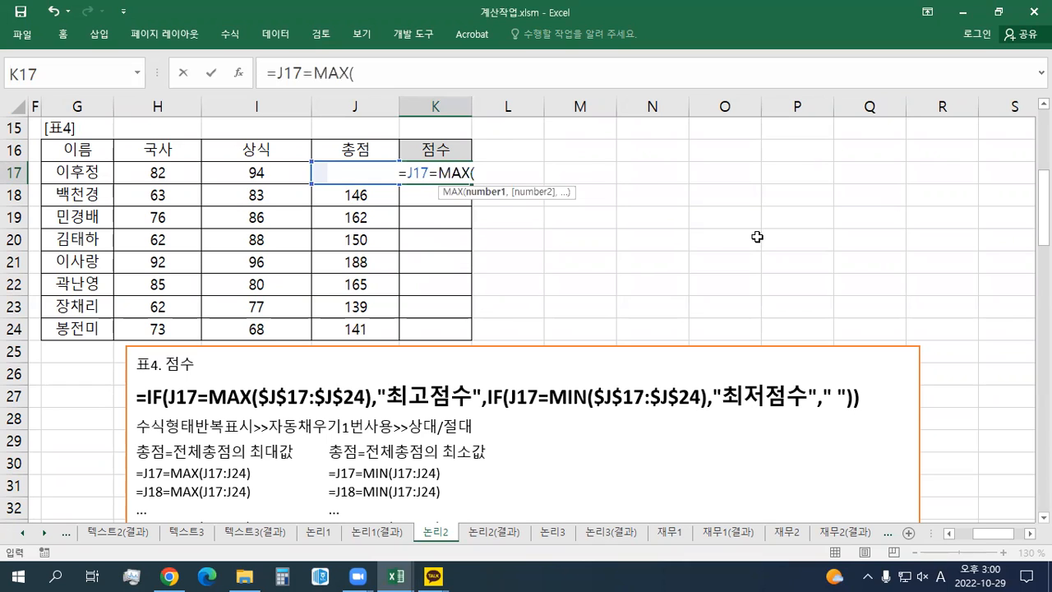
Complete the MAX function in the K17 formula with the absolute range $J$17:$J$24.
{"action": "left_click_drag", "start_coordinate": [324, 172], "coordinate": [320, 332]}
{"action": "key", "text": "F4"}
{"action": "type", "text": ")"}
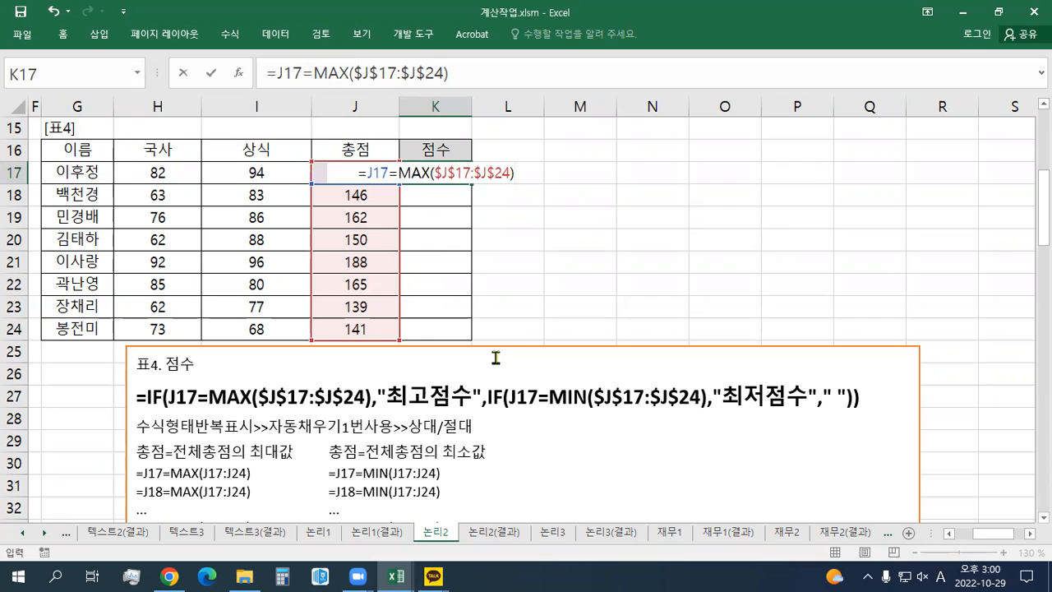
Wrap the J17=MAX comparison in K17 in an IF function that returns "최고점수" when true.
{"action": "left_click", "coordinate": [367, 173]}
{"action": "type", "text": "IF("}
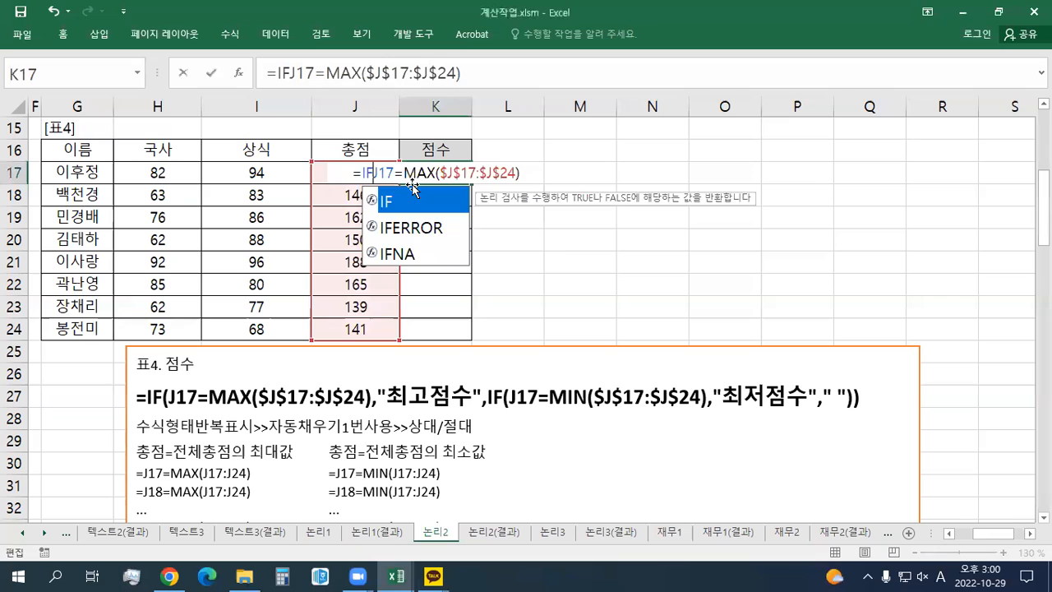
{"action": "left_click", "coordinate": [534, 173]}
{"action": "type", "text": ",\""}
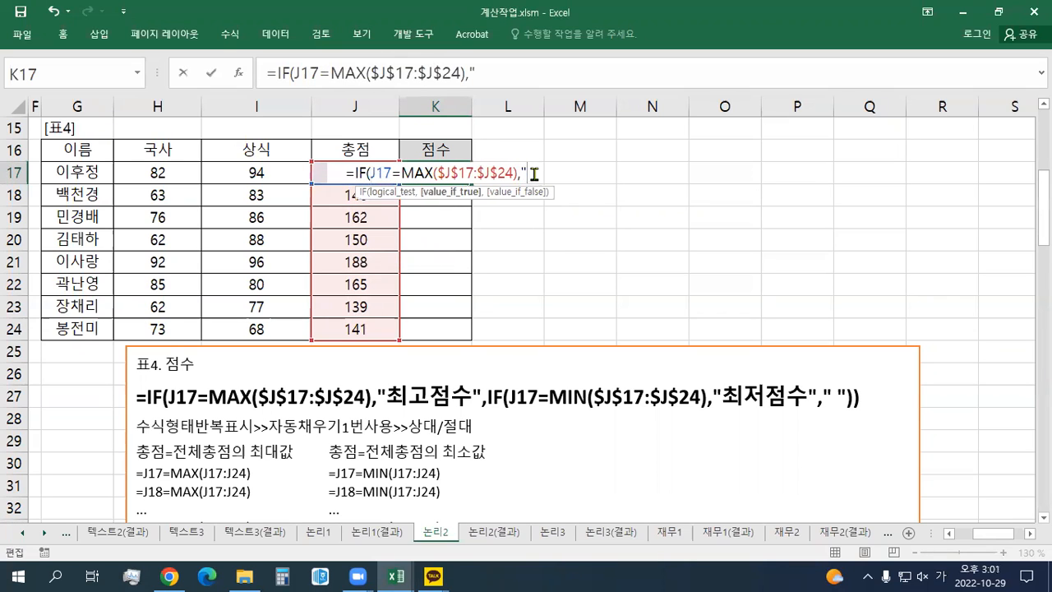
{"action": "type", "text": "최고점수\", ㅑ"}
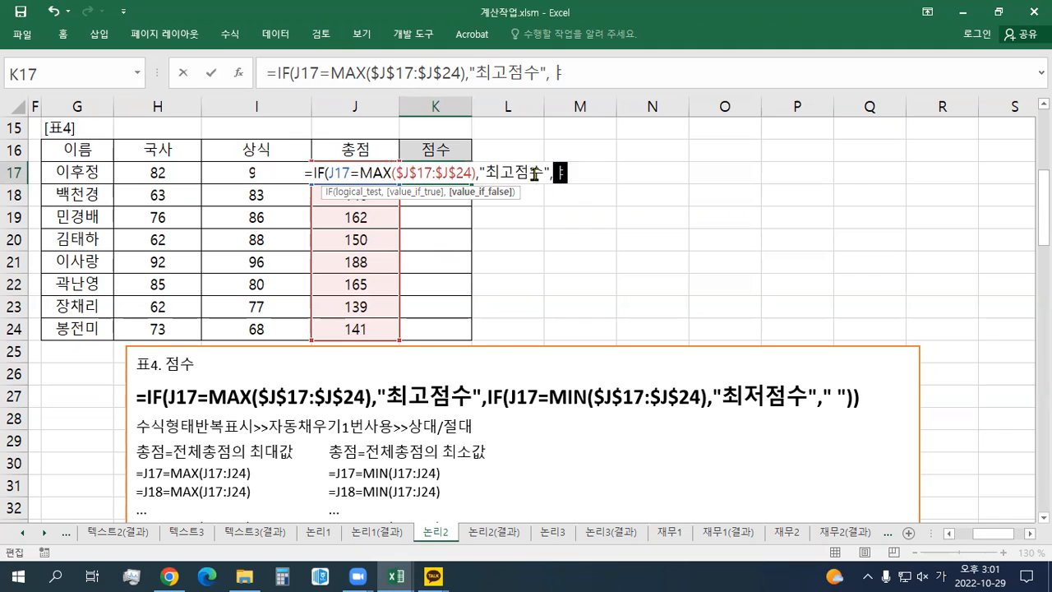
Add a nested IF as the false argument in K17, testing J17=MIN($J$17:$J$24).
{"action": "key", "text": "Hangul"}
{"action": "type", "text": "IF("}
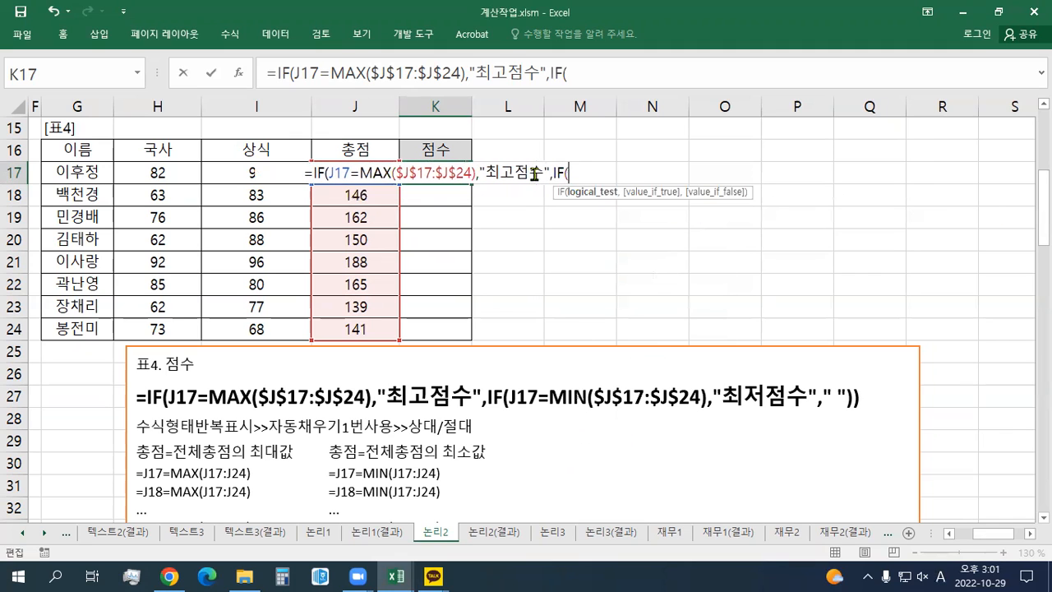
{"action": "left_click", "coordinate": [378, 156]}
{"action": "key", "text": "Down"}
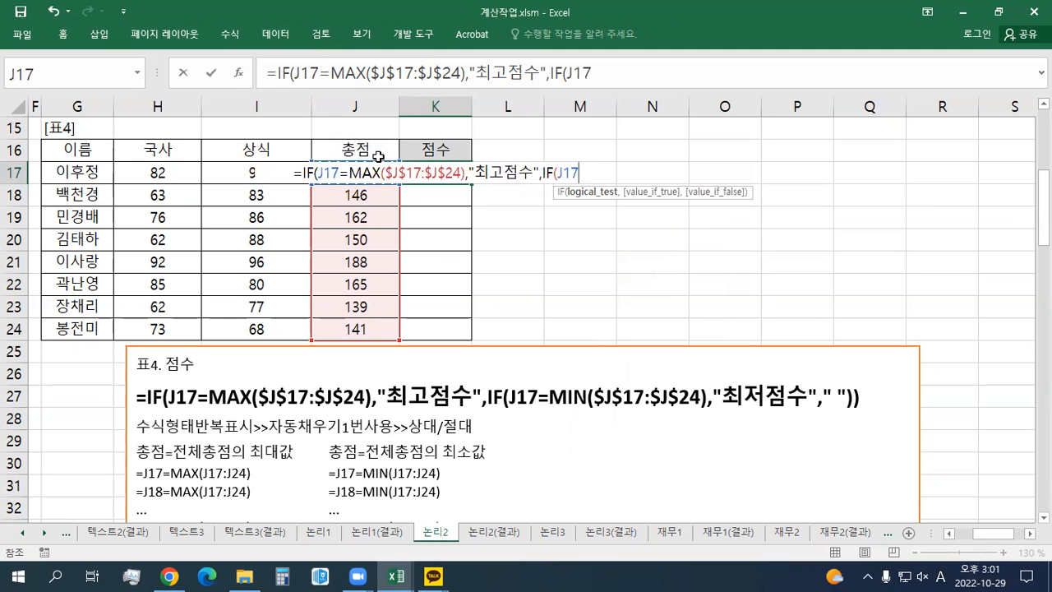
{"action": "type", "text": "="}
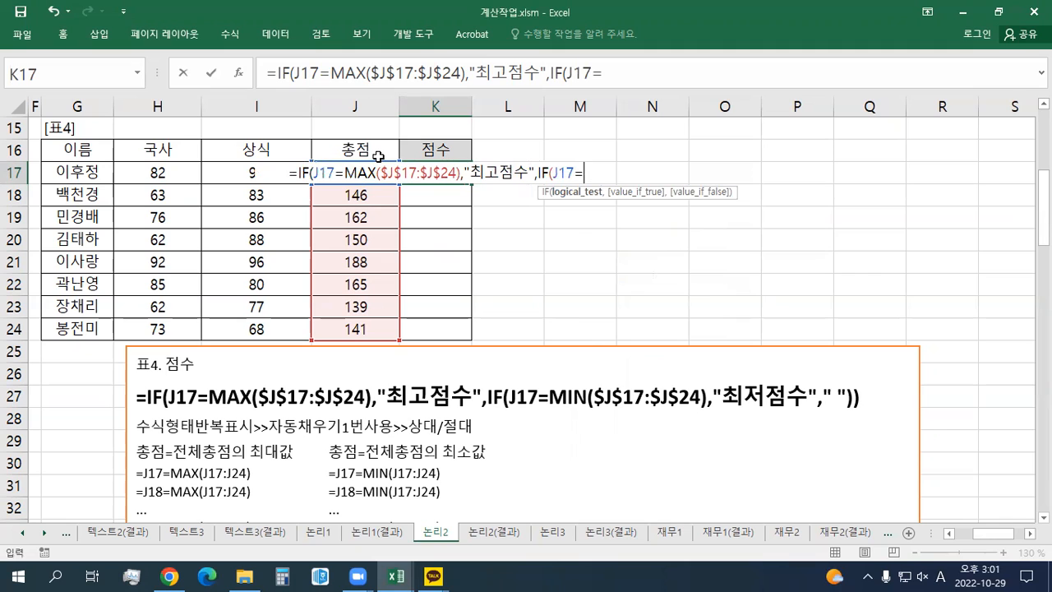
{"action": "type", "text": "MIN("}
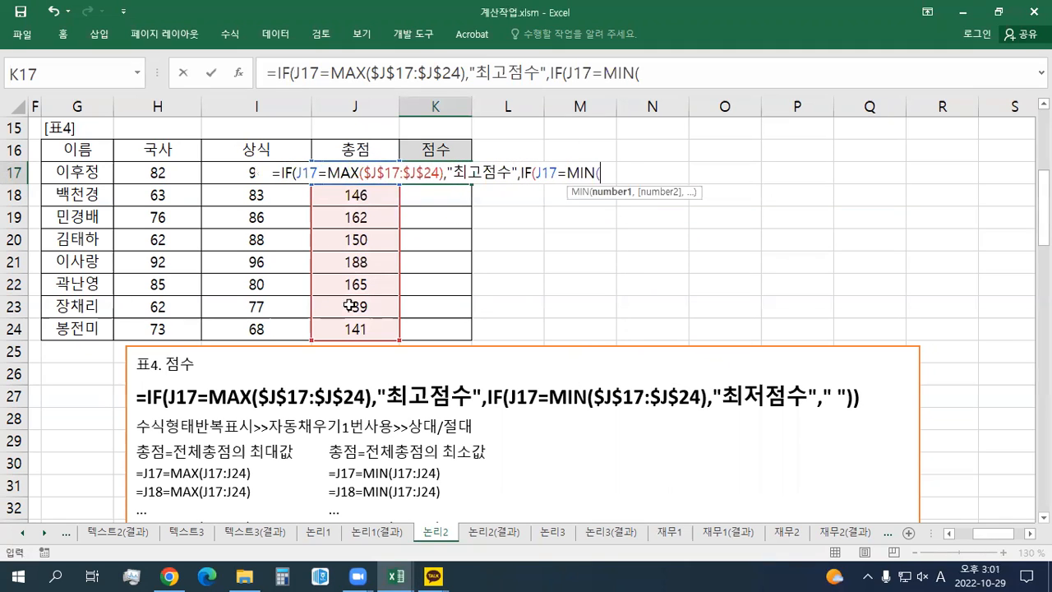
{"action": "left_click_drag", "start_coordinate": [353, 329], "coordinate": [348, 174]}
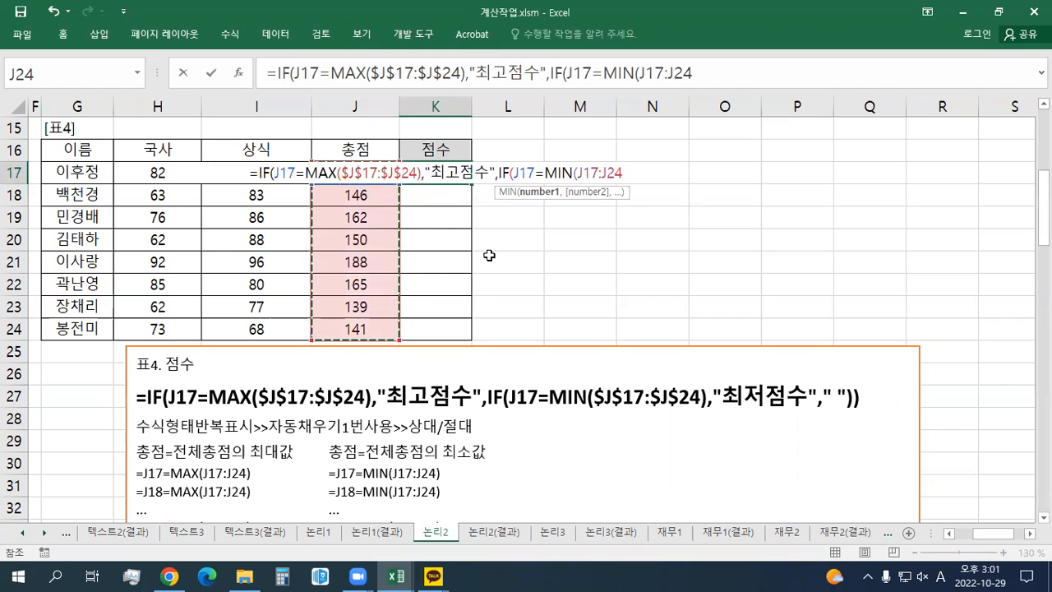
{"action": "key", "text": "F4"}
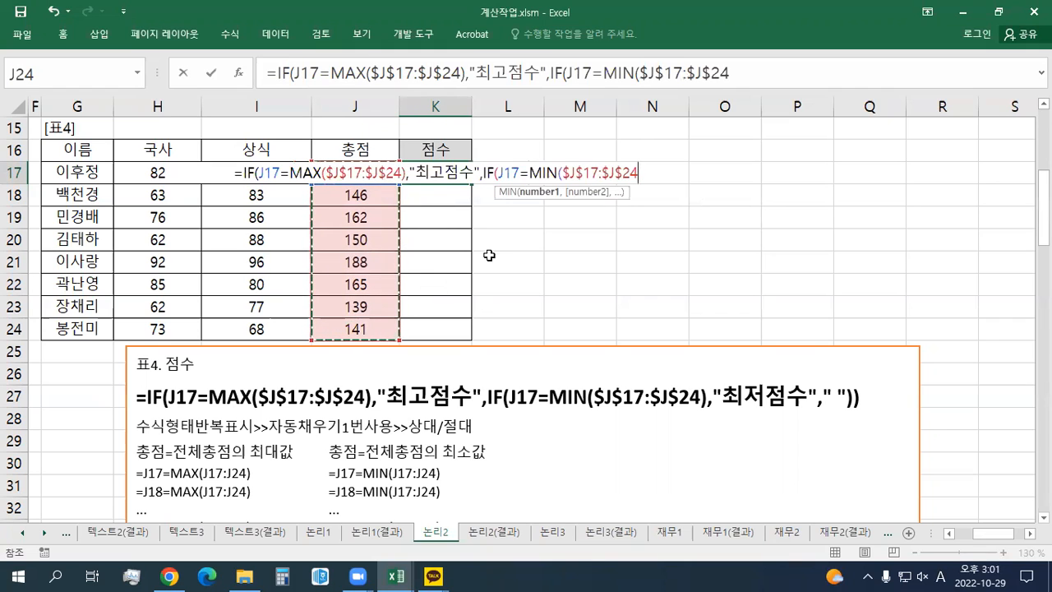
{"action": "type", "text": ")"}
Finish the nested IF in K17 with "최저점수" if true and " " otherwise, and enter the formula.
{"action": "type", "text": ",\"처저"}
{"action": "key", "text": "BackSpace"}
{"action": "key", "text": "BackSpace"}
{"action": "key", "text": "BackSpace"}
{"action": "type", "text": "초"}
{"action": "type", "text": "최저점수\""}
{"action": "type", "text": ",\" \""}
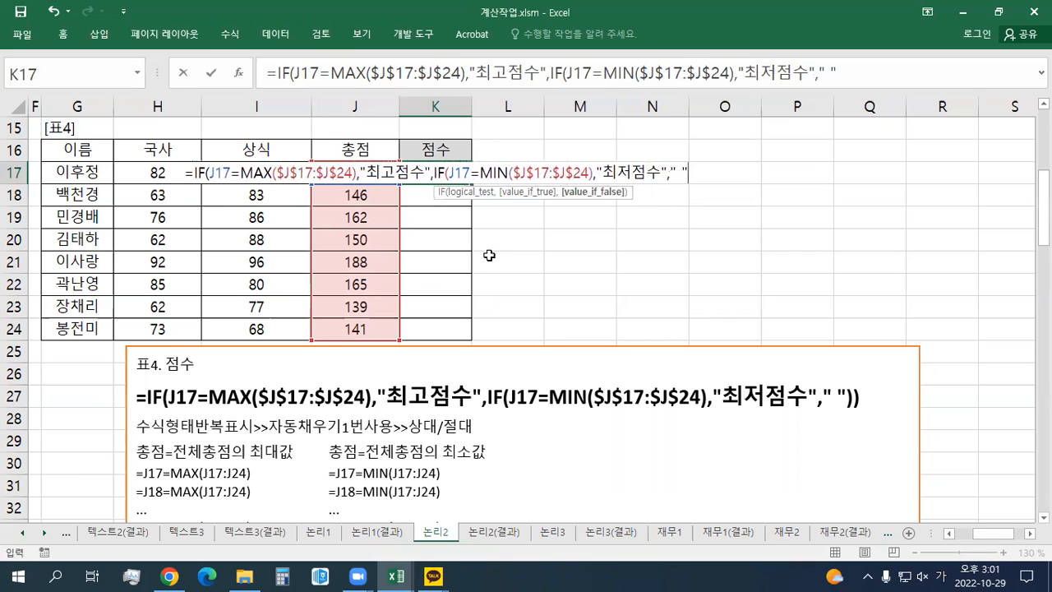
{"action": "type", "text": "))"}
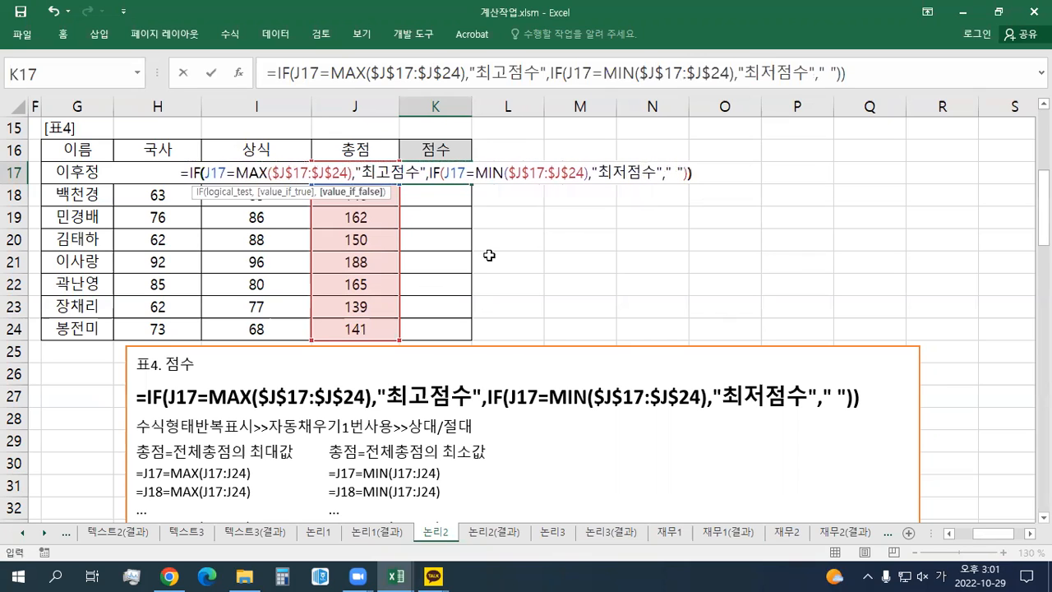
{"action": "key", "text": "Return"}
{"action": "key", "text": "Up"}
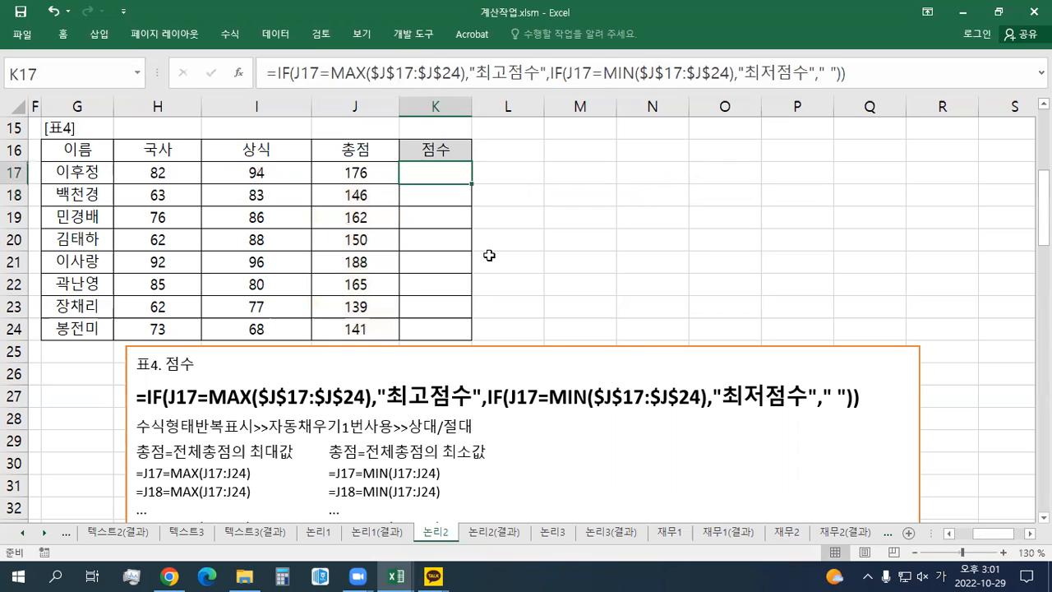
Fill the K17 formula down through K24 and save the workbook.
{"action": "left_click_drag", "start_coordinate": [472, 185], "coordinate": [480, 339]}
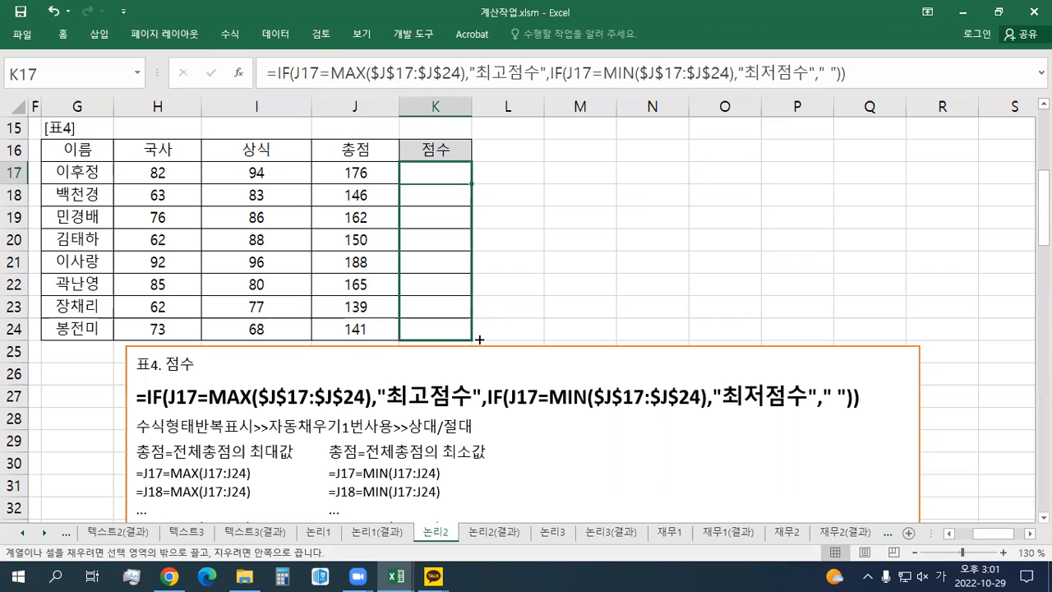
{"action": "left_click_drag", "start_coordinate": [480, 339], "coordinate": [479, 339]}
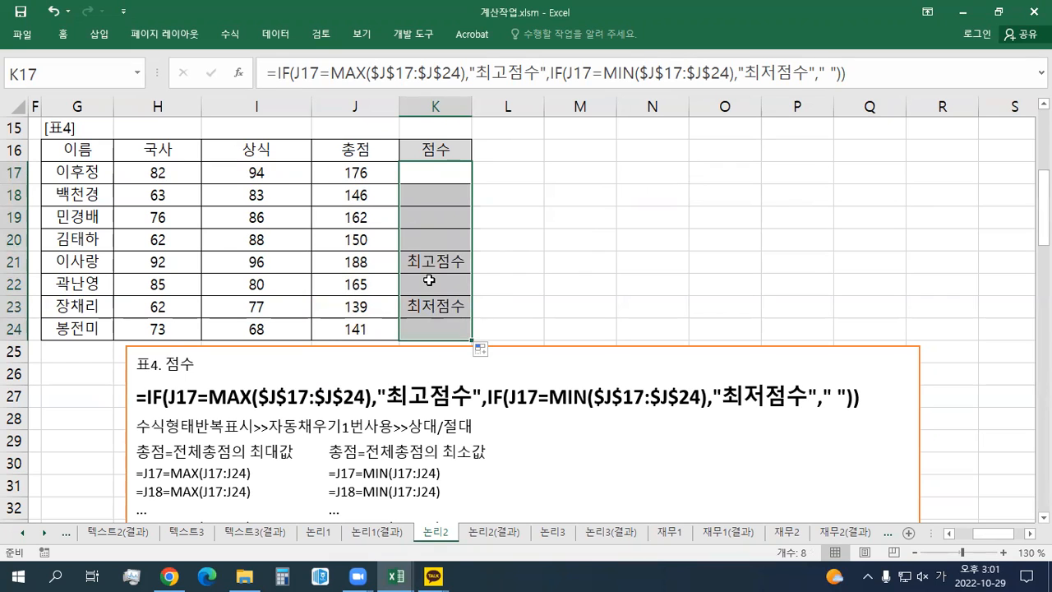
{"action": "left_click", "coordinate": [21, 12]}
Move the notes text box up beside 표2, placing its upper-left corner at about cell K4.
{"action": "left_click", "coordinate": [286, 346]}
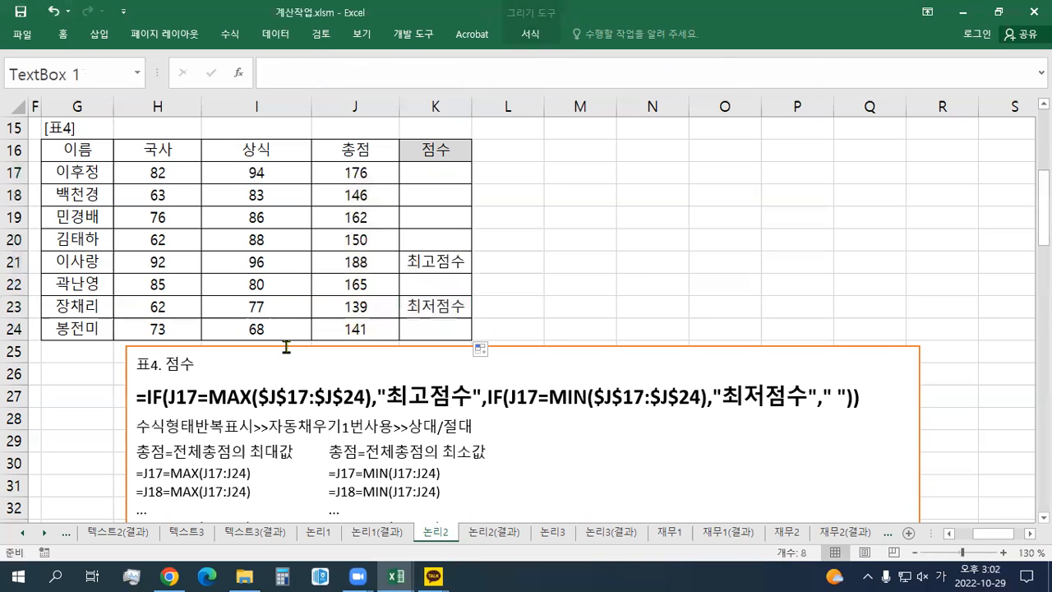
{"action": "left_click_drag", "start_coordinate": [286, 346], "coordinate": [319, 222]}
{"action": "scroll", "coordinate": [321, 239], "scroll_direction": "up", "scroll_amount": 4}
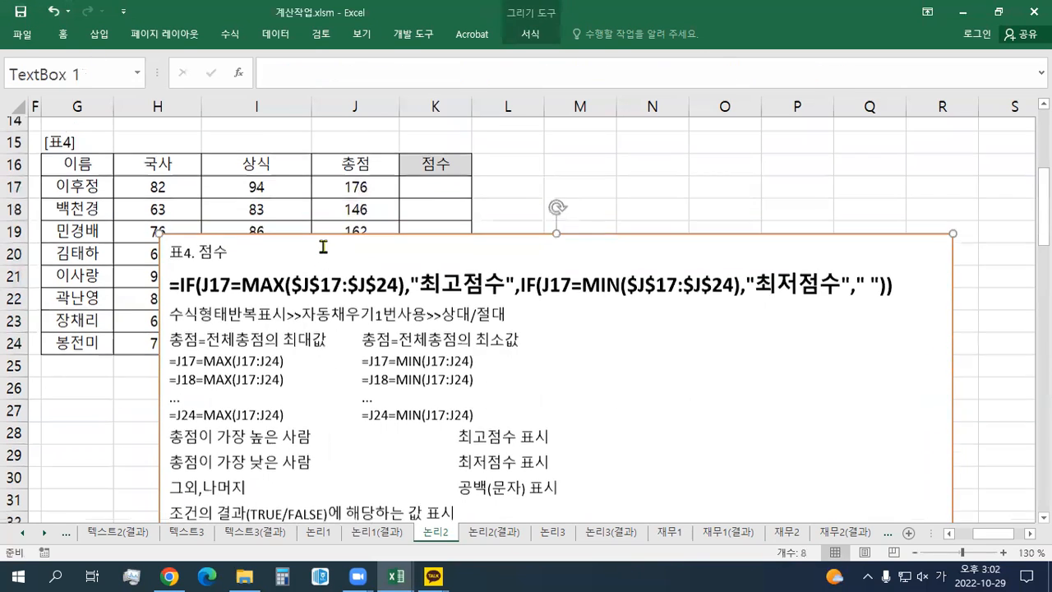
{"action": "left_click_drag", "start_coordinate": [362, 485], "coordinate": [606, 167]}
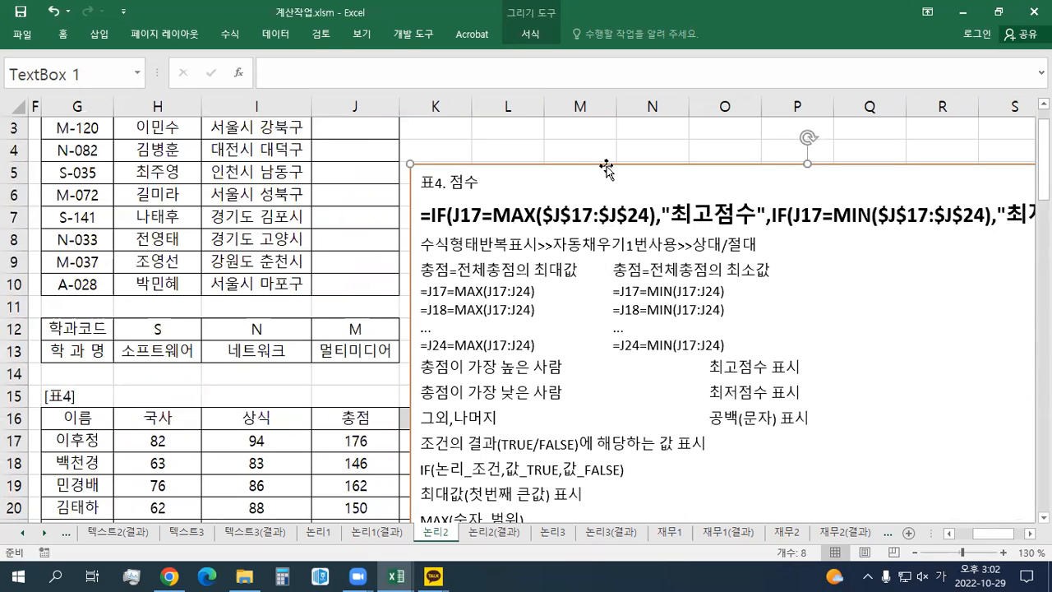
{"action": "scroll", "coordinate": [605, 169], "scroll_direction": "up", "scroll_amount": 1}
{"action": "mouse_move", "coordinate": [566, 207]}
{"action": "left_mouse_down"}
{"action": "mouse_move", "coordinate": [561, 174]}
{"action": "mouse_move", "coordinate": [563, 188]}
{"action": "left_mouse_up"}
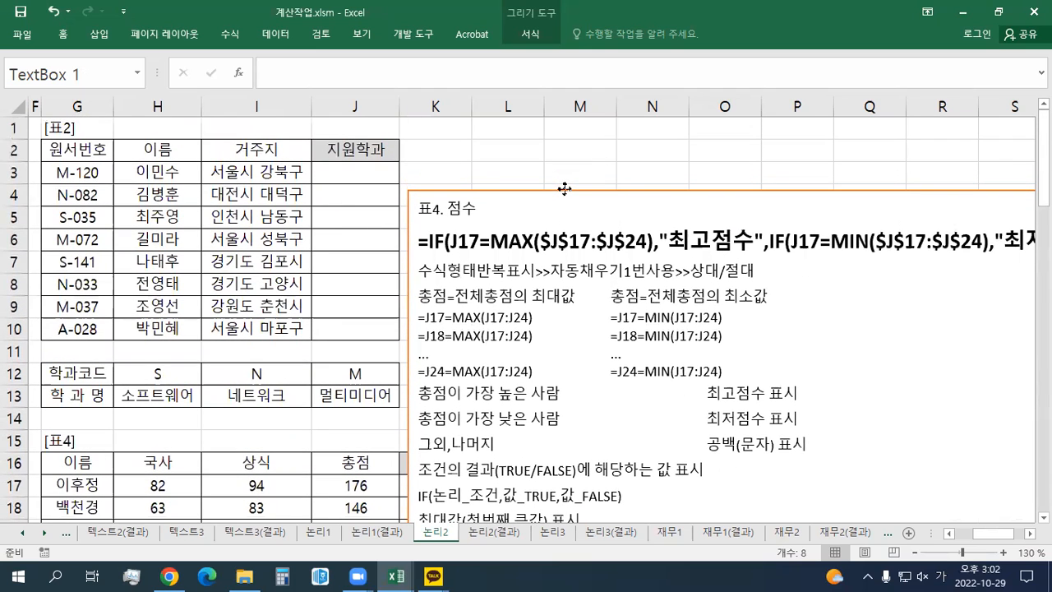
Insert the heading "표2. 지원학과" once above the 표4 notes in the text box, followed by a blank line.
{"action": "left_click", "coordinate": [349, 175]}
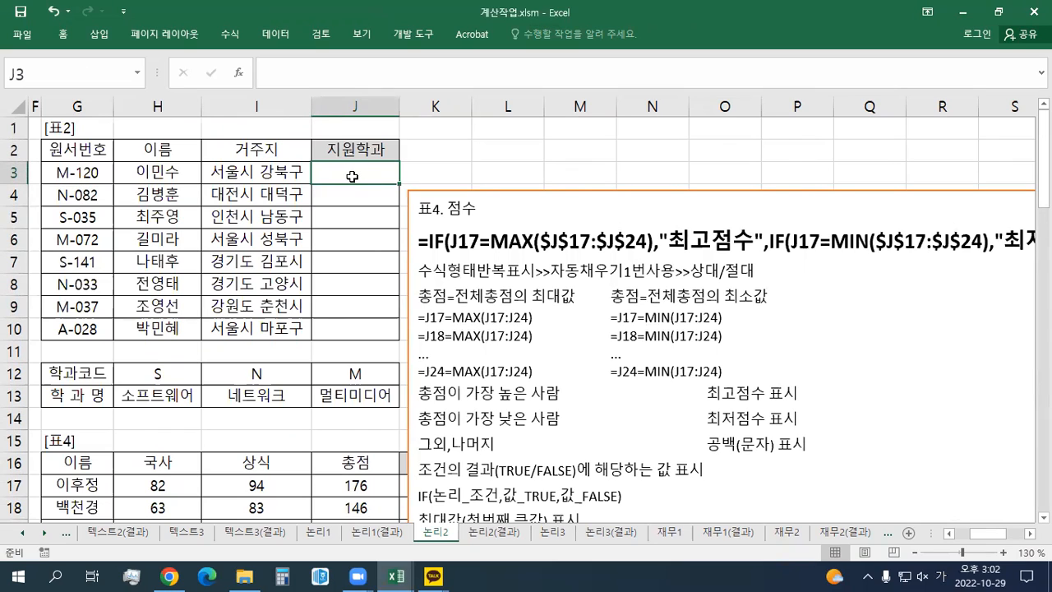
{"action": "left_click", "coordinate": [419, 214]}
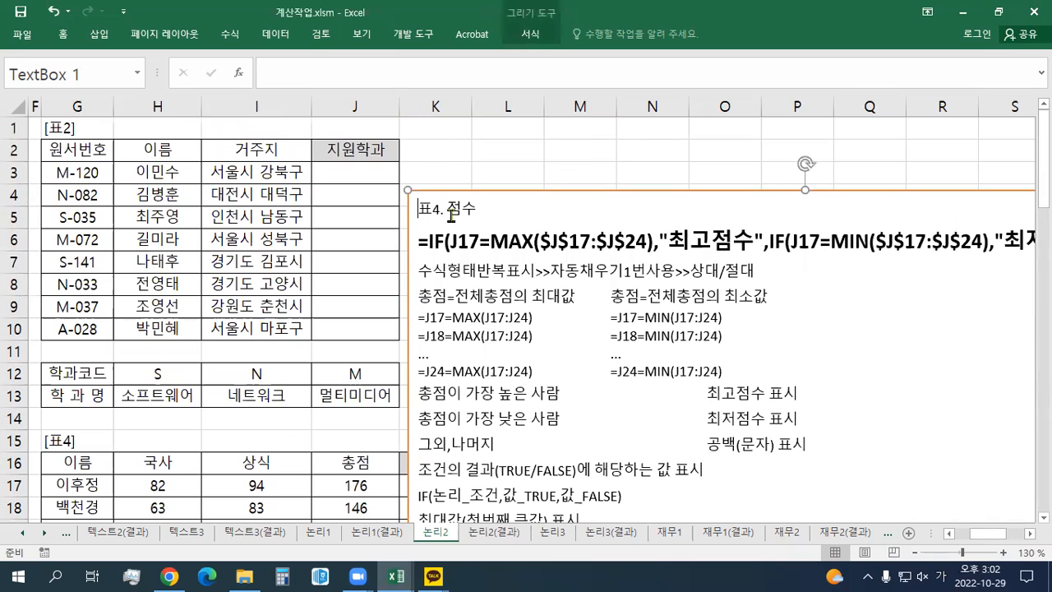
{"action": "key", "text": "Return"}
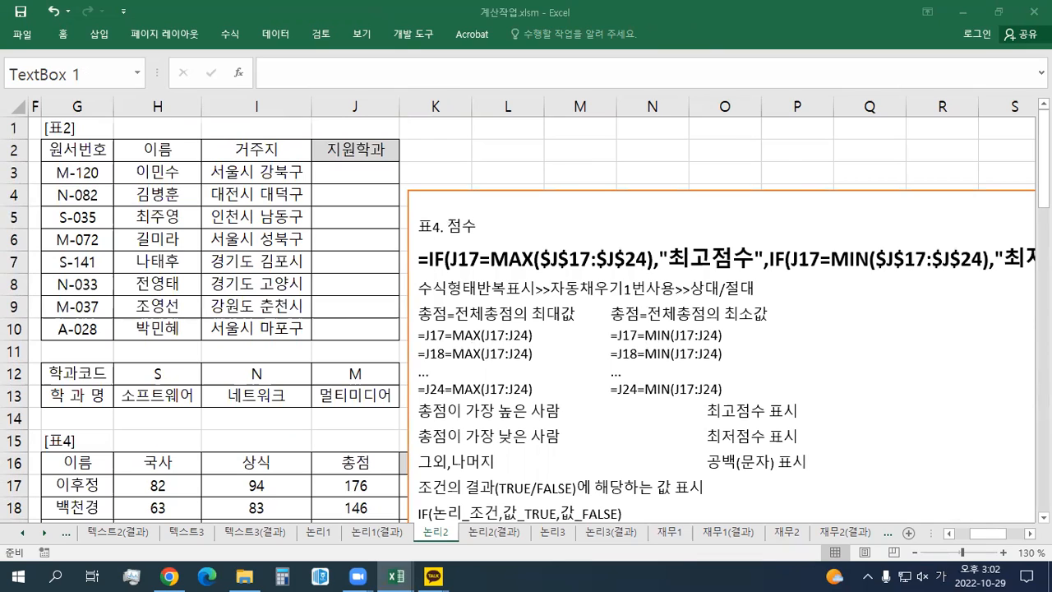
{"action": "left_click", "coordinate": [454, 199]}
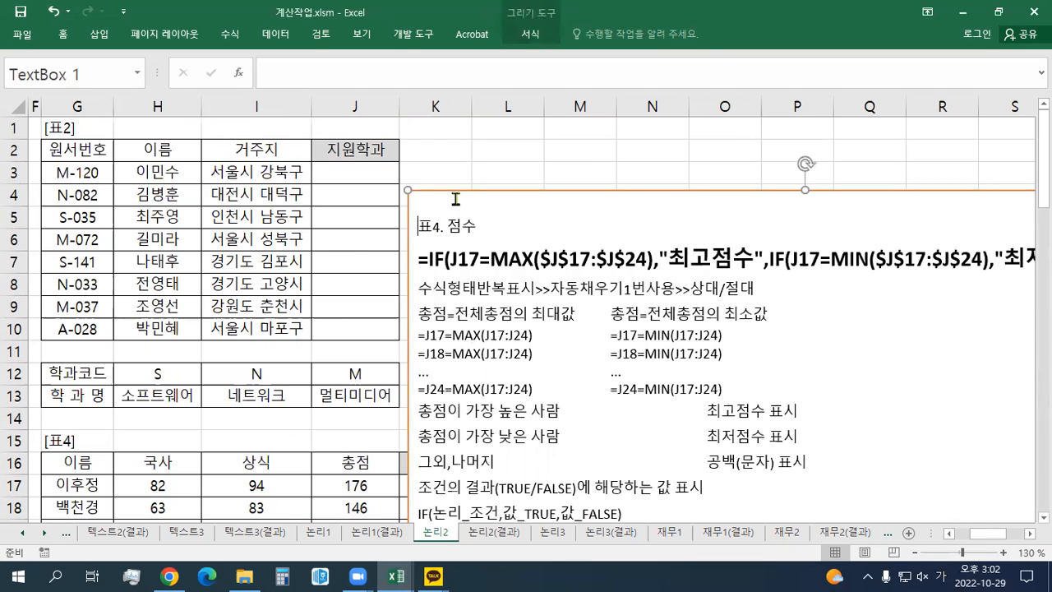
{"action": "type", "text": "표2. 지원학과"}
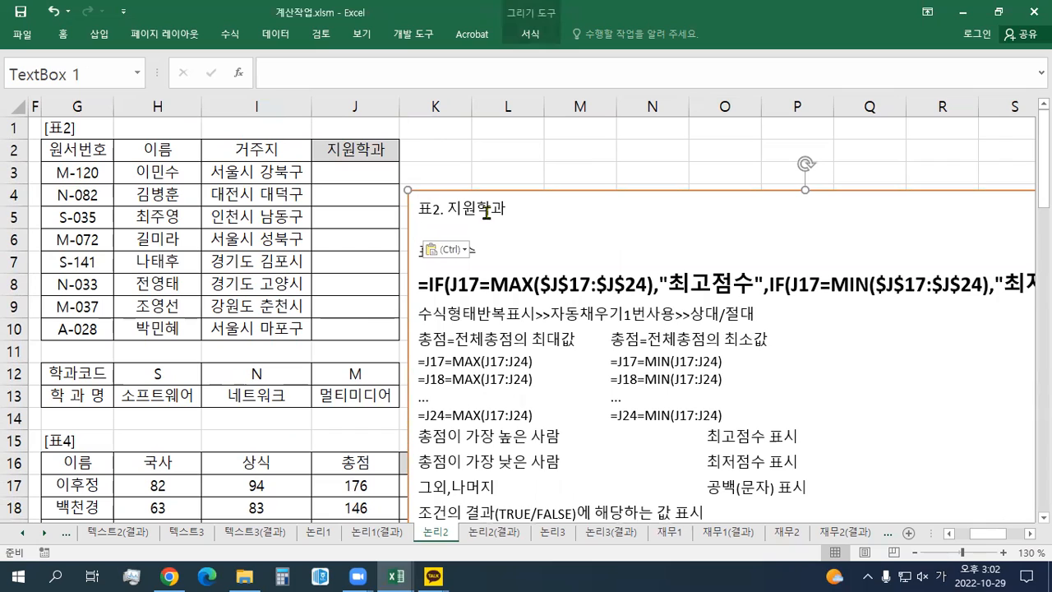
{"action": "type", "text": "표2. 지원학과"}
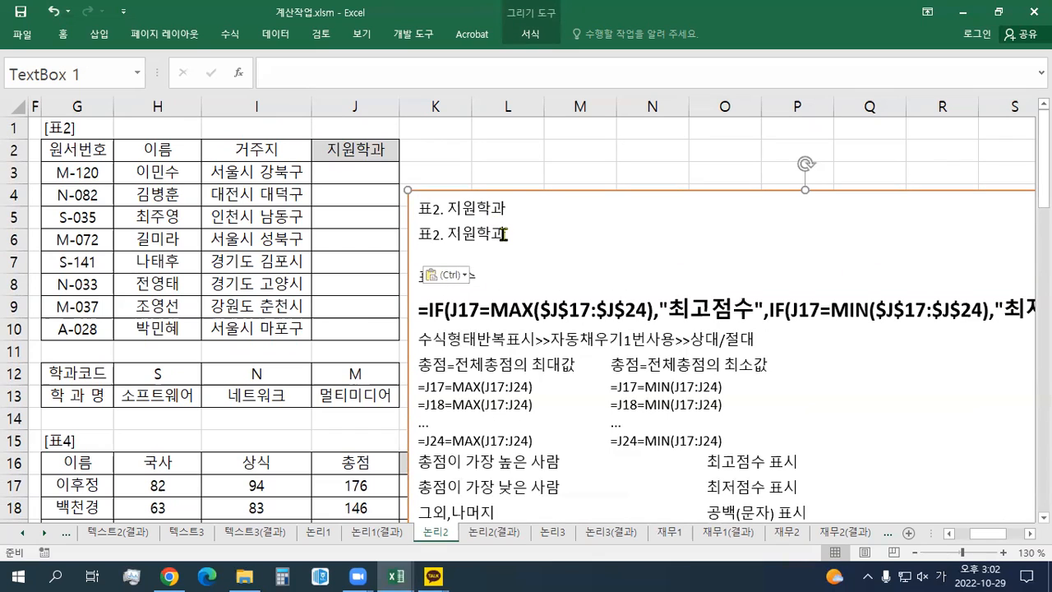
{"action": "key", "text": "ctrl+z"}
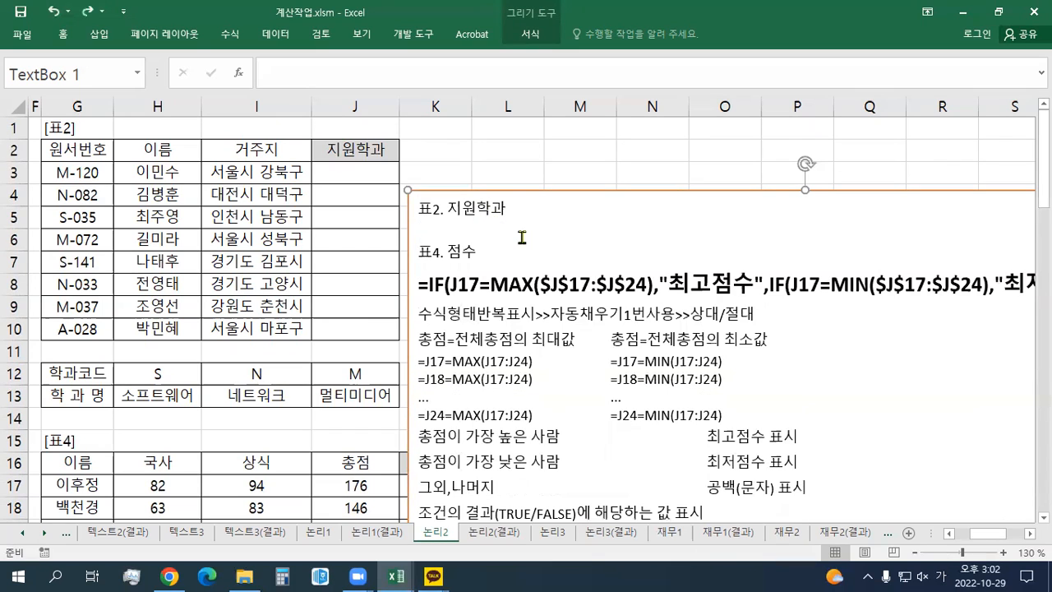
Paste the copied IFERROR, HLOOKUP and LEFT syntax notes under the 표2 heading, removing the extra blank line after them.
{"action": "key", "text": "Return"}
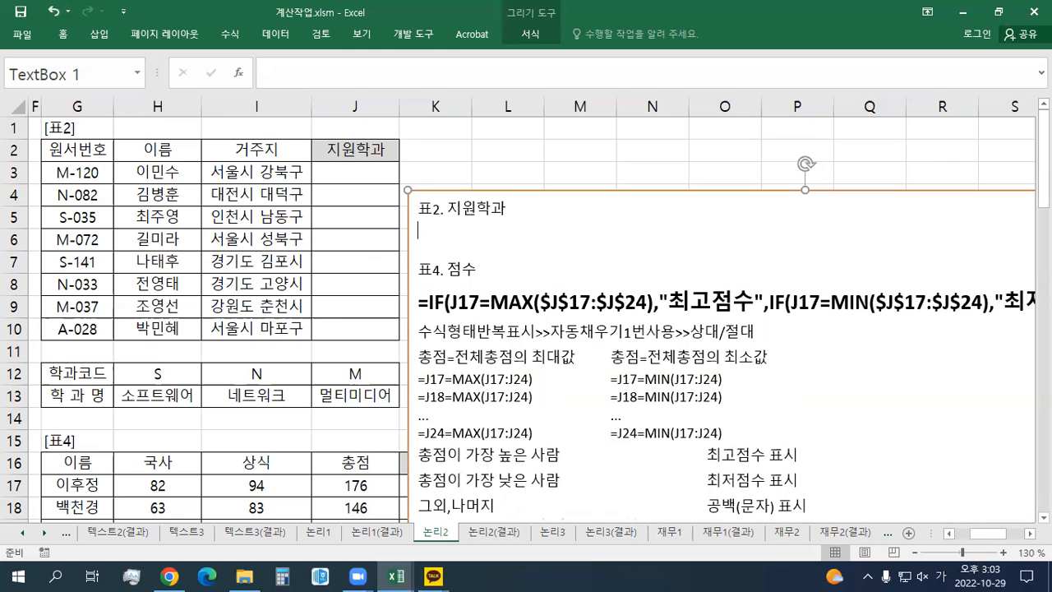
{"action": "key", "text": "alt+Tab"}
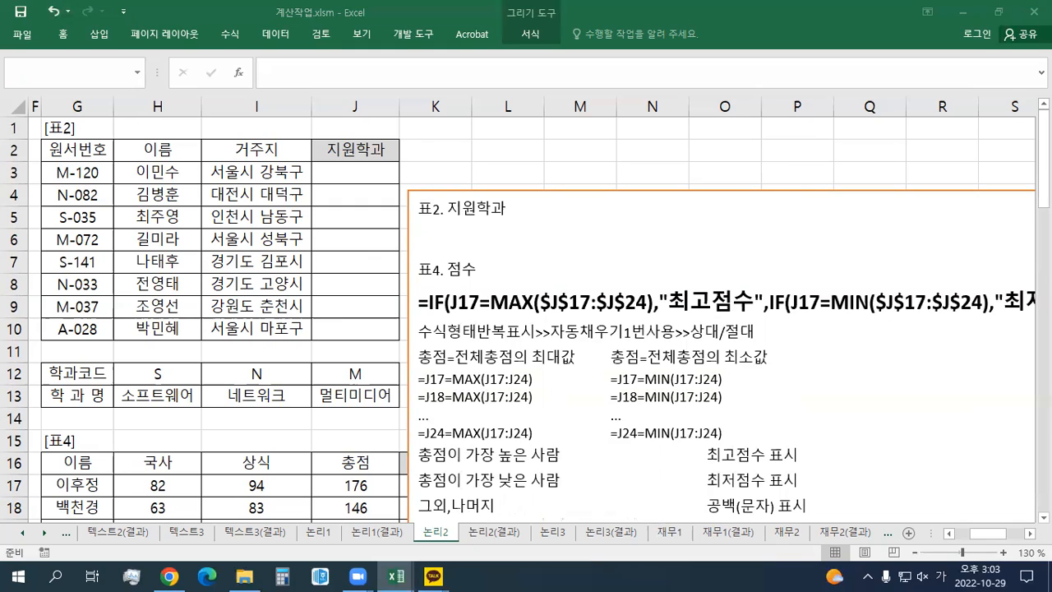
{"action": "left_click", "coordinate": [434, 239]}
{"action": "key", "text": "ctrl+v"}
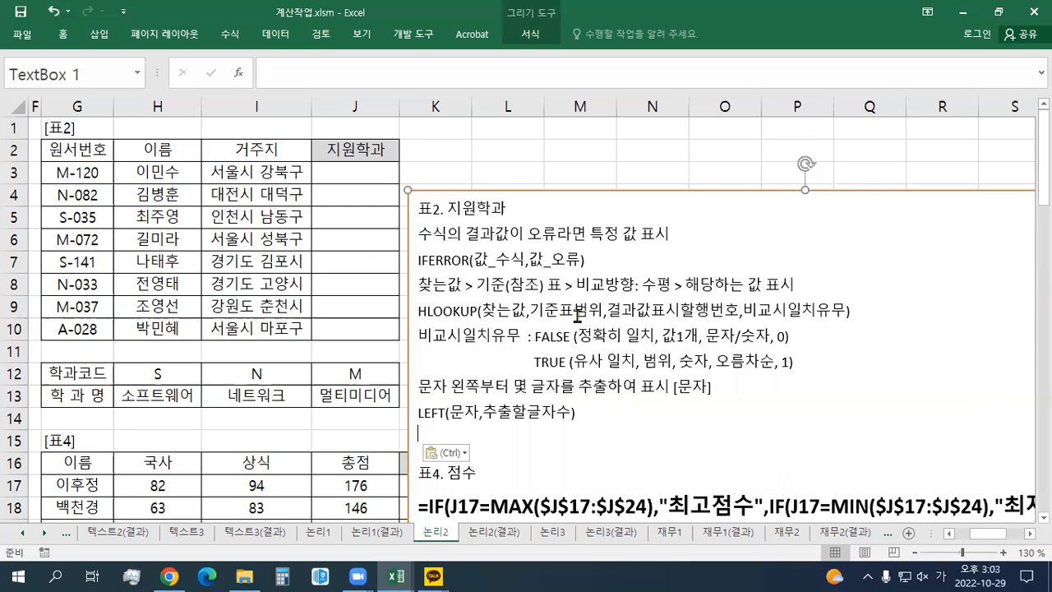
{"action": "key", "text": "Delete"}
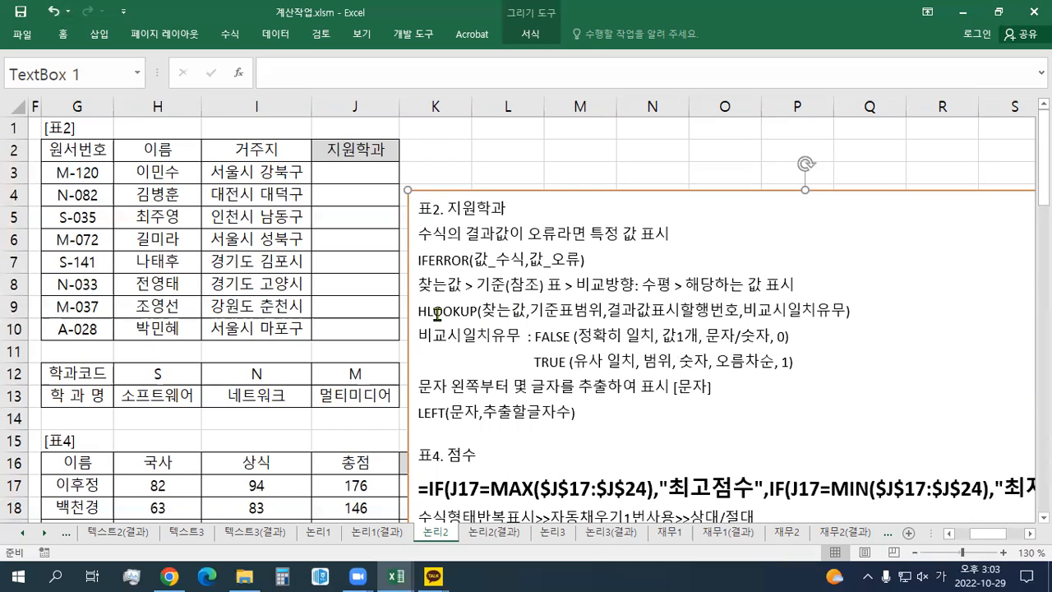
Insert "지원학과 표시(원본표)>>학과명(기준표) >>학과코드 비교(기준표)" and ">>원서번호의 첫글자(원본표)>>HLOOKUP" as lines directly below the 표2 heading.
{"action": "left_click", "coordinate": [458, 428]}
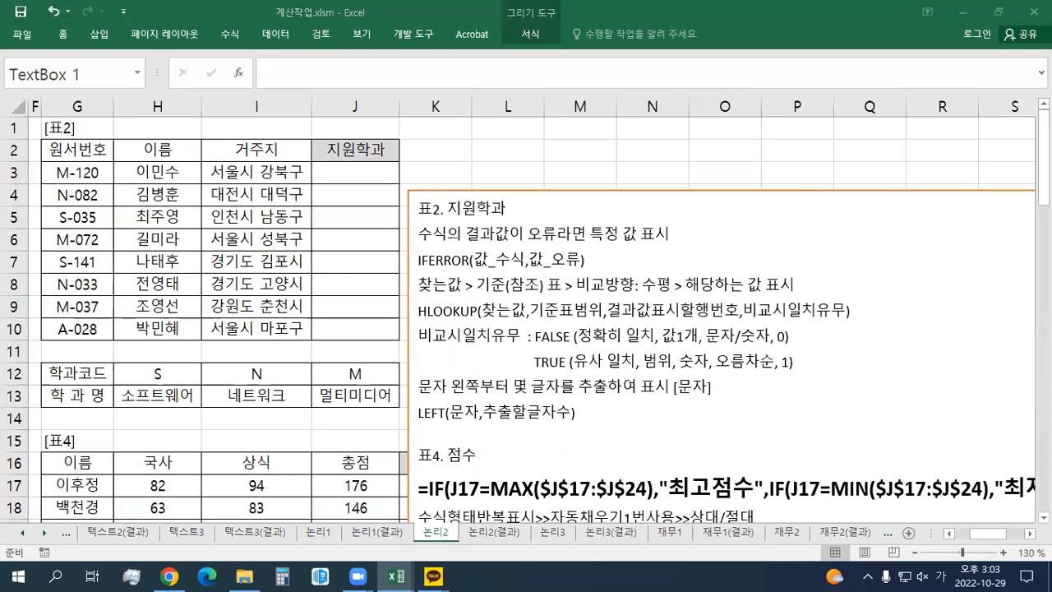
{"action": "left_click", "coordinate": [419, 234]}
{"action": "type", "text": "지원학과 표시(원본표)>>학과명(기준표) >>학과코드 비교(기준표)    >>원서번호의 첫글자(원본표)>>HLOOKUP"}
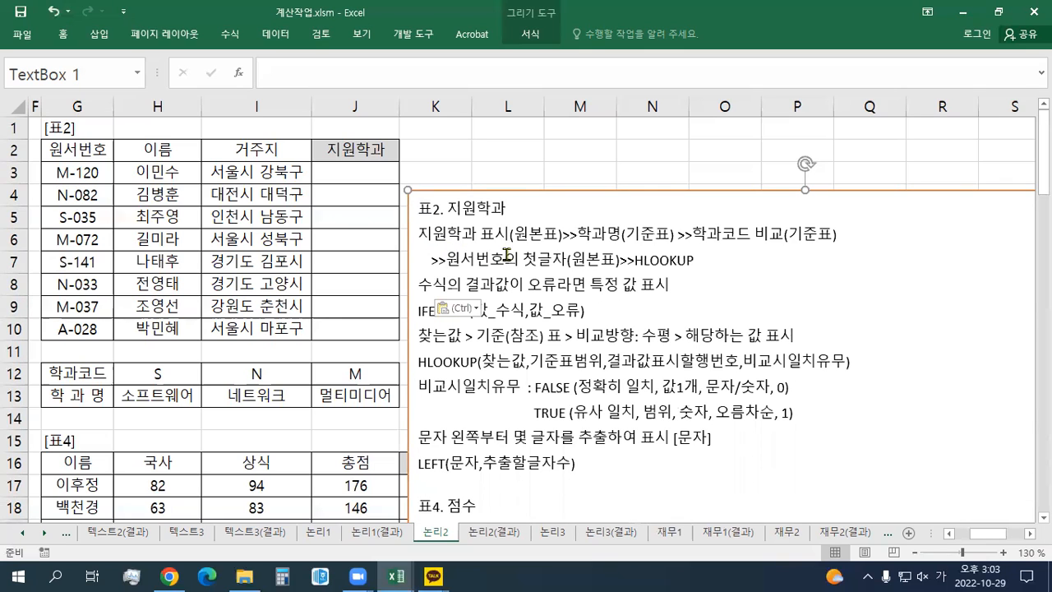
{"action": "left_click_drag", "start_coordinate": [350, 175], "coordinate": [375, 329]}
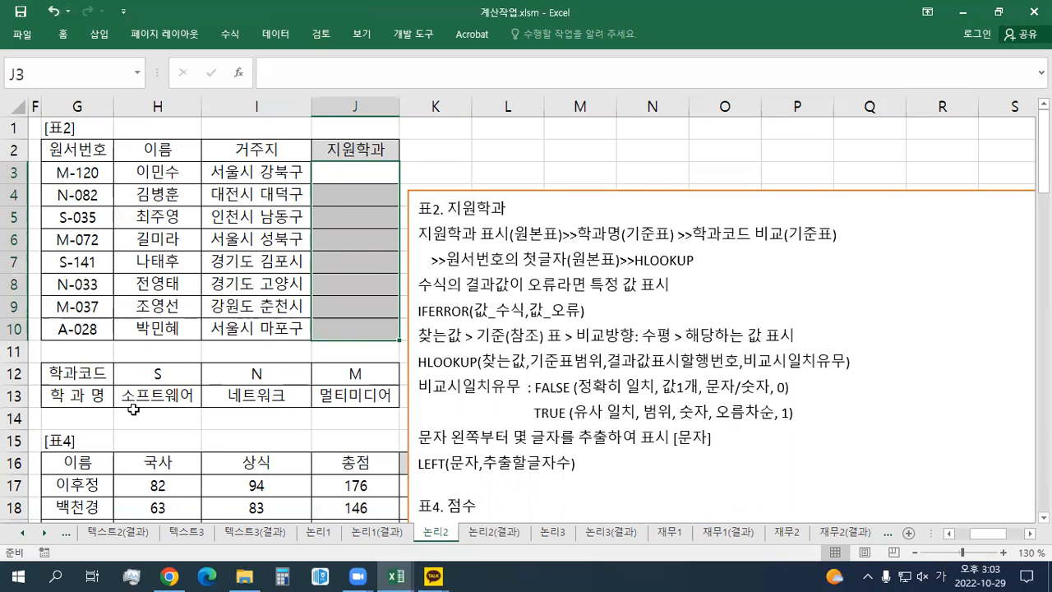
{"action": "left_click_drag", "start_coordinate": [146, 396], "coordinate": [355, 396]}
{"action": "left_click", "coordinate": [355, 195]}
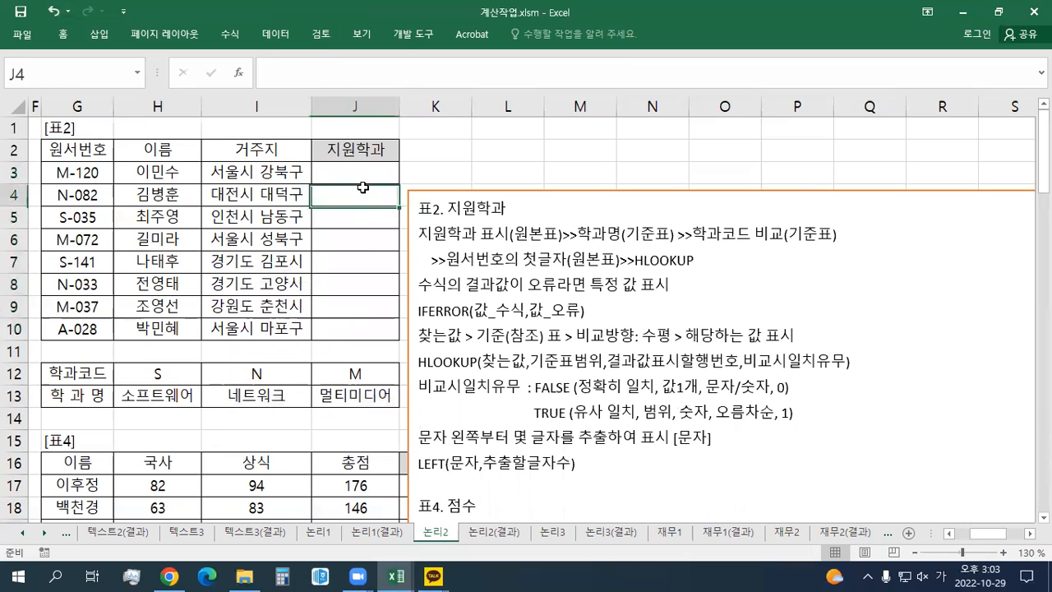
{"action": "left_click", "coordinate": [350, 392]}
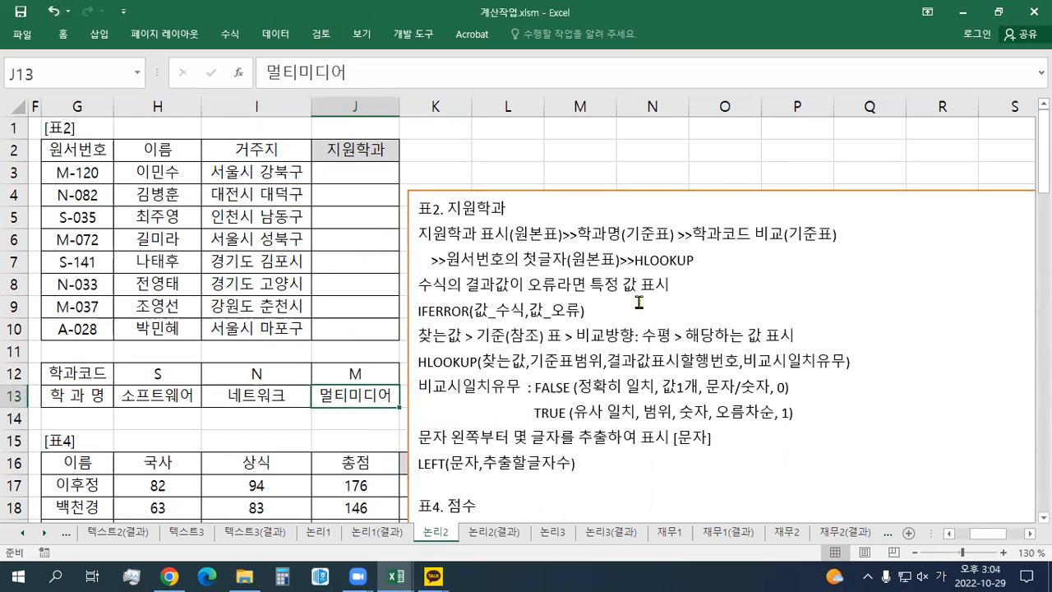
Examine the 학과코드/학과명 reference table, the 표2 source data and 지원학과 column, and the "원서번호의 첫글자" part of the notes.
{"action": "left_click_drag", "start_coordinate": [173, 398], "coordinate": [353, 396]}
{"action": "left_click_drag", "start_coordinate": [355, 171], "coordinate": [366, 326]}
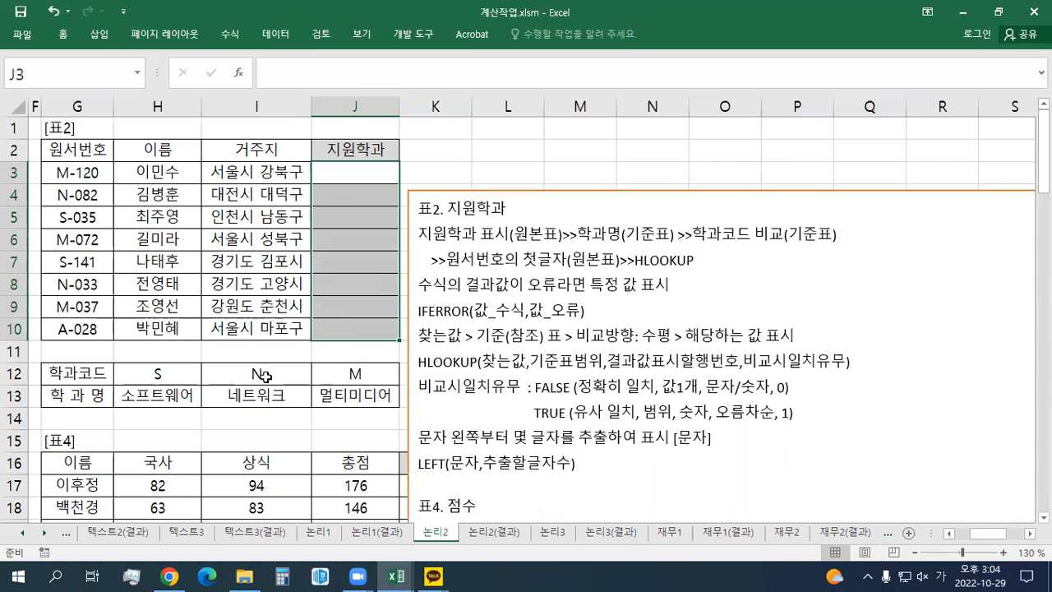
{"action": "left_click_drag", "start_coordinate": [165, 374], "coordinate": [339, 375]}
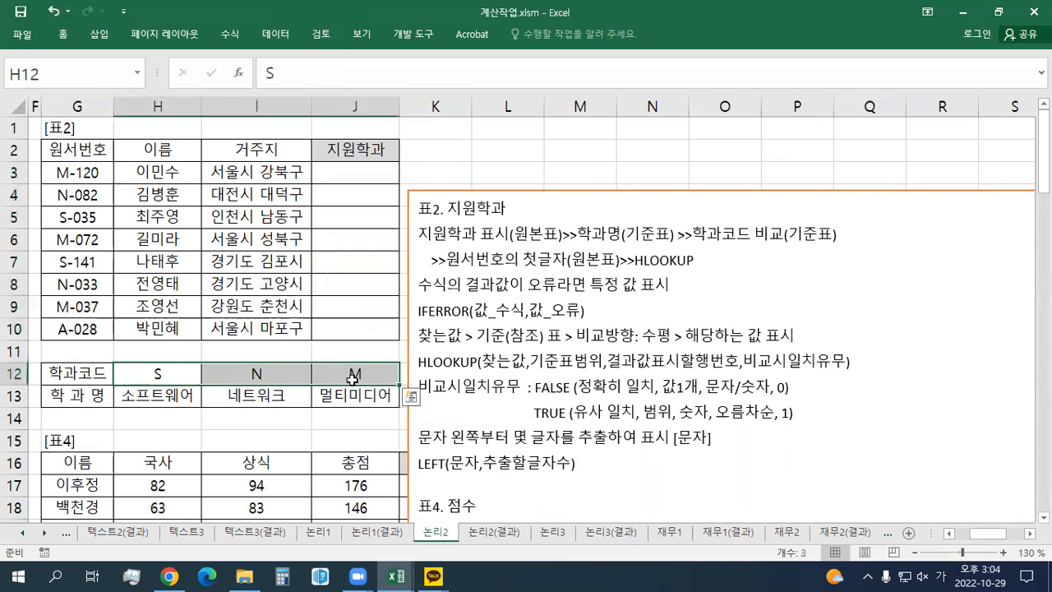
{"action": "left_click_drag", "start_coordinate": [346, 176], "coordinate": [359, 328]}
{"action": "left_click", "coordinate": [199, 174]}
{"action": "left_click_drag", "start_coordinate": [103, 152], "coordinate": [284, 322]}
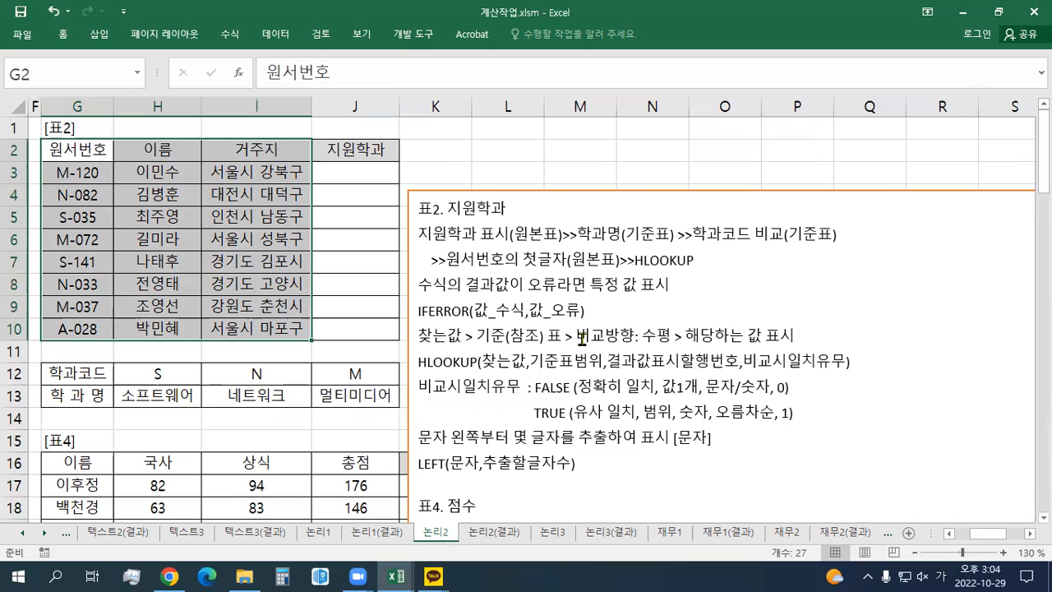
{"action": "left_click", "coordinate": [481, 261]}
{"action": "left_click_drag", "start_coordinate": [446, 261], "coordinate": [564, 265]}
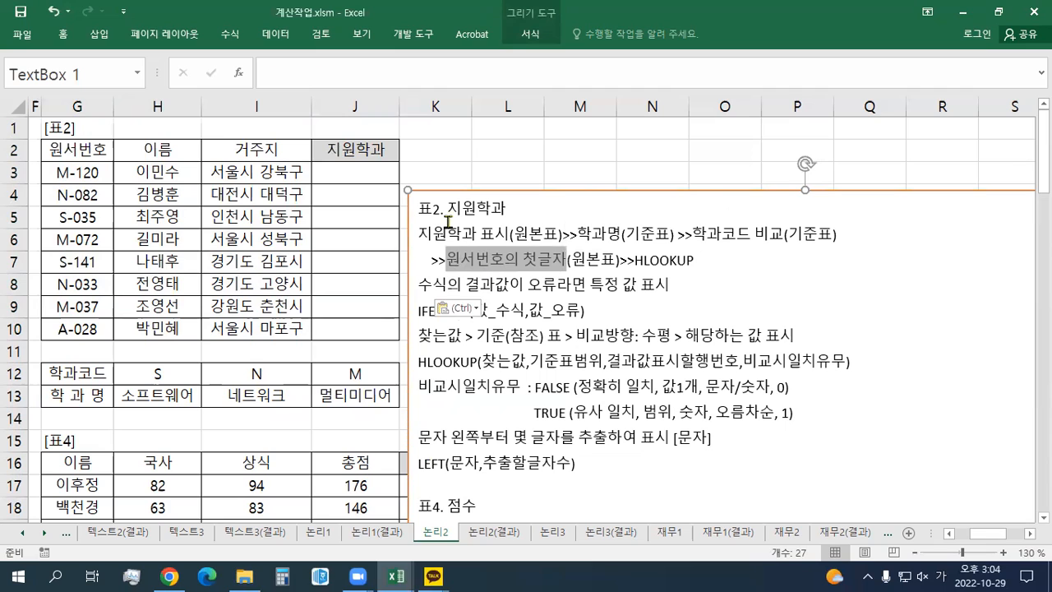
{"action": "left_click", "coordinate": [362, 172]}
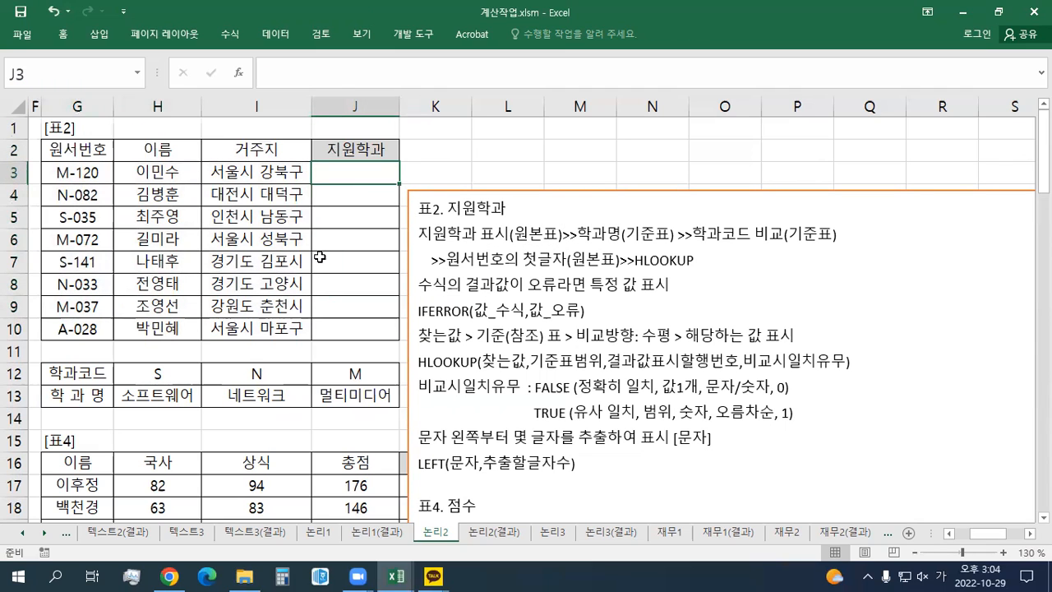
{"action": "type", "text": "="}
{"action": "type", "text": "ㅑㄹ"}
{"action": "key", "text": "BackSpace"}
{"action": "key", "text": "BackSpace"}
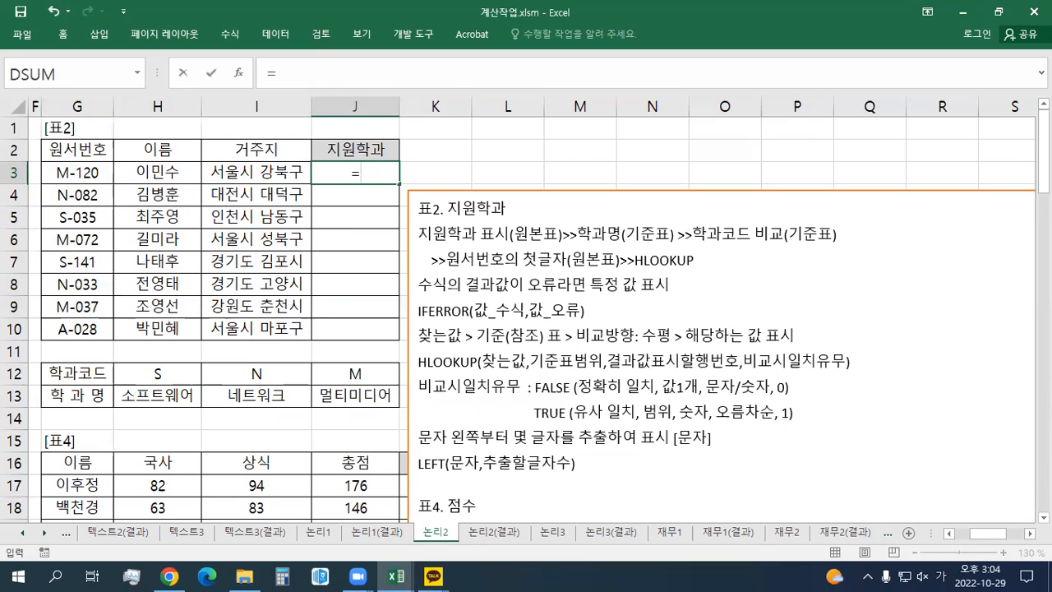
{"action": "key", "text": "Escape"}
Insert the line "수식형태반복표시>>자동채우기1번사용>>상대/절대" directly below the 표2 heading in the notes text box.
{"action": "left_click", "coordinate": [707, 310]}
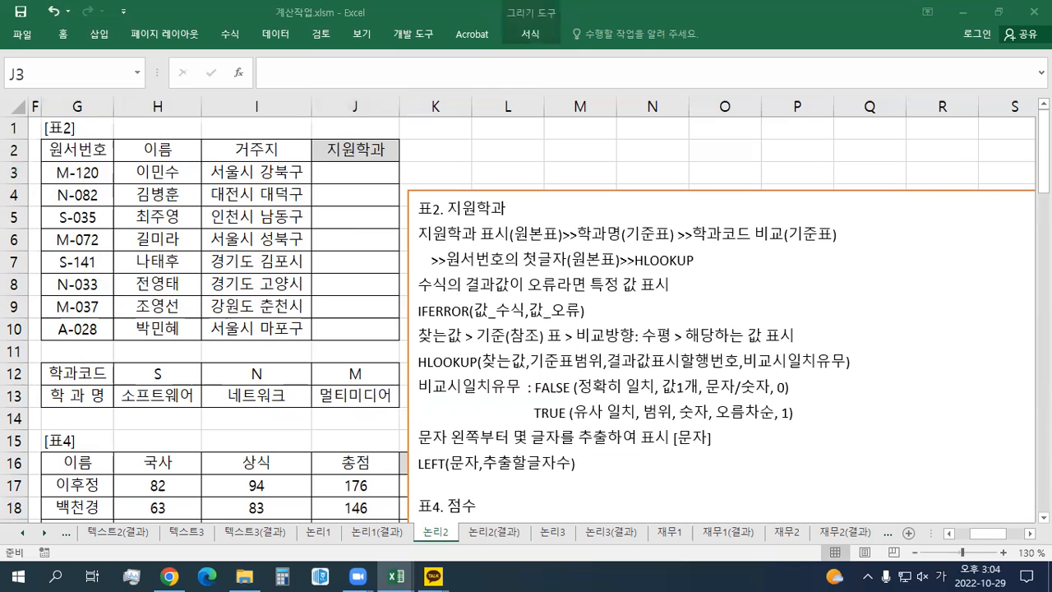
{"action": "left_click", "coordinate": [418, 233]}
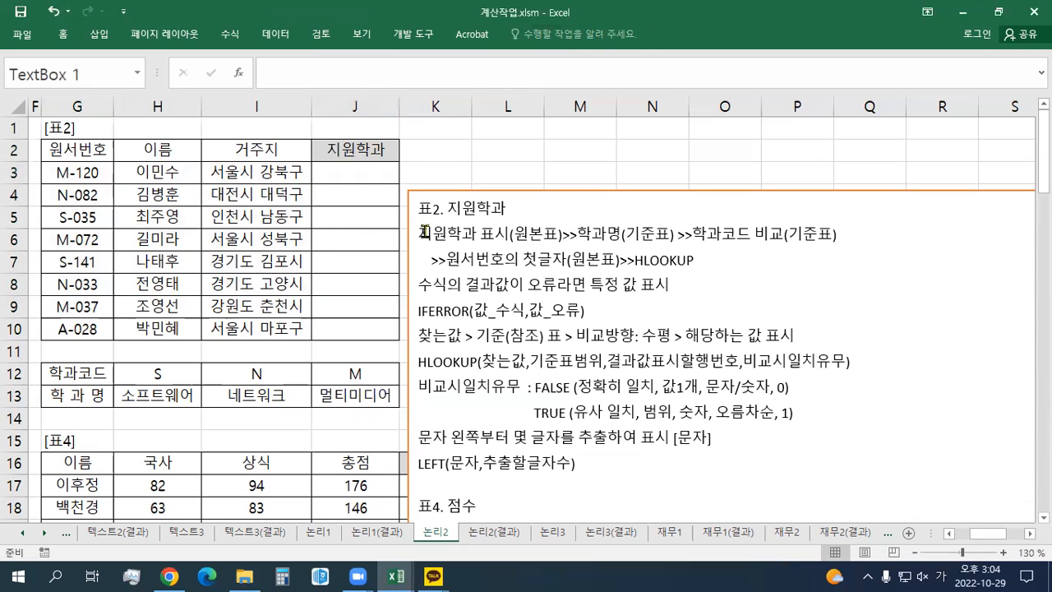
{"action": "type", "text": "수식형태반복표시>>자동채우기1번사용>>상대/절대"}
Enter =LEFT(G3,1) in the first 지원학과 cell J3 and fill it down to J10.
{"action": "left_click", "coordinate": [328, 176]}
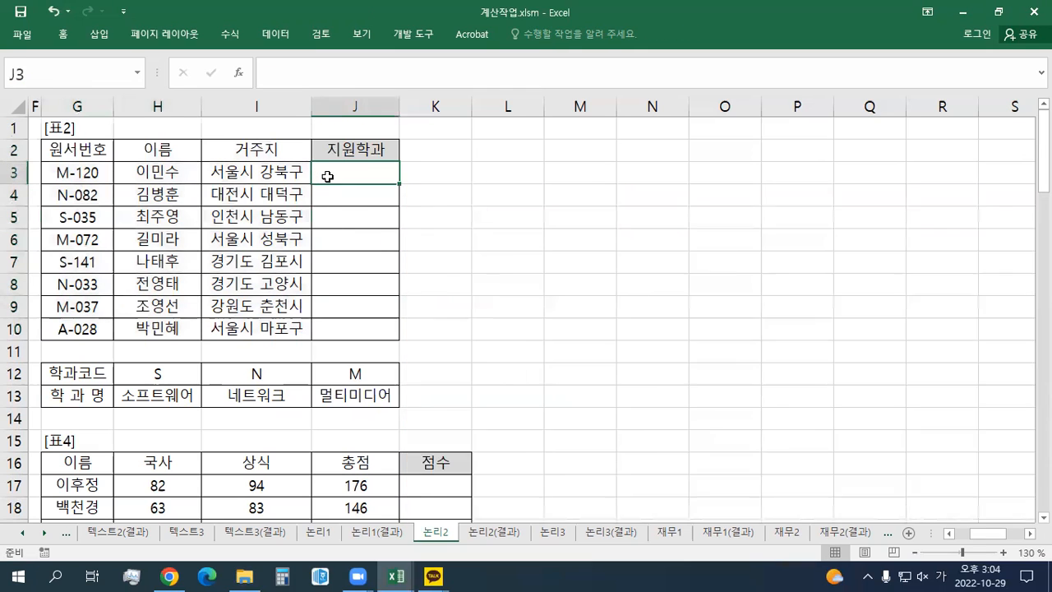
{"action": "type", "text": "="}
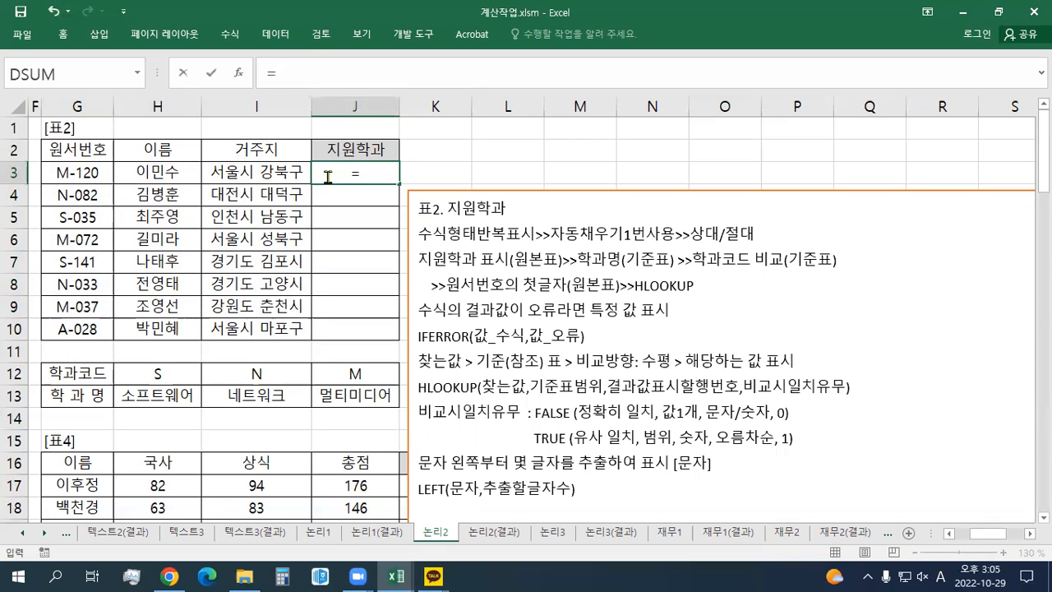
{"action": "type", "text": "LEFT("}
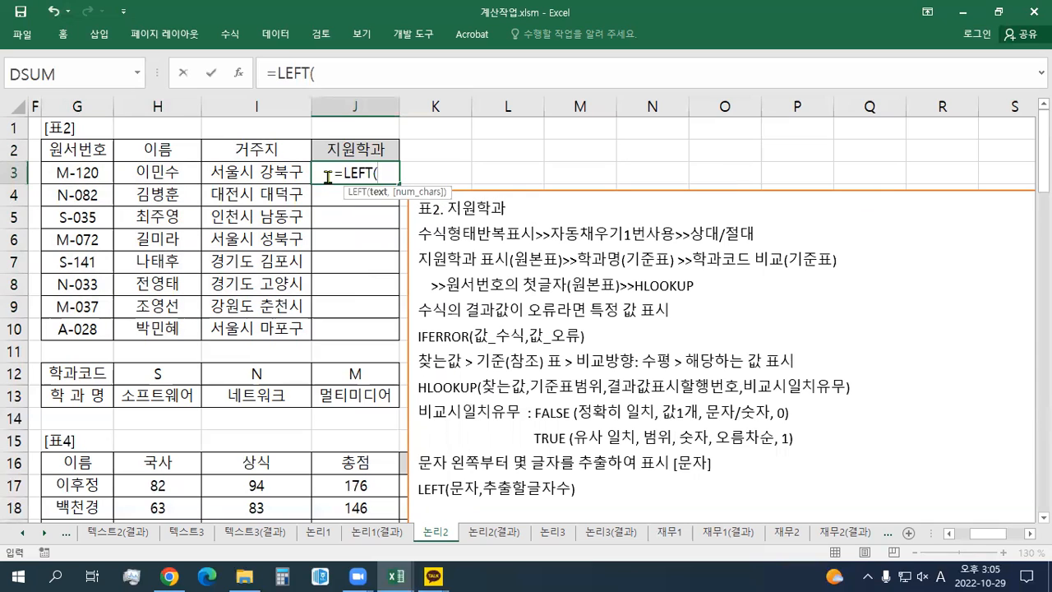
{"action": "left_click", "coordinate": [93, 174]}
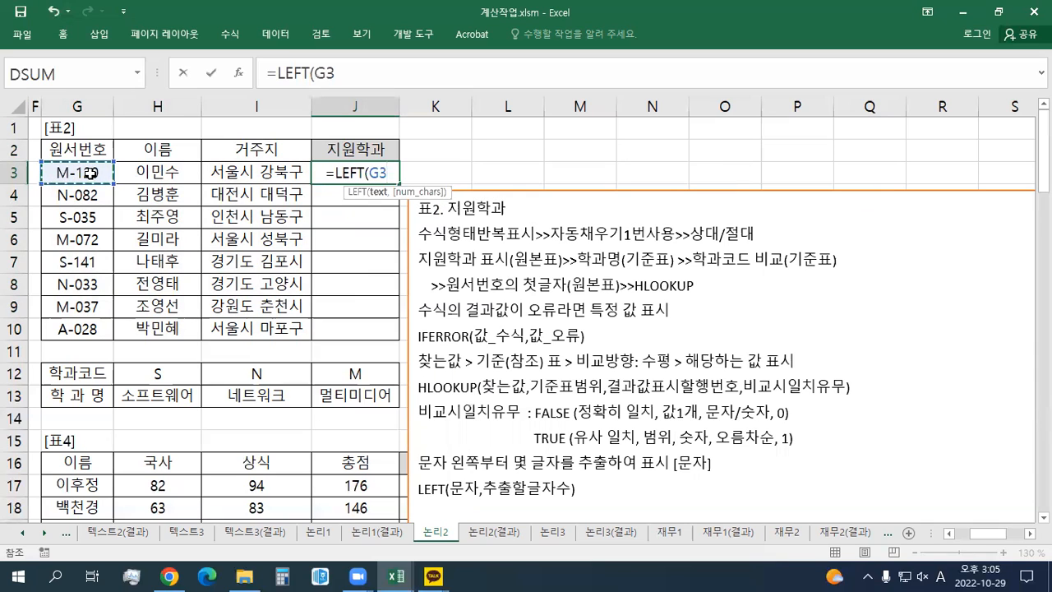
{"action": "type", "text": ",1)"}
{"action": "key", "text": "Return"}
{"action": "key", "text": "Up"}
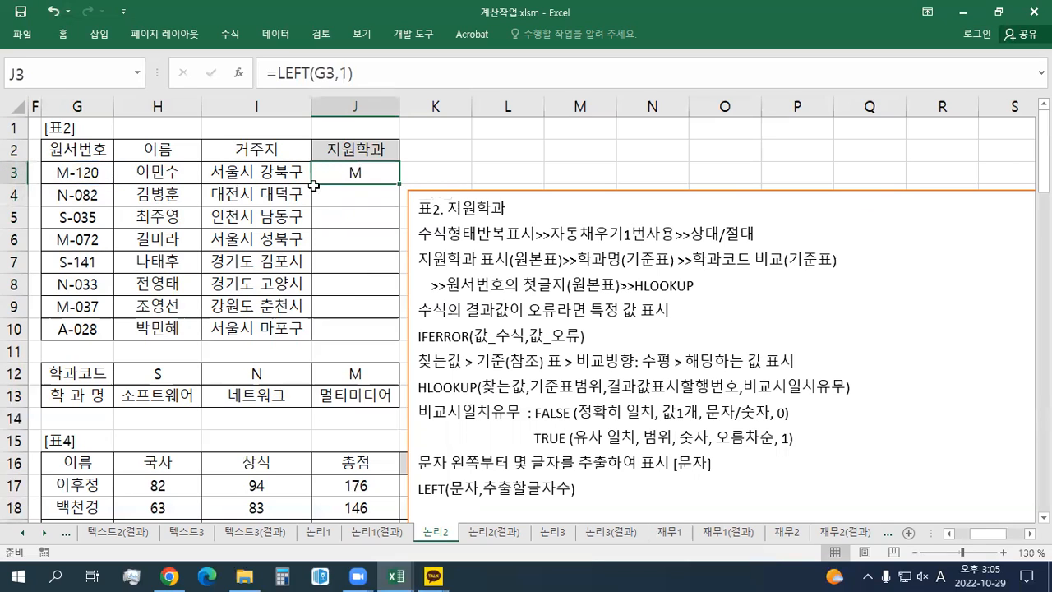
{"action": "left_click_drag", "start_coordinate": [399, 183], "coordinate": [401, 338]}
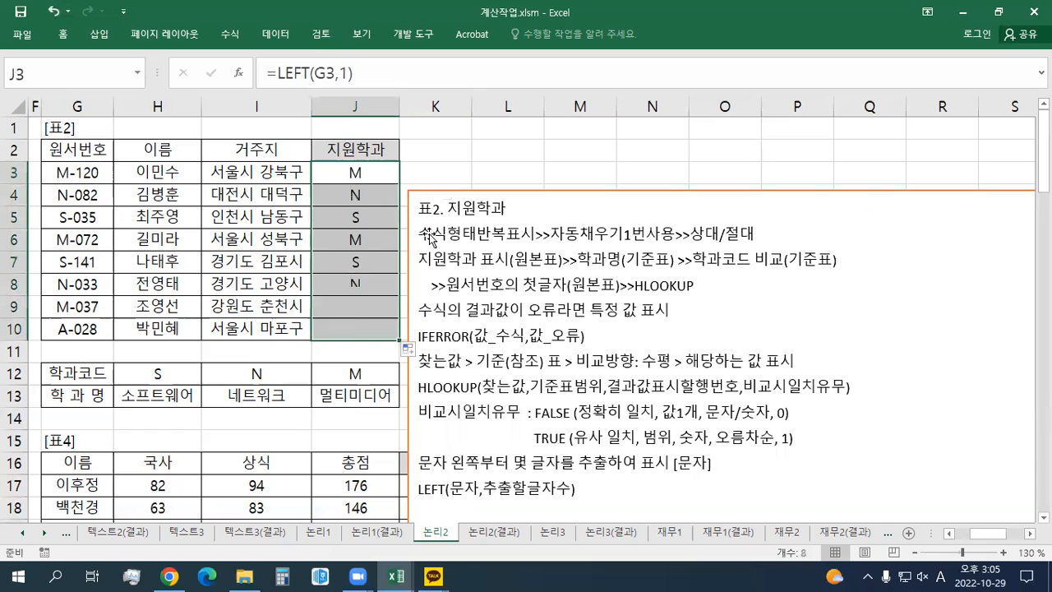
Insert =IFERROR(HLOOKUP(LEFT(G3,1),$H$12:$J$13,2,FALSE),"코드오류"), =HLOOKUP(LEFT(G3,1),$H$12:$J$13,2,FALSE) and =LEFT(G3,1) in larger text below the 표2 heading, without a trailing blank line.
{"action": "left_click", "coordinate": [537, 205]}
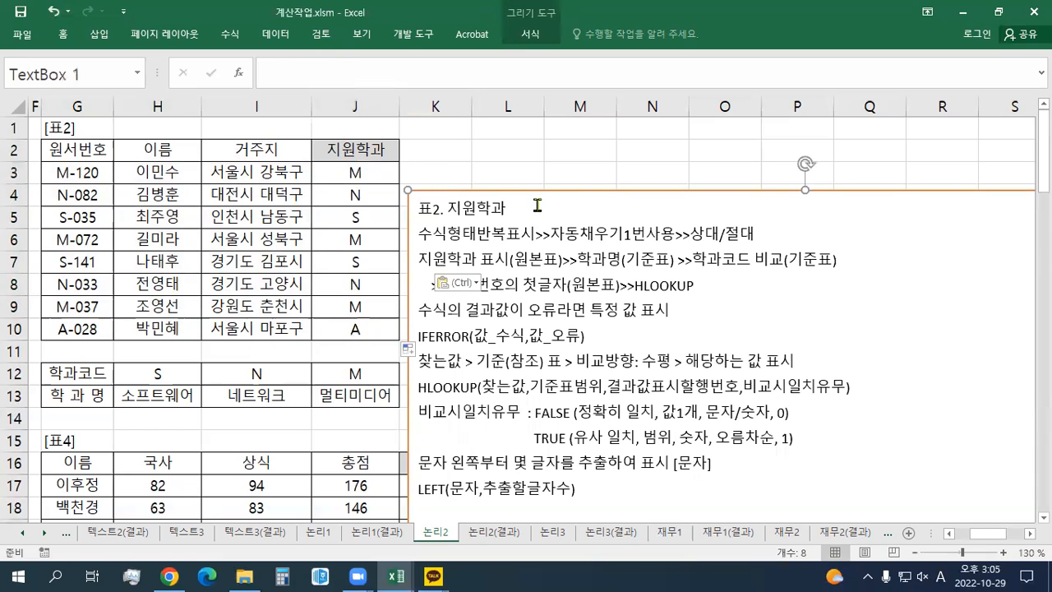
{"action": "key", "text": "Return"}
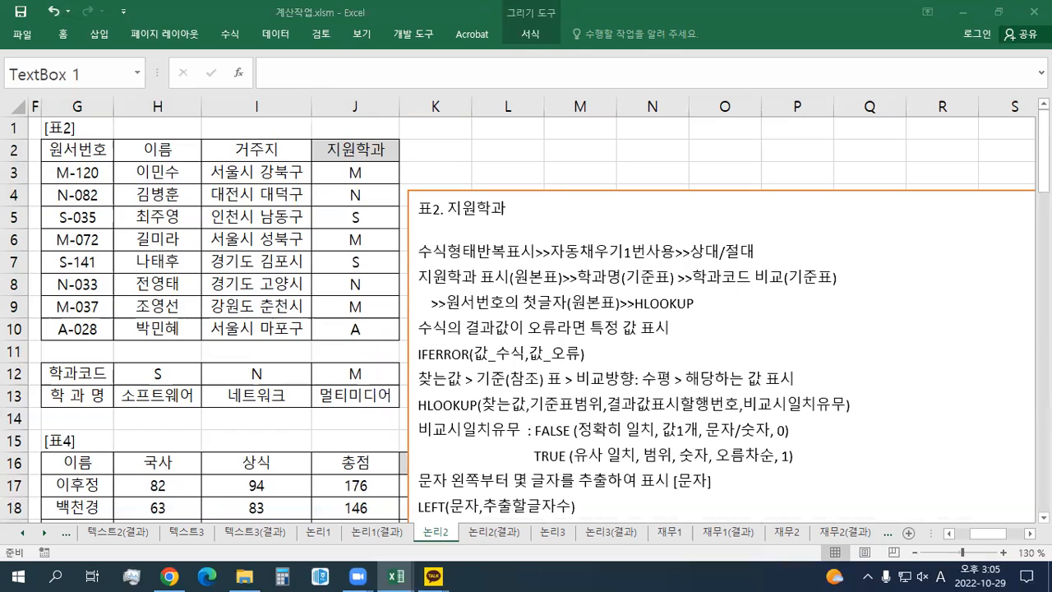
{"action": "left_click", "coordinate": [452, 230]}
{"action": "type", "text": "=IFERROR(HLOOKUP(LEFT(G3,1),$H$12:$J$13,2,FALSE),\"코드오류\") =HLOOKUP(LEFT(G3,1),$H$12:$J$13,2,FALSE) =LEFT(G3,1)"}
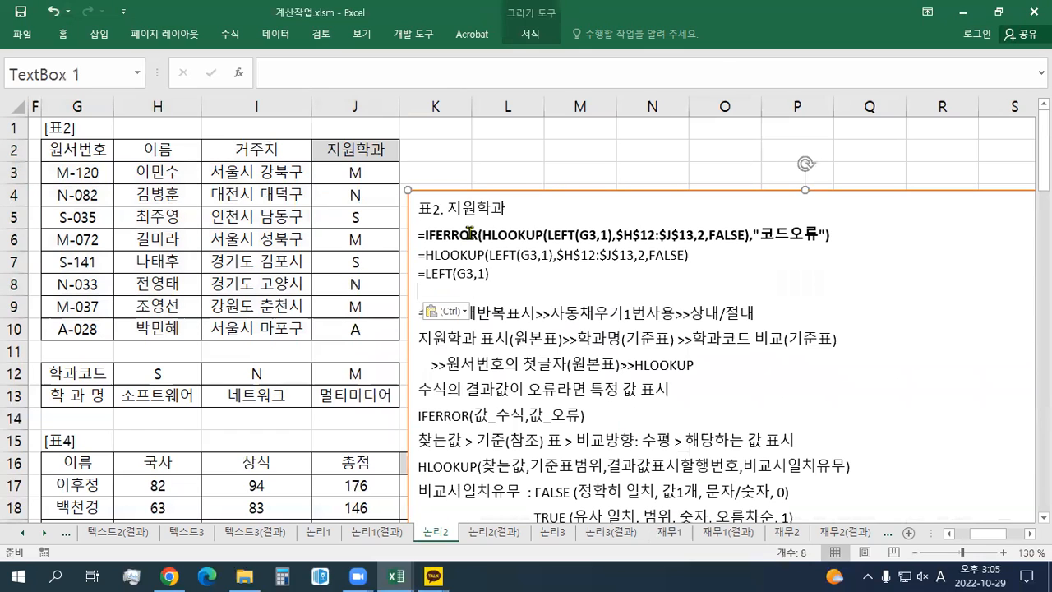
{"action": "left_click", "coordinate": [457, 319]}
{"action": "left_click", "coordinate": [459, 350]}
{"action": "key", "text": "BackSpace"}
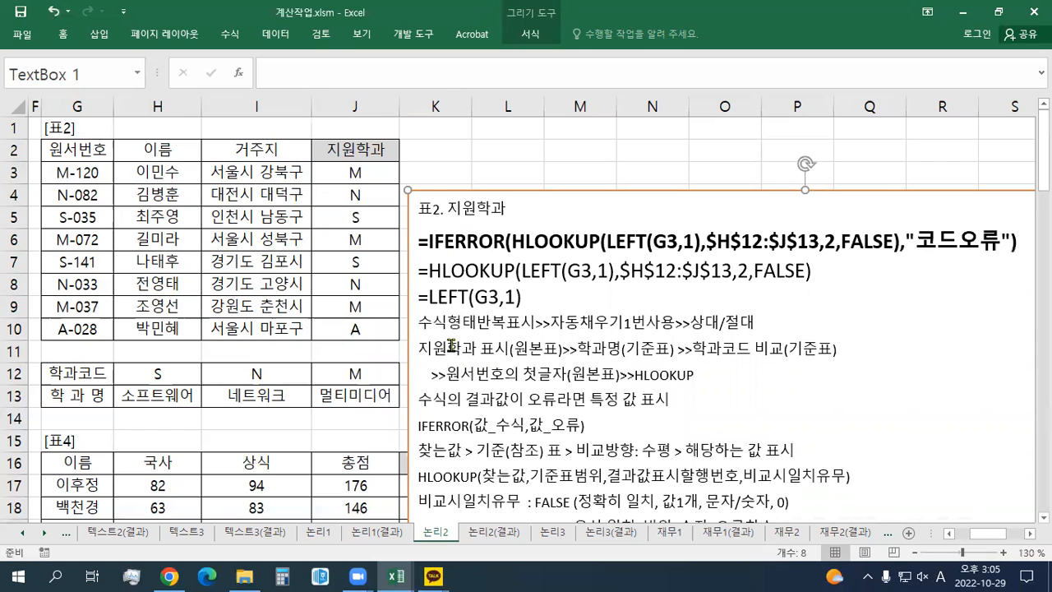
Examine how each 학과코드 in H12:J12 pairs with the 학과명 beneath it in row 13.
{"action": "left_click", "coordinate": [355, 175]}
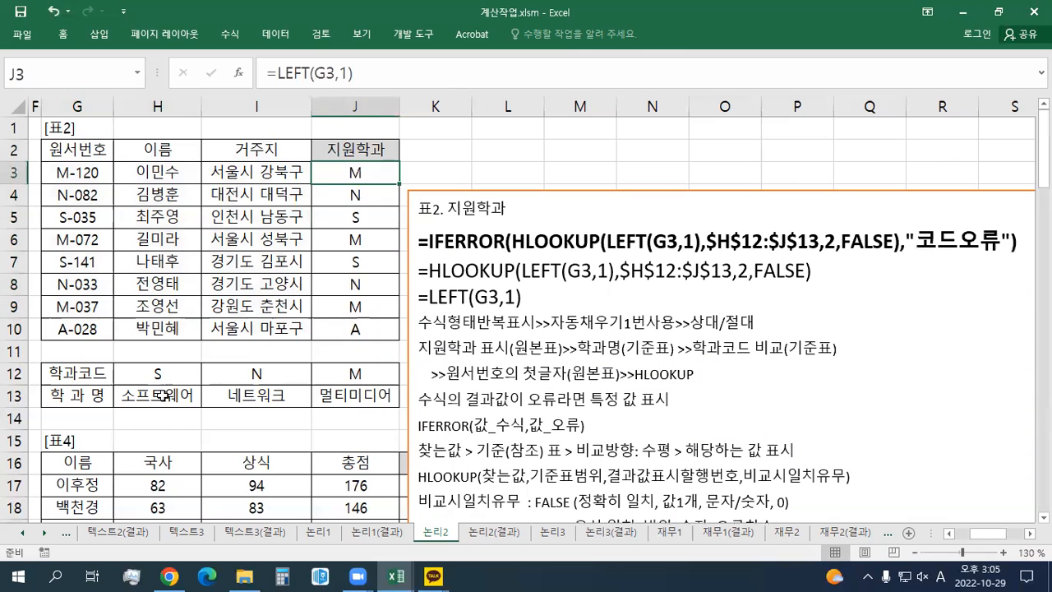
{"action": "left_click_drag", "start_coordinate": [150, 374], "coordinate": [366, 376]}
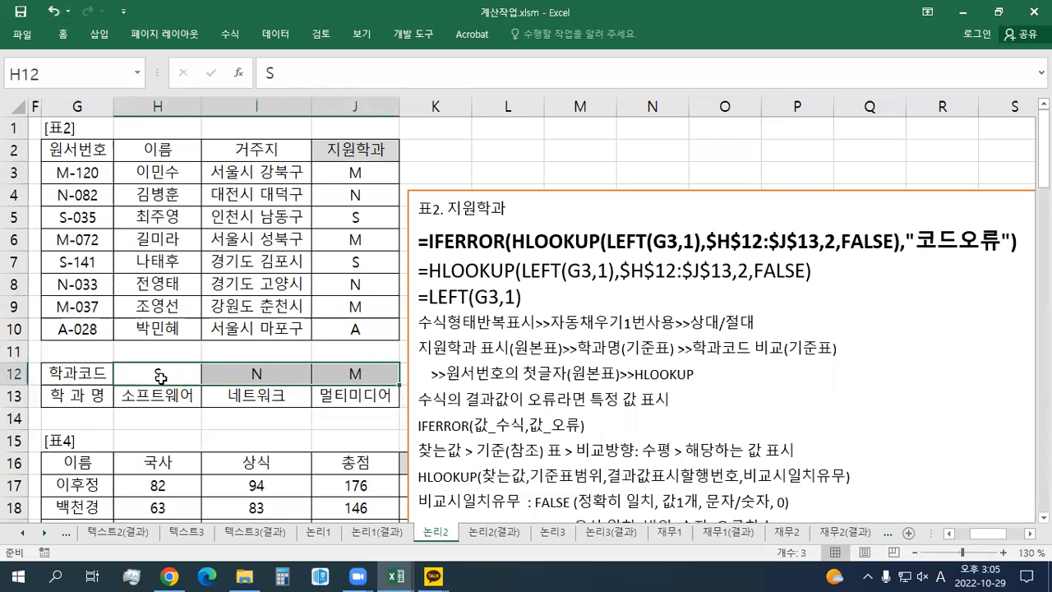
{"action": "left_click_drag", "start_coordinate": [161, 376], "coordinate": [163, 396]}
{"action": "left_click", "coordinate": [241, 379]}
{"action": "left_click_drag", "start_coordinate": [241, 379], "coordinate": [247, 396]}
{"action": "left_click_drag", "start_coordinate": [355, 374], "coordinate": [346, 400]}
Wrap the J3 formula in HLOOKUP, using LEFT(G3,1) as the lookup value and the absolute range $H$12:$J$13 as the table.
{"action": "double_click", "coordinate": [360, 170]}
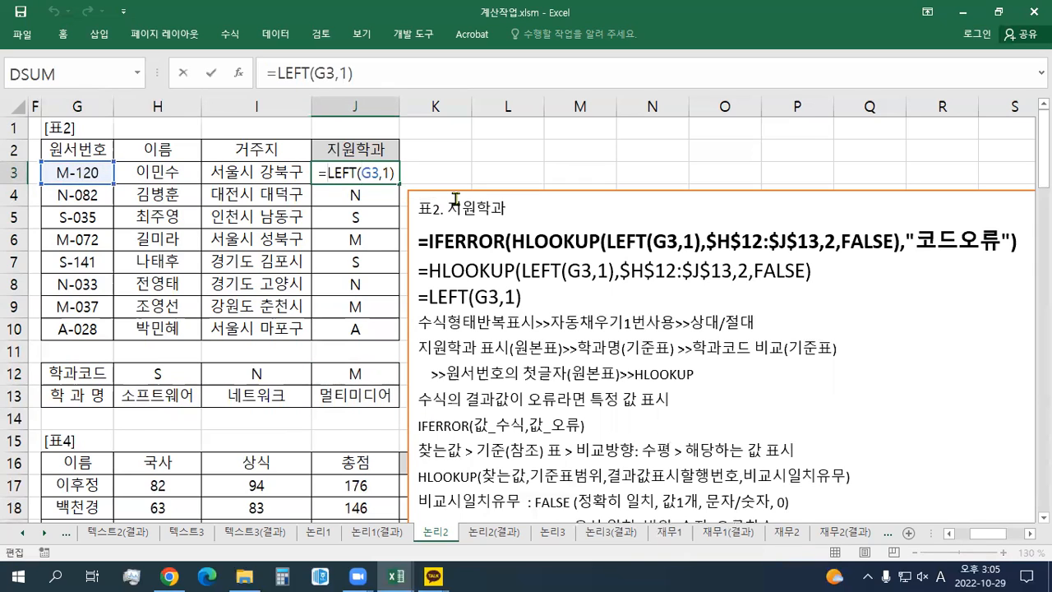
{"action": "type", "text": "HLOOK"}
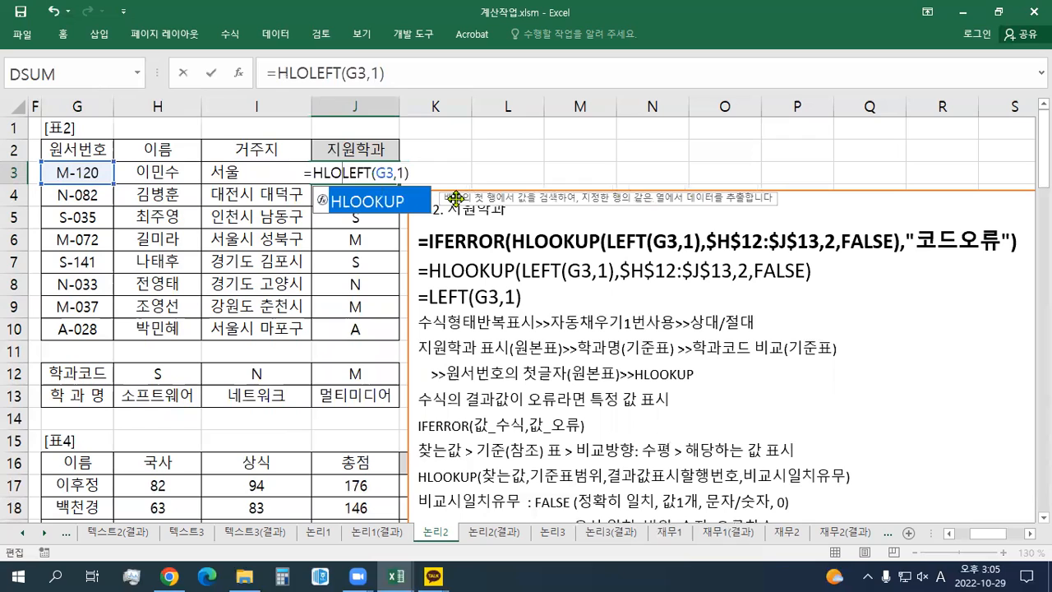
{"action": "type", "text": "UP(LEFT(G3"}
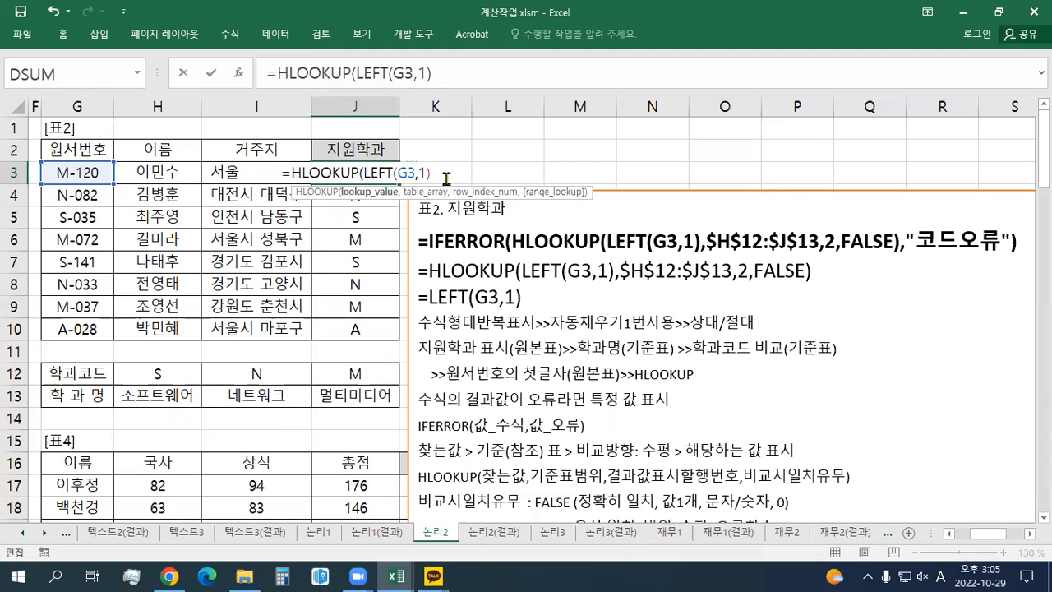
{"action": "type", "text": ","}
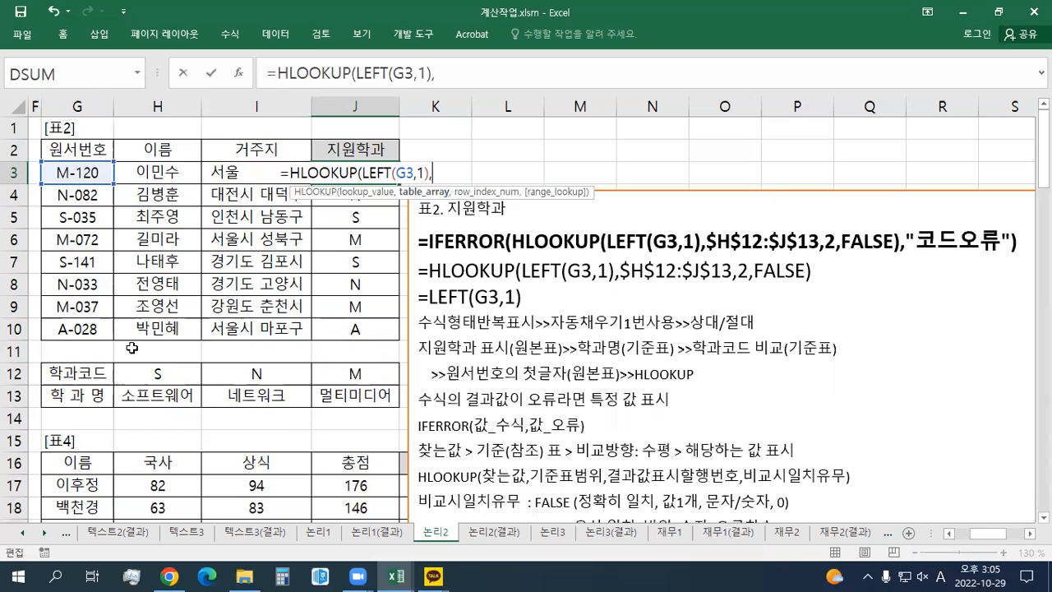
{"action": "left_click_drag", "start_coordinate": [176, 376], "coordinate": [324, 376]}
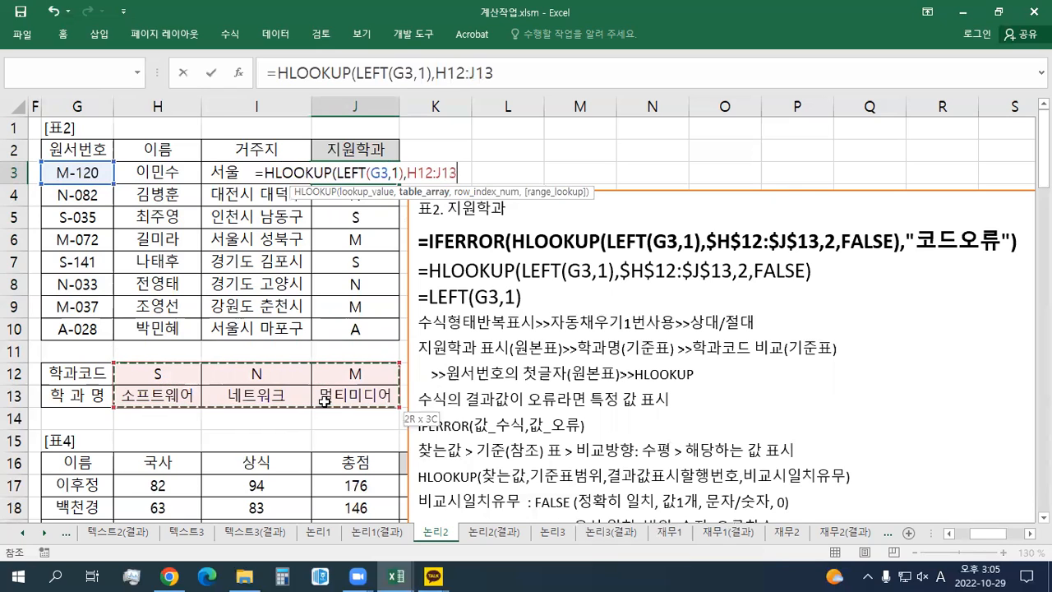
{"action": "left_click_drag", "start_coordinate": [326, 406], "coordinate": [325, 406]}
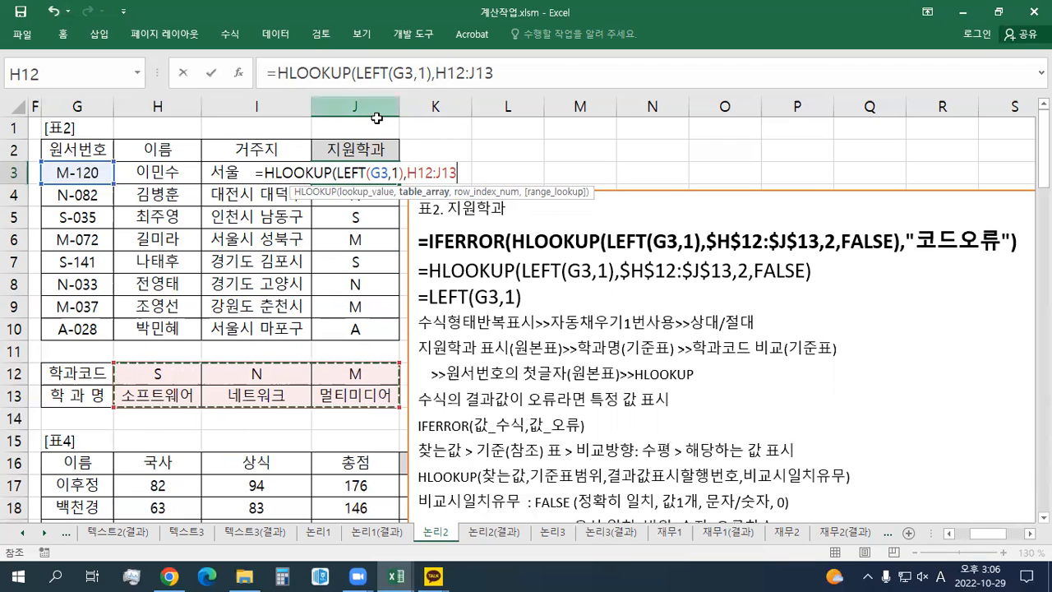
{"action": "key", "text": "F4"}
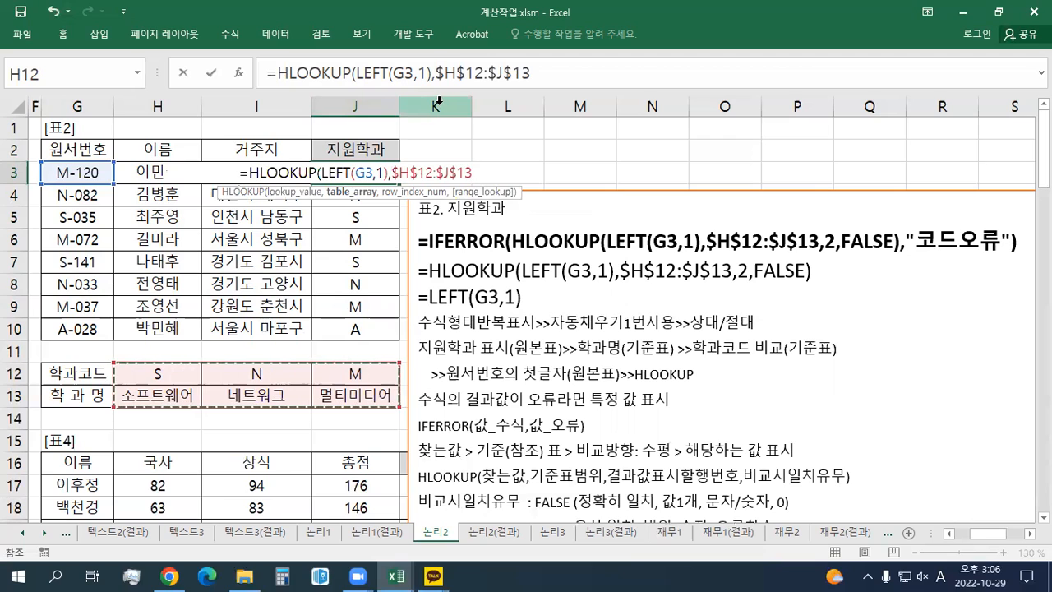
Complete the J3 HLOOKUP formula with row index 2 and FALSE for an exact match.
{"action": "type", "text": ","}
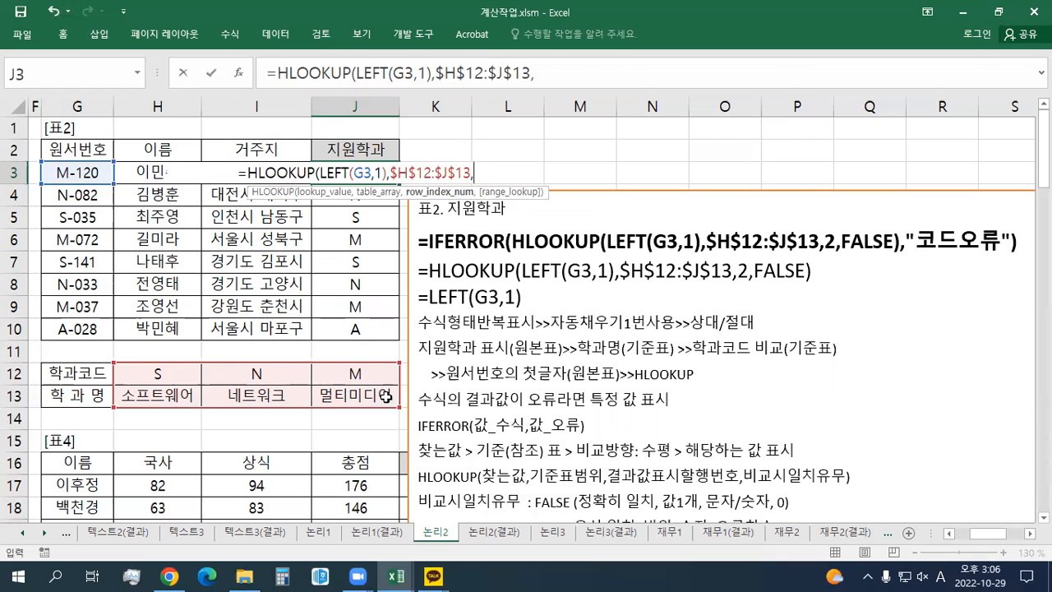
{"action": "type", "text": "2"}
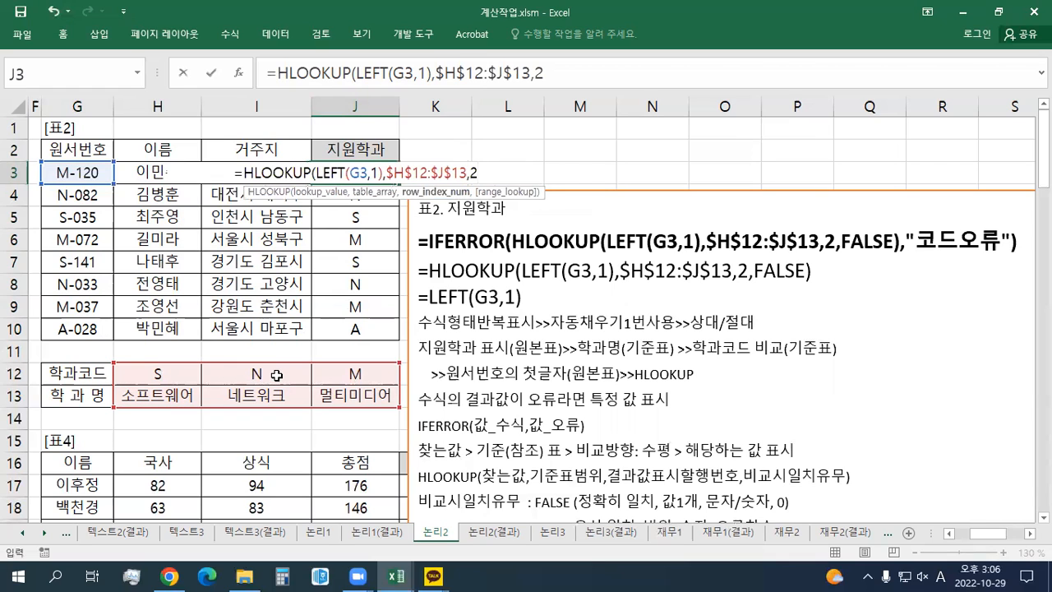
{"action": "type", "text": ","}
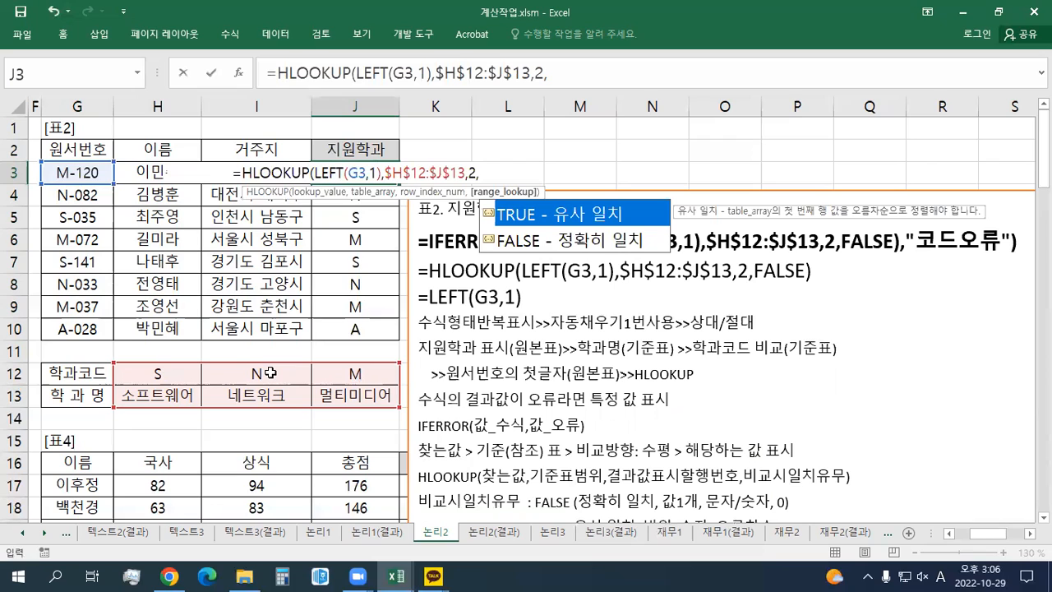
{"action": "type", "text": "FALSE)"}
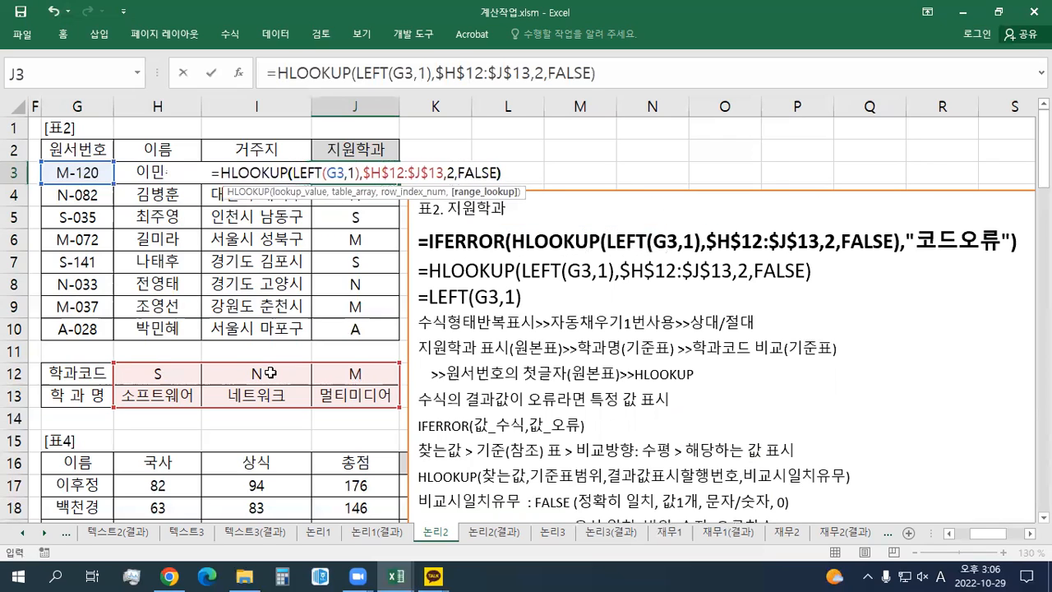
{"action": "key", "text": "Return"}
{"action": "key", "text": "Up"}
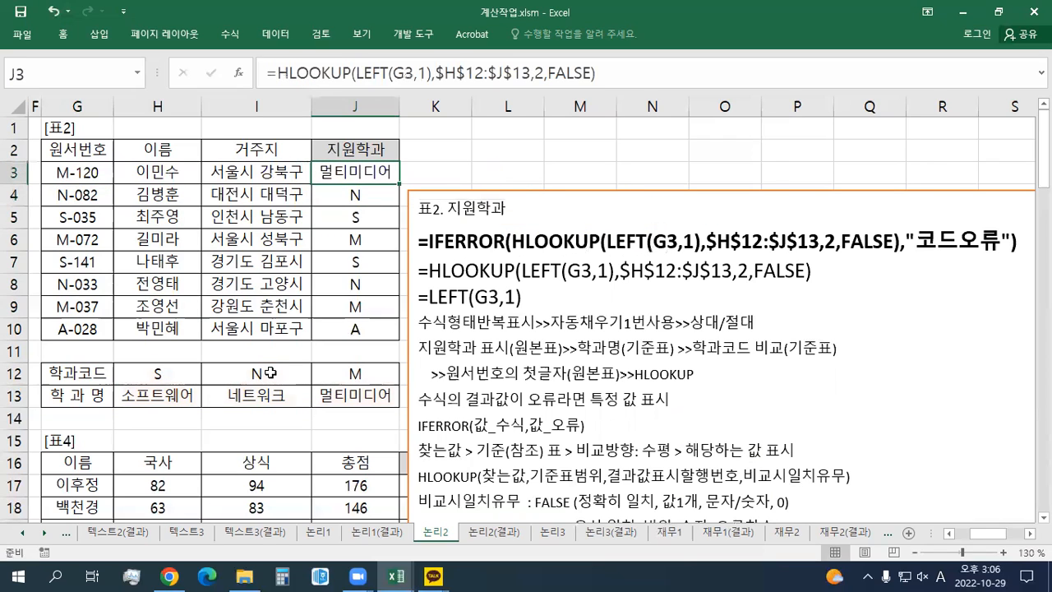
Fill the HLOOKUP formula from J3 down through J10 of the 지원학과 column.
{"action": "left_click_drag", "start_coordinate": [398, 185], "coordinate": [402, 246]}
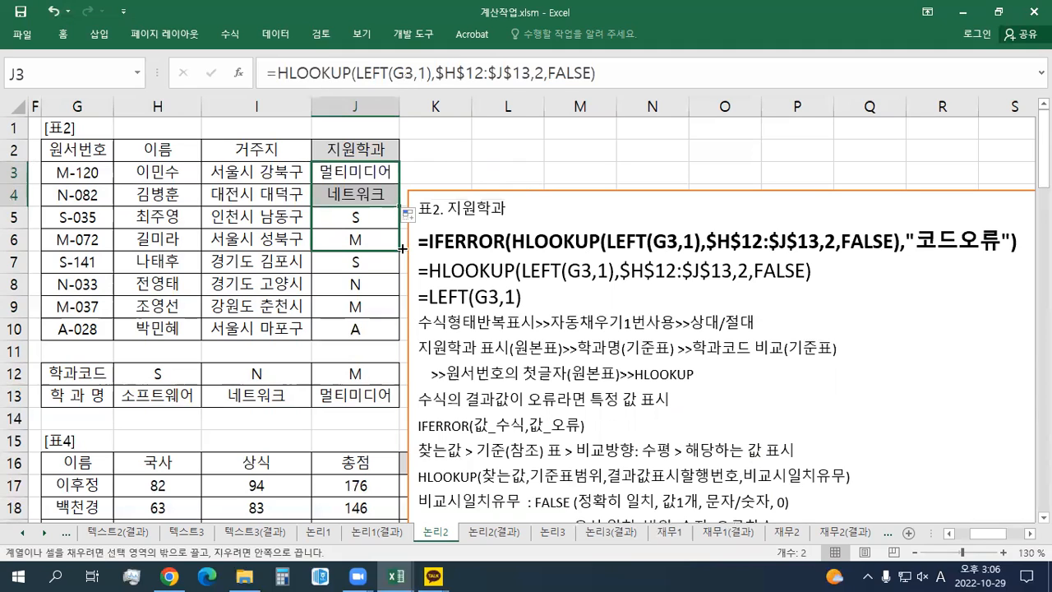
{"action": "left_click_drag", "start_coordinate": [402, 246], "coordinate": [375, 333]}
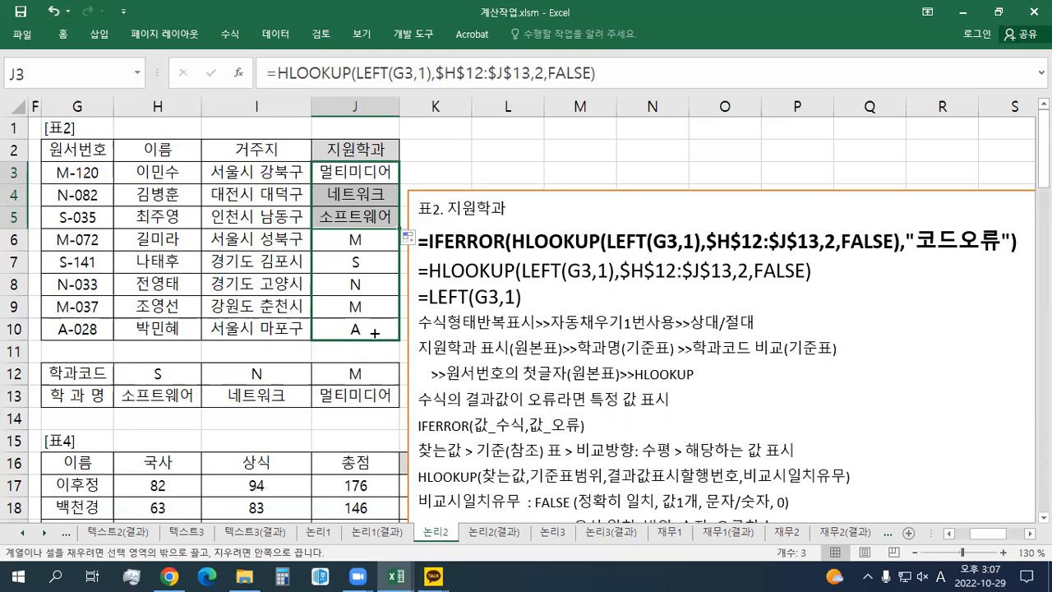
{"action": "left_click_drag", "start_coordinate": [375, 333], "coordinate": [375, 333]}
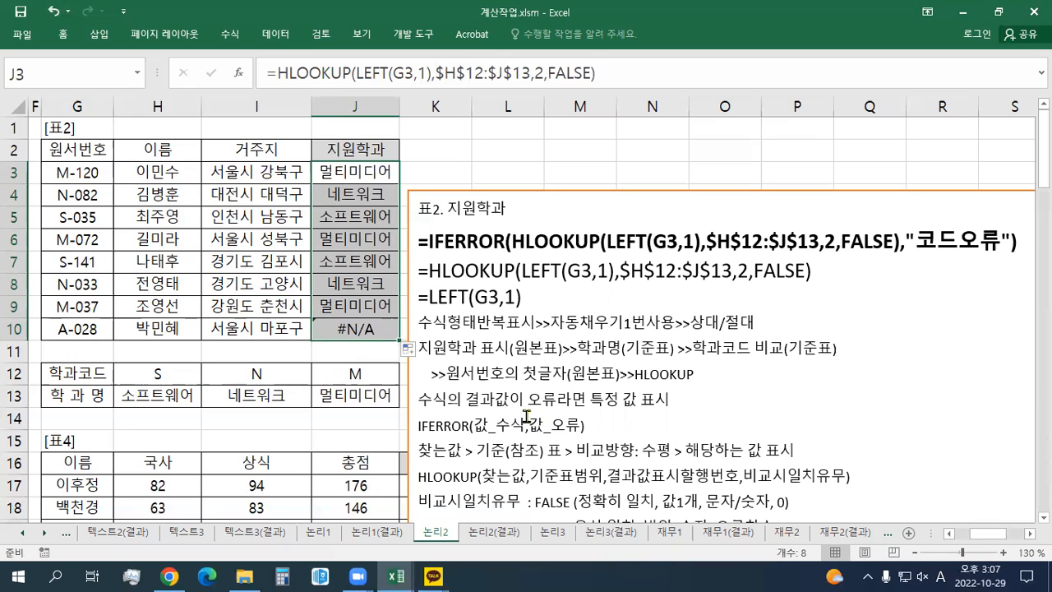
Open the HLOOKUP formula in J3 for editing and wrap IFERROR( around its beginning.
{"action": "left_click", "coordinate": [372, 330]}
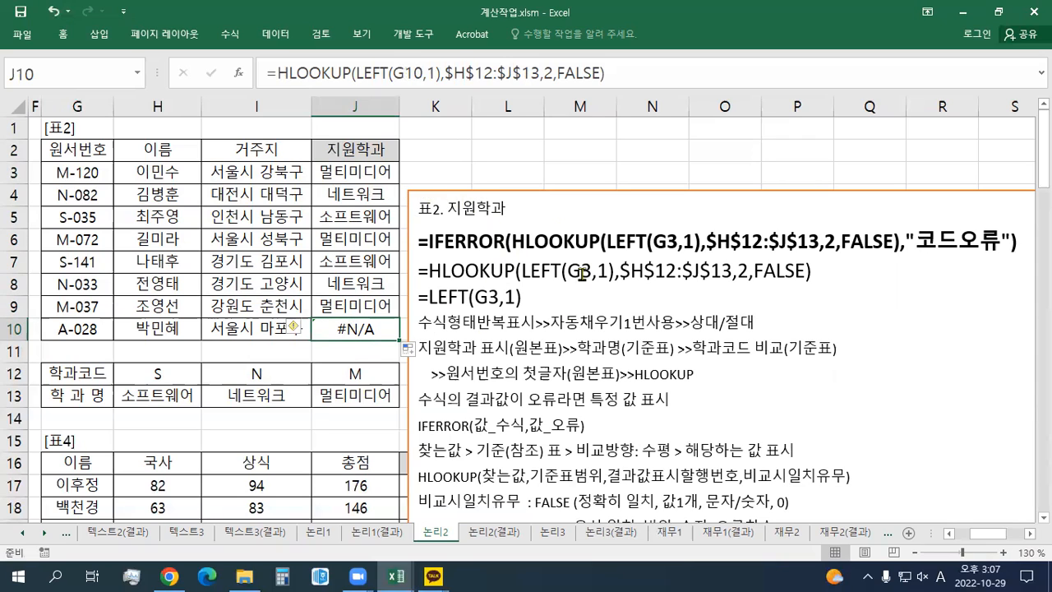
{"action": "left_click", "coordinate": [339, 175]}
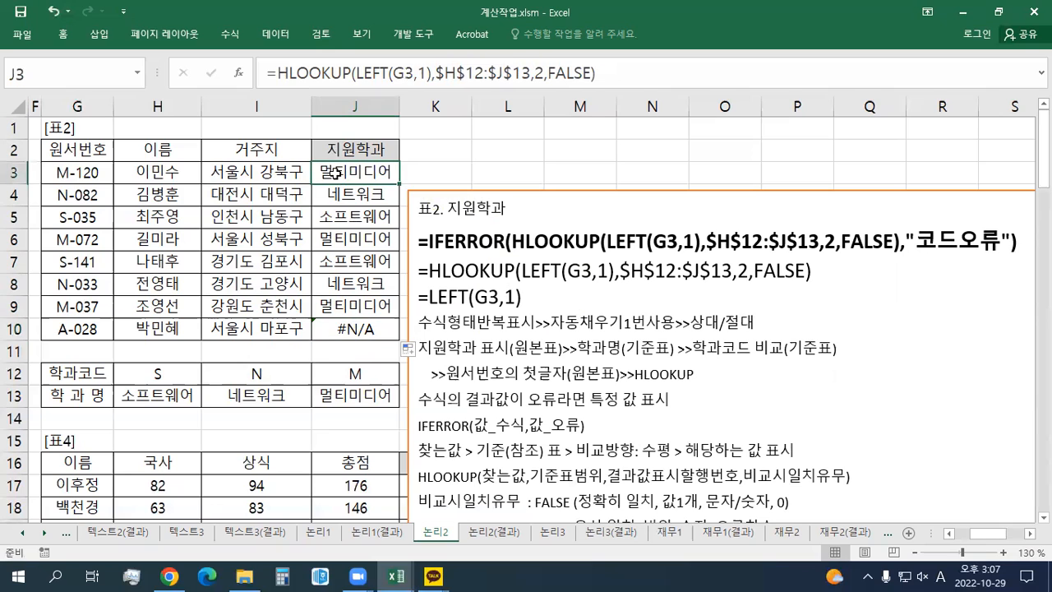
{"action": "double_click", "coordinate": [337, 172]}
{"action": "left_click", "coordinate": [219, 173]}
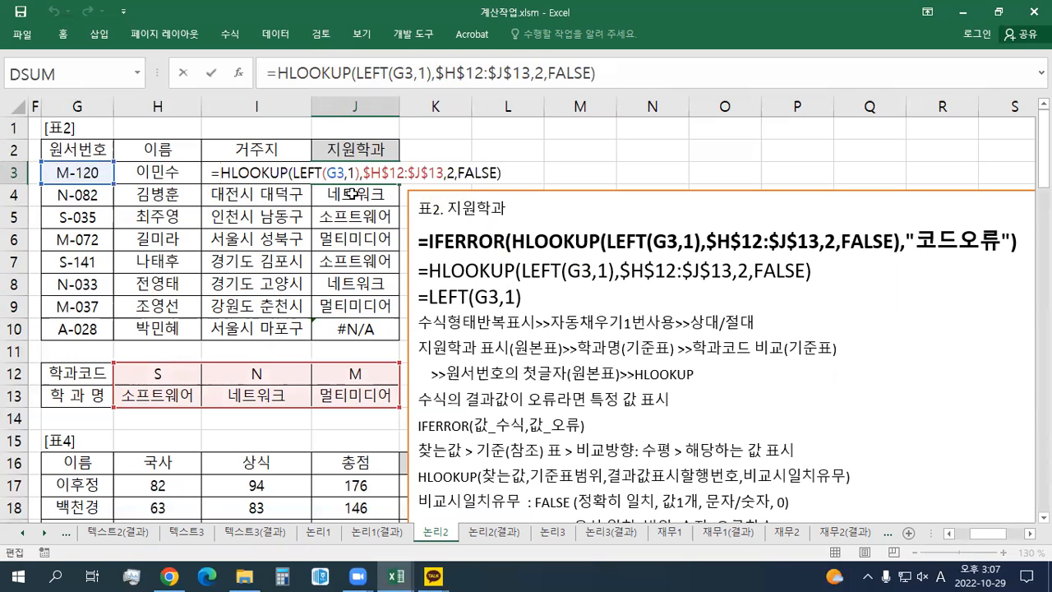
{"action": "type", "text": "IFERROR"}
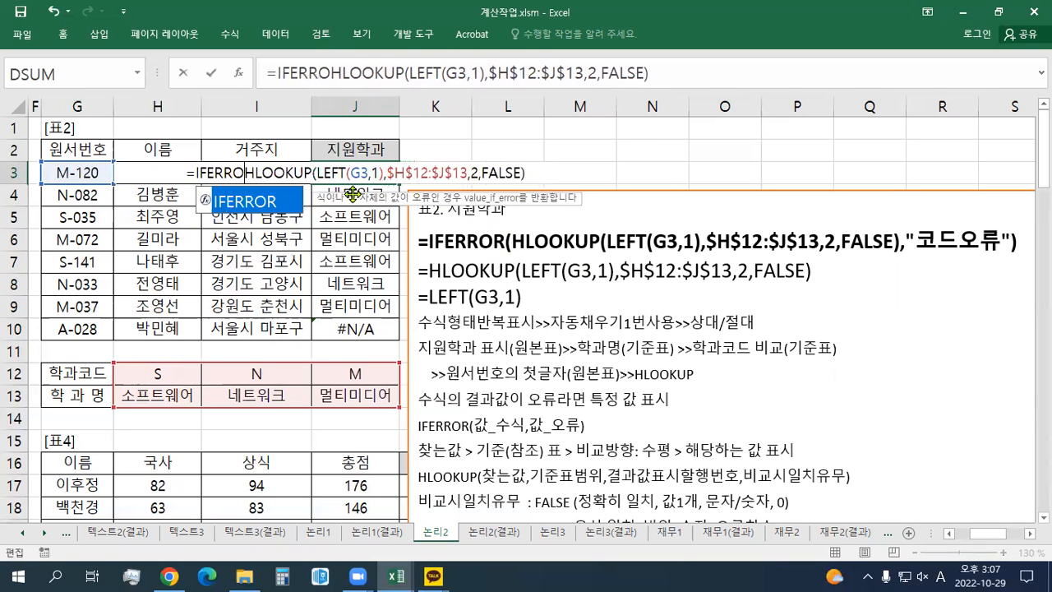
{"action": "type", "text": "("}
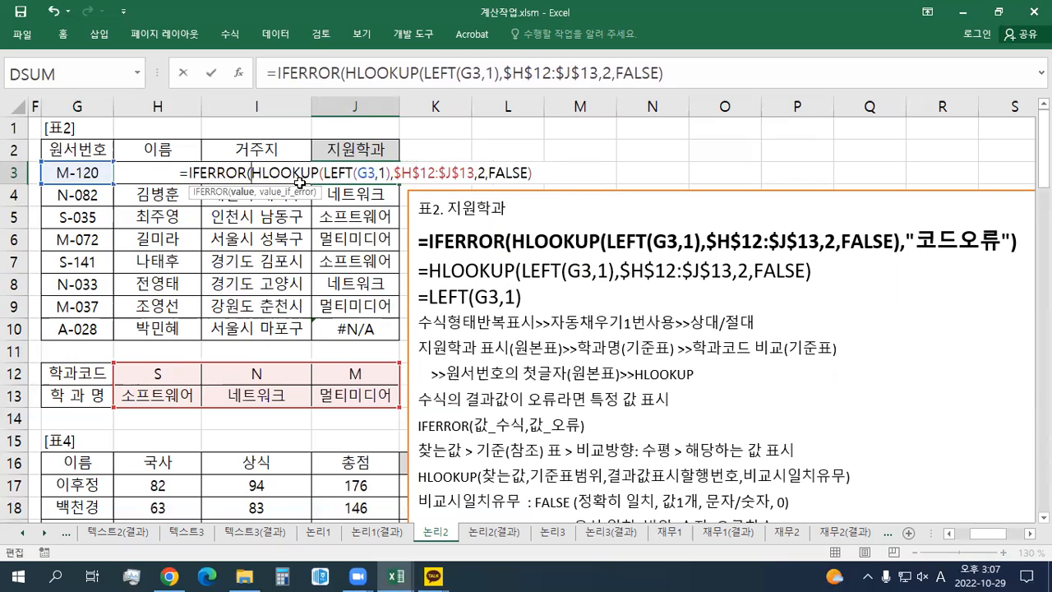
Complete the J3 IFERROR formula with "코드오류" as the value shown on an error.
{"action": "left_click", "coordinate": [534, 173]}
{"action": "type", "text": ",\"ZH"}
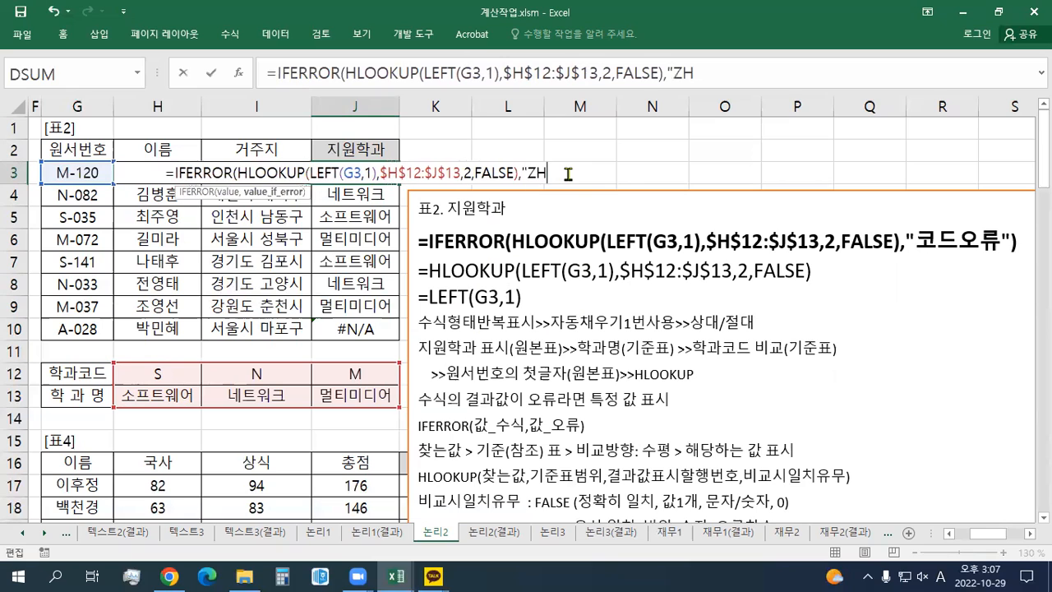
{"action": "key", "text": "BackSpace"}
{"action": "key", "text": "BackSpace"}
{"action": "type", "text": "코드오류"}
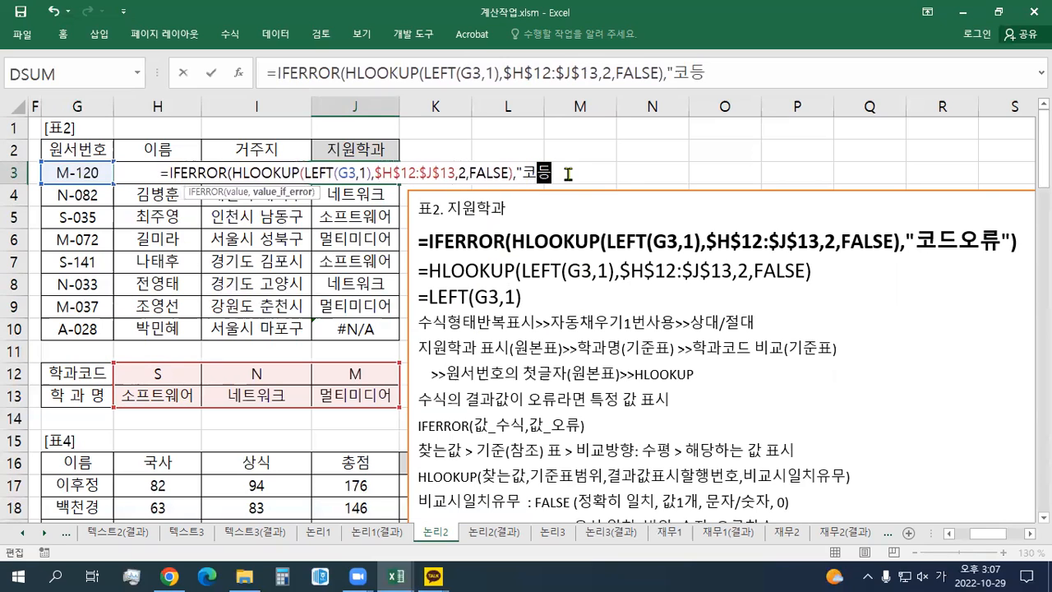
{"action": "type", "text": "\")"}
{"action": "key", "text": "Return"}
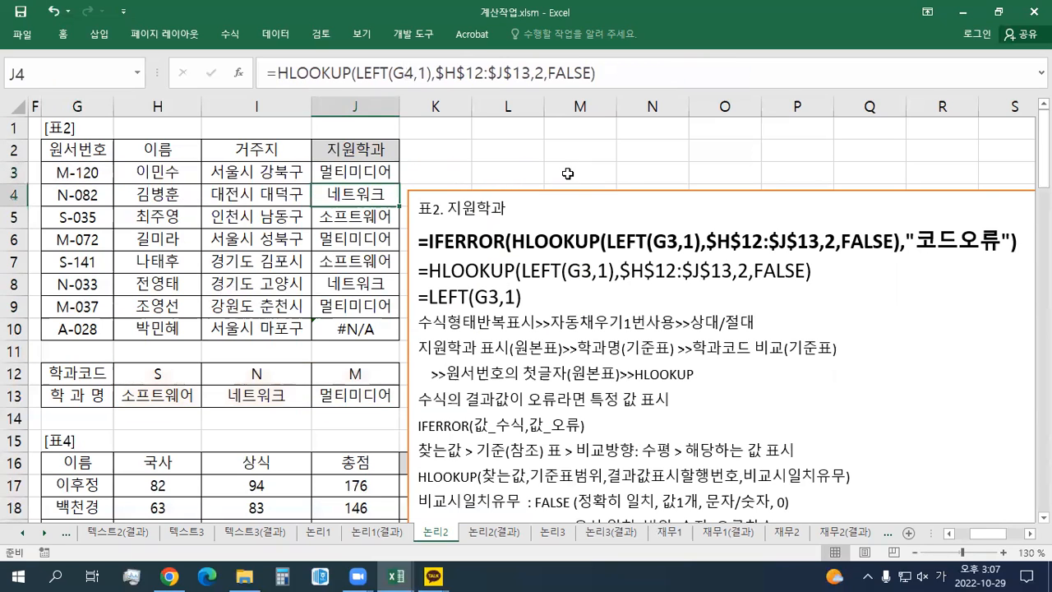
Fill the IFERROR formula from J3 down through J10 and save the workbook.
{"action": "left_click", "coordinate": [382, 169]}
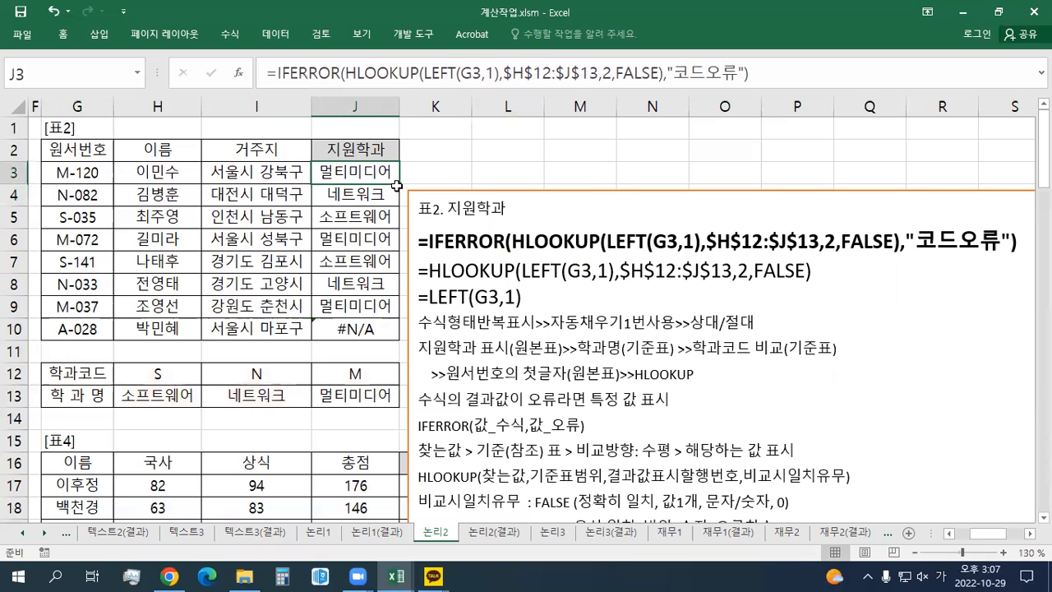
{"action": "left_click_drag", "start_coordinate": [399, 187], "coordinate": [397, 337]}
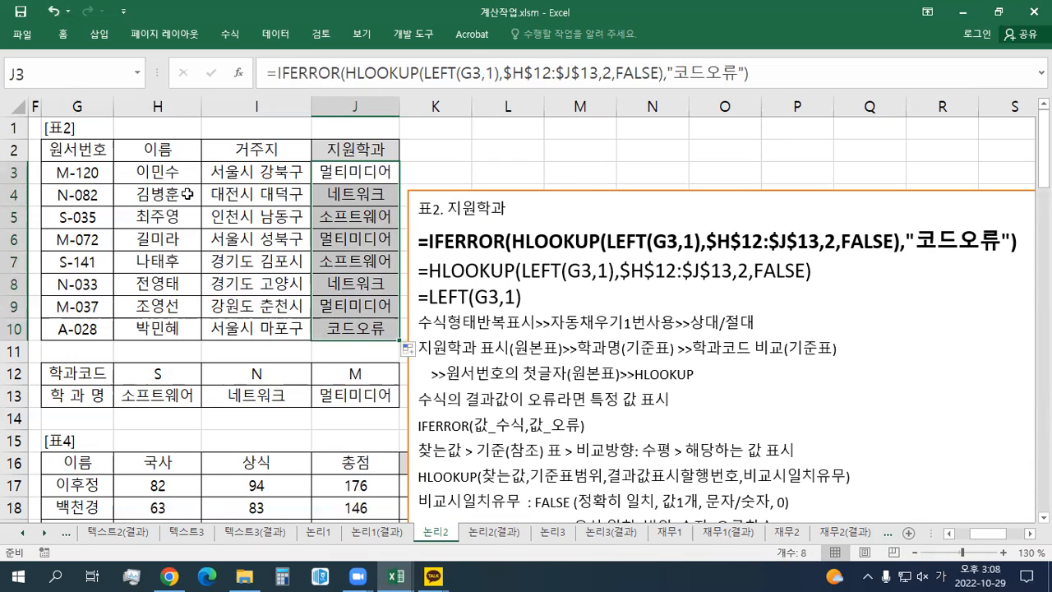
{"action": "left_click", "coordinate": [16, 16]}
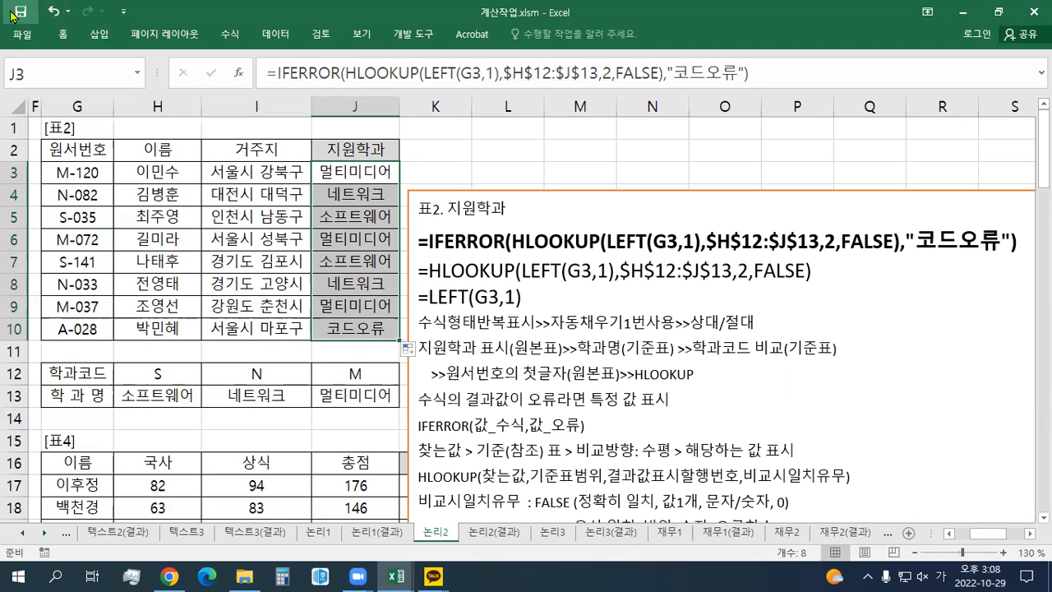
{"action": "left_click_drag", "start_coordinate": [545, 298], "coordinate": [390, 239]}
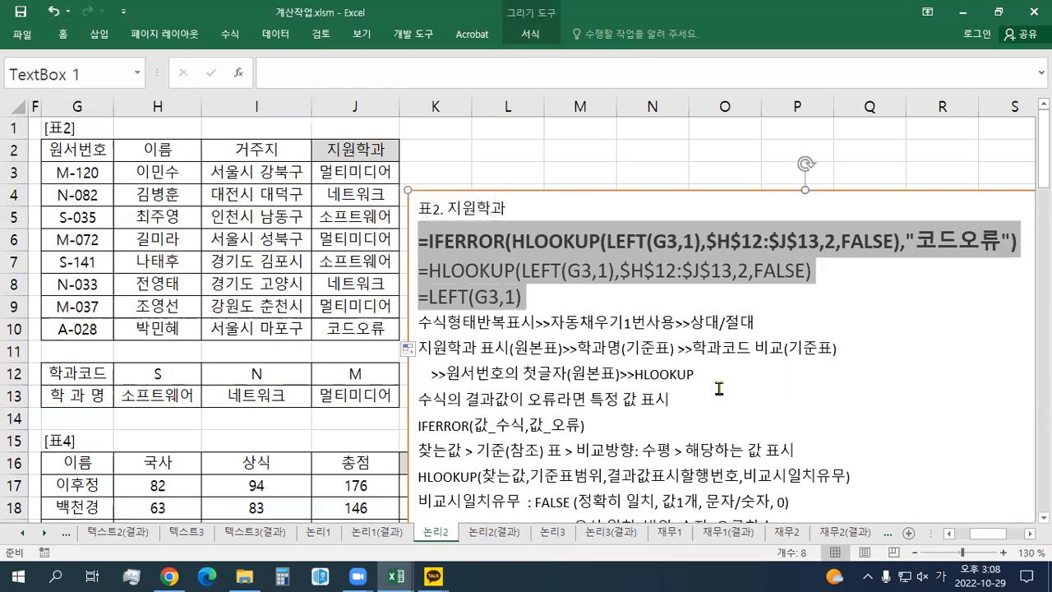
{"action": "left_click_drag", "start_coordinate": [691, 387], "coordinate": [423, 349]}
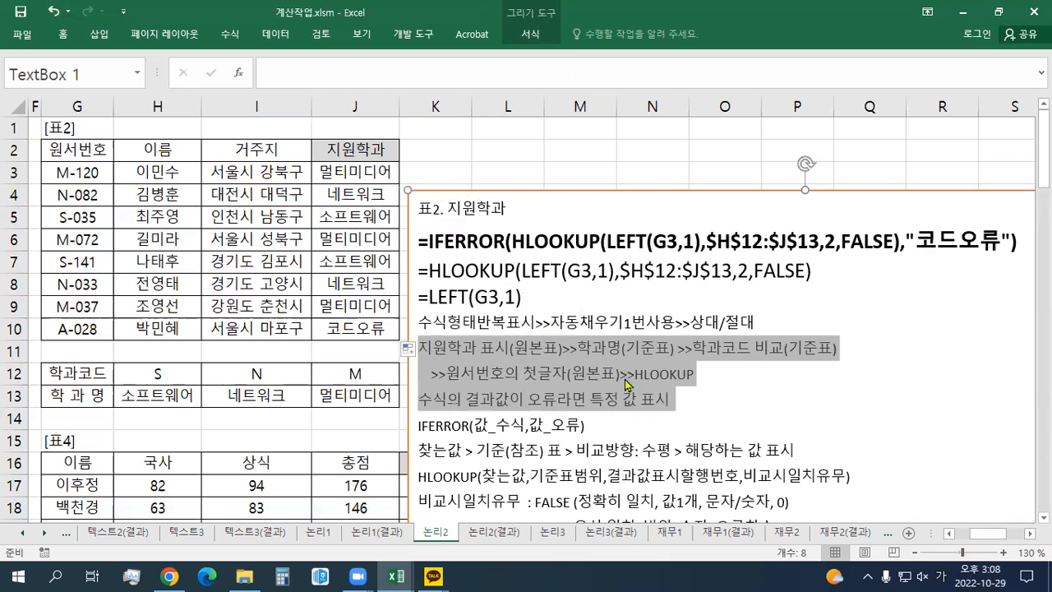
{"action": "left_click", "coordinate": [627, 383]}
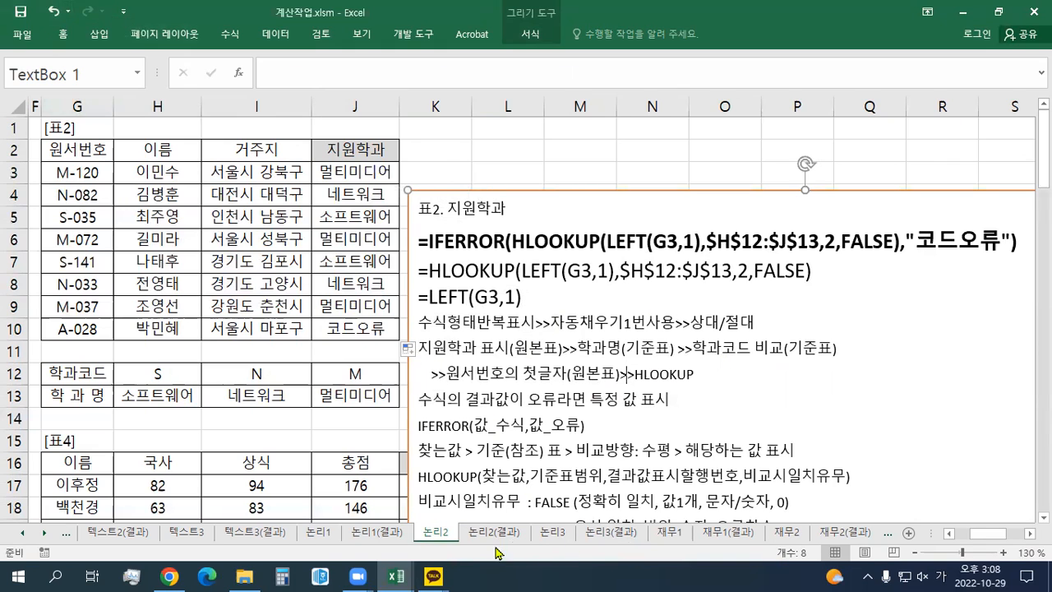
On the 논리1 sheet, move the notes text box off 표2 and 표4 to the area beside 표4's 비고 column.
{"action": "left_click", "coordinate": [323, 534]}
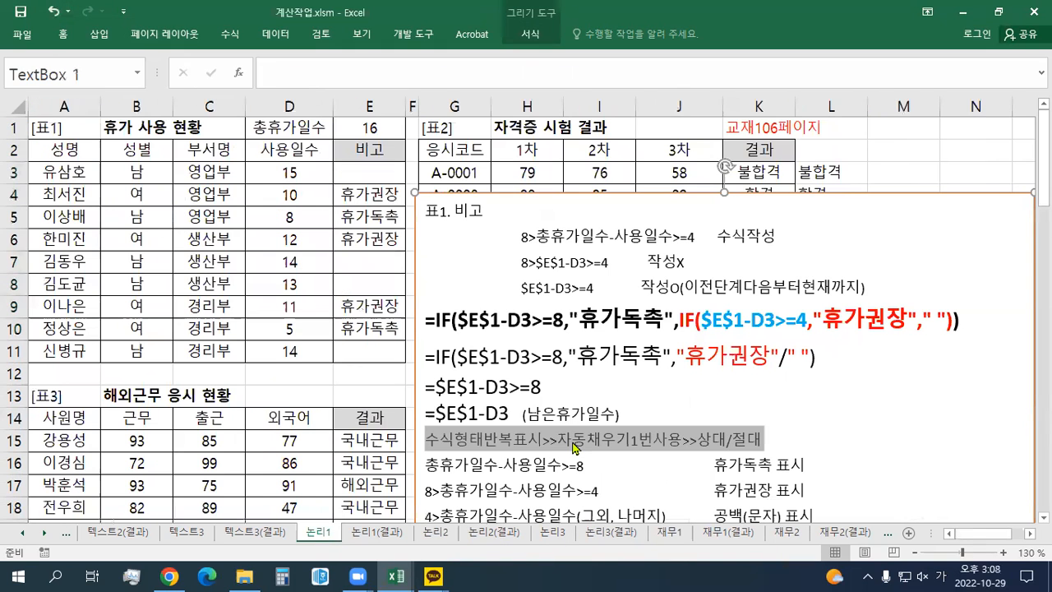
{"action": "left_click_drag", "start_coordinate": [503, 201], "coordinate": [530, 446]}
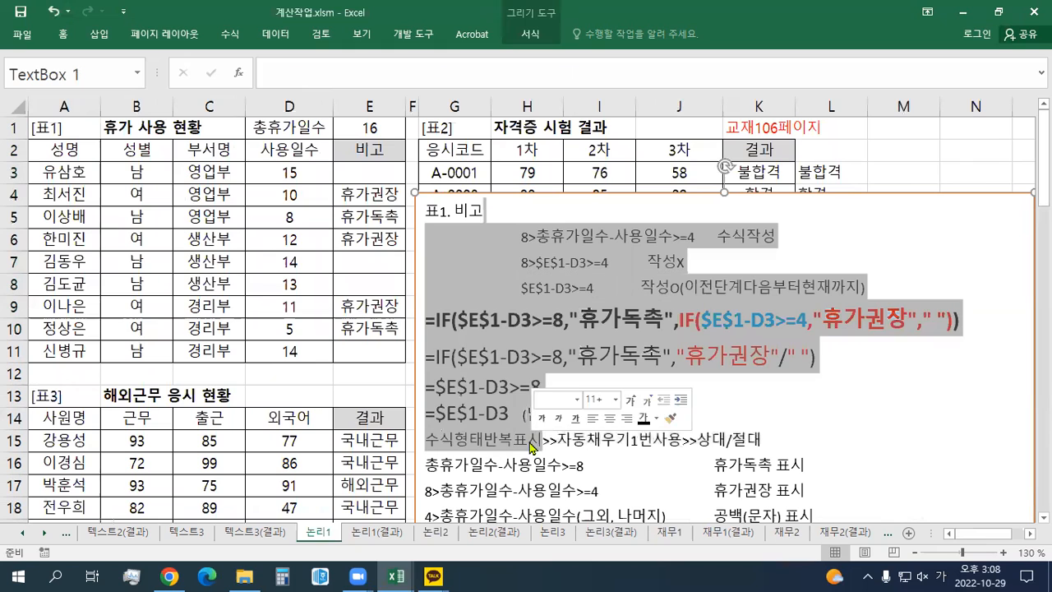
{"action": "left_click_drag", "start_coordinate": [418, 196], "coordinate": [485, 302]}
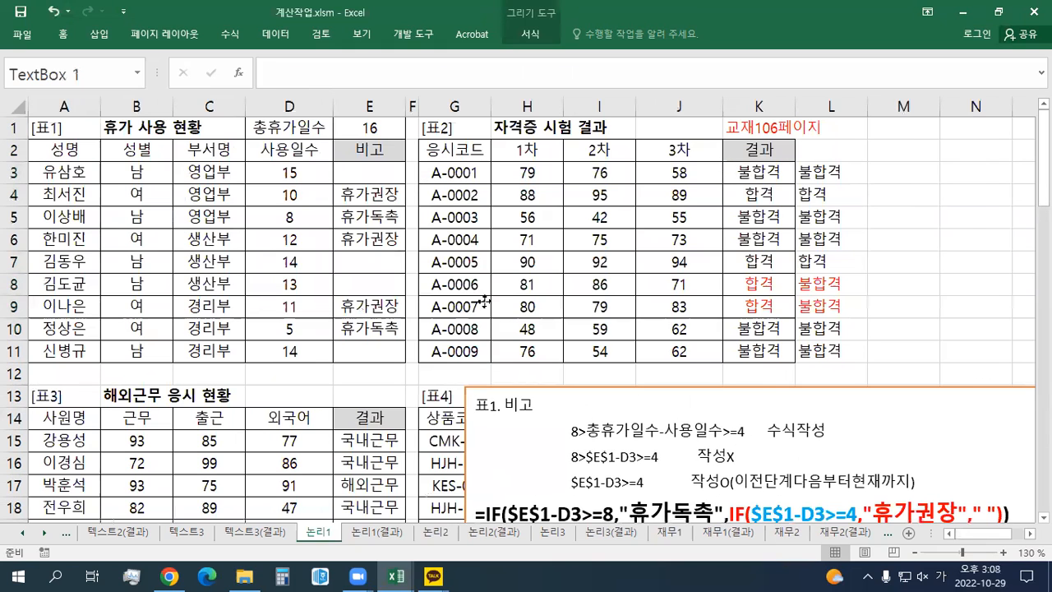
{"action": "scroll", "coordinate": [493, 353], "scroll_direction": "down", "scroll_amount": 3}
{"action": "left_click_drag", "start_coordinate": [511, 183], "coordinate": [849, 234]}
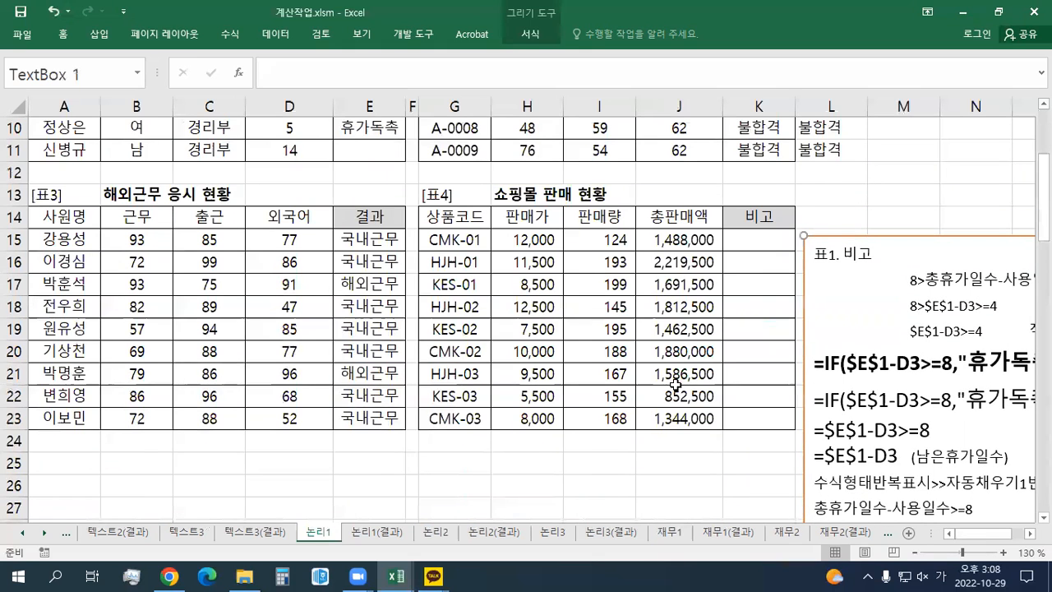
Copy the red 교재106페이지 label from K1 and paste it into K13 above 표4's 비고 column.
{"action": "scroll", "coordinate": [676, 385], "scroll_direction": "up", "scroll_amount": 3}
{"action": "left_click", "coordinate": [756, 128]}
{"action": "right_click", "coordinate": [760, 126]}
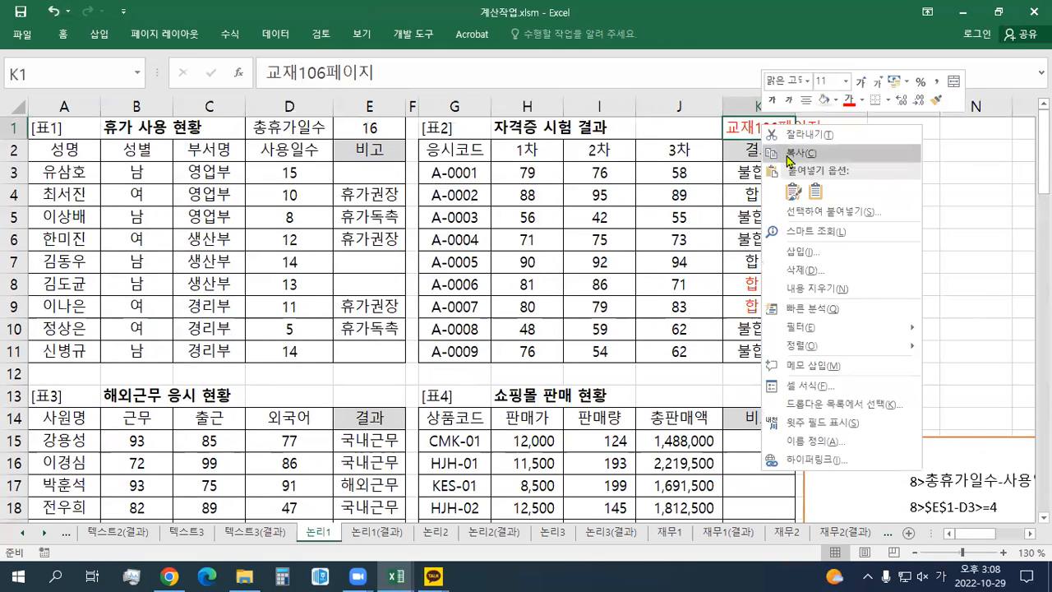
{"action": "left_click", "coordinate": [787, 154]}
{"action": "right_click", "coordinate": [737, 392]}
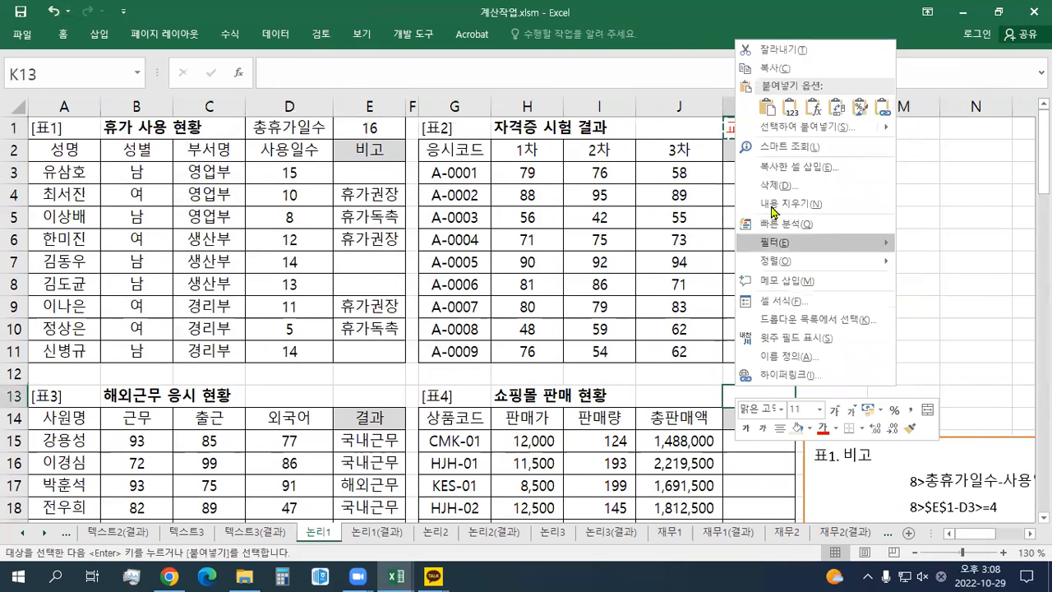
{"action": "left_click", "coordinate": [766, 108]}
Add a "표4. 비고" heading at the start of the notes box and paste the IF, AND and MEDIAN explanations under it.
{"action": "scroll", "coordinate": [1030, 533], "scroll_direction": "right", "scroll_amount": 3}
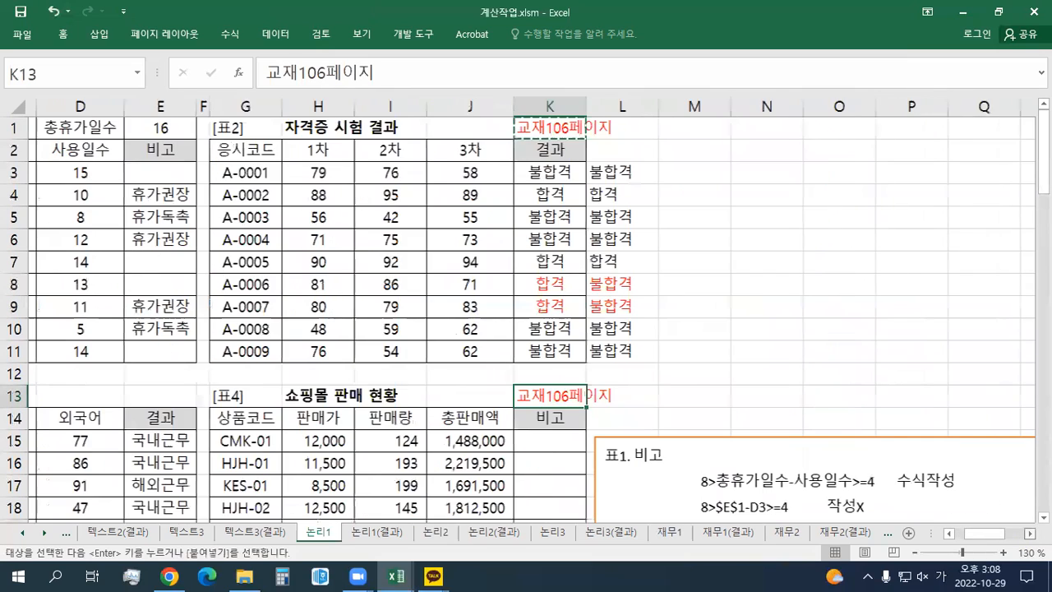
{"action": "scroll", "coordinate": [935, 501], "scroll_direction": "right", "scroll_amount": 2}
{"action": "scroll", "coordinate": [934, 500], "scroll_direction": "down", "scroll_amount": 4}
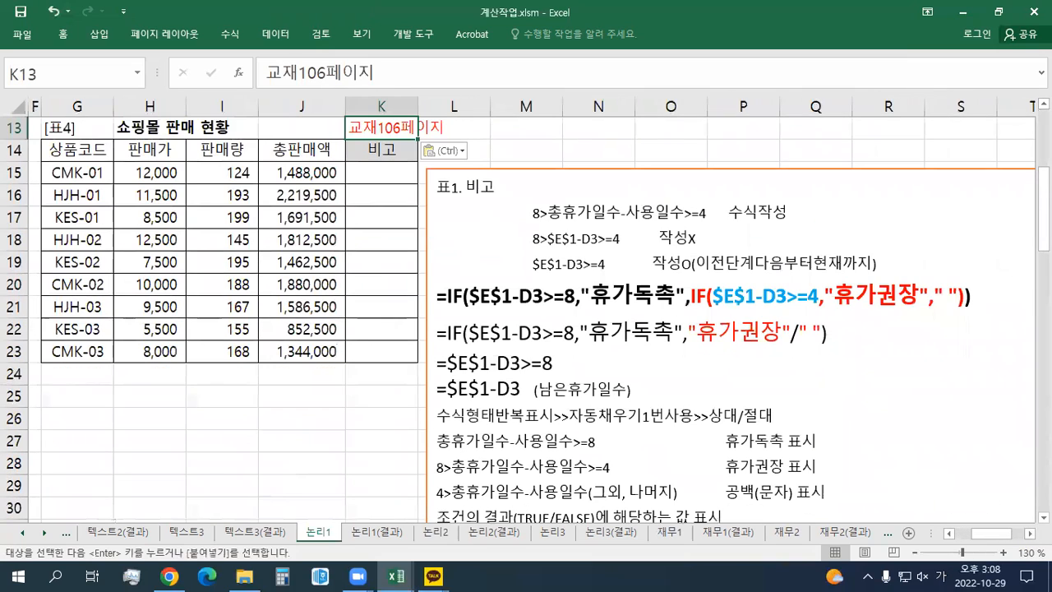
{"action": "left_click", "coordinate": [731, 345]}
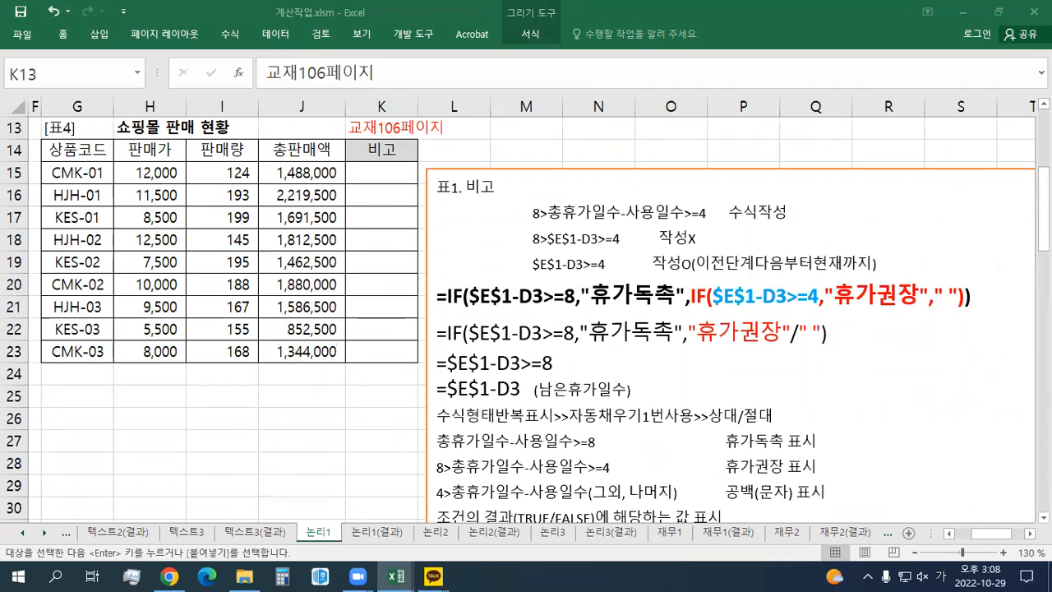
{"action": "left_click", "coordinate": [451, 189]}
{"action": "key", "text": "ctrl+v"}
{"action": "key", "text": "Return"}
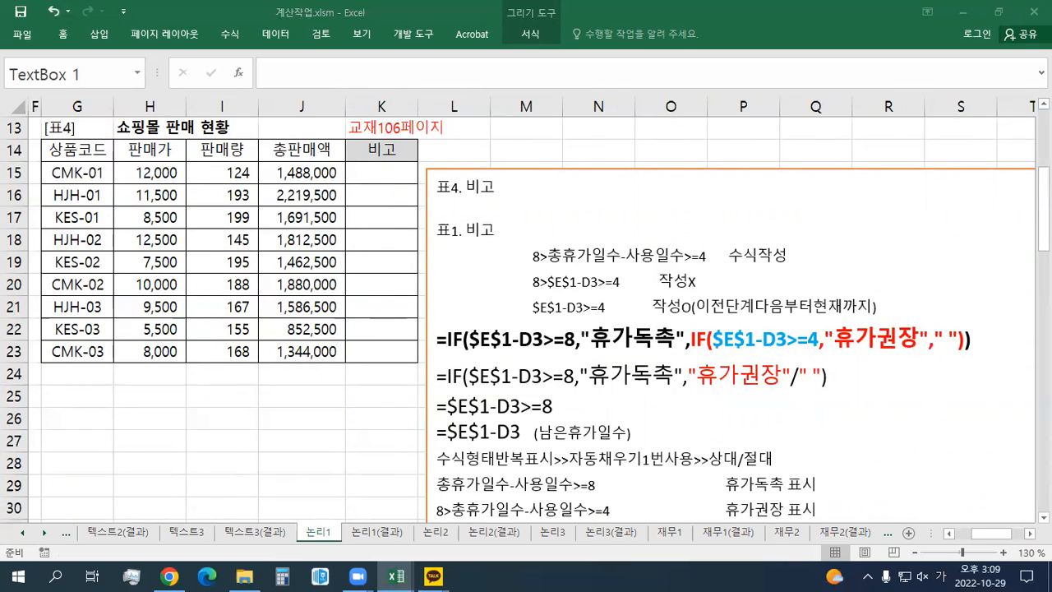
{"action": "left_click", "coordinate": [458, 225]}
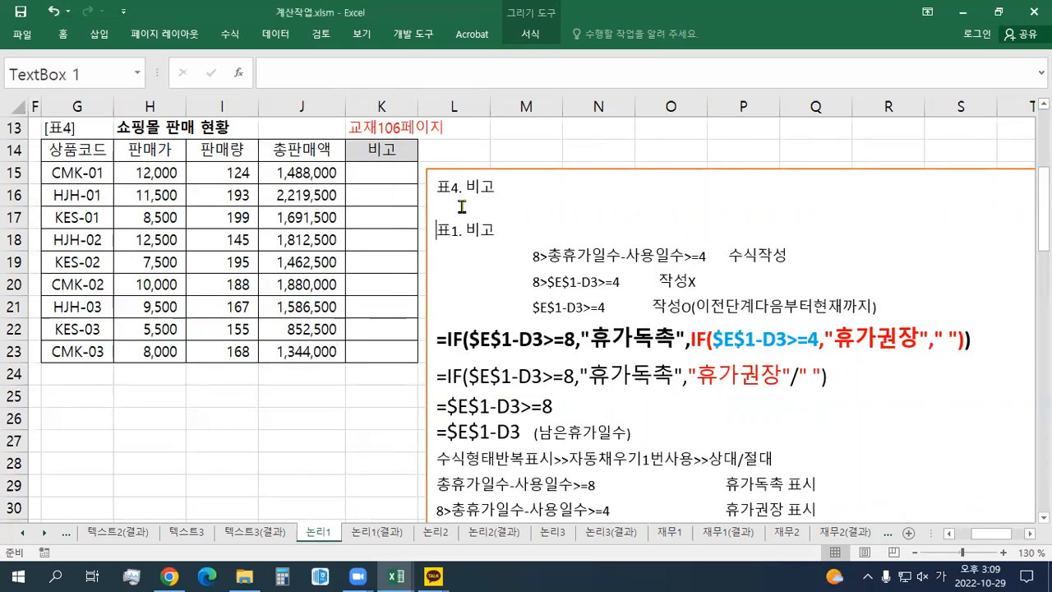
{"action": "key", "text": "ctrl+v"}
Switch to the 엑셀2016기능정리_컴활1급.xlsm workbook and open its 함수_통계 sheet.
{"action": "mouse_move", "coordinate": [395, 576]}
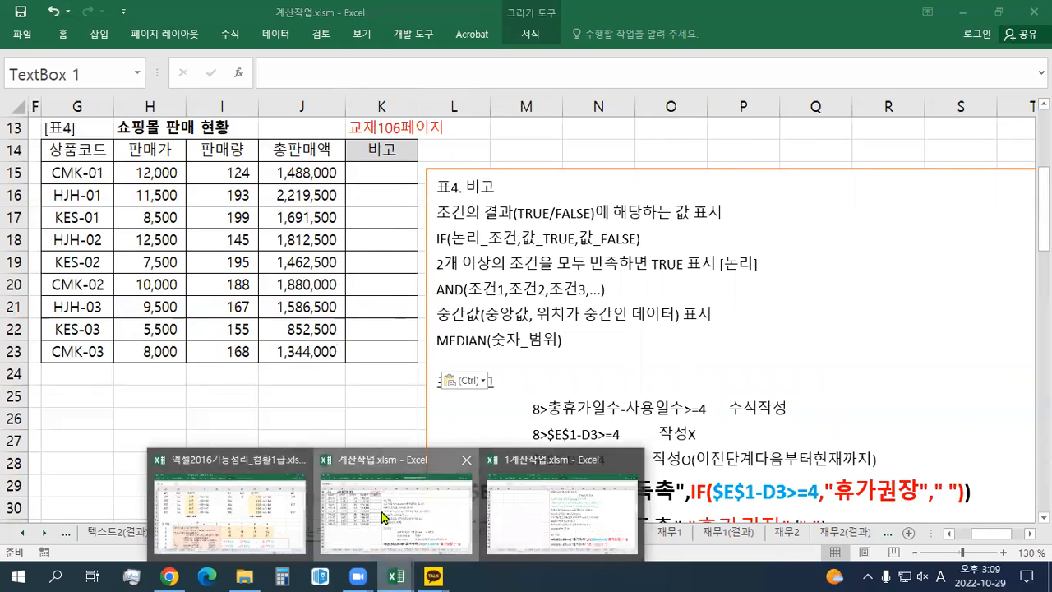
{"action": "left_click", "coordinate": [238, 509]}
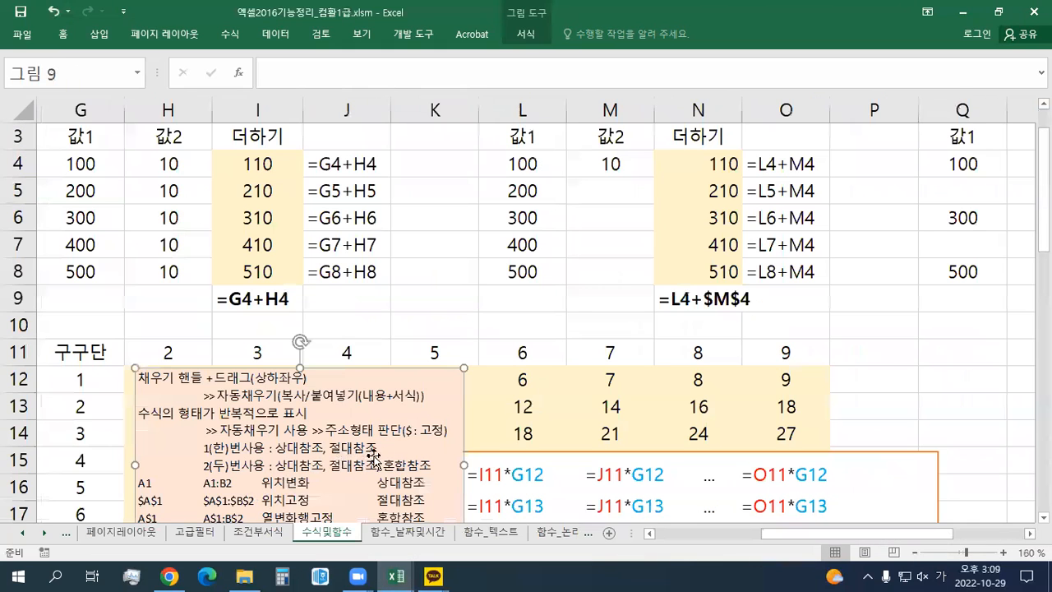
{"action": "left_click", "coordinate": [47, 534]}
{"action": "left_click", "coordinate": [47, 534]}
{"action": "left_click", "coordinate": [46, 534]}
{"action": "left_click", "coordinate": [47, 533]}
{"action": "left_click", "coordinate": [47, 533]}
{"action": "left_click", "coordinate": [328, 532]}
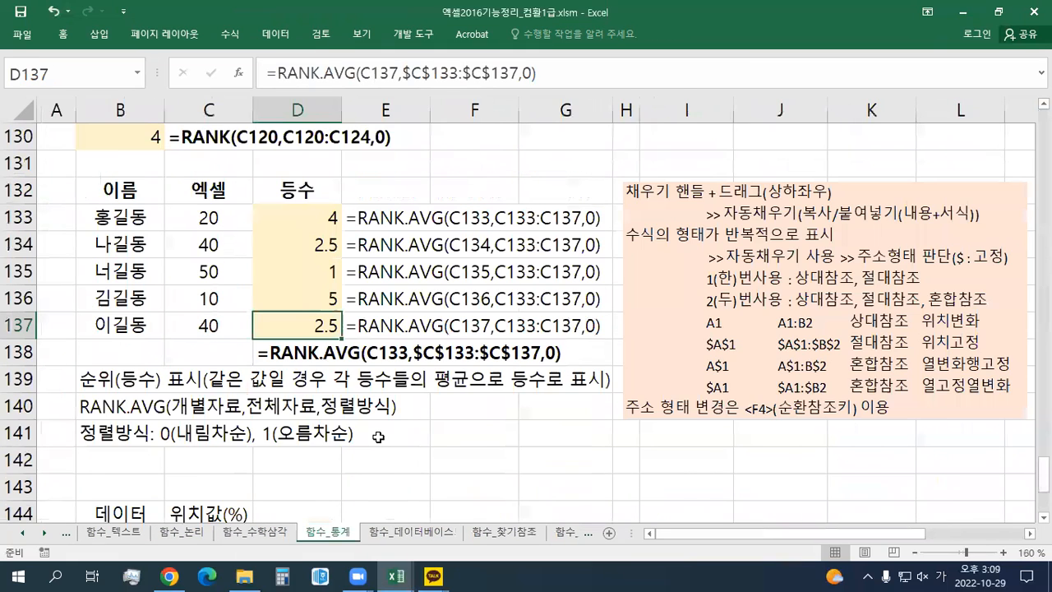
Examine how the MEDIAN examples treat B87:B91 and B87:B92, and return to 계산작업.xlsm.
{"action": "scroll", "coordinate": [378, 438], "scroll_direction": "up", "scroll_amount": 15}
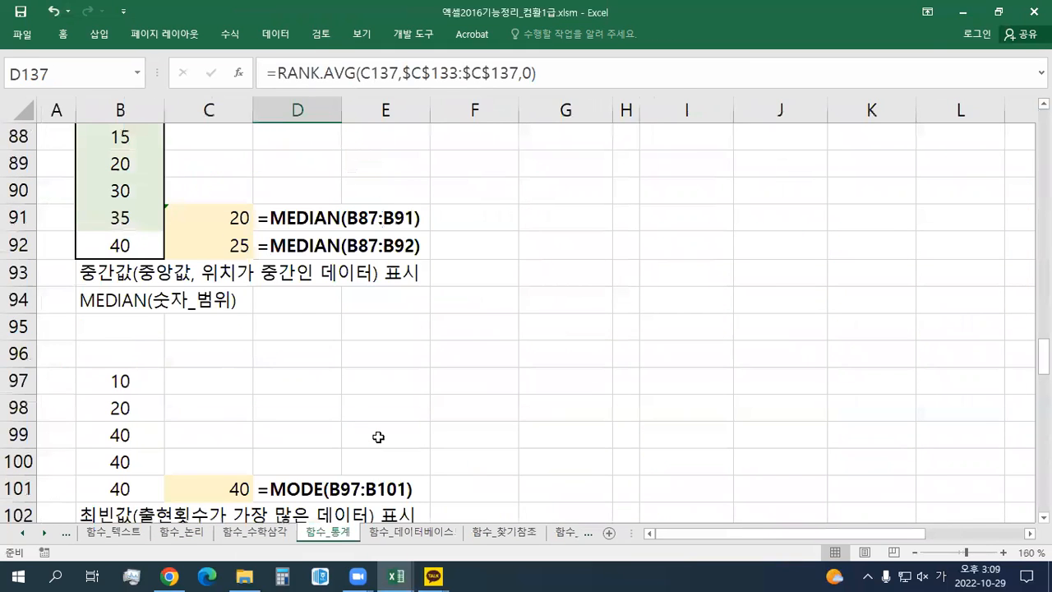
{"action": "left_click_drag", "start_coordinate": [117, 192], "coordinate": [124, 300]}
{"action": "left_click", "coordinate": [94, 247]}
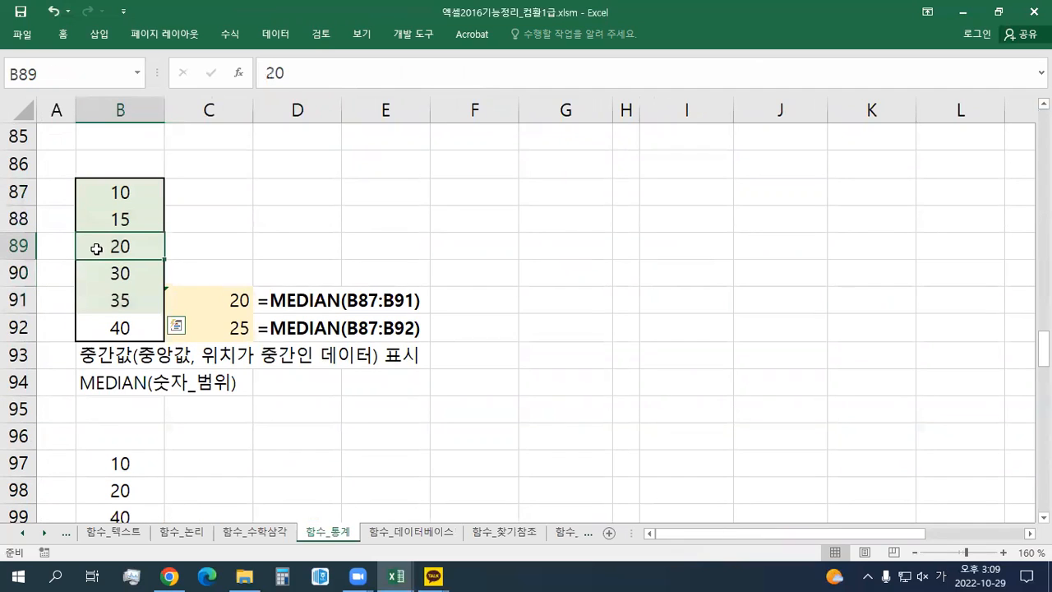
{"action": "left_click_drag", "start_coordinate": [117, 189], "coordinate": [127, 327]}
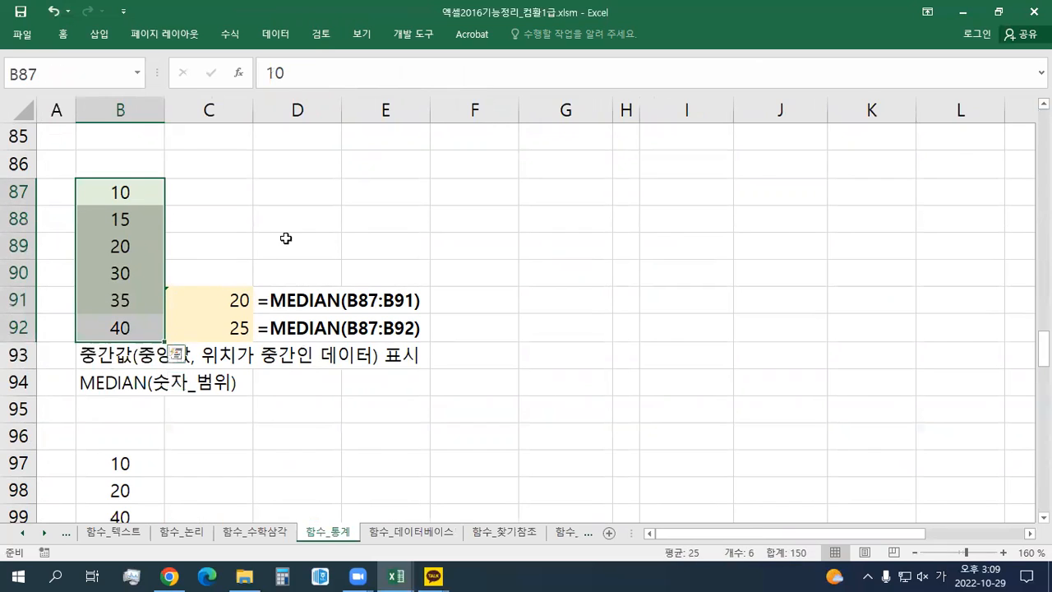
{"action": "left_click", "coordinate": [963, 12]}
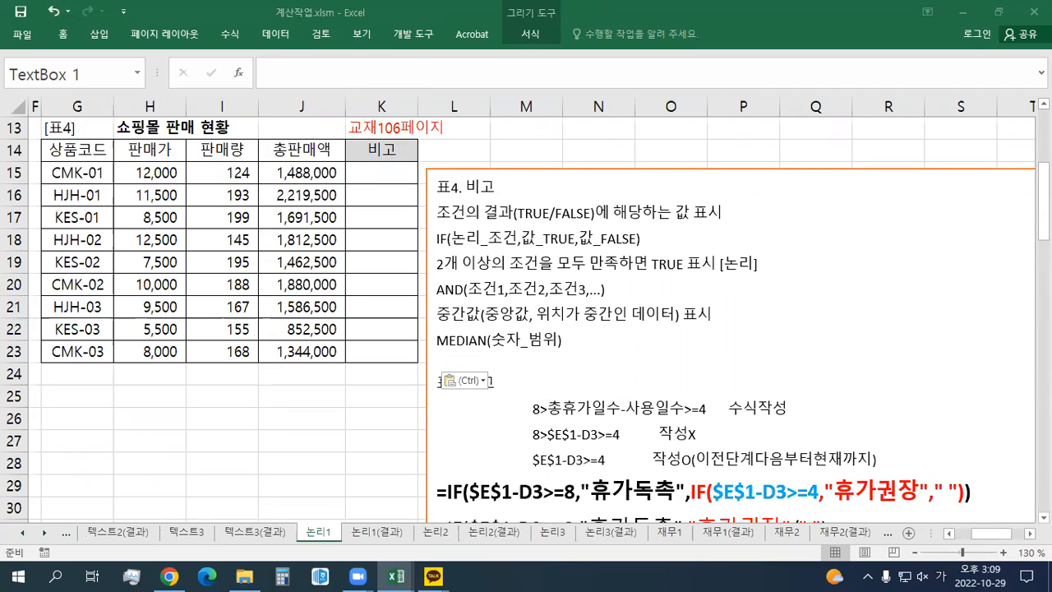
Under "표4. 비고", add the 효자상품 condition 판매량>=150 AND 총판매액>=전체총판매액의중앙값 and the otherwise-공백 line, with AND in red.
{"action": "key", "text": "Escape"}
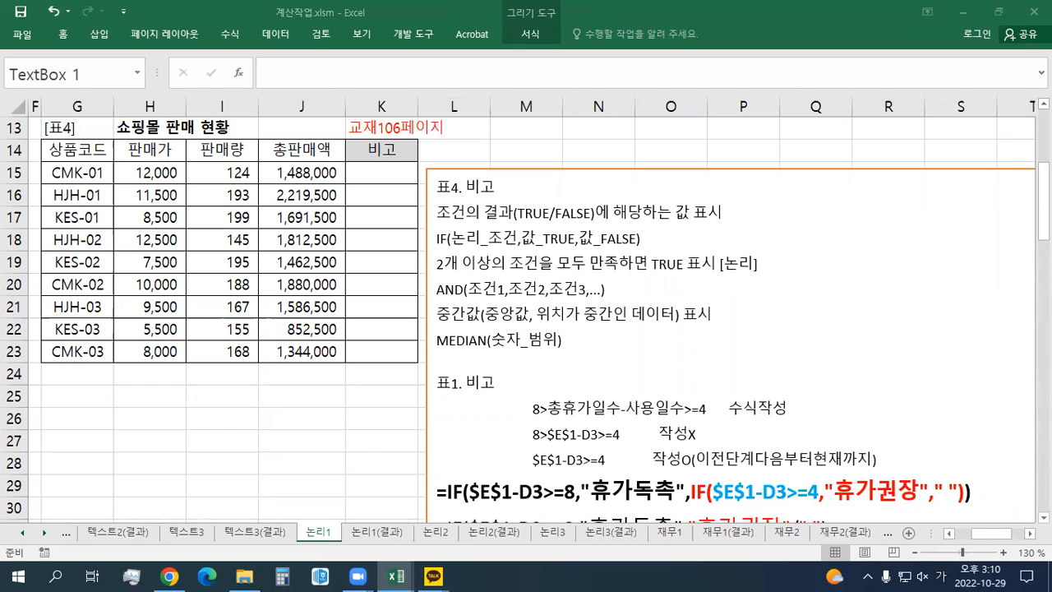
{"action": "left_click", "coordinate": [441, 214]}
{"action": "type", "text": "판매량>=150 AND(~이고) 총판매액>=전체총판매액의중앙값\t효자상품 표시 그렇지 않으면(그 외, 나머지)\t공백(문자) 표시"}
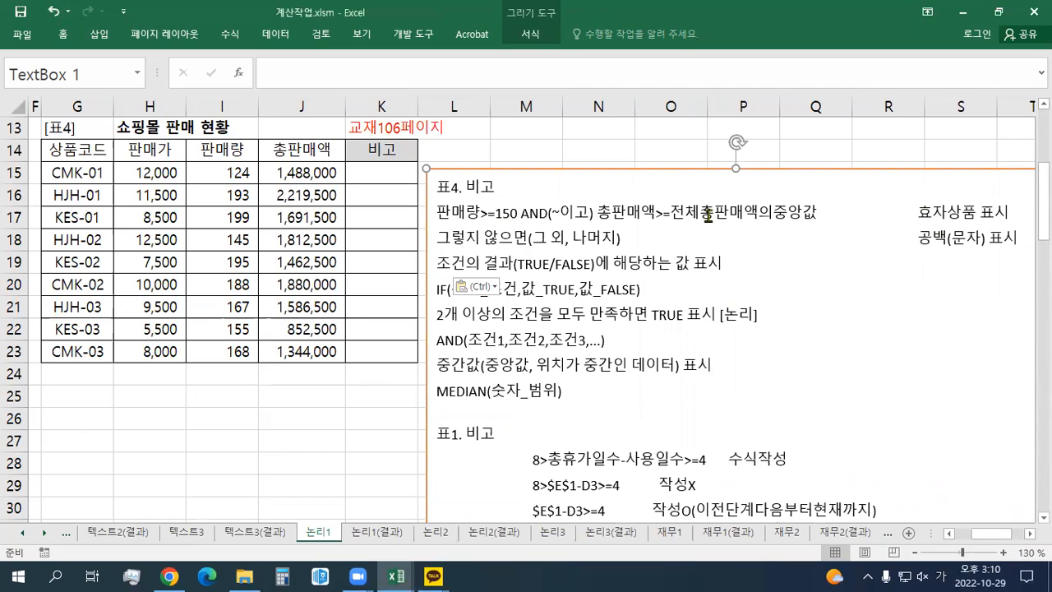
{"action": "left_click", "coordinate": [484, 285]}
{"action": "left_click", "coordinate": [486, 327]}
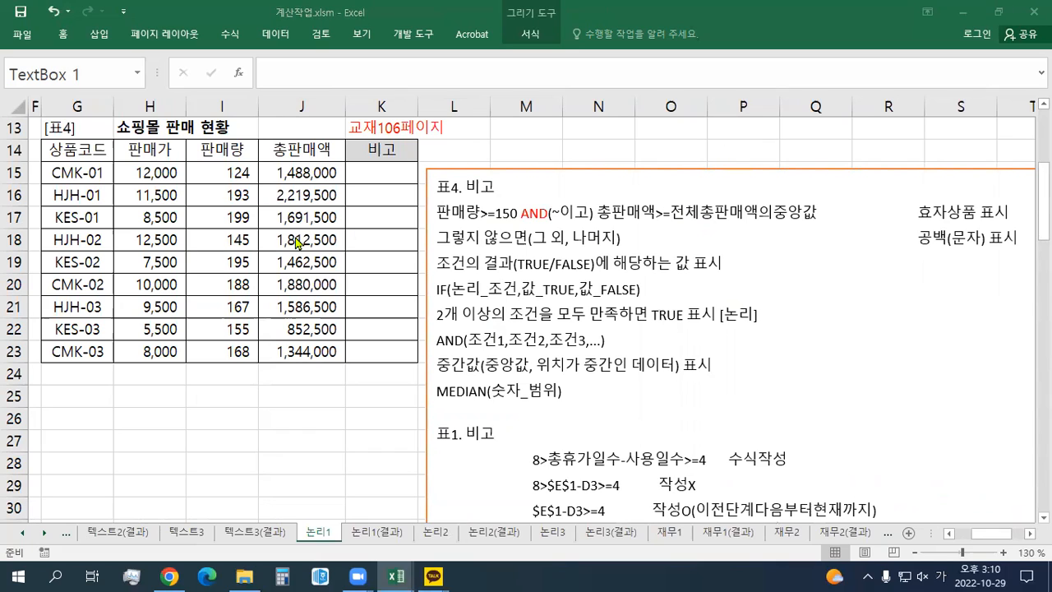
Add a line under the "표4. 비고" heading reading 전체총판매액의중앙값, =MEDIAN(J15:J23) and 1586500.
{"action": "left_click", "coordinate": [518, 186]}
{"action": "key", "text": "Return"}
{"action": "type", "text": "전체총판매액의중앙값\t=MEDIAN(J15:J23)\t1586500"}
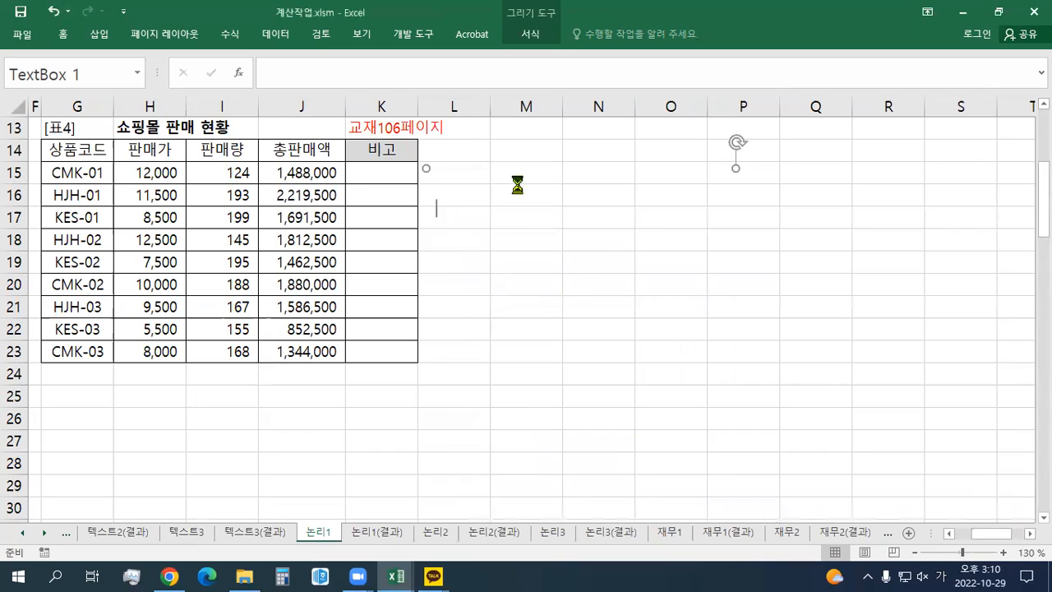
{"action": "key", "text": "BackSpace"}
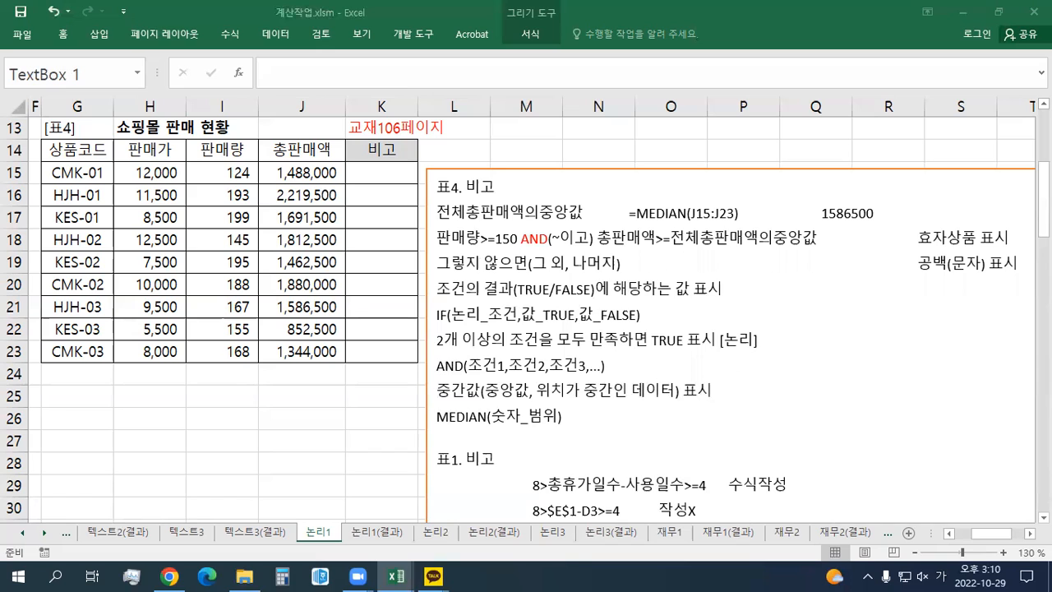
Add the 수식형태반복표시>>자동채우기1번사용>>상대/절대 note under "표4. 비고", with the 1번째, 2번째 and 마지막 comparisons J15, J16 and J23>=MEDIAN(J15:J23).
{"action": "left_click", "coordinate": [519, 189]}
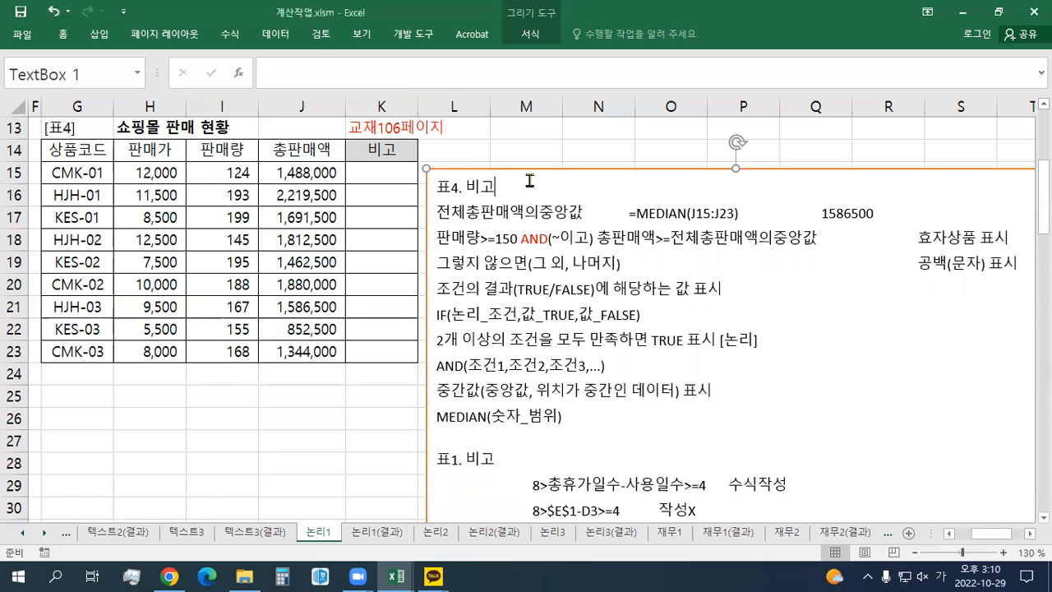
{"action": "type", "text": "수식형태반복표시>>자동채우기1번사용>>상대/절대 1번째\t1488000>=1586500\tJ15>=MEDIAN(J15:J23) 2번째\t2219500>=1586500\tJ16>=MEDIAN(J15:J23) ...\t...\t... 마지막\t1344000>=1586500\tJ23>=MEDIAN(J15:J23)"}
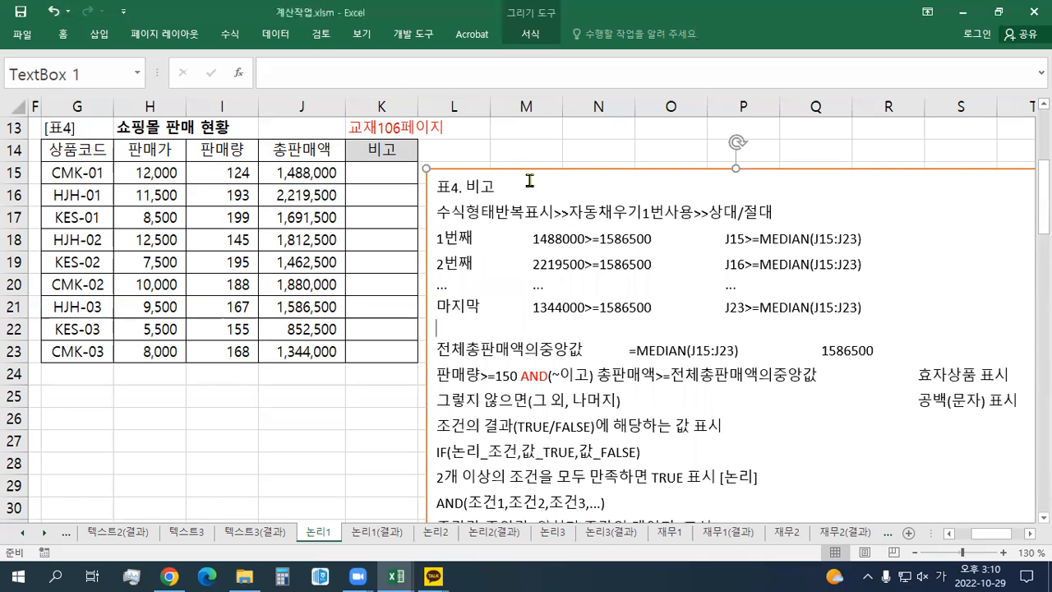
{"action": "key", "text": "BackSpace"}
Move the notes box slightly down, clear of row 15, and begin a formula in K15.
{"action": "left_click_drag", "start_coordinate": [477, 175], "coordinate": [480, 200]}
{"action": "left_click", "coordinate": [404, 181]}
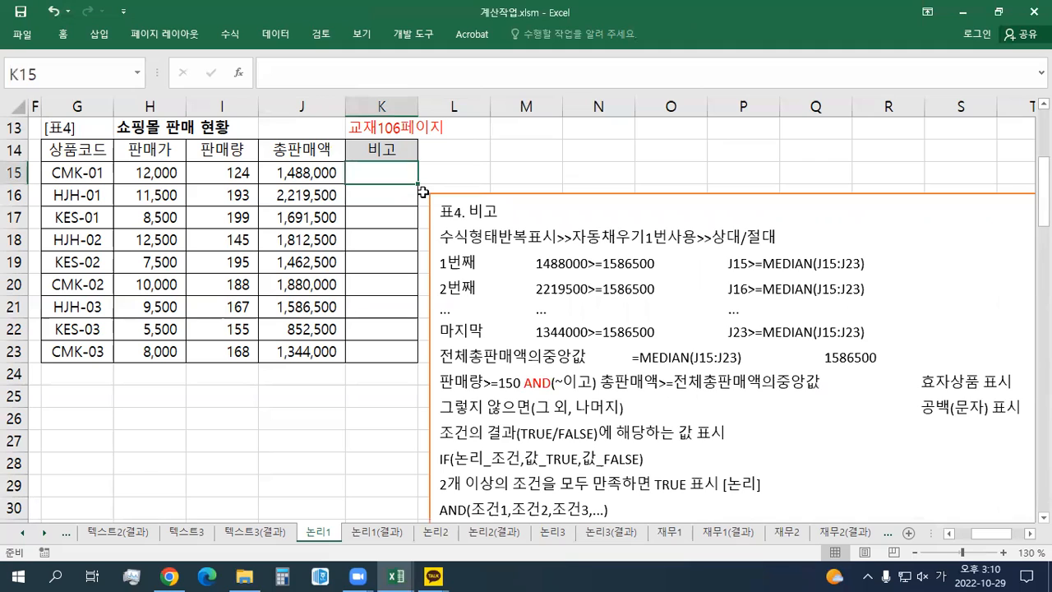
{"action": "type", "text": "="}
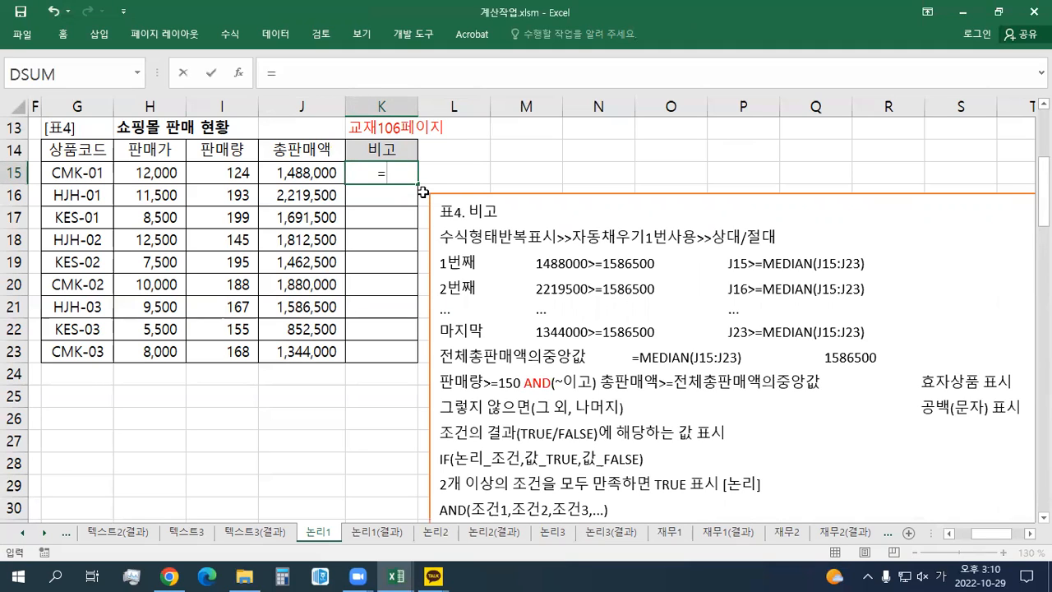
{"action": "left_click", "coordinate": [286, 169]}
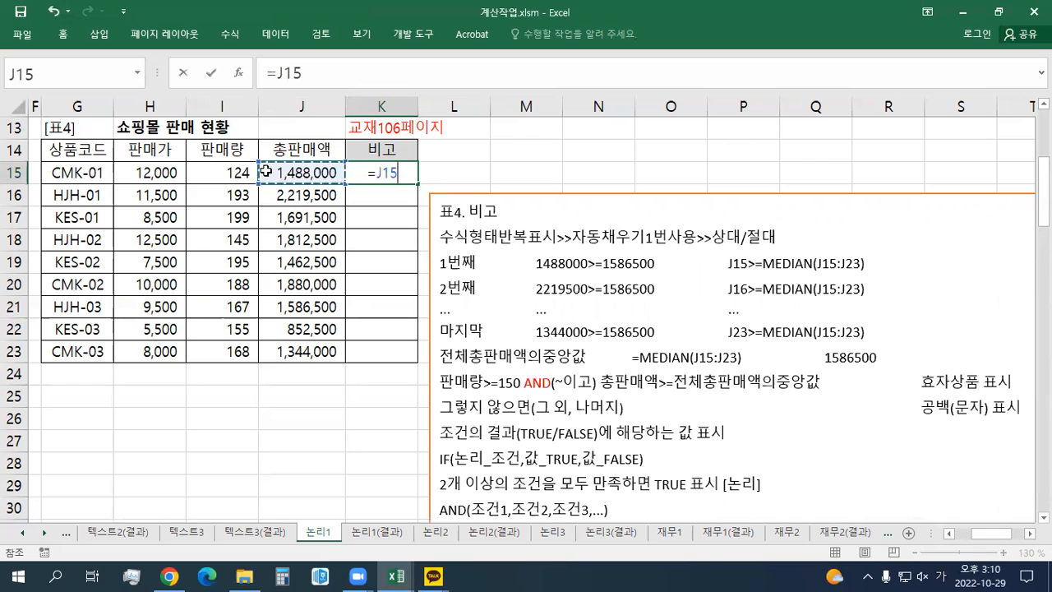
{"action": "type", "text": "="}
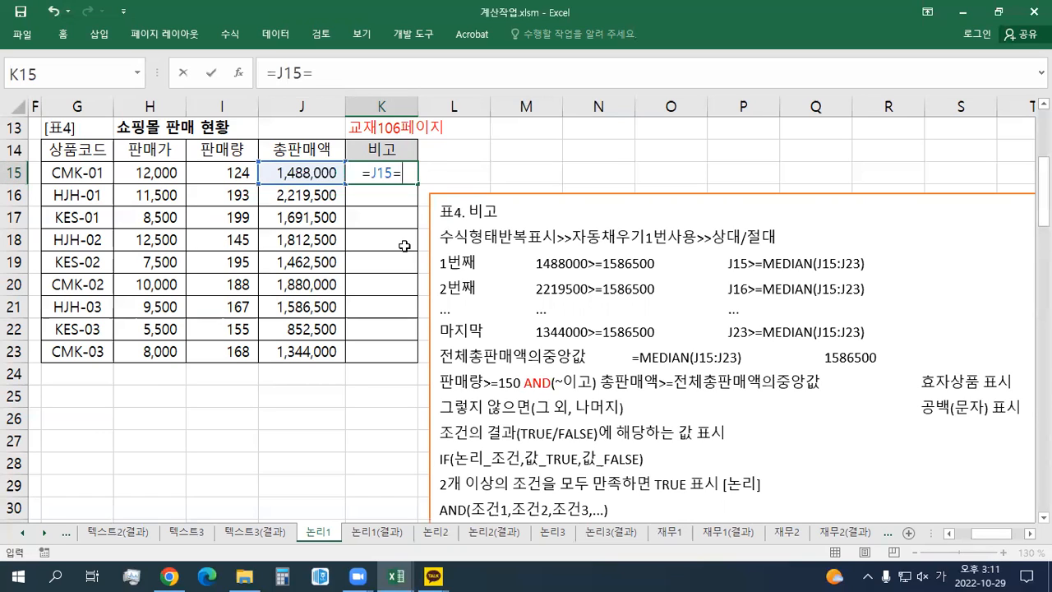
{"action": "key", "text": "BackSpace"}
{"action": "key", "text": "BackSpace"}
{"action": "key", "text": "BackSpace"}
{"action": "key", "text": "BackSpace"}
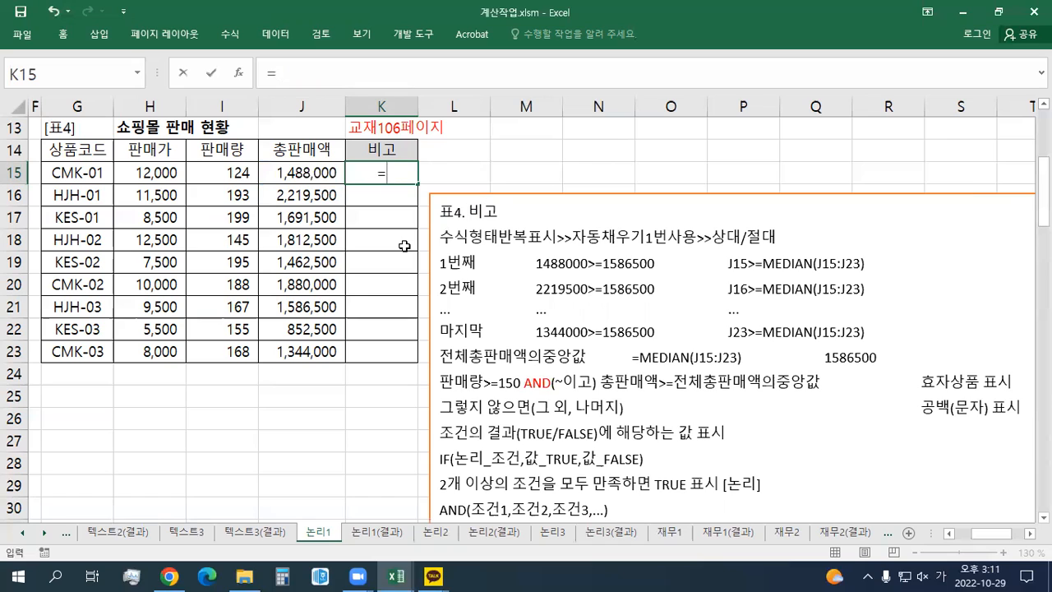
Write the first condition I15>=150 in the K15 formula, followed by a comma and the start of the second, J15>=.
{"action": "left_click", "coordinate": [233, 173]}
{"action": "type", "text": ">=150,"}
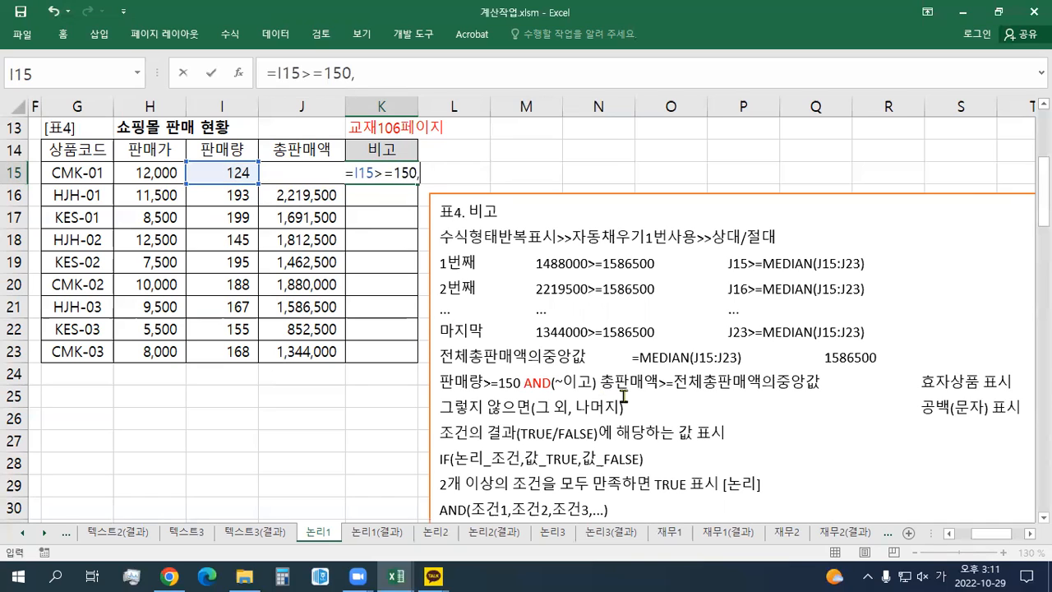
{"action": "left_click", "coordinate": [270, 173]}
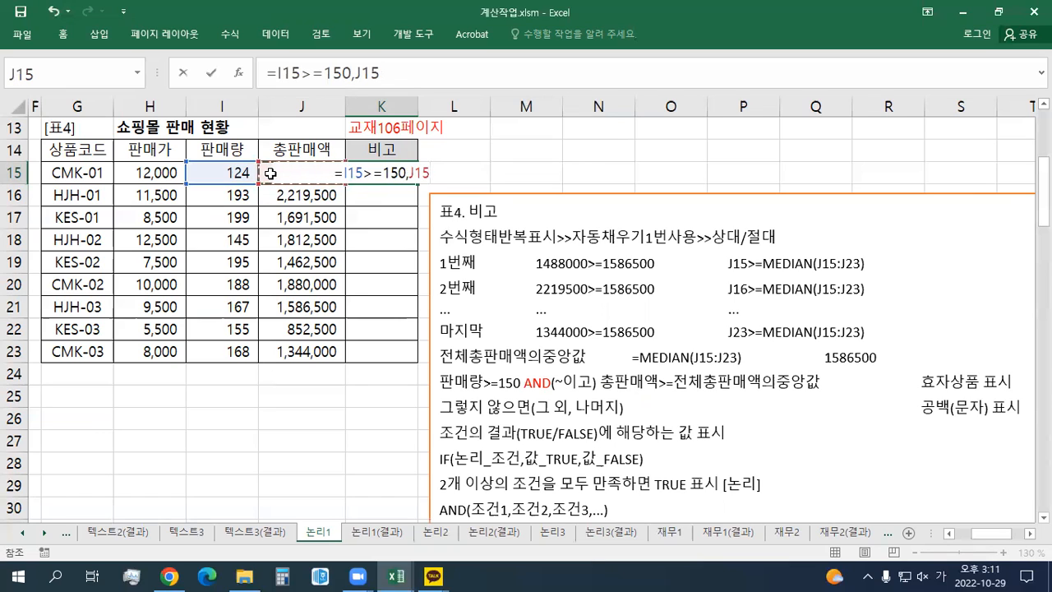
{"action": "type", "text": ">="}
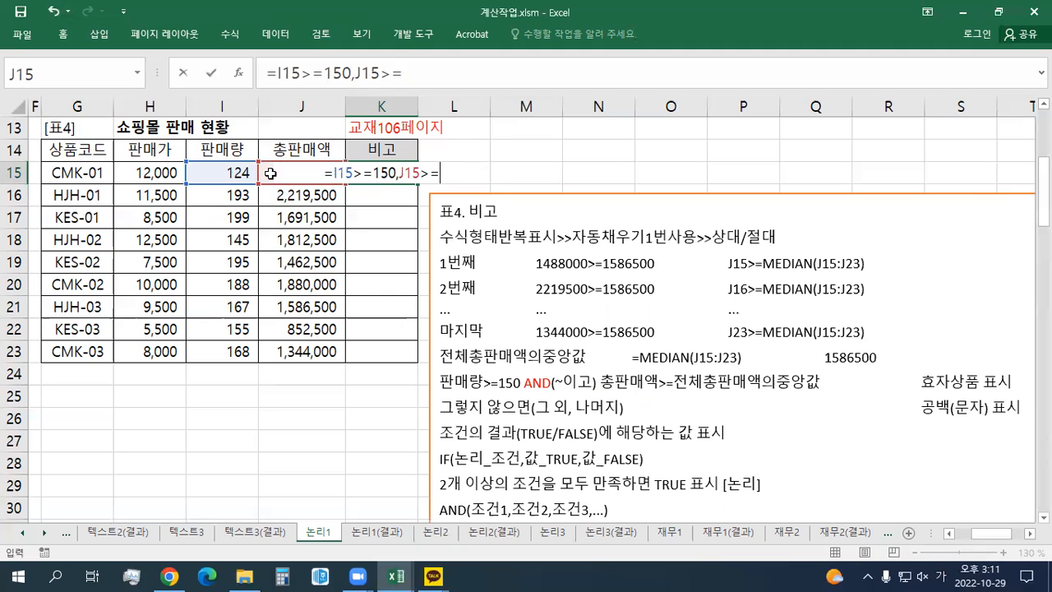
Complete the second condition with MEDIAN($J$15:$J$23) and store the K15 formula as text with a leading apostrophe.
{"action": "type", "text": "ㅡ"}
{"action": "key", "text": "BackSpace"}
{"action": "key", "text": "Hangul"}
{"action": "type", "text": "MEDIAN("}
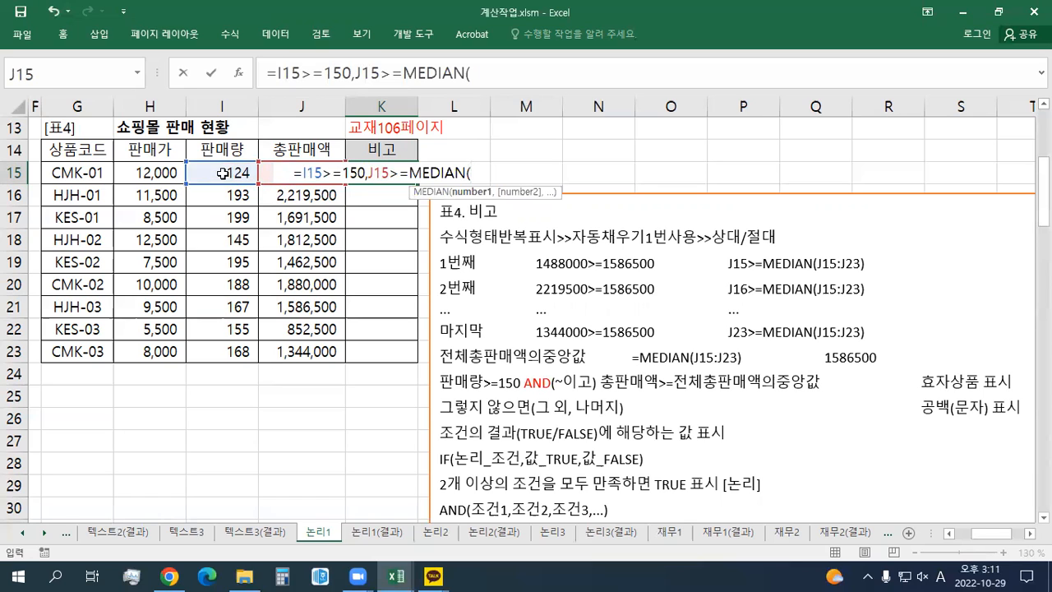
{"action": "key", "text": "Left"}
{"action": "key", "text": "ctrl+Down"}
{"action": "left_click_drag", "start_coordinate": [303, 308], "coordinate": [296, 182]}
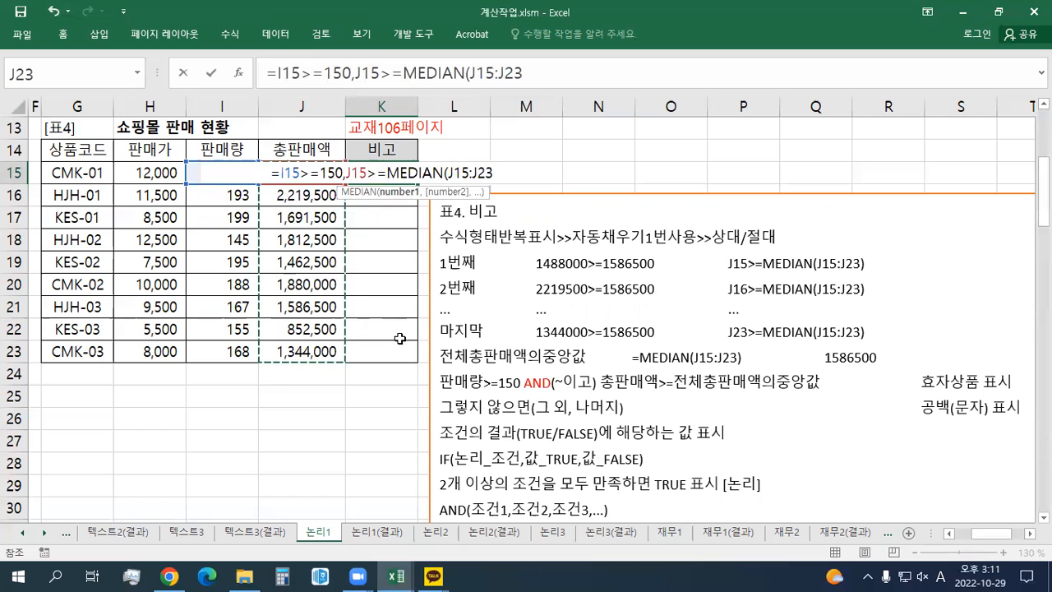
{"action": "key", "text": "F4"}
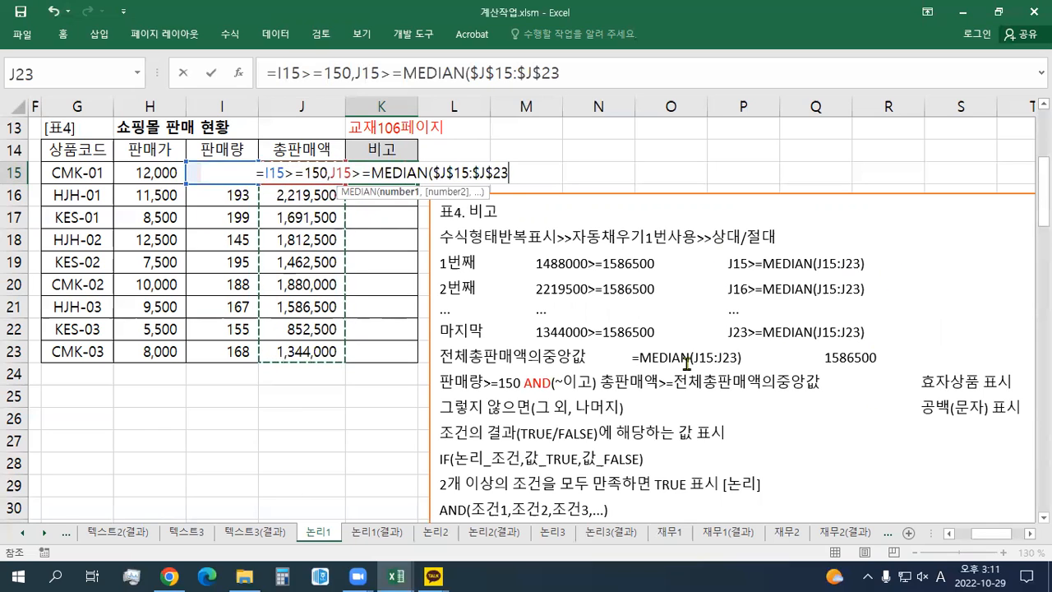
{"action": "type", "text": ")"}
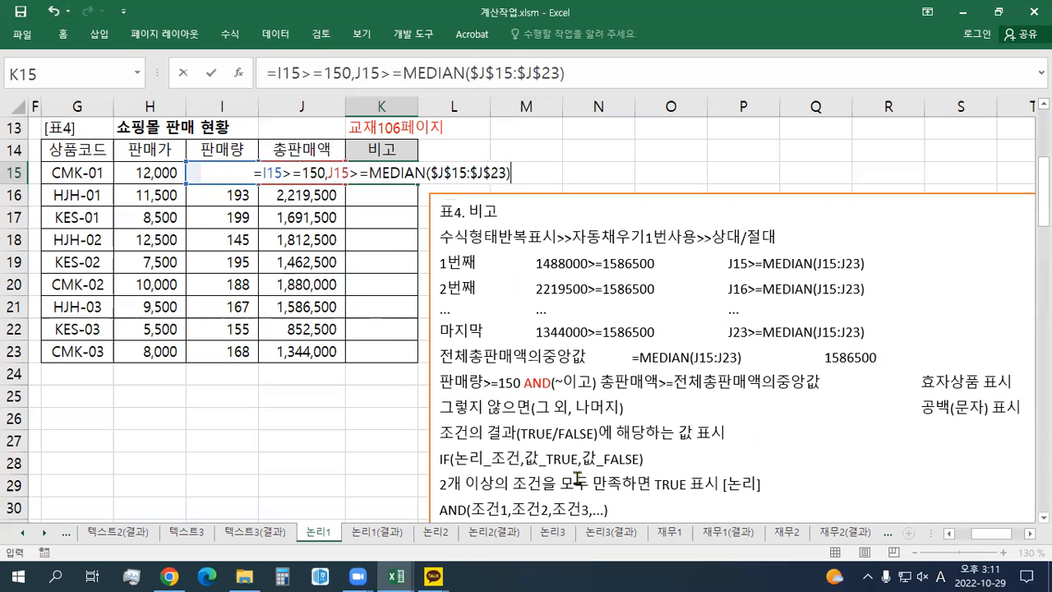
{"action": "left_click", "coordinate": [255, 171]}
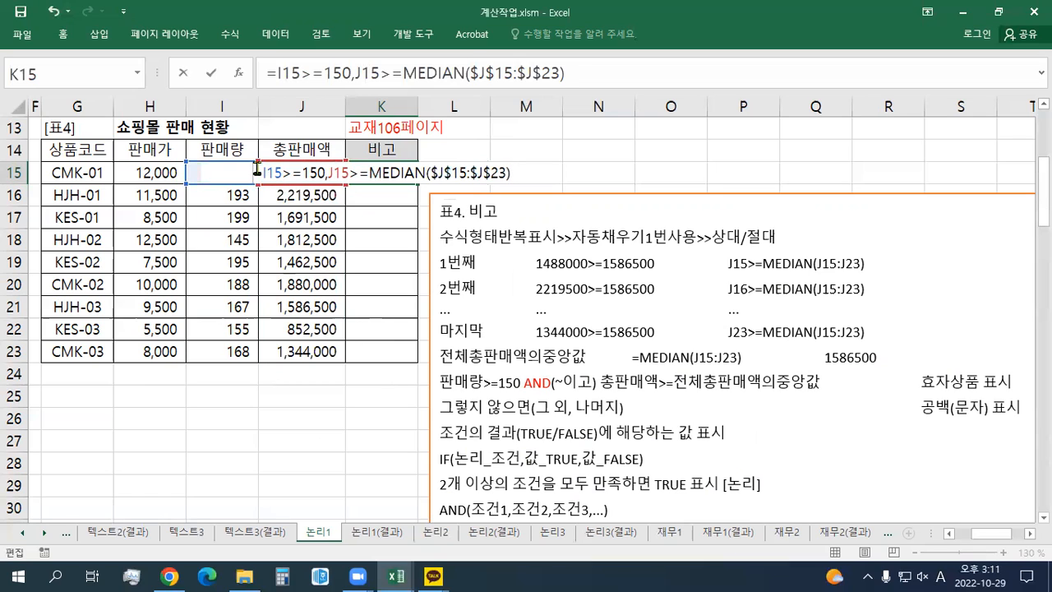
{"action": "key", "text": "Return"}
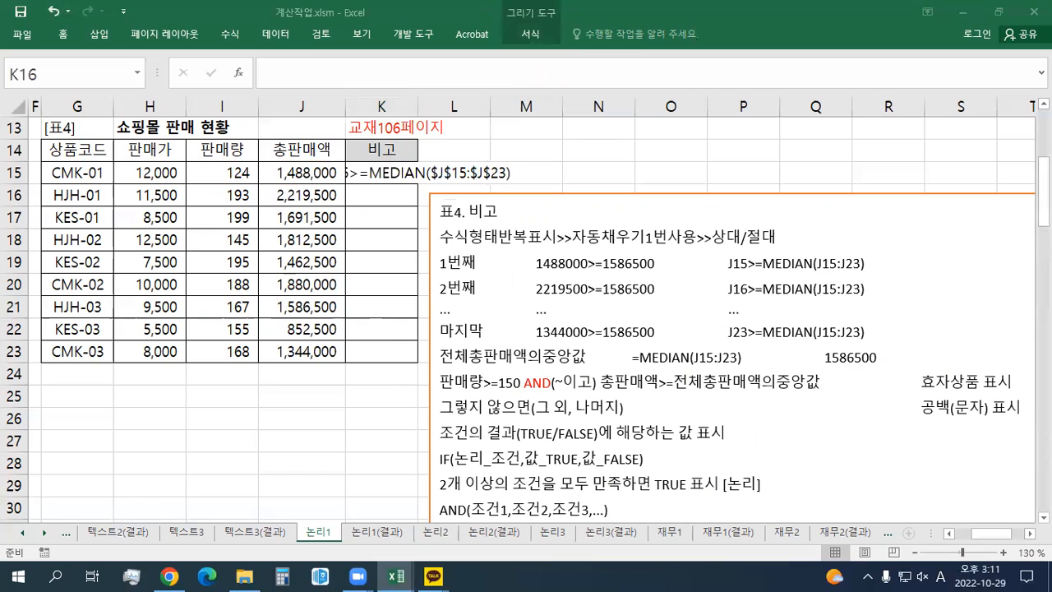
Add the green note "* 2개 이상의 조건은 AND/OR 조건 판단" above the 조건의 결과(TRUE/FALSE) line in the notes box.
{"action": "left_click", "coordinate": [521, 464]}
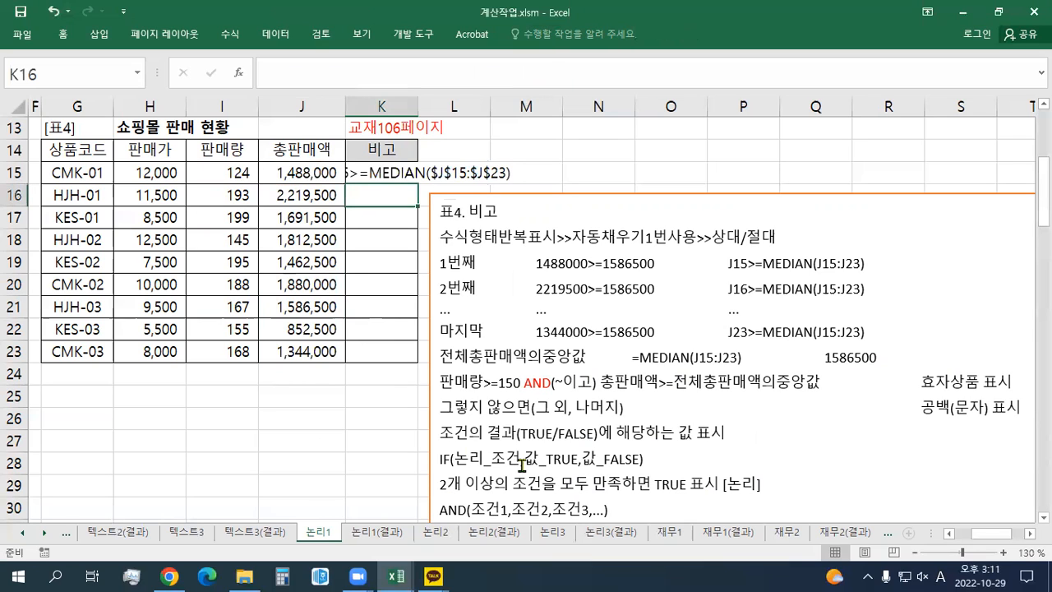
{"action": "left_click", "coordinate": [441, 433]}
{"action": "type", "text": "* 2개 이상의 조건은 AND/OR 조건 판단"}
{"action": "left_click", "coordinate": [481, 481]}
{"action": "left_click", "coordinate": [492, 514]}
Turn the K15 text back into a formula and wrap both conditions in AND: =AND(I15>=150,J15>=MEDIAN($J$15:$J$23)).
{"action": "double_click", "coordinate": [349, 170]}
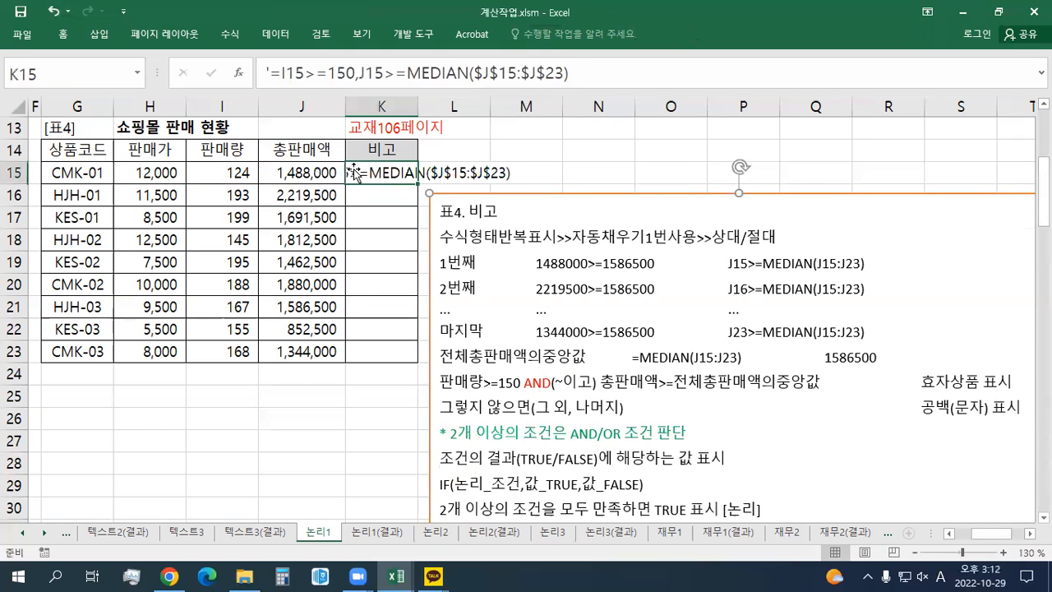
{"action": "left_click", "coordinate": [258, 171]}
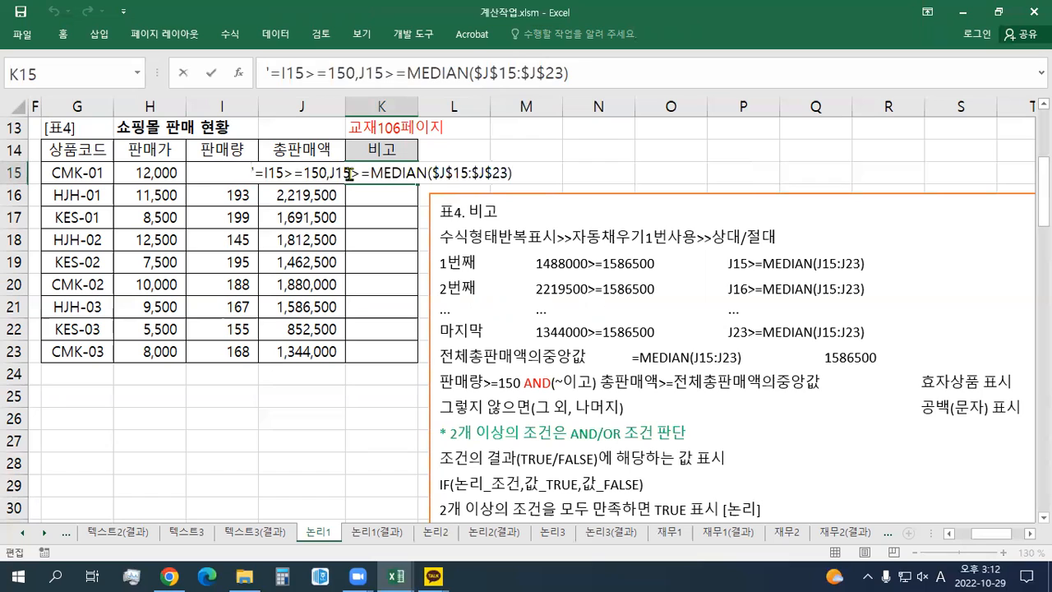
{"action": "key", "text": "BackSpace"}
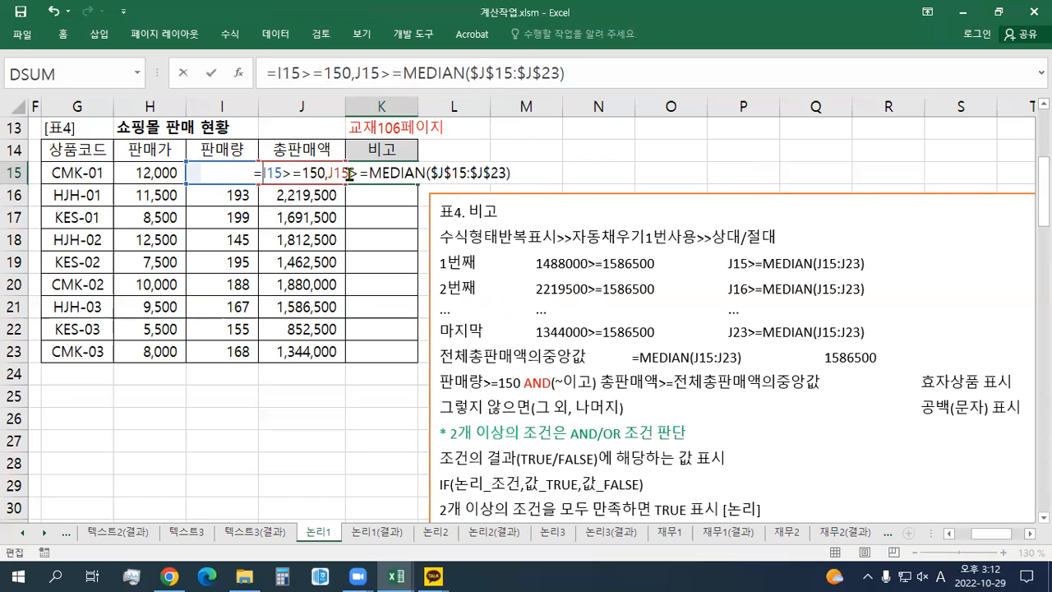
{"action": "type", "text": "AND("}
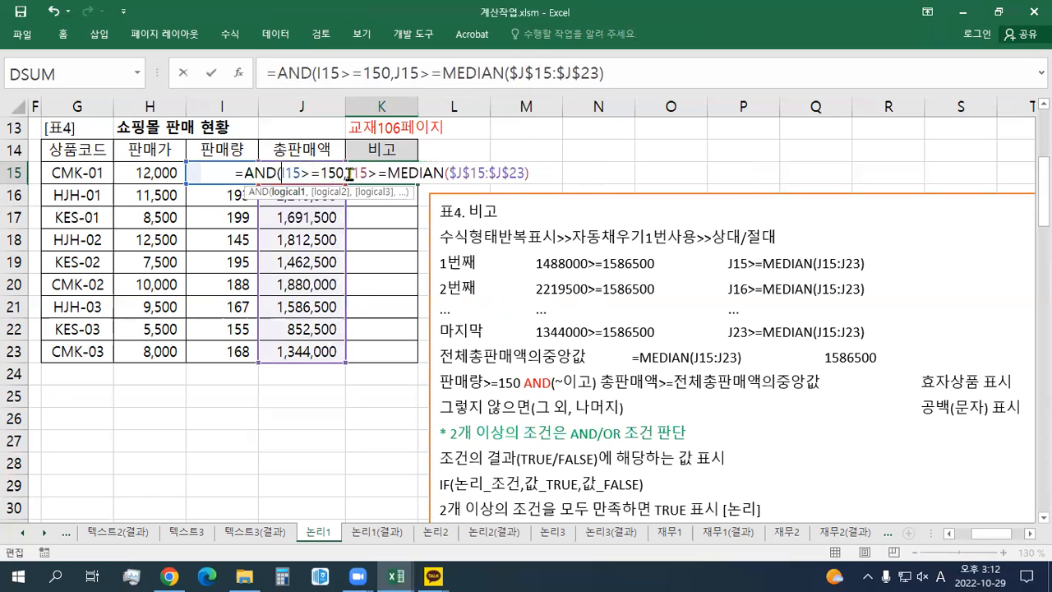
{"action": "key", "text": "Return"}
{"action": "left_click", "coordinate": [395, 174]}
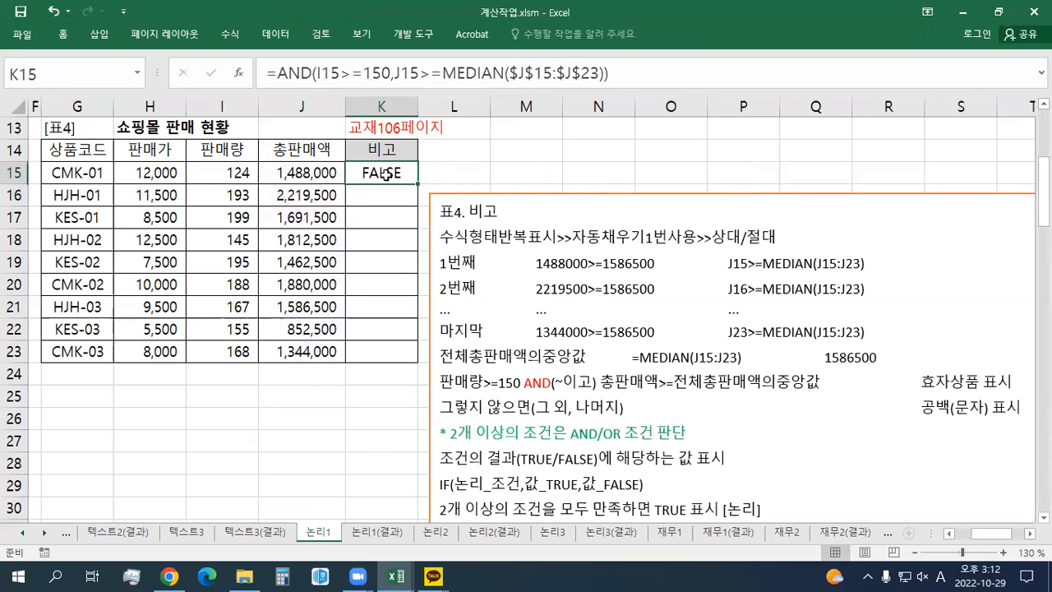
Wrap the AND test in K15 in IF, returning "효자상품" when true and " " when false.
{"action": "double_click", "coordinate": [359, 173]}
{"action": "left_click", "coordinate": [242, 175]}
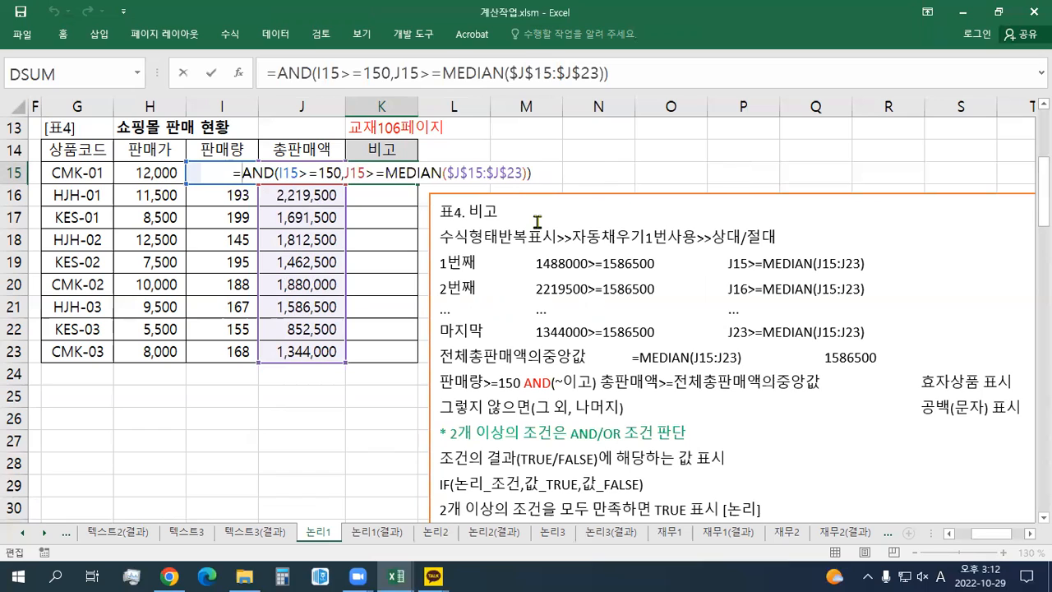
{"action": "type", "text": "IF("}
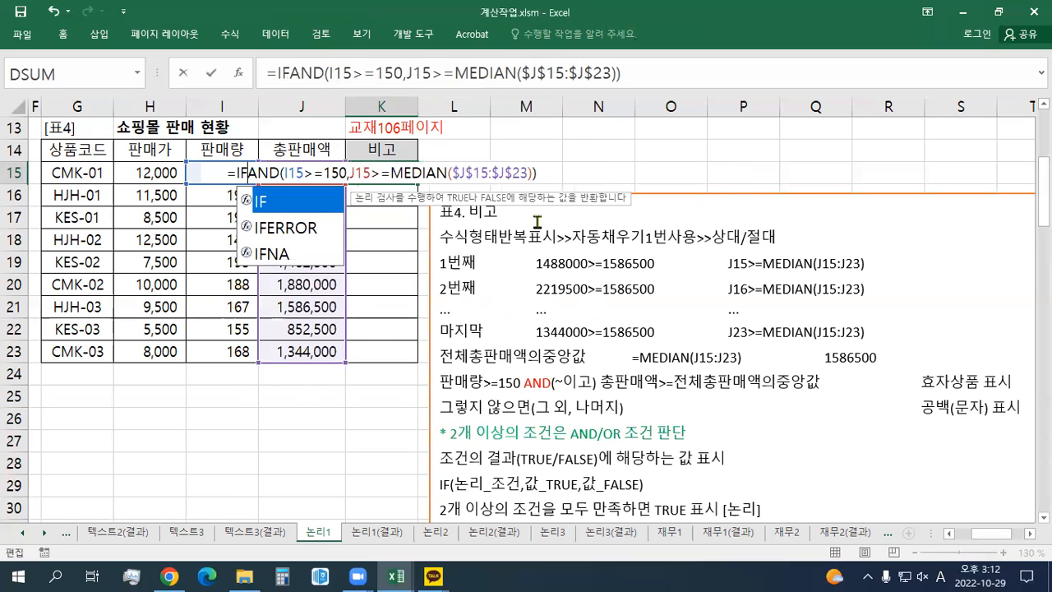
{"action": "left_click_drag", "start_coordinate": [271, 173], "coordinate": [535, 174]}
{"action": "left_click", "coordinate": [544, 173]}
{"action": "type", "text": ",\""}
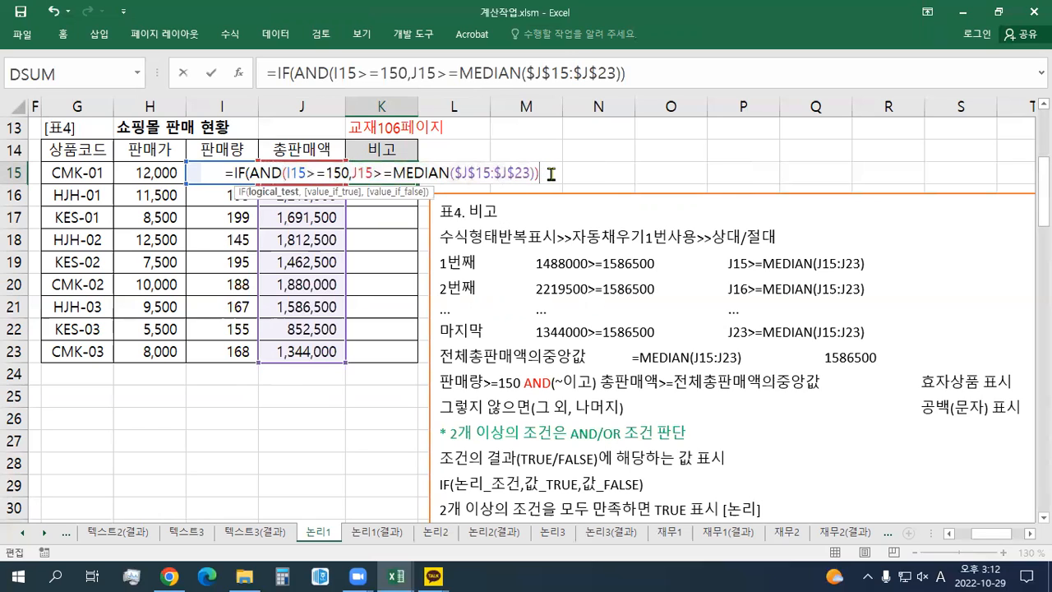
{"action": "type", "text": "효자"}
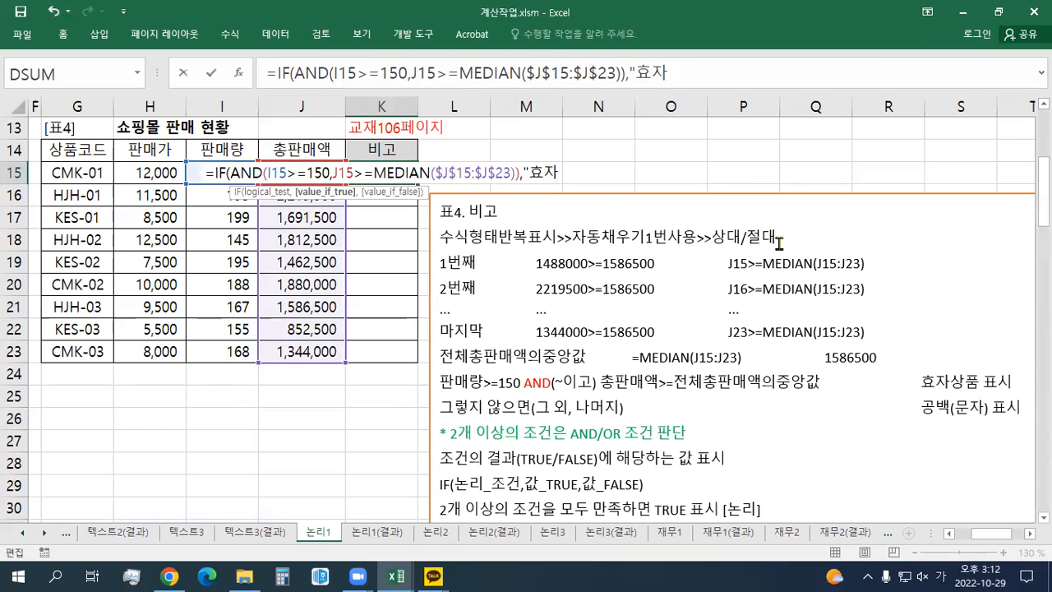
{"action": "type", "text": "상품\""}
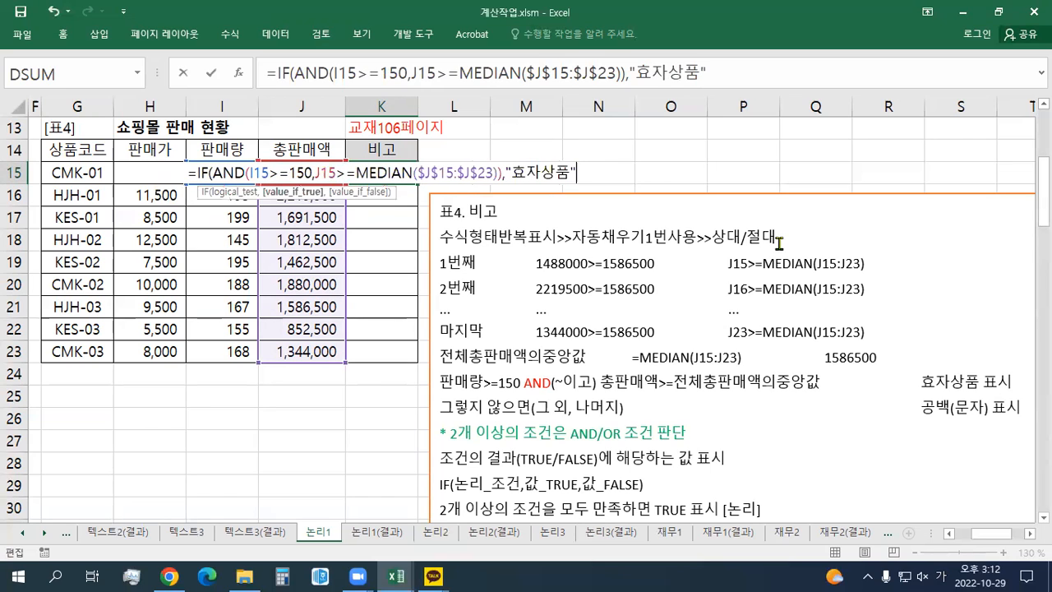
{"action": "type", "text": ",\""}
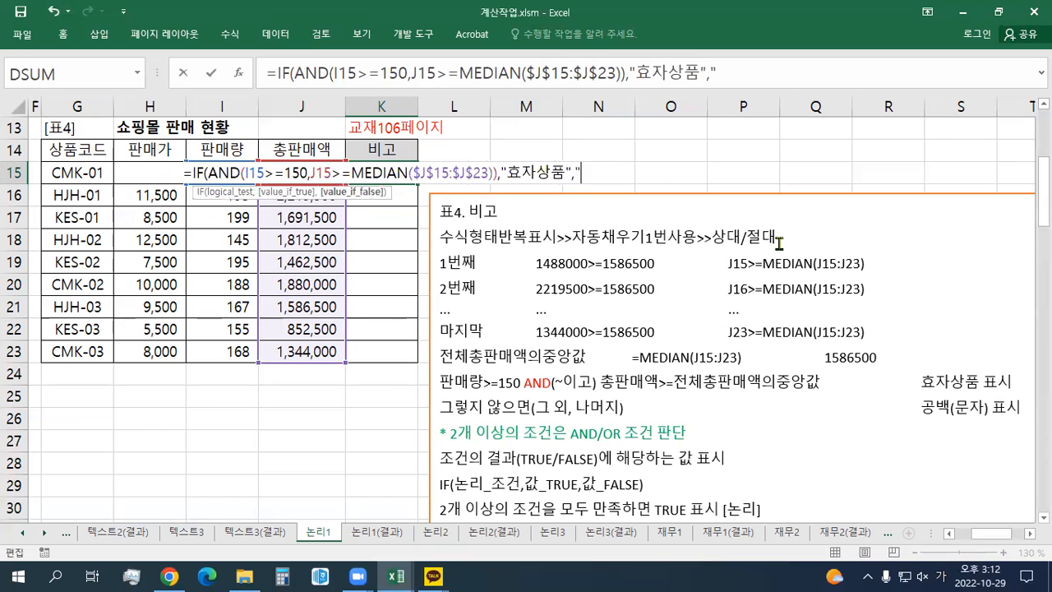
{"action": "type", "text": " \")"}
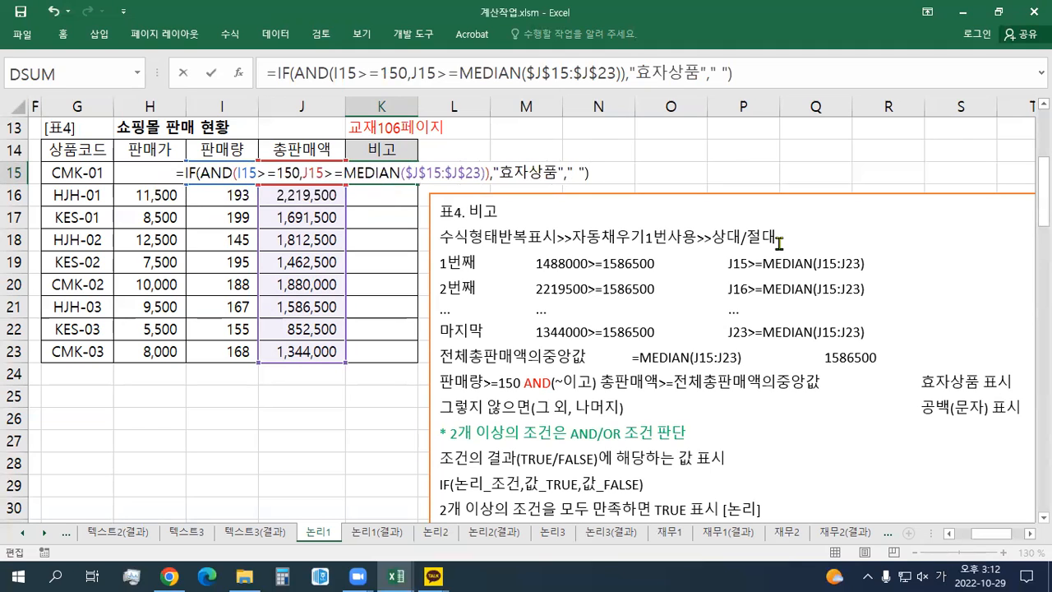
{"action": "key", "text": "Return"}
Fill the K15 formula down through K23 and save the workbook.
{"action": "key", "text": "Up"}
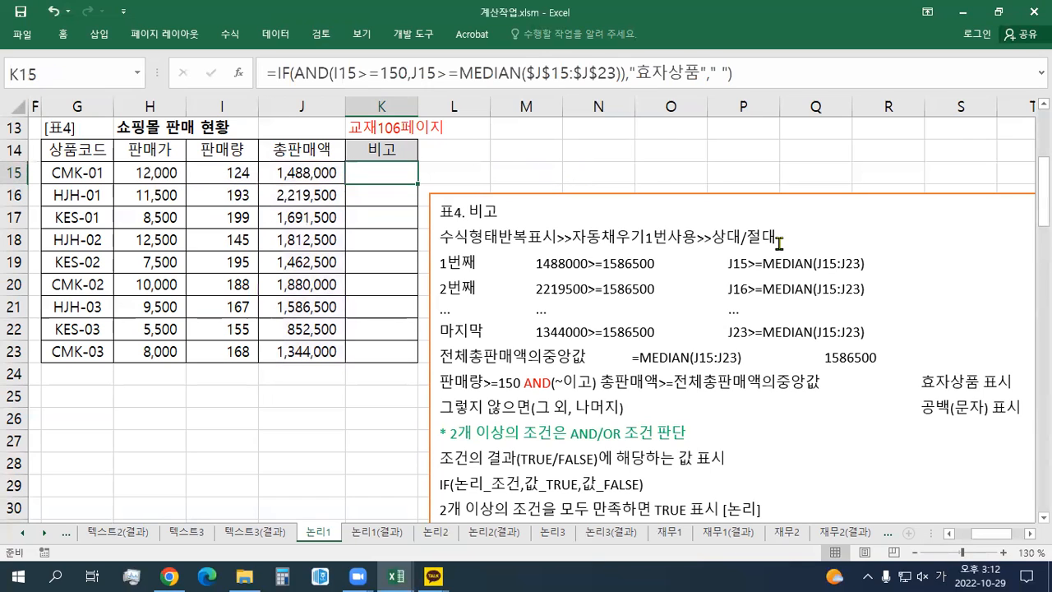
{"action": "left_click_drag", "start_coordinate": [419, 187], "coordinate": [401, 360]}
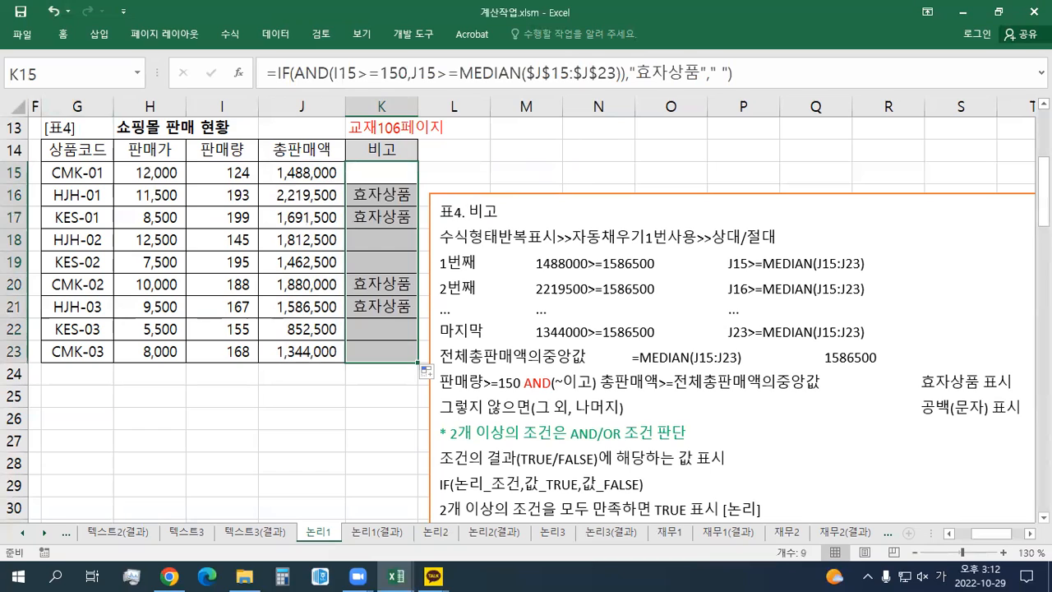
{"action": "left_click", "coordinate": [23, 16]}
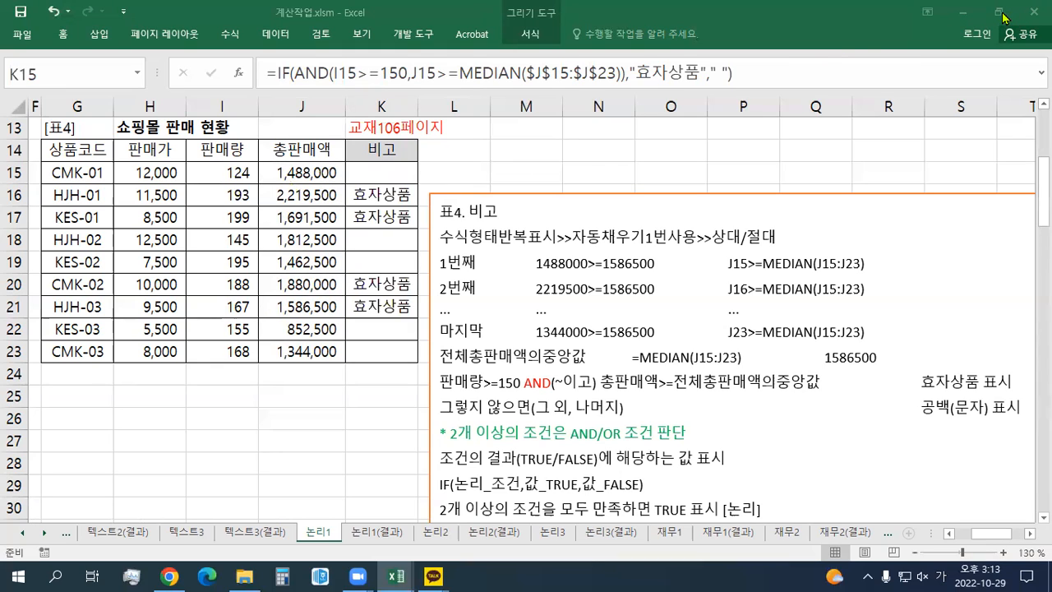
{"action": "left_click", "coordinate": [392, 169]}
{"action": "left_click", "coordinate": [392, 169]}
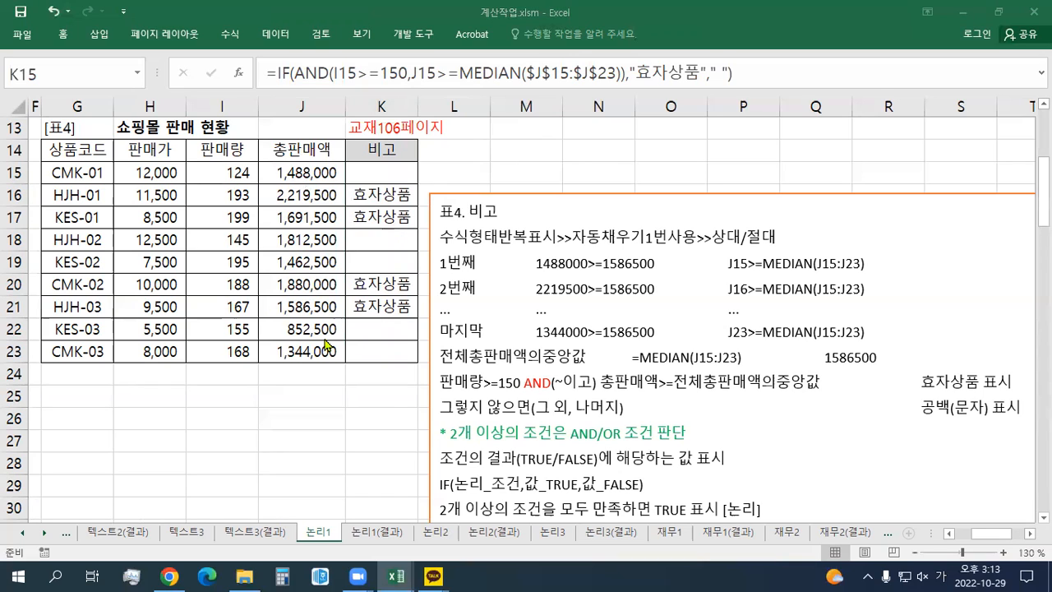
Paste the K15 IF formula and its AND(I15>=150,J15>=MEDIAN($J$15:$J$23)) test under the 표4. 비고 heading in the notes box, keeping source formatting.
{"action": "left_click", "coordinate": [521, 214]}
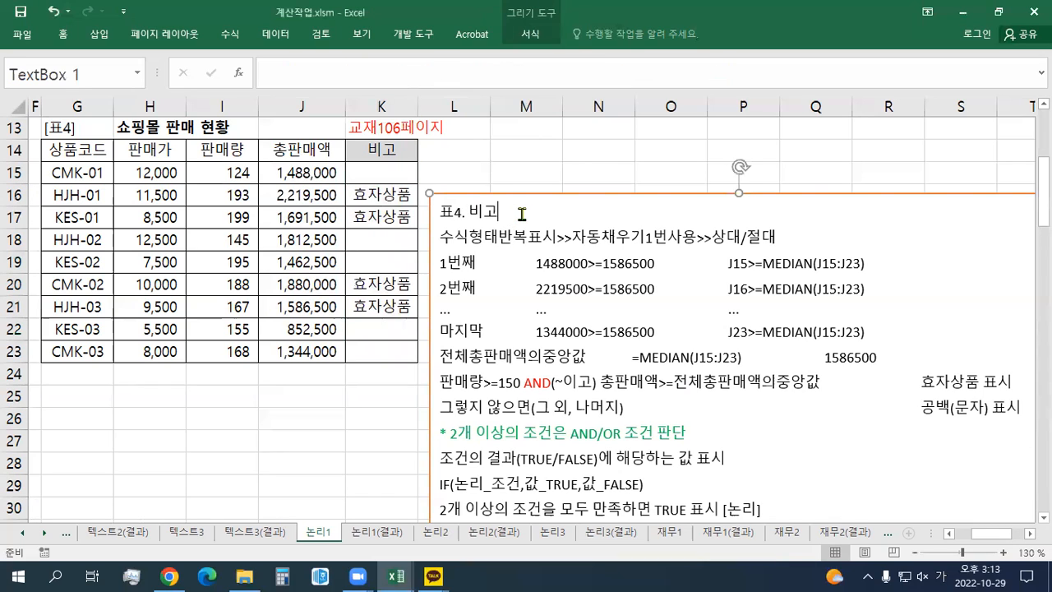
{"action": "type", "text": "=IF(AND(I15>=150,J15>=MEDIAN($J$15:$J$23)),\"효자상품\",\" \") =AND(I15>=150,J15>=MEDIAN($J$15:$J$23))"}
{"action": "left_click", "coordinate": [481, 302]}
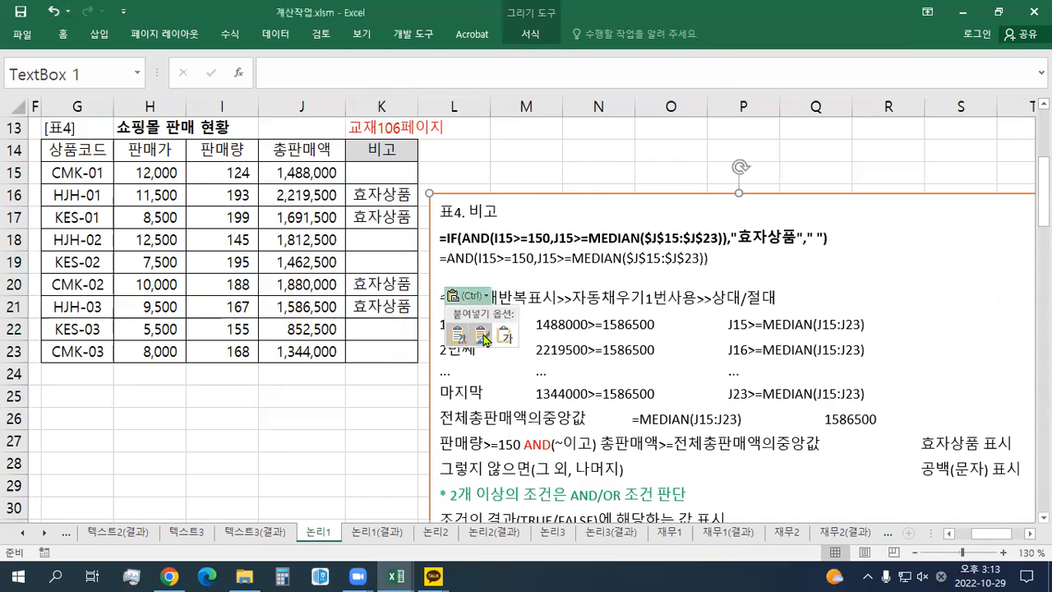
{"action": "left_click", "coordinate": [483, 333]}
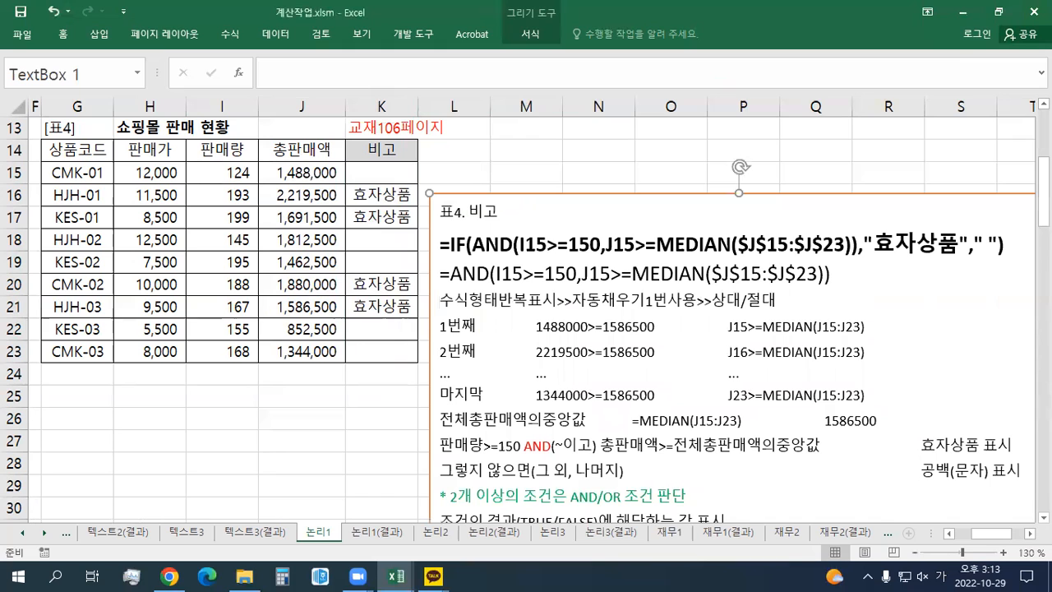
Restore the workbook window to a smaller size and open the 텍스트1 worksheet.
{"action": "left_click", "coordinate": [197, 534]}
{"action": "left_click", "coordinate": [23, 534]}
{"action": "left_click", "coordinate": [23, 533]}
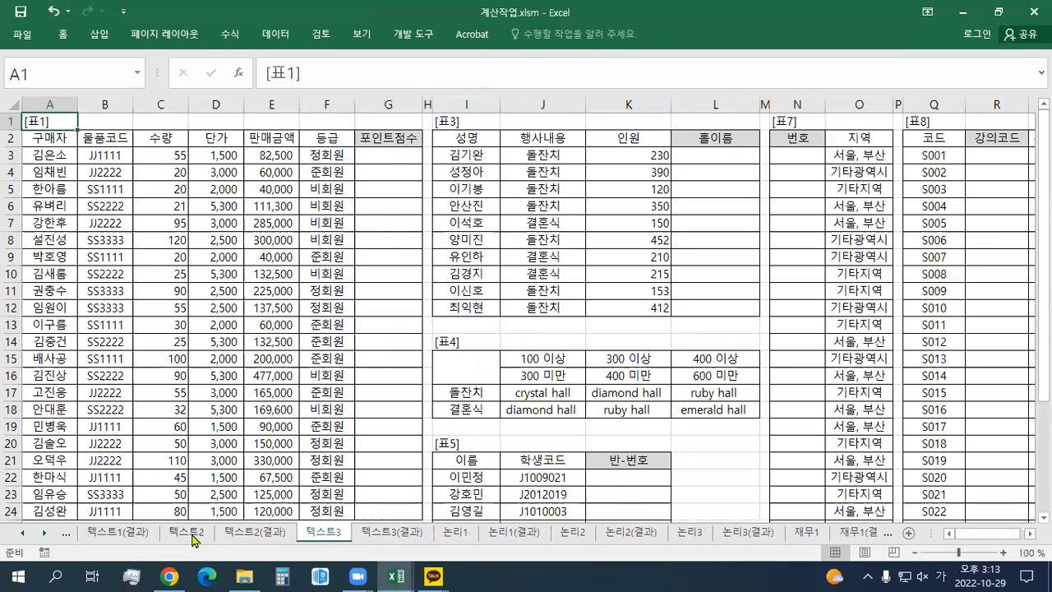
{"action": "left_click", "coordinate": [195, 536]}
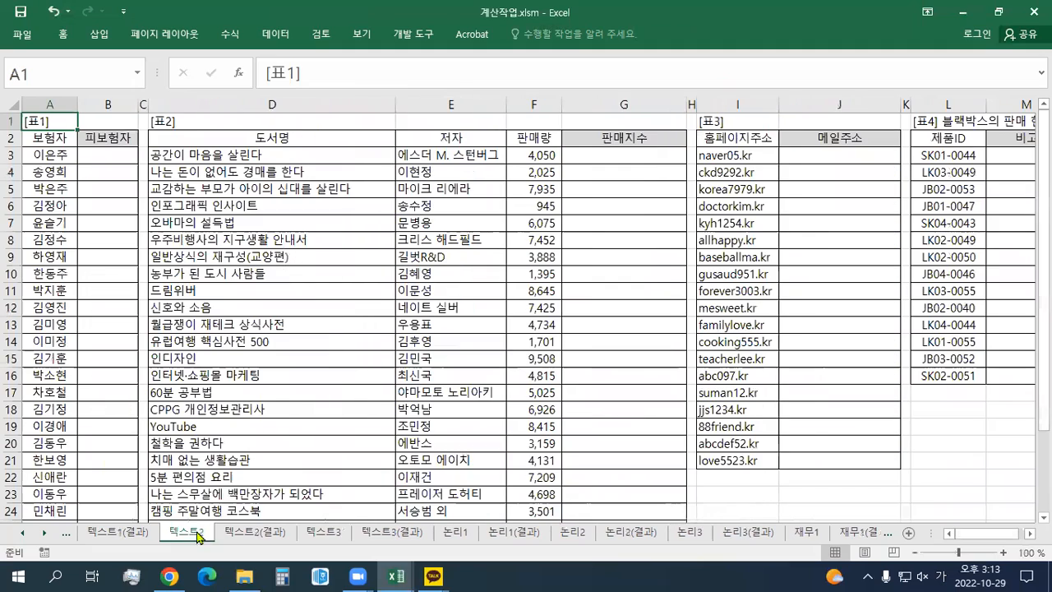
{"action": "left_click", "coordinate": [313, 536]}
{"action": "left_click", "coordinate": [209, 535]}
{"action": "left_click", "coordinate": [324, 536]}
{"action": "left_click", "coordinate": [179, 539]}
{"action": "left_click", "coordinate": [998, 12]}
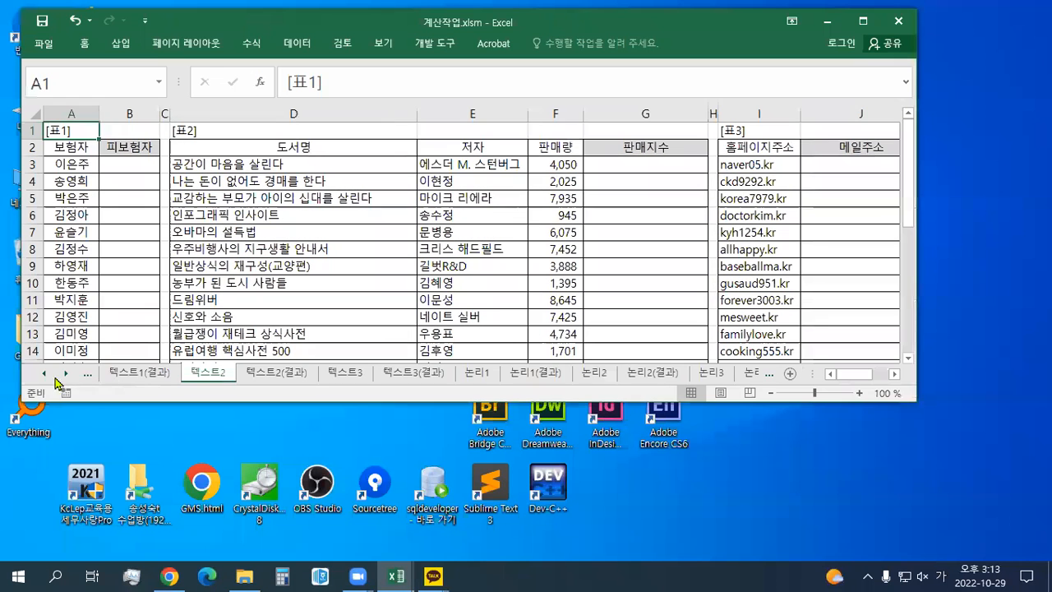
{"action": "left_click", "coordinate": [47, 375]}
{"action": "left_click", "coordinate": [243, 373]}
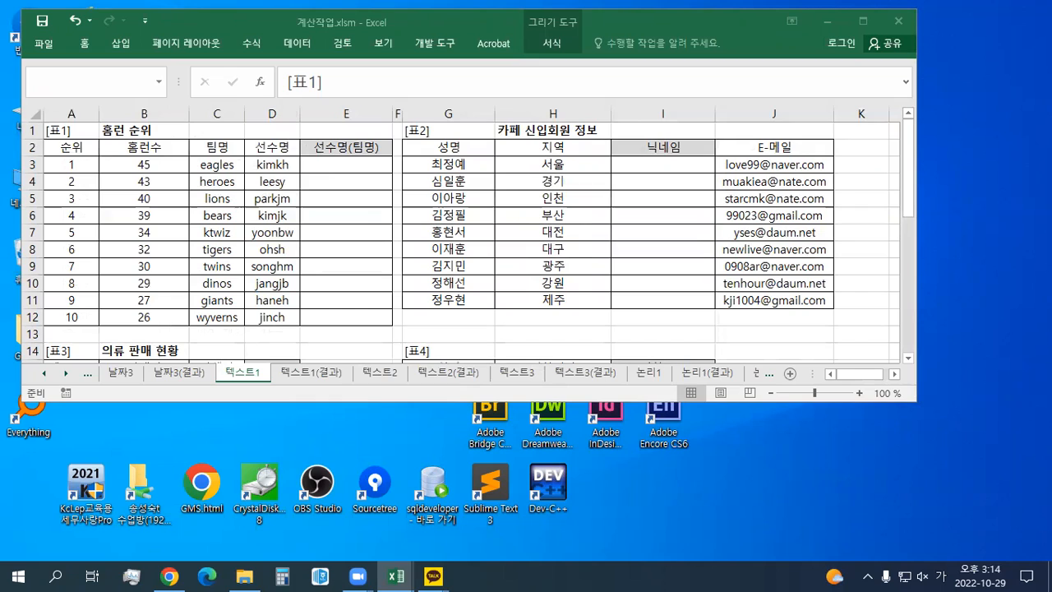
Copy the red 교재97페이지 note into J1 above the E-메일 column and maximize the workbook window.
{"action": "key", "text": "ctrl+c"}
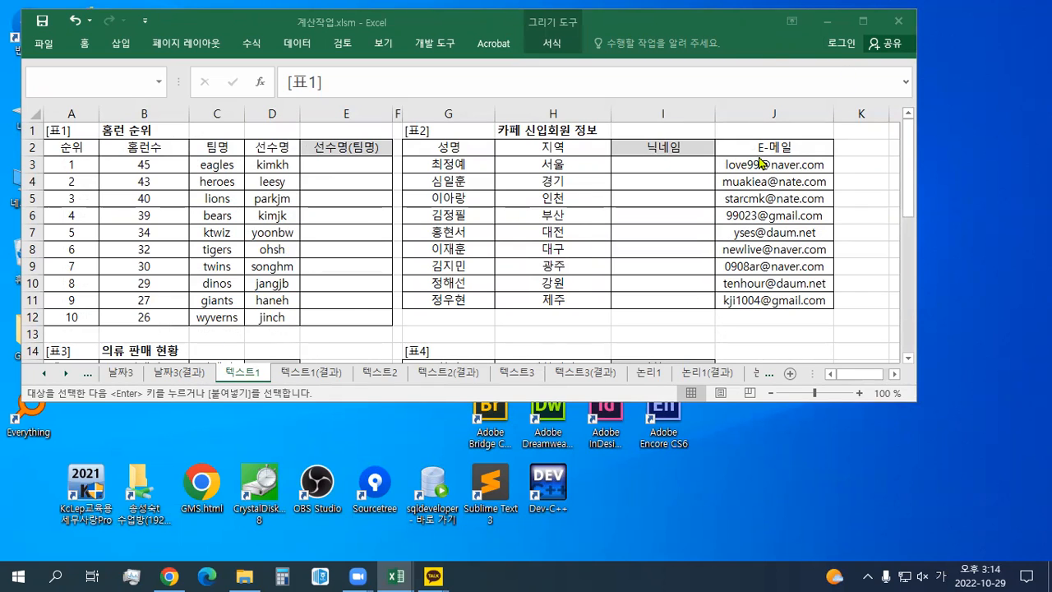
{"action": "left_click", "coordinate": [755, 131]}
{"action": "right_click", "coordinate": [756, 131]}
{"action": "left_click", "coordinate": [785, 198]}
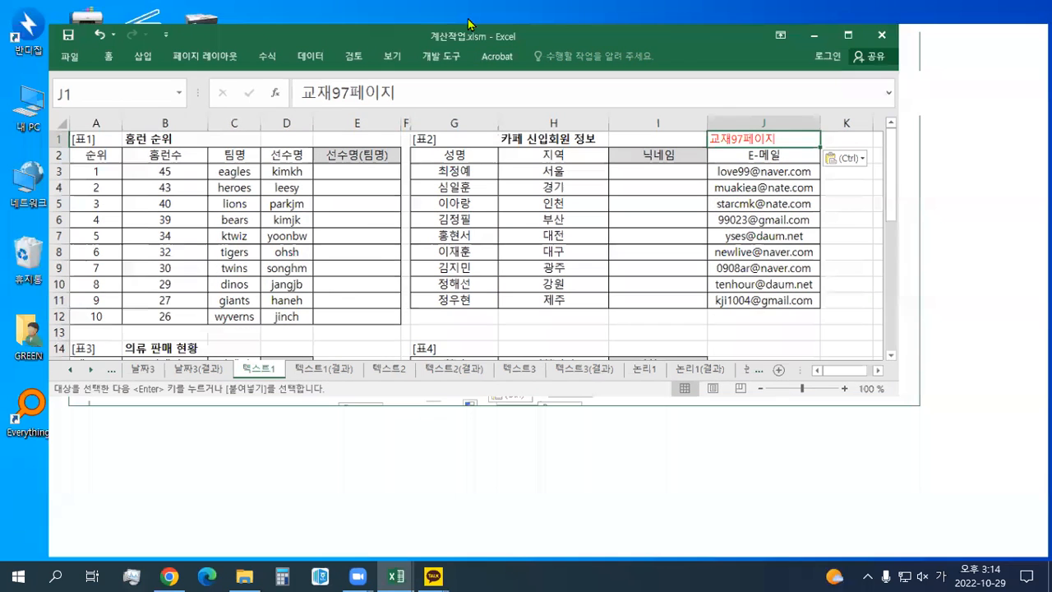
{"action": "double_click", "coordinate": [470, 23]}
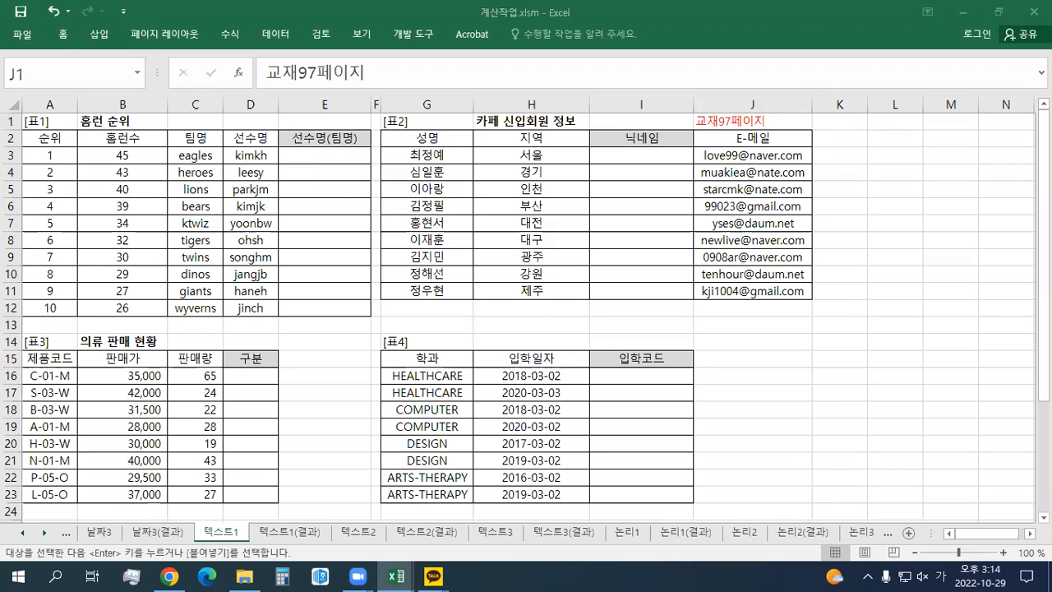
Insert a text box beside 표2, next to the E-메일 column, containing the heading "표2. 닉네임".
{"action": "left_click", "coordinate": [1030, 533]}
{"action": "left_click", "coordinate": [1030, 533]}
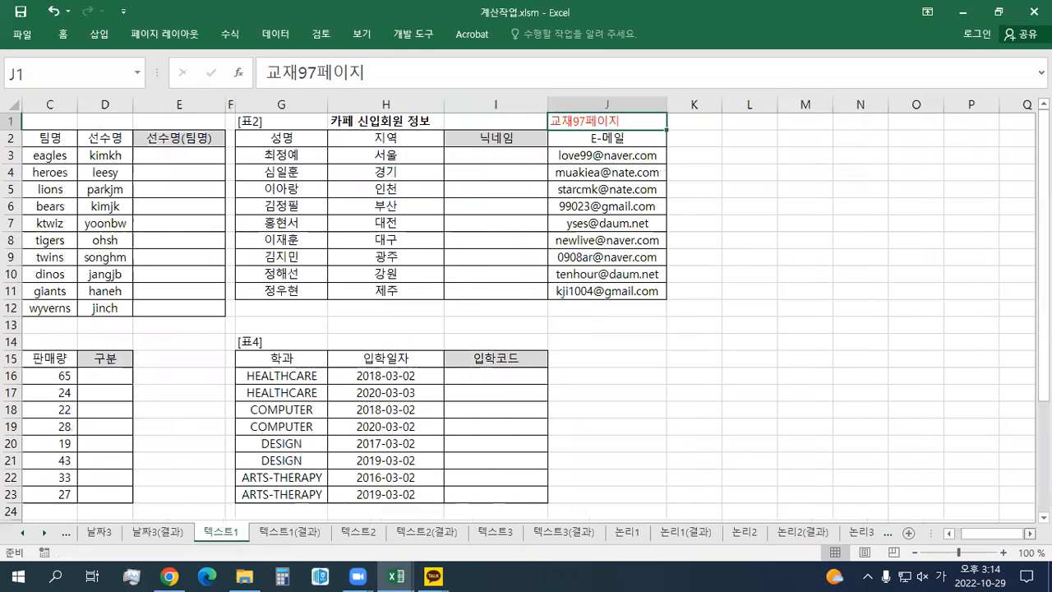
{"action": "left_click", "coordinate": [1030, 534]}
{"action": "left_click", "coordinate": [1030, 533]}
{"action": "left_click", "coordinate": [1030, 534]}
{"action": "left_click", "coordinate": [1030, 534]}
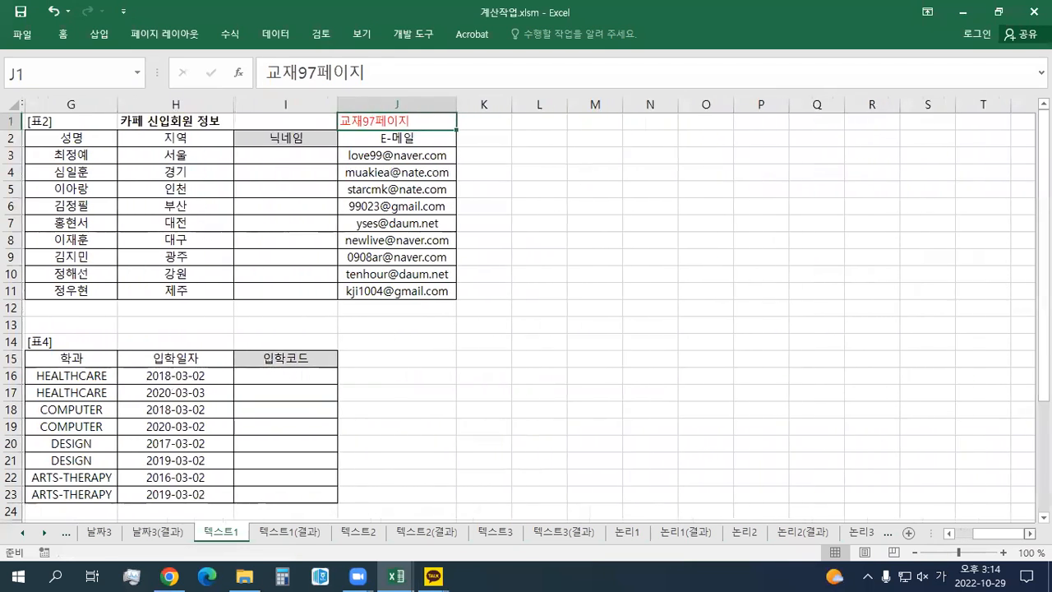
{"action": "scroll", "coordinate": [560, 461], "scroll_direction": "up", "scroll_amount": 2}
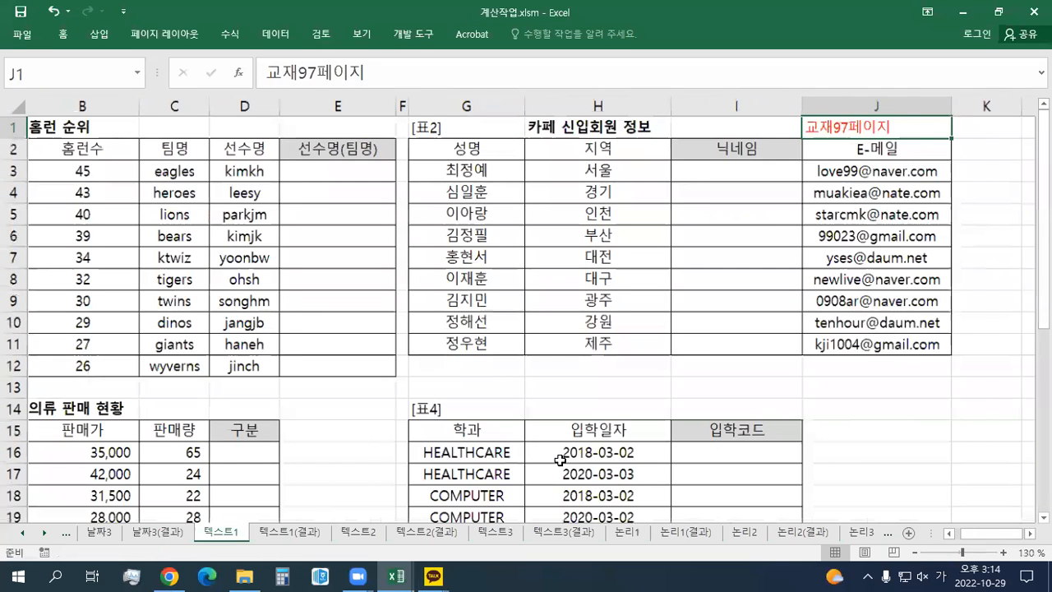
{"action": "left_click", "coordinate": [1030, 533]}
{"action": "left_click", "coordinate": [1030, 534]}
{"action": "left_click", "coordinate": [1030, 533]}
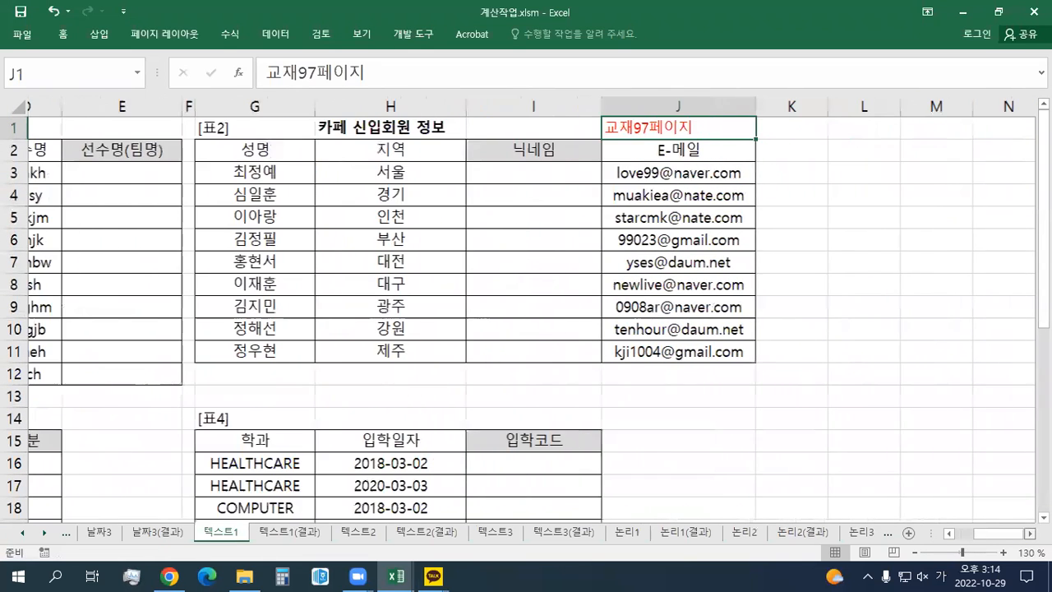
{"action": "left_click", "coordinate": [1030, 533]}
{"action": "left_click", "coordinate": [99, 33]}
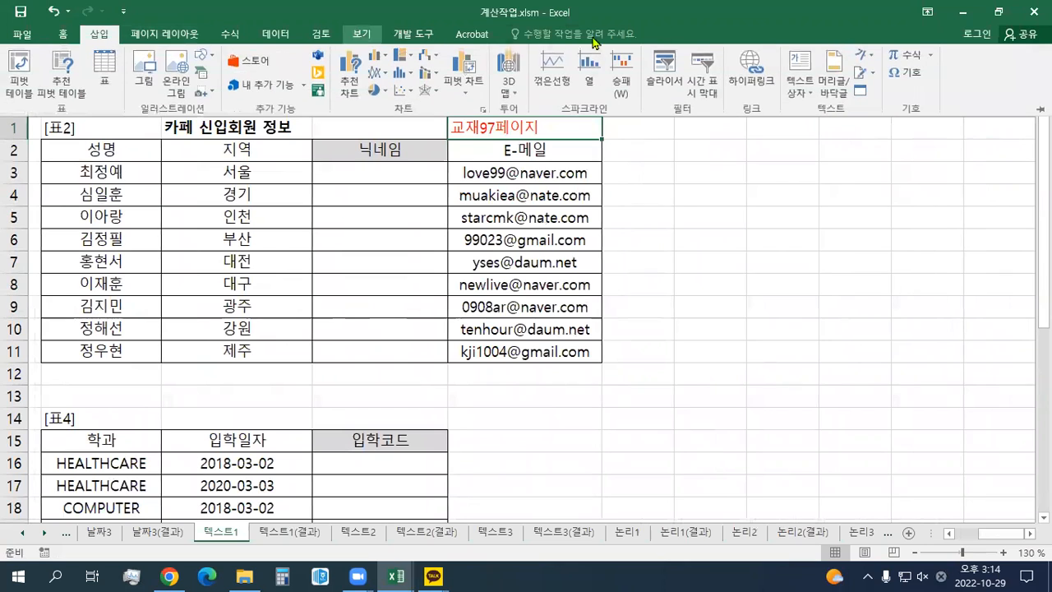
{"action": "left_click", "coordinate": [794, 66]}
{"action": "left_click", "coordinate": [615, 183]}
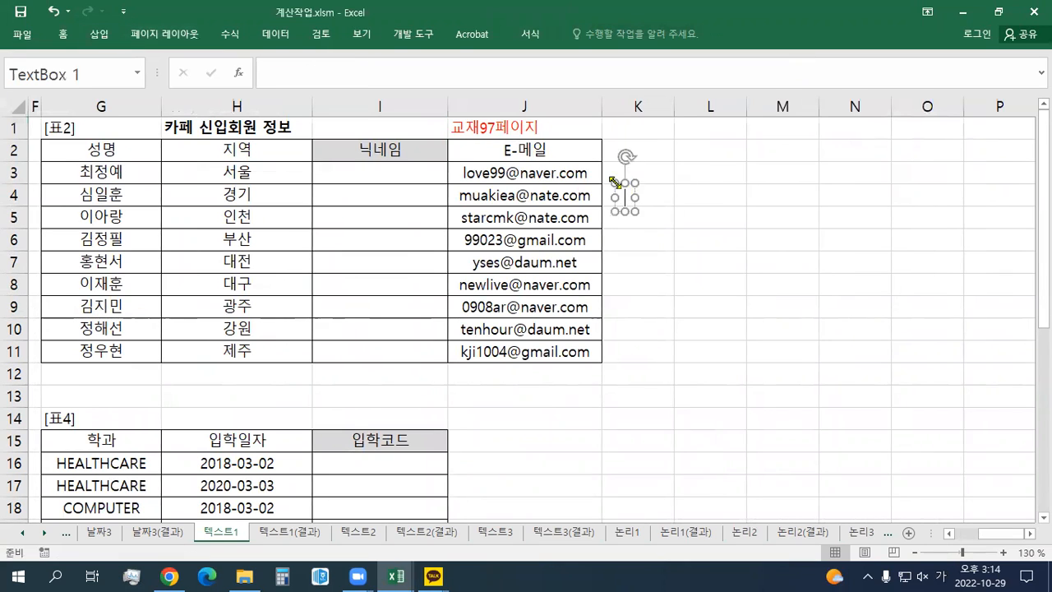
{"action": "key", "text": "ctrl+v"}
Apply the orange-outlined shape style to the text box and paste the MID and SEARCH syntax notes below its heading.
{"action": "left_click", "coordinate": [531, 37]}
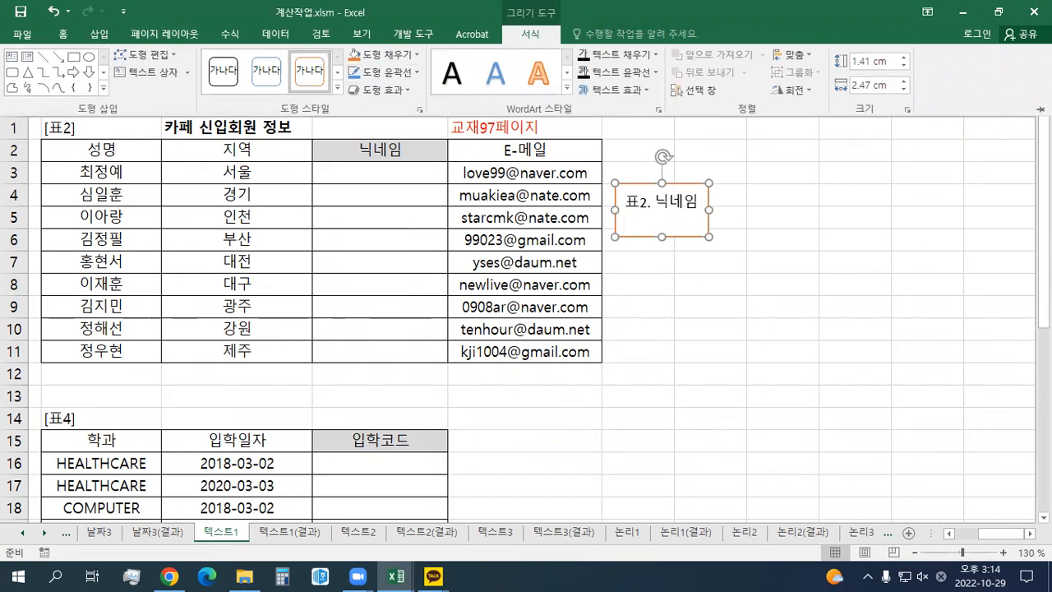
{"action": "left_click", "coordinate": [309, 70]}
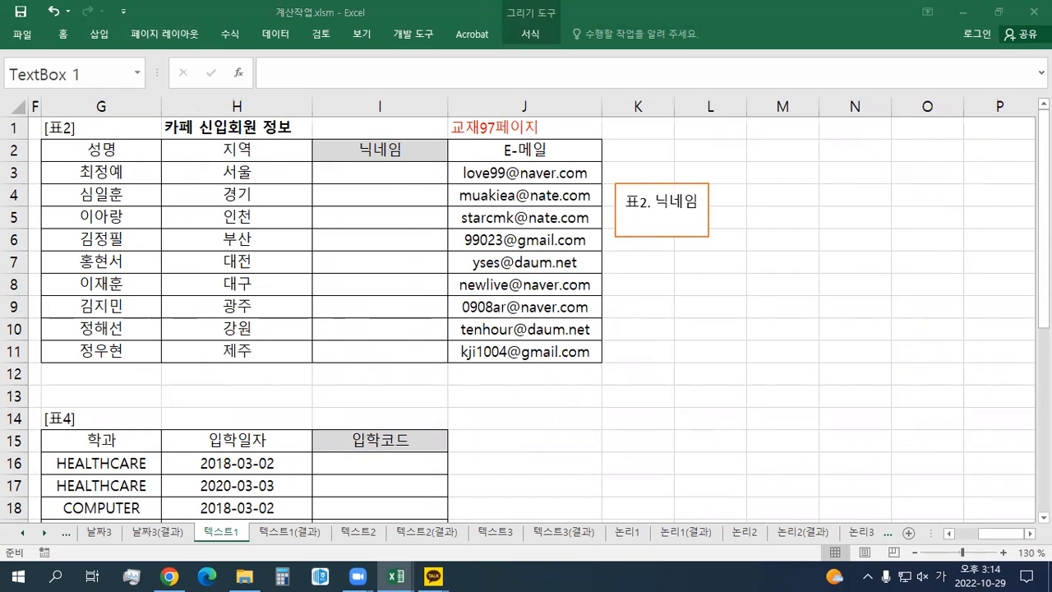
{"action": "left_click", "coordinate": [665, 224]}
{"action": "key", "text": "ctrl+v"}
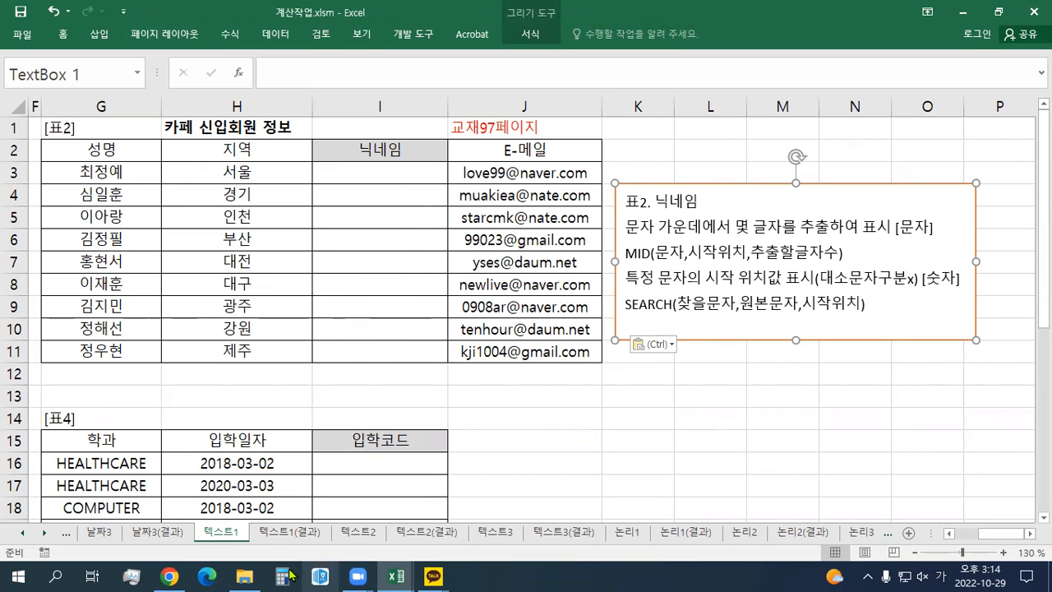
Switch to the 엑셀2016기능정리_컴활1급.xlsm workbook and open its 함수_텍스트 sheet.
{"action": "left_click", "coordinate": [396, 575]}
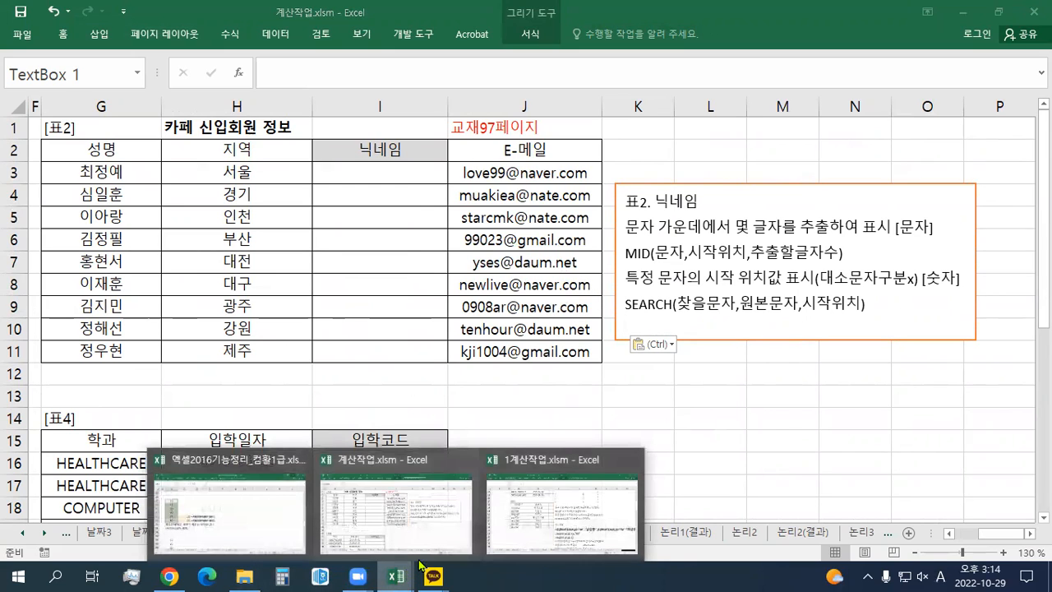
{"action": "left_click", "coordinate": [559, 533]}
{"action": "left_click", "coordinate": [397, 575]}
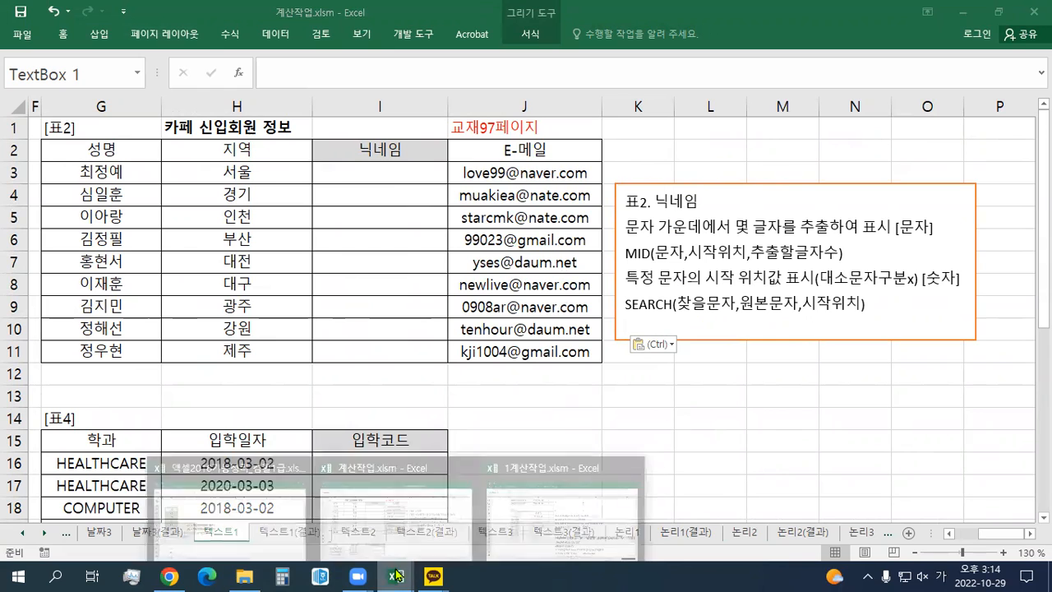
{"action": "left_click", "coordinate": [239, 511]}
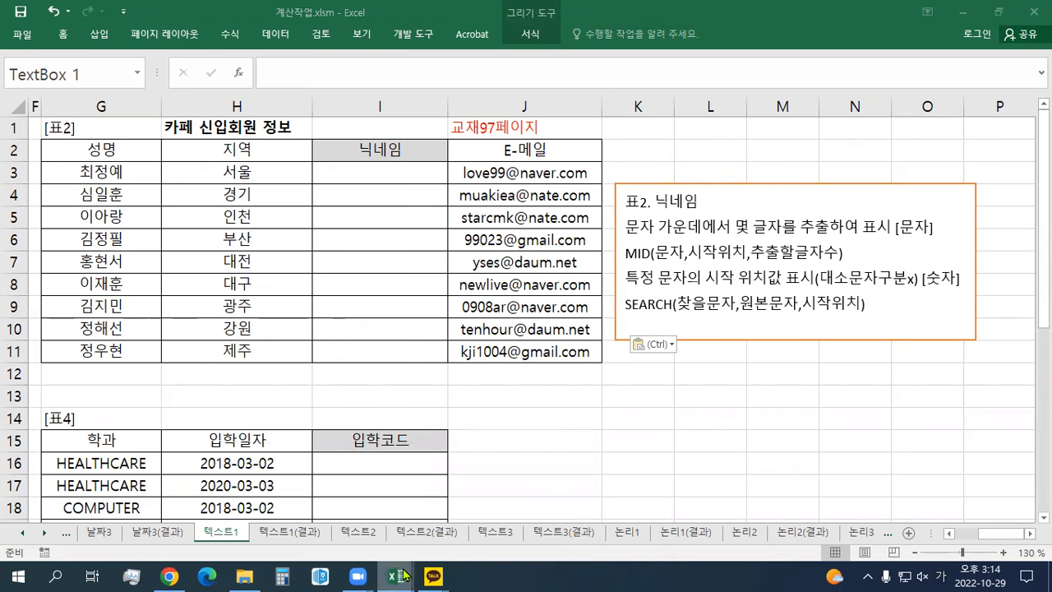
{"action": "mouse_move", "coordinate": [403, 576]}
{"action": "left_click", "coordinate": [395, 505]}
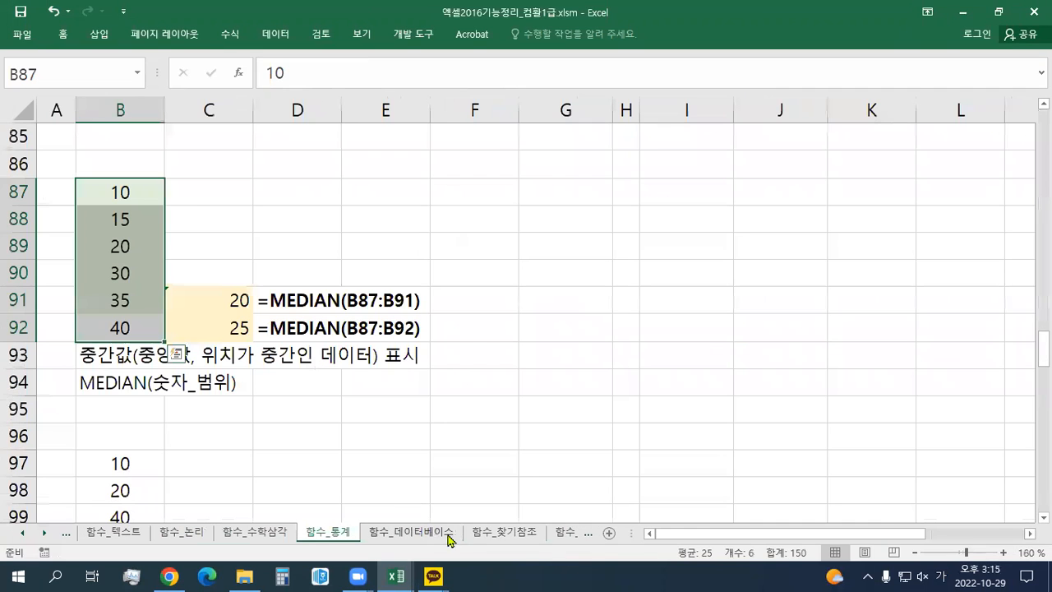
{"action": "left_click", "coordinate": [503, 533]}
{"action": "left_click", "coordinate": [182, 532]}
{"action": "left_click", "coordinate": [146, 530]}
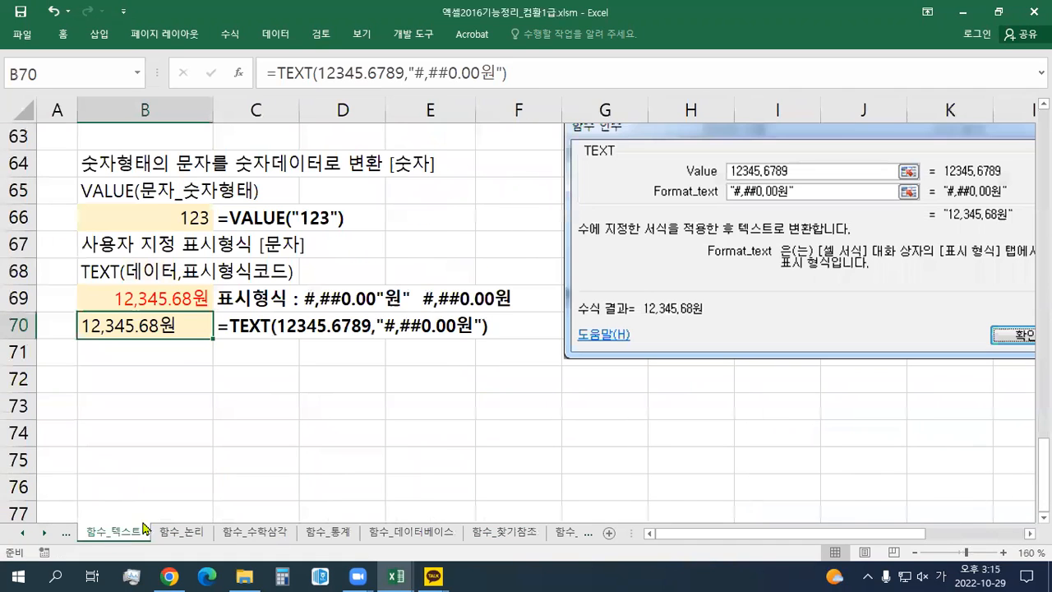
Review the FIND and SEARCH syntax and examples in rows 34 to 41, and return to the 계산작업.xlsm workbook.
{"action": "scroll", "coordinate": [329, 379], "scroll_direction": "up", "scroll_amount": 8}
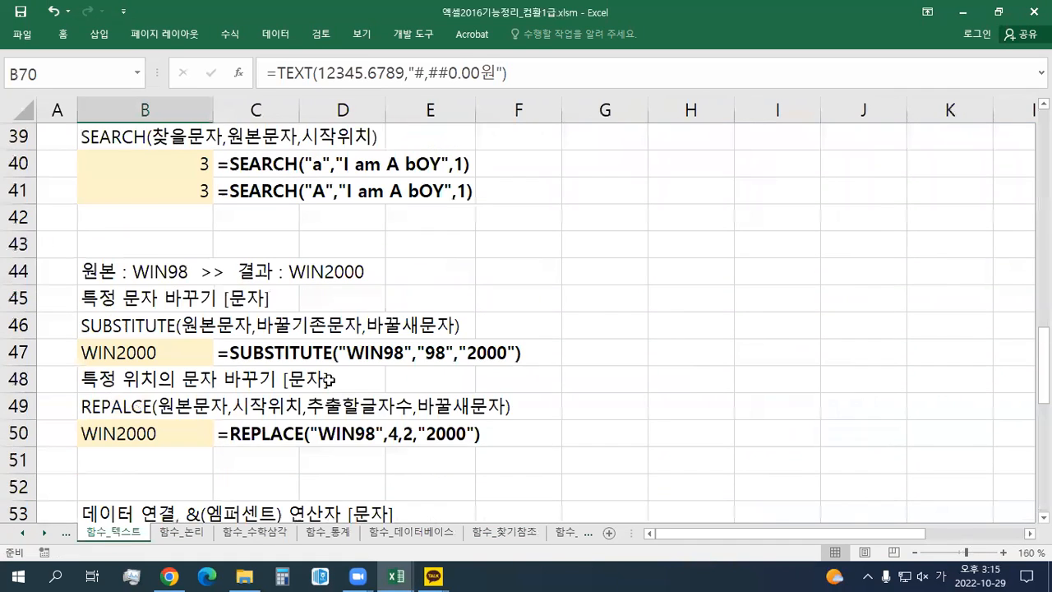
{"action": "scroll", "coordinate": [327, 380], "scroll_direction": "up", "scroll_amount": 2}
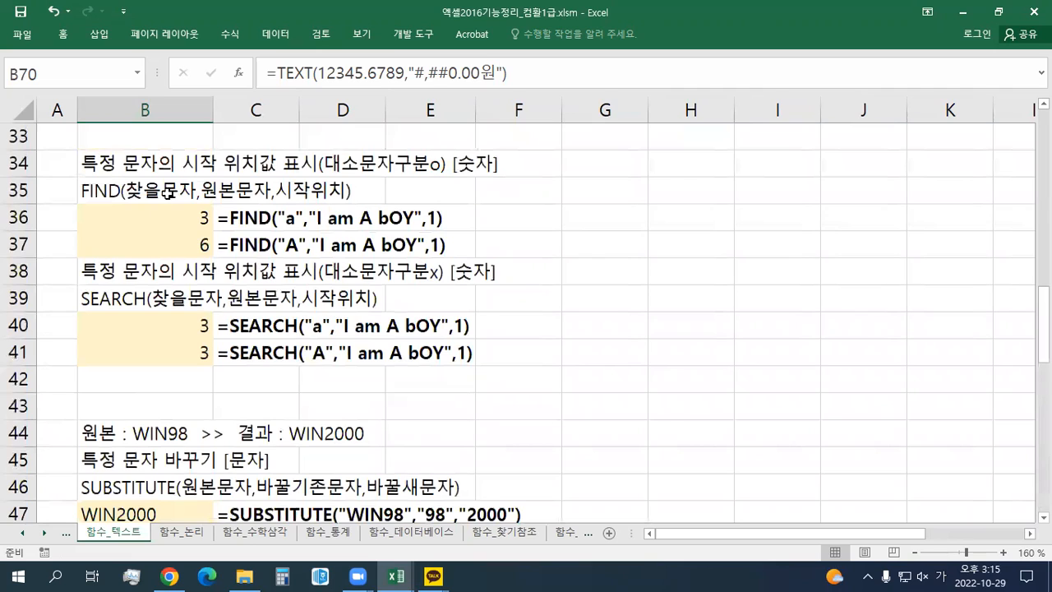
{"action": "left_click", "coordinate": [157, 214]}
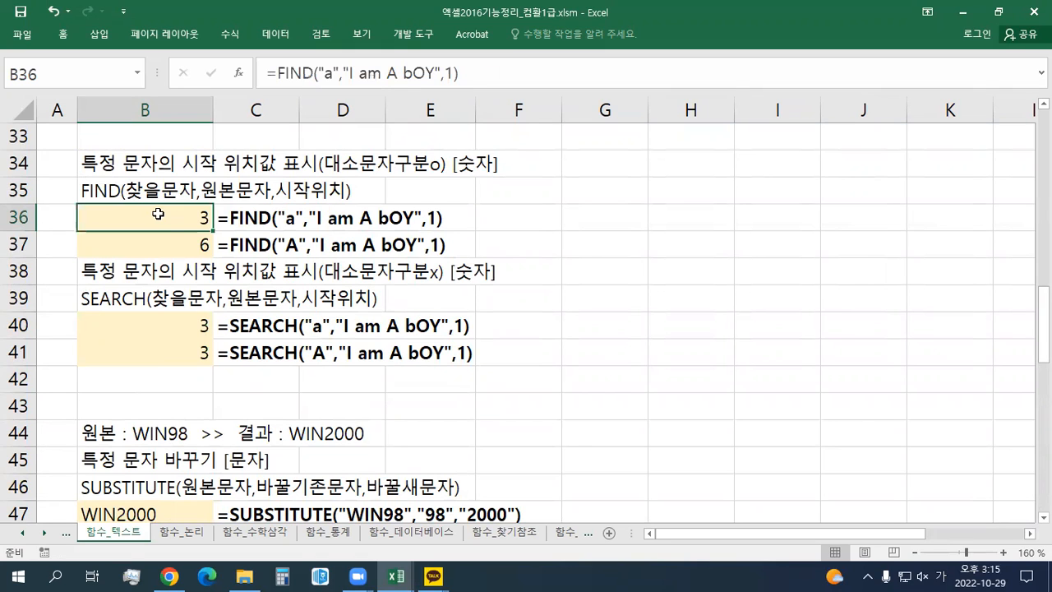
{"action": "scroll", "coordinate": [240, 333], "scroll_direction": "down", "scroll_amount": 4}
{"action": "scroll", "coordinate": [303, 391], "scroll_direction": "up", "scroll_amount": 1}
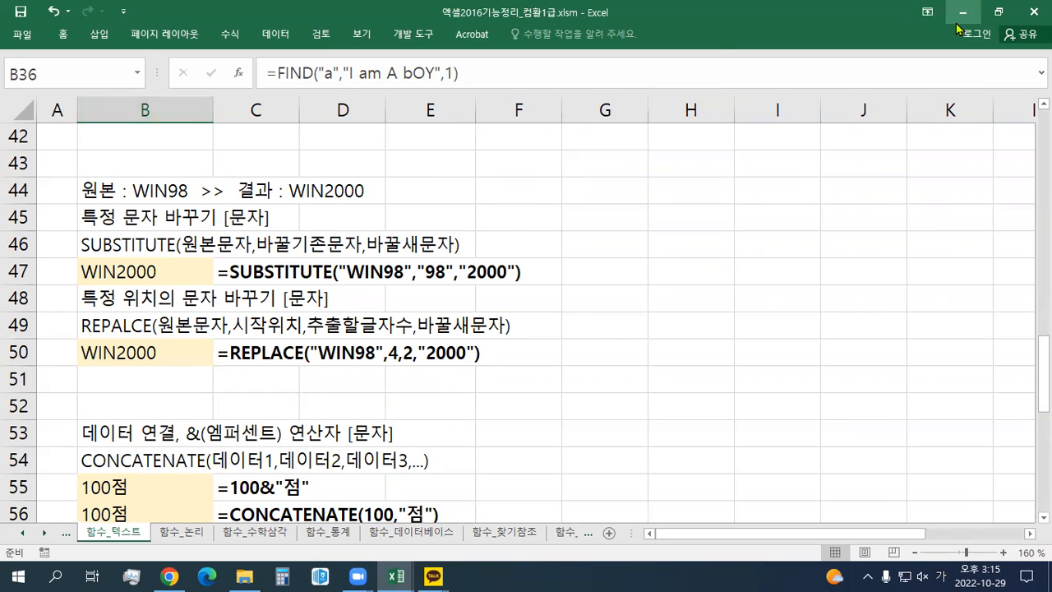
{"action": "scroll", "coordinate": [435, 266], "scroll_direction": "up", "scroll_amount": 3}
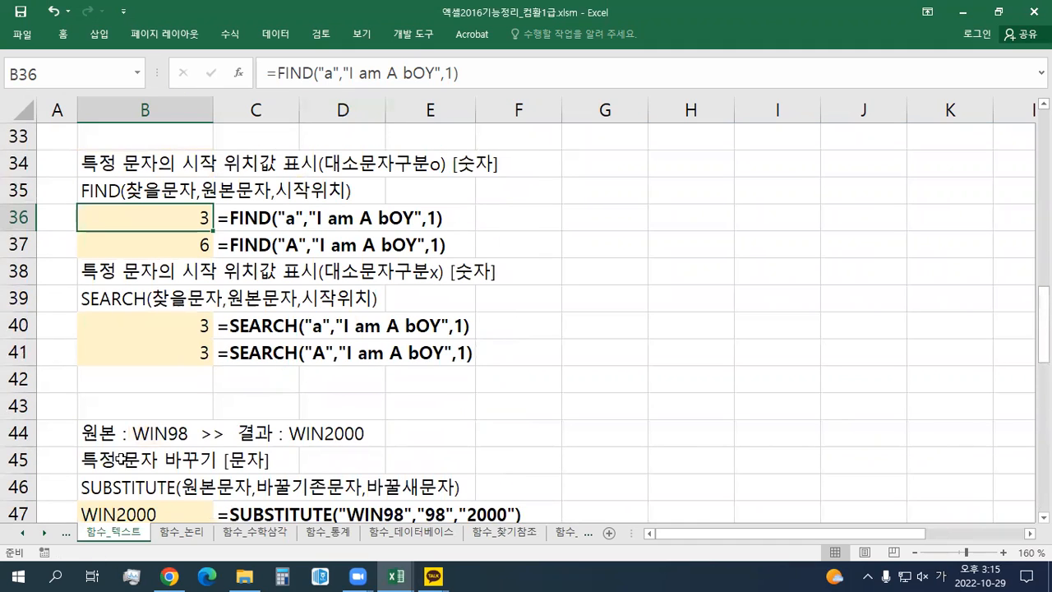
{"action": "left_click", "coordinate": [961, 14]}
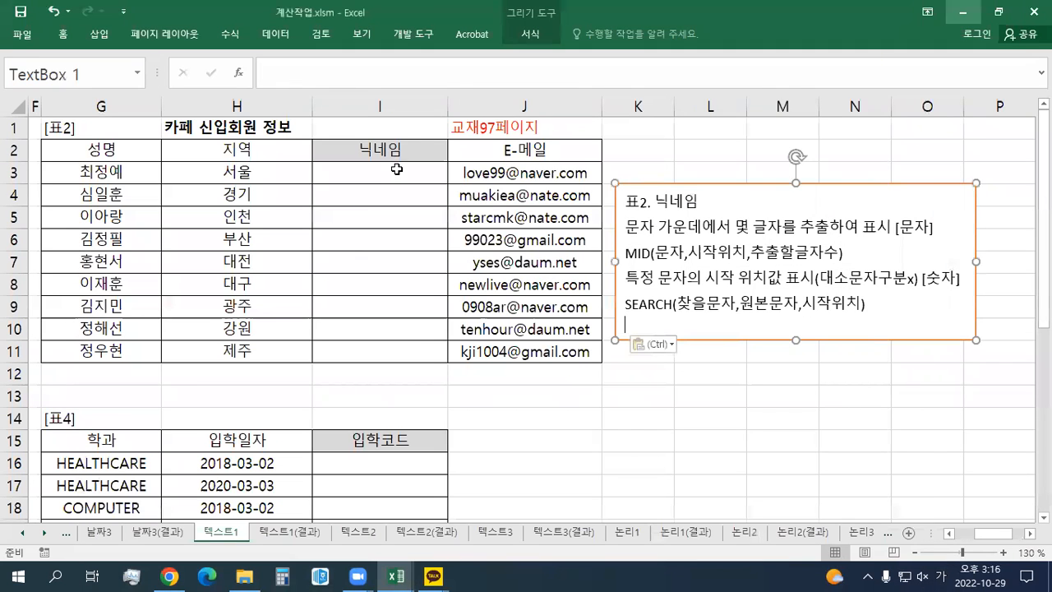
Paste the =MID(J3,1,SEARCH("@",J3,1)-1) formula with its extraction-length notes under the 표2. 닉네임 heading, and move the box up beside the table.
{"action": "left_click", "coordinate": [396, 168]}
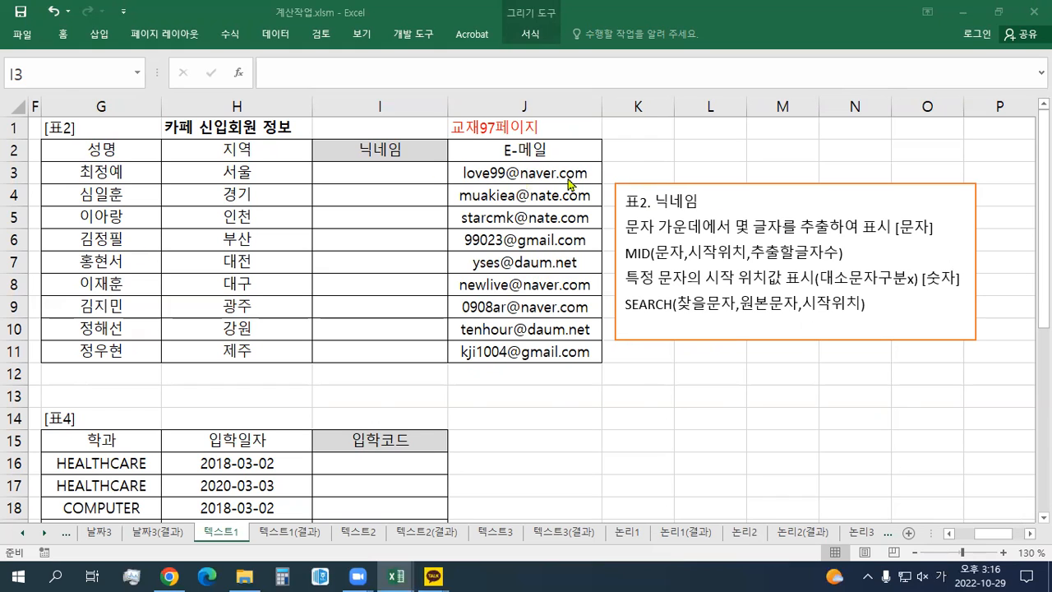
{"action": "left_click", "coordinate": [717, 211]}
{"action": "key", "text": "Return"}
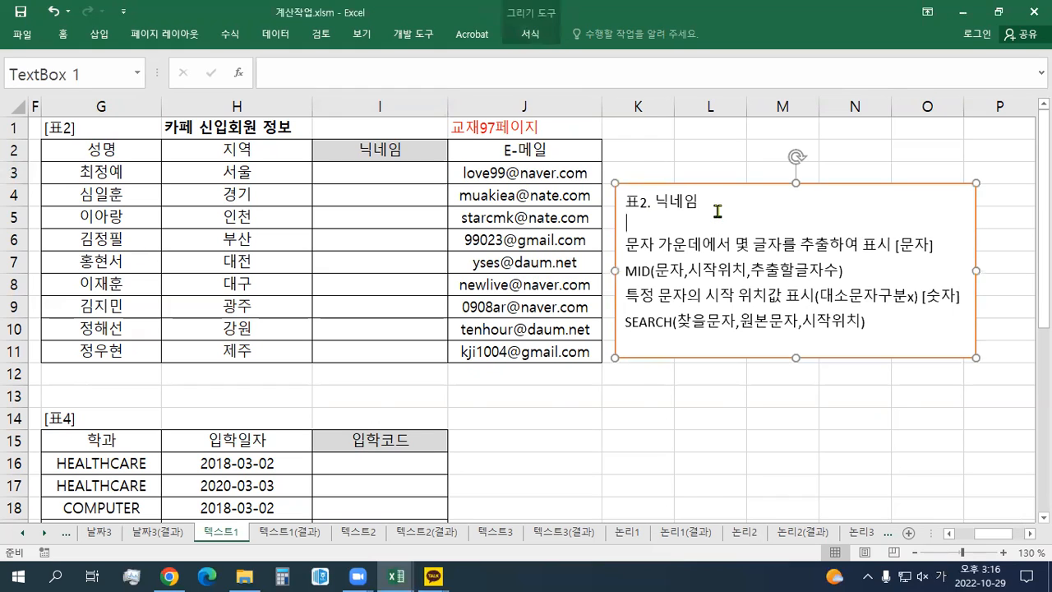
{"action": "type", "text": "=MID(J3,1,SEARCH(\"@\",J3,1)-1)    추출할글자수(변수) = @의위치값(알고있는정보) - 1(상수) =MID(J3,1,6)\t작성O =LEFT(J3,6)\t작성X(문제에 주어진 함수가아님) 수식형태반복표시>>자동채우기1번사용>>상대/절대 @의 위치값\t=SEARCH(\"@\",J3,1) 추출할글자수 =\t@의 위치값\t규칙 6\t7\t-1 7\t8\t-1 7\t8\t-1 5\t6\t-1 4\t5\t-1 ...\t...\t..."}
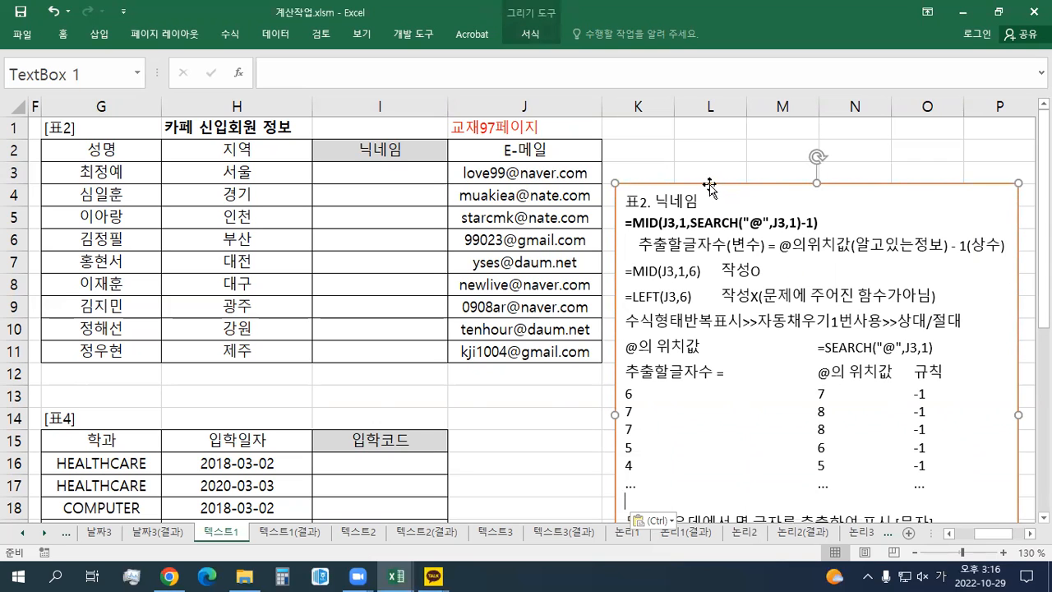
{"action": "left_click_drag", "start_coordinate": [709, 186], "coordinate": [713, 136]}
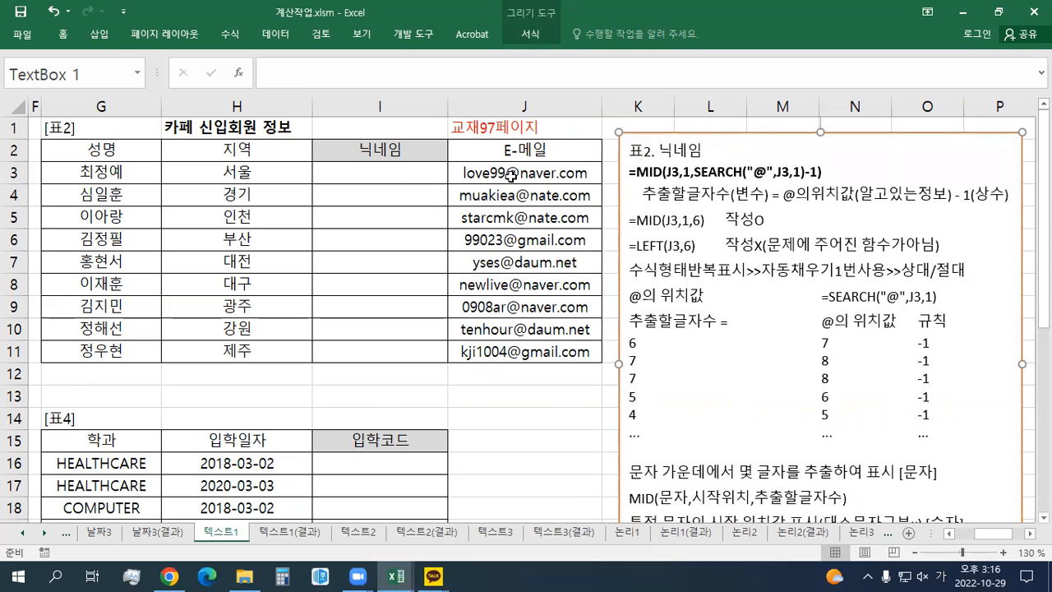
{"action": "left_click", "coordinate": [387, 173]}
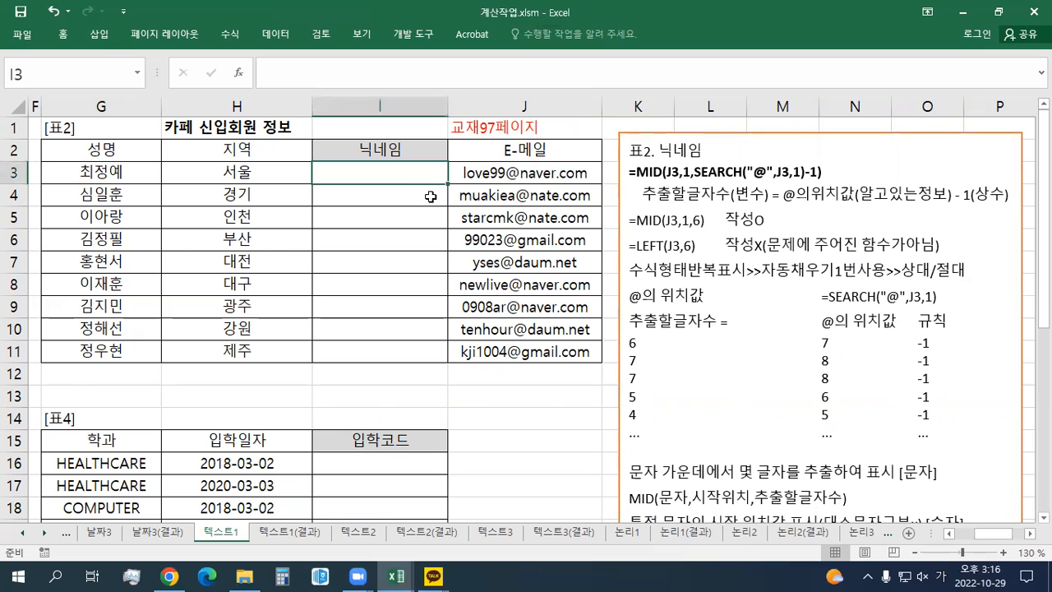
Enlarge the =LEFT(J3,6) text in the notes box and close up the gap before its 작성X remark.
{"action": "left_click_drag", "start_coordinate": [697, 246], "coordinate": [628, 245]}
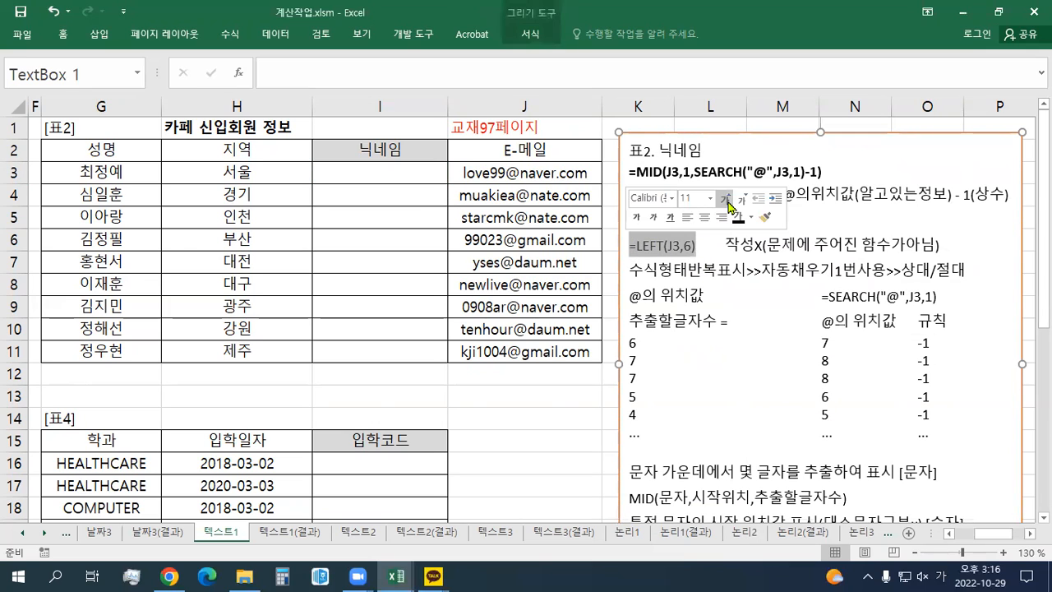
{"action": "left_click", "coordinate": [726, 200]}
{"action": "left_click", "coordinate": [726, 201]}
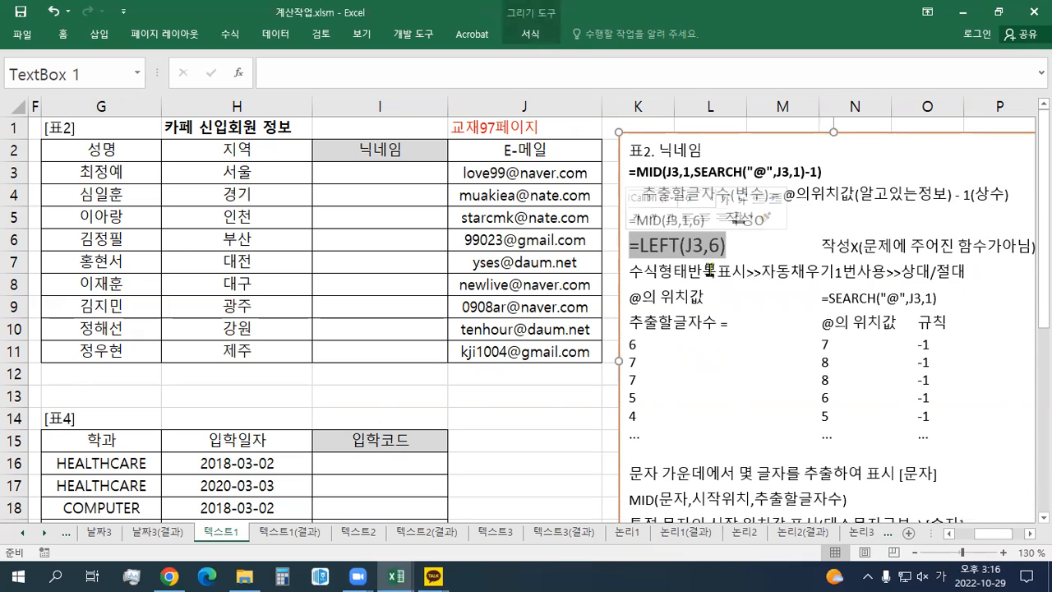
{"action": "left_click", "coordinate": [742, 247]}
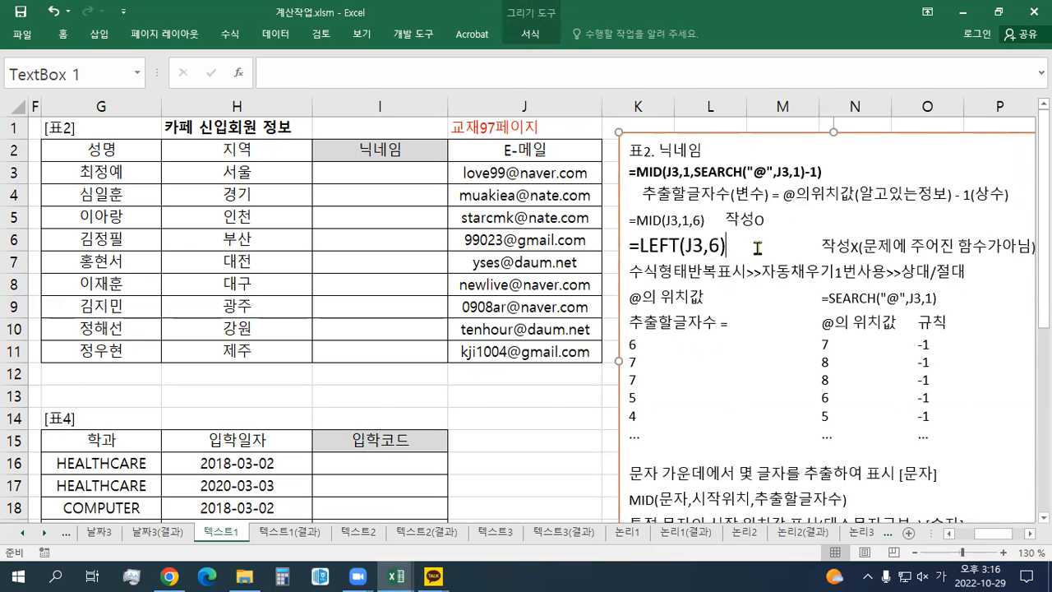
{"action": "key", "text": "Delete"}
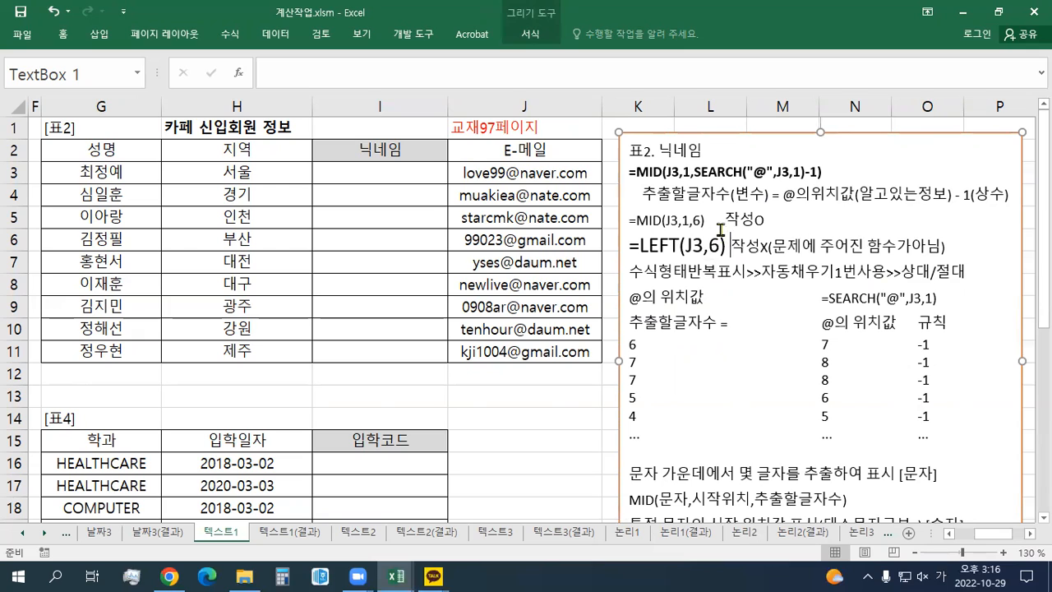
Enlarge the =MID(J3,1,6) text in the notes box and close up the gap before its 작성O remark.
{"action": "left_click_drag", "start_coordinate": [725, 220], "coordinate": [628, 220]}
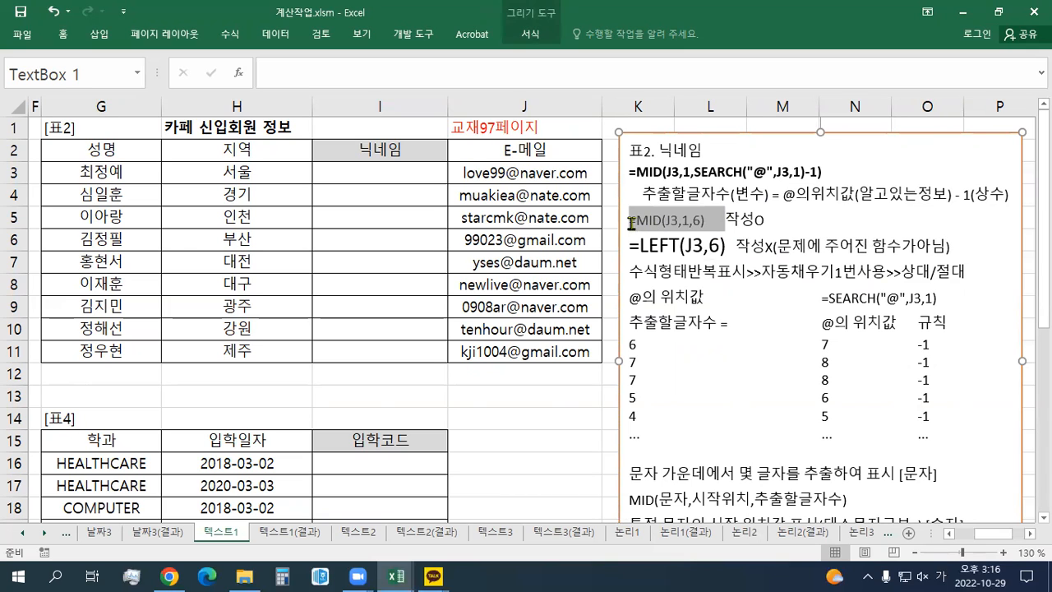
{"action": "left_click", "coordinate": [731, 180]}
{"action": "left_click", "coordinate": [730, 180]}
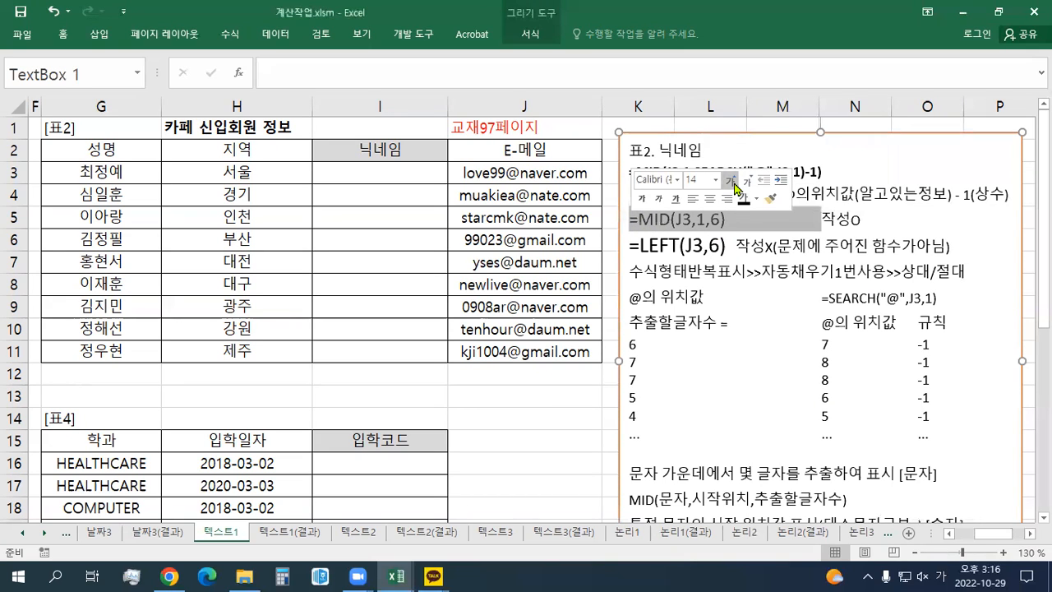
{"action": "left_click", "coordinate": [730, 180]}
{"action": "left_click", "coordinate": [758, 232]}
{"action": "key", "text": "Delete"}
Enlarge the bold =MID(J3,1,SEARCH("@",J3,1)-1) formula in the notes box to 16 pt.
{"action": "left_click_drag", "start_coordinate": [832, 178], "coordinate": [629, 173]}
{"action": "left_click", "coordinate": [719, 137]}
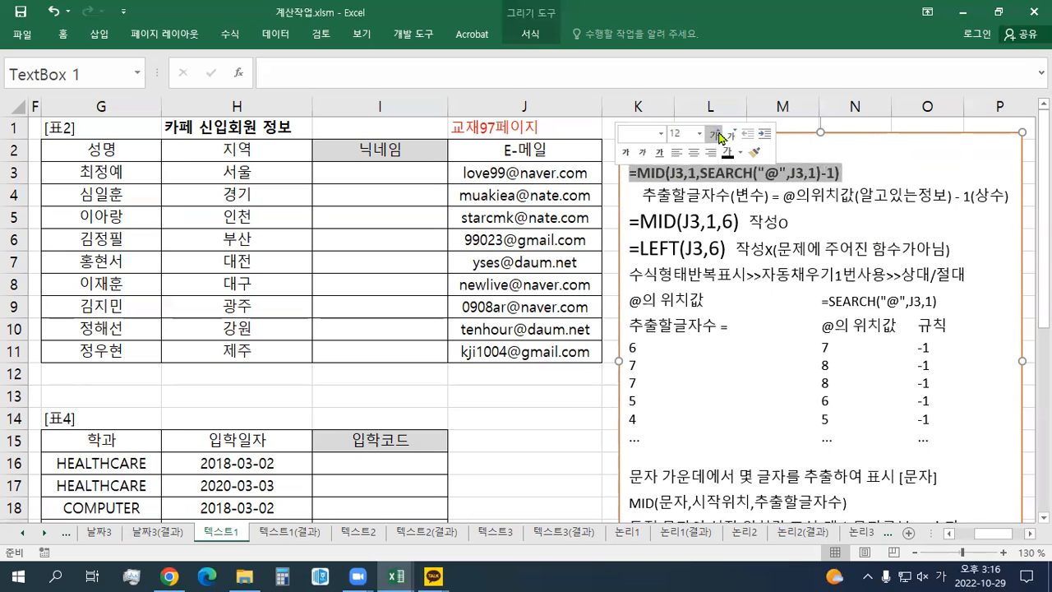
{"action": "left_click", "coordinate": [719, 137]}
{"action": "left_click", "coordinate": [719, 137]}
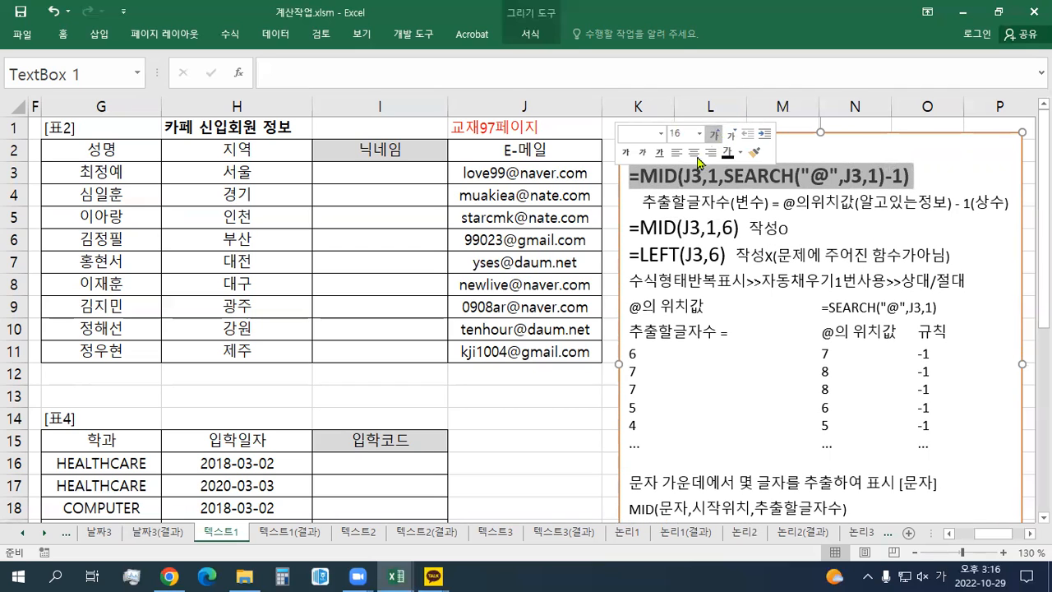
Examine the characters before the @ in E-메일 cell J3 without editing the cell.
{"action": "left_click", "coordinate": [464, 175]}
{"action": "double_click", "coordinate": [464, 175]}
{"action": "left_click_drag", "start_coordinate": [465, 175], "coordinate": [506, 177]}
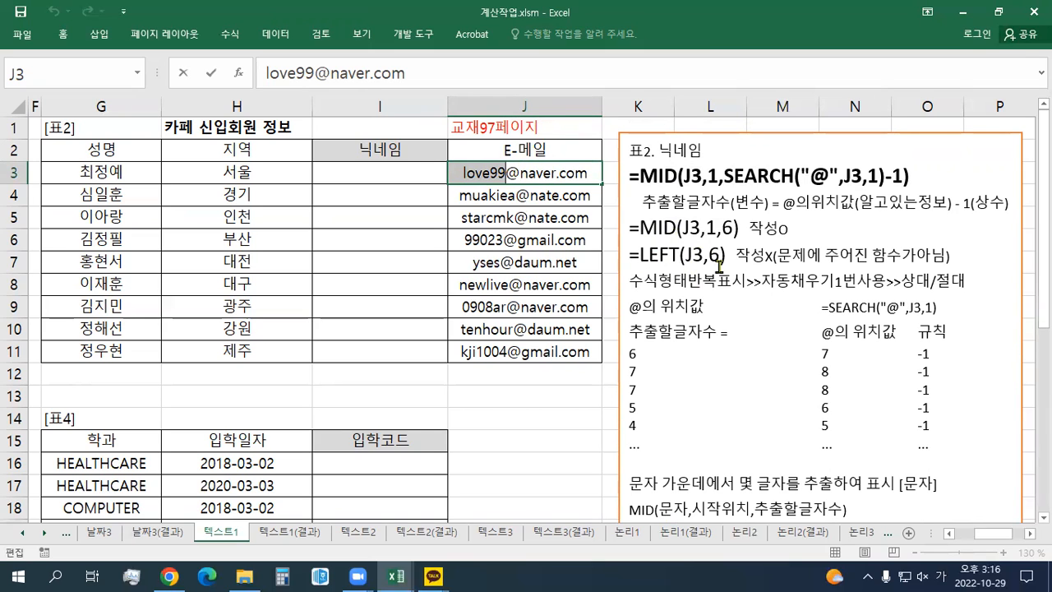
{"action": "key", "text": "Escape"}
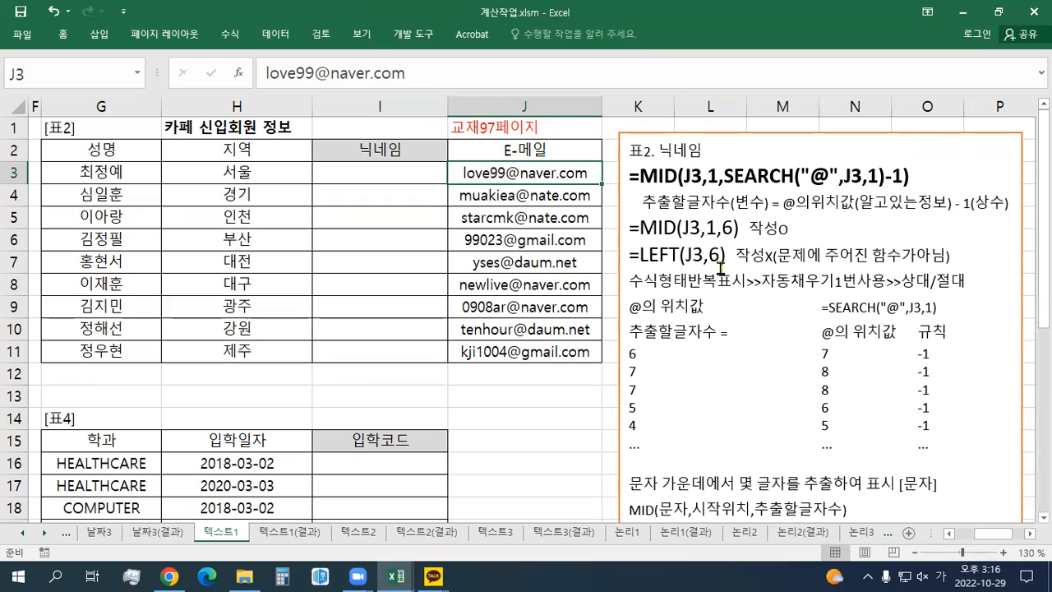
Begin a MID formula in 닉네임 cell I3 with J3 as its text argument.
{"action": "left_click", "coordinate": [394, 177]}
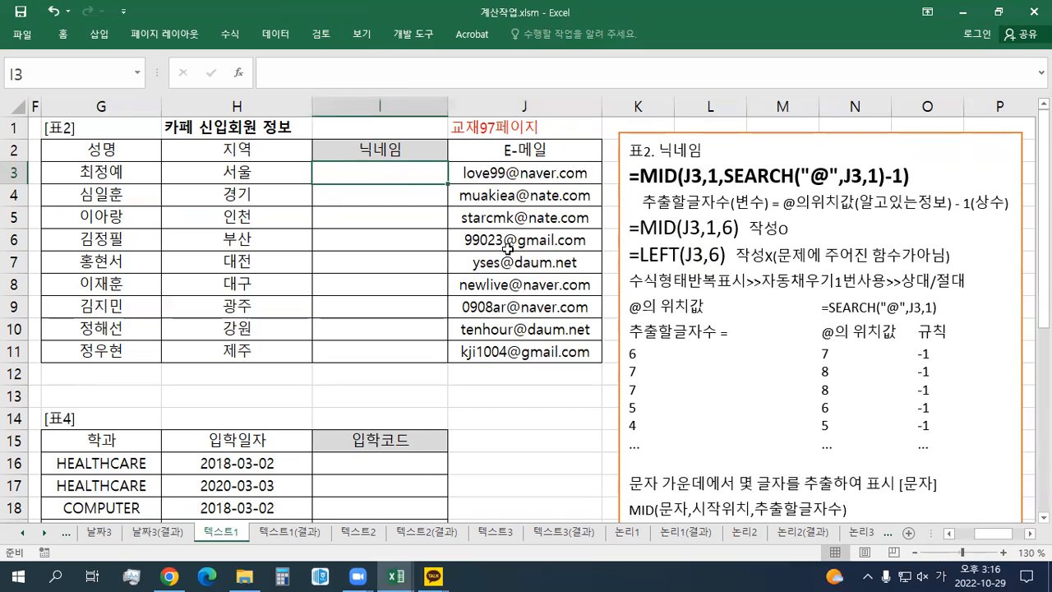
{"action": "type", "text": "="}
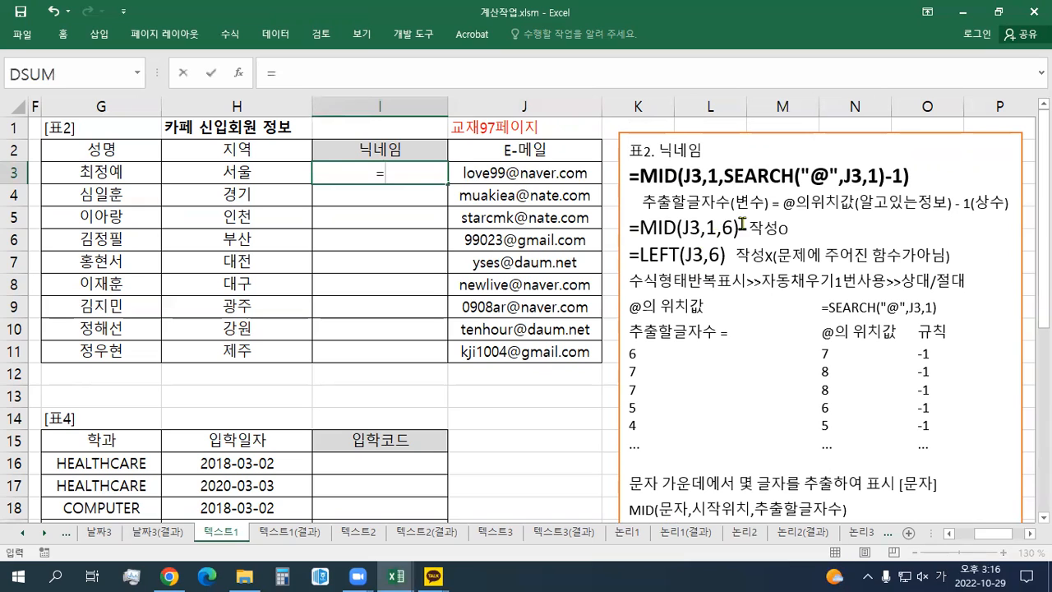
{"action": "type", "text": "MDI("}
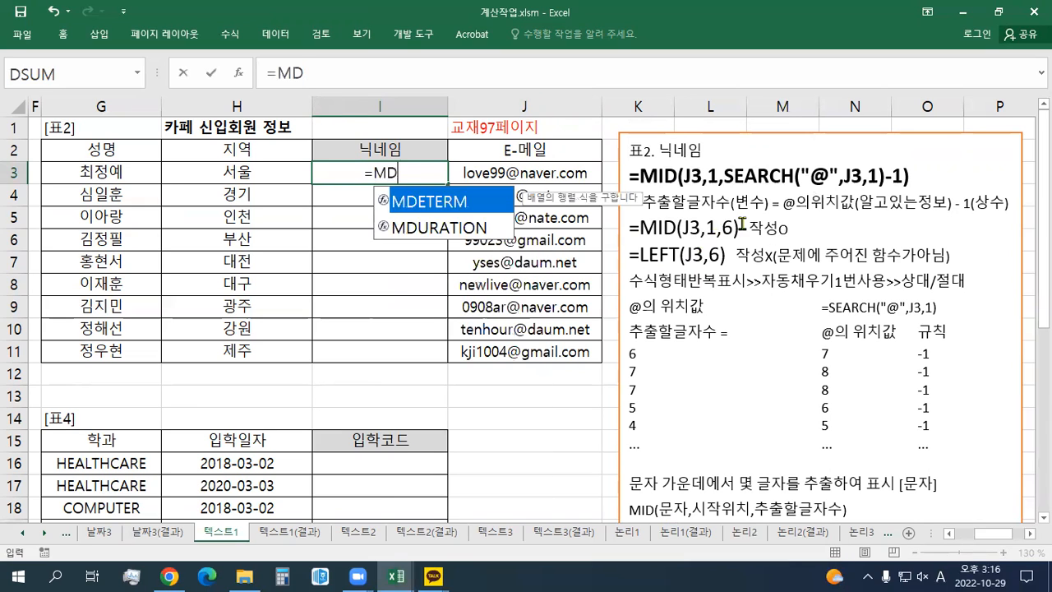
{"action": "key", "text": "BackSpace"}
{"action": "key", "text": "BackSpace"}
{"action": "key", "text": "BackSpace"}
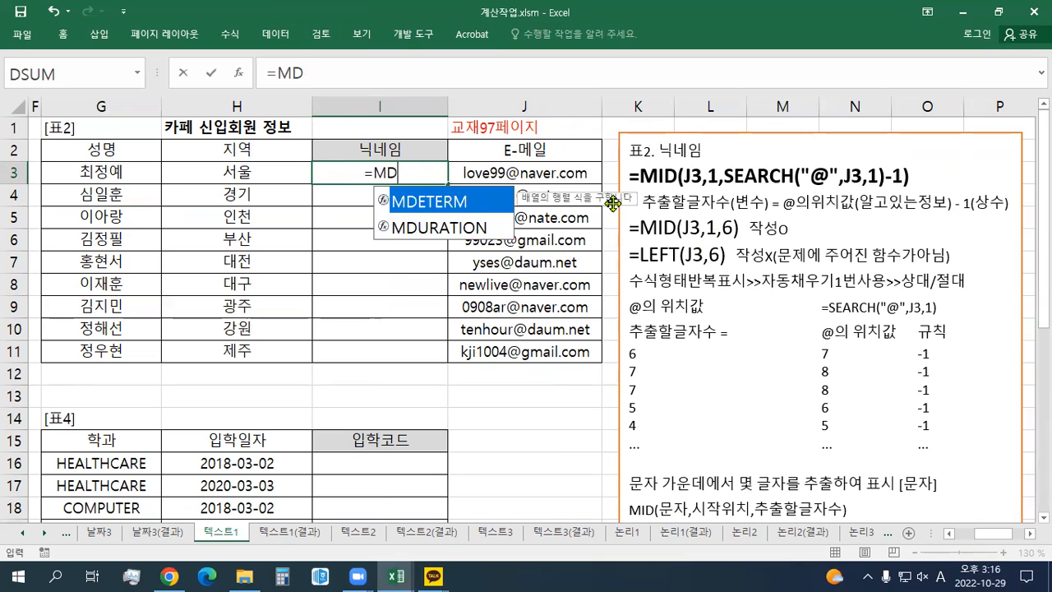
{"action": "type", "text": "ID"}
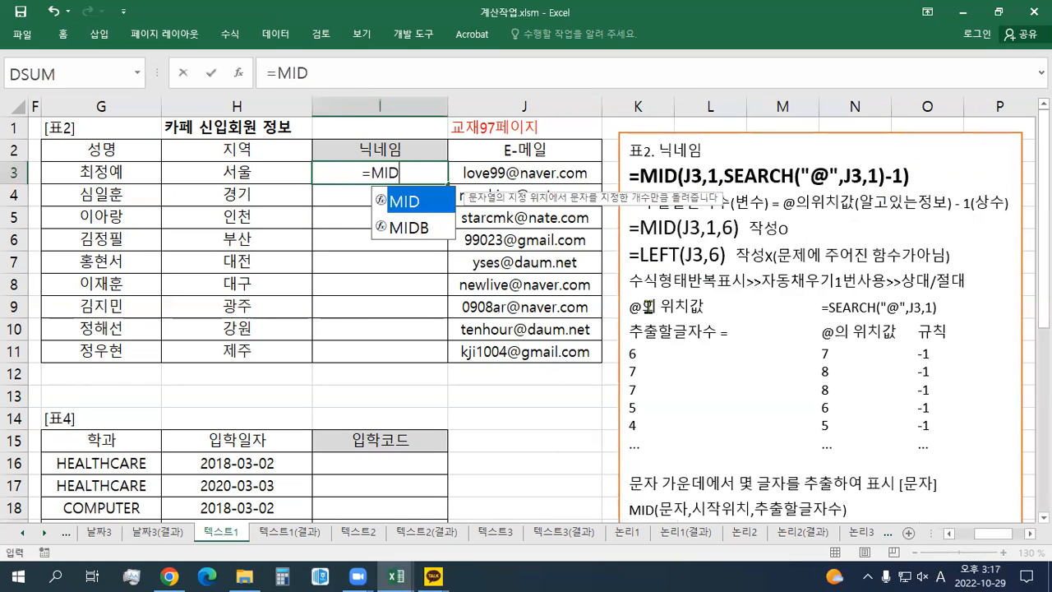
{"action": "type", "text": "("}
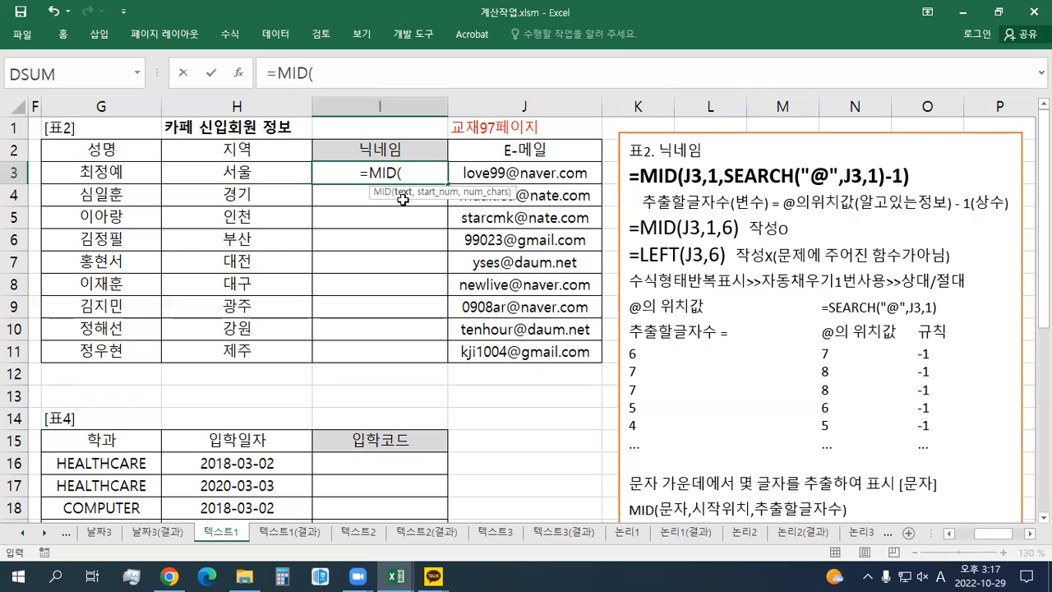
{"action": "left_click", "coordinate": [483, 177]}
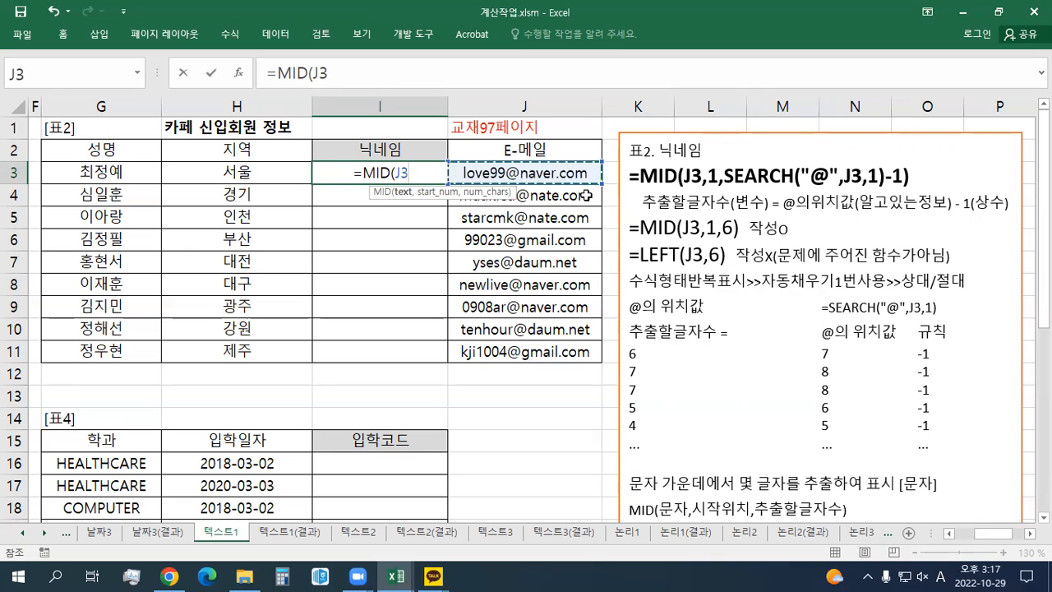
Complete the I3 formula as =MID(J3,1,6), with start position 1 and 6 characters to extract.
{"action": "type", "text": ","}
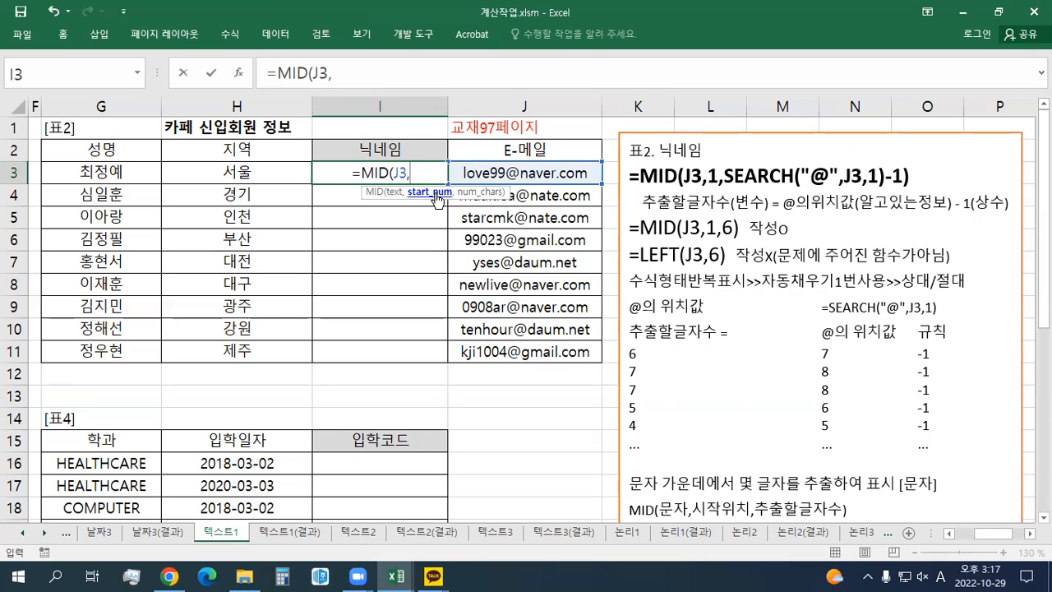
{"action": "type", "text": "1"}
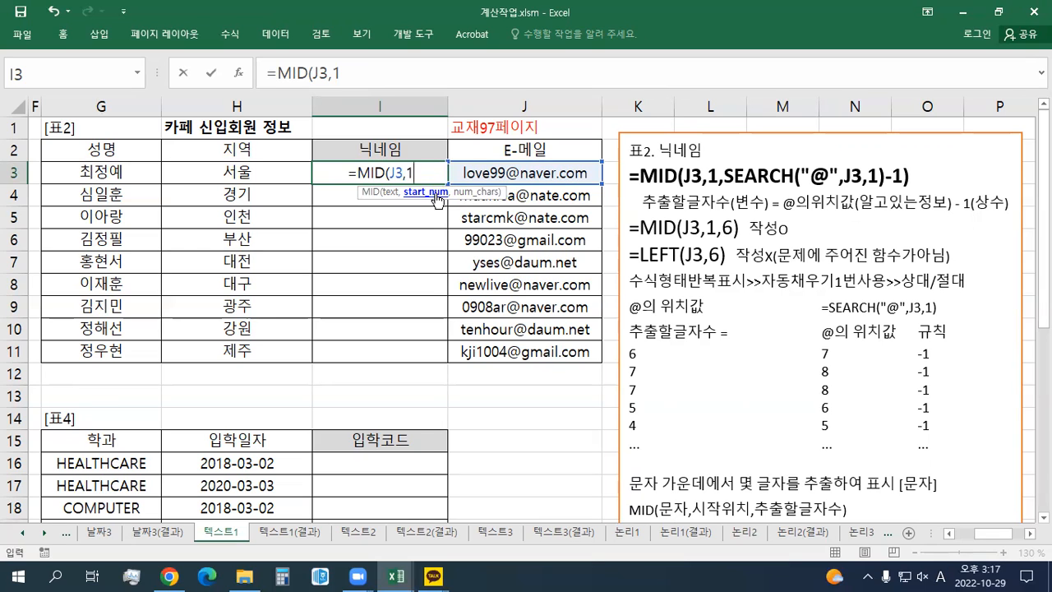
{"action": "type", "text": ","}
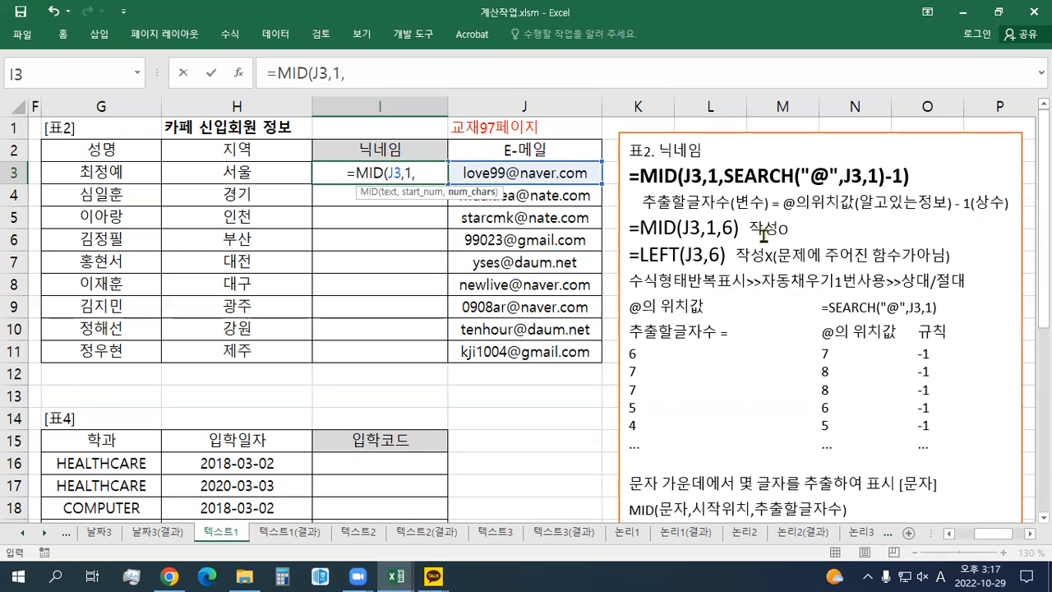
{"action": "type", "text": "6"}
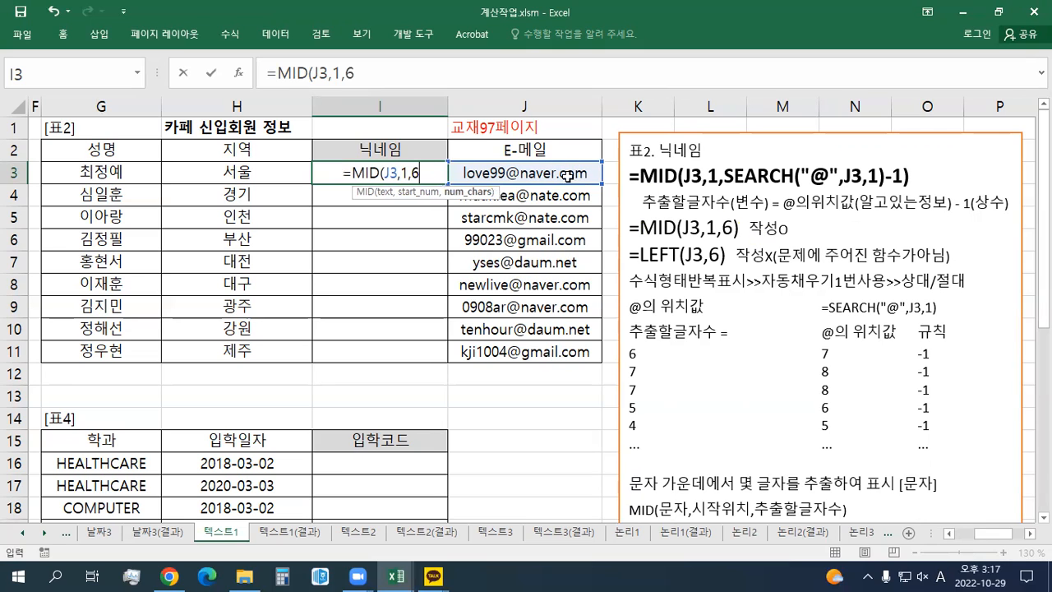
{"action": "type", "text": ")"}
{"action": "key", "text": "Return"}
{"action": "key", "text": "Up"}
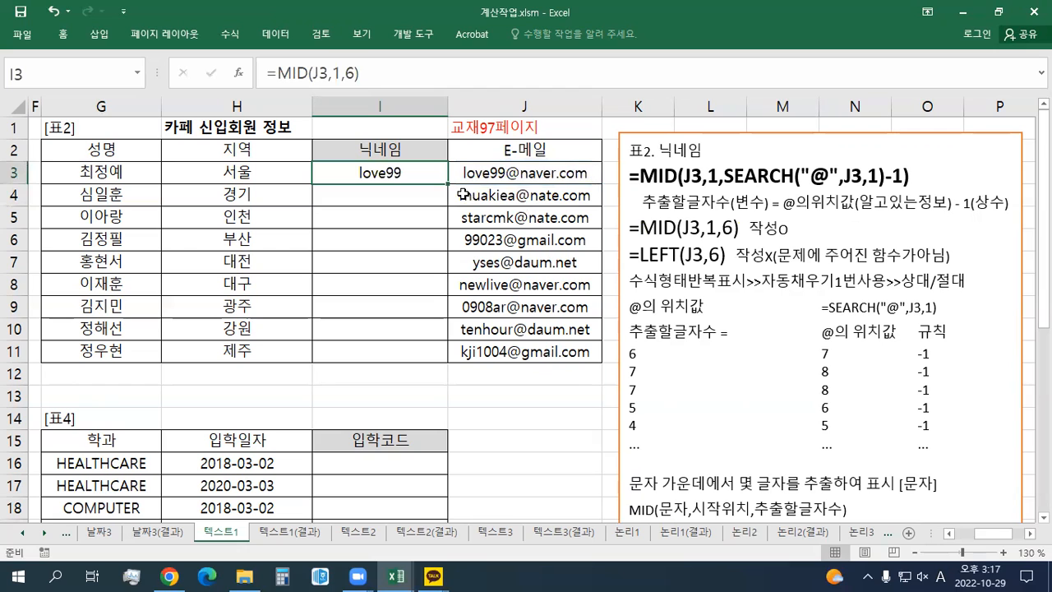
Fill the I3 formula down to I11, and clear the 닉네임 cells I3:I11.
{"action": "left_click_drag", "start_coordinate": [448, 183], "coordinate": [448, 354]}
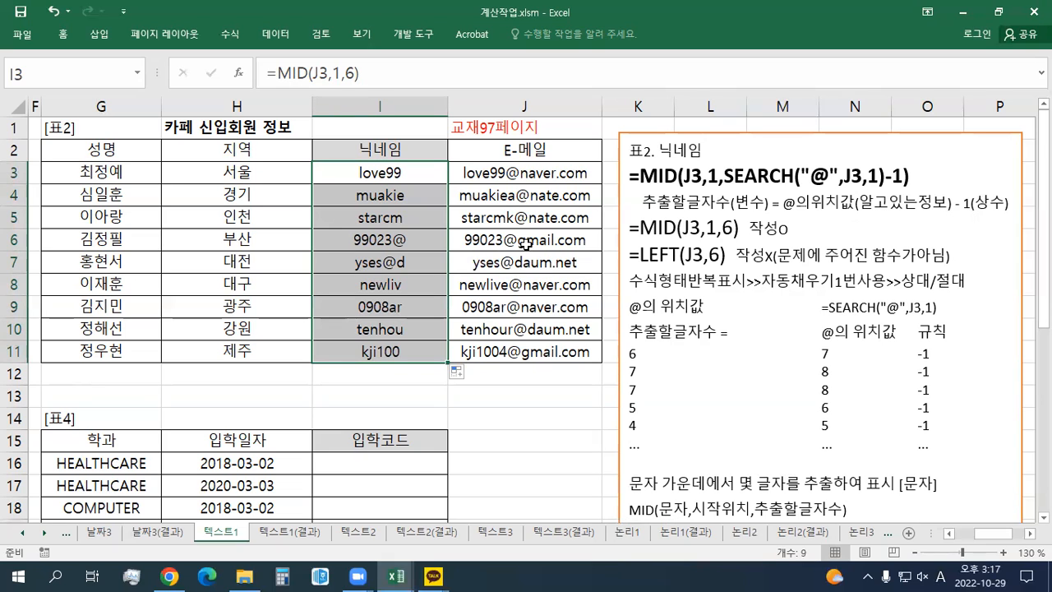
{"action": "left_click", "coordinate": [406, 174]}
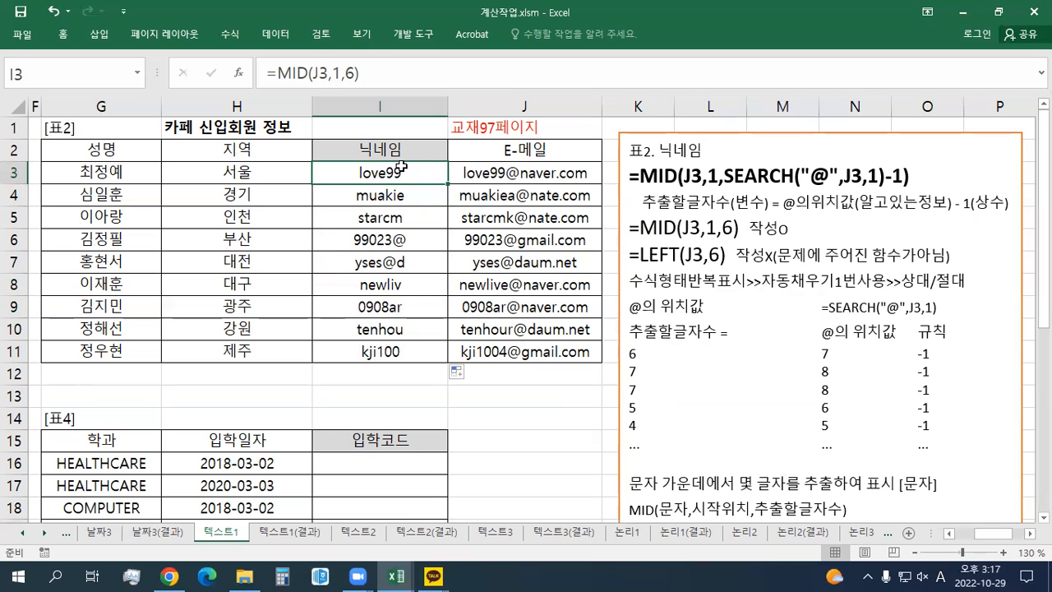
{"action": "left_click_drag", "start_coordinate": [417, 170], "coordinate": [406, 348]}
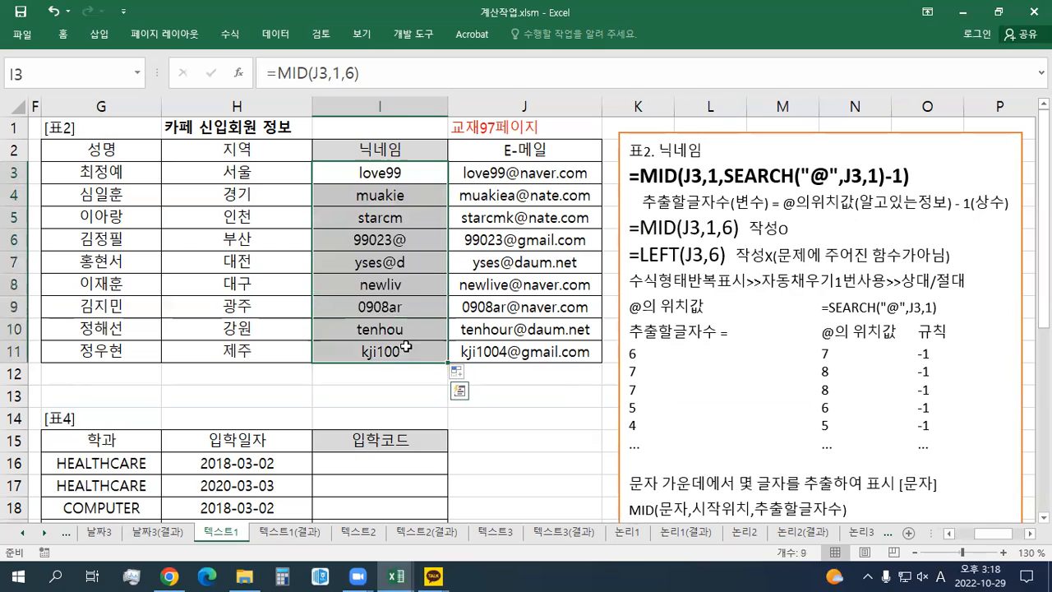
{"action": "key", "text": "Delete"}
Compare the @ positions of the E-메일 entries in J3 to J7 with the extraction lengths in the notes.
{"action": "left_click", "coordinate": [497, 152]}
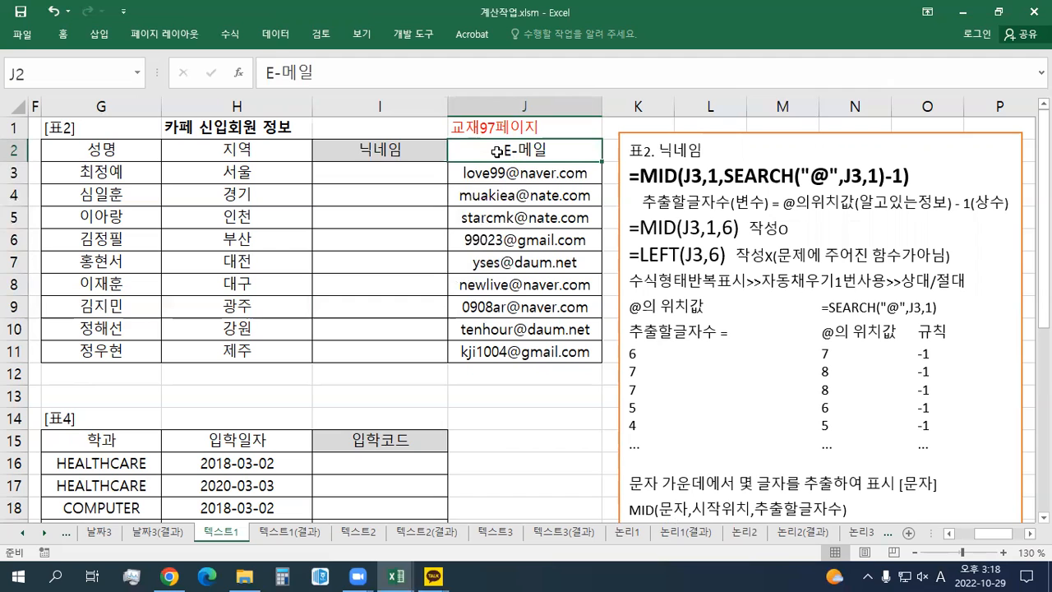
{"action": "left_click_drag", "start_coordinate": [503, 174], "coordinate": [521, 354]}
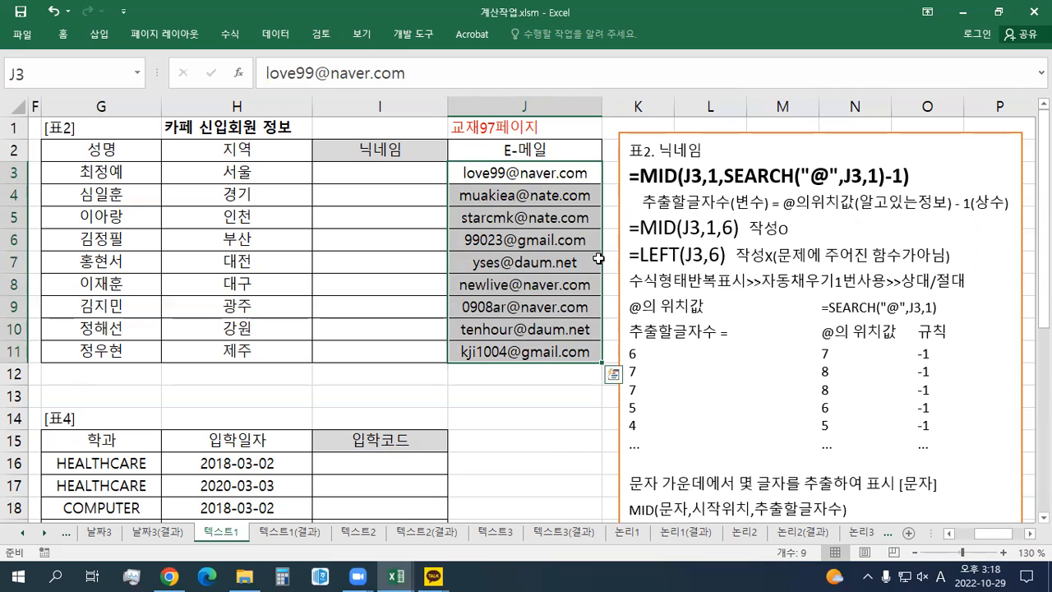
{"action": "left_click", "coordinate": [532, 171]}
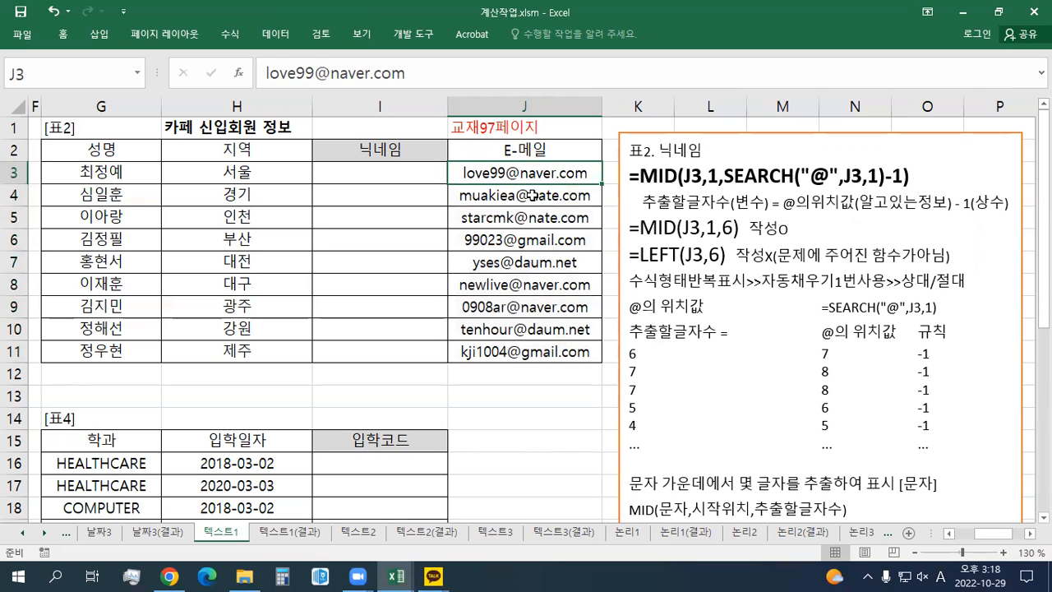
{"action": "left_click", "coordinate": [534, 196]}
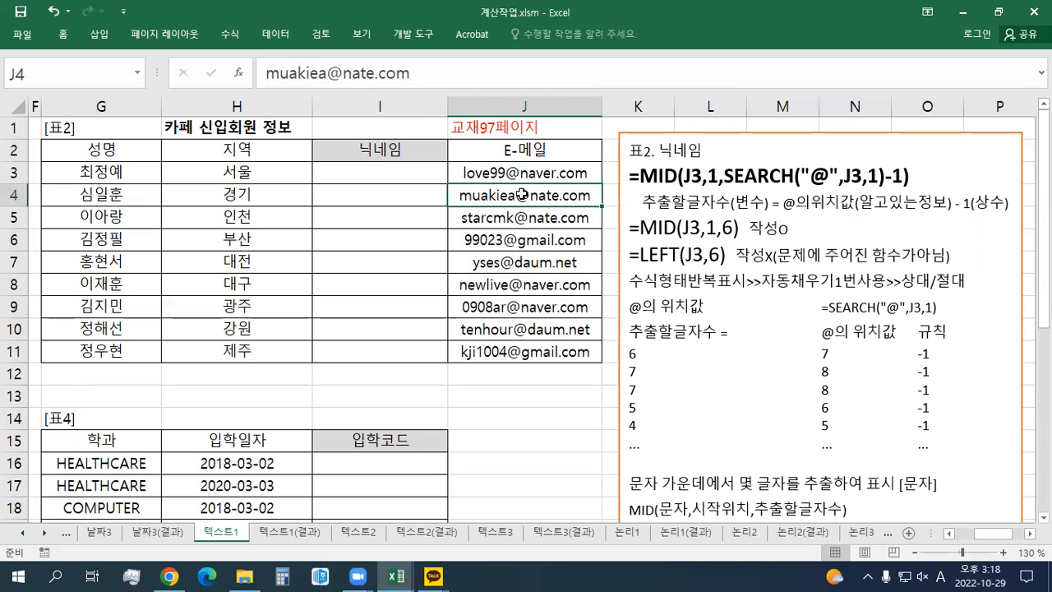
{"action": "left_click", "coordinate": [519, 217]}
{"action": "left_click", "coordinate": [522, 240]}
{"action": "left_click", "coordinate": [518, 263]}
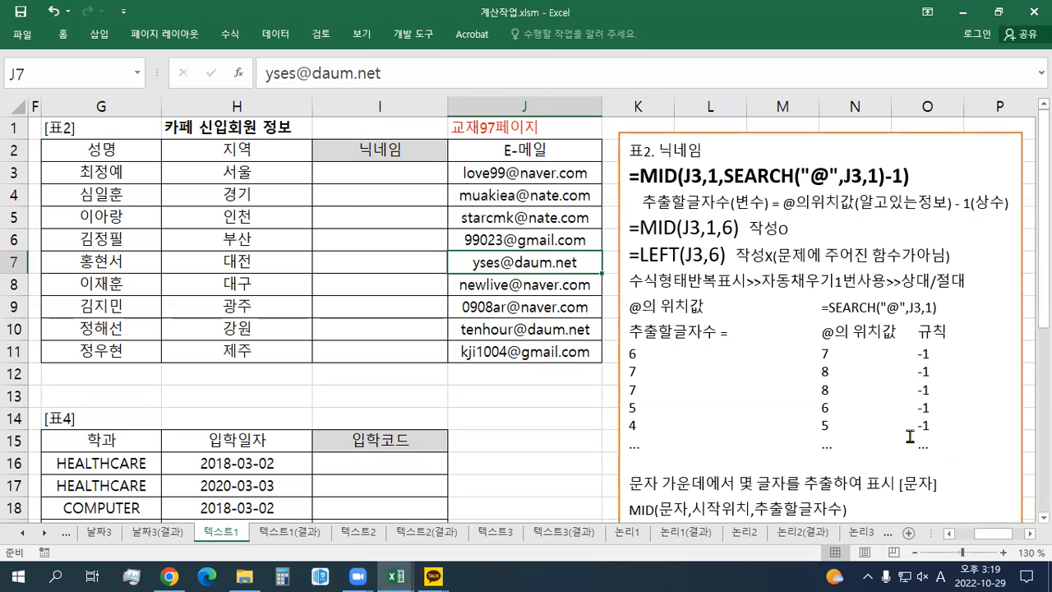
Begin a MID formula in 닉네임 cell I3 with J3 as its text and 1 as its start position.
{"action": "left_click", "coordinate": [333, 171]}
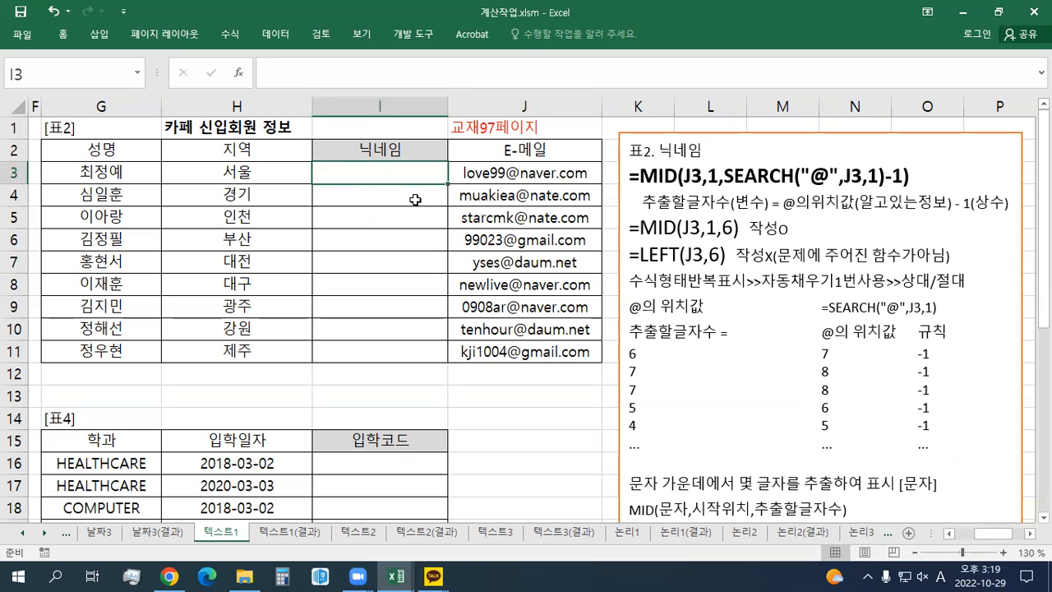
{"action": "type", "text": "=MID("}
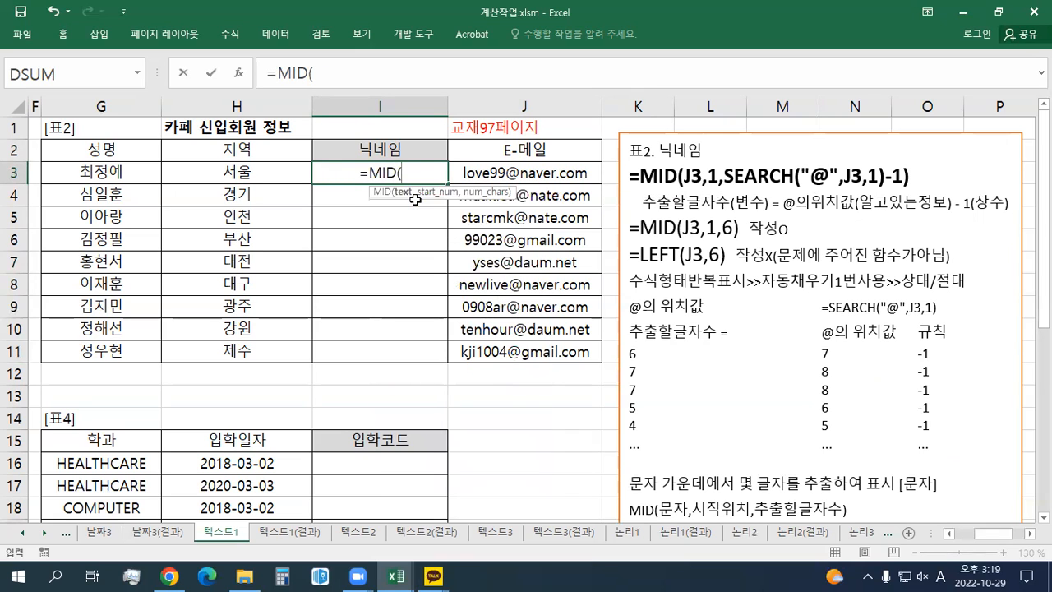
{"action": "left_click", "coordinate": [262, 175]}
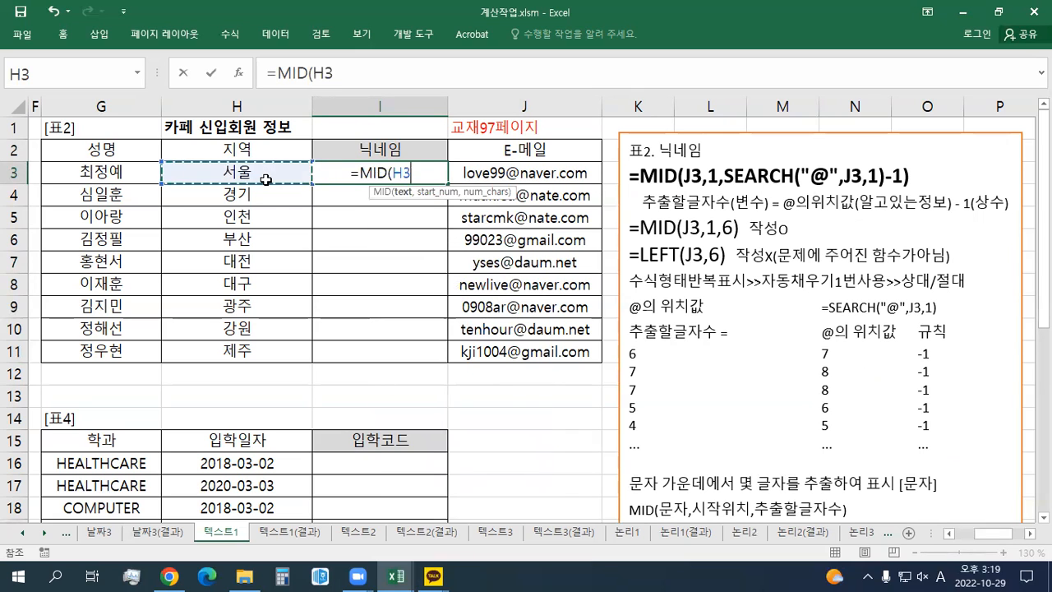
{"action": "left_click", "coordinate": [475, 176]}
{"action": "type", "text": ","}
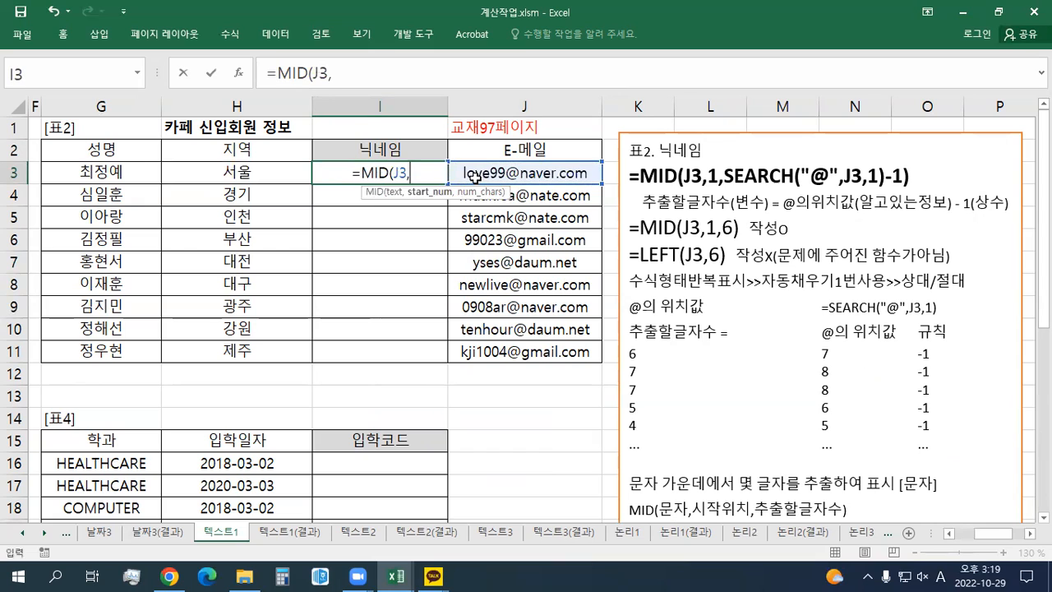
{"action": "type", "text": "1"}
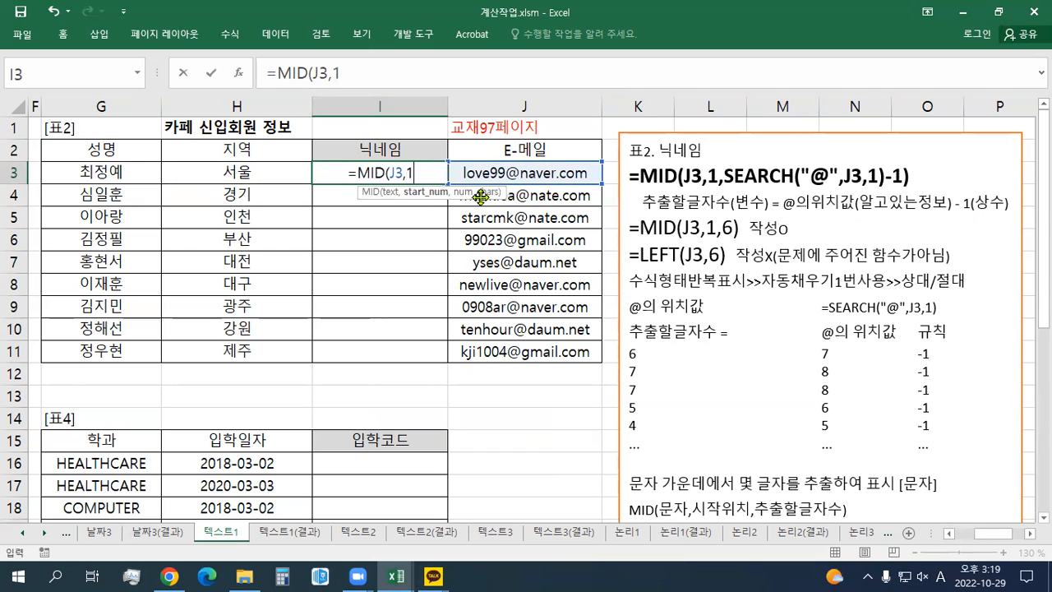
{"action": "type", "text": ","}
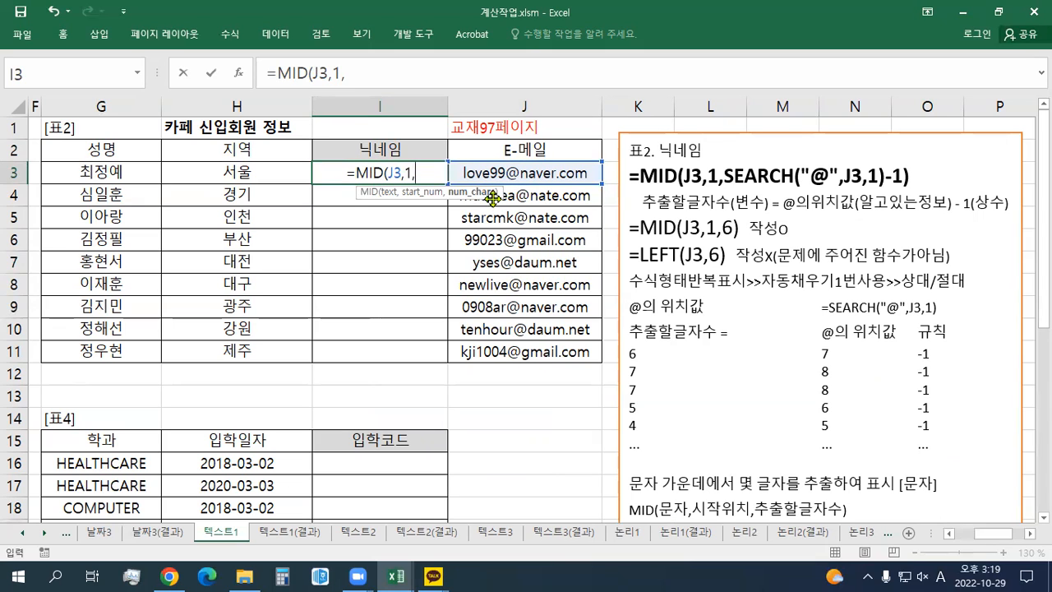
Nest a SEARCH function as the MID character count, with "@" as the text to find.
{"action": "type", "text": "SERA"}
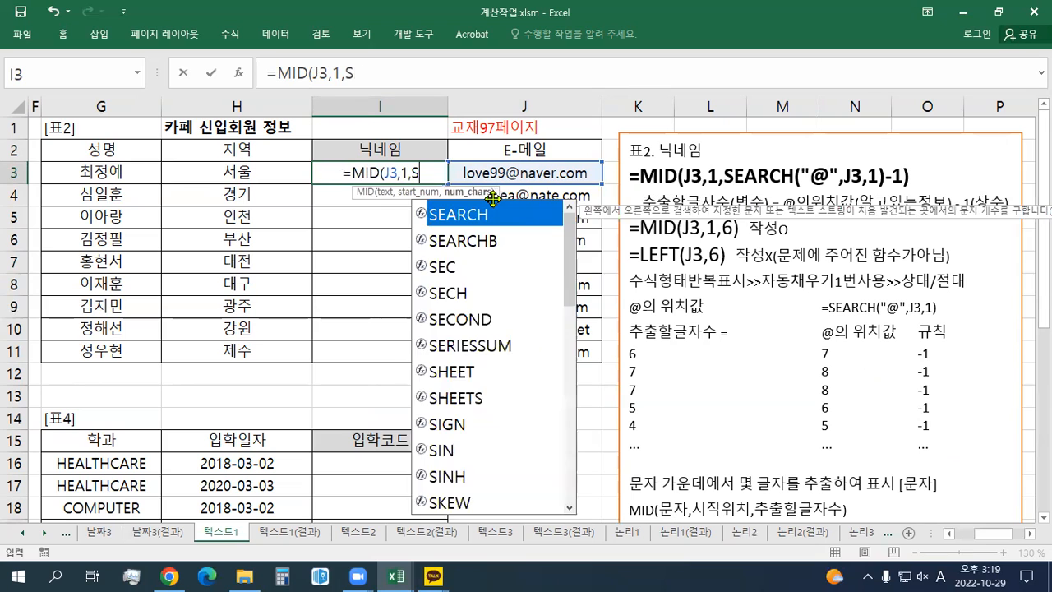
{"action": "key", "text": "BackSpace"}
{"action": "key", "text": "BackSpace"}
{"action": "type", "text": "AR"}
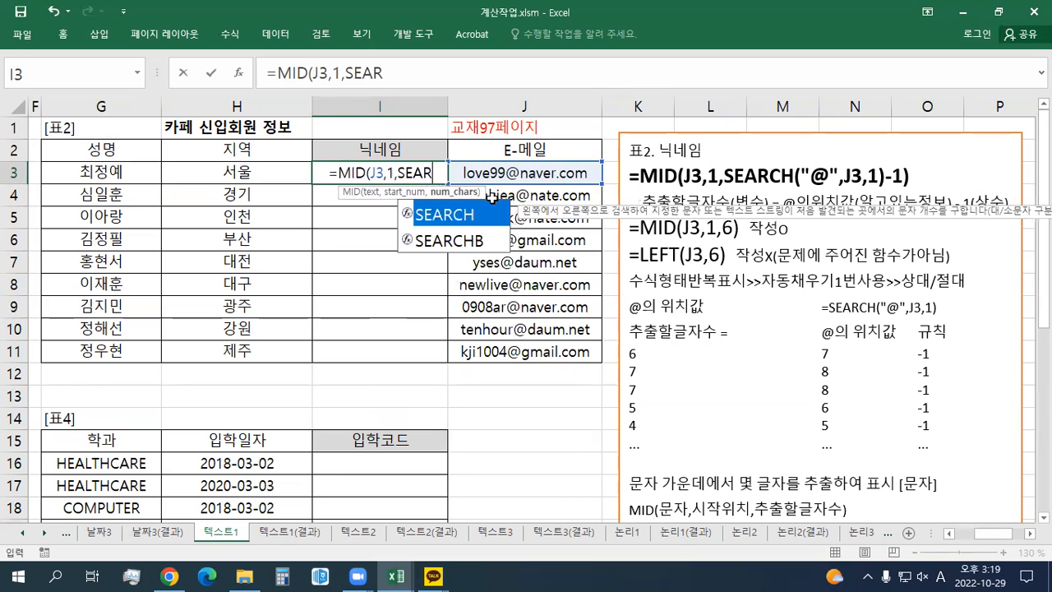
{"action": "type", "text": "CH("}
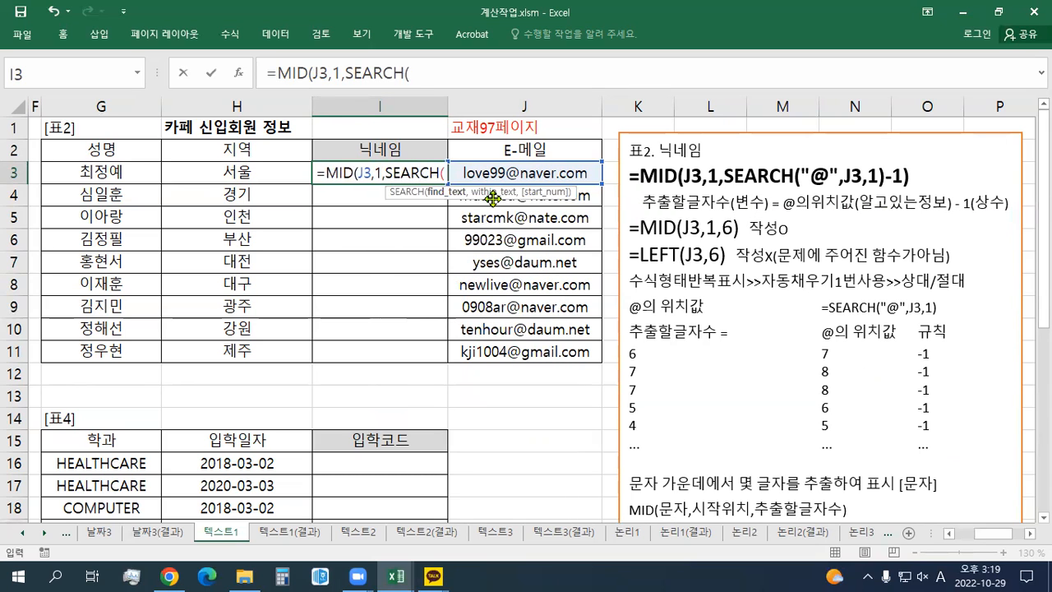
{"action": "type", "text": "\"A"}
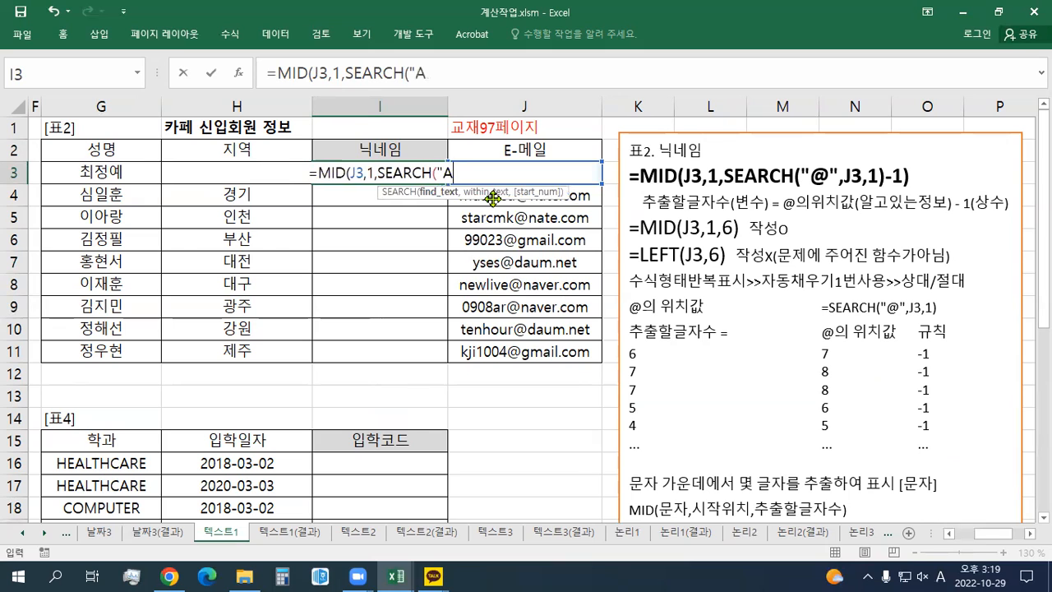
{"action": "key", "text": "BackSpace"}
{"action": "type", "text": "@"}
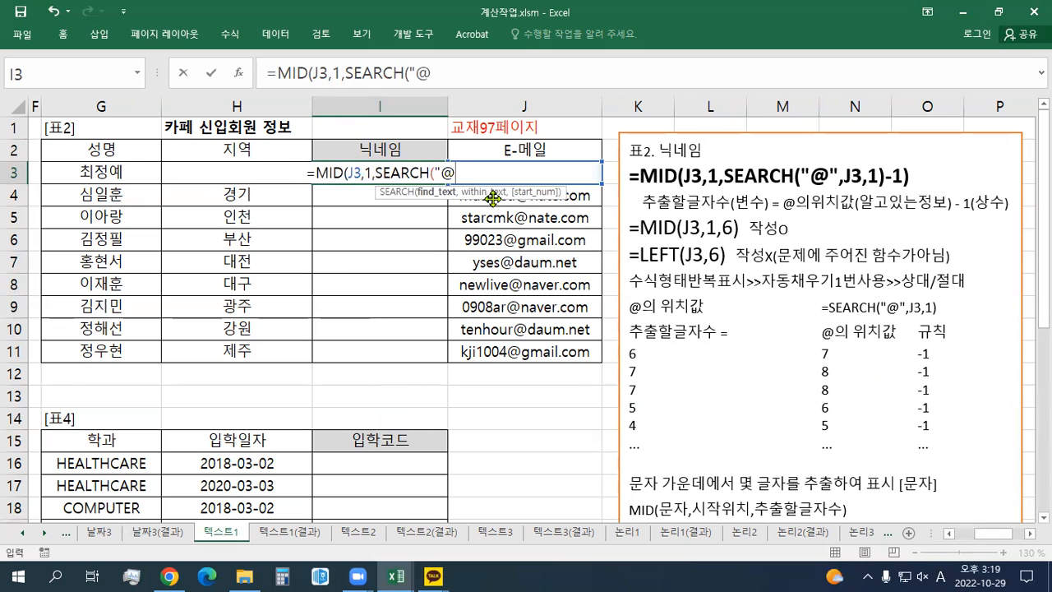
{"action": "type", "text": "\","}
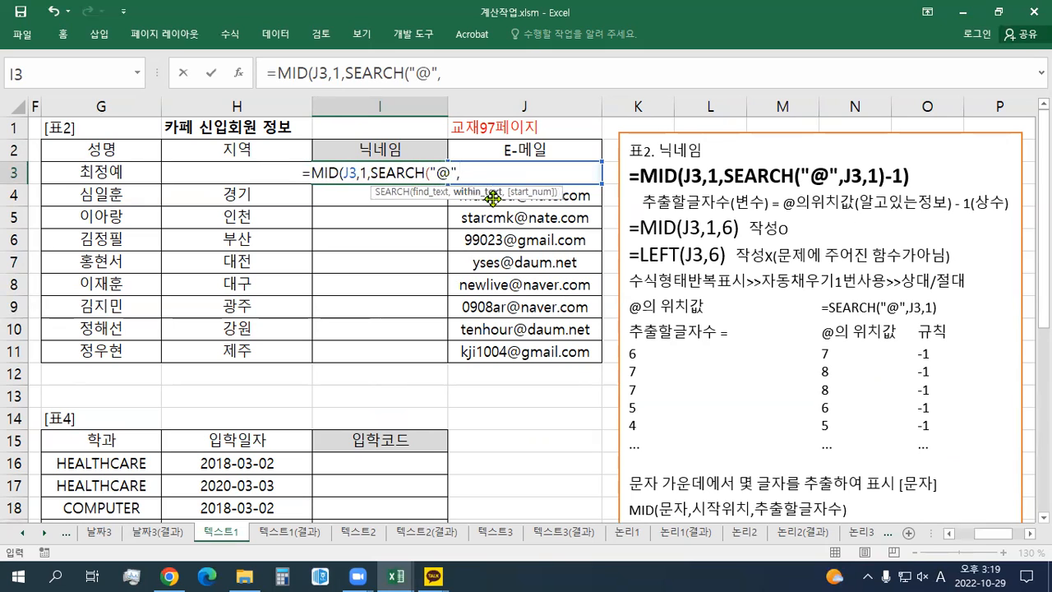
{"action": "key", "text": "BackSpace"}
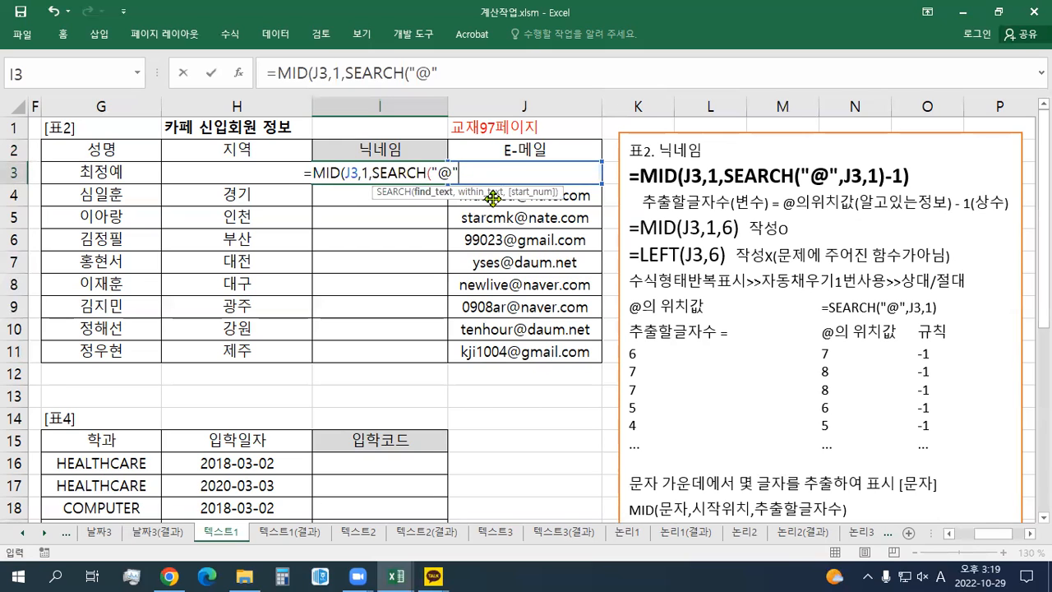
Complete the I3 formula as =MID(J3,1,SEARCH("@",J3,1)), searching J3 from position 1.
{"action": "type", "text": ","}
{"action": "left_click", "coordinate": [527, 153]}
{"action": "key", "text": "Down"}
{"action": "type", "text": ","}
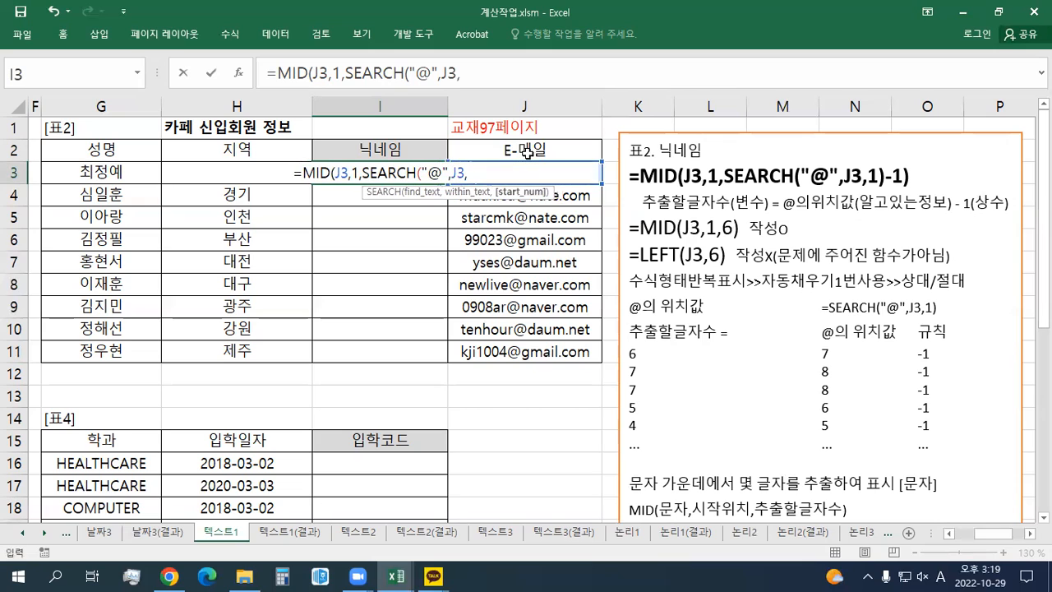
{"action": "type", "text": "1"}
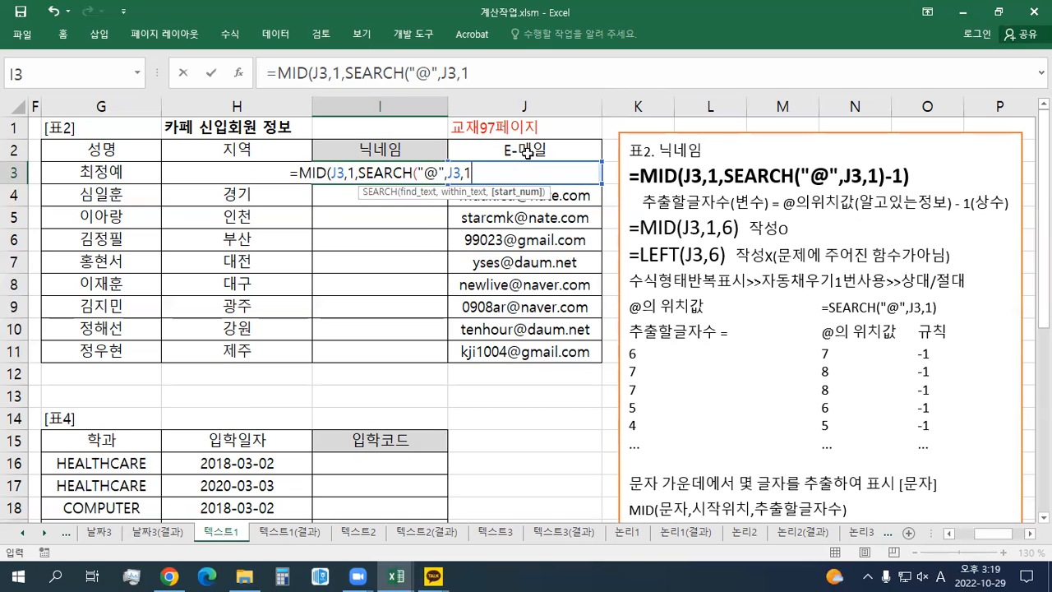
{"action": "type", "text": ")"}
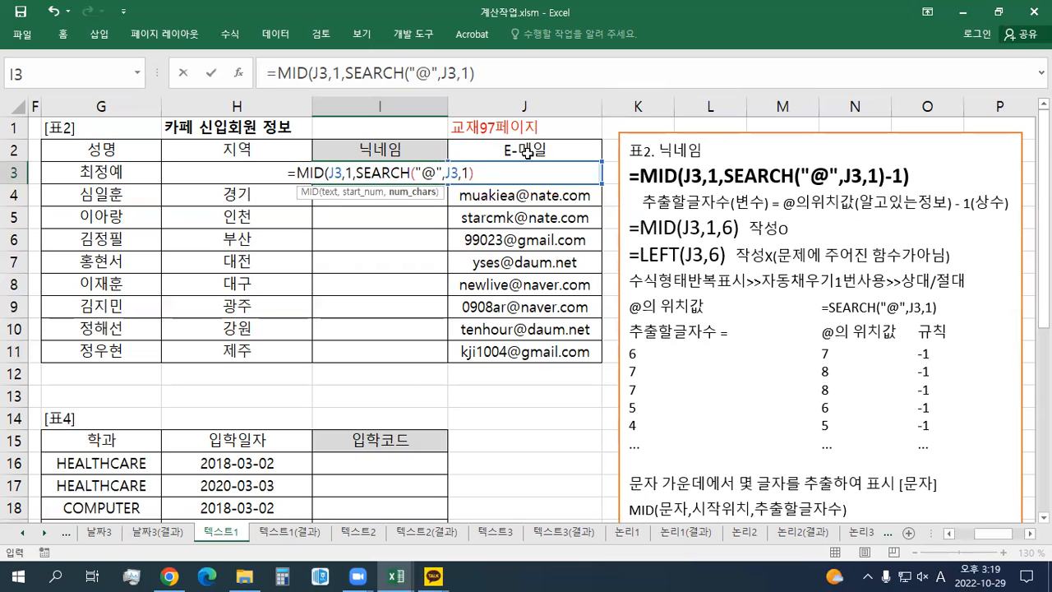
{"action": "type", "text": ")"}
{"action": "key", "text": "Return"}
{"action": "key", "text": "Up"}
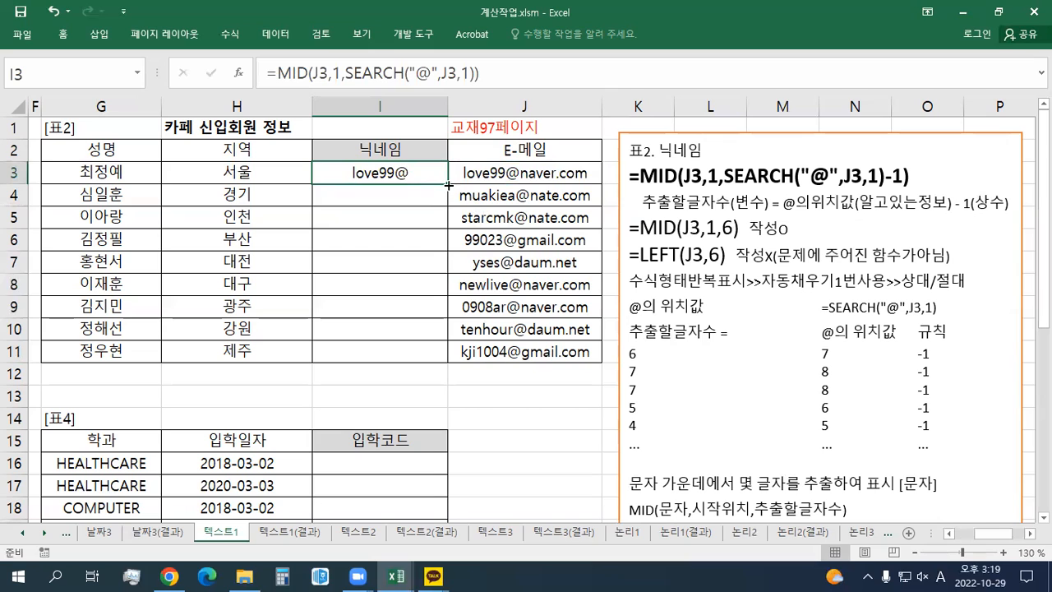
Fill the I3 formula down the 닉네임 column to I11.
{"action": "left_click_drag", "start_coordinate": [449, 186], "coordinate": [450, 251]}
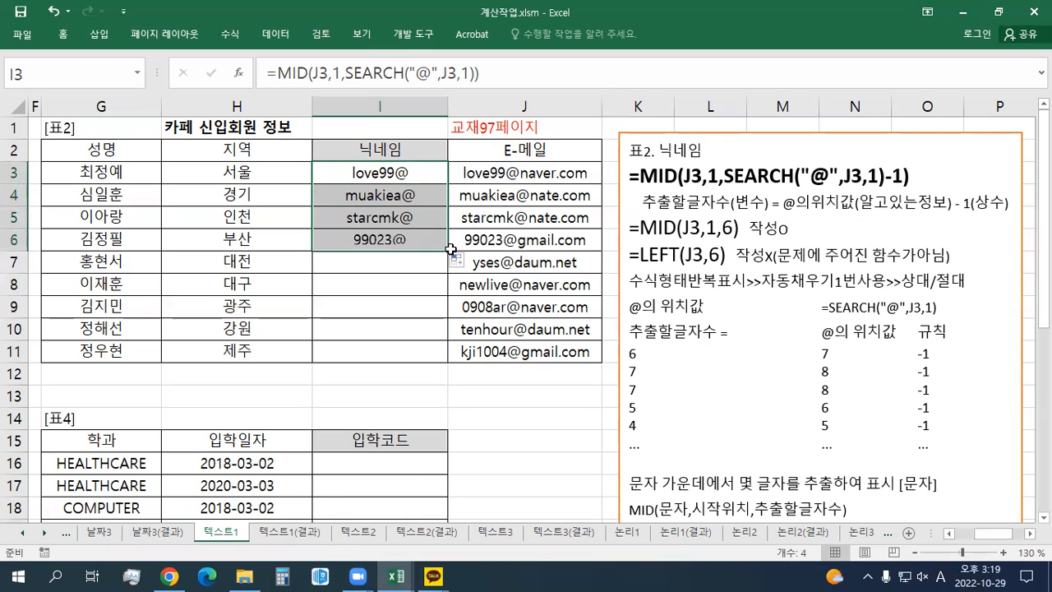
{"action": "left_click", "coordinate": [454, 258]}
{"action": "left_click", "coordinate": [448, 248]}
{"action": "double_click", "coordinate": [448, 248]}
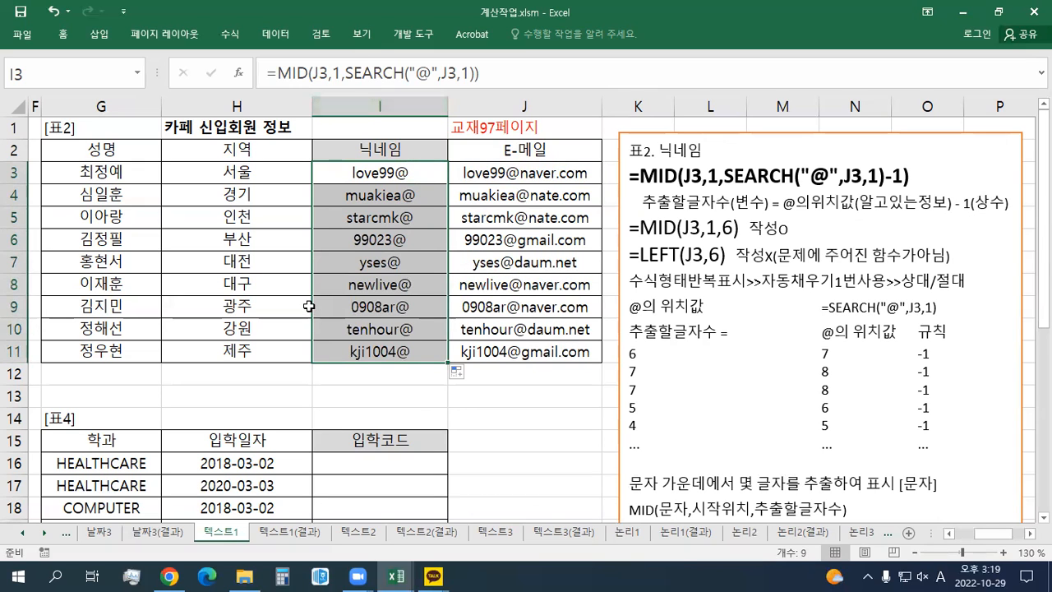
Change the I3 formula to =MID(J3,1,SEARCH("@",J3,1)-1) and fill it down to I11.
{"action": "left_click", "coordinate": [394, 169]}
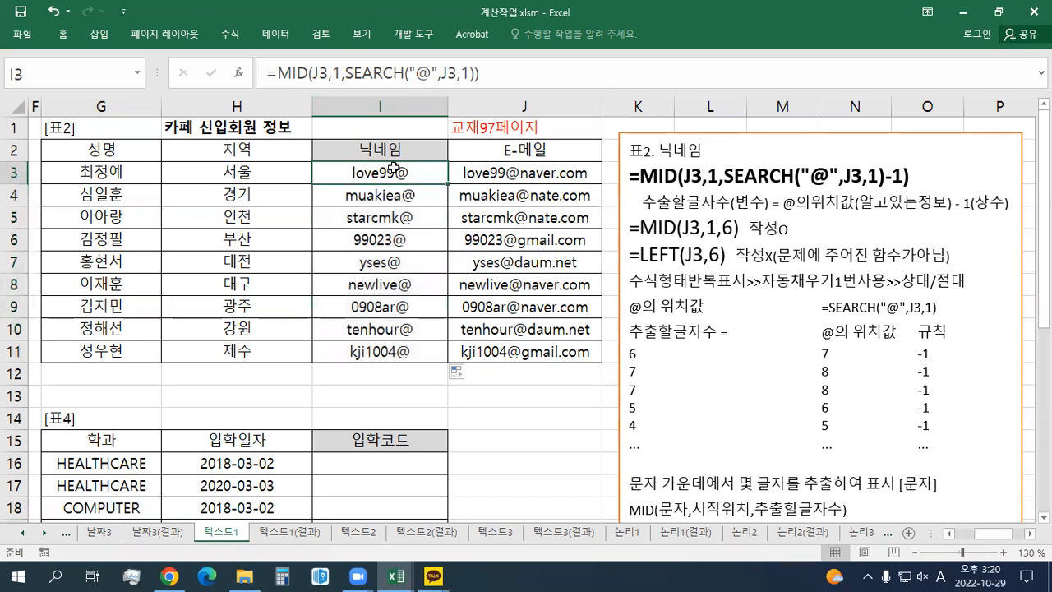
{"action": "double_click", "coordinate": [417, 172]}
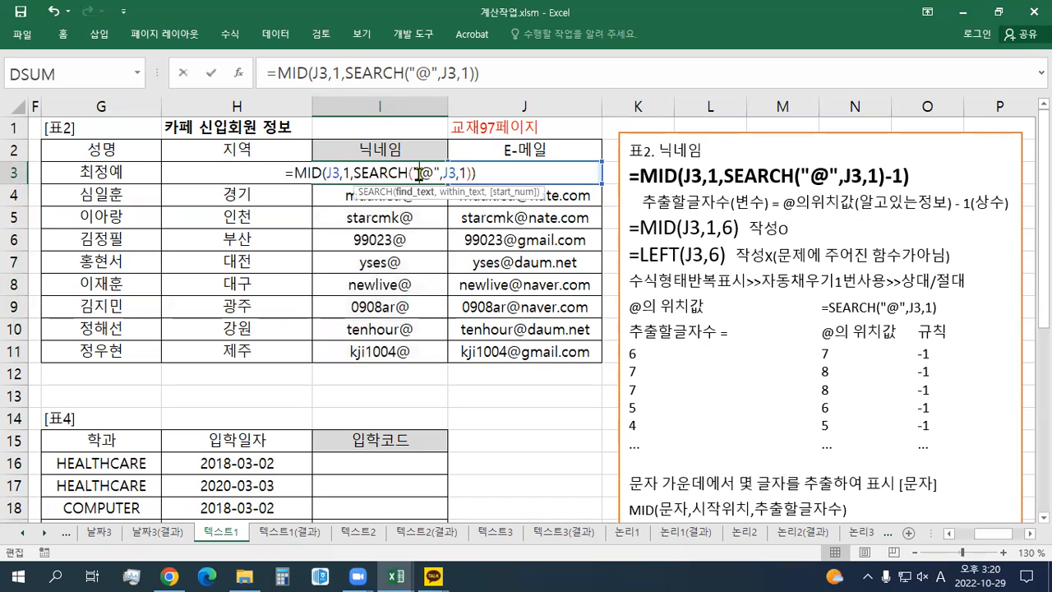
{"action": "left_click", "coordinate": [471, 173]}
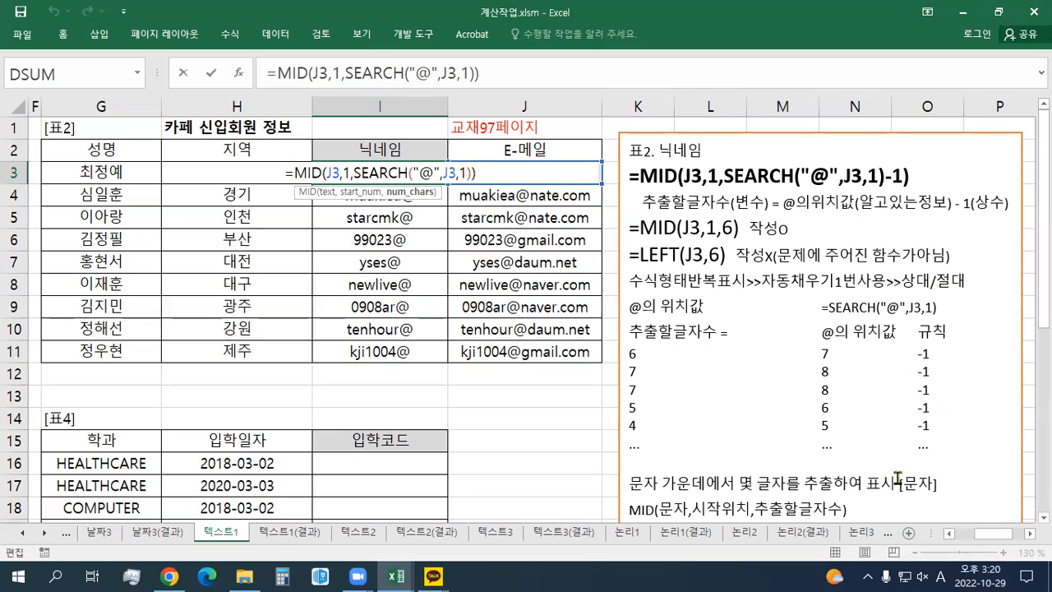
{"action": "type", "text": "-1"}
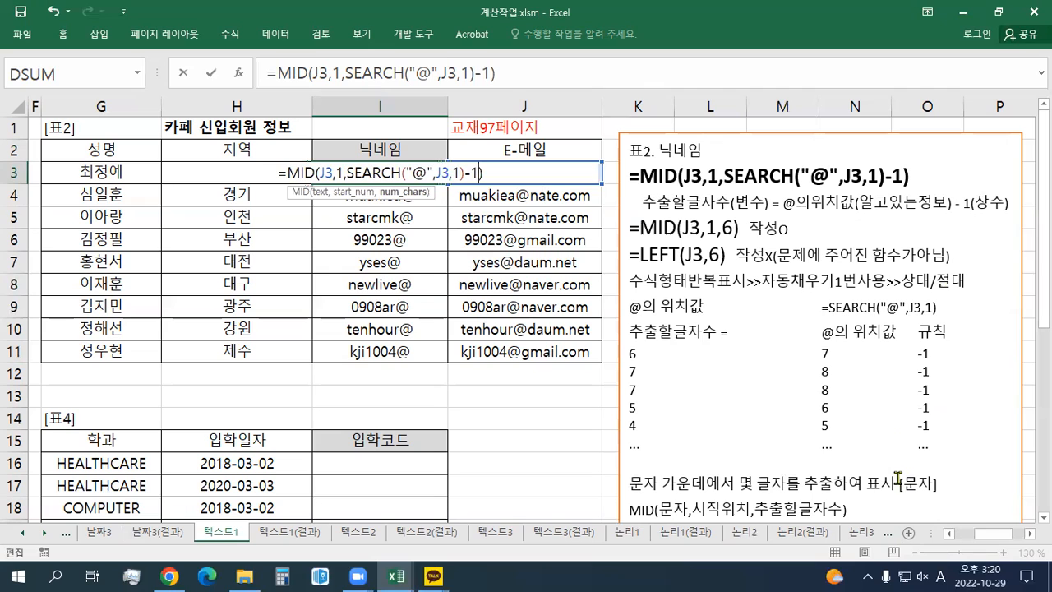
{"action": "key", "text": "Return"}
{"action": "left_click", "coordinate": [426, 170]}
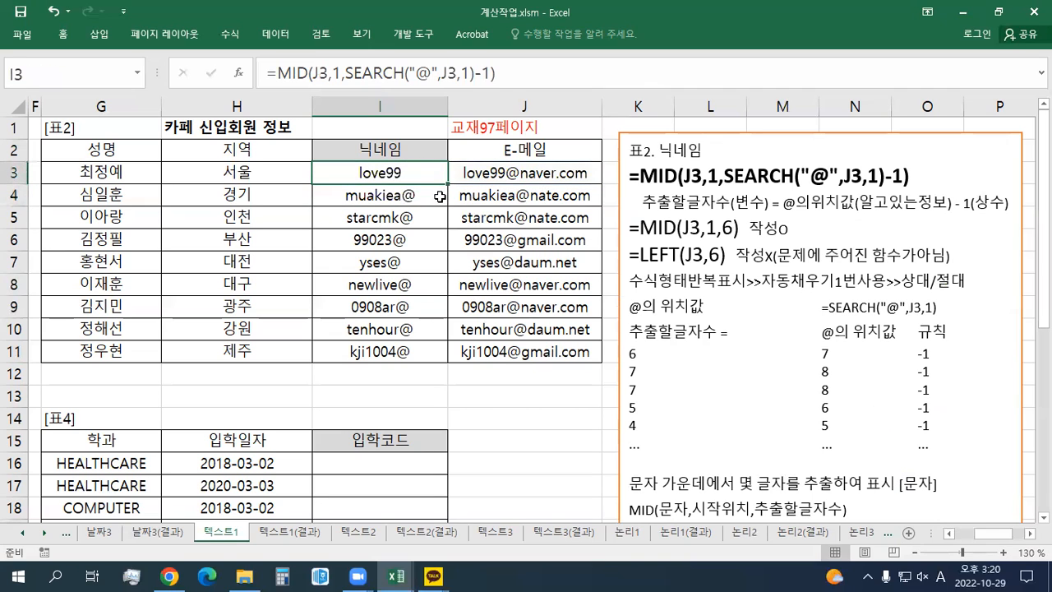
{"action": "left_click_drag", "start_coordinate": [449, 184], "coordinate": [450, 357]}
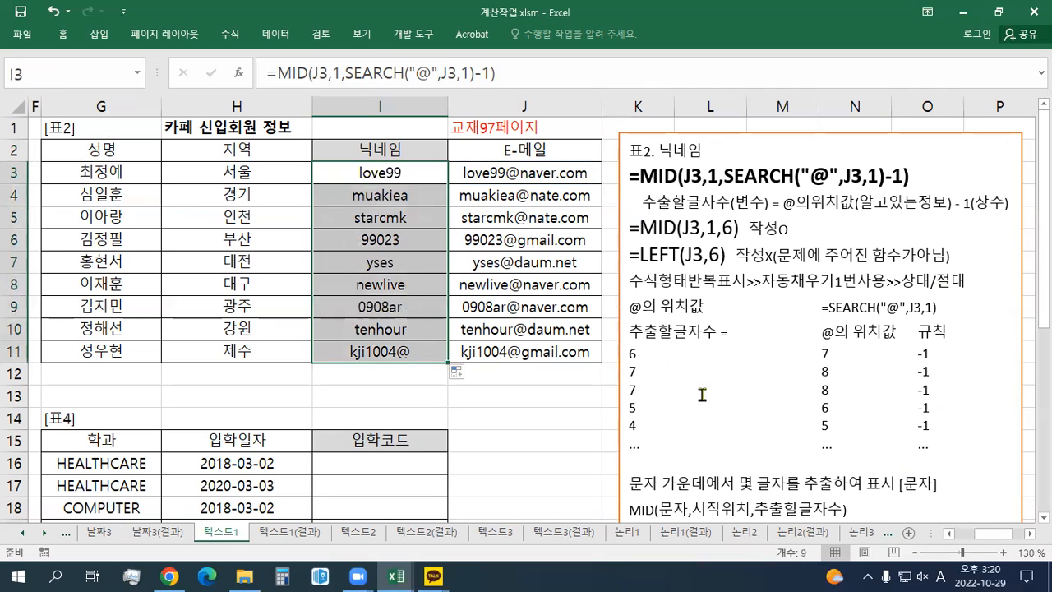
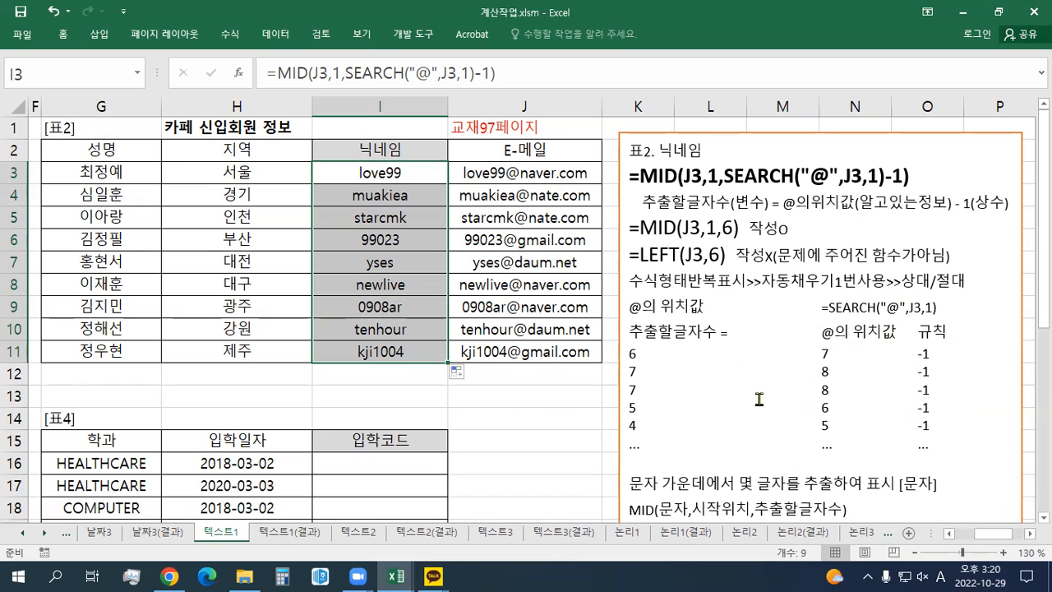
Compare the MID and SEARCH formula in the 표2 notes with the =LEFT(J3,6) alternative.
{"action": "left_click", "coordinate": [398, 169]}
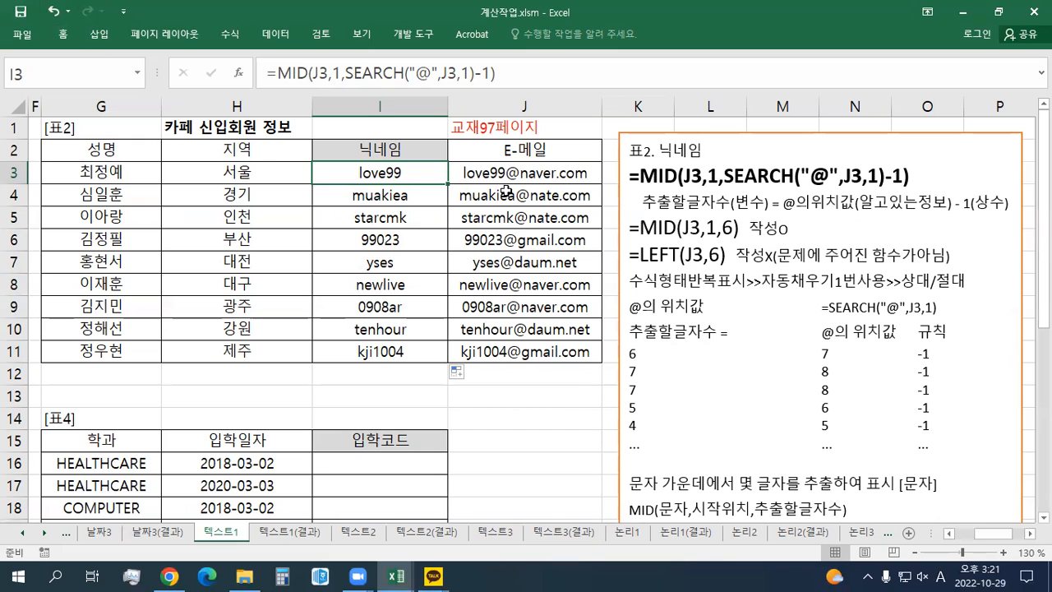
{"action": "left_click_drag", "start_coordinate": [631, 175], "coordinate": [918, 176]}
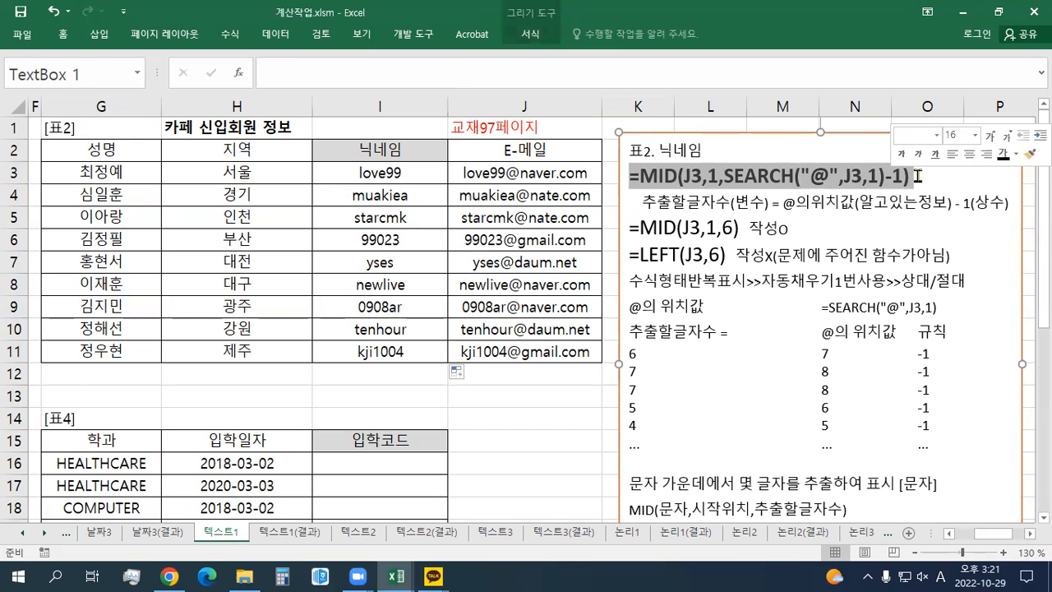
{"action": "left_click", "coordinate": [918, 175]}
{"action": "left_click", "coordinate": [745, 258]}
{"action": "key", "text": "Left"}
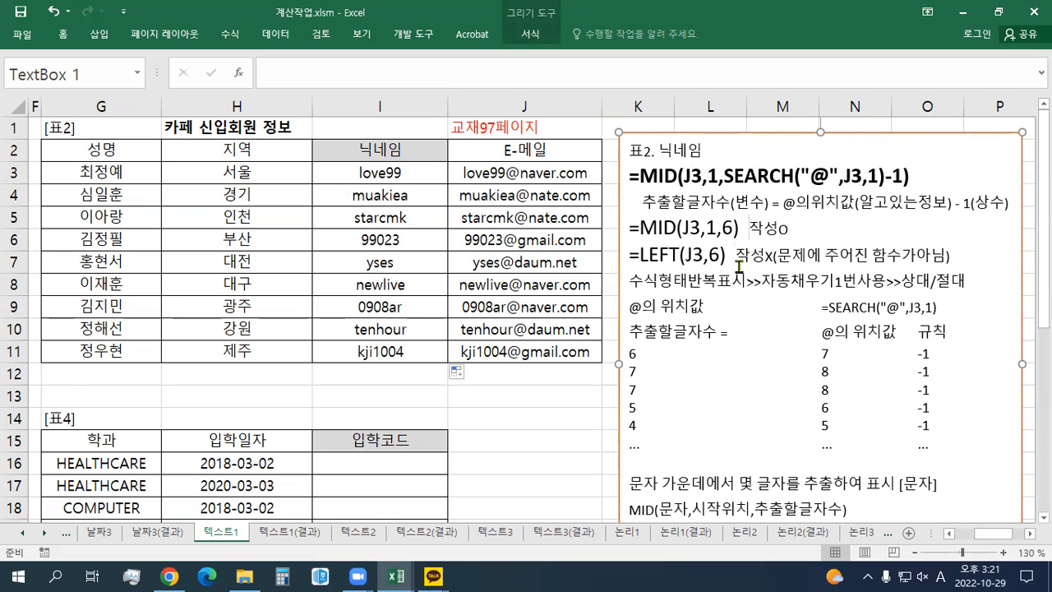
{"action": "left_click_drag", "start_coordinate": [642, 175], "coordinate": [744, 176]}
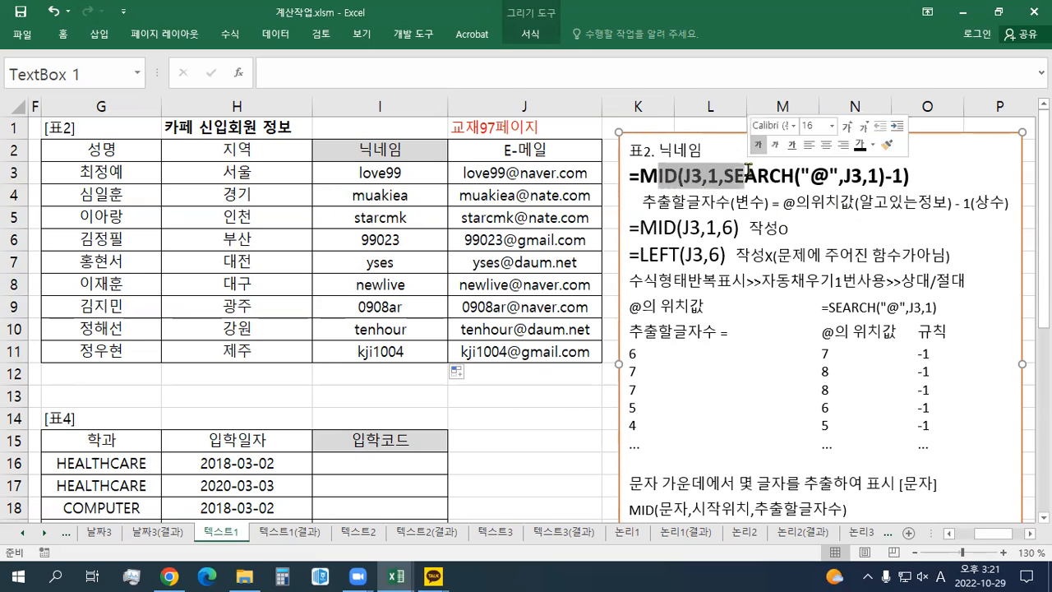
{"action": "left_click", "coordinate": [647, 256]}
{"action": "double_click", "coordinate": [705, 256]}
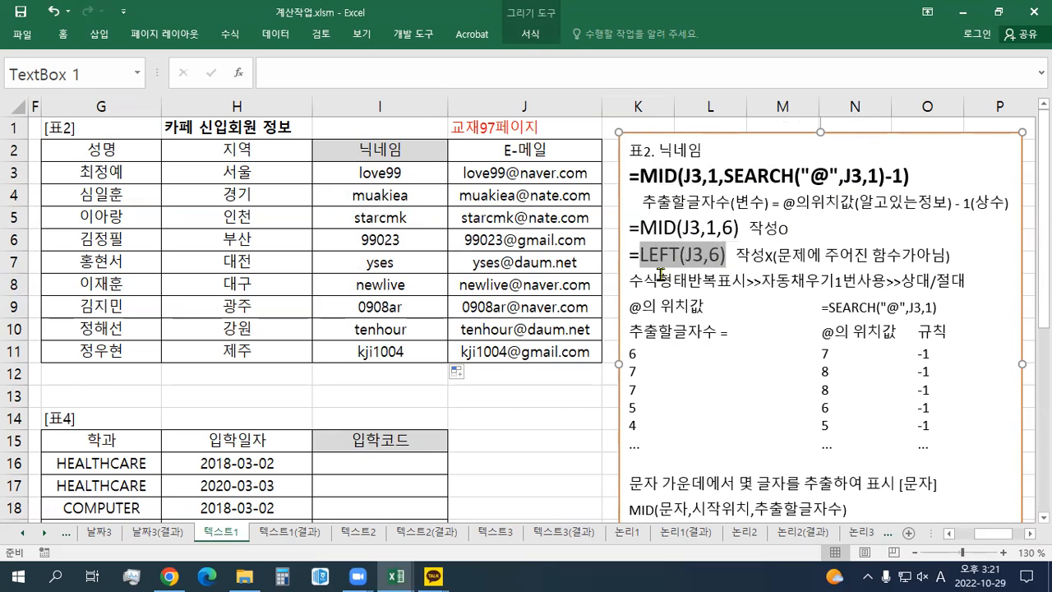
{"action": "left_click", "coordinate": [654, 279]}
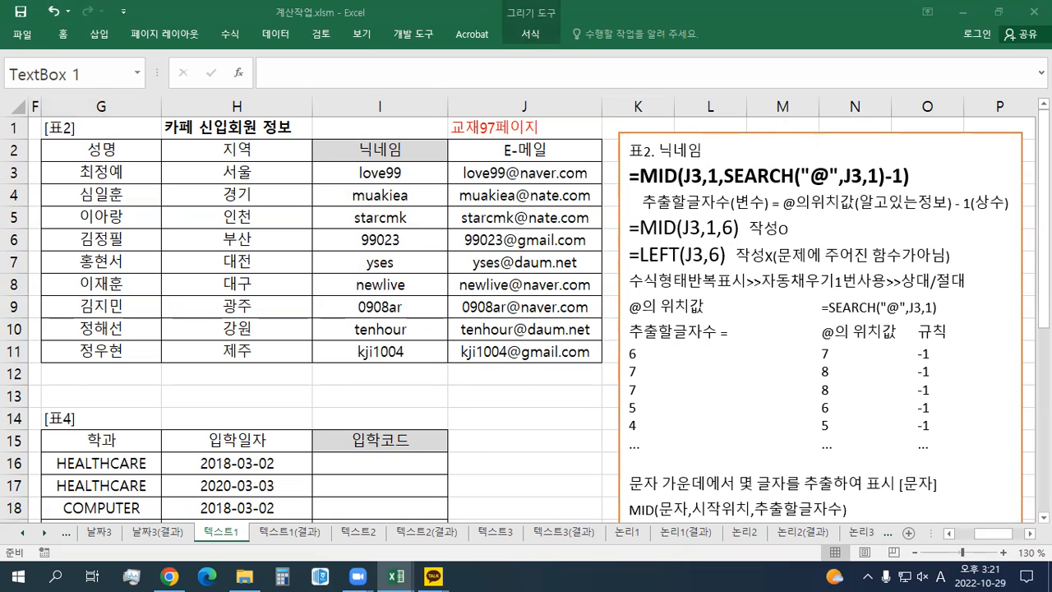
Restore the workbook window to a smaller size and go back to the 날짜2 sheet.
{"action": "left_click", "coordinate": [998, 11]}
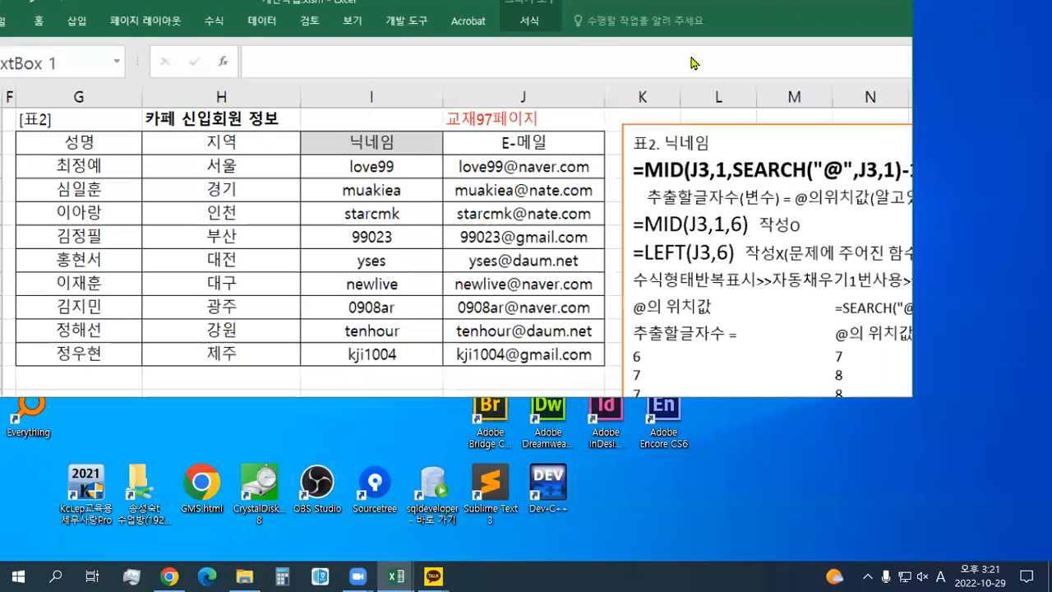
{"action": "left_click", "coordinate": [121, 374]}
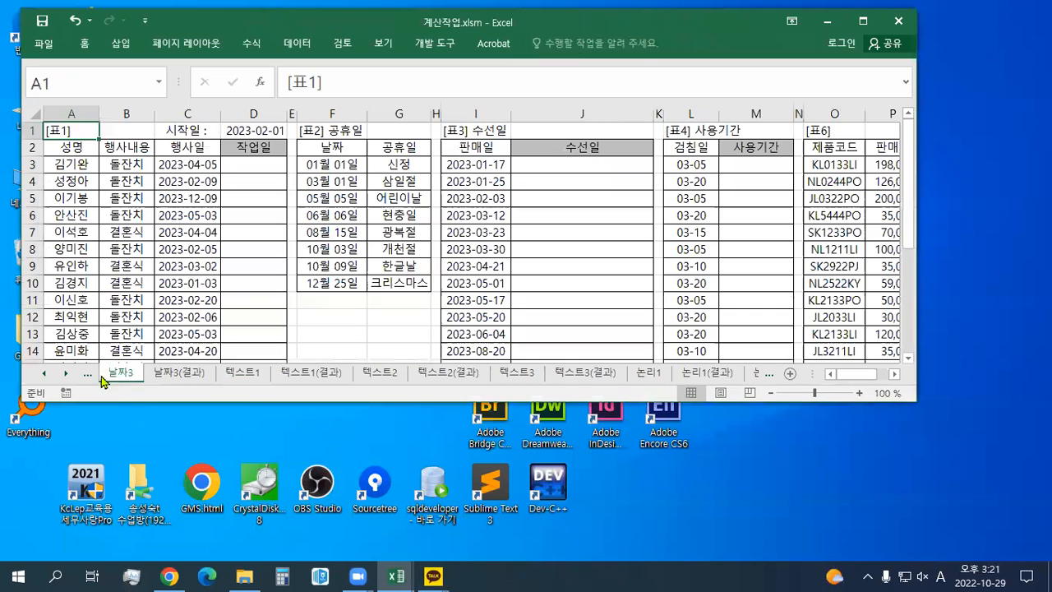
{"action": "left_click", "coordinate": [46, 374]}
{"action": "left_click", "coordinate": [46, 374]}
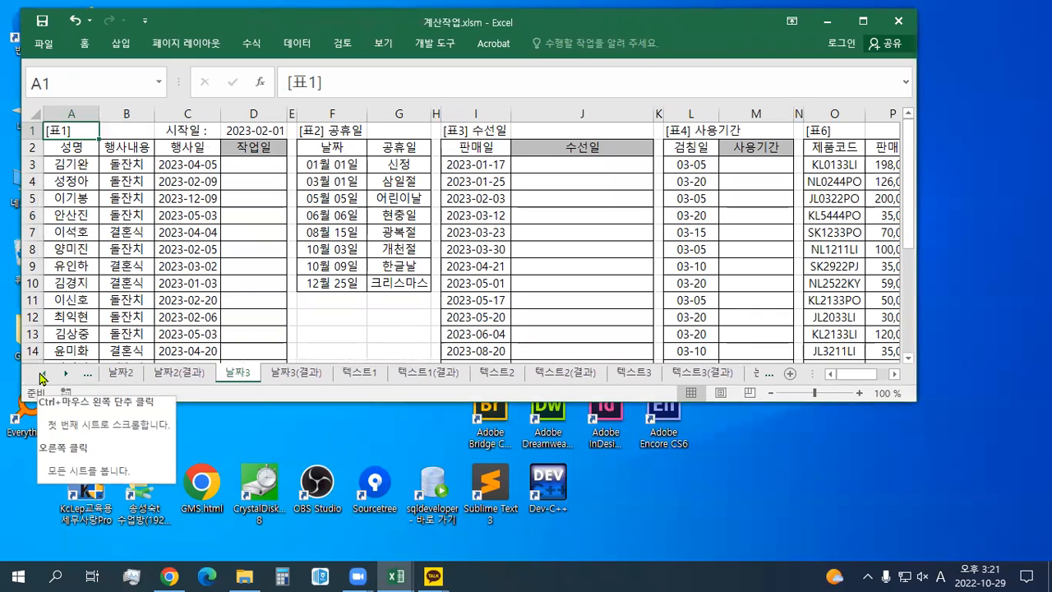
{"action": "left_click", "coordinate": [121, 376]}
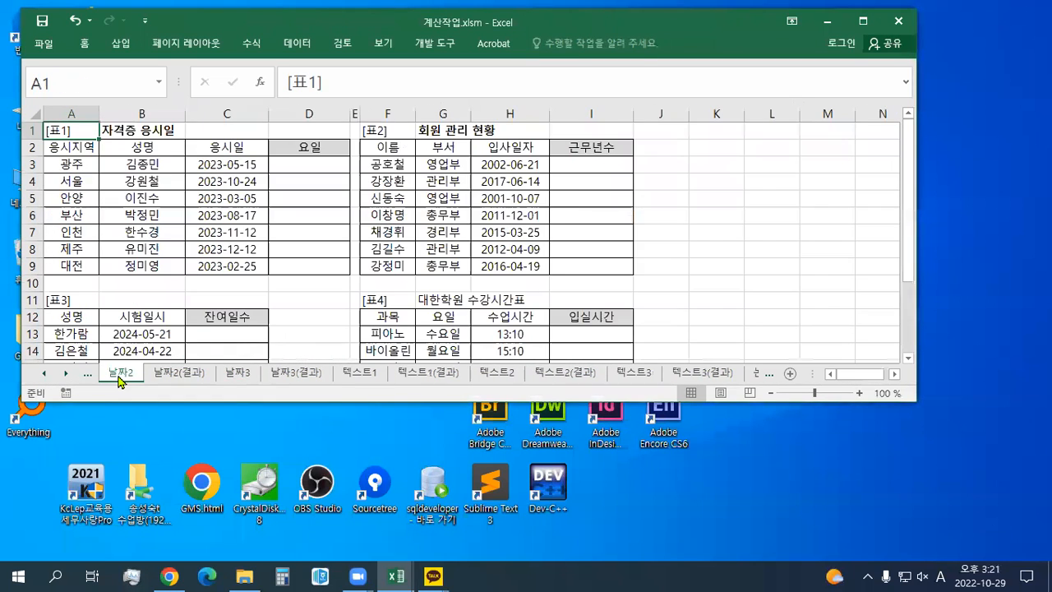
{"action": "left_click", "coordinate": [236, 374]}
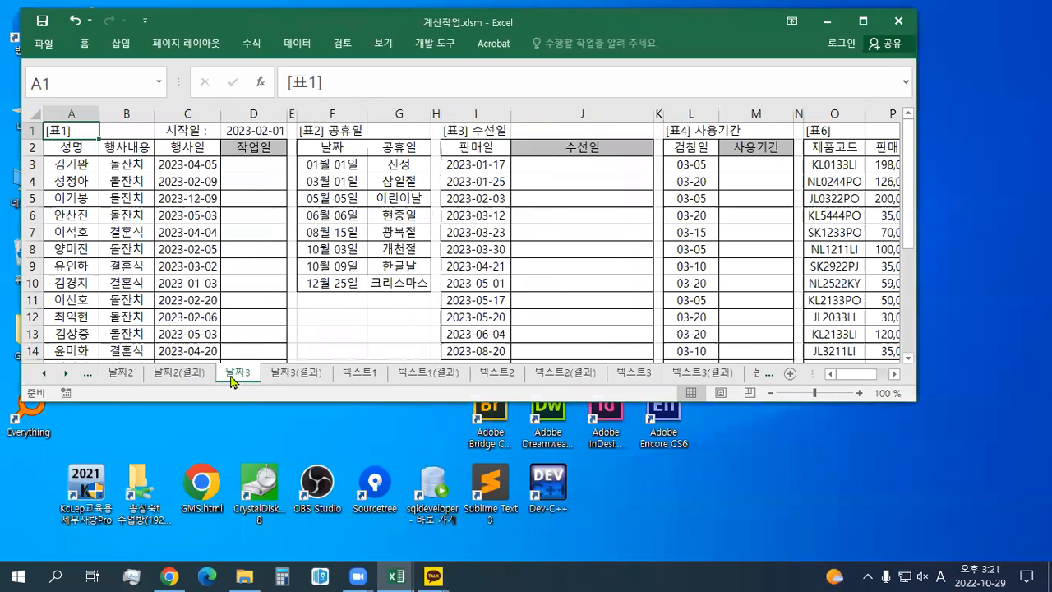
{"action": "left_click", "coordinate": [115, 378]}
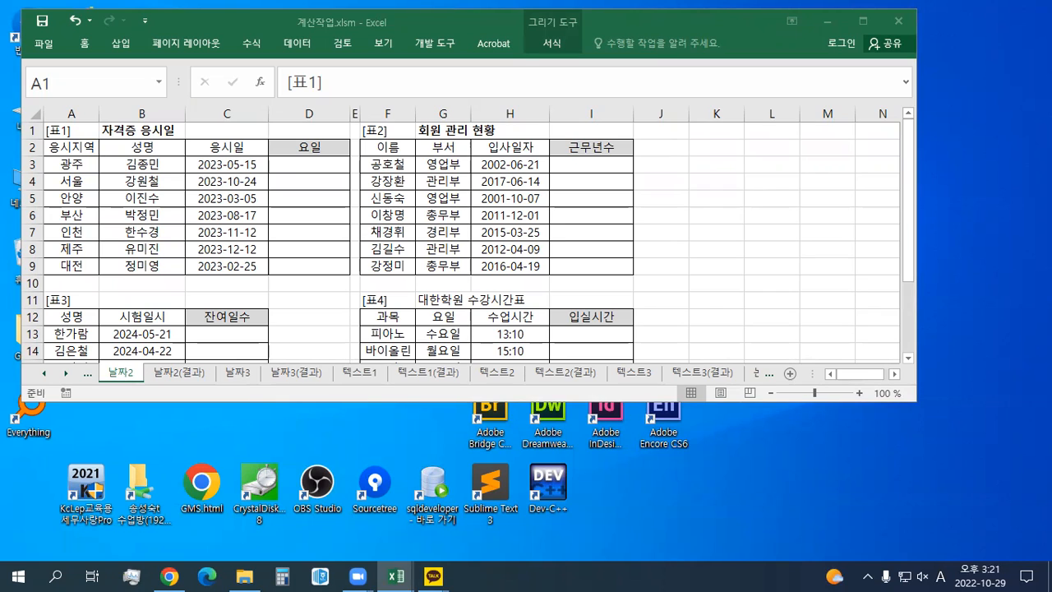
Copy the 교재91페이지 label and paste it into cell D1 above the 요일 column.
{"action": "key", "text": "ctrl+c"}
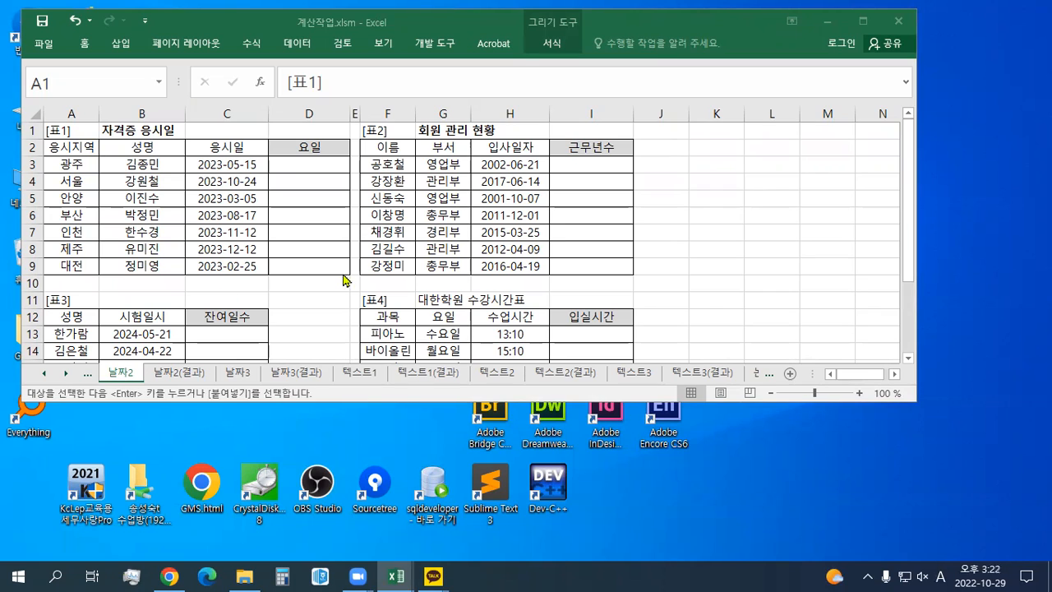
{"action": "right_click", "coordinate": [312, 132]}
{"action": "left_click", "coordinate": [344, 195]}
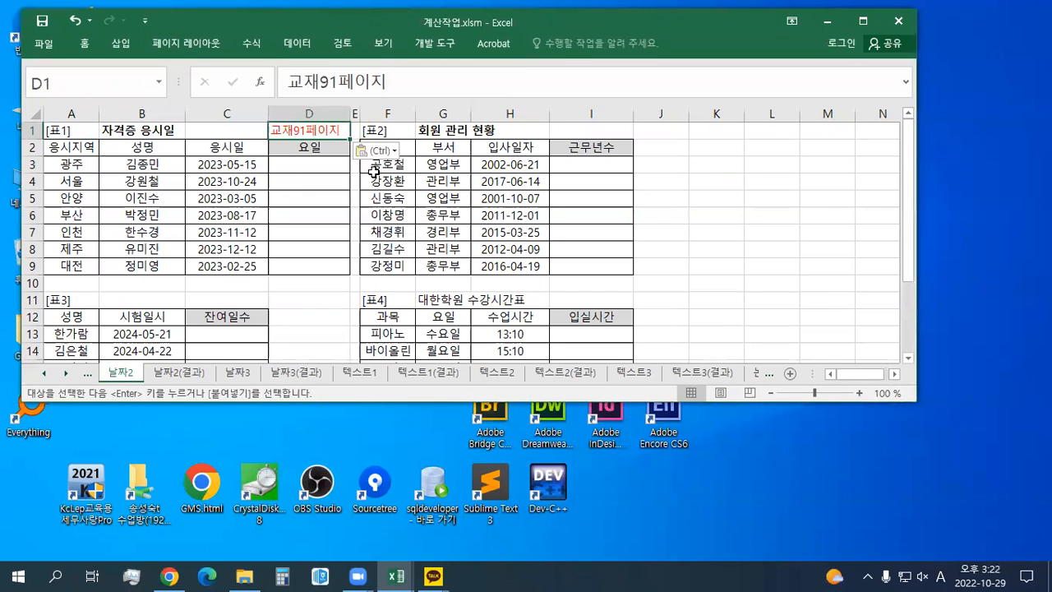
Maximize the workbook, insert a text box with the copied 표1 요일 notes beside 표1, and give it the white style with an orange outline.
{"action": "double_click", "coordinate": [372, 20]}
{"action": "scroll", "coordinate": [439, 285], "scroll_direction": "up", "scroll_amount": 2}
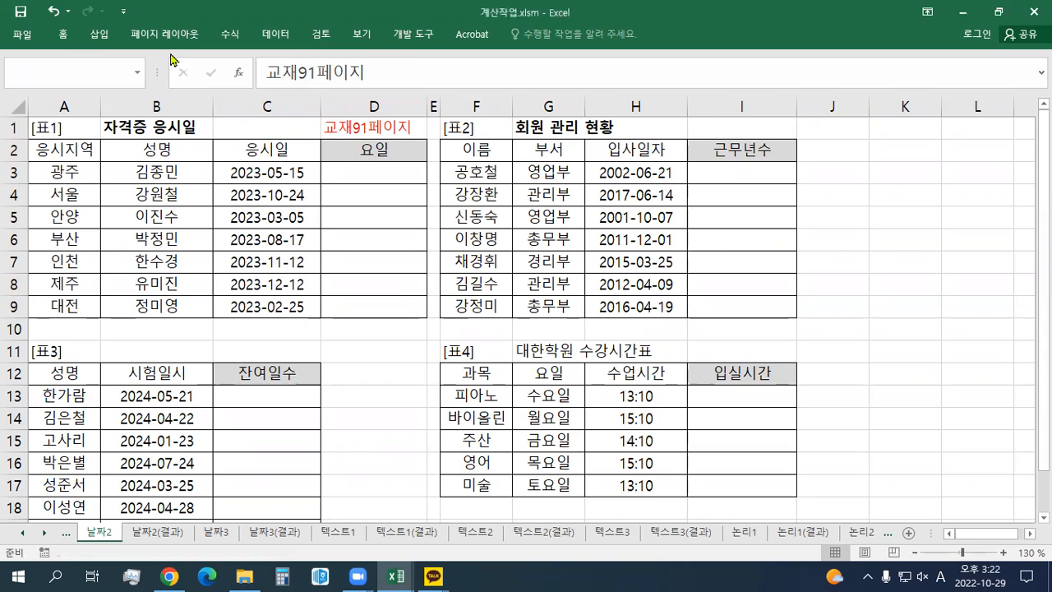
{"action": "left_click", "coordinate": [99, 33]}
{"action": "left_click", "coordinate": [800, 63]}
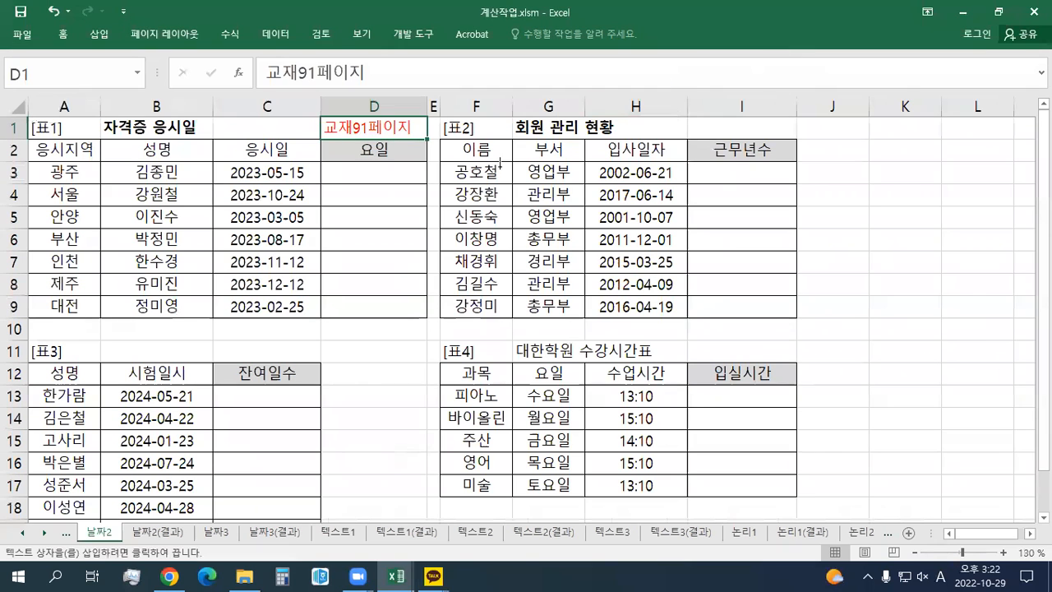
{"action": "left_click", "coordinate": [437, 179]}
{"action": "key", "text": "ctrl+v"}
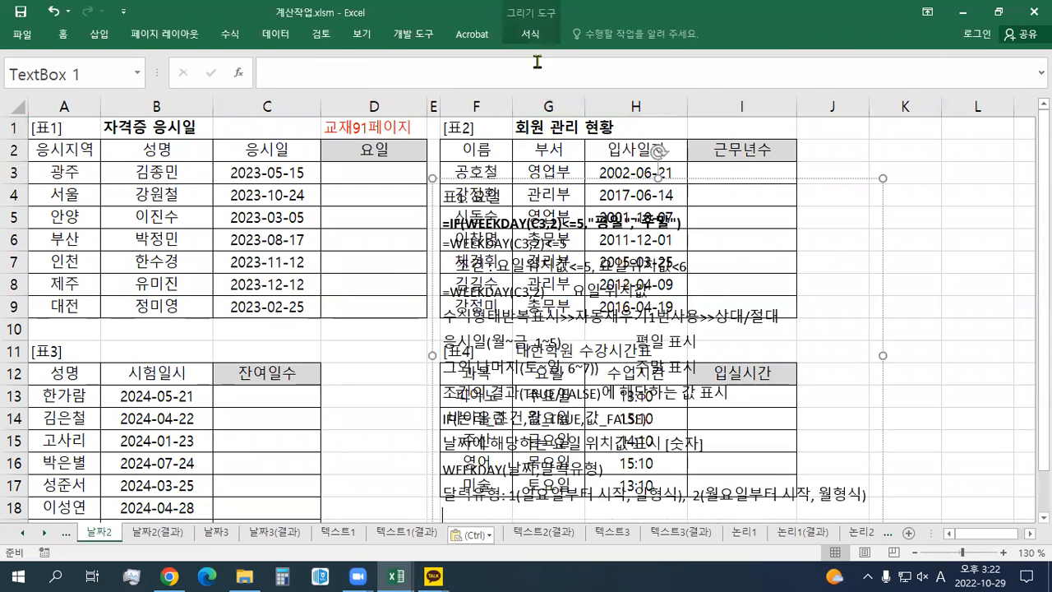
{"action": "left_click", "coordinate": [530, 34]}
{"action": "left_click", "coordinate": [309, 71]}
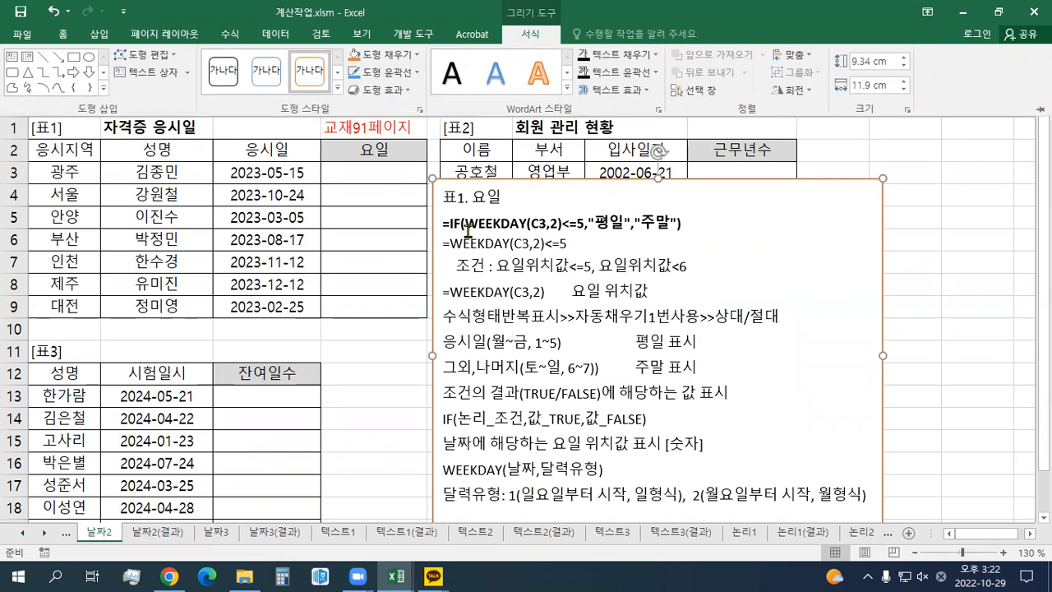
Examine the 응시지역, 성명 and 응시일 data of 표1 that the 요일 column depends on.
{"action": "left_click", "coordinate": [330, 176]}
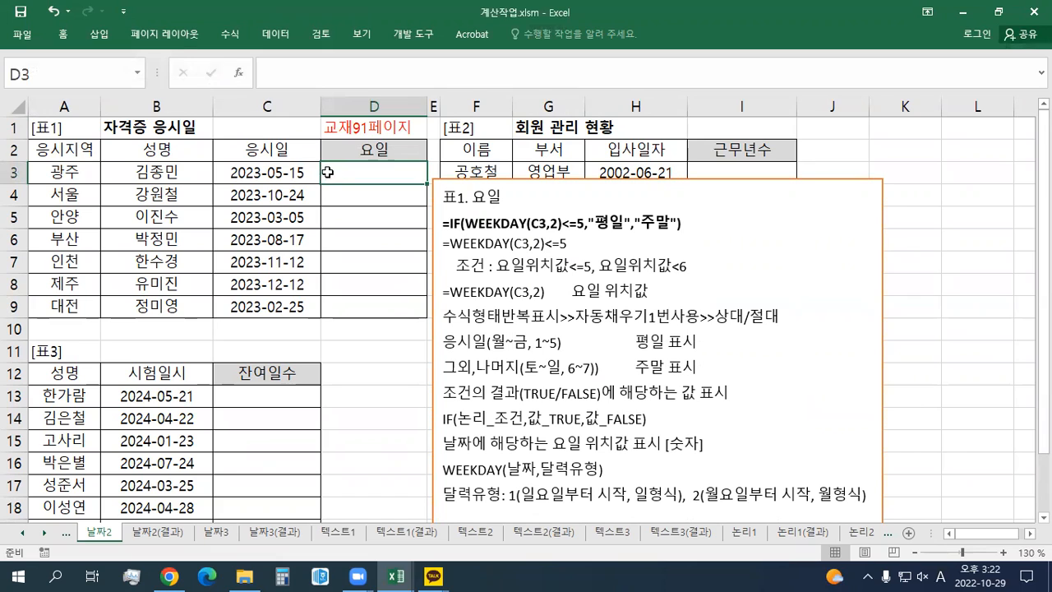
{"action": "left_click", "coordinate": [73, 156]}
{"action": "left_click", "coordinate": [355, 174]}
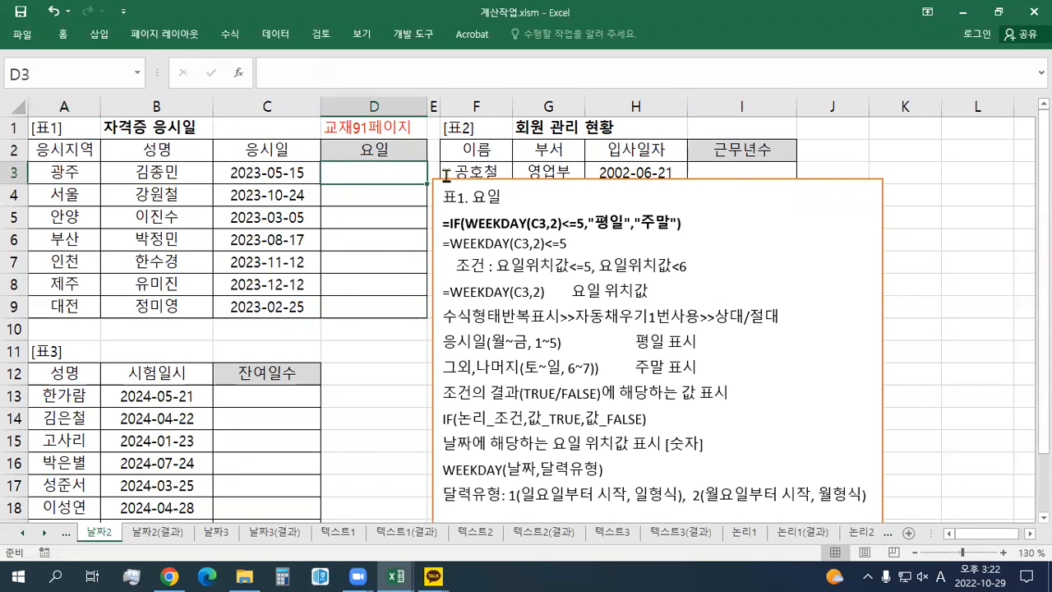
{"action": "left_click", "coordinate": [480, 179]}
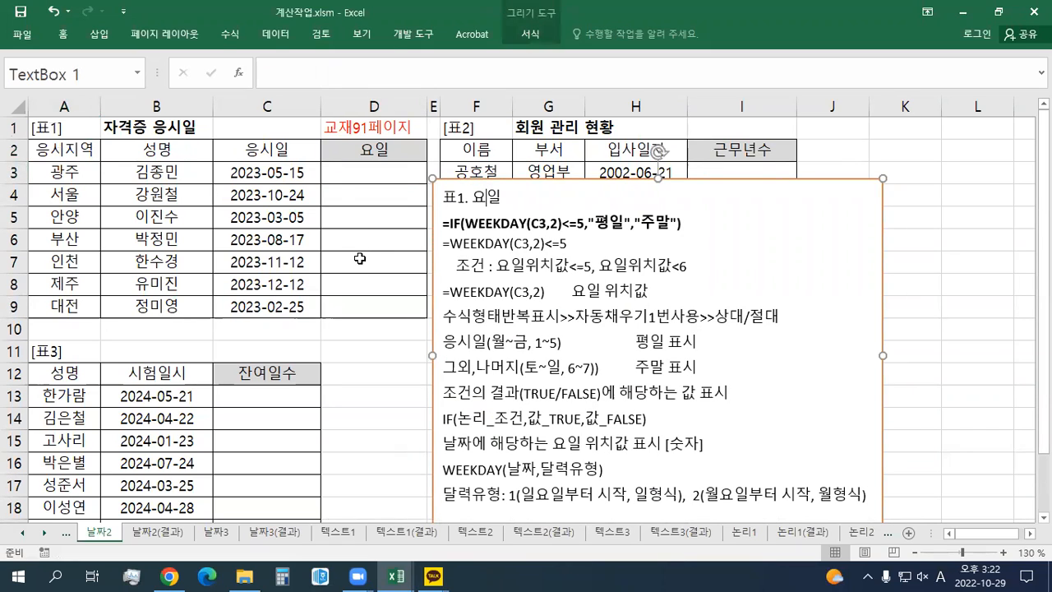
{"action": "left_click_drag", "start_coordinate": [79, 172], "coordinate": [82, 306]}
{"action": "left_click_drag", "start_coordinate": [157, 194], "coordinate": [168, 258]}
{"action": "left_click_drag", "start_coordinate": [265, 195], "coordinate": [272, 278]}
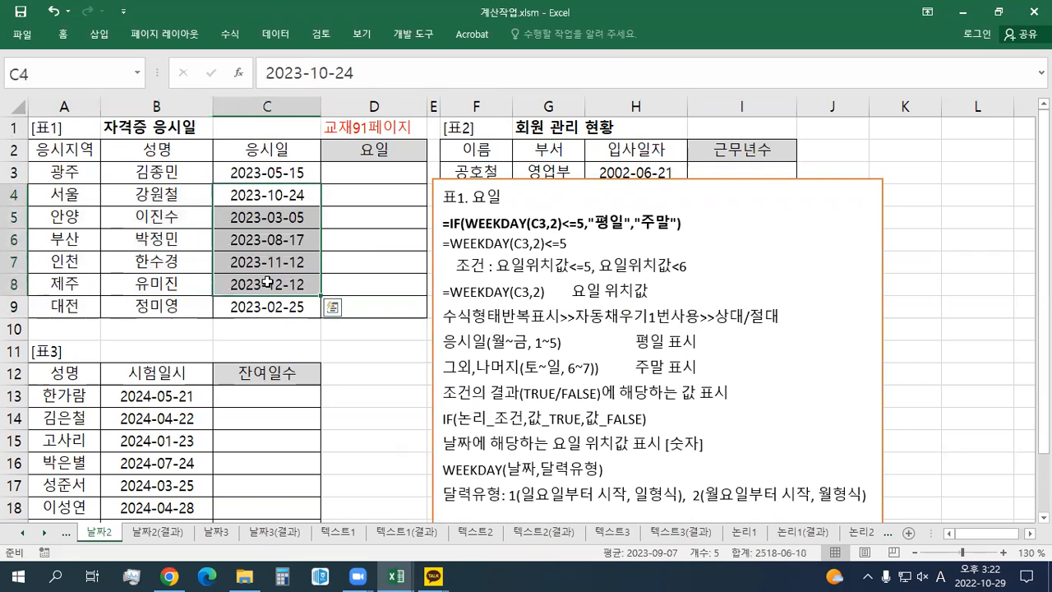
{"action": "left_click_drag", "start_coordinate": [87, 176], "coordinate": [88, 303]}
{"action": "left_click_drag", "start_coordinate": [256, 194], "coordinate": [257, 309]}
{"action": "left_click", "coordinate": [296, 171]}
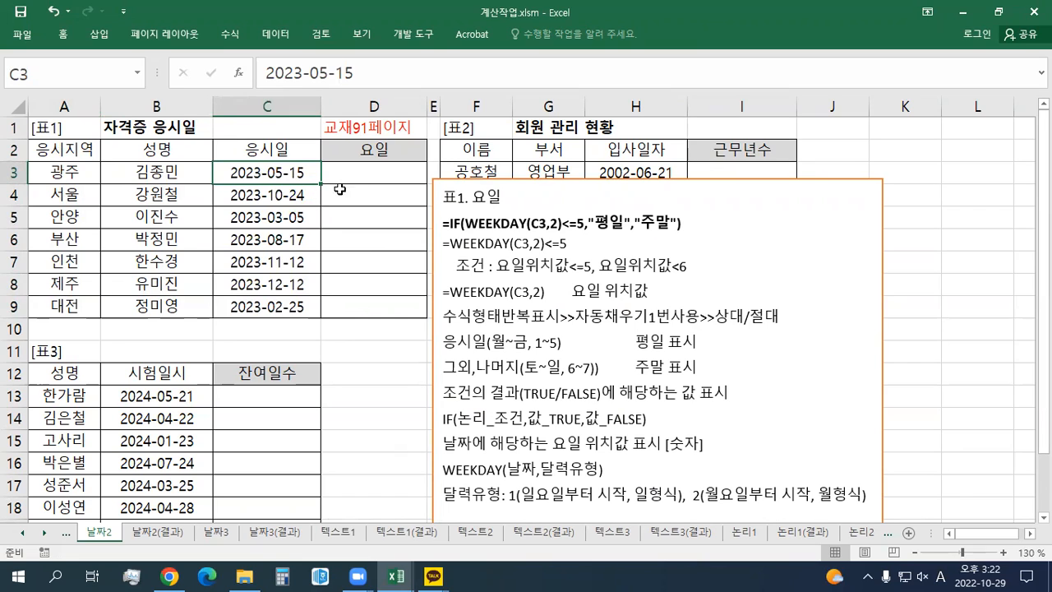
{"action": "left_click", "coordinate": [375, 176]}
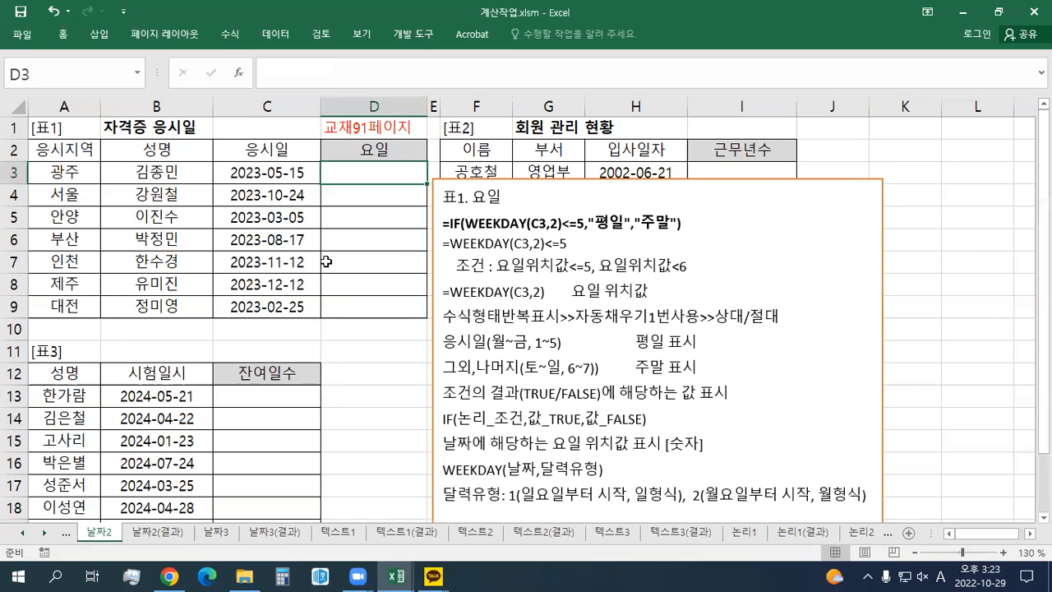
Enlarge the text of the =IF(WEEKDAY(C3,2)<=5,"평일","주말") and =WEEKDAY(C3,2)<=5 lines in the notes.
{"action": "left_click_drag", "start_coordinate": [575, 244], "coordinate": [436, 220]}
{"action": "left_click", "coordinate": [525, 177]}
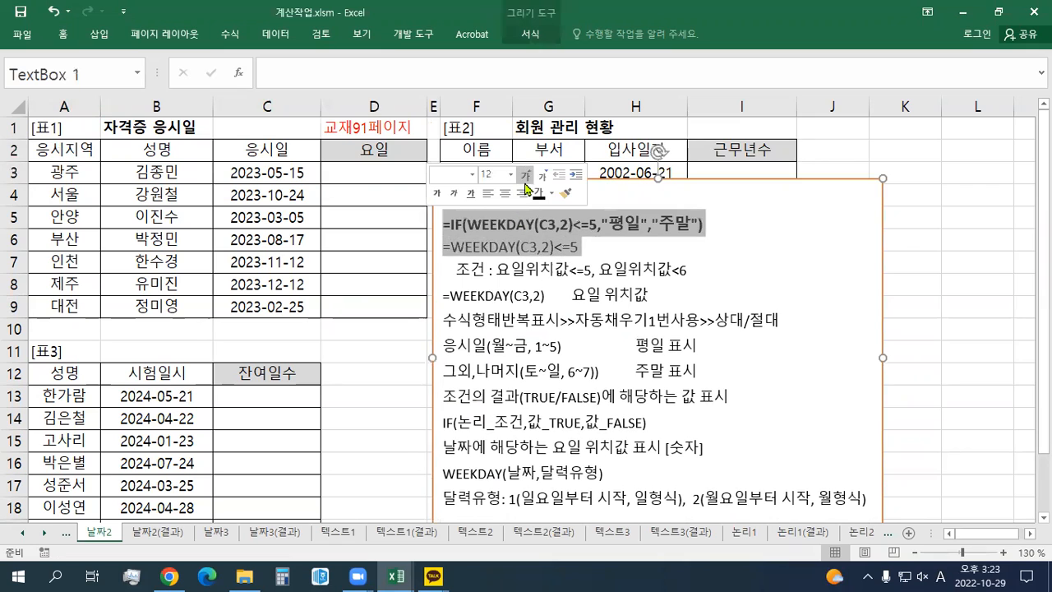
{"action": "left_click", "coordinate": [525, 178]}
{"action": "left_click", "coordinate": [525, 181]}
Enter =WEEKDAY(C3,2) in D3 and fill it down the 요일 column to D9.
{"action": "left_click", "coordinate": [383, 174]}
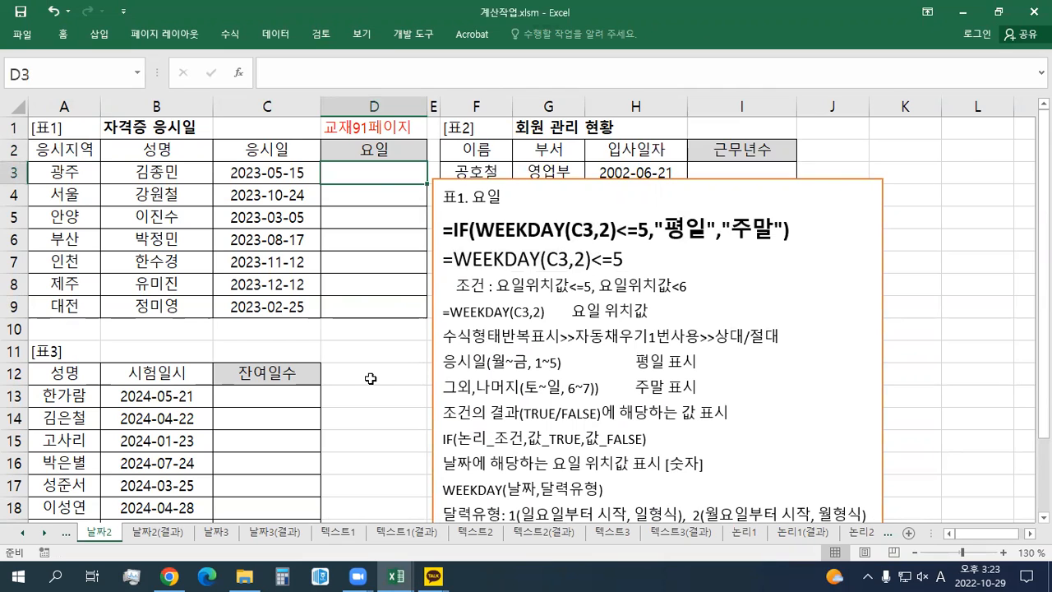
{"action": "scroll", "coordinate": [371, 378], "scroll_direction": "down", "scroll_amount": 1}
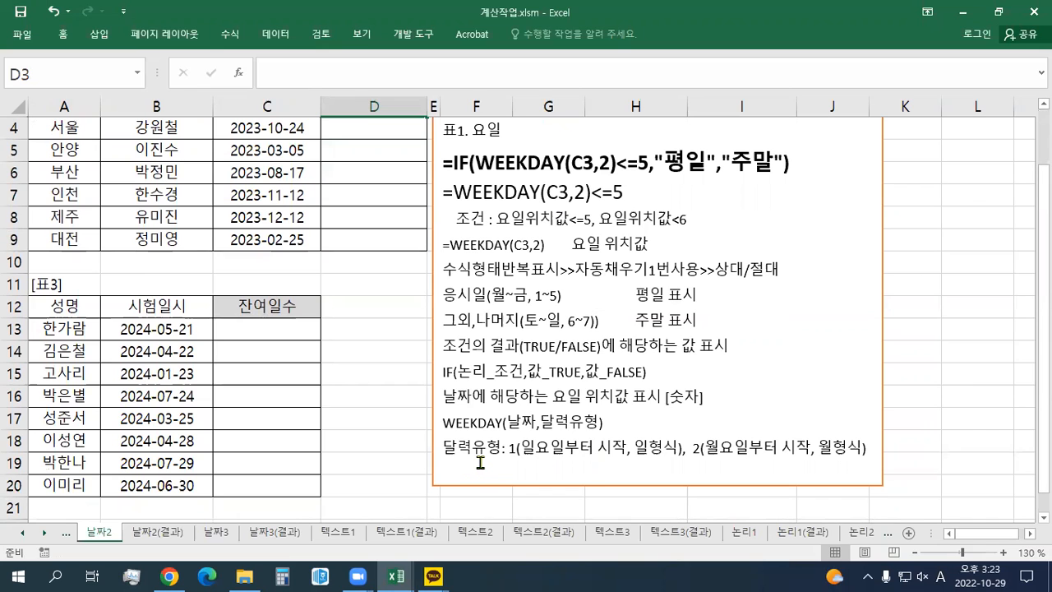
{"action": "scroll", "coordinate": [480, 462], "scroll_direction": "up", "scroll_amount": 1}
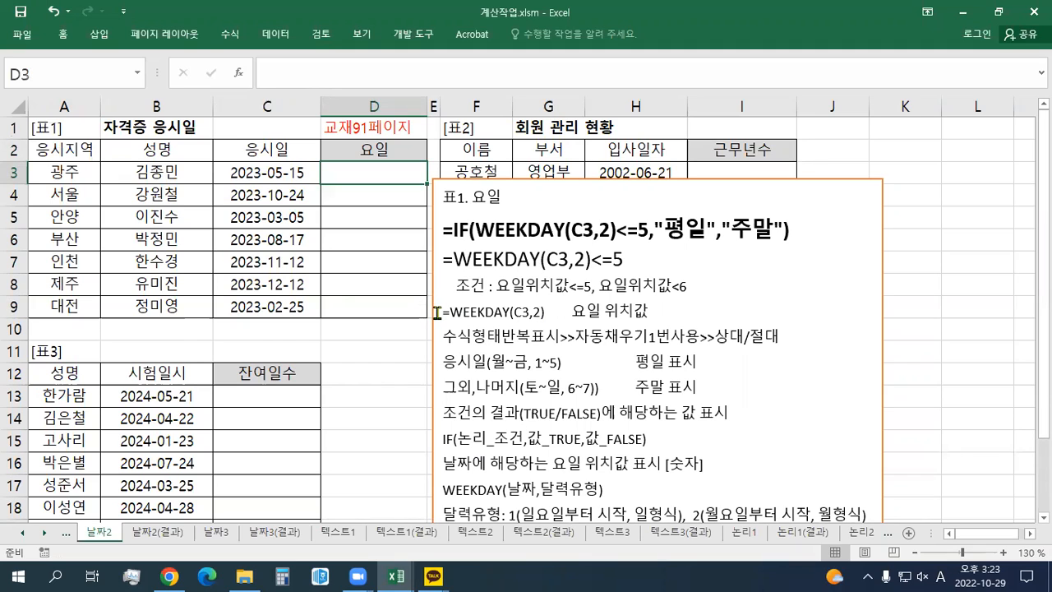
{"action": "type", "text": "="}
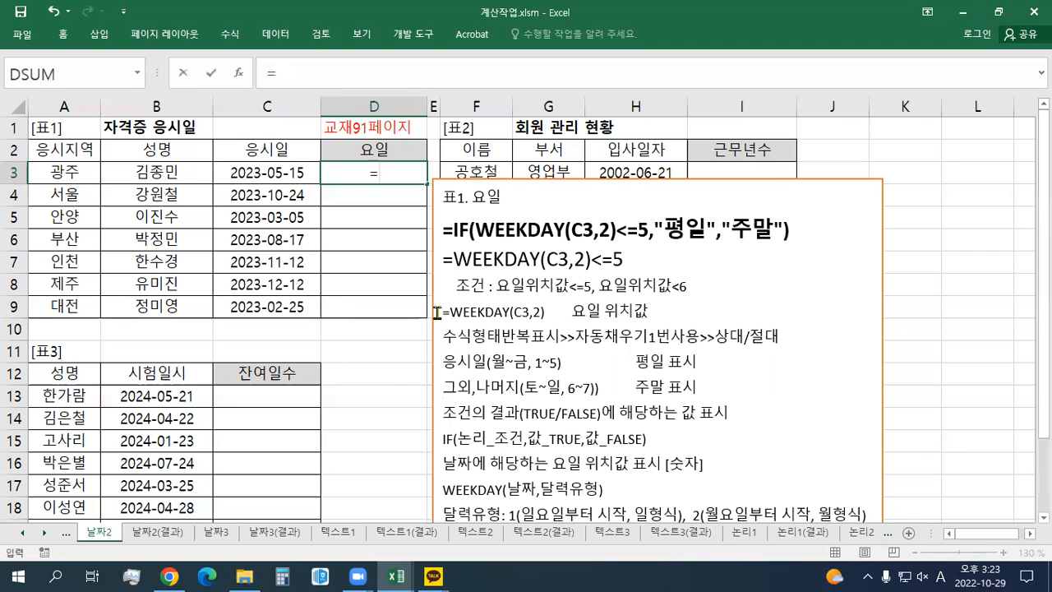
{"action": "type", "text": "WEK"}
{"action": "key", "text": "BackSpace"}
{"action": "type", "text": "EKDAY("}
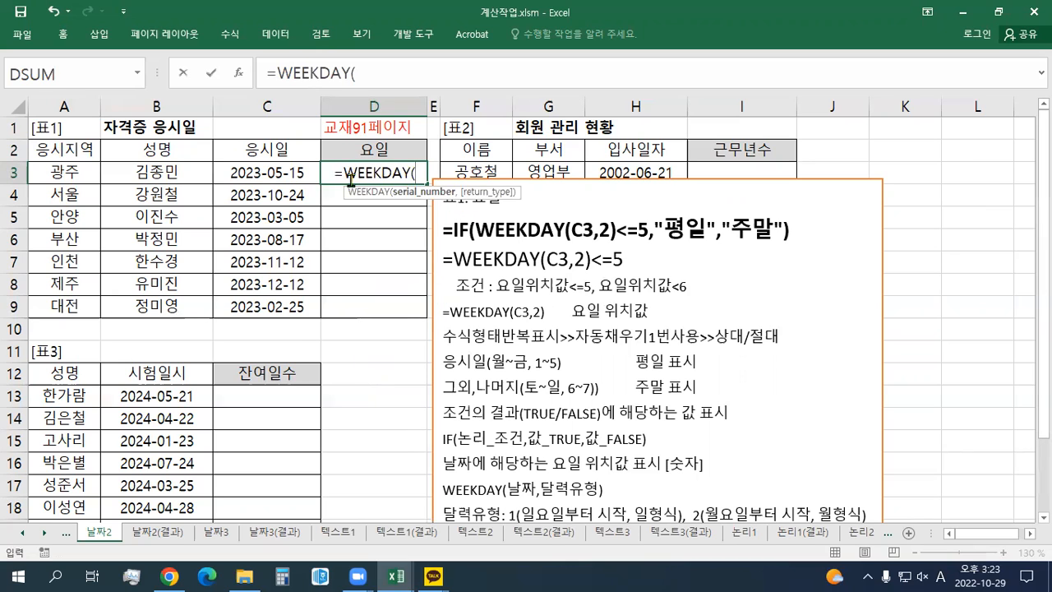
{"action": "left_click", "coordinate": [281, 177]}
{"action": "type", "text": ","}
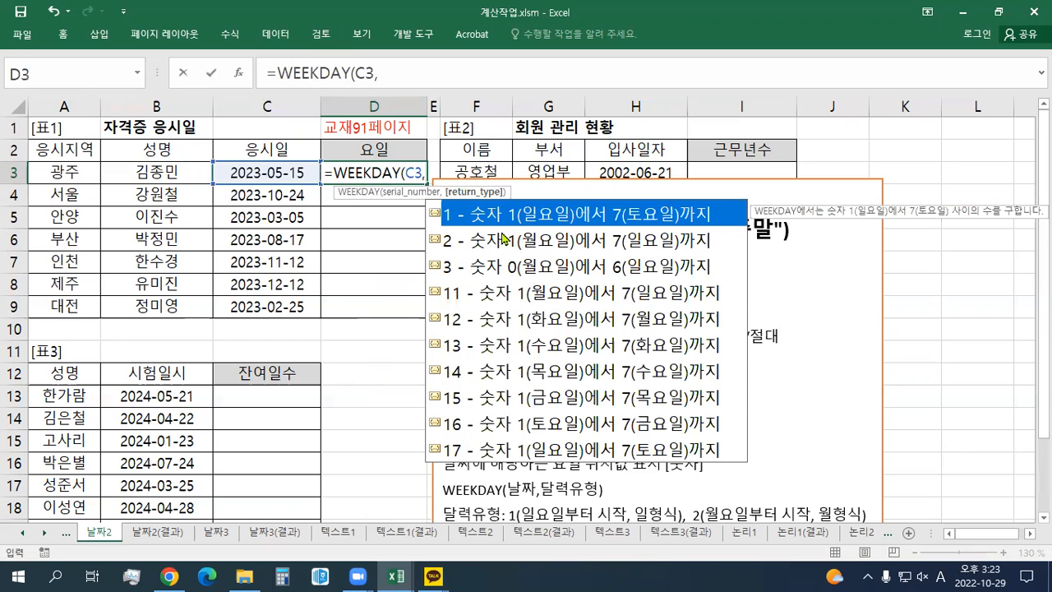
{"action": "type", "text": "2)"}
{"action": "key", "text": "Return"}
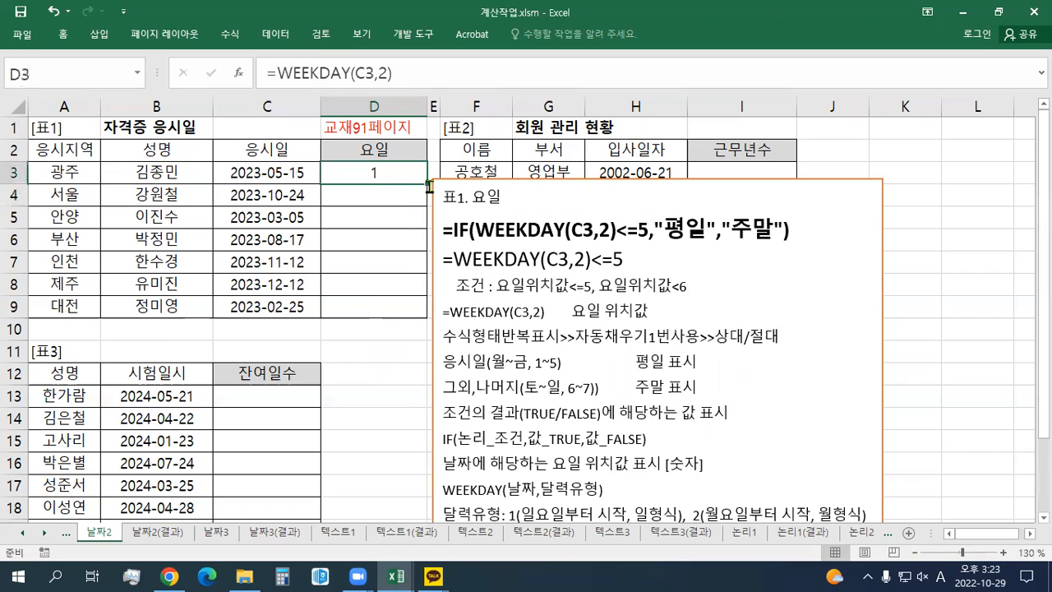
{"action": "left_click_drag", "start_coordinate": [420, 187], "coordinate": [426, 318]}
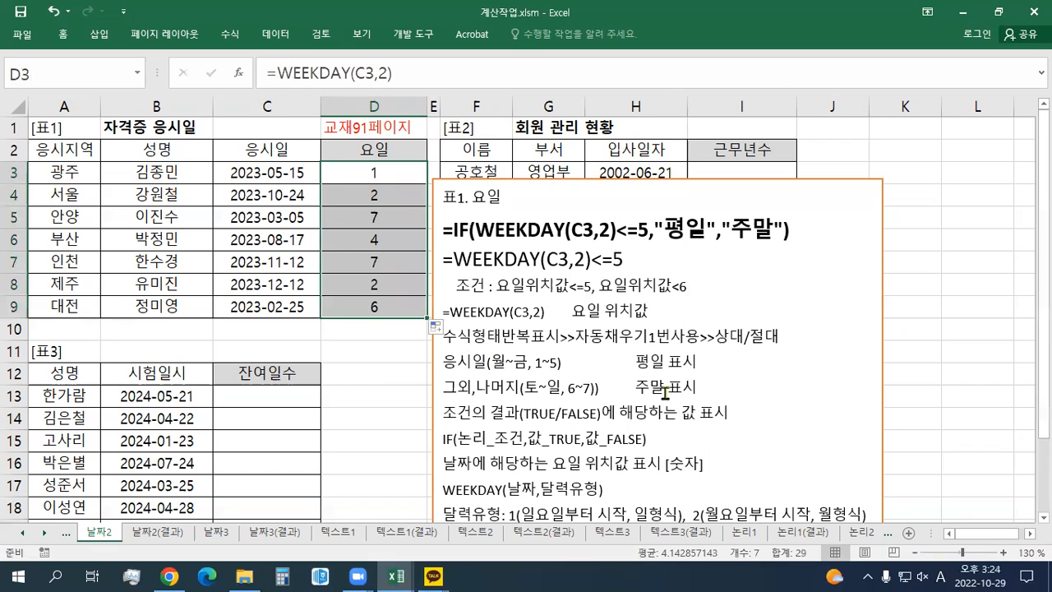
Change the D3 formula to =WEEKDAY(C3,2)<=5 and fill it down to D9.
{"action": "left_click", "coordinate": [393, 179]}
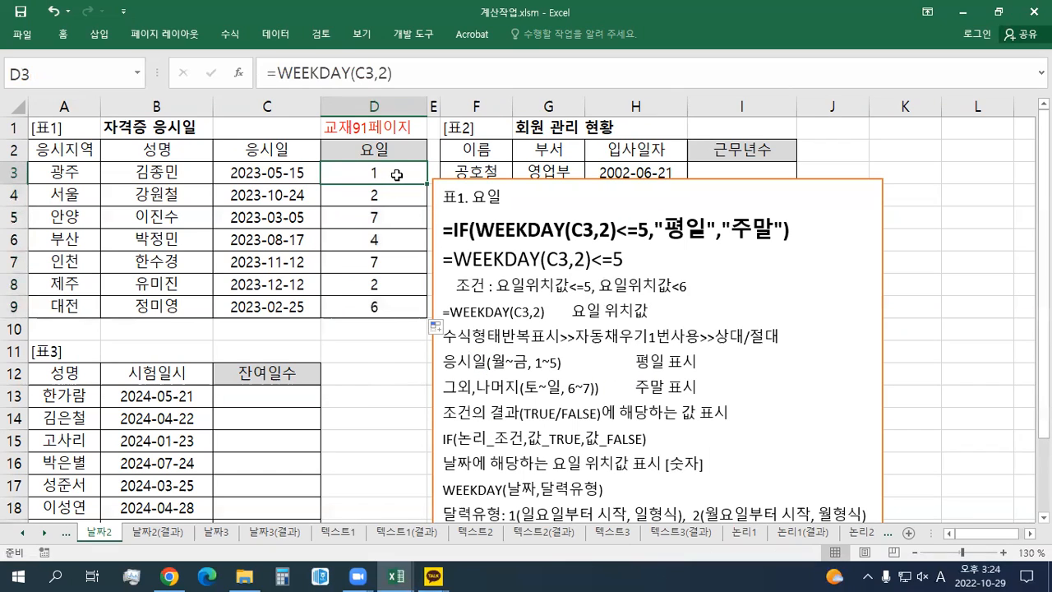
{"action": "double_click", "coordinate": [397, 175]}
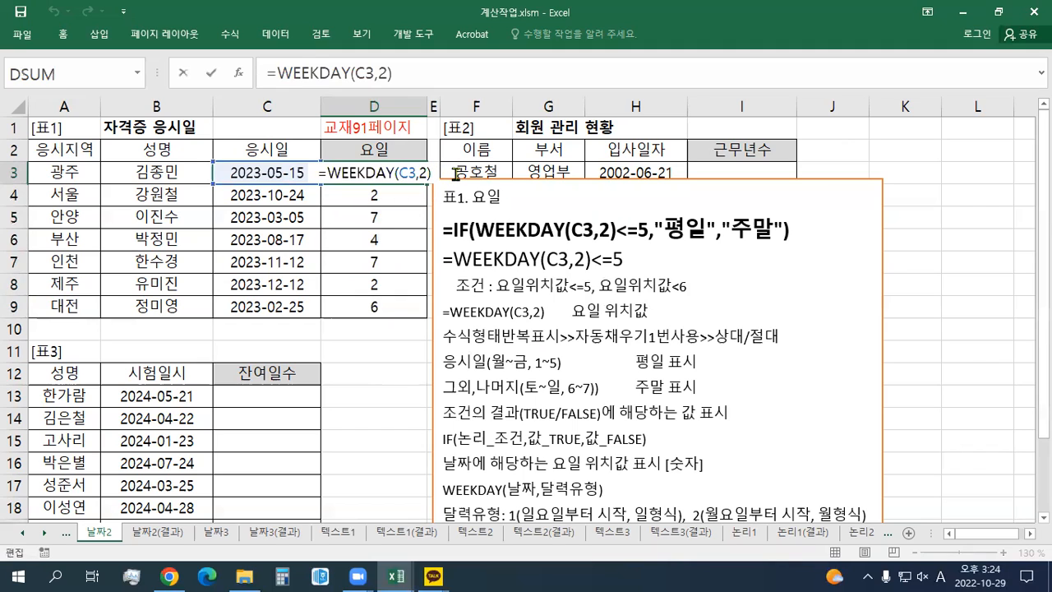
{"action": "type", "text": "<=5"}
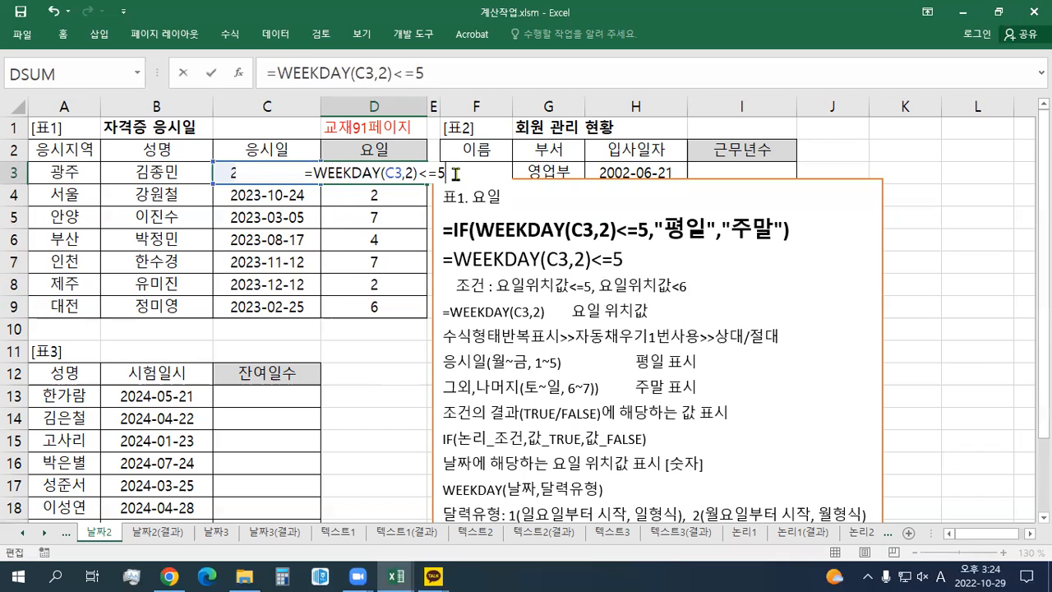
{"action": "key", "text": "Return"}
{"action": "left_click", "coordinate": [400, 170]}
{"action": "left_click_drag", "start_coordinate": [427, 183], "coordinate": [419, 316]}
Enlarge the =WEEKDAY(C3,2) line in the notes to 16 pt.
{"action": "left_click_drag", "start_coordinate": [552, 314], "coordinate": [443, 313]}
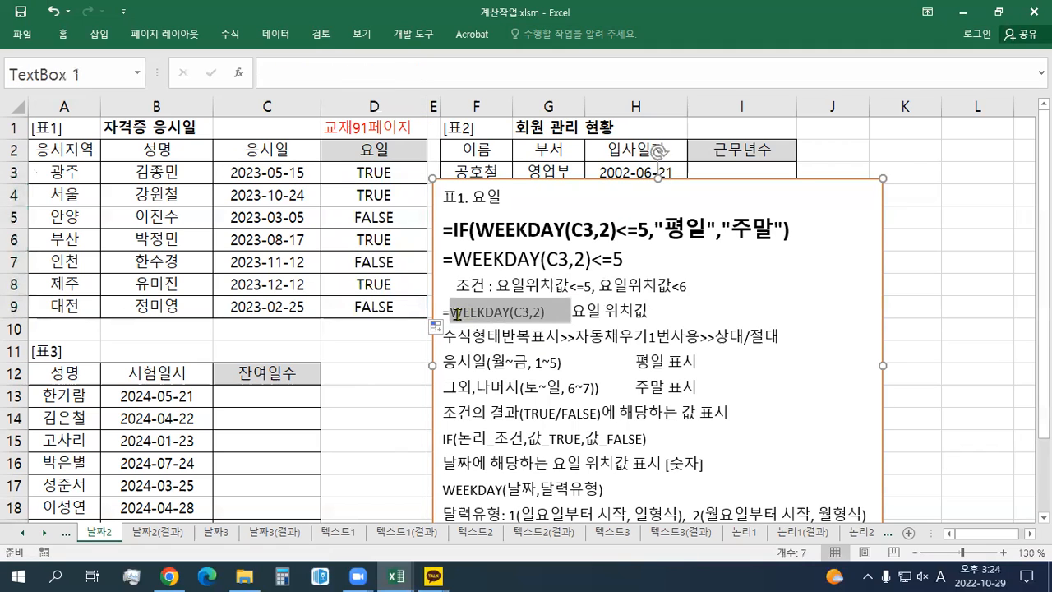
{"action": "left_click", "coordinate": [533, 268]}
{"action": "left_click", "coordinate": [534, 269]}
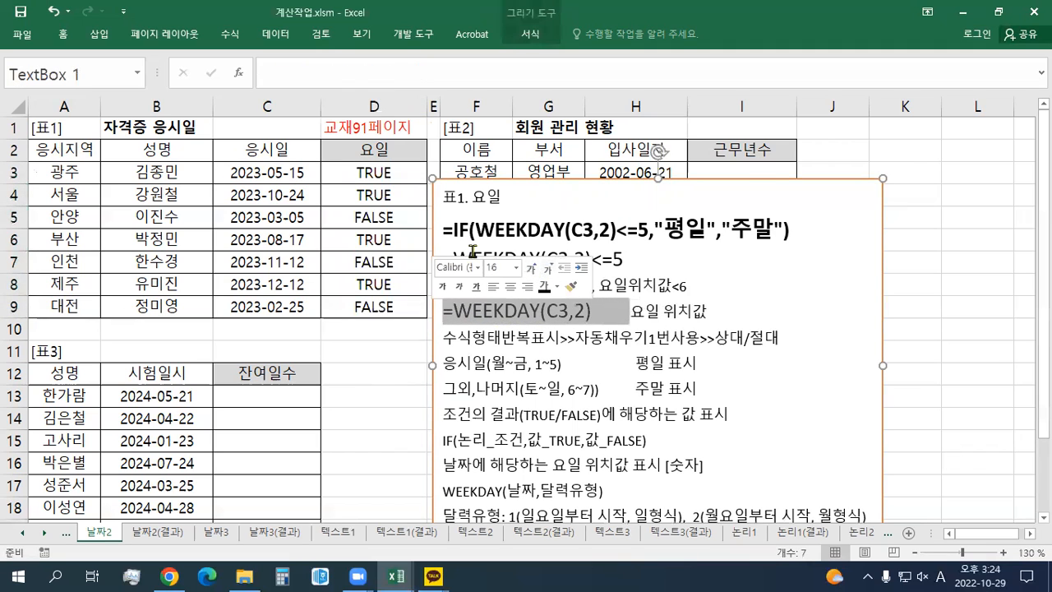
{"action": "left_click", "coordinate": [338, 231]}
Wrap the D3 formula WEEKDAY(C3,2)<=5 in an IF with 평일 as the true value and 주말 as the false value.
{"action": "left_click", "coordinate": [332, 176]}
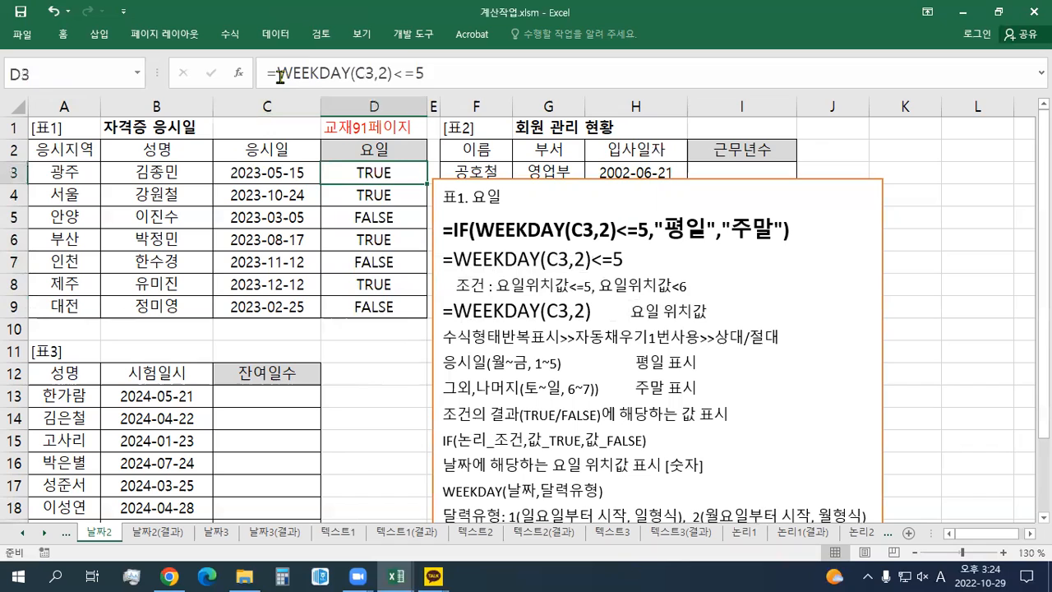
{"action": "left_click", "coordinate": [276, 74]}
{"action": "type", "text": "IF("}
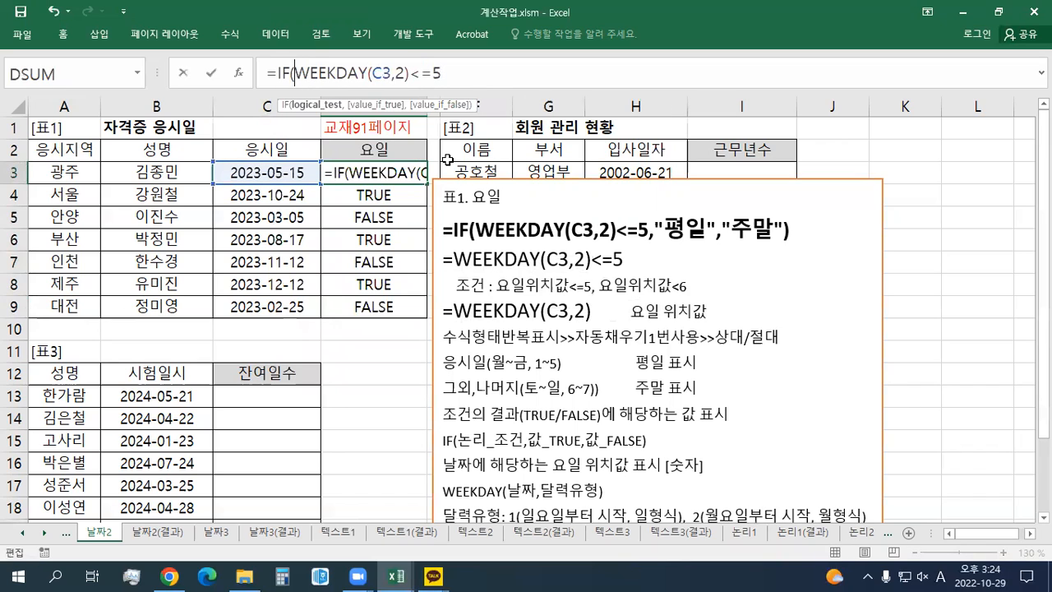
{"action": "left_click", "coordinate": [490, 75]}
{"action": "type", "text": ",\""}
{"action": "key", "text": "Hangul"}
{"action": "type", "text": "평일"}
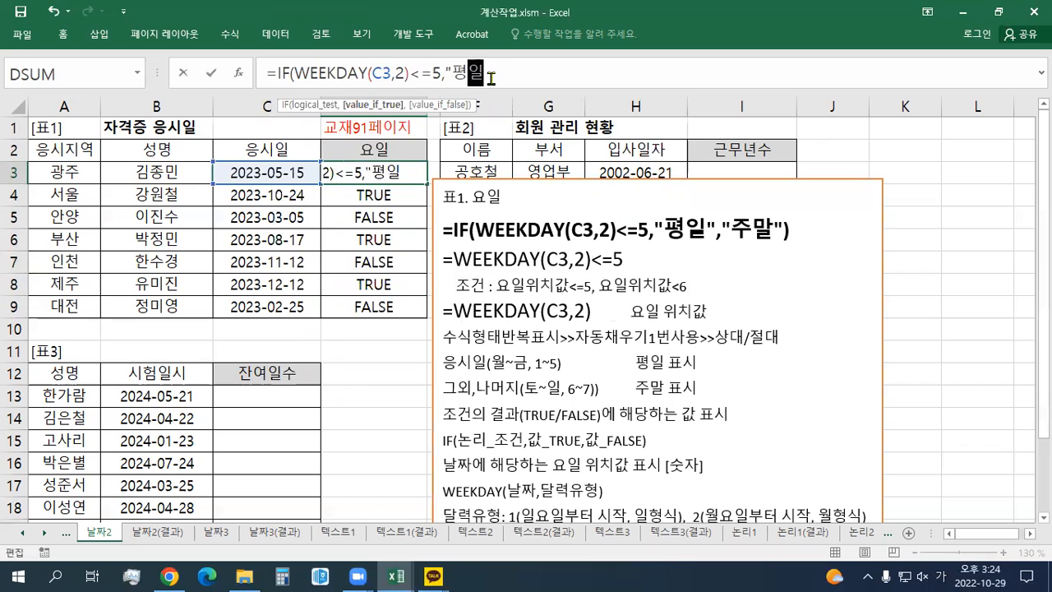
{"action": "type", "text": "\",\"주말\")"}
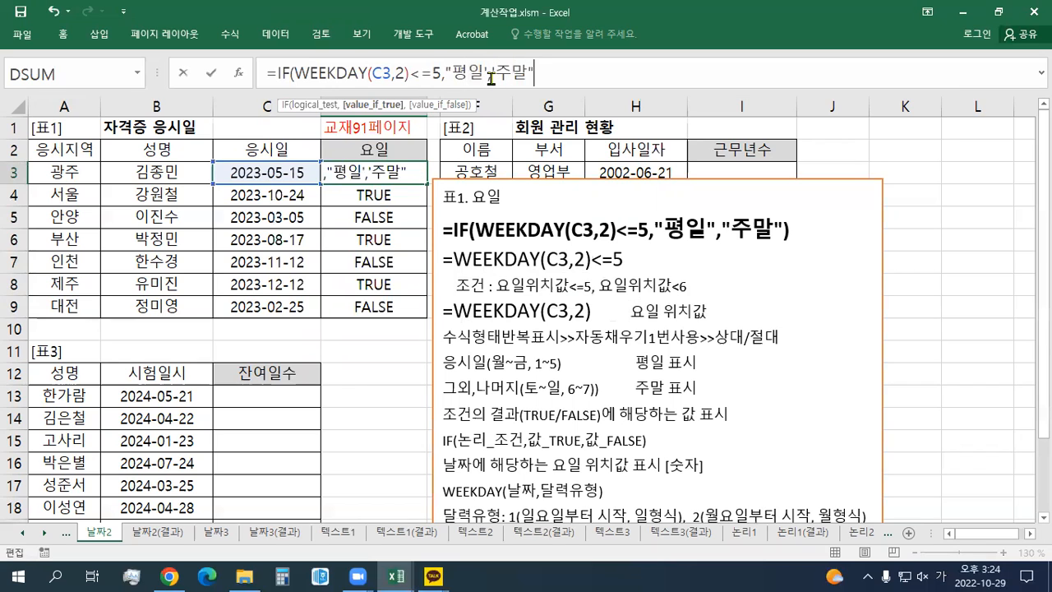
{"action": "key", "text": "Return"}
Correct the quotation marks so D3 reads =IF(WEEKDAY(C3,2)<=5,"평일","주말") and fill it down to D9.
{"action": "left_click", "coordinate": [400, 173]}
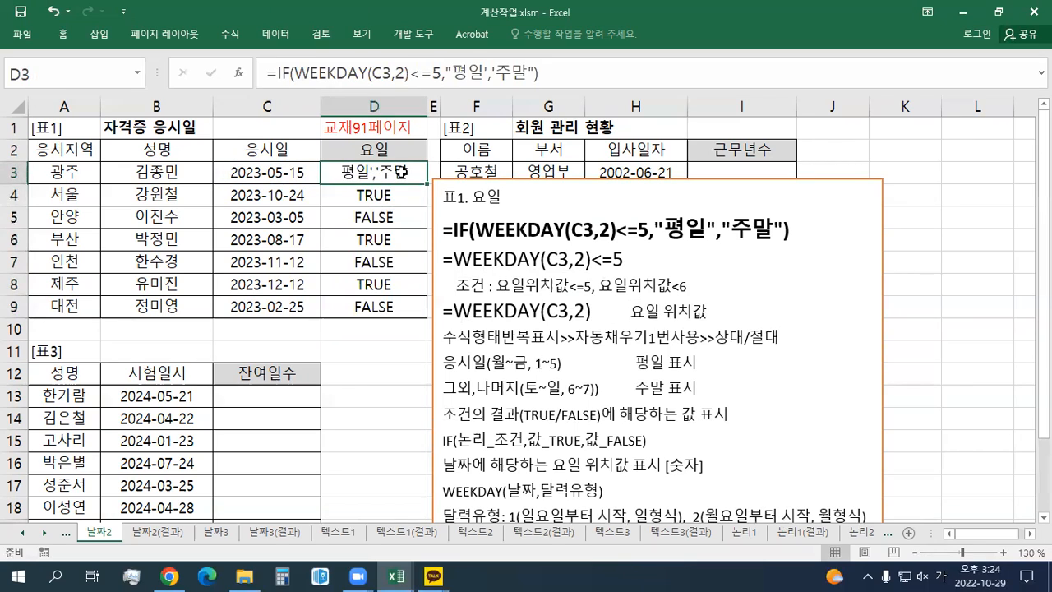
{"action": "left_click", "coordinate": [489, 74]}
{"action": "type", "text": "\""}
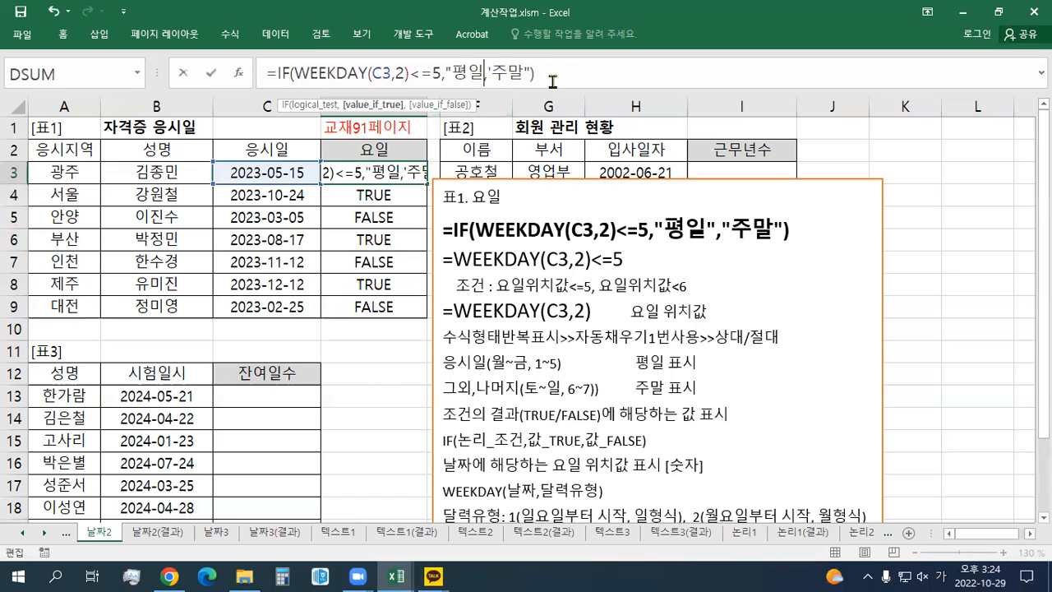
{"action": "key", "text": "Right"}
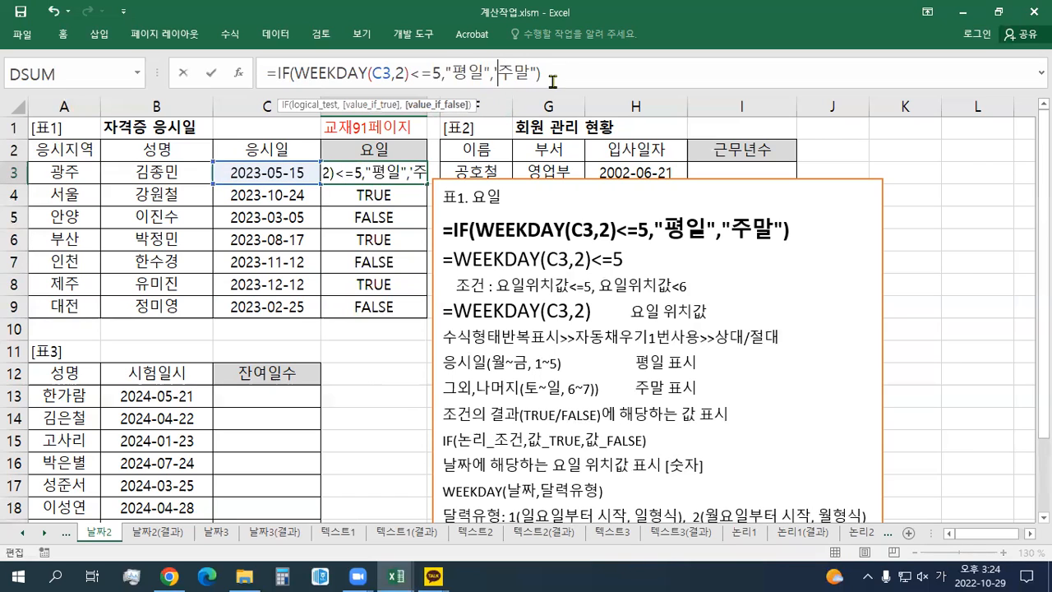
{"action": "type", "text": "\""}
{"action": "key", "text": "Return"}
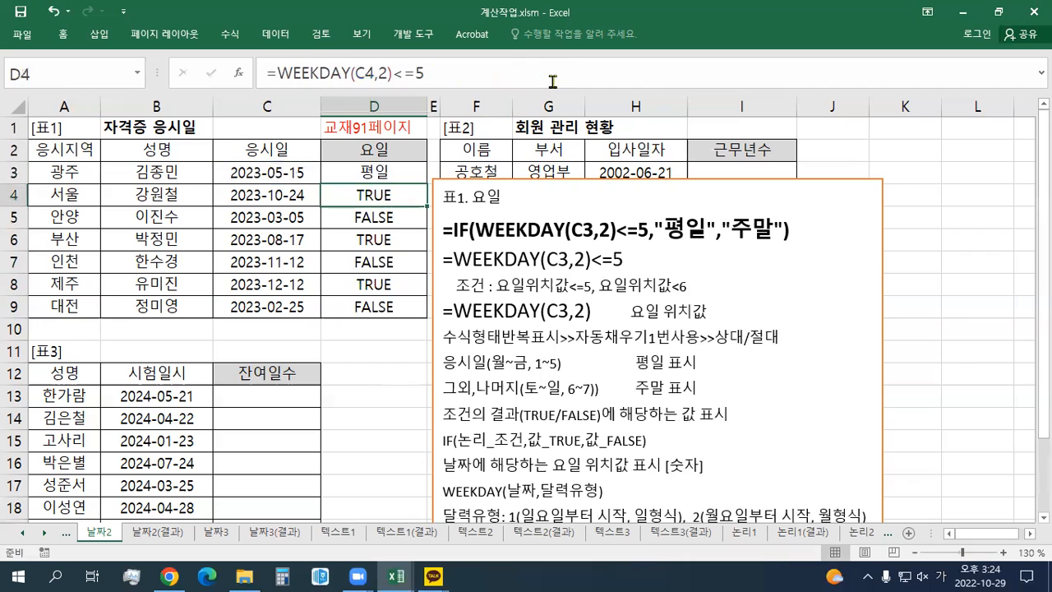
{"action": "left_click", "coordinate": [393, 179]}
{"action": "left_click_drag", "start_coordinate": [428, 185], "coordinate": [435, 311]}
{"action": "left_click", "coordinate": [399, 171]}
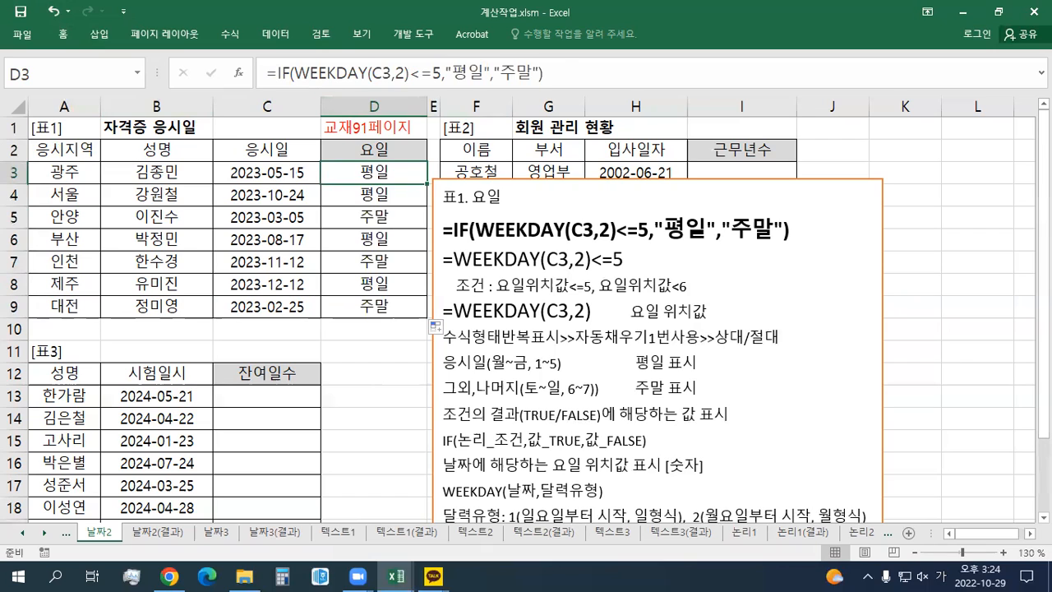
Switch to the 날짜1 sheet and maximize the workbook window.
{"action": "left_click", "coordinate": [699, 232]}
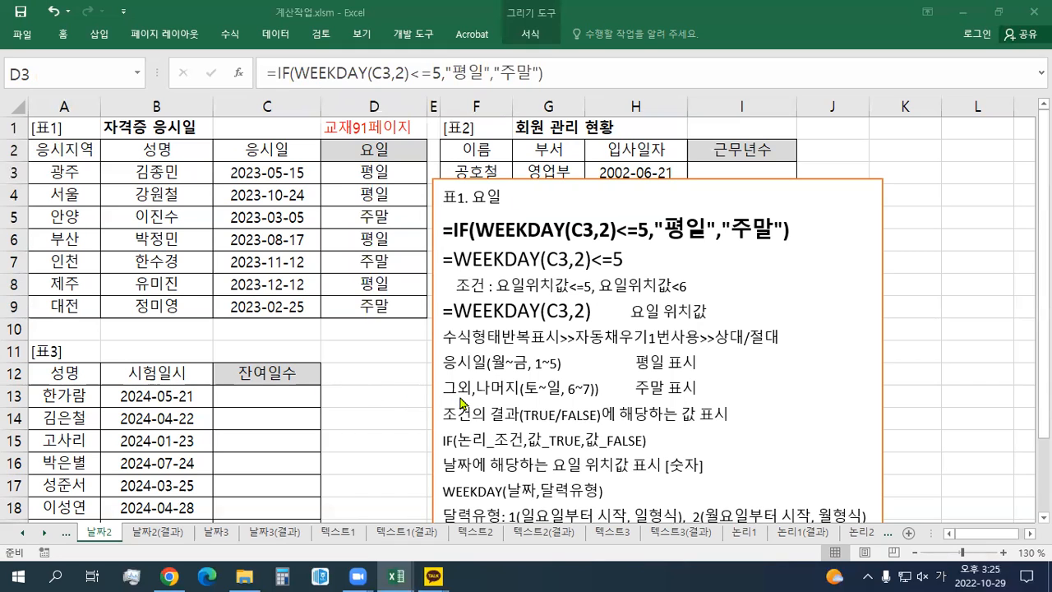
{"action": "left_click", "coordinate": [996, 12]}
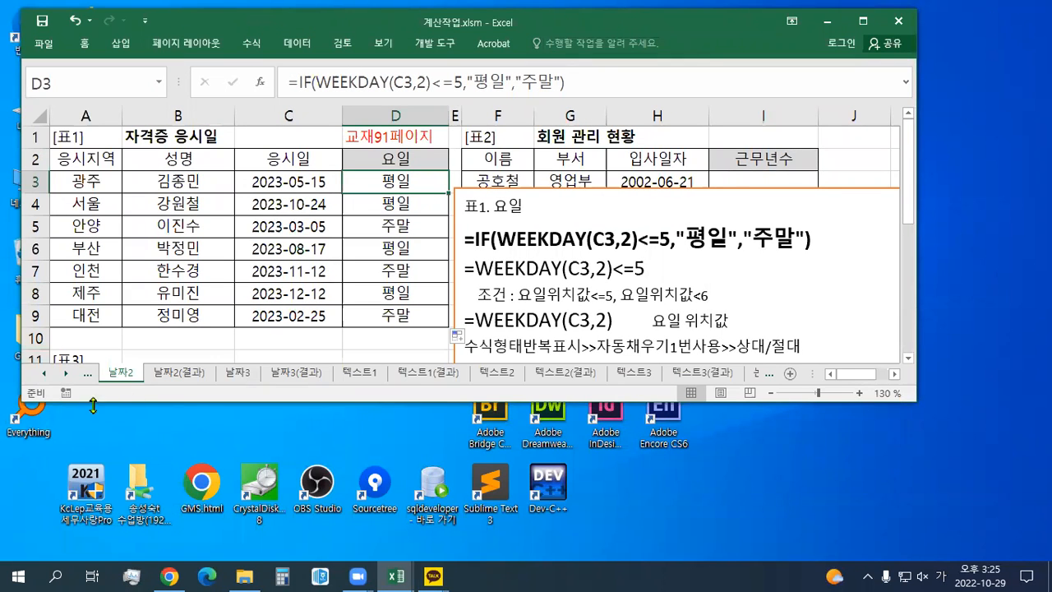
{"action": "left_click", "coordinate": [87, 374]}
{"action": "left_click", "coordinate": [87, 374]}
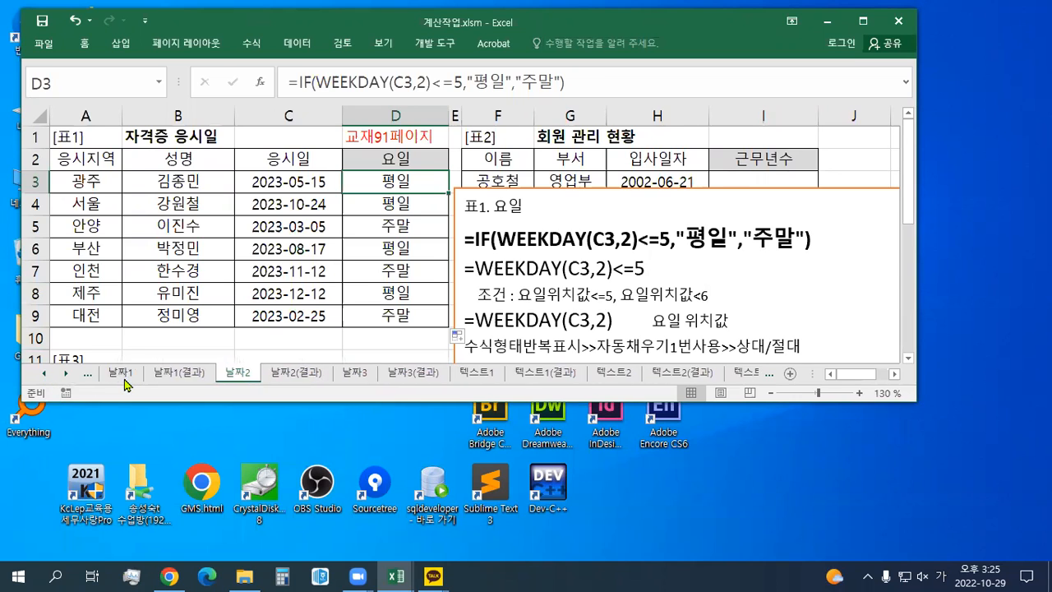
{"action": "left_click", "coordinate": [121, 374]}
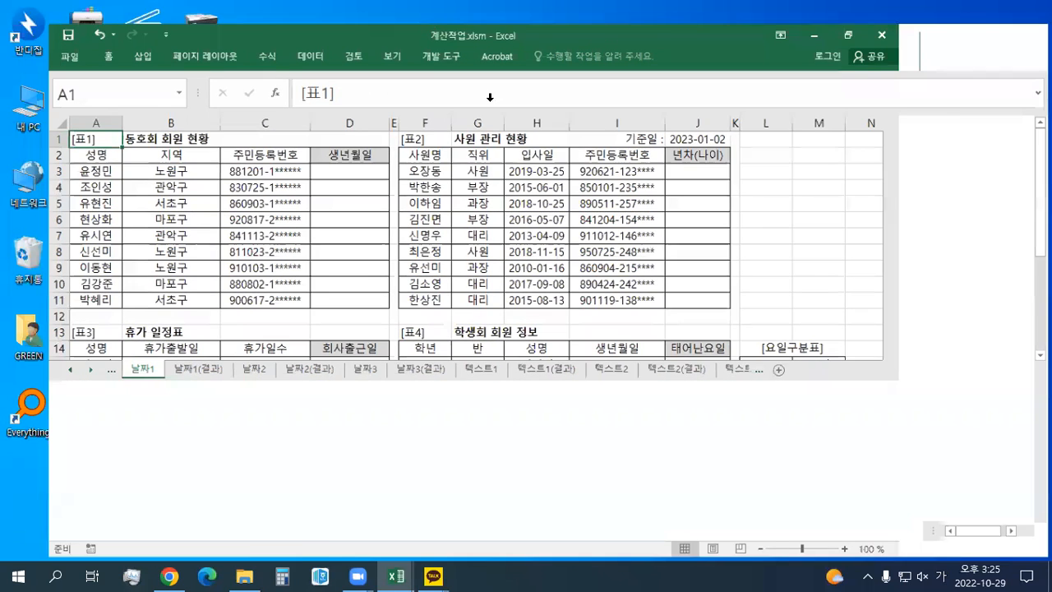
{"action": "double_click", "coordinate": [431, 25]}
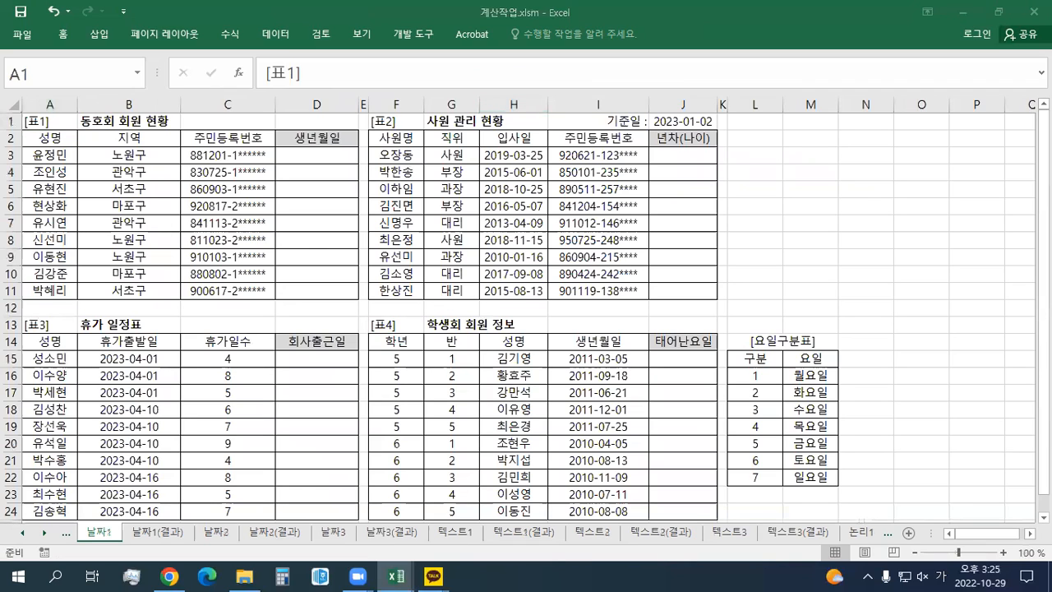
Paste the red page reference 교재89페이지 into D1 above the 생년월일 heading.
{"action": "right_click", "coordinate": [312, 129]}
{"action": "left_click", "coordinate": [337, 188]}
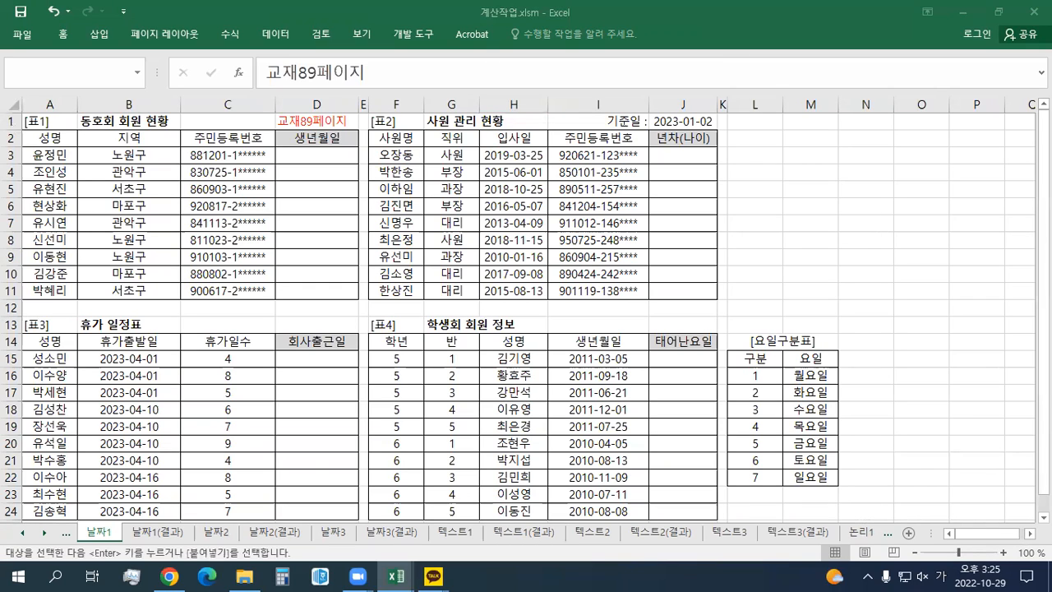
{"action": "key", "text": "Escape"}
{"action": "left_click", "coordinate": [290, 123]}
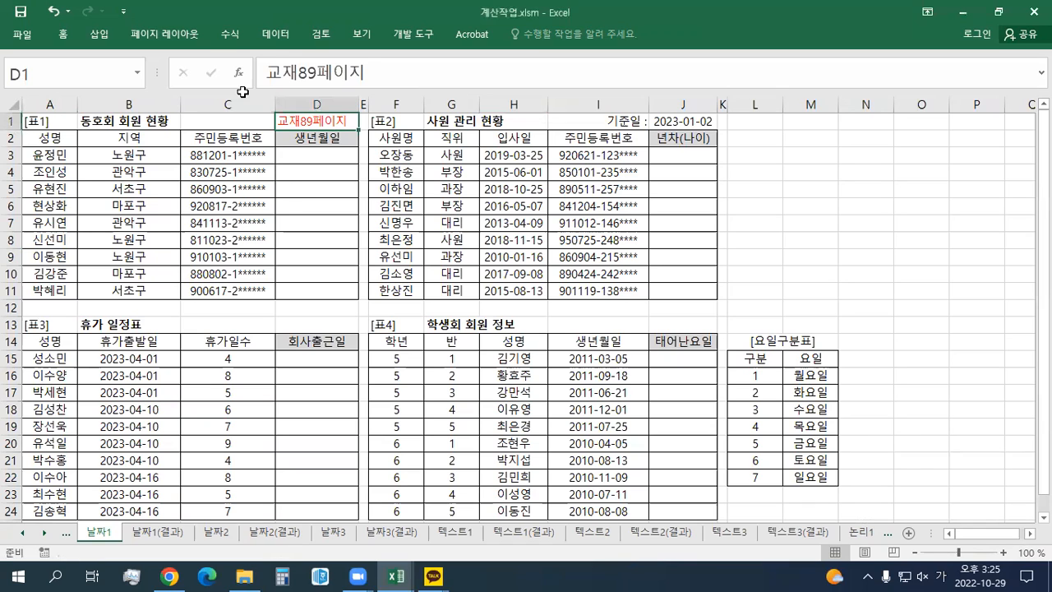
Insert a text box beside 표1 and paste the 생년월일 formula notes into it.
{"action": "left_click", "coordinate": [99, 34]}
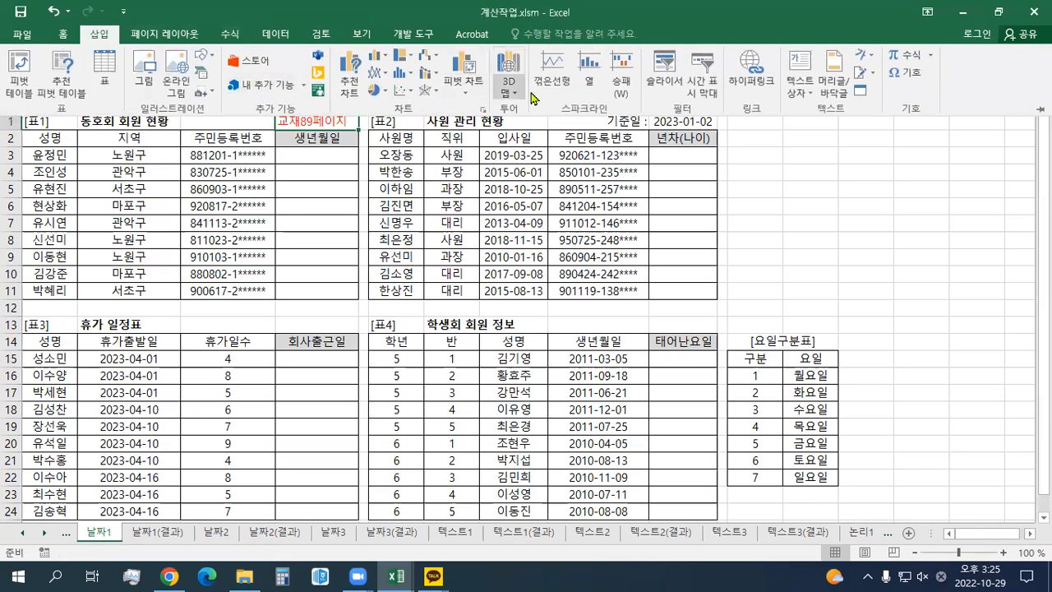
{"action": "left_click", "coordinate": [800, 64]}
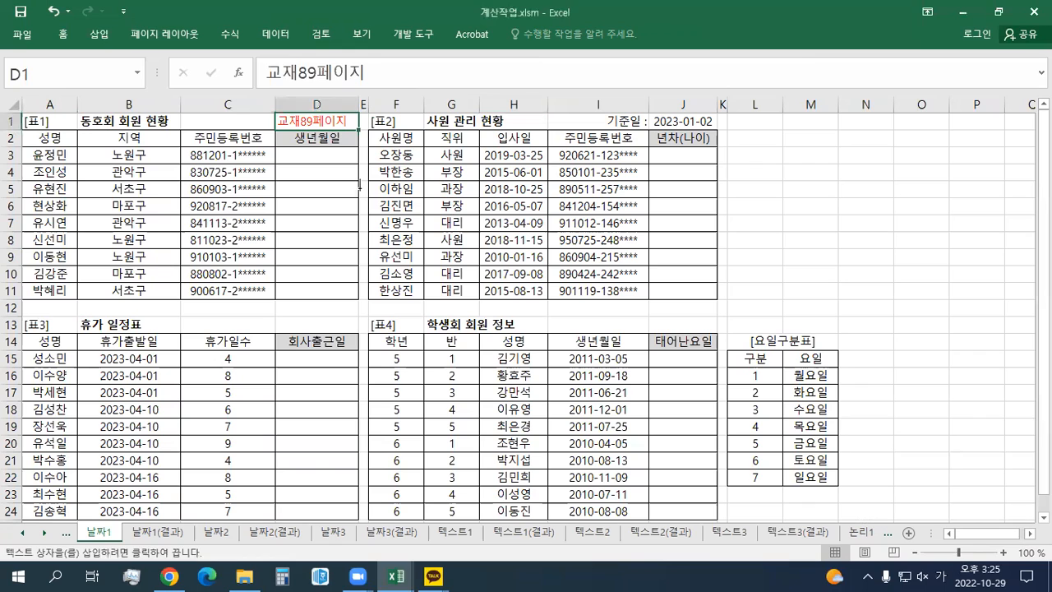
{"action": "left_click_drag", "start_coordinate": [360, 185], "coordinate": [364, 187]}
{"action": "key", "text": "ctrl+v"}
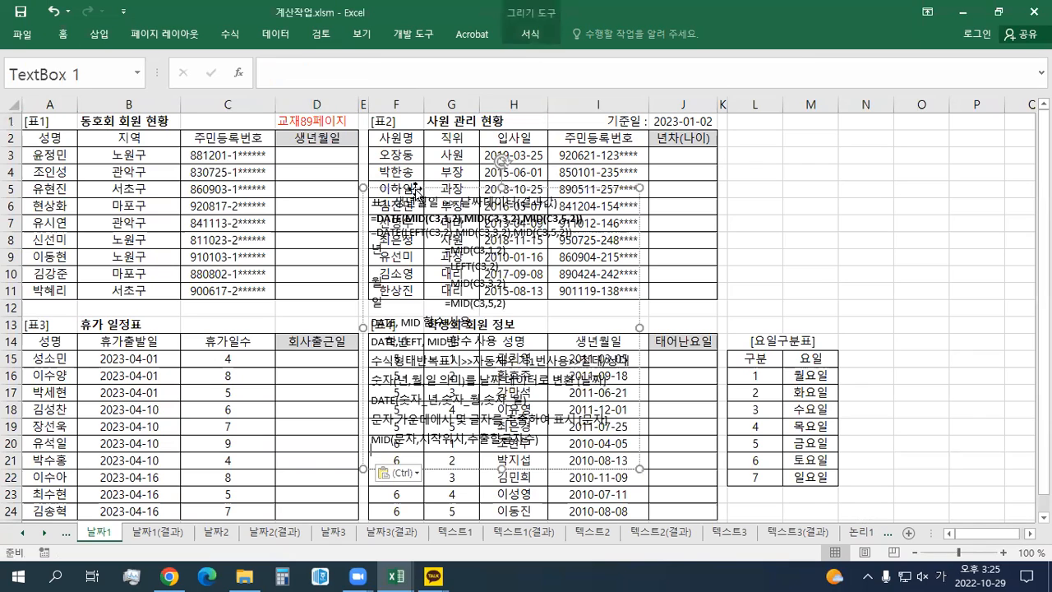
Apply the white-filled shape style with an orange outline to the notes text box.
{"action": "left_click", "coordinate": [530, 34]}
{"action": "left_click", "coordinate": [309, 71]}
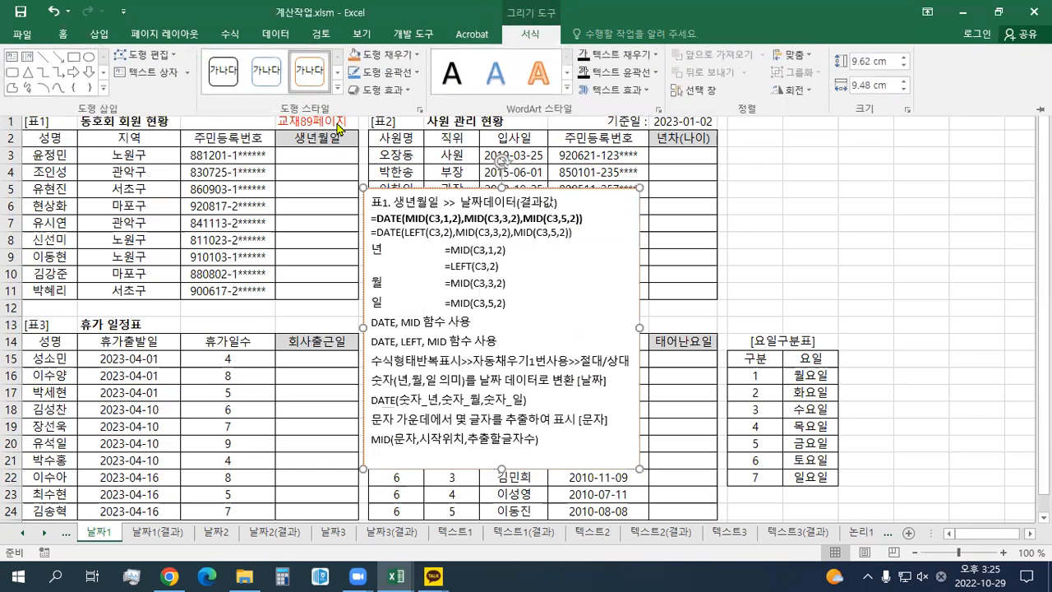
{"action": "left_click", "coordinate": [384, 193]}
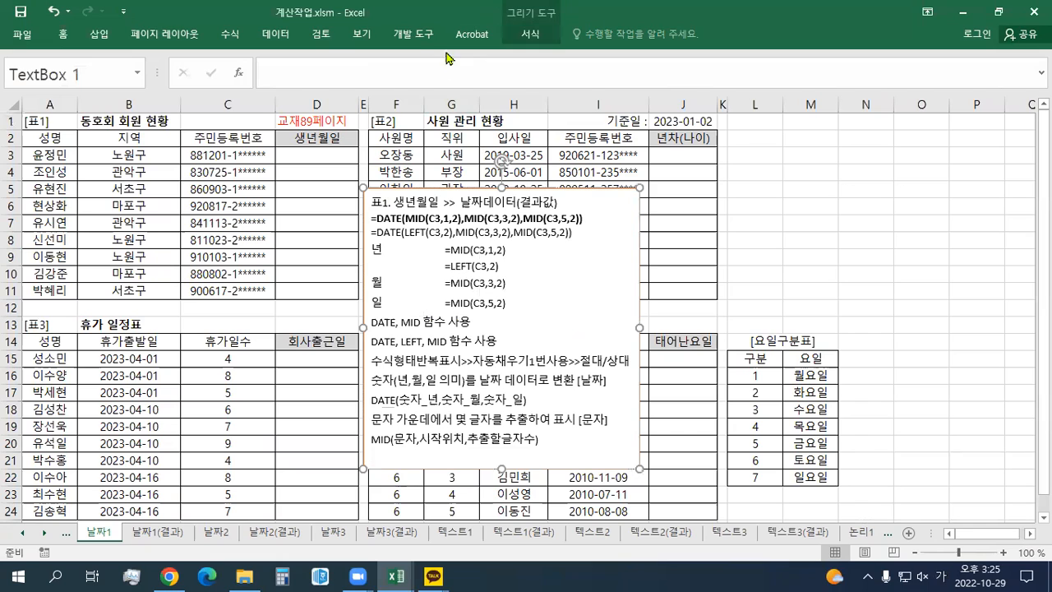
Enlarge the two =DATE(...) formula lines at the start of the notes to 16 pt.
{"action": "left_click", "coordinate": [63, 34]}
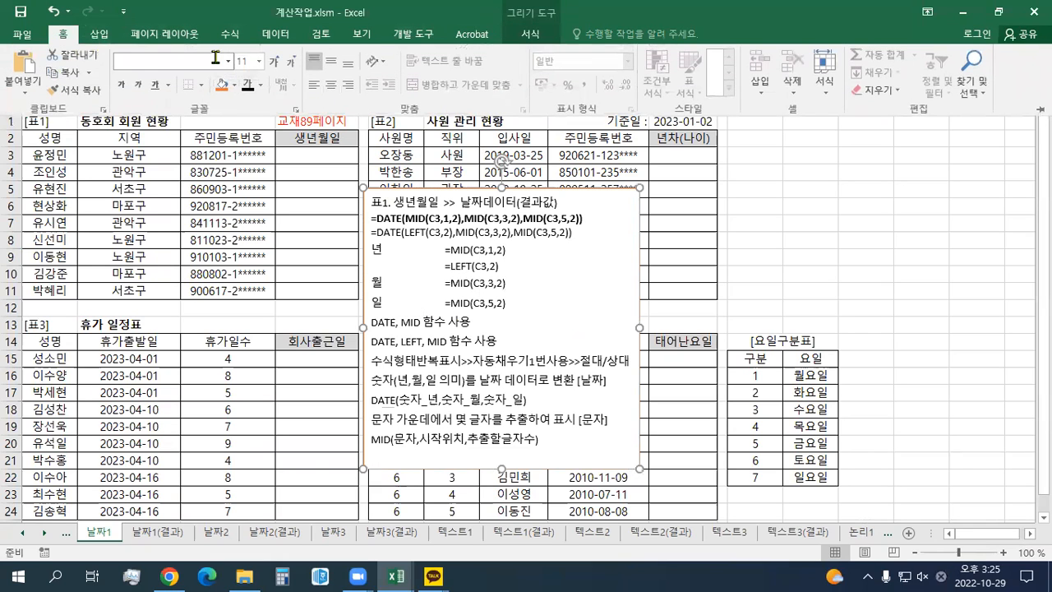
{"action": "scroll", "coordinate": [711, 263], "scroll_direction": "up", "scroll_amount": 2}
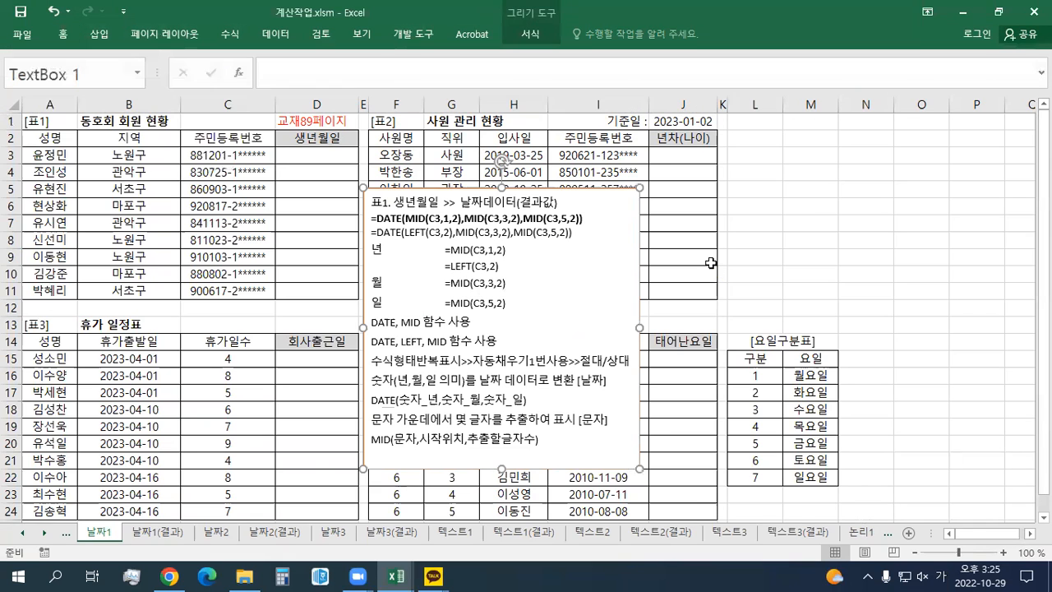
{"action": "scroll", "coordinate": [711, 263], "scroll_direction": "up", "scroll_amount": 1}
{"action": "scroll", "coordinate": [711, 263], "scroll_direction": "up", "scroll_amount": 2}
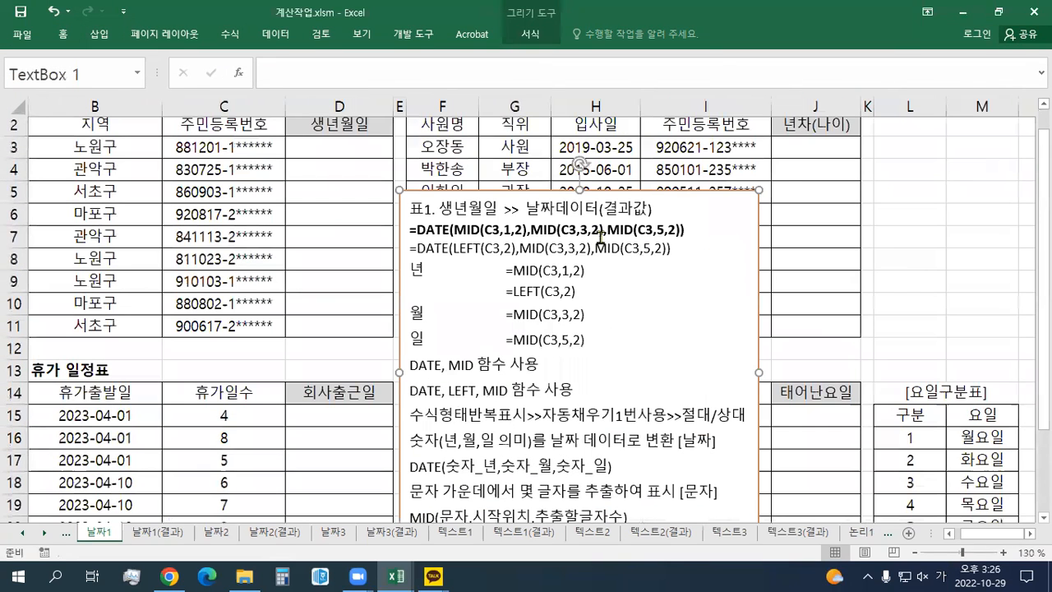
{"action": "left_click_drag", "start_coordinate": [678, 274], "coordinate": [394, 262]}
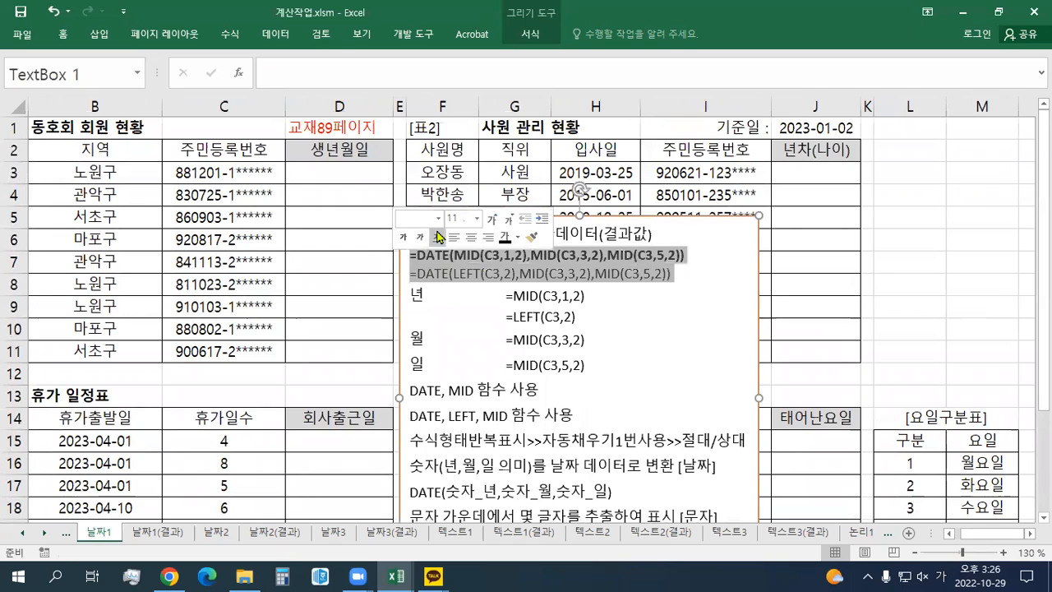
{"action": "left_click", "coordinate": [491, 219]}
{"action": "left_click", "coordinate": [491, 219]}
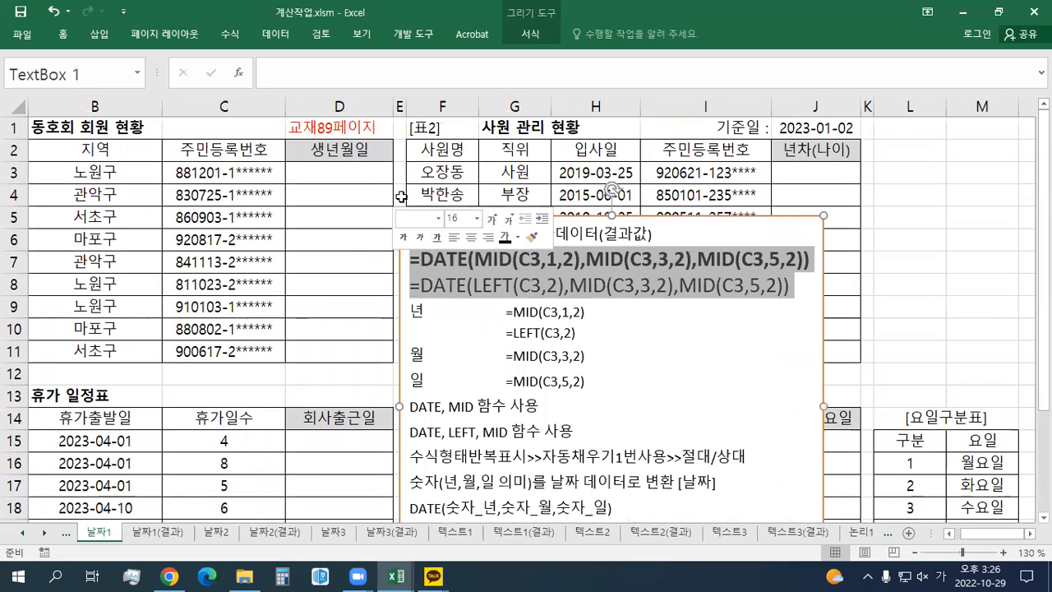
Move the notes text box slightly to the right, away from the 생년월일 column, and bring column A back into view.
{"action": "left_click", "coordinate": [315, 170]}
{"action": "left_click_drag", "start_coordinate": [527, 215], "coordinate": [572, 216]}
{"action": "left_click", "coordinate": [334, 179]}
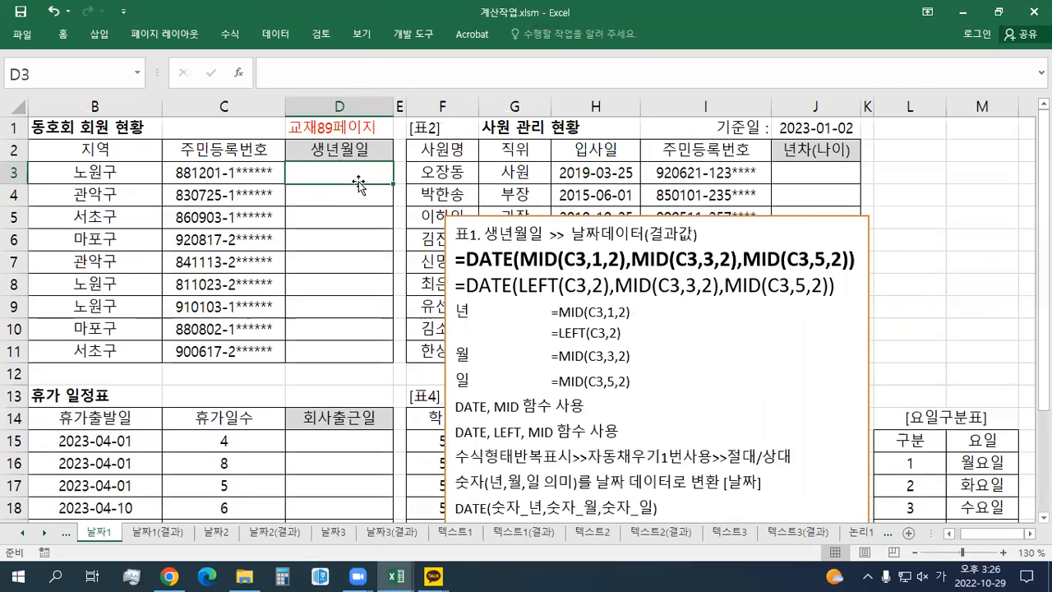
{"action": "left_click", "coordinate": [948, 534]}
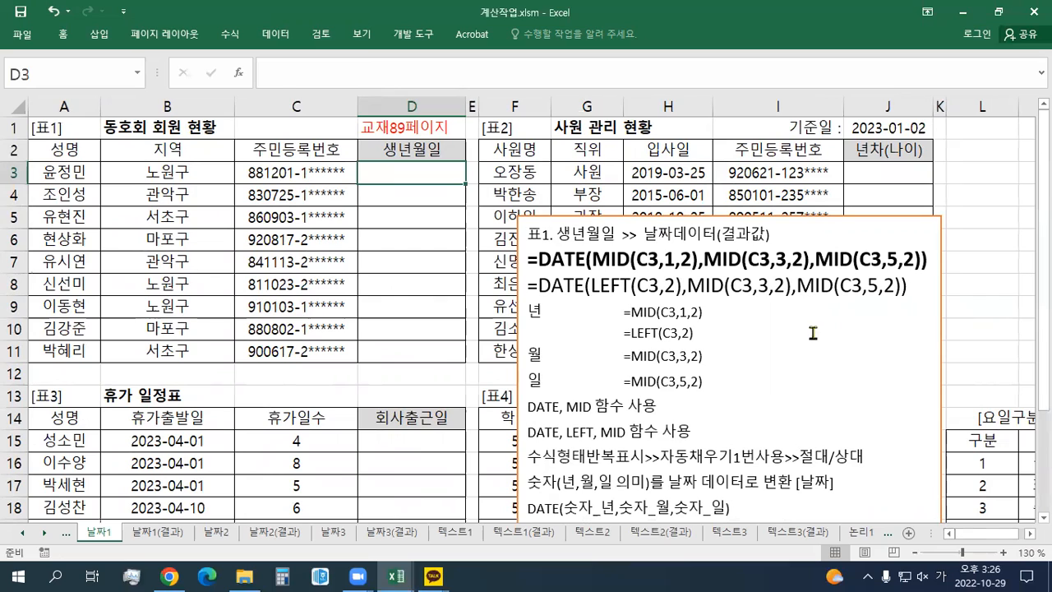
Start the 생년월일 formula in cell D3 with the year part, =MID(C3,1,2), followed by a comma.
{"action": "left_click_drag", "start_coordinate": [448, 176], "coordinate": [413, 341]}
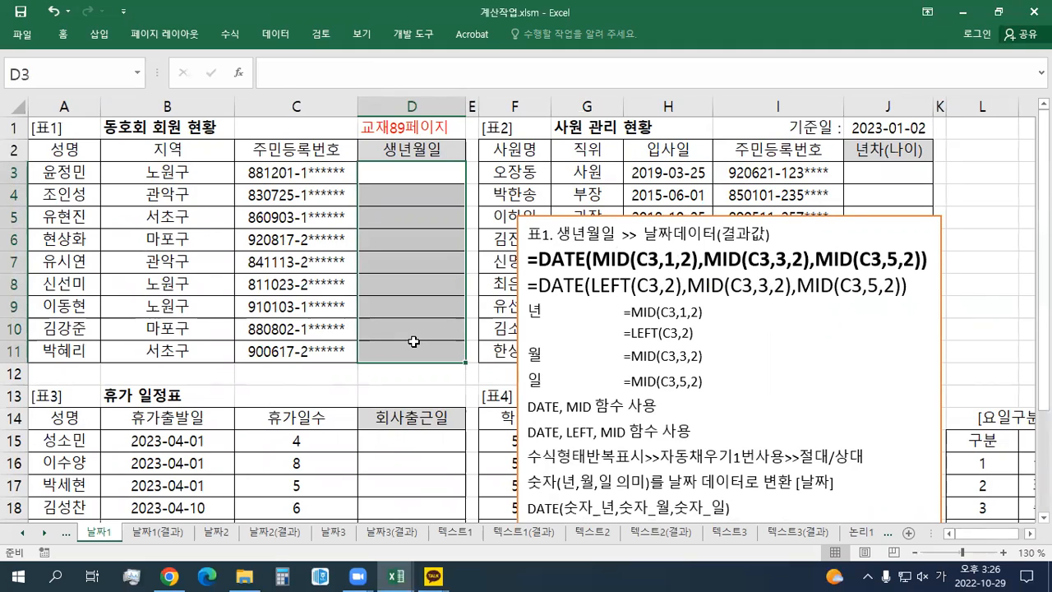
{"action": "left_click", "coordinate": [426, 181]}
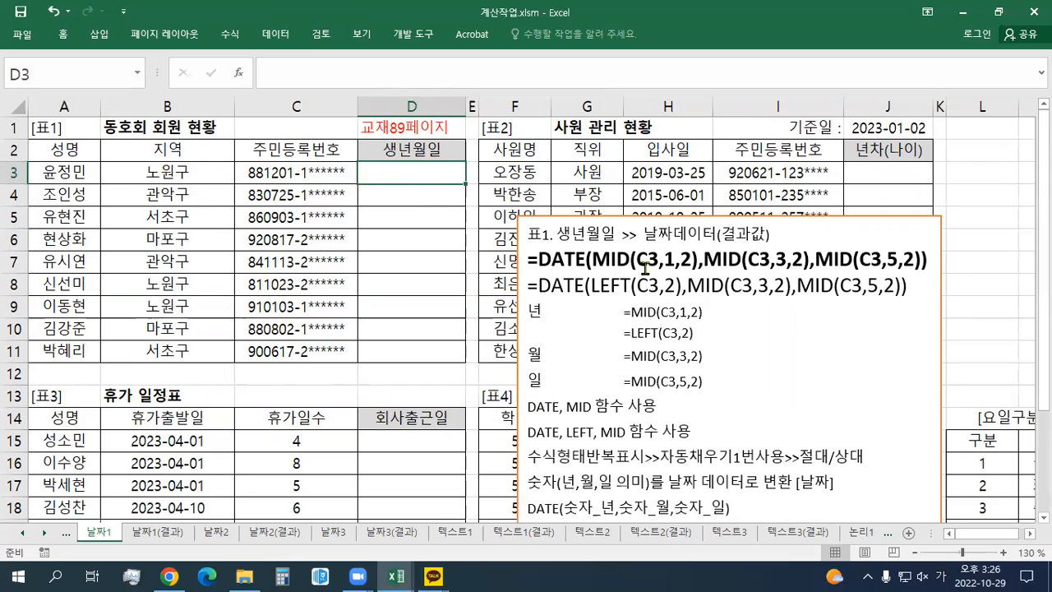
{"action": "type", "text": "="}
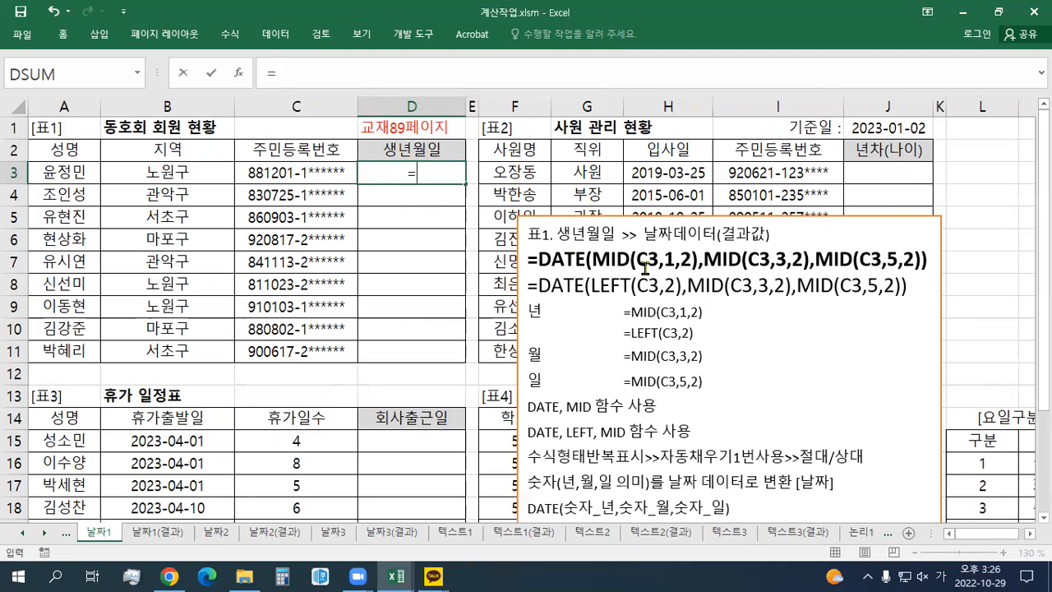
{"action": "type", "text": "ㅡㅑㅇ"}
{"action": "key", "text": "BackSpace"}
{"action": "key", "text": "BackSpace"}
{"action": "key", "text": "BackSpace"}
{"action": "key", "text": "Hangul"}
{"action": "type", "text": "MID("}
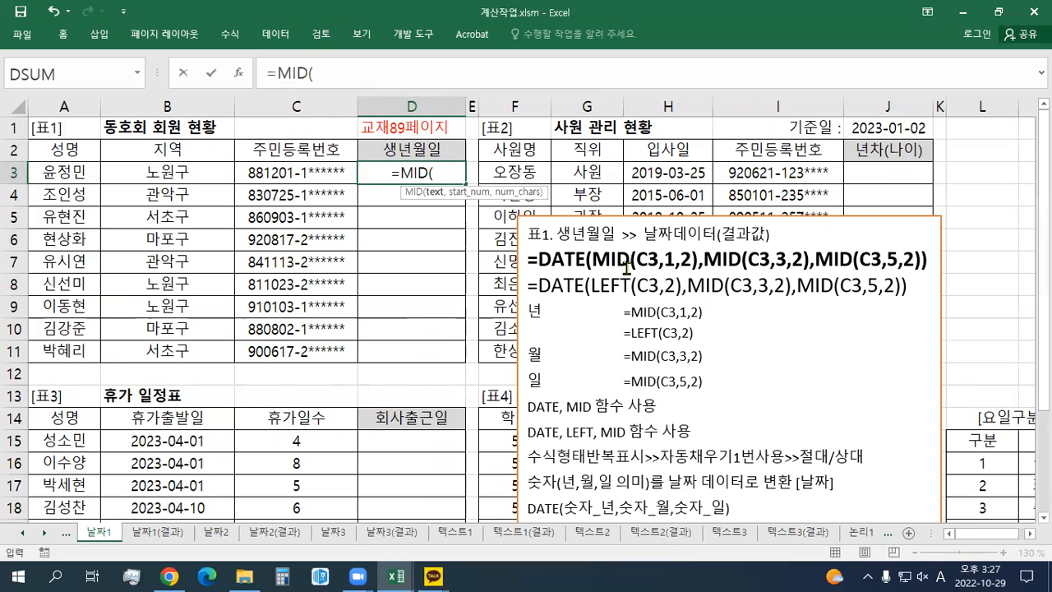
{"action": "left_click", "coordinate": [310, 164]}
{"action": "type", "text": ","}
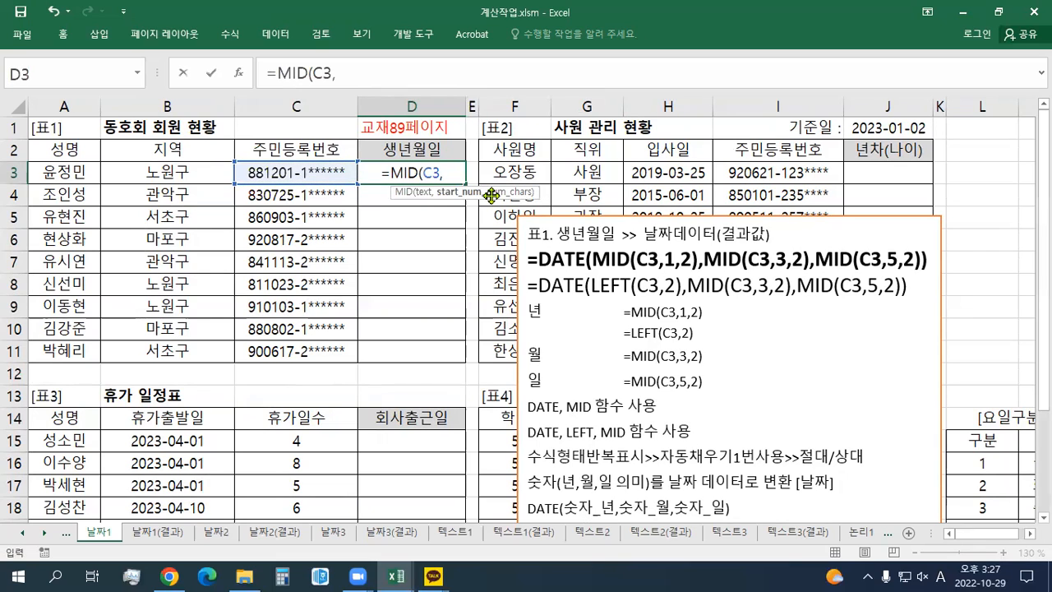
{"action": "type", "text": "1,2"}
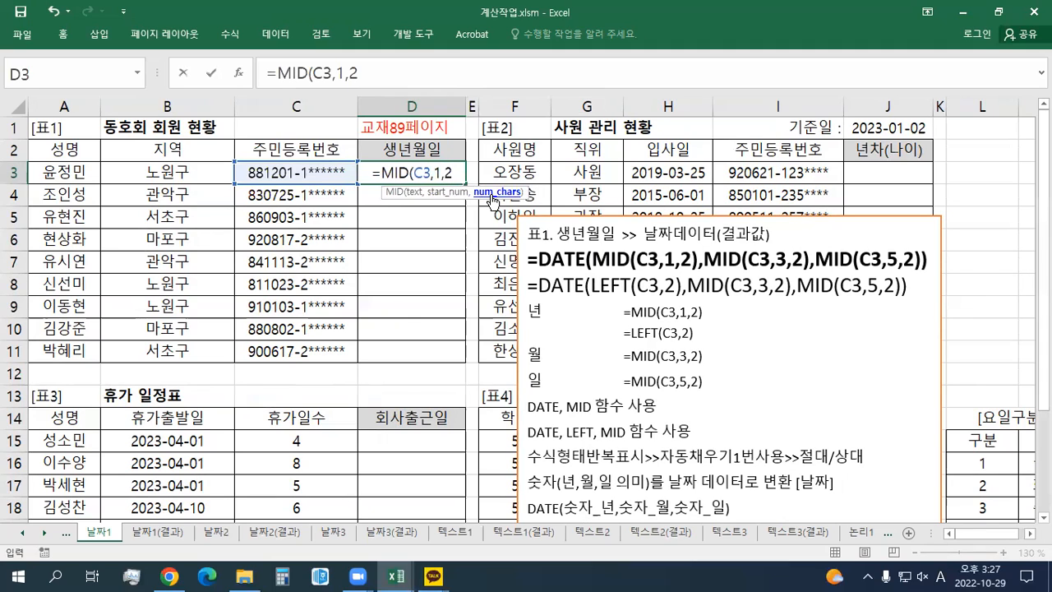
{"action": "type", "text": "),"}
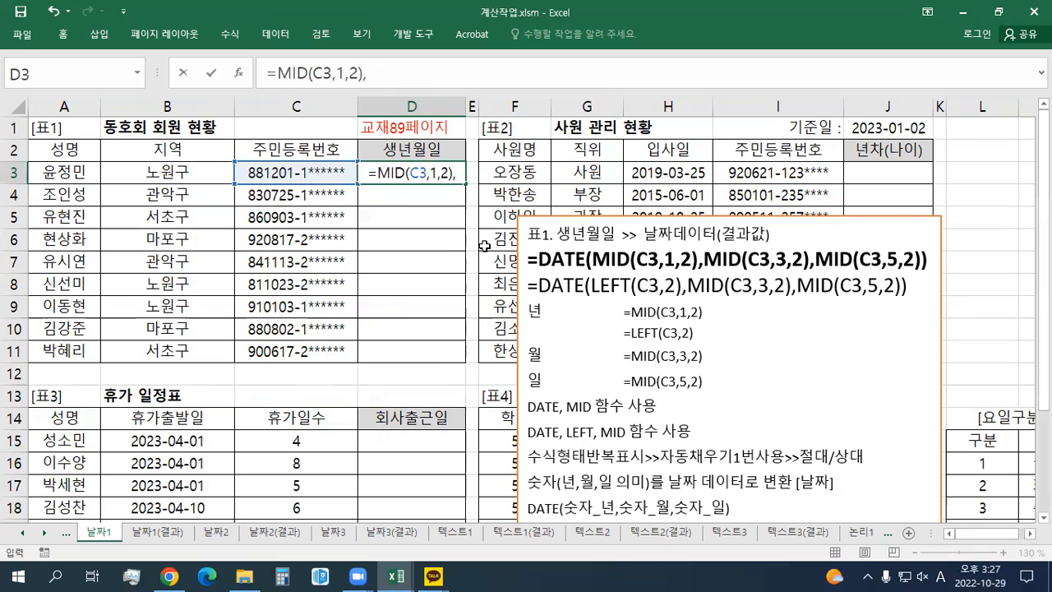
Append the month part MID(C3,3,2) and a trailing comma to the formula in D3.
{"action": "type", "text": "MID("}
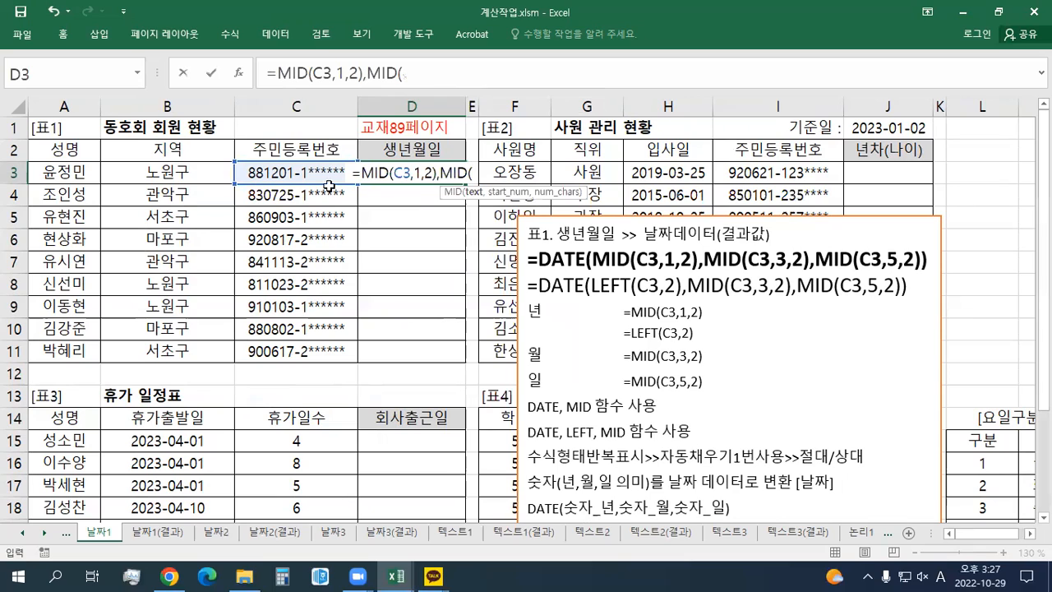
{"action": "left_click", "coordinate": [291, 180]}
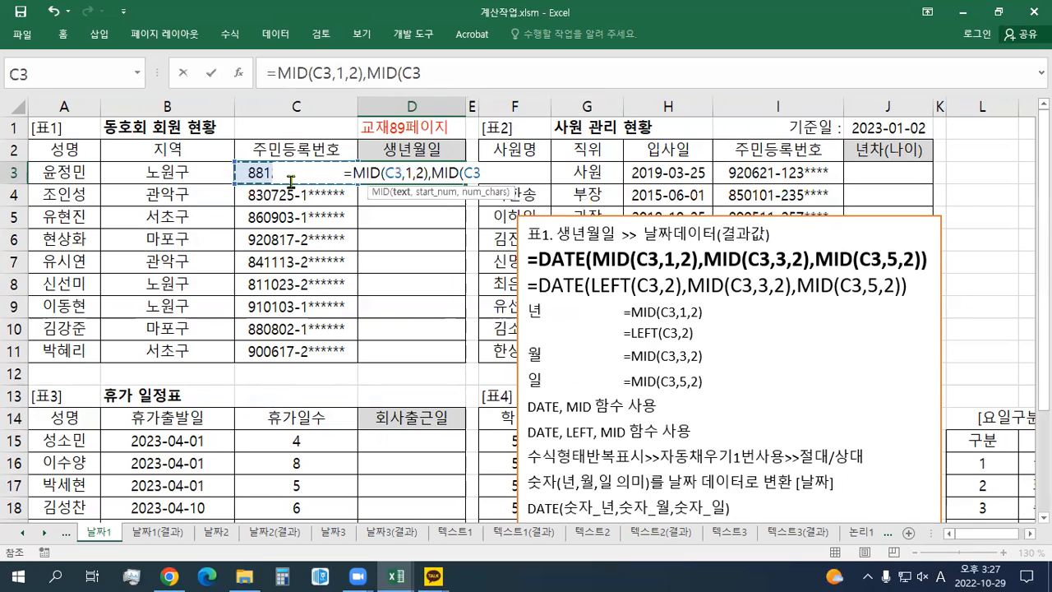
{"action": "type", "text": ","}
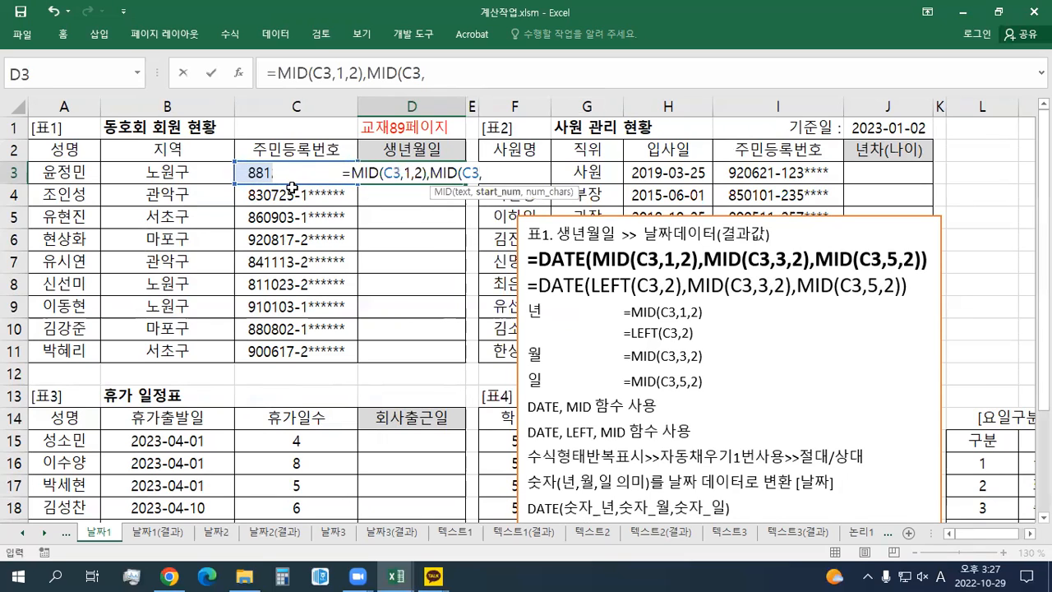
{"action": "type", "text": "3"}
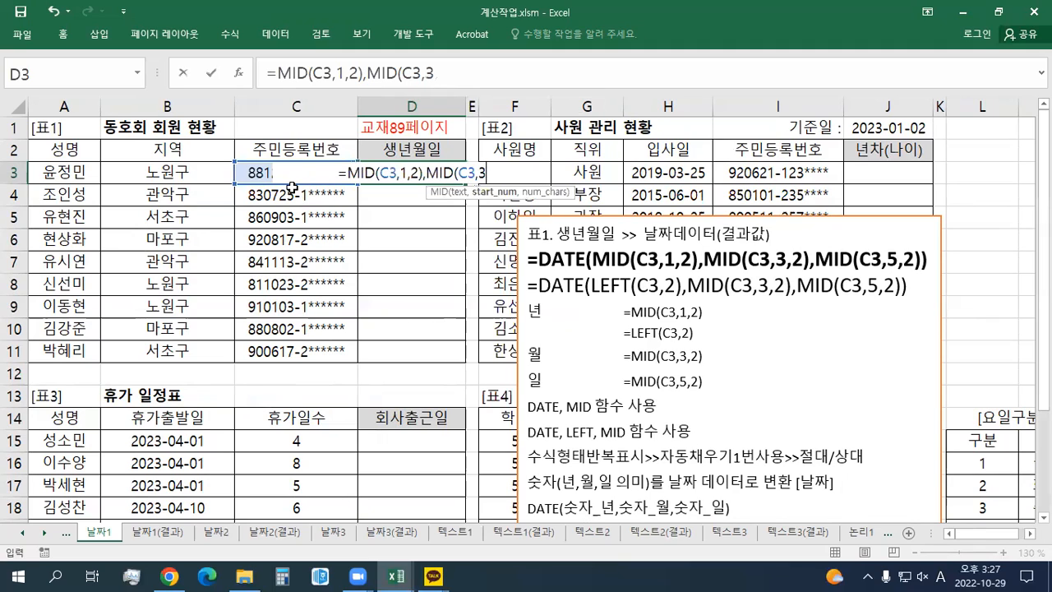
{"action": "type", "text": ",2"}
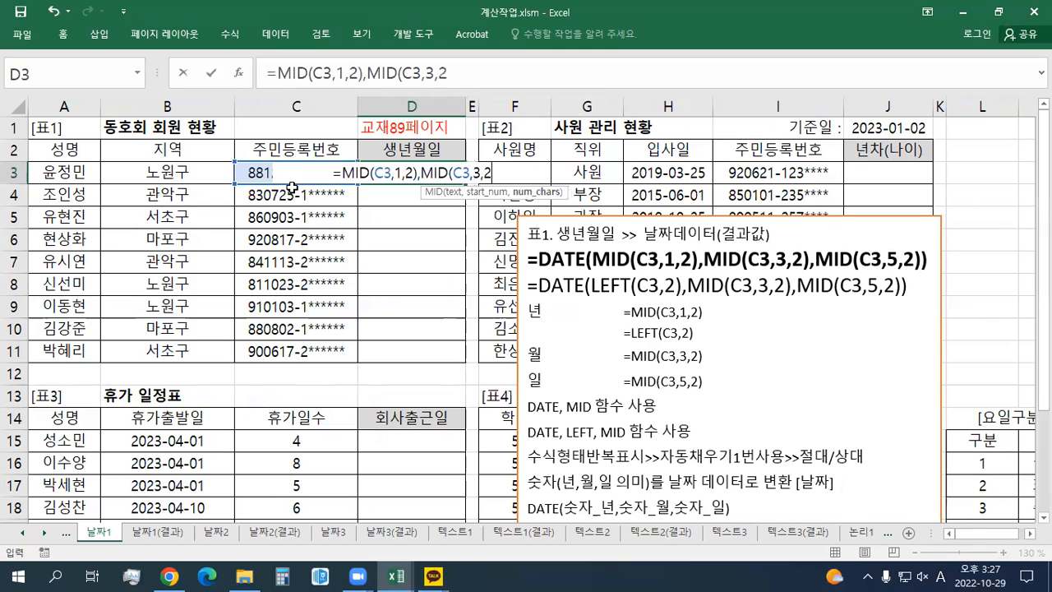
{"action": "type", "text": "),"}
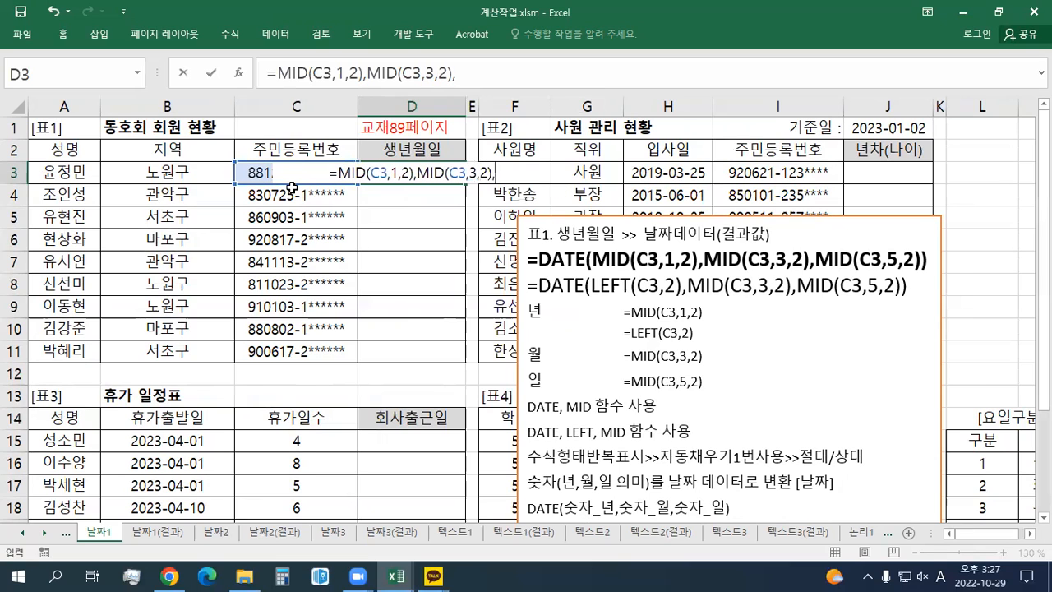
Add MID(C3,5,2) as the third part of the formula in cell D3 to extract the day.
{"action": "type", "text": "MIDD"}
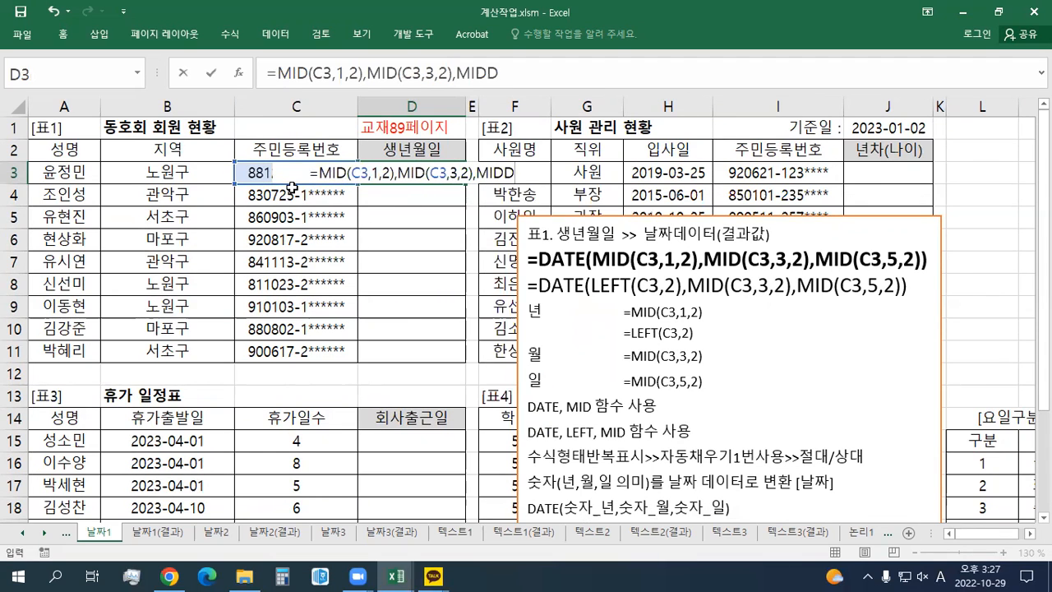
{"action": "key", "text": "BackSpace"}
{"action": "type", "text": "("}
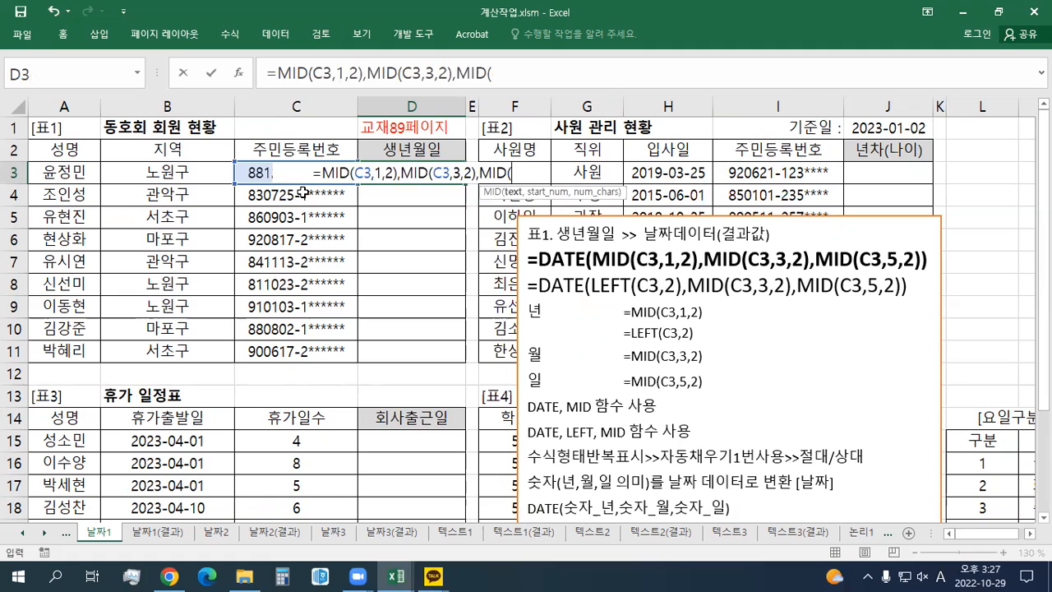
{"action": "left_click", "coordinate": [259, 176]}
{"action": "type", "text": ","}
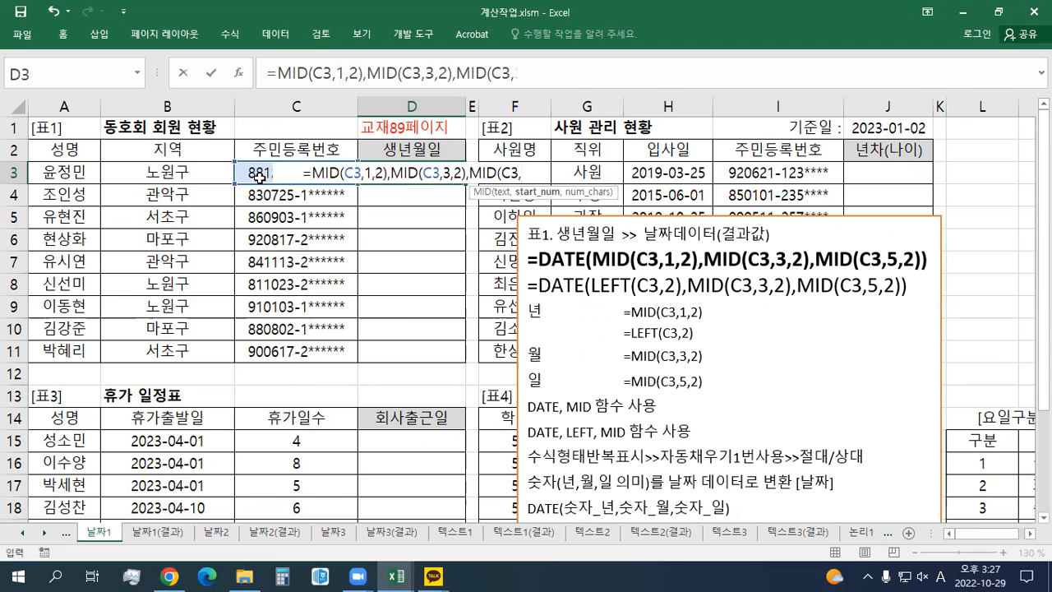
{"action": "type", "text": "5,2"}
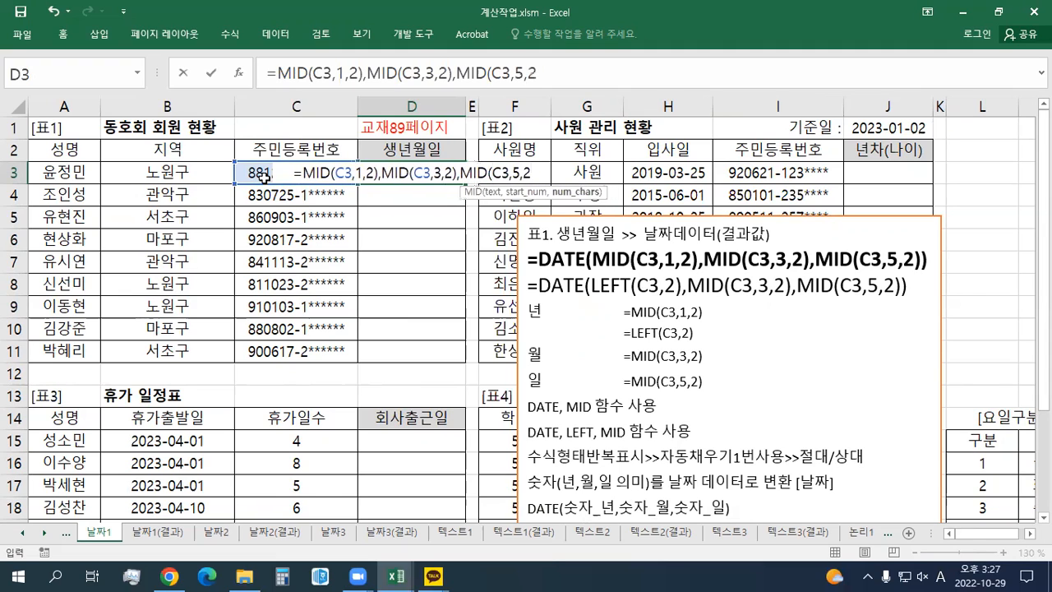
{"action": "type", "text": ")"}
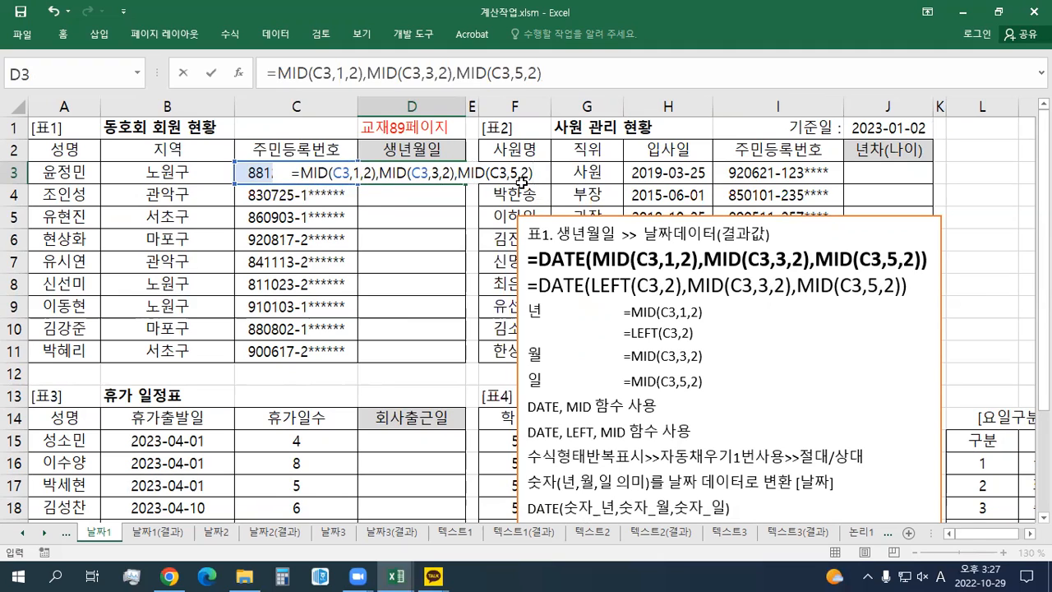
Wrap the three MID parts in D3 in a DATE function and commit =DATE(MID(C3,1,2),MID(C3,3,2),MID(C3,5,2)).
{"action": "left_click", "coordinate": [295, 173]}
{"action": "type", "text": "DATE"}
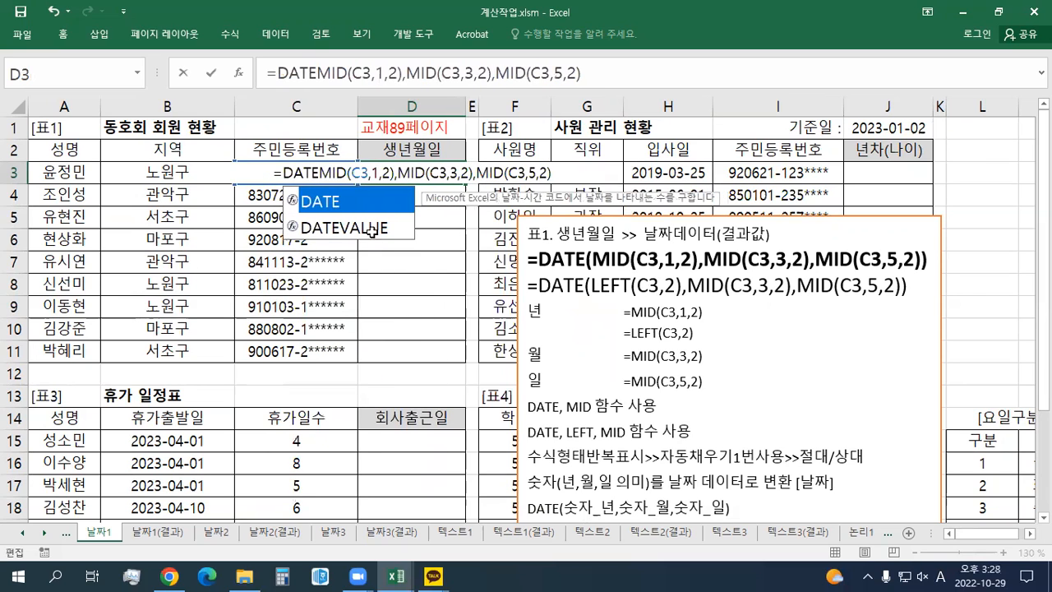
{"action": "type", "text": "("}
{"action": "left_click", "coordinate": [555, 175]}
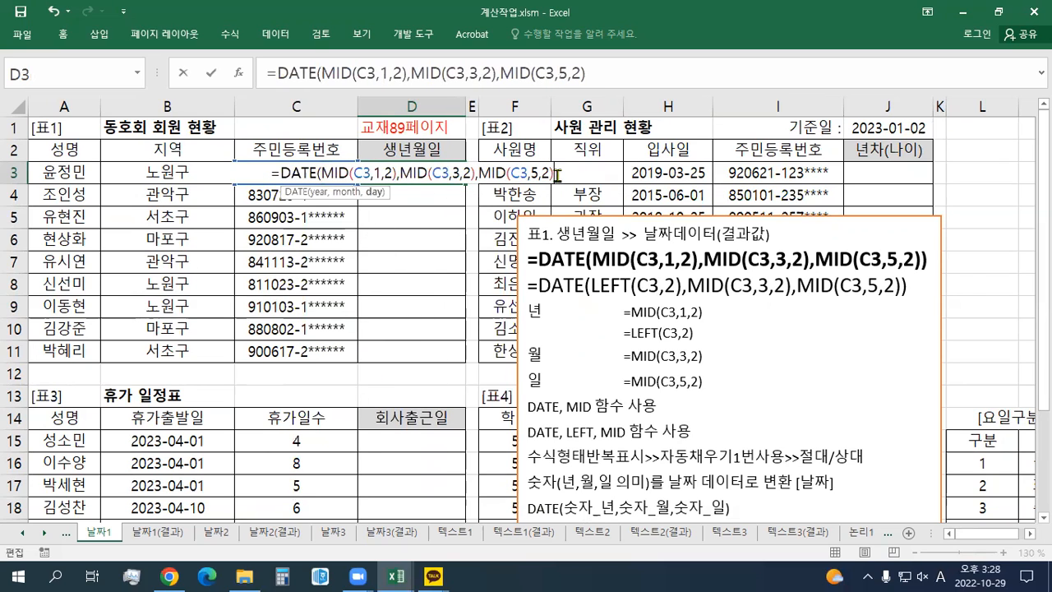
{"action": "type", "text": ")"}
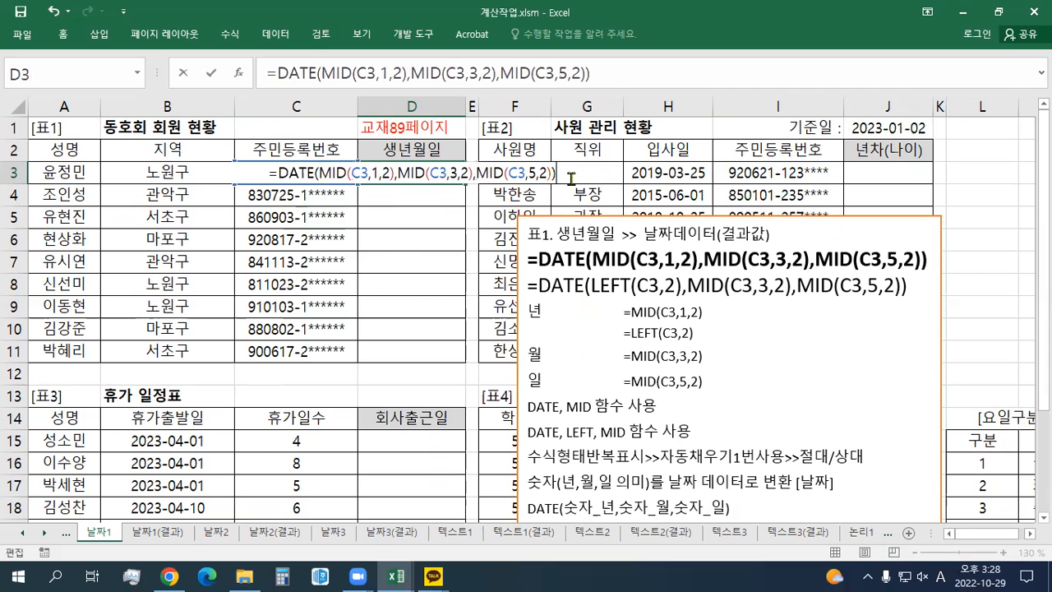
{"action": "key", "text": "Return"}
{"action": "key", "text": "Up"}
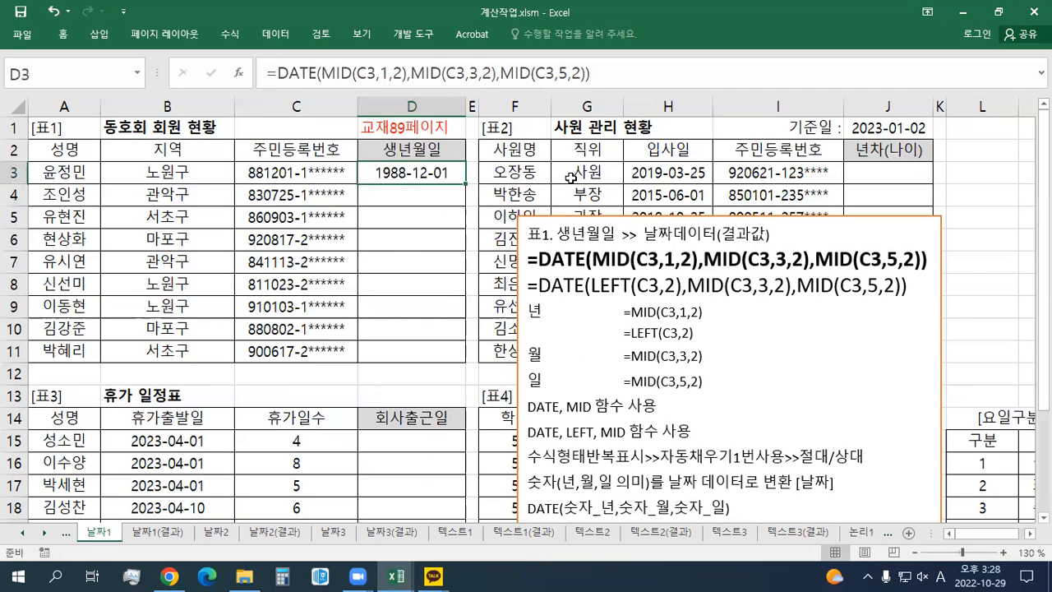
Fill the 생년월일 formula from D3 down through D11.
{"action": "left_click_drag", "start_coordinate": [467, 185], "coordinate": [472, 352]}
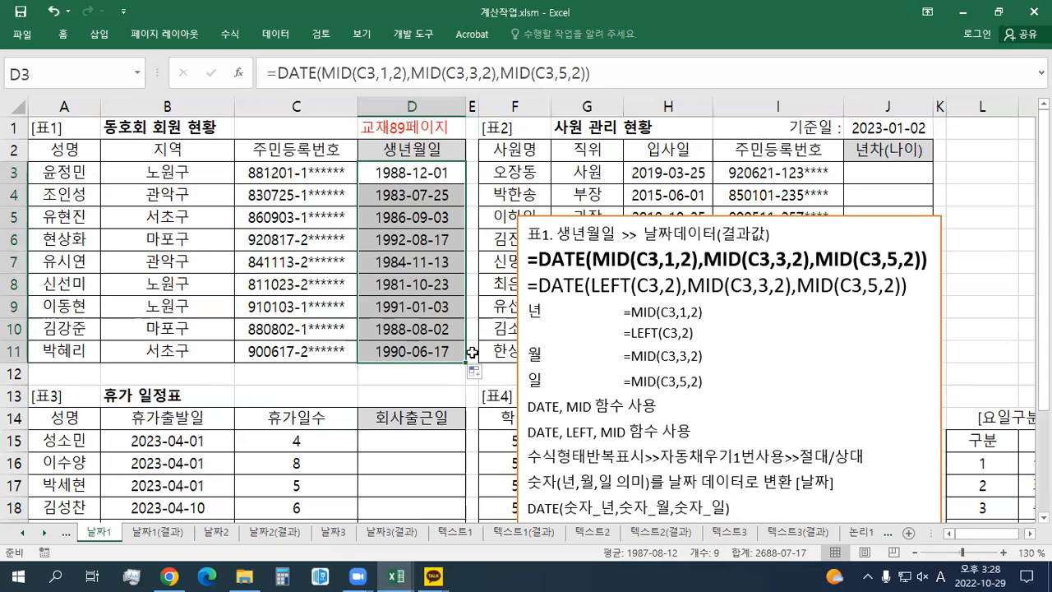
{"action": "left_click", "coordinate": [384, 176]}
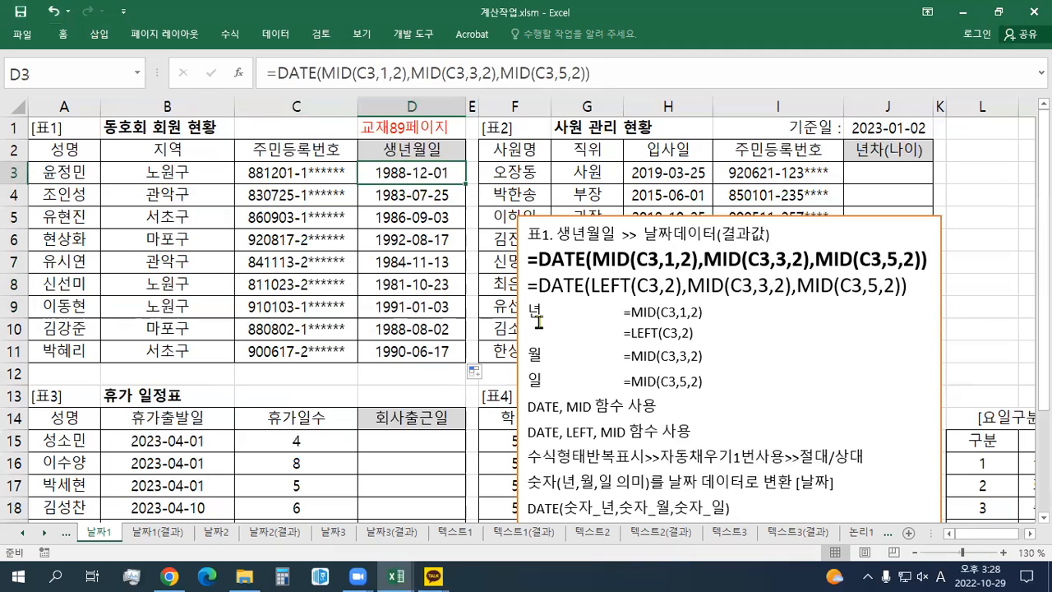
{"action": "left_click", "coordinate": [433, 289]}
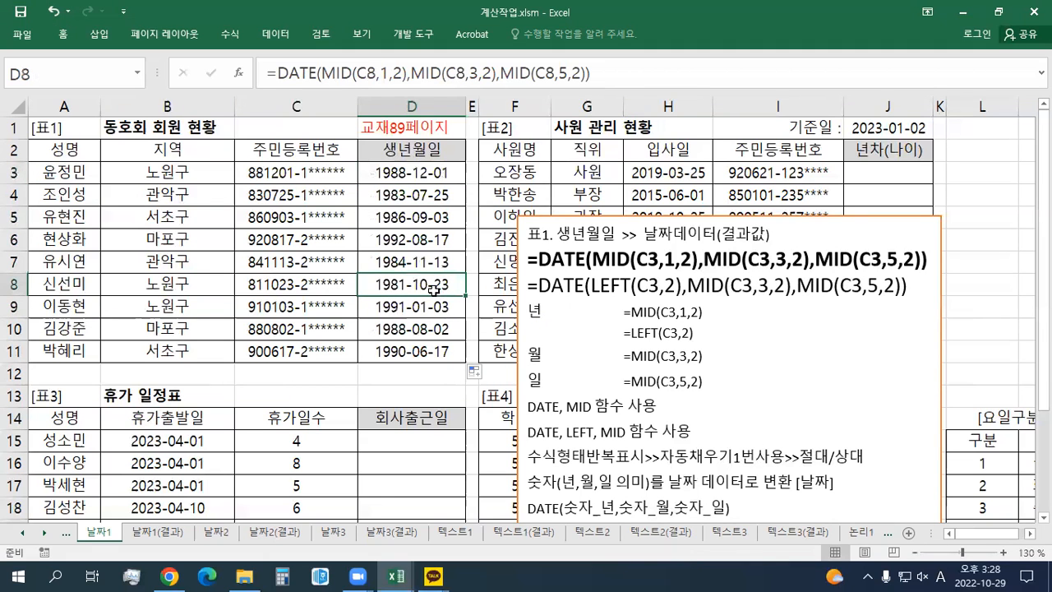
Move the notes text box off the 사원 관리 현황 table, down onto the lower part of the 학생회 회원 정보 table.
{"action": "scroll", "coordinate": [433, 289], "scroll_direction": "down", "scroll_amount": 3}
{"action": "scroll", "coordinate": [444, 296], "scroll_direction": "up", "scroll_amount": 3}
{"action": "left_click", "coordinate": [549, 218]}
{"action": "left_click_drag", "start_coordinate": [713, 311], "coordinate": [845, 493]}
{"action": "scroll", "coordinate": [848, 491], "scroll_direction": "down", "scroll_amount": 2}
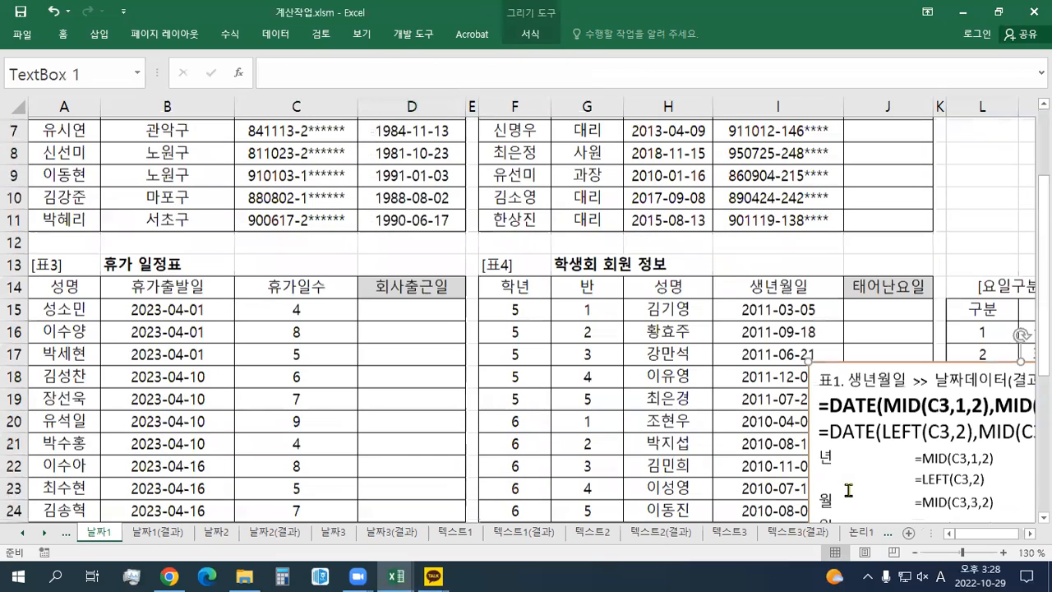
{"action": "scroll", "coordinate": [848, 490], "scroll_direction": "down", "scroll_amount": 2}
{"action": "scroll", "coordinate": [438, 177], "scroll_direction": "up", "scroll_amount": 4}
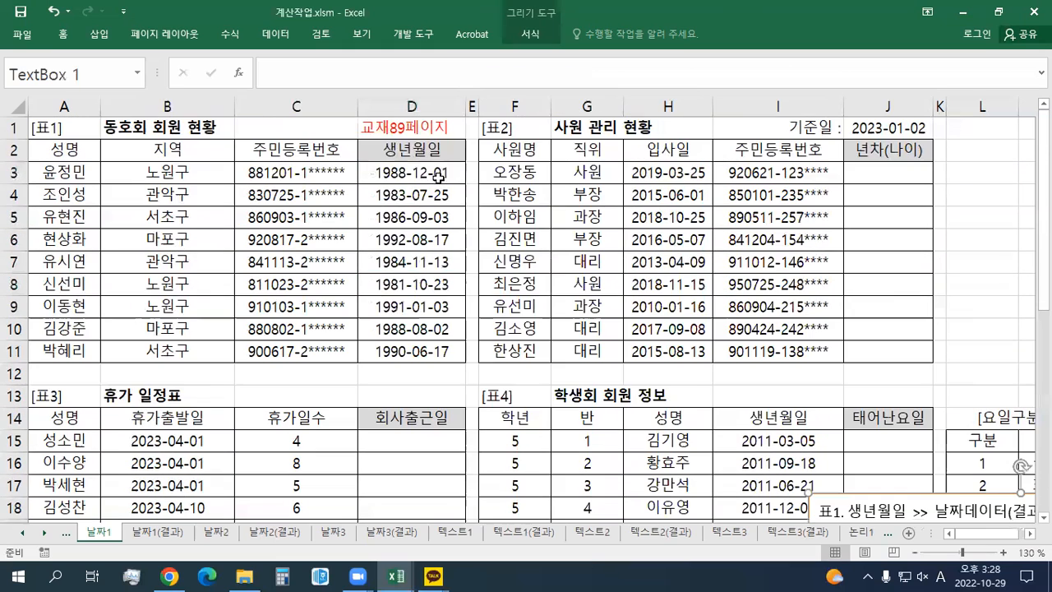
Copy the 교재89페이지 label from D1 into J13, above the 태어난요일 heading.
{"action": "left_click", "coordinate": [407, 129]}
{"action": "right_click", "coordinate": [407, 129]}
{"action": "left_click", "coordinate": [432, 156]}
{"action": "left_click", "coordinate": [893, 401]}
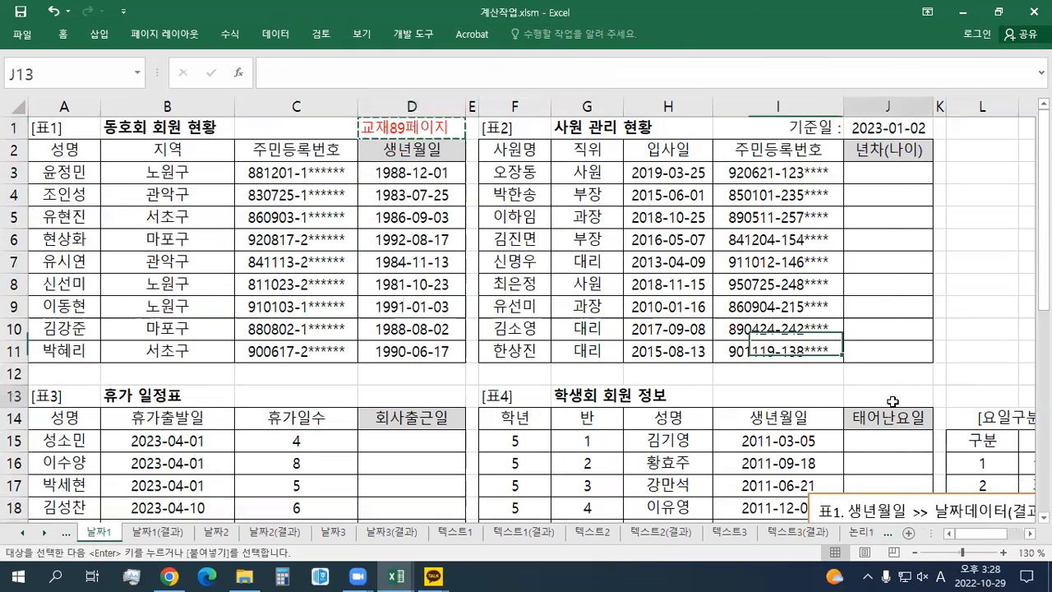
{"action": "right_click", "coordinate": [893, 401]}
{"action": "left_click", "coordinate": [742, 146]}
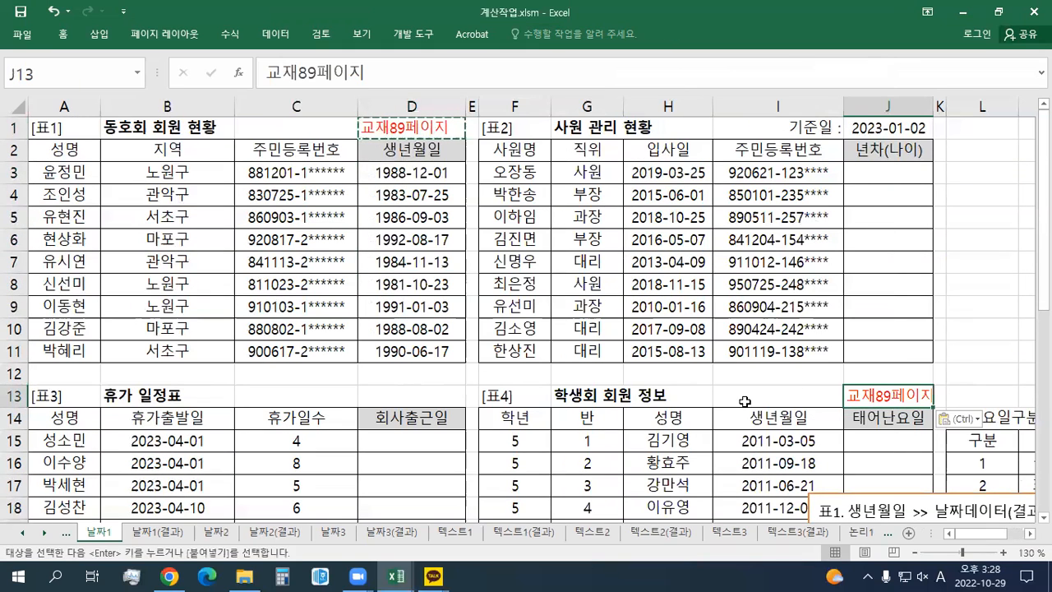
Move the notes text box beside the 요일구분표 table, around column N, and clear the copy selection.
{"action": "scroll", "coordinate": [745, 401], "scroll_direction": "down", "scroll_amount": 3}
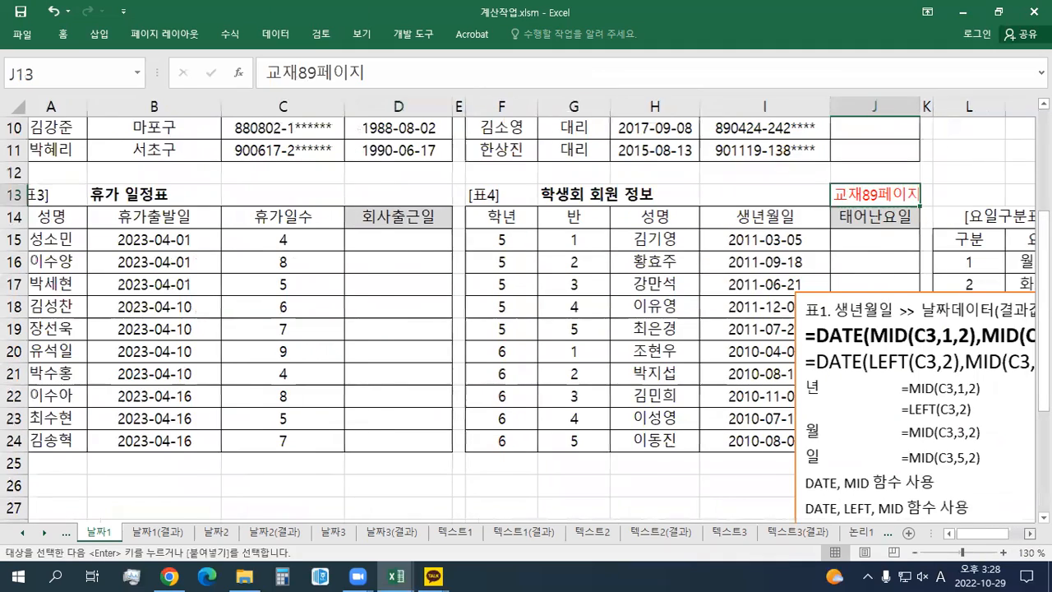
{"action": "scroll", "coordinate": [526, 312], "scroll_direction": "right", "scroll_amount": 4}
{"action": "scroll", "coordinate": [526, 313], "scroll_direction": "down", "scroll_amount": 1}
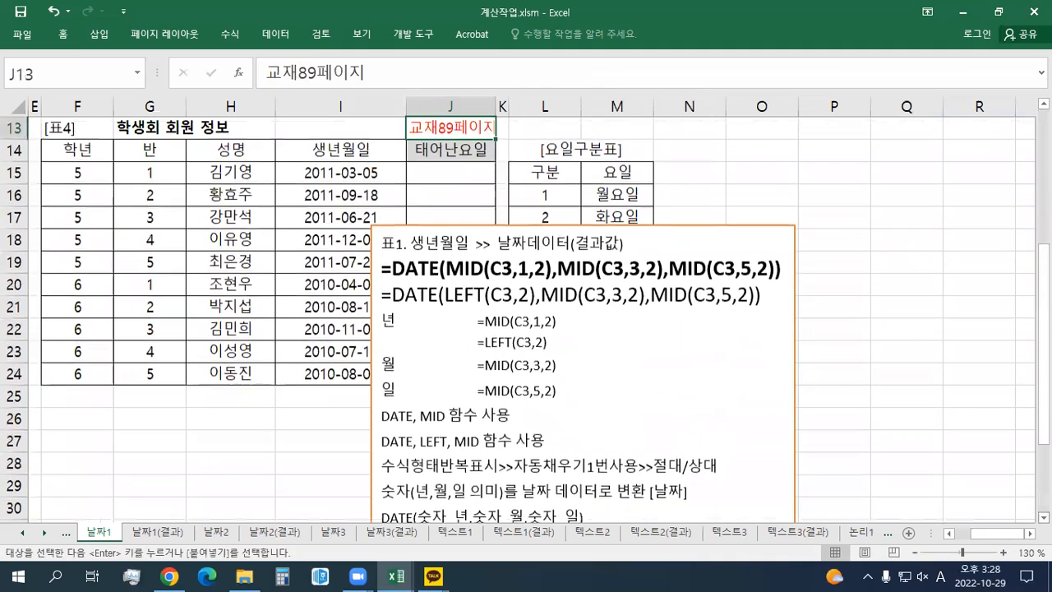
{"action": "left_click", "coordinate": [501, 228]}
{"action": "left_click_drag", "start_coordinate": [469, 227], "coordinate": [767, 162]}
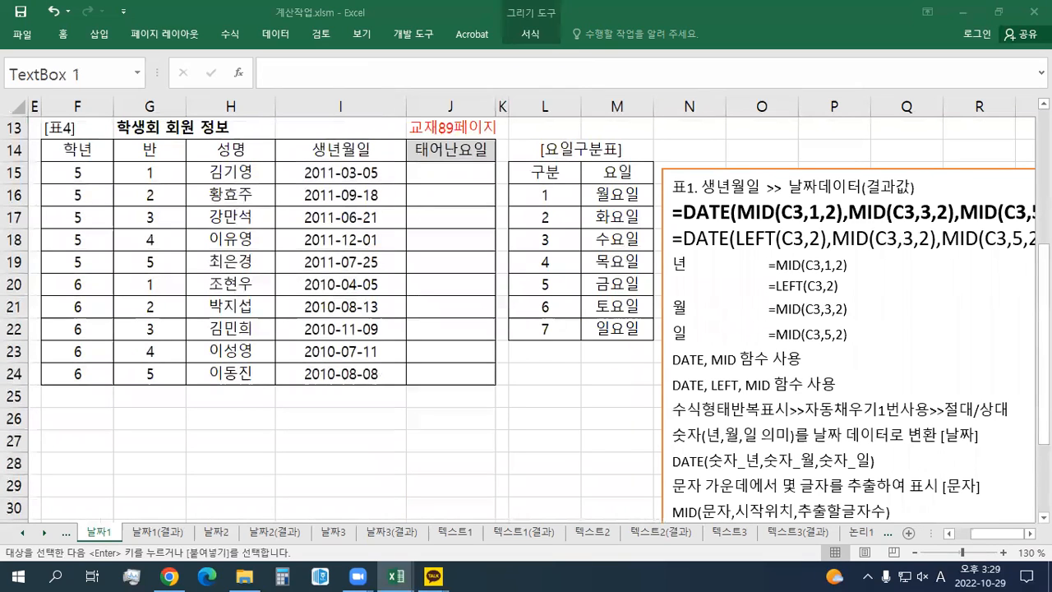
{"action": "key", "text": "Escape"}
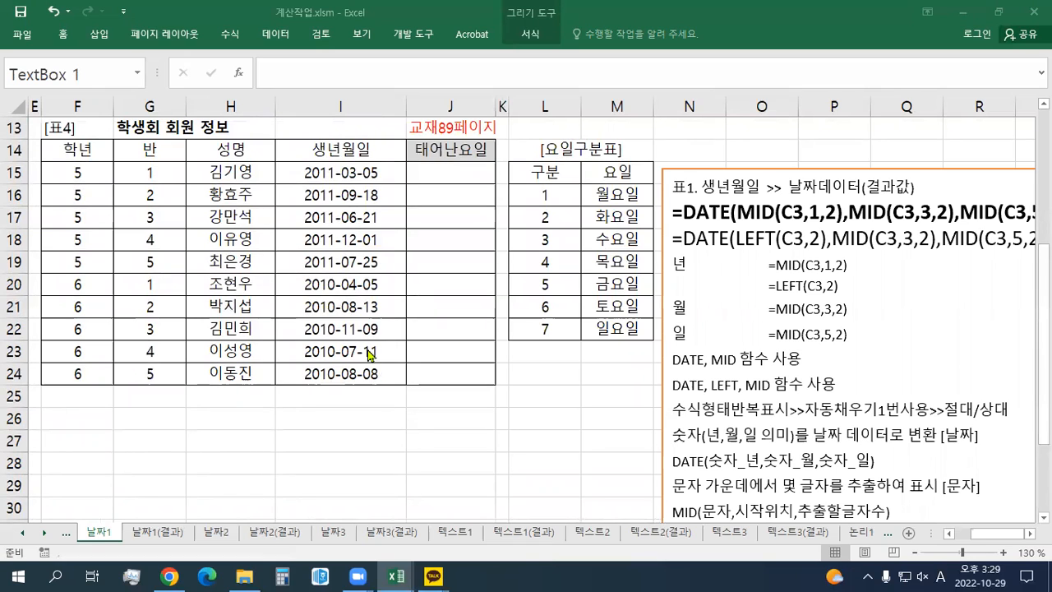
Paste the copied 표4. 태어난요일 notes at the start of the text box and separate them from the 표1 notes with a blank line.
{"action": "left_click", "coordinate": [672, 205]}
{"action": "left_click", "coordinate": [674, 187]}
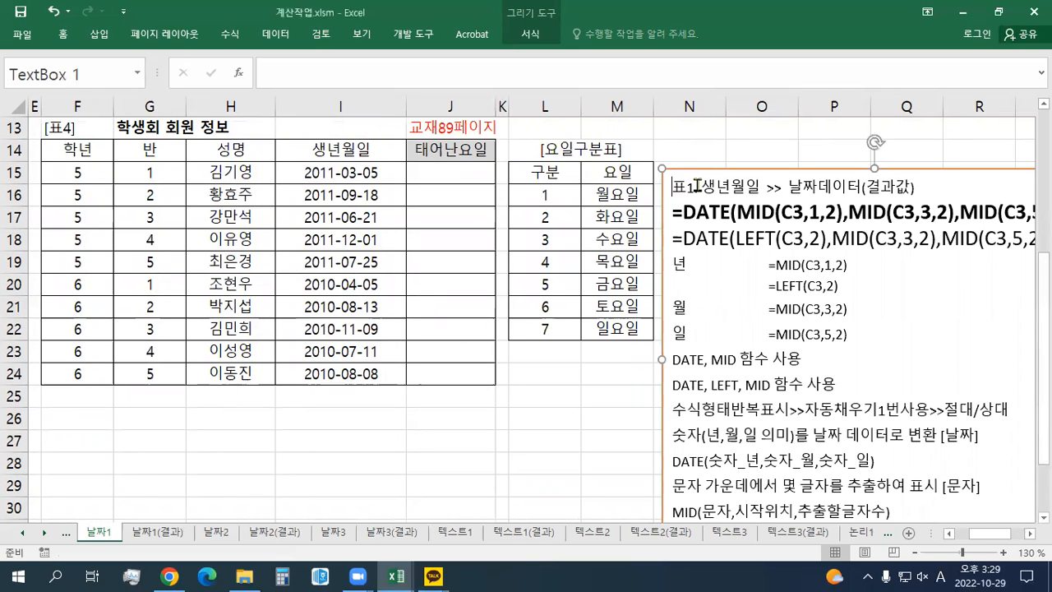
{"action": "key", "text": "ctrl+v"}
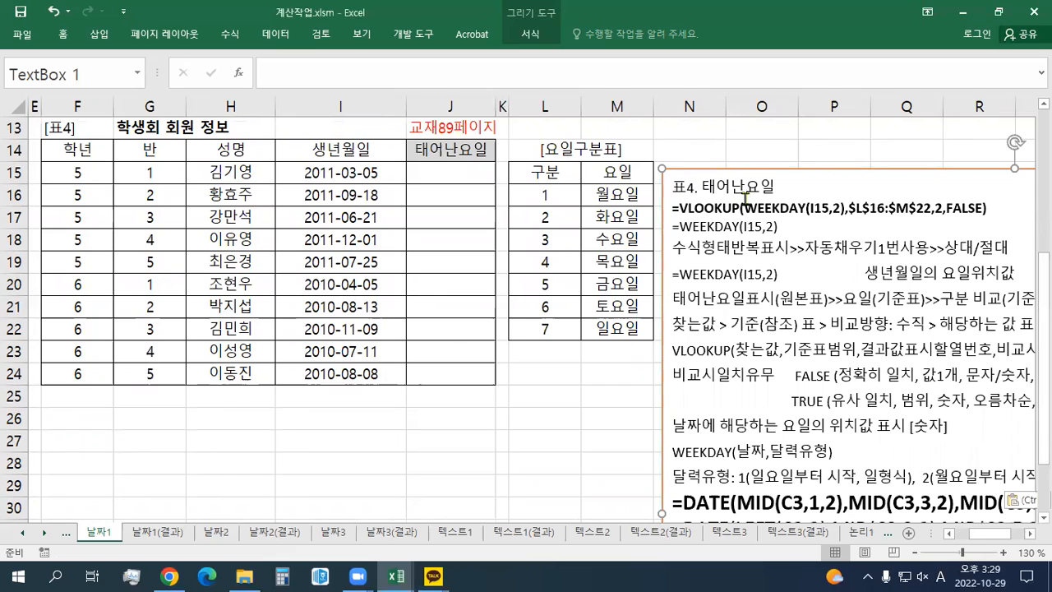
{"action": "key", "text": "Return"}
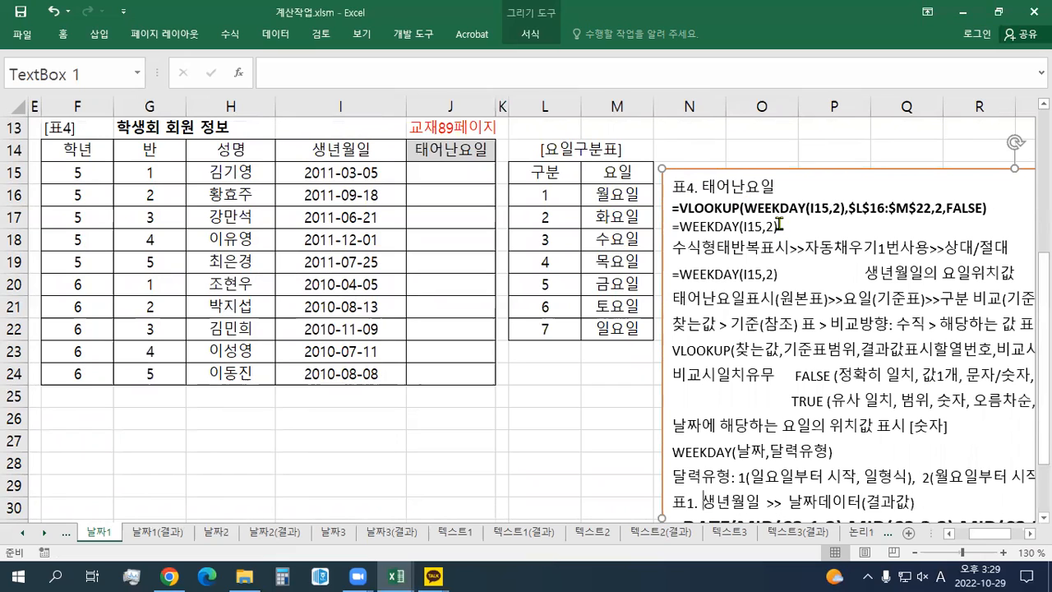
{"action": "key", "text": "Return"}
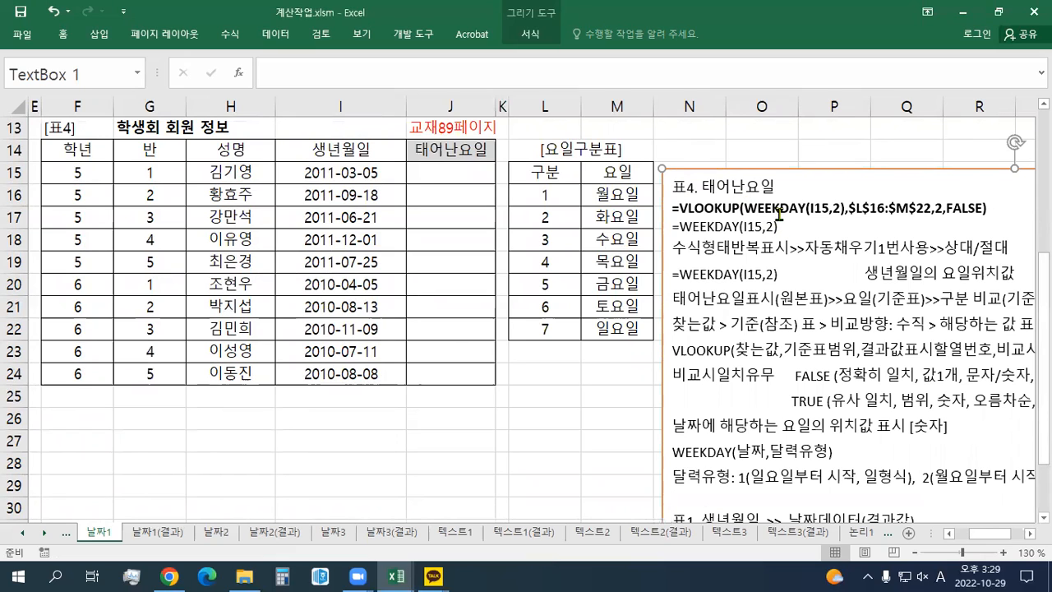
Enlarge the font of the VLOOKUP and WEEKDAY formula lines under the 표4 heading by three size steps.
{"action": "left_click_drag", "start_coordinate": [804, 222], "coordinate": [661, 205]}
{"action": "right_click", "coordinate": [691, 212]}
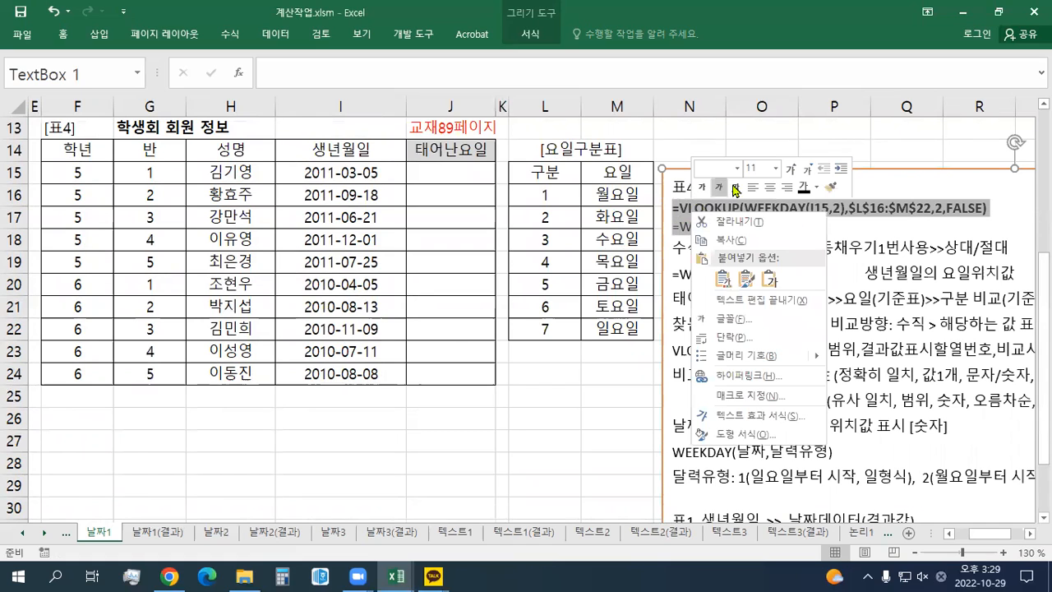
{"action": "left_click", "coordinate": [791, 170]}
{"action": "left_click", "coordinate": [790, 170]}
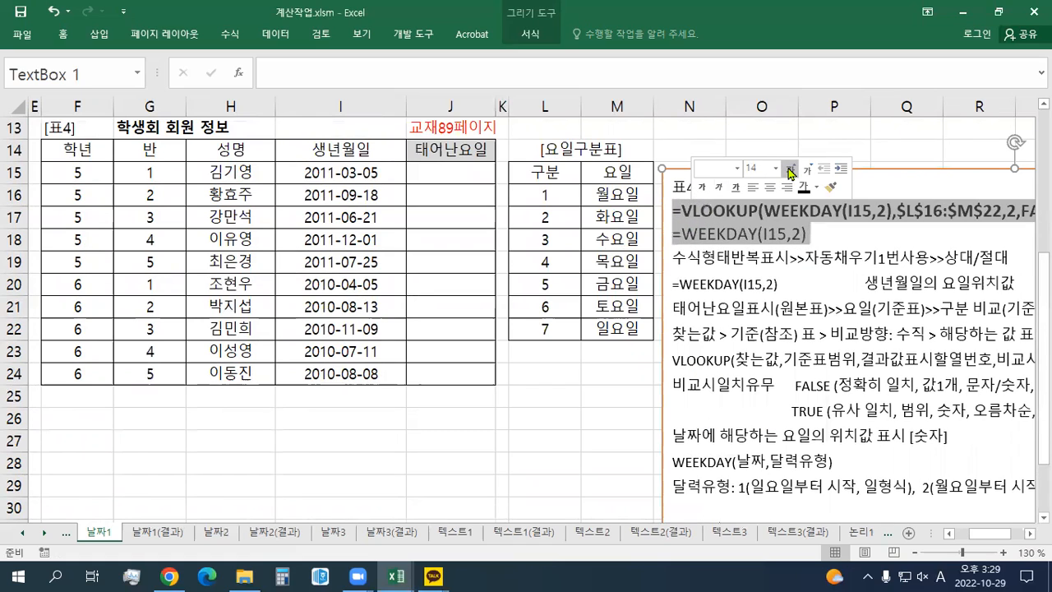
{"action": "left_click", "coordinate": [791, 170]}
Move the notes text box below the 요일구분표 table and select cell J15 in the 태어난요일 column.
{"action": "mouse_move", "coordinate": [858, 165]}
{"action": "left_mouse_down"}
{"action": "mouse_move", "coordinate": [544, 289]}
{"action": "mouse_move", "coordinate": [493, 292]}
{"action": "mouse_move", "coordinate": [470, 360]}
{"action": "mouse_move", "coordinate": [496, 419]}
{"action": "mouse_move", "coordinate": [496, 283]}
{"action": "mouse_move", "coordinate": [508, 340]}
{"action": "left_mouse_up"}
{"action": "left_click", "coordinate": [461, 180]}
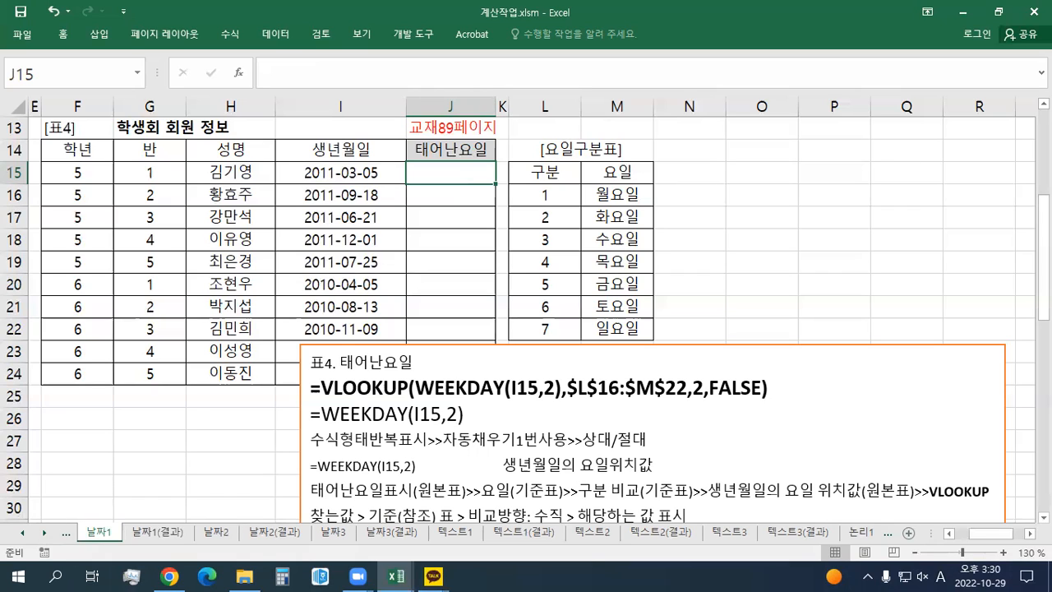
{"action": "left_click", "coordinate": [542, 436]}
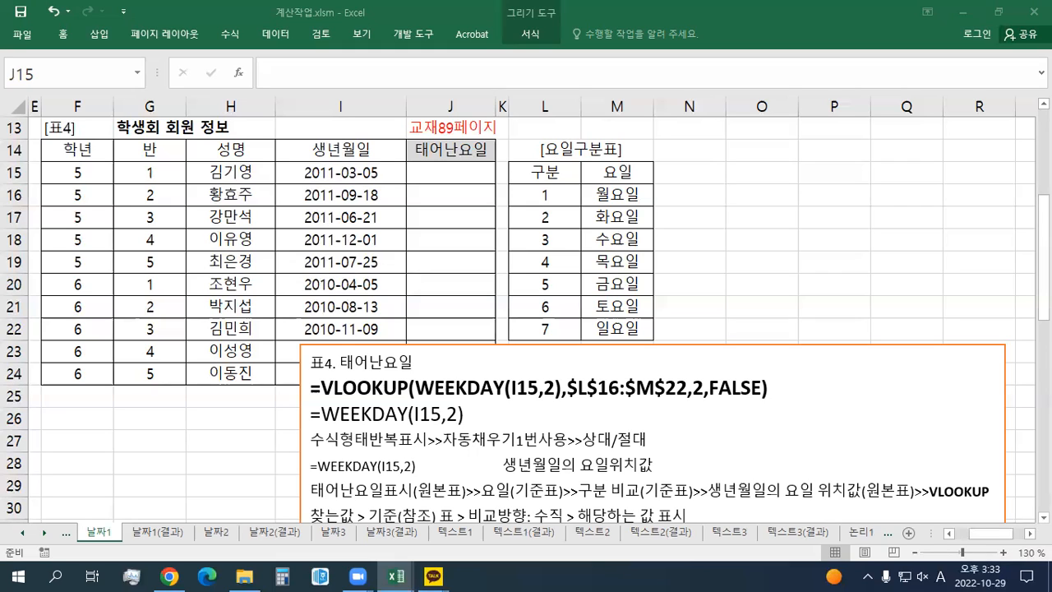
{"action": "left_click", "coordinate": [464, 173]}
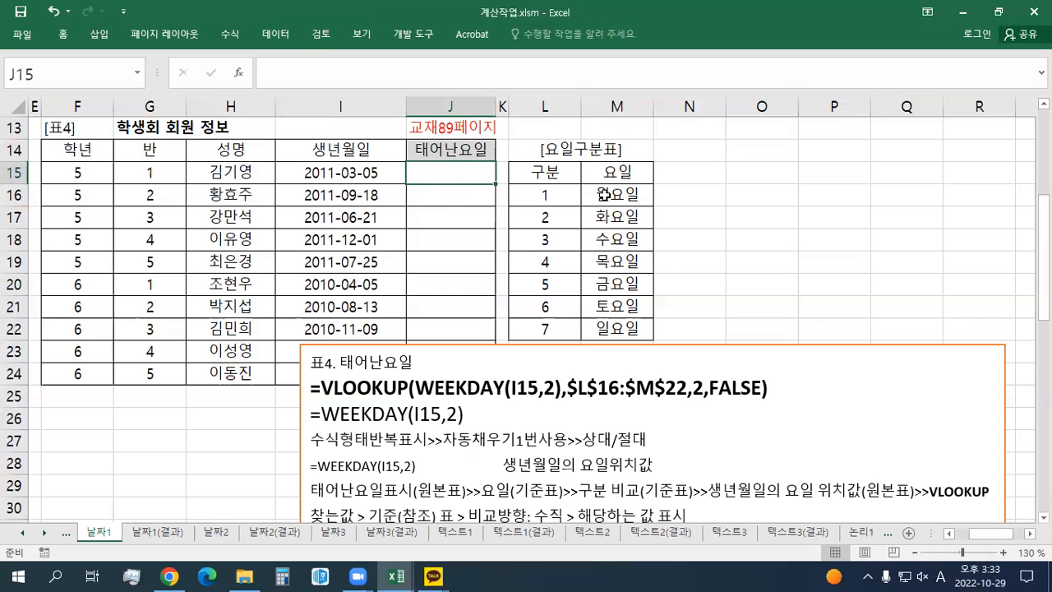
Examine the 요일 and 구분 columns of the 요일구분표 table against the VLOOKUP and WEEKDAY notes, ending on cell J15.
{"action": "left_click_drag", "start_coordinate": [604, 195], "coordinate": [617, 329]}
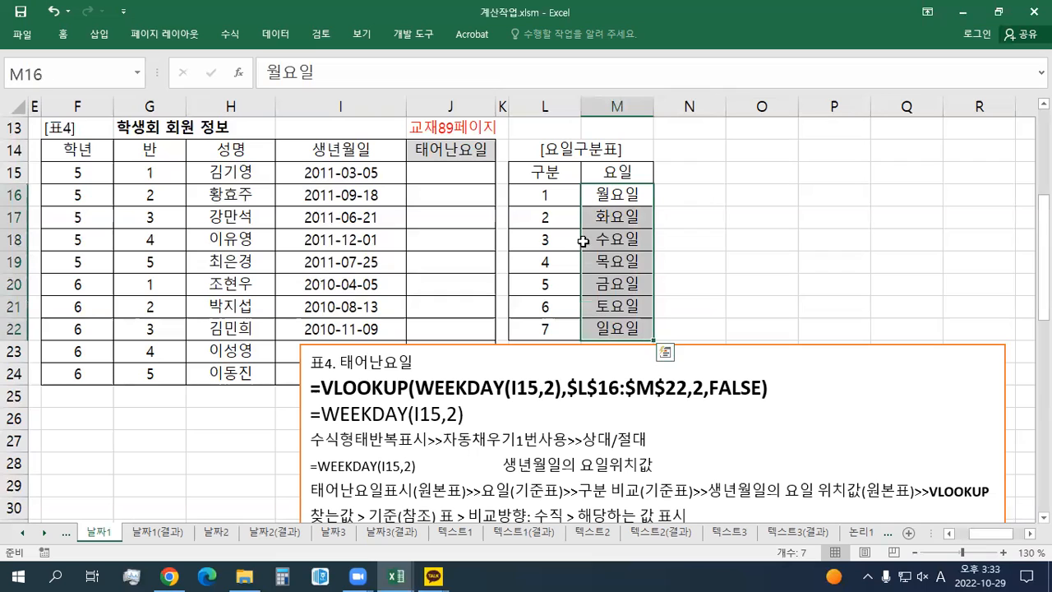
{"action": "left_click", "coordinate": [557, 199]}
{"action": "left_click_drag", "start_coordinate": [558, 212], "coordinate": [545, 329]}
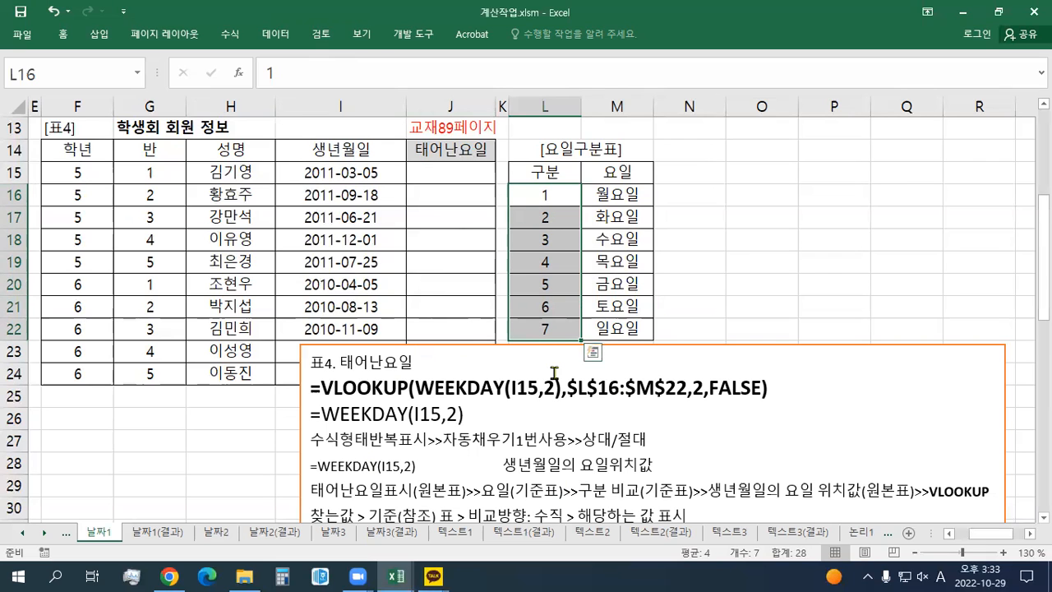
{"action": "scroll", "coordinate": [554, 373], "scroll_direction": "down", "scroll_amount": 1}
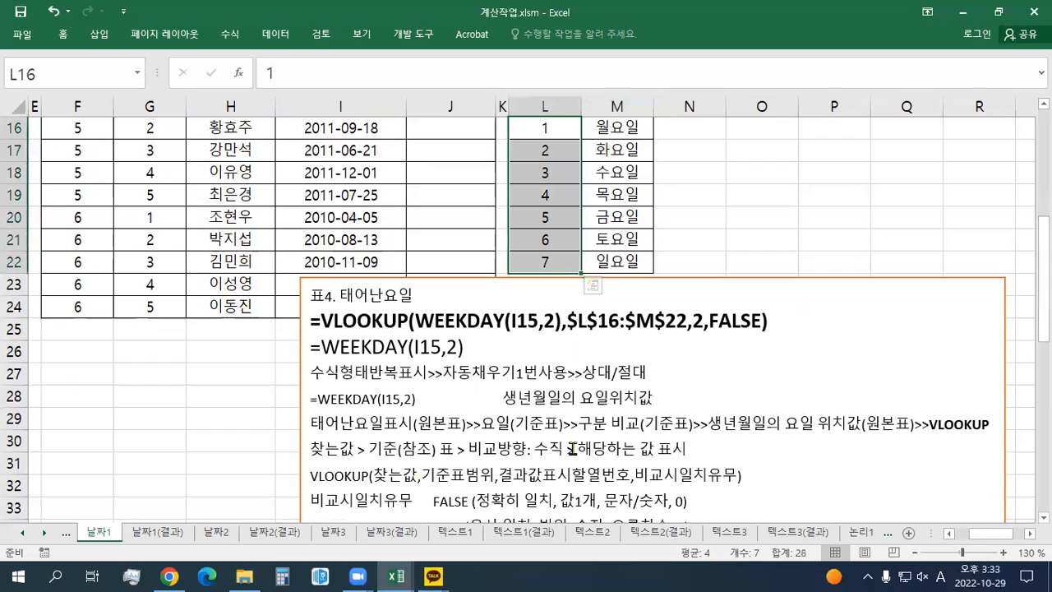
{"action": "scroll", "coordinate": [572, 448], "scroll_direction": "up", "scroll_amount": 1}
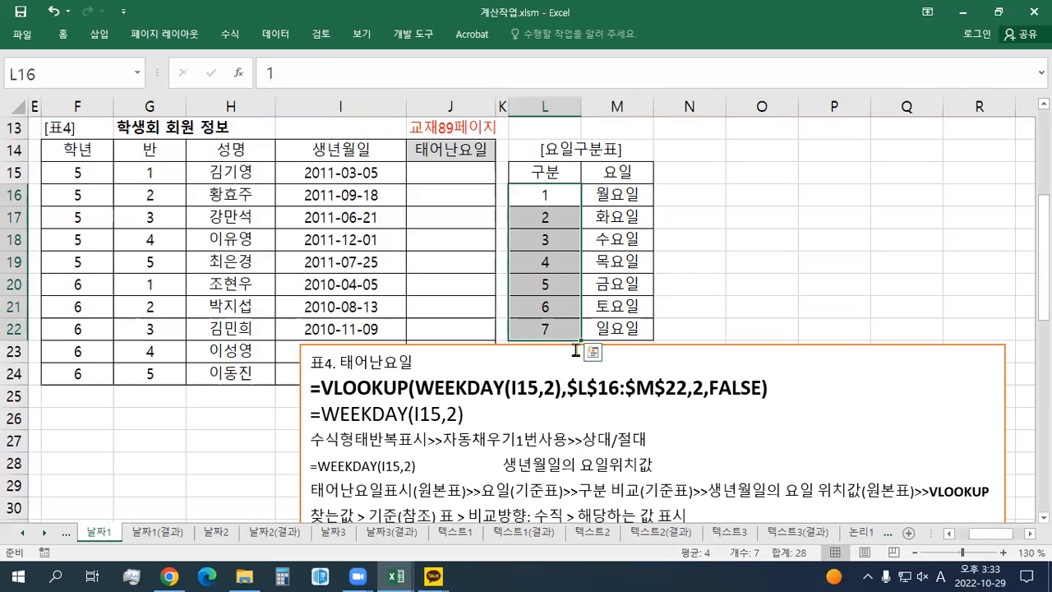
{"action": "scroll", "coordinate": [578, 350], "scroll_direction": "down", "scroll_amount": 1}
{"action": "scroll", "coordinate": [783, 411], "scroll_direction": "down", "scroll_amount": 1}
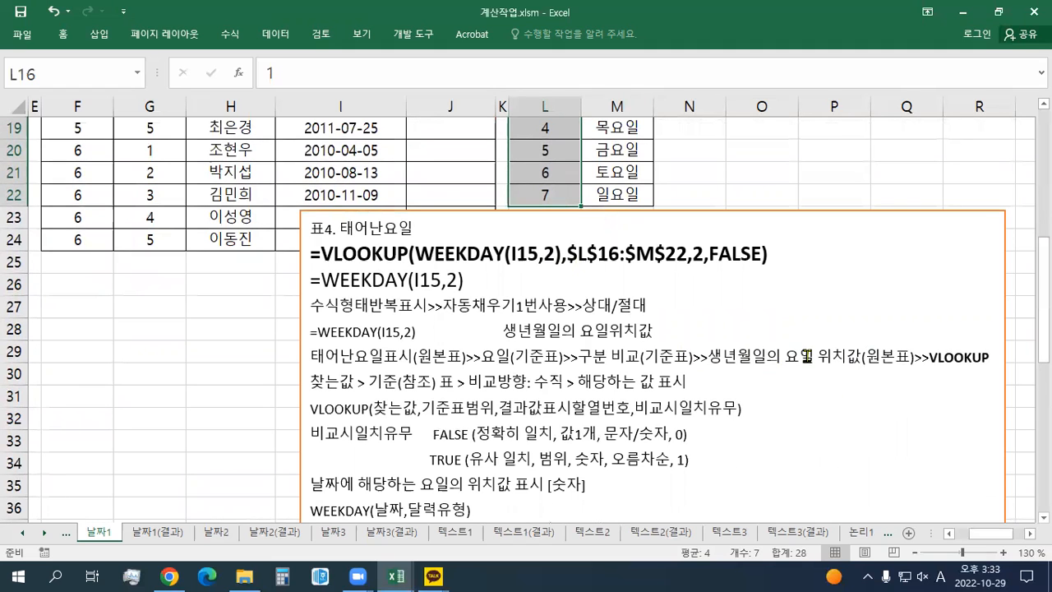
{"action": "scroll", "coordinate": [808, 356], "scroll_direction": "up", "scroll_amount": 3}
{"action": "left_click", "coordinate": [436, 244]}
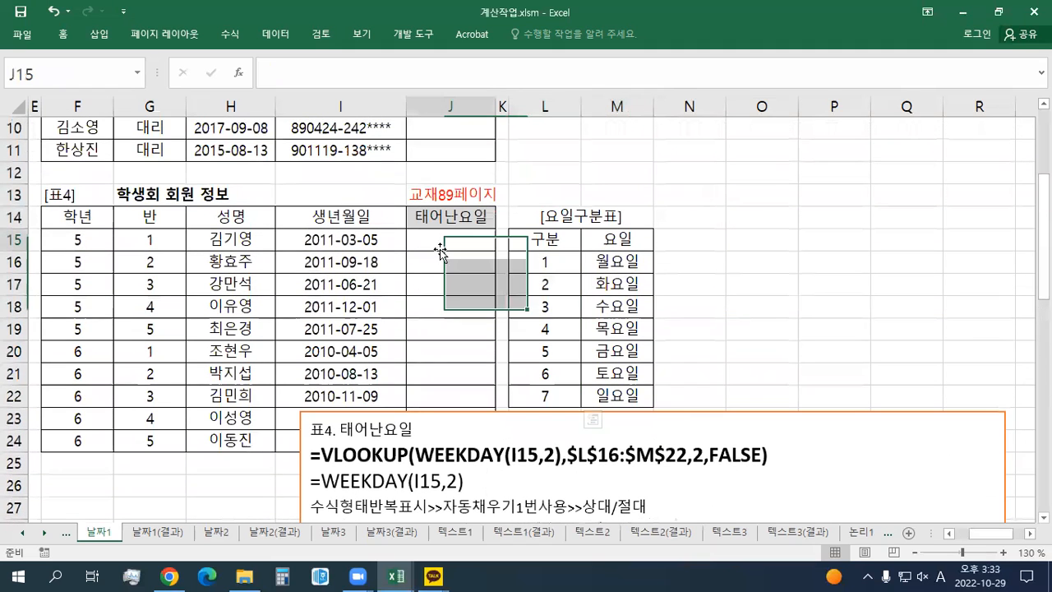
Enter =WEEKDAY(I15,2) in cell J15 of the 태어난요일 column.
{"action": "type", "text": "=W"}
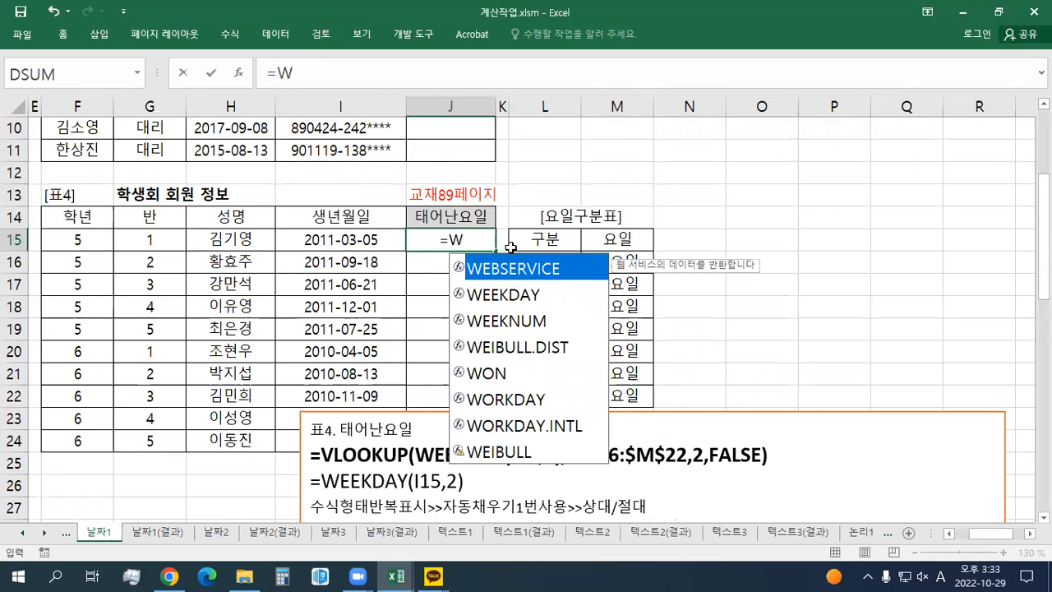
{"action": "scroll", "coordinate": [511, 246], "scroll_direction": "down", "scroll_amount": 1}
{"action": "scroll", "coordinate": [511, 247], "scroll_direction": "down", "scroll_amount": 1}
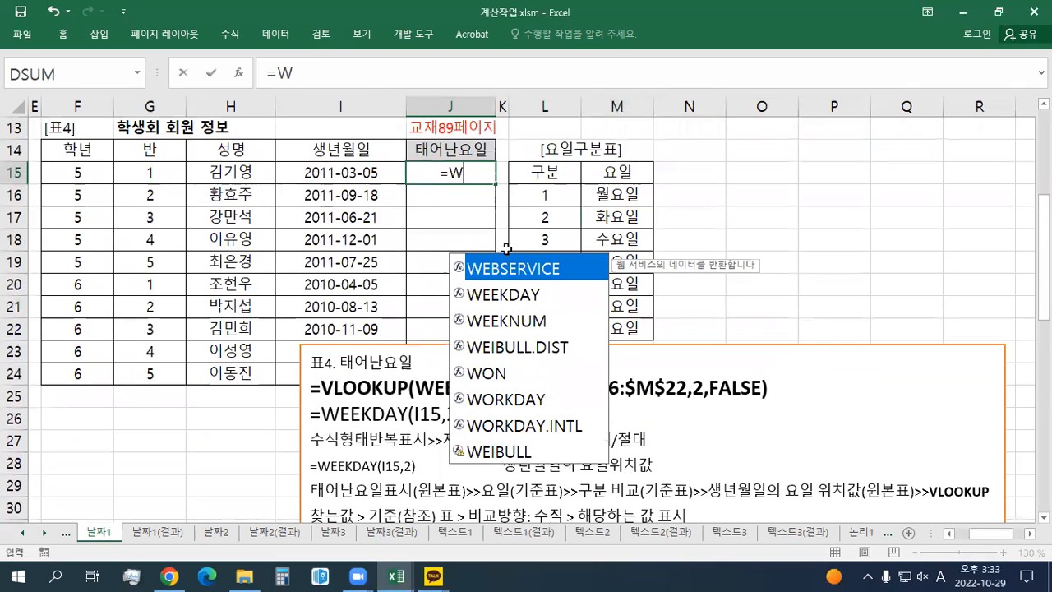
{"action": "type", "text": "EEKDAY"}
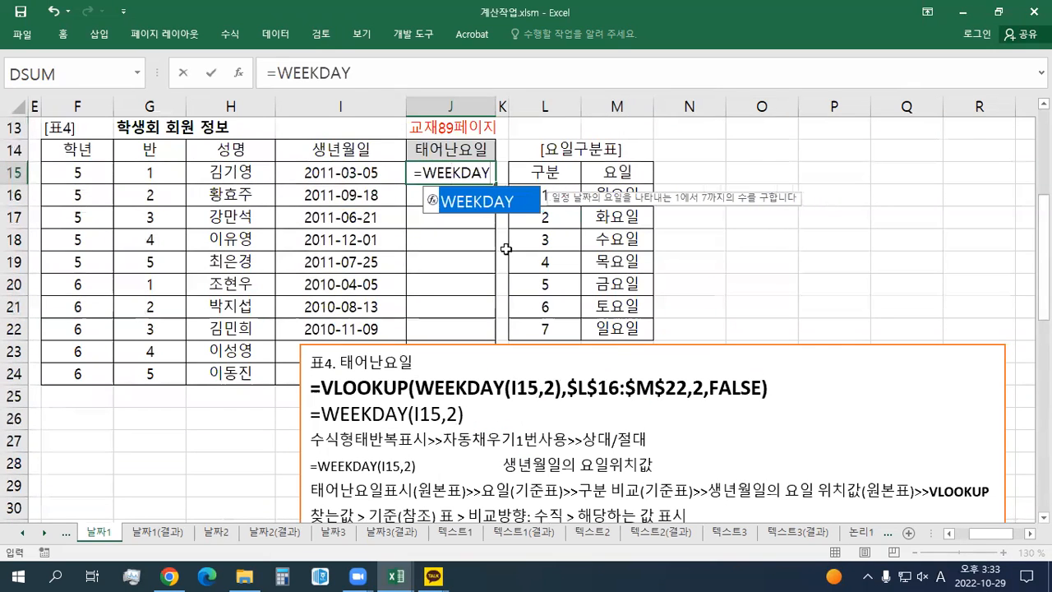
{"action": "type", "text": "("}
{"action": "left_click", "coordinate": [336, 171]}
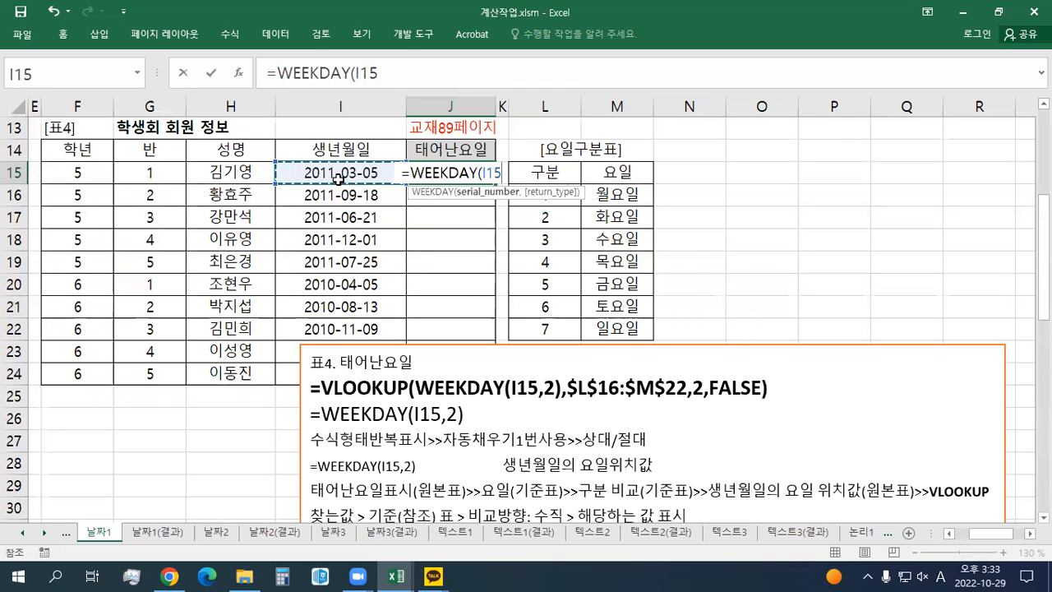
{"action": "type", "text": ",1"}
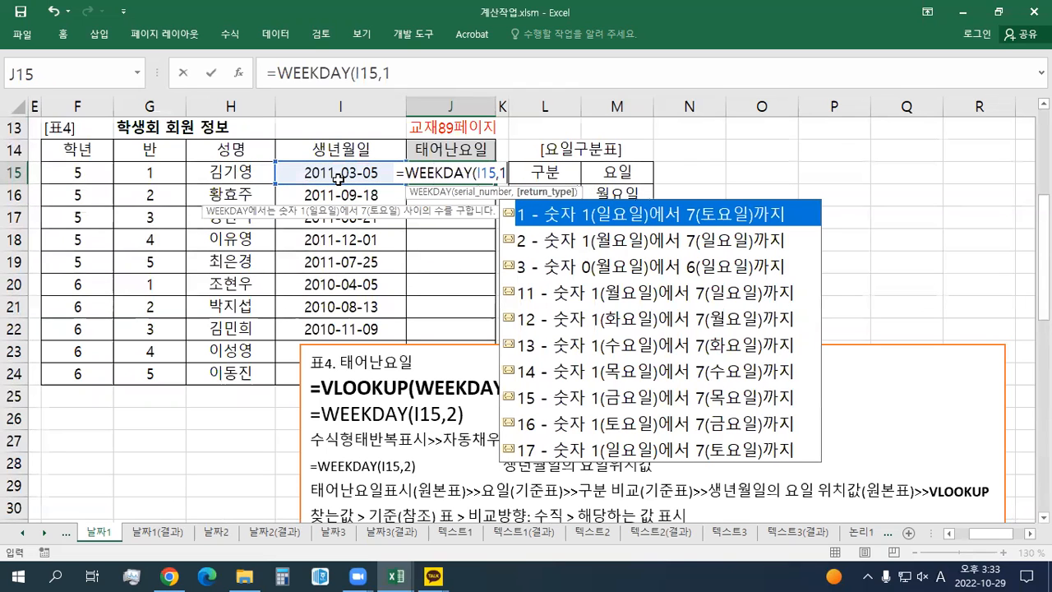
{"action": "key", "text": "BackSpace"}
{"action": "type", "text": "2)"}
{"action": "key", "text": "Return"}
{"action": "key", "text": "Up"}
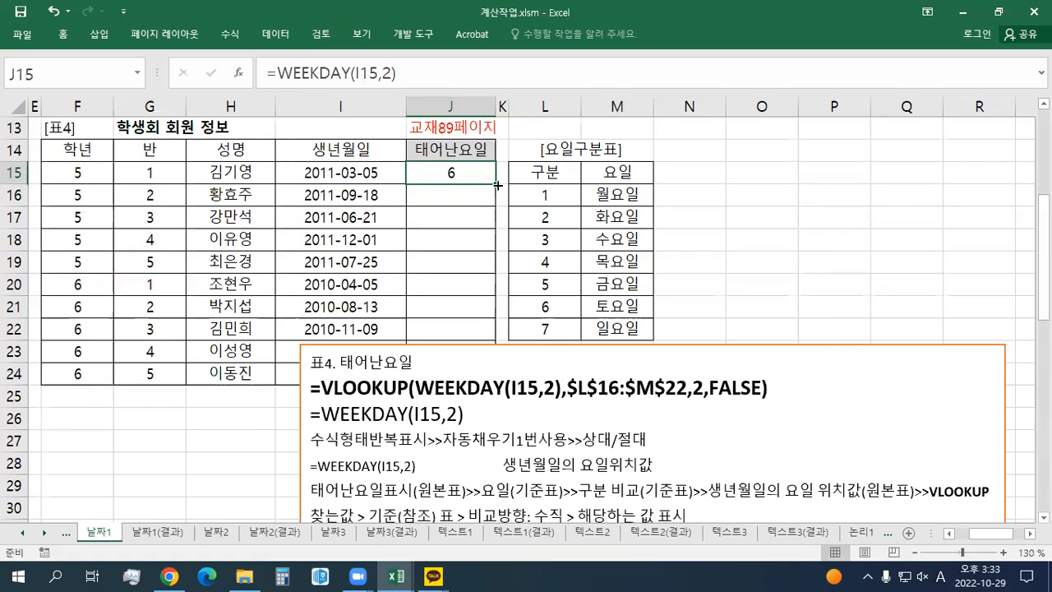
Fill the WEEKDAY formula down to J24 and compare its numbers with the 구분 column of the 요일구분표 table.
{"action": "left_click_drag", "start_coordinate": [495, 187], "coordinate": [494, 383]}
{"action": "left_click", "coordinate": [456, 174]}
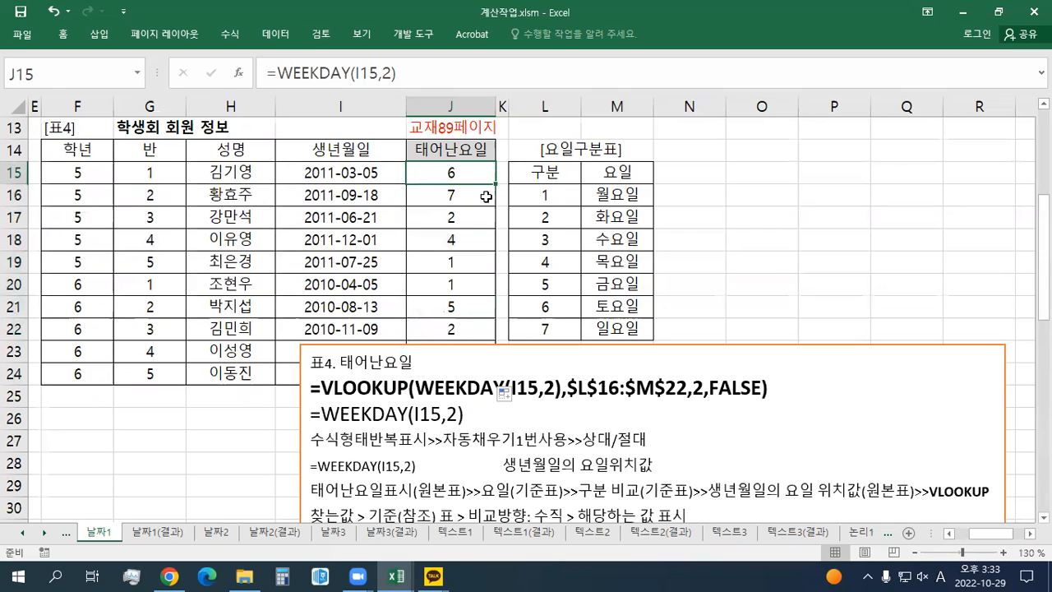
{"action": "left_click", "coordinate": [546, 195]}
{"action": "left_click_drag", "start_coordinate": [546, 197], "coordinate": [546, 329]}
Wrap the WEEKDAY formula in J15 in a VLOOKUP function, using it as the lookup value.
{"action": "left_click", "coordinate": [467, 171]}
{"action": "double_click", "coordinate": [468, 174]}
{"action": "left_click", "coordinate": [402, 173]}
{"action": "type", "text": "VLOOKUP"}
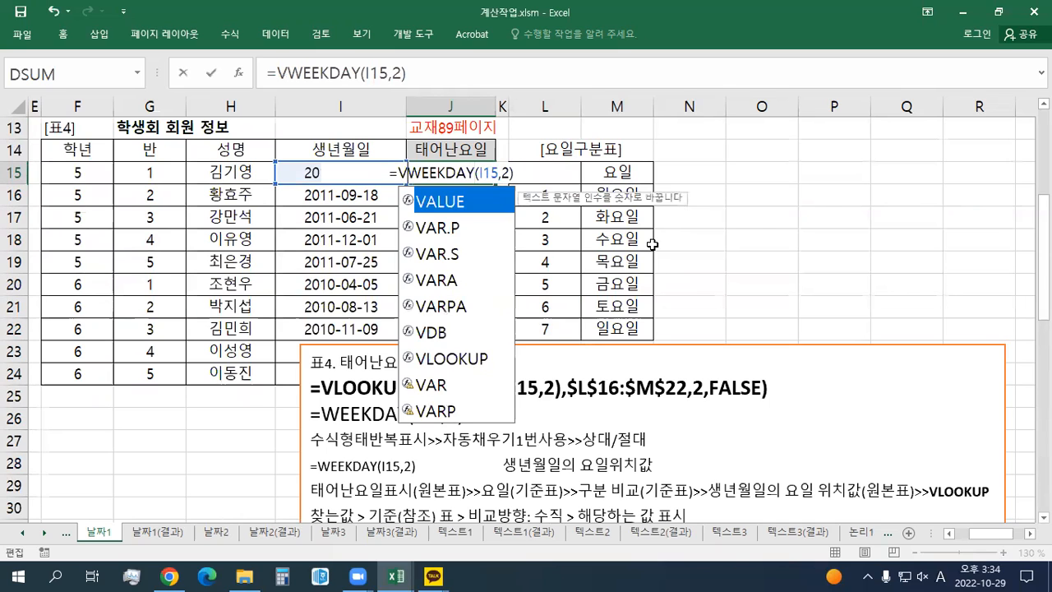
{"action": "type", "text": "("}
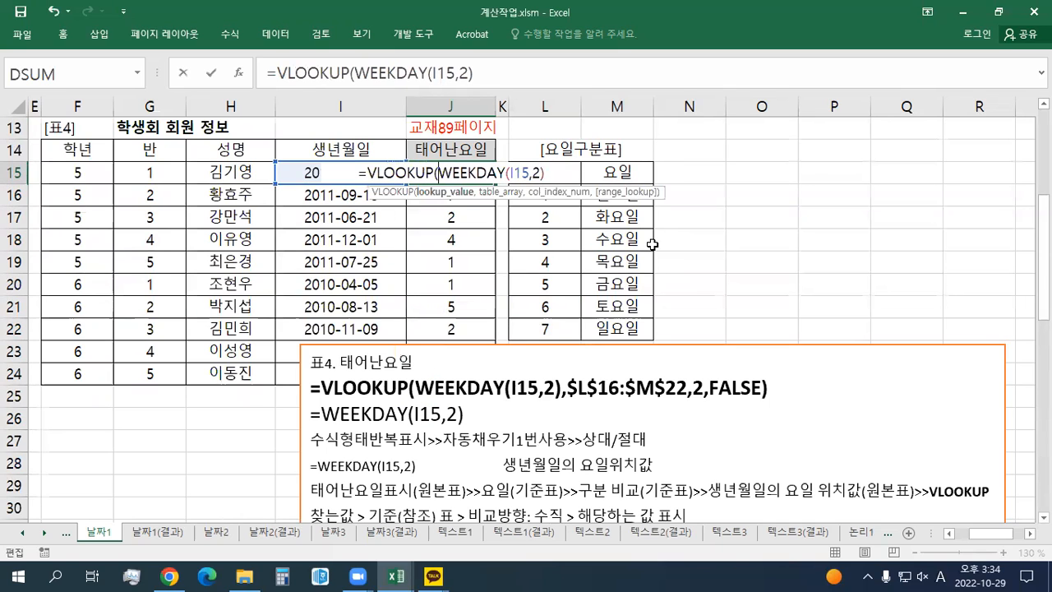
{"action": "left_click", "coordinate": [555, 177]}
{"action": "type", "text": ","}
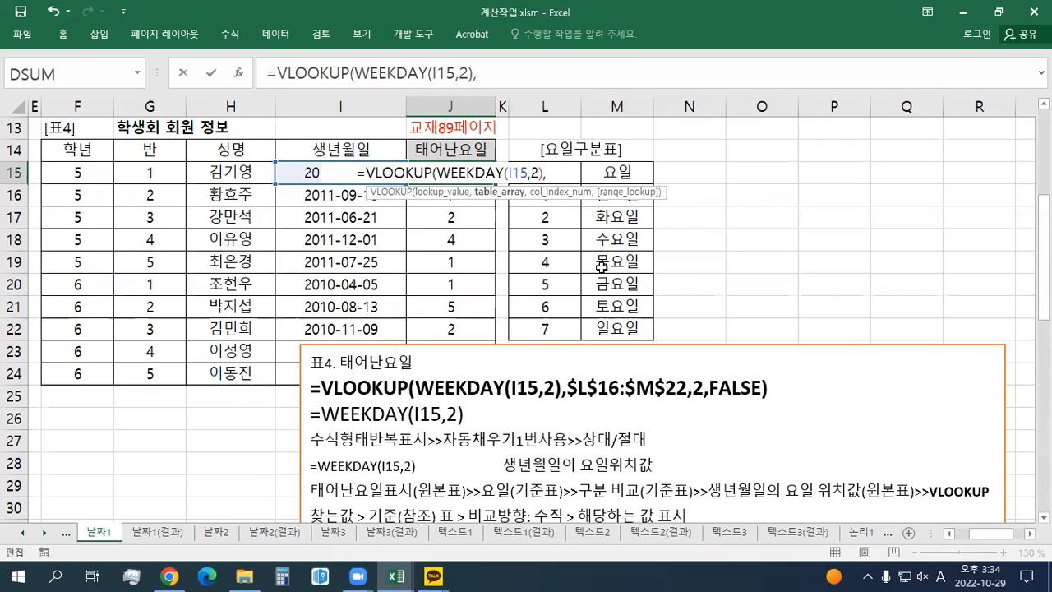
Complete the J15 VLOOKUP with absolute range $L$16:$M$22, column 2 and FALSE, and fill it down to J24.
{"action": "left_click_drag", "start_coordinate": [591, 323], "coordinate": [533, 201]}
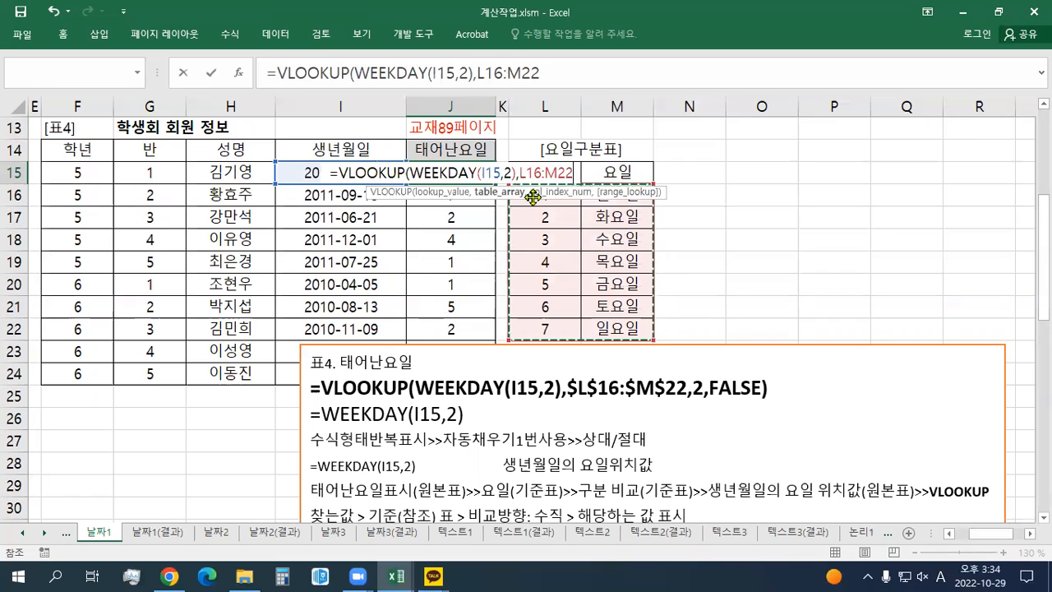
{"action": "key", "text": "F4"}
{"action": "type", "text": ","}
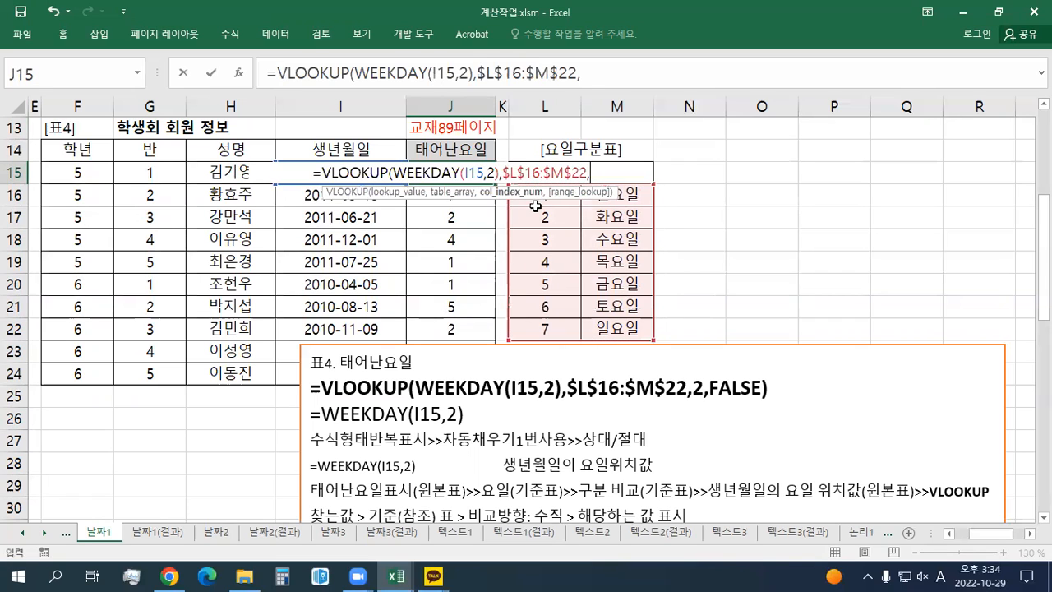
{"action": "type", "text": "2"}
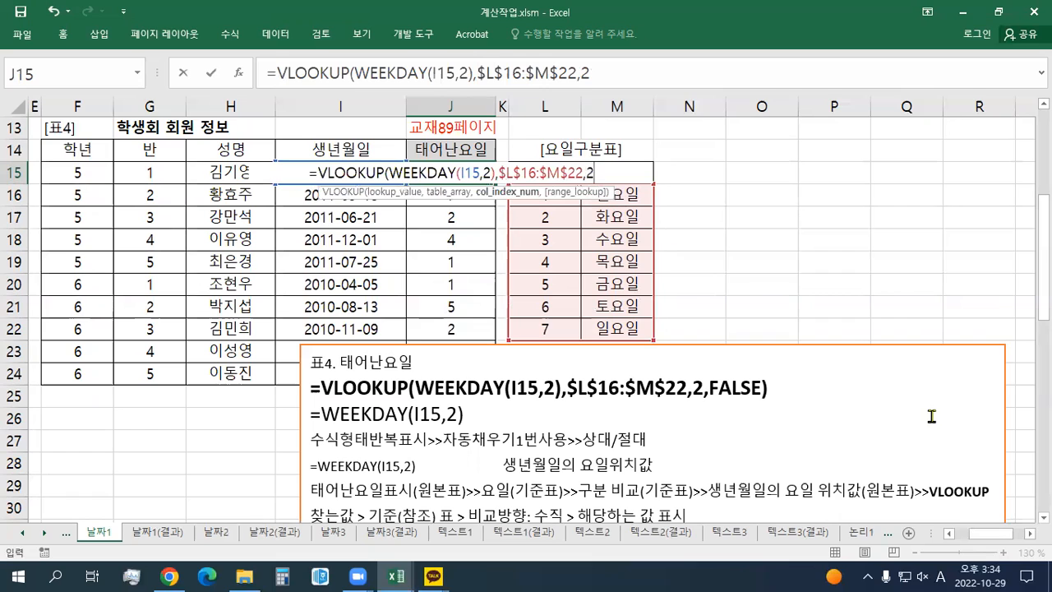
{"action": "type", "text": ","}
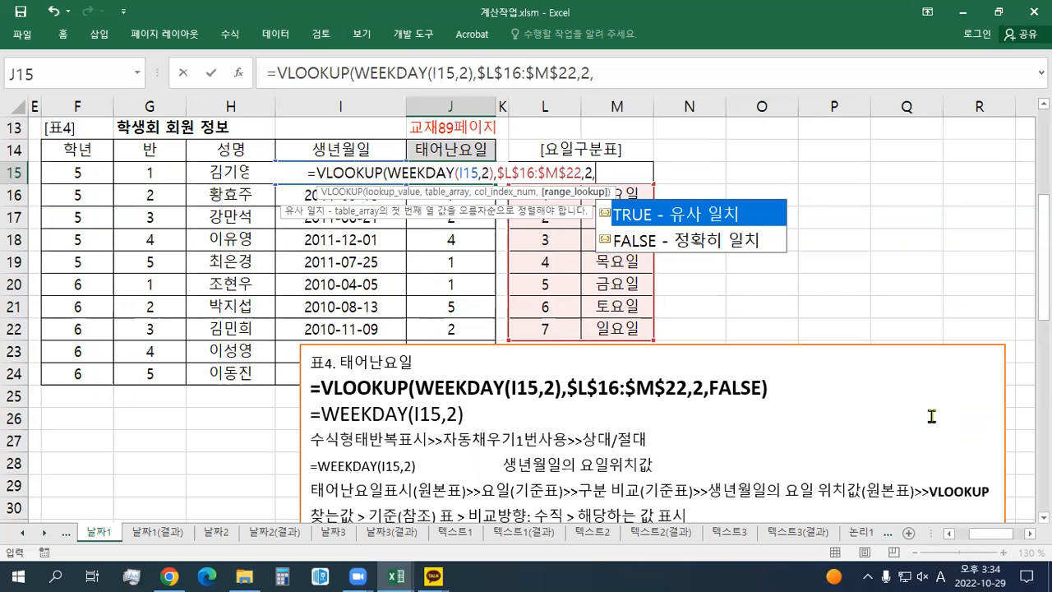
{"action": "type", "text": "FALSE"}
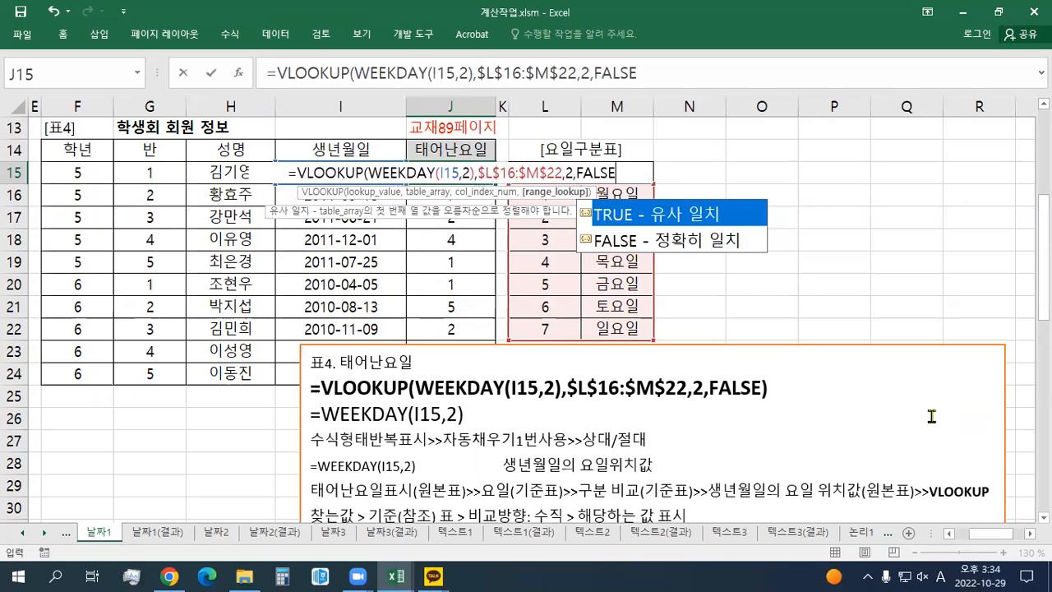
{"action": "type", "text": ")"}
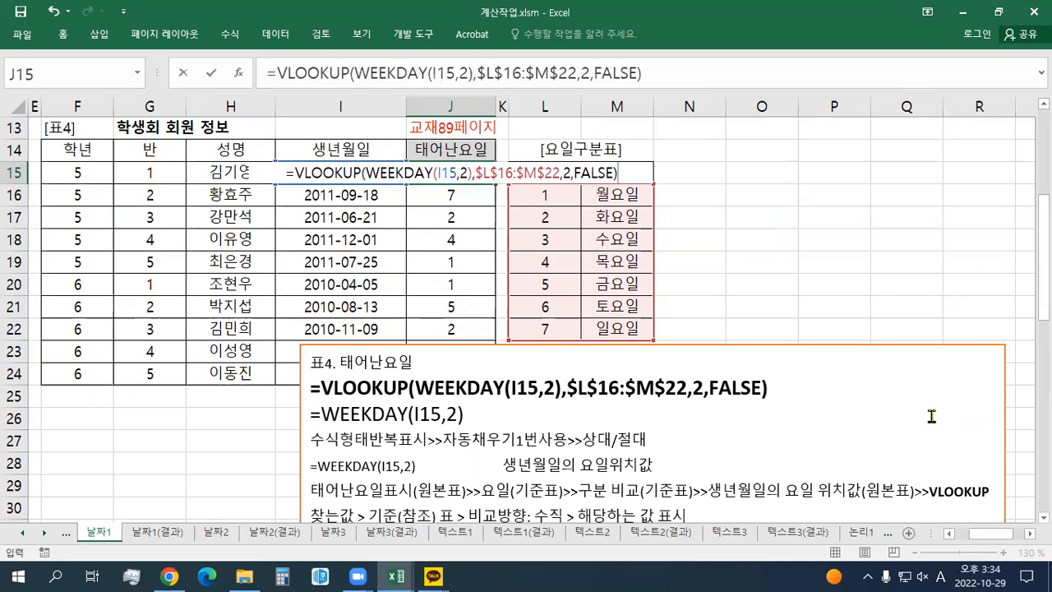
{"action": "key", "text": "Return"}
{"action": "key", "text": "Up"}
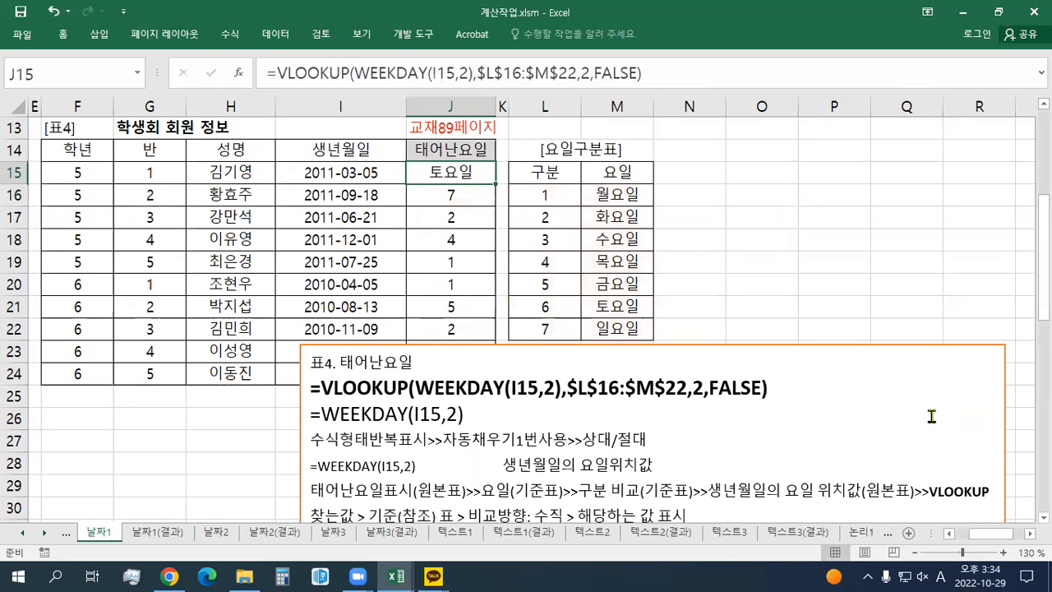
{"action": "double_click", "coordinate": [496, 184]}
{"action": "left_click", "coordinate": [467, 179]}
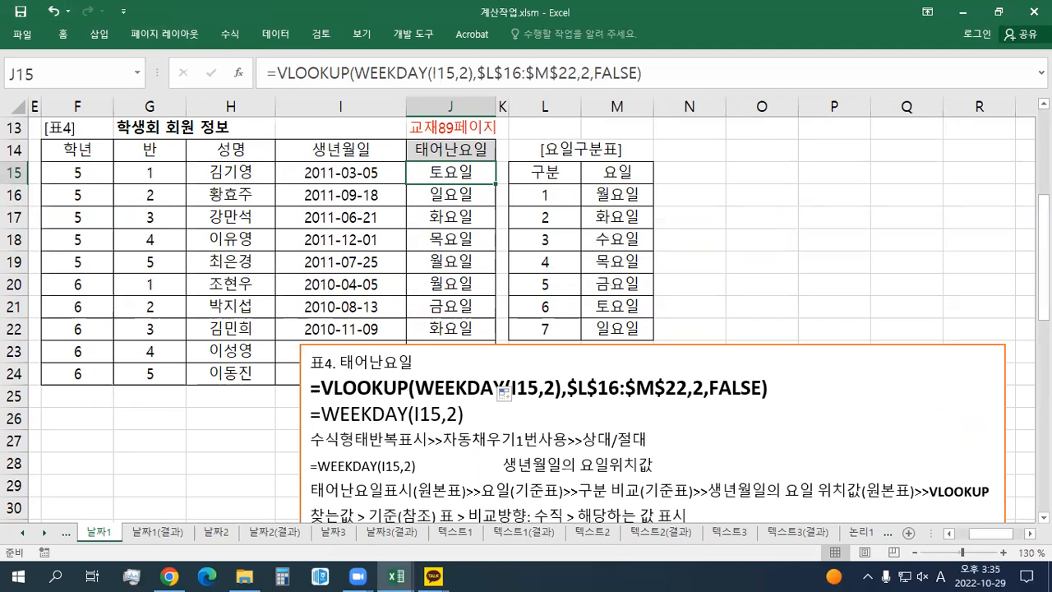
Copy the textbook page note, restore the workbook window to a smaller size and open the 찾기참조1 sheet.
{"action": "left_click", "coordinate": [499, 388]}
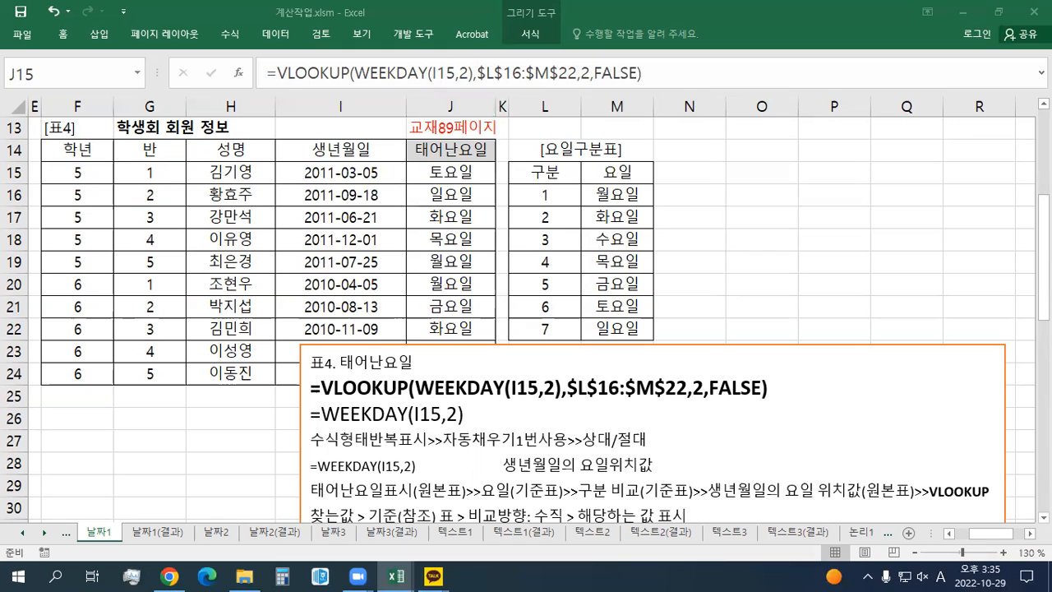
{"action": "key", "text": "ctrl+c"}
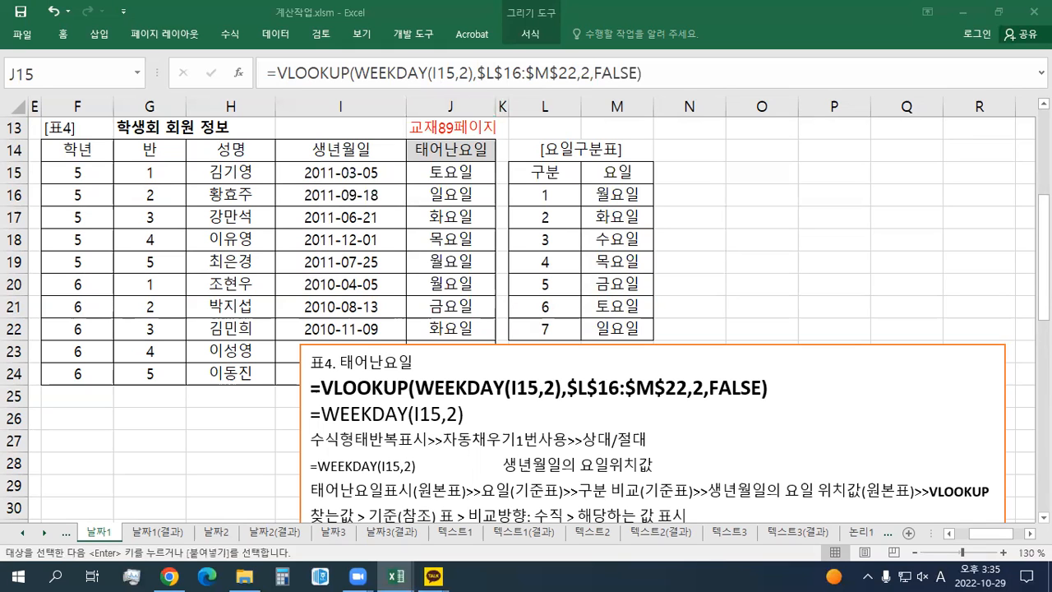
{"action": "left_click", "coordinate": [999, 12]}
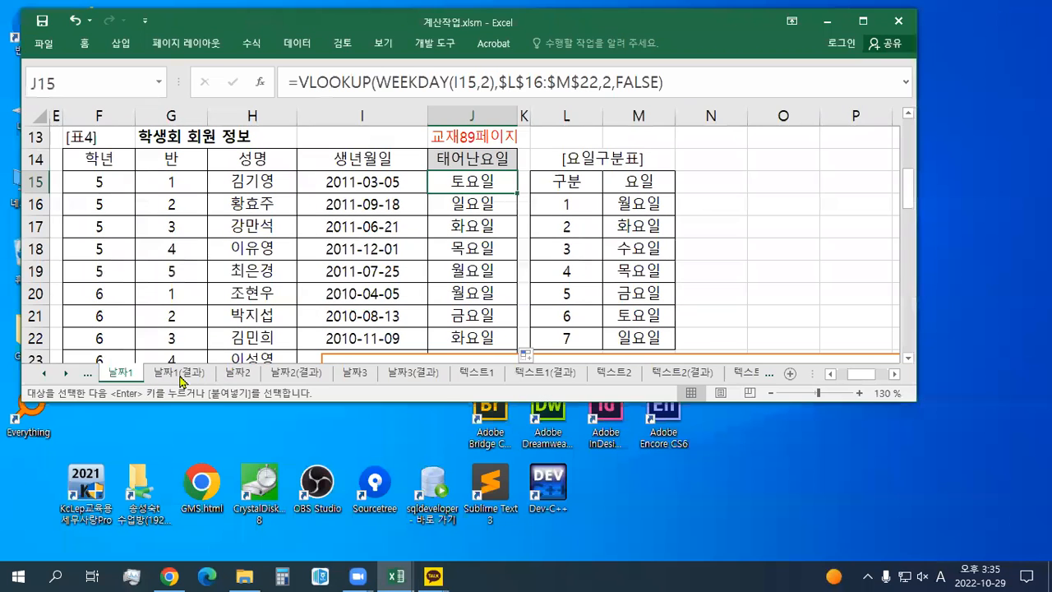
{"action": "left_click", "coordinate": [49, 373]}
{"action": "left_click", "coordinate": [49, 373]}
{"action": "left_click", "coordinate": [49, 374]}
{"action": "left_click", "coordinate": [49, 373]}
{"action": "left_click", "coordinate": [50, 374]}
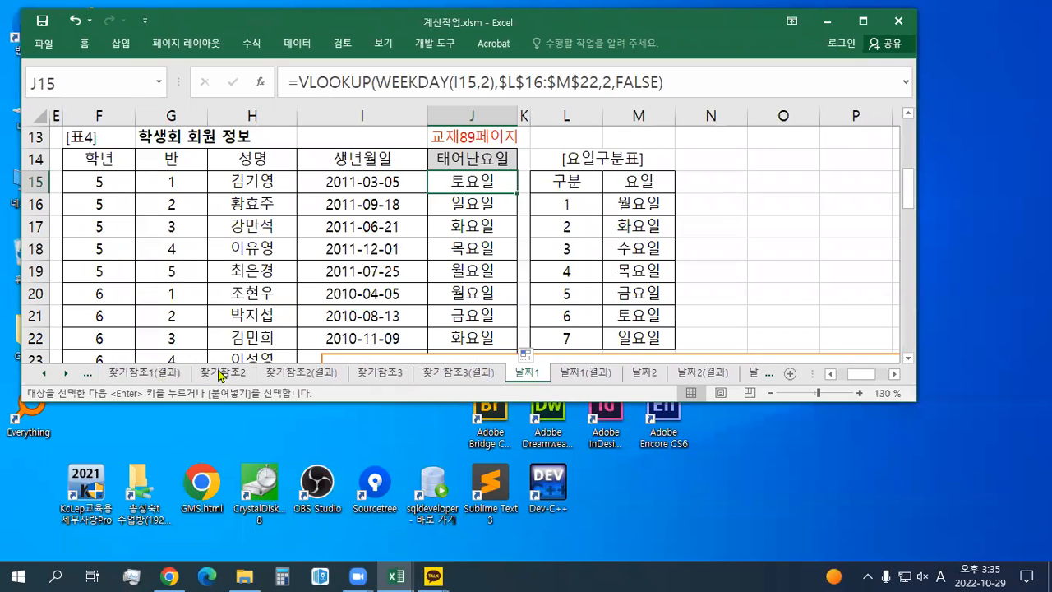
{"action": "left_click", "coordinate": [44, 373]}
{"action": "left_click", "coordinate": [43, 373]}
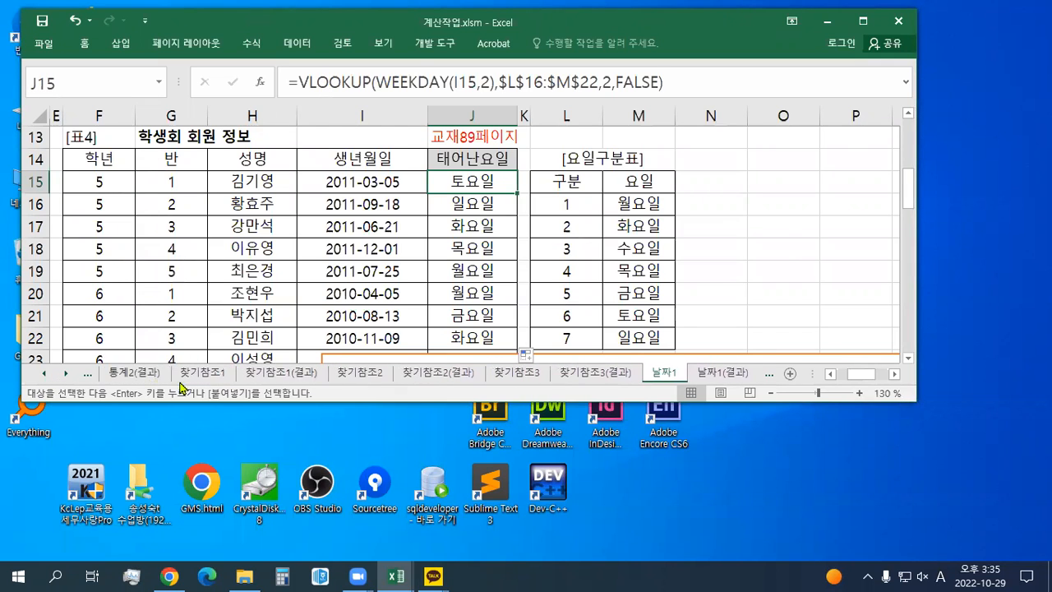
{"action": "left_click", "coordinate": [202, 373]}
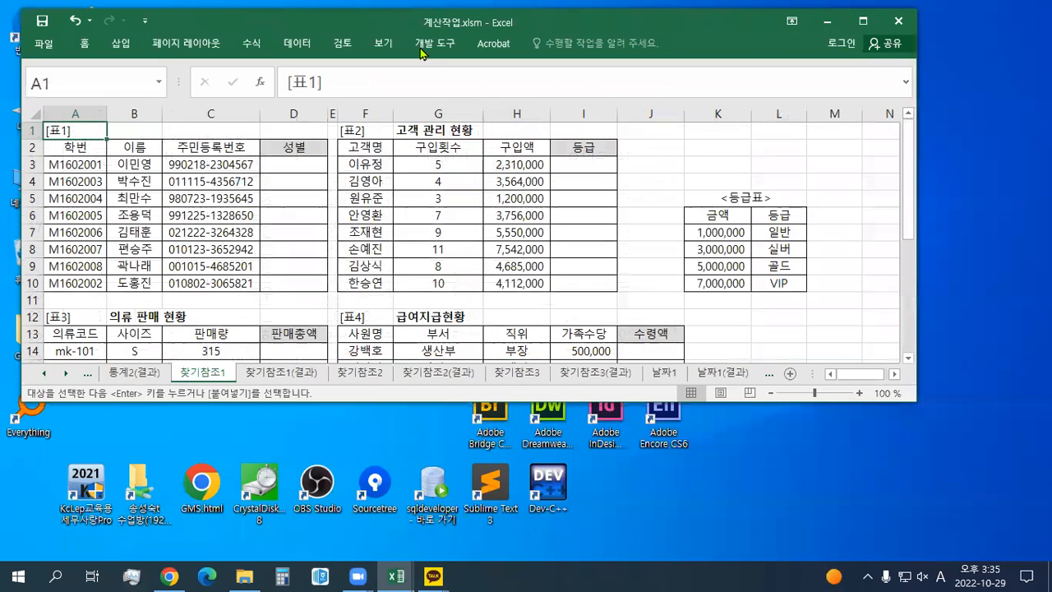
Paste the page note 교재78페이지 into cell D12 above 판매총액 and maximize the workbook window.
{"action": "right_click", "coordinate": [291, 313]}
{"action": "left_click", "coordinate": [321, 281]}
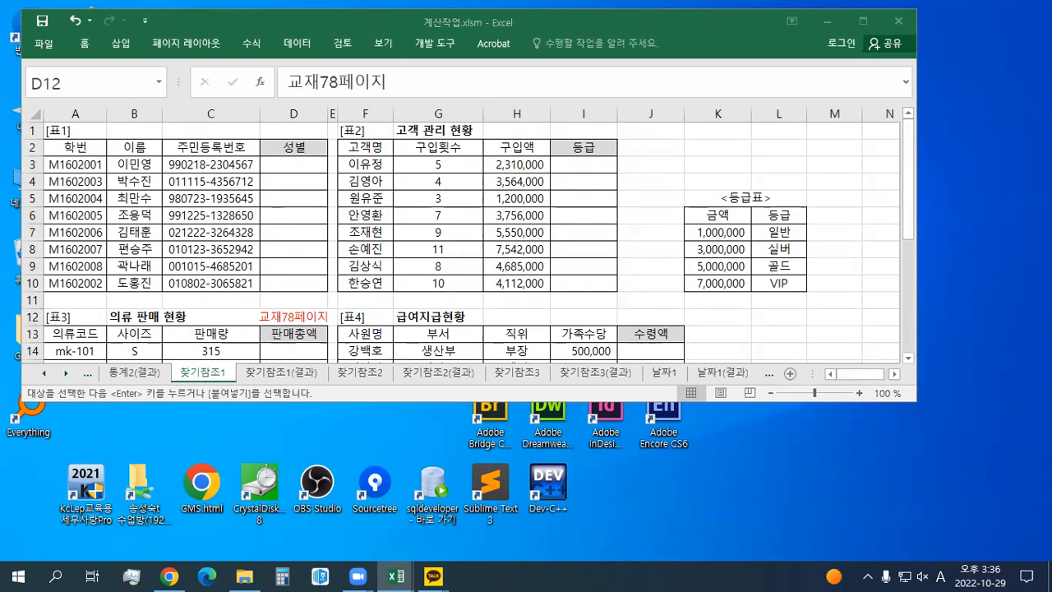
{"action": "double_click", "coordinate": [337, 22]}
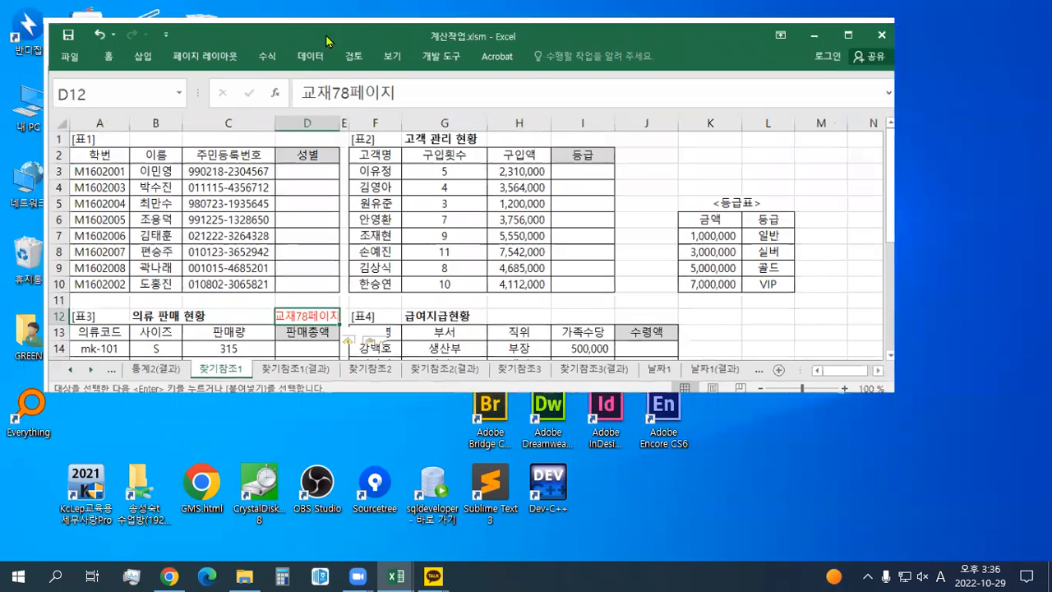
Insert a text box beside the 표3 table, paste the 표3. 판매총액 notes into it and apply the orange outline shape style.
{"action": "scroll", "coordinate": [249, 306], "scroll_direction": "down", "scroll_amount": 2}
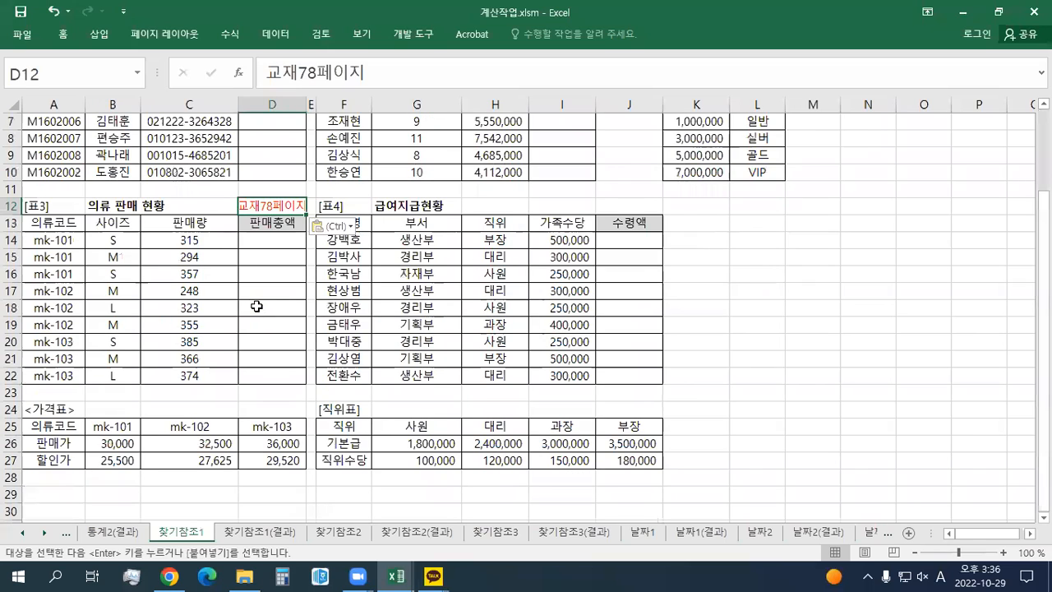
{"action": "scroll", "coordinate": [257, 305], "scroll_direction": "up", "scroll_amount": 1}
{"action": "scroll", "coordinate": [258, 307], "scroll_direction": "up", "scroll_amount": 1}
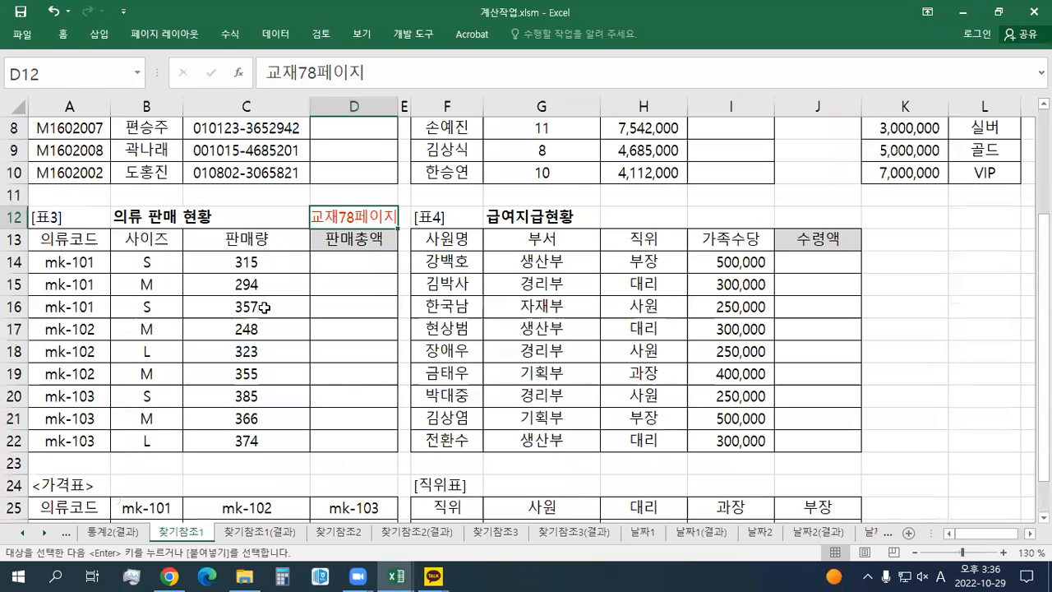
{"action": "scroll", "coordinate": [270, 306], "scroll_direction": "down", "scroll_amount": 1}
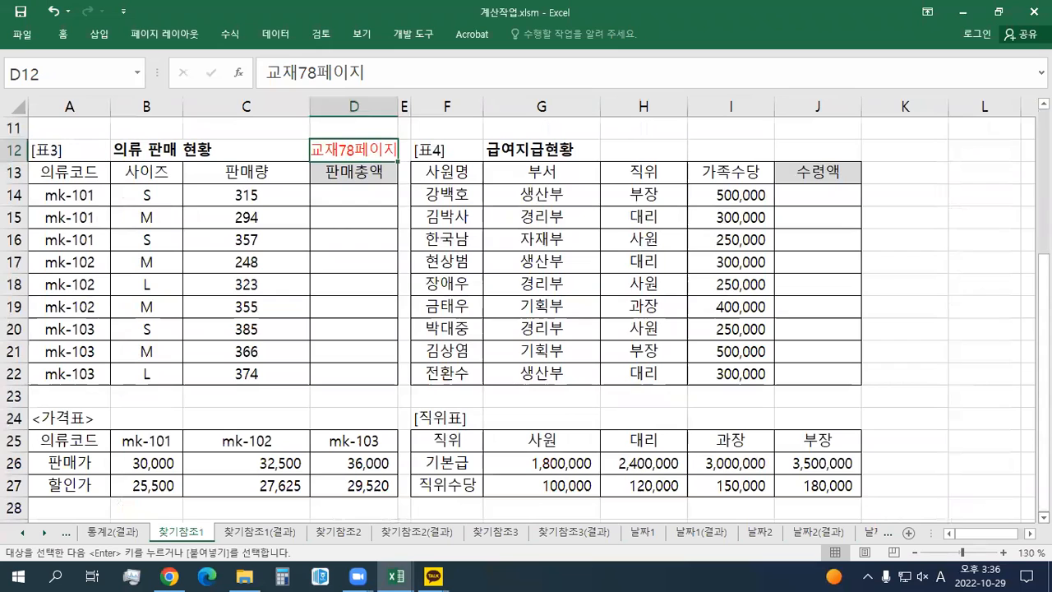
{"action": "left_click", "coordinate": [1044, 517]}
{"action": "left_click", "coordinate": [398, 336]}
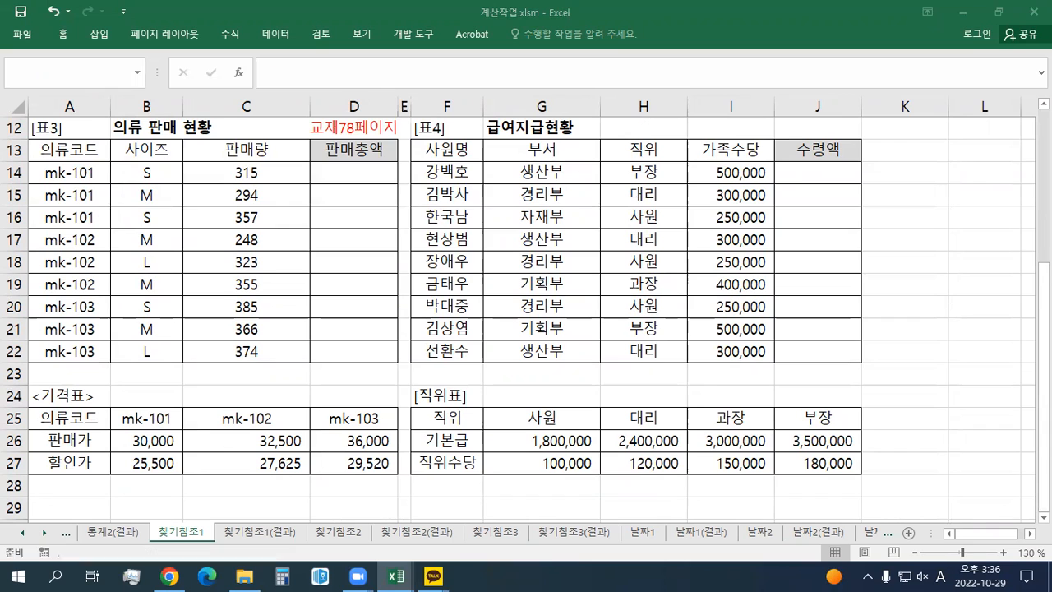
{"action": "left_click", "coordinate": [102, 37]}
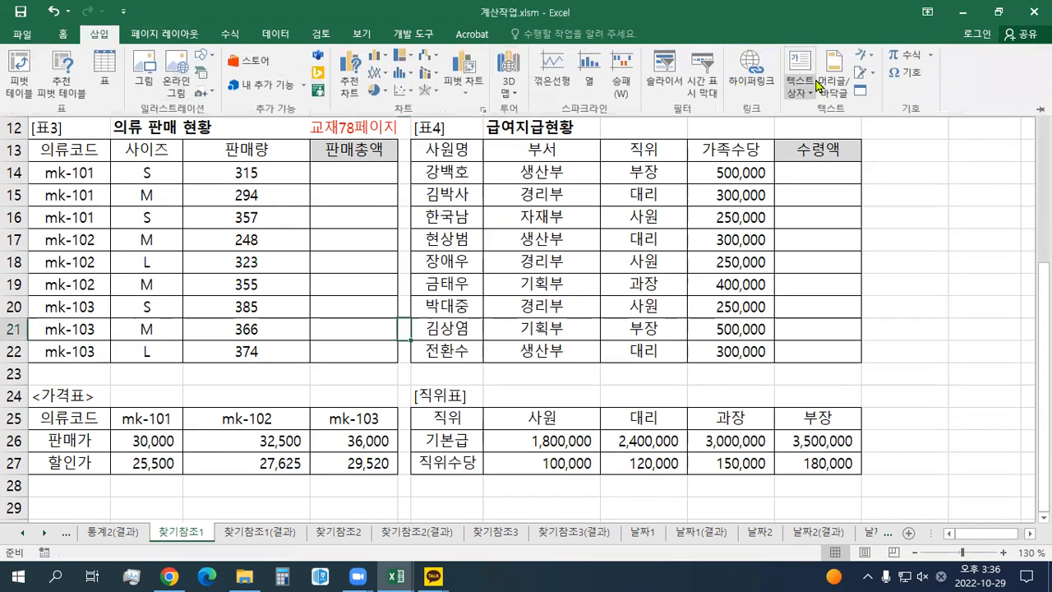
{"action": "left_click", "coordinate": [799, 65]}
{"action": "left_click", "coordinate": [404, 175]}
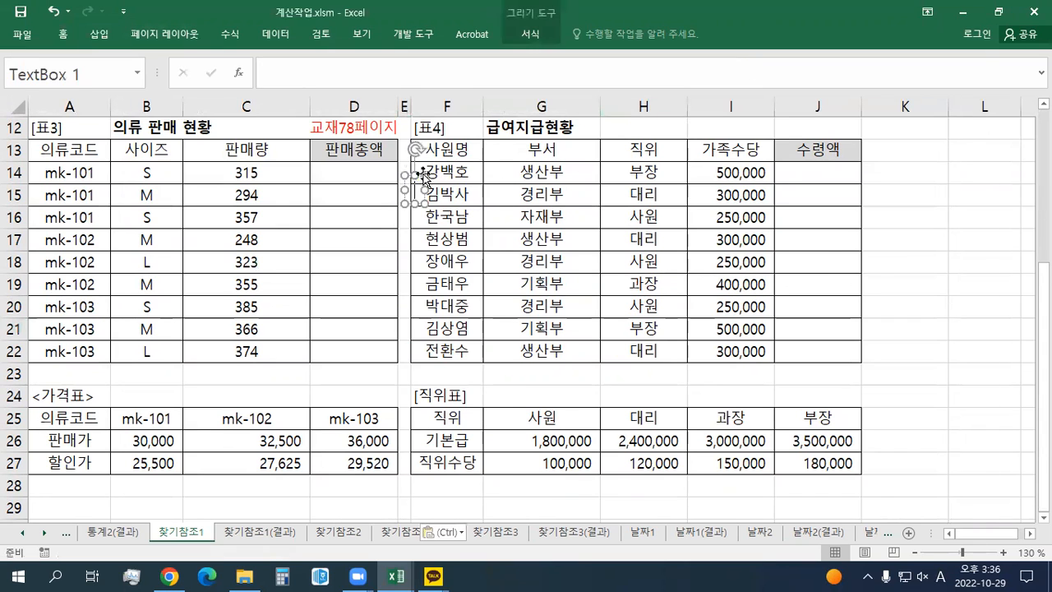
{"action": "key", "text": "ctrl+v"}
{"action": "left_click", "coordinate": [530, 34]}
{"action": "left_click", "coordinate": [310, 69]}
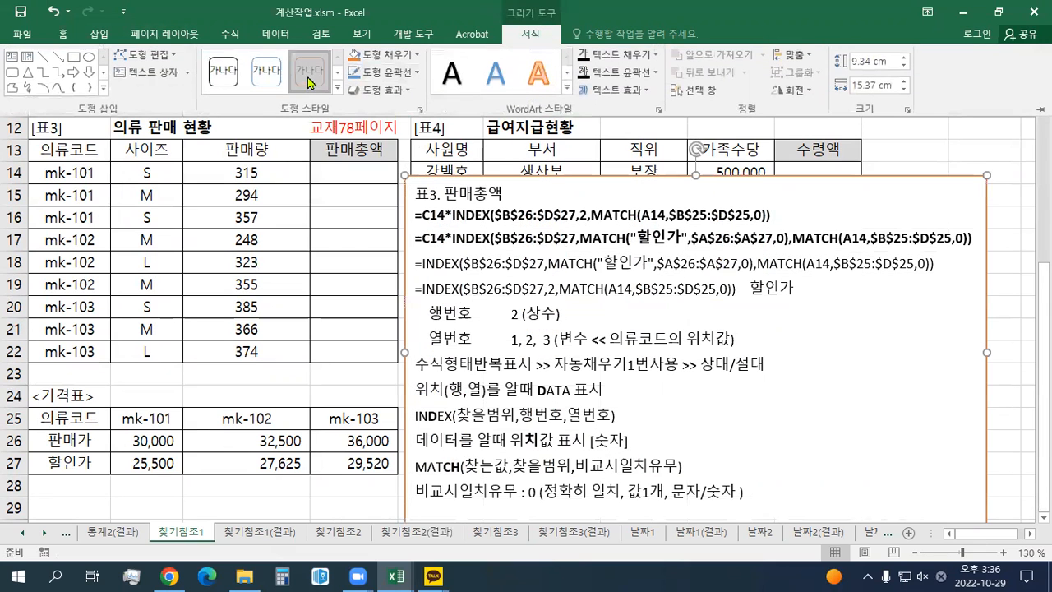
Enlarge the font of the four INDEX and MATCH formula lines under the 표3. 판매총액 heading to 12.
{"action": "left_click_drag", "start_coordinate": [797, 290], "coordinate": [416, 215]}
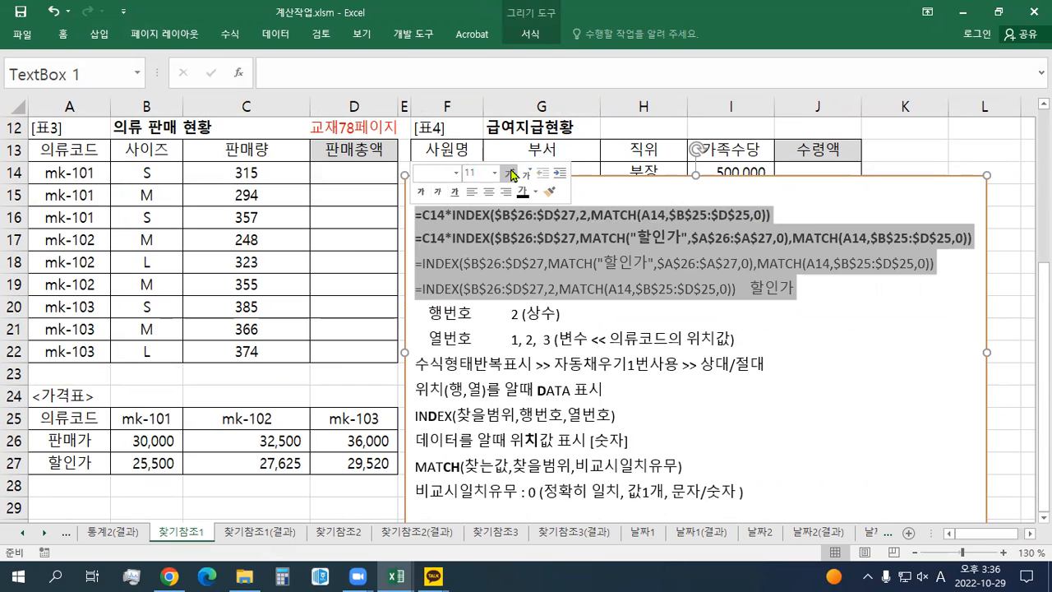
{"action": "left_click", "coordinate": [738, 288]}
{"action": "left_click_drag", "start_coordinate": [738, 287], "coordinate": [416, 215]}
{"action": "left_click", "coordinate": [517, 174]}
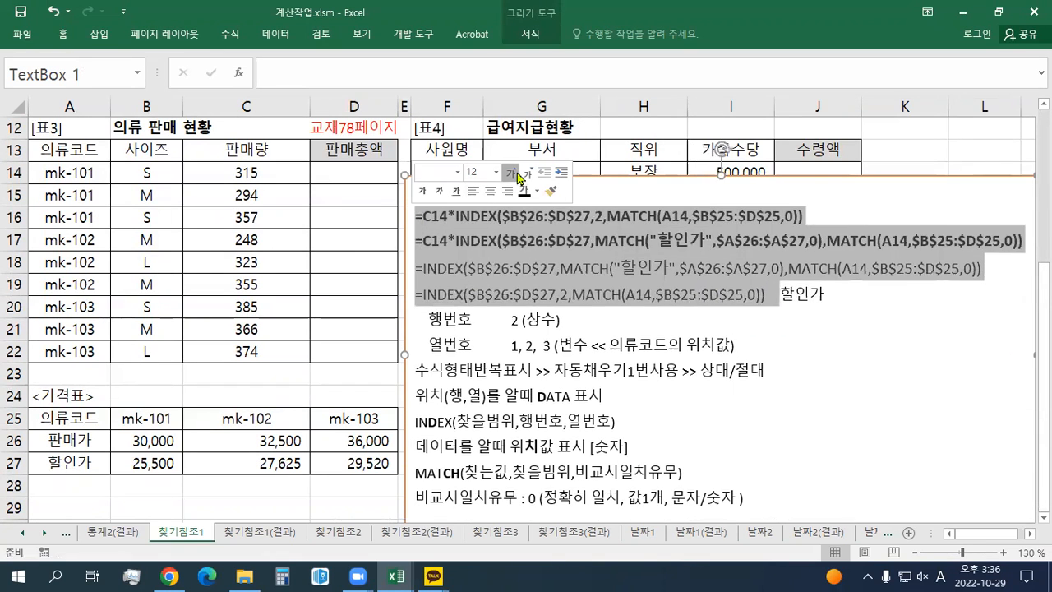
Enlarge the four formula lines in the notes by two more font sizes and move the text box slightly upward over the 표4 table.
{"action": "left_click", "coordinate": [517, 174]}
{"action": "left_click", "coordinate": [517, 174]}
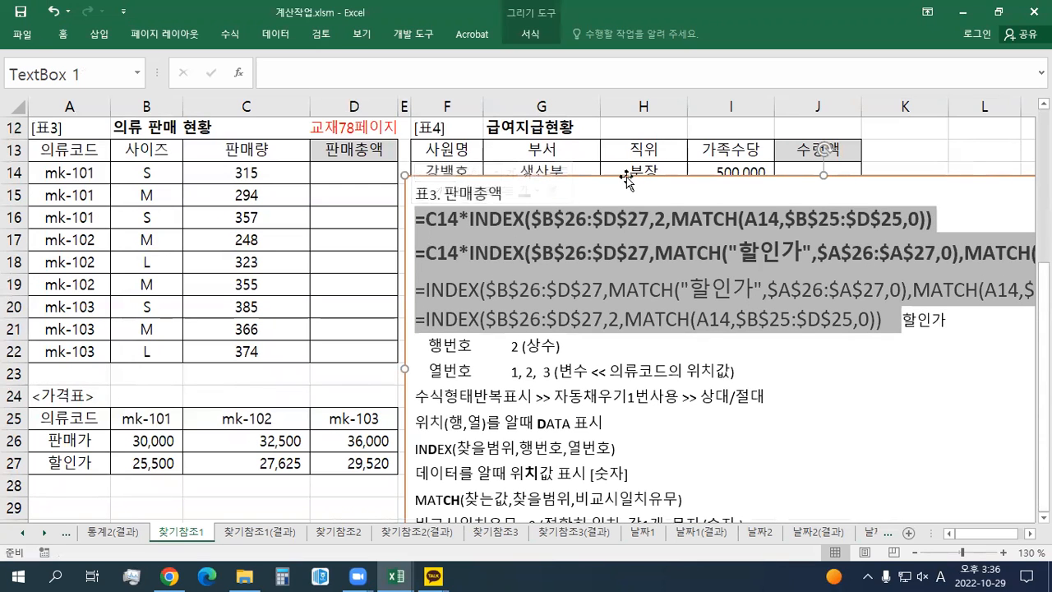
{"action": "left_click_drag", "start_coordinate": [626, 176], "coordinate": [638, 153]}
{"action": "left_click", "coordinate": [364, 179]}
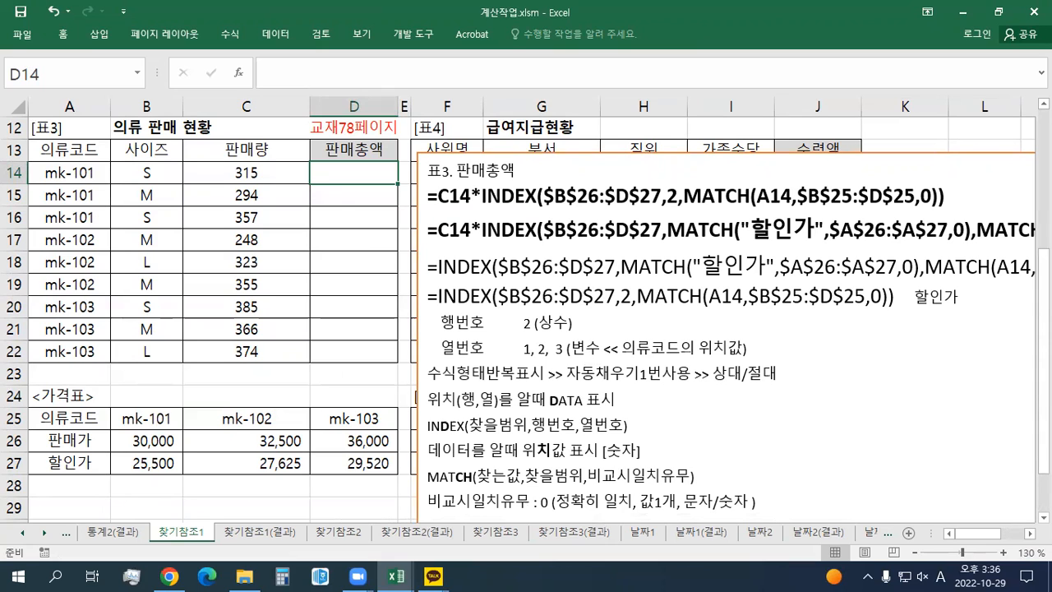
Paste the colour-coded 가격표 with its 1행–2행 and 1열–3열 labels at A25 and autofit the width of column E.
{"action": "left_click", "coordinate": [592, 322]}
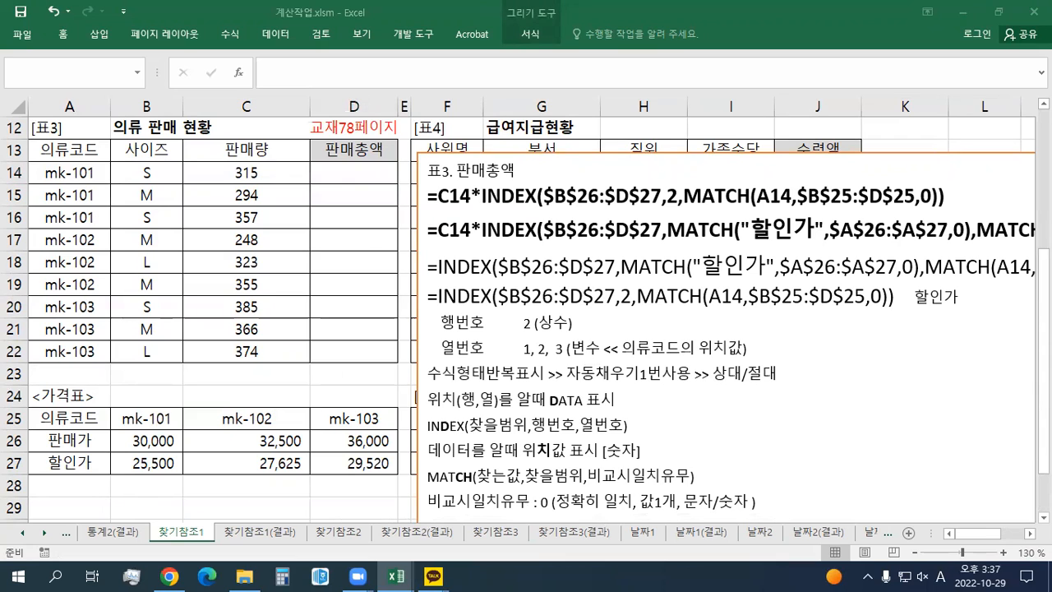
{"action": "left_click", "coordinate": [82, 419]}
{"action": "type", "text": "의류코드\tmk-101\tmk-102\tmk-103\t 판매가\t30,000\t32,500\t36,000\t1 할인가\t25,500\t27,625\t29,520\t2 \t1열\t2열\t3열"}
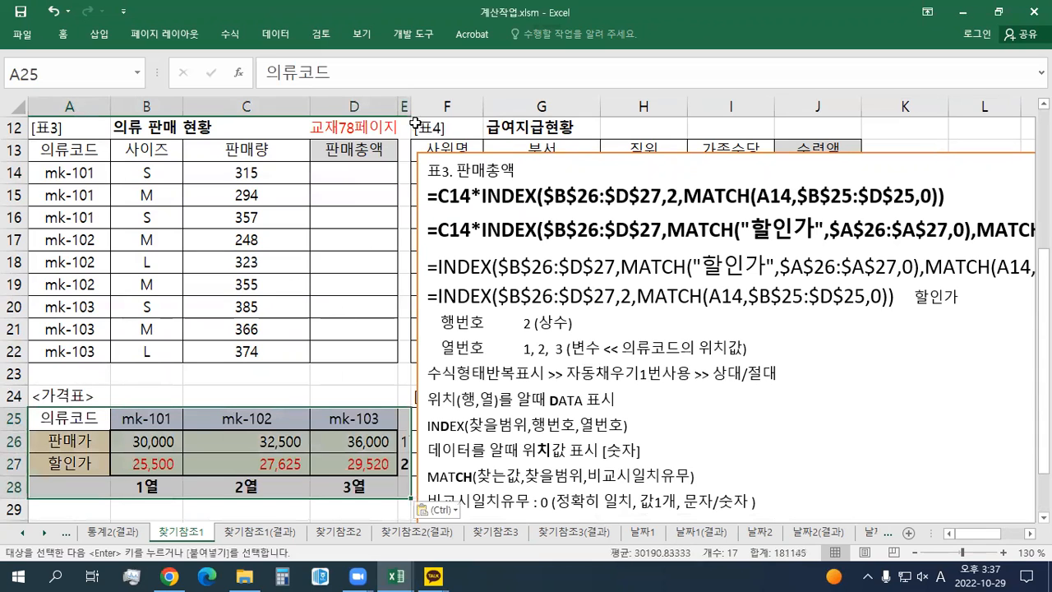
{"action": "double_click", "coordinate": [411, 107]}
{"action": "left_click", "coordinate": [352, 216]}
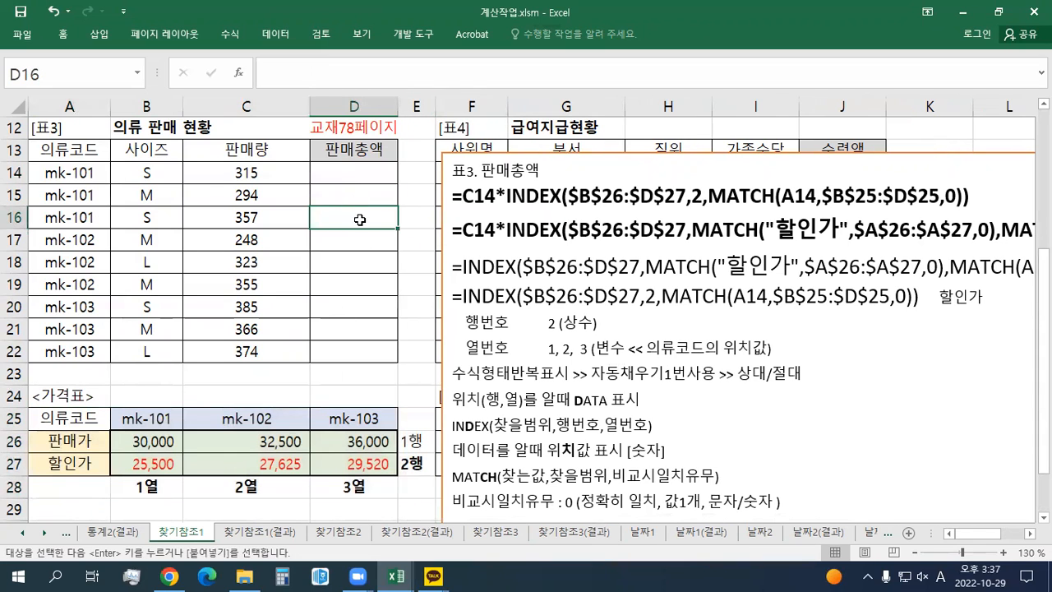
Enter the illustrative formula =C14*할인가 in D14, multiplying the 판매량 by the discount price name.
{"action": "left_click", "coordinate": [346, 174]}
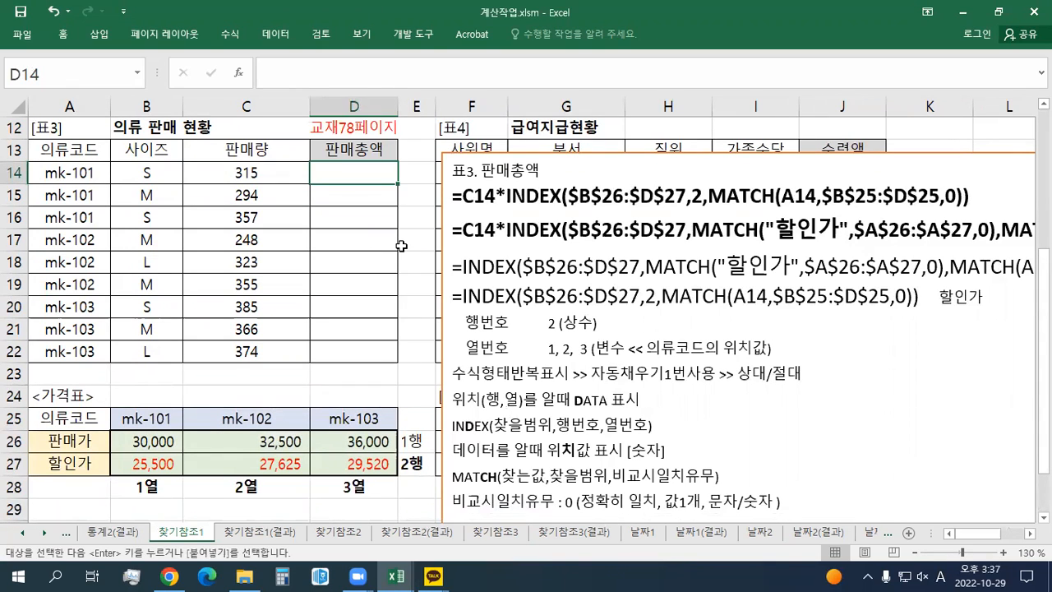
{"action": "type", "text": "="}
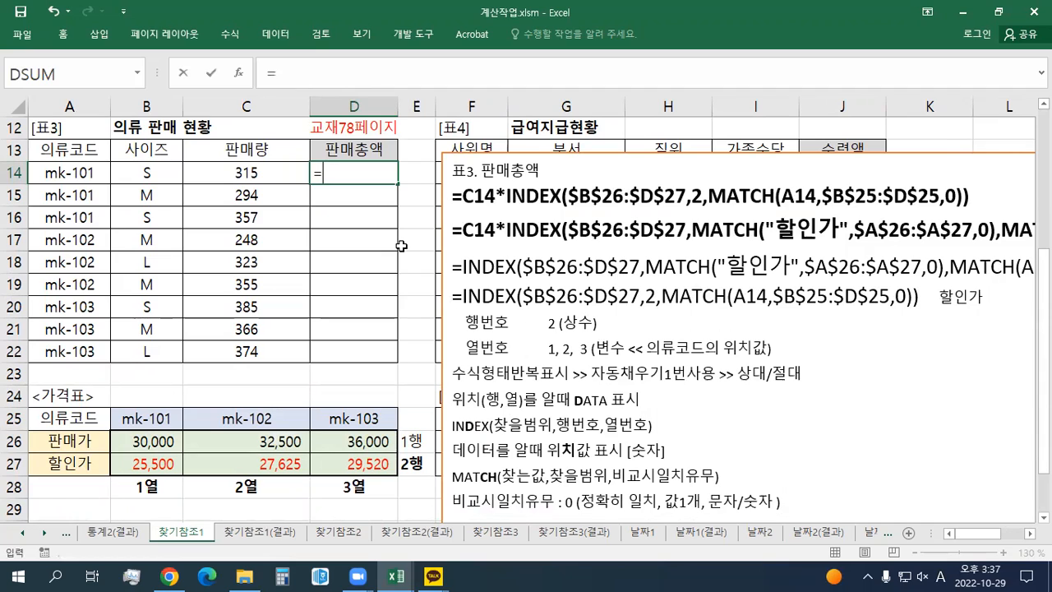
{"action": "left_click", "coordinate": [258, 173]}
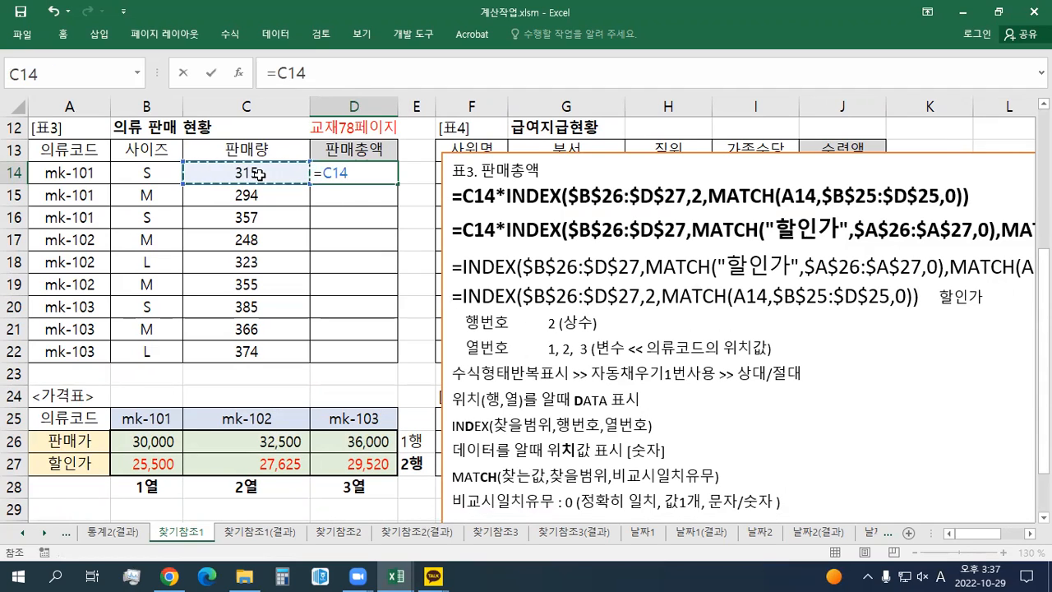
{"action": "type", "text": "*"}
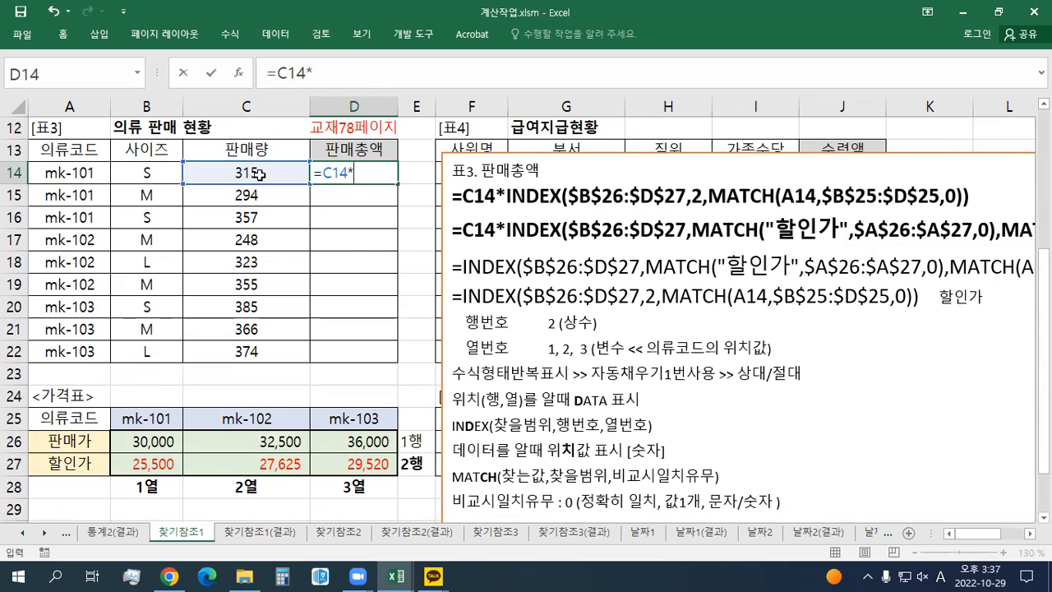
{"action": "type", "text": "GKFD"}
{"action": "key", "text": "BackSpace"}
{"action": "key", "text": "BackSpace"}
{"action": "key", "text": "BackSpace"}
{"action": "key", "text": "BackSpace"}
{"action": "type", "text": "할인가"}
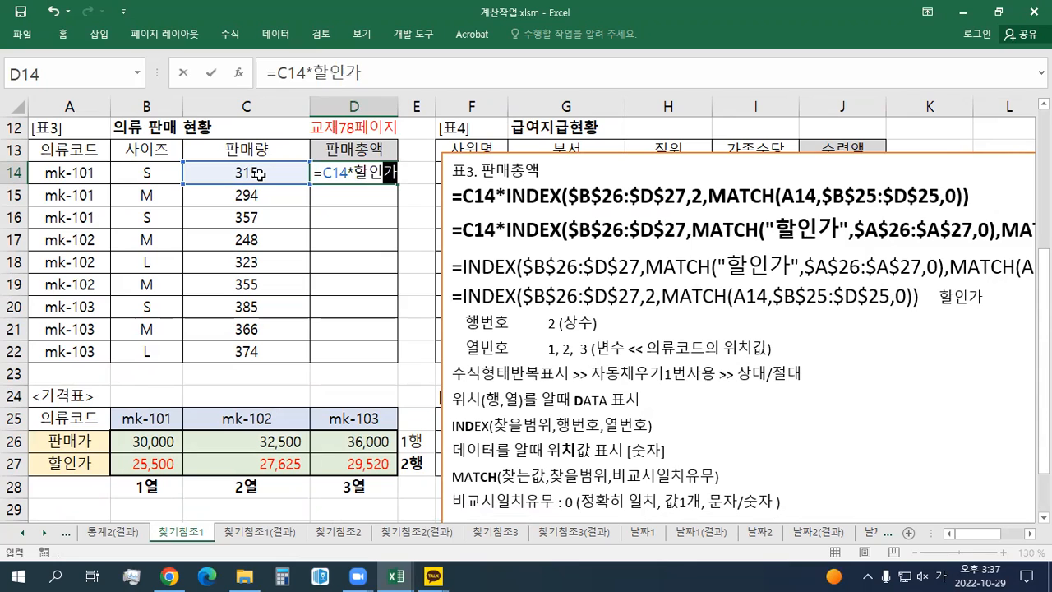
{"action": "key", "text": "Return"}
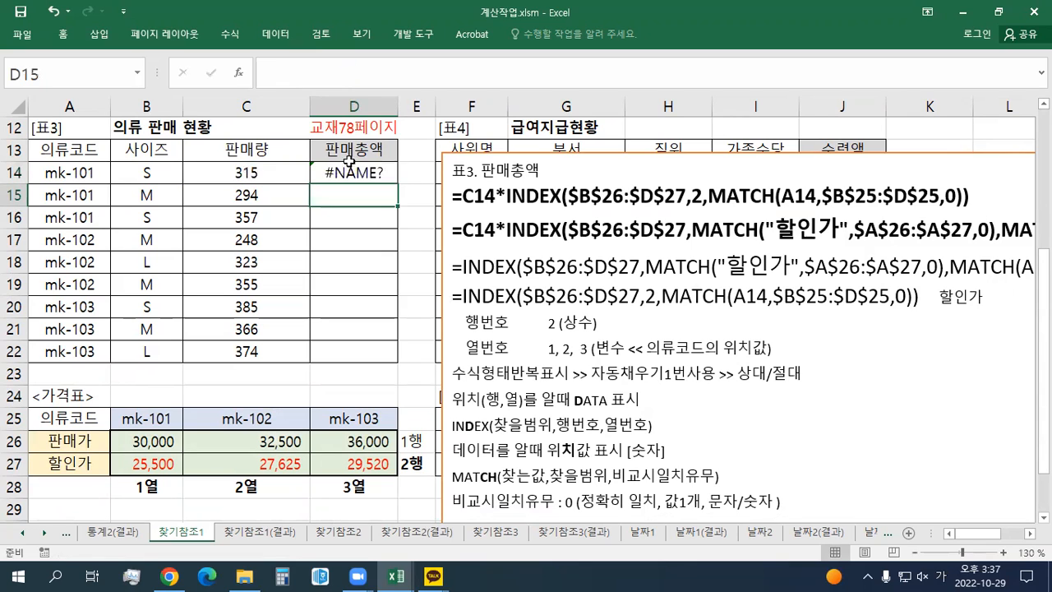
Clear the illustrative 할인가 formula from D14.
{"action": "double_click", "coordinate": [378, 173]}
{"action": "left_click_drag", "start_coordinate": [356, 172], "coordinate": [416, 169]}
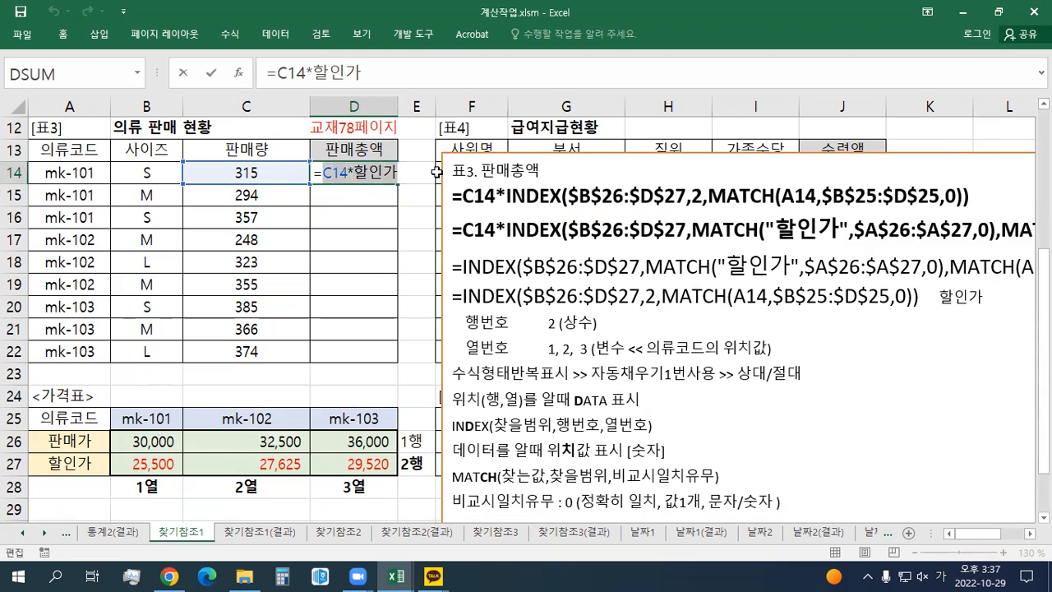
{"action": "key", "text": "BackSpace"}
{"action": "key", "text": "BackSpace"}
{"action": "key", "text": "BackSpace"}
{"action": "key", "text": "BackSpace"}
{"action": "key", "text": "BackSpace"}
{"action": "key", "text": "BackSpace"}
{"action": "key", "text": "BackSpace"}
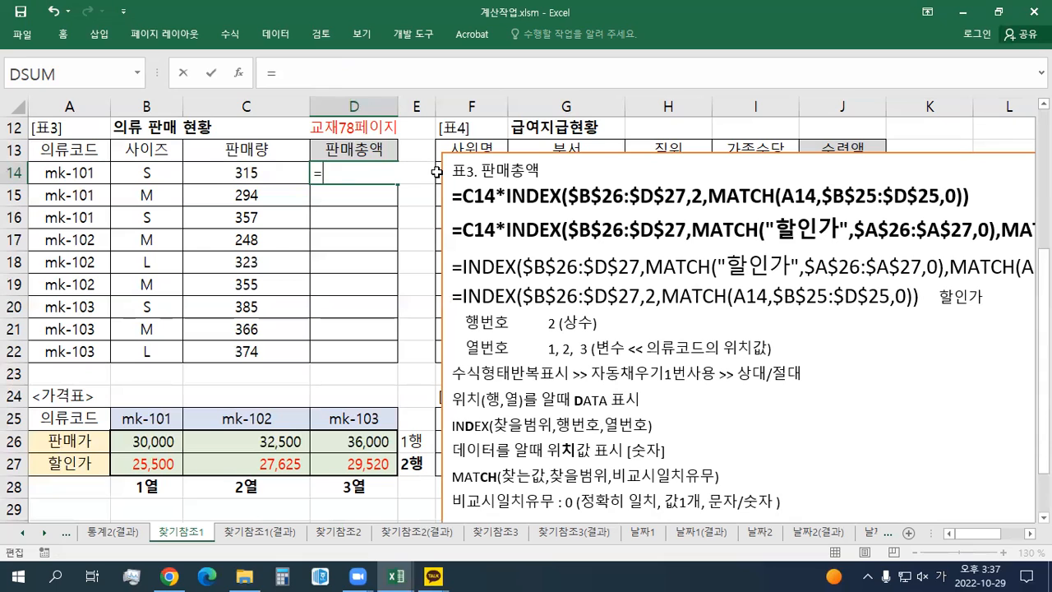
{"action": "key", "text": "Escape"}
{"action": "key", "text": "Delete"}
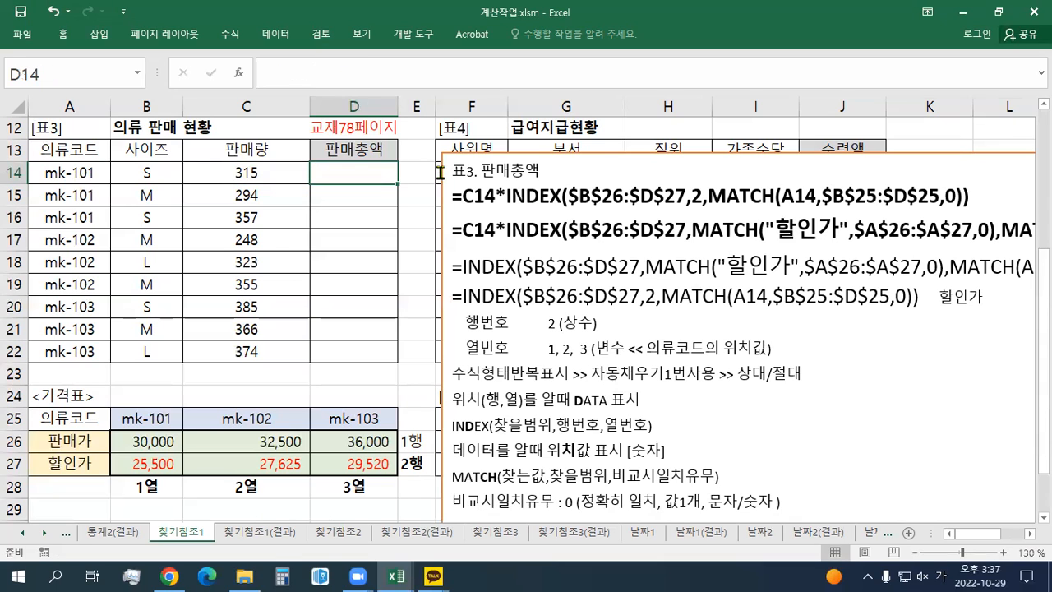
Start an INDEX formula in D14 with the price cells B26:D27 of the 가격표 as its array.
{"action": "left_click_drag", "start_coordinate": [155, 439], "coordinate": [354, 472]}
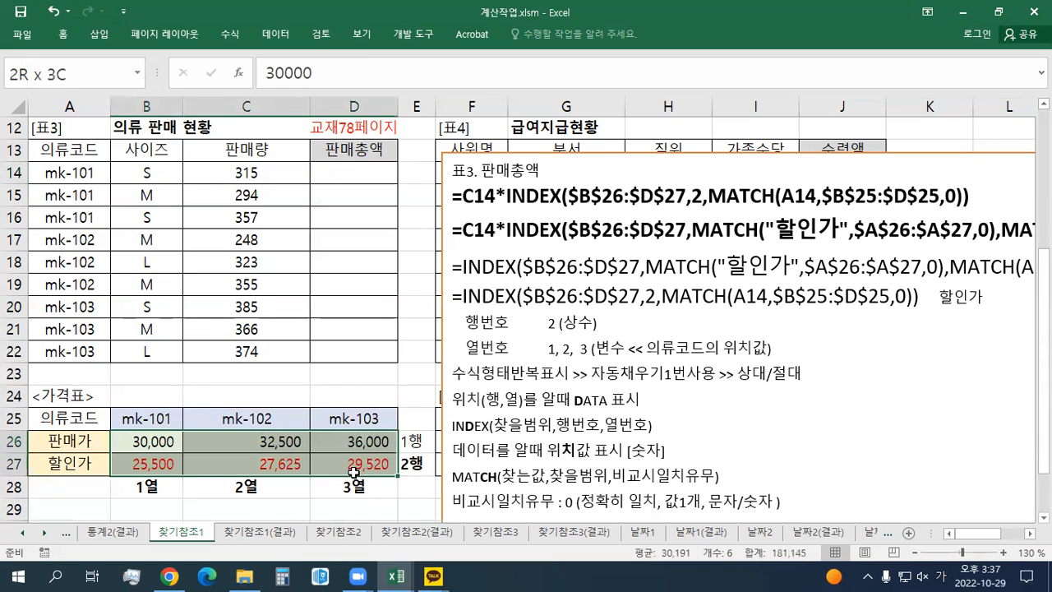
{"action": "scroll", "coordinate": [409, 488], "scroll_direction": "down", "scroll_amount": 1}
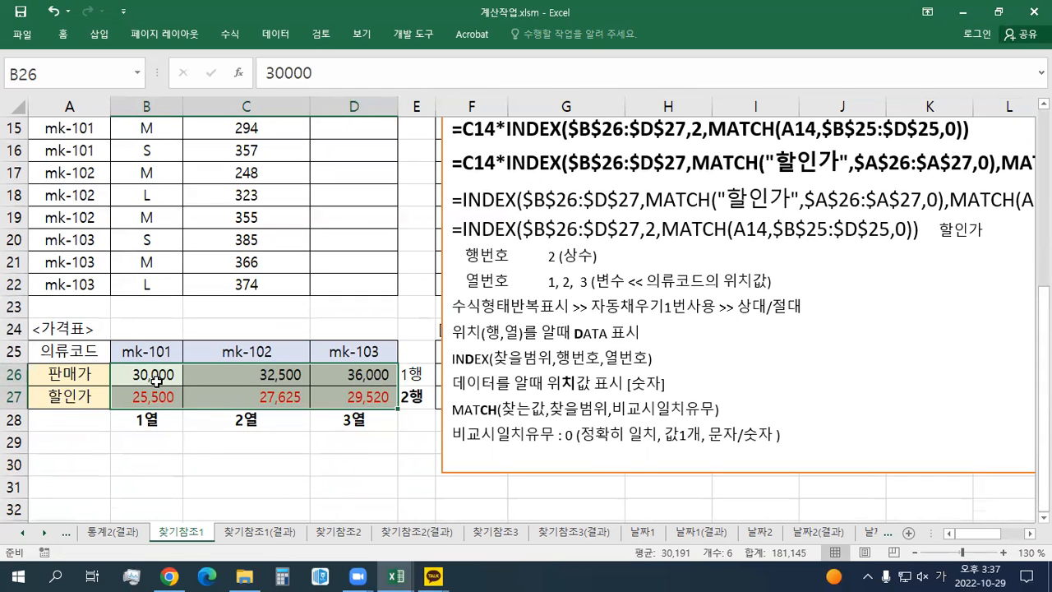
{"action": "left_click_drag", "start_coordinate": [161, 378], "coordinate": [368, 404]}
{"action": "scroll", "coordinate": [393, 424], "scroll_direction": "up", "scroll_amount": 1}
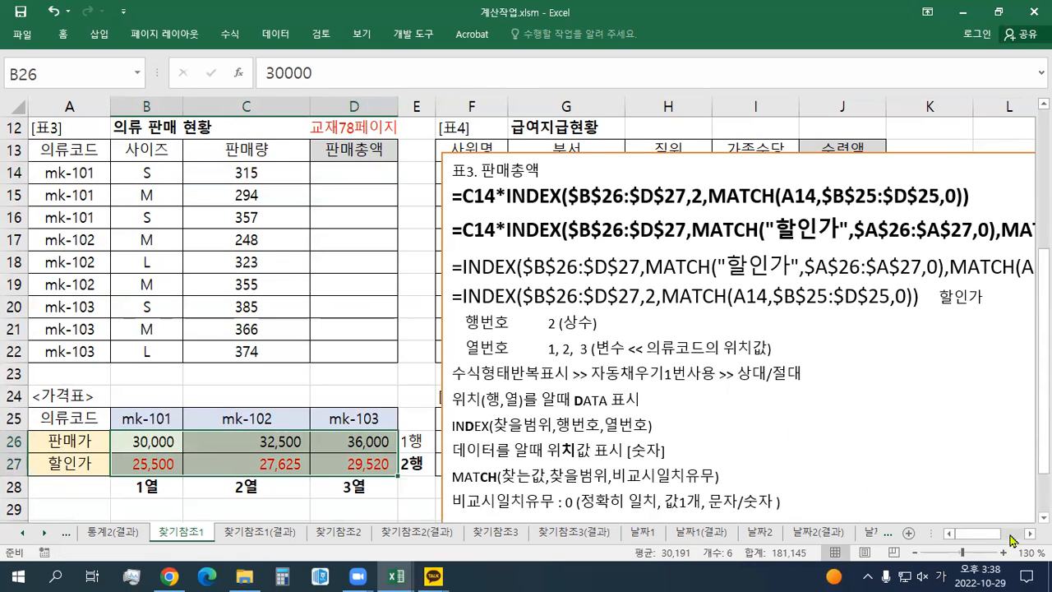
{"action": "left_click", "coordinate": [379, 172]}
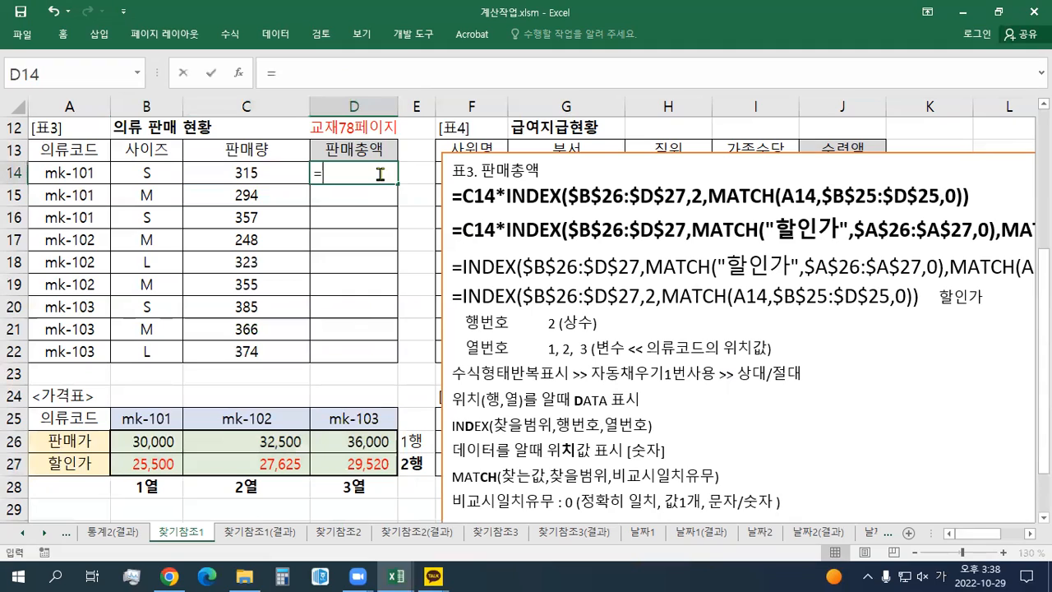
{"action": "type", "text": "="}
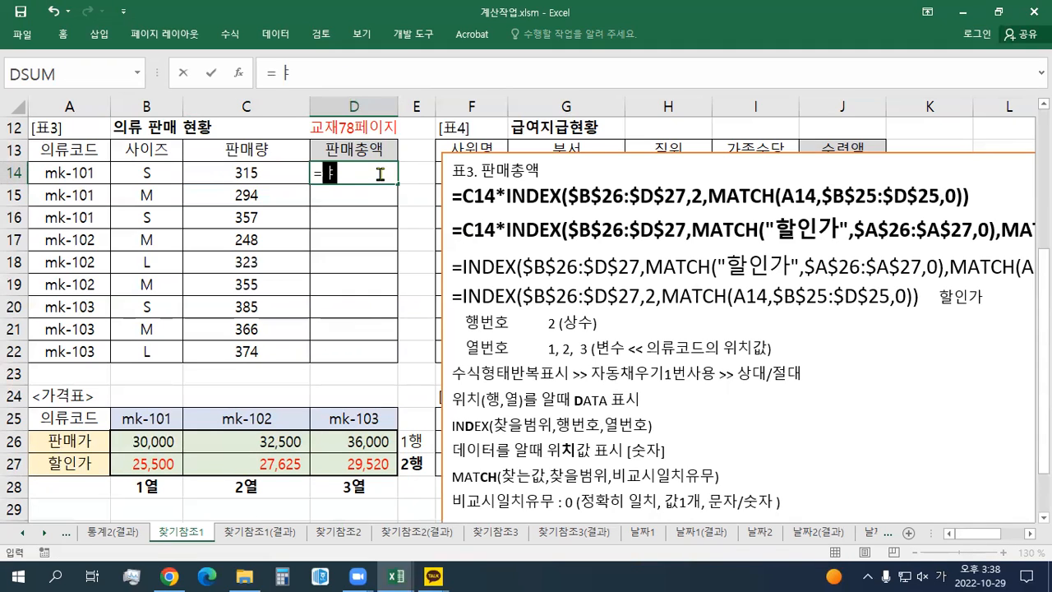
{"action": "type", "text": "I"}
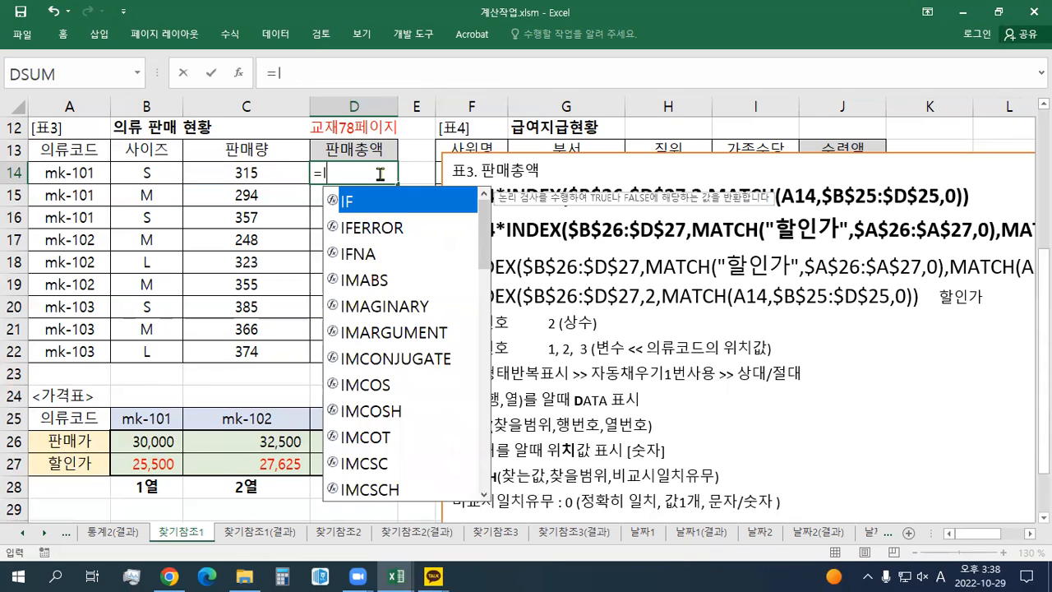
{"action": "type", "text": "NDEX("}
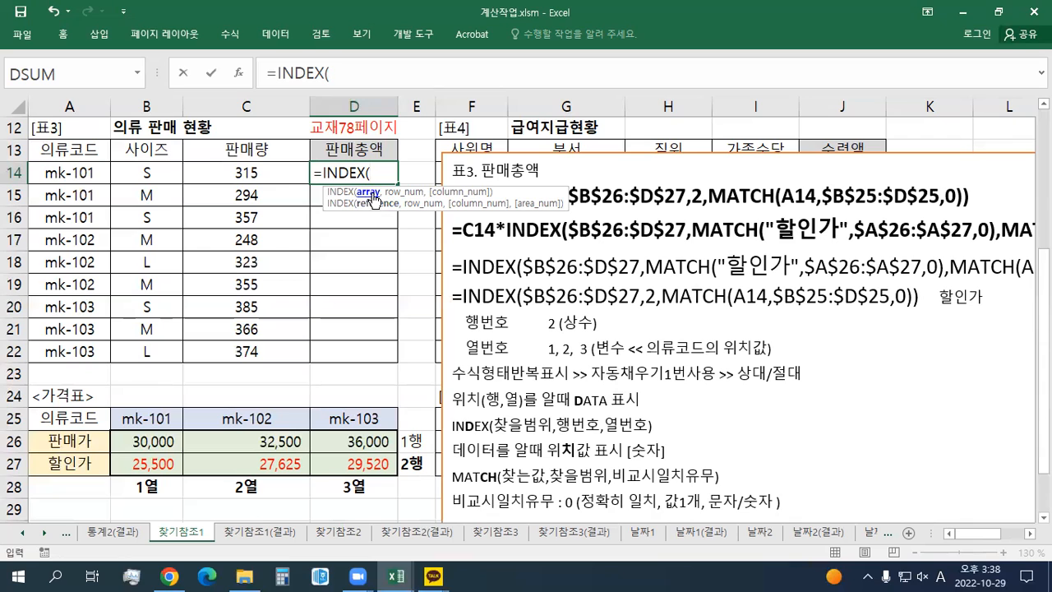
{"action": "left_click_drag", "start_coordinate": [150, 441], "coordinate": [351, 463]}
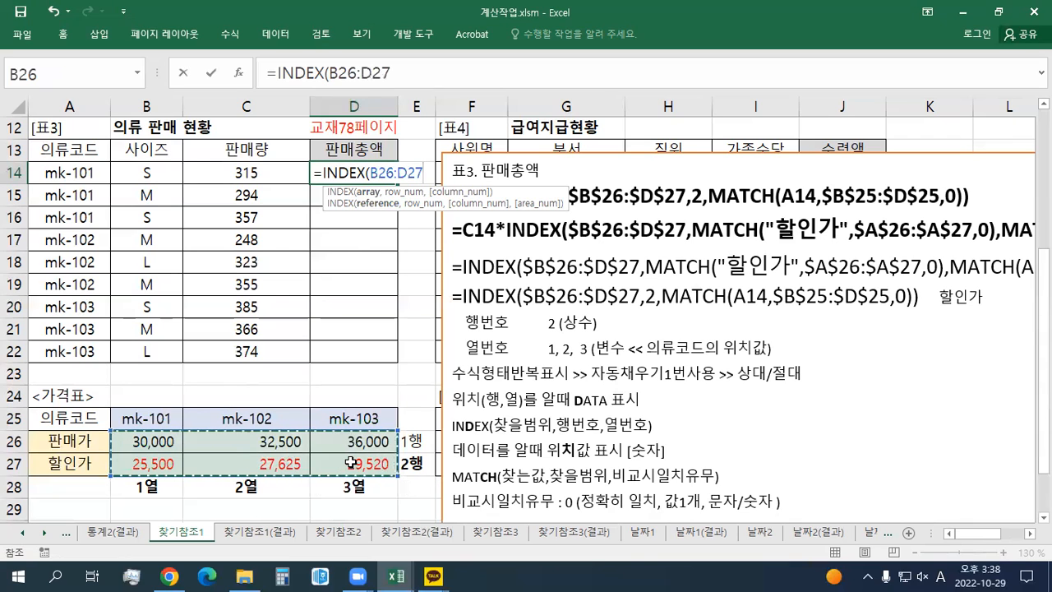
{"action": "type", "text": ","}
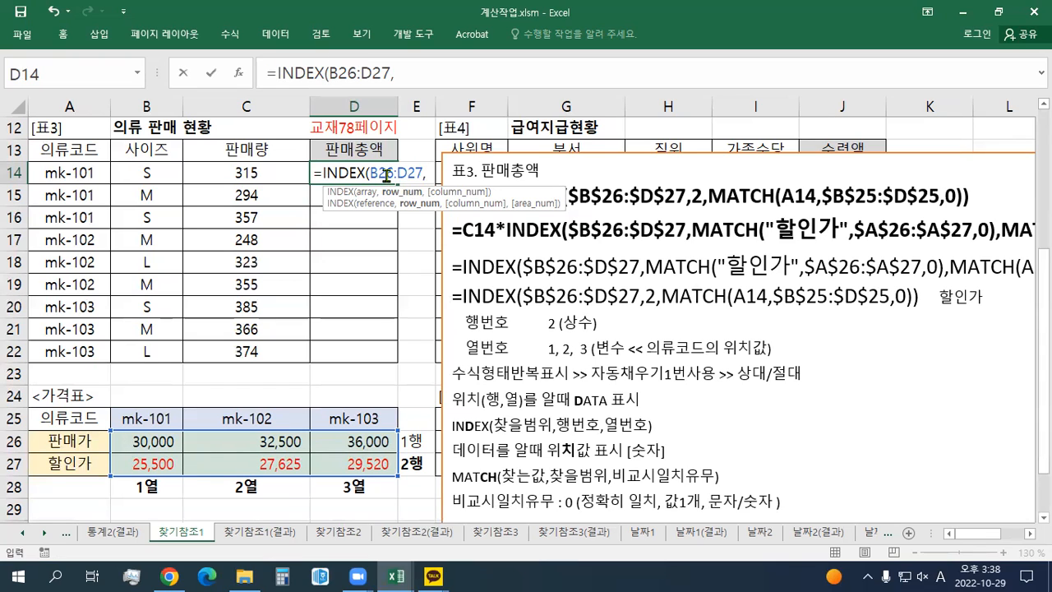
Try the different absolute and mixed reference forms on the whole B26:D27 range in the INDEX formula.
{"action": "left_click_drag", "start_coordinate": [371, 174], "coordinate": [425, 172]}
{"action": "key", "text": "F4"}
{"action": "key", "text": "F4"}
{"action": "key", "text": "F4"}
{"action": "key", "text": "F4"}
{"action": "key", "text": "F4"}
{"action": "key", "text": "F4"}
{"action": "key", "text": "F4"}
{"action": "key", "text": "F4"}
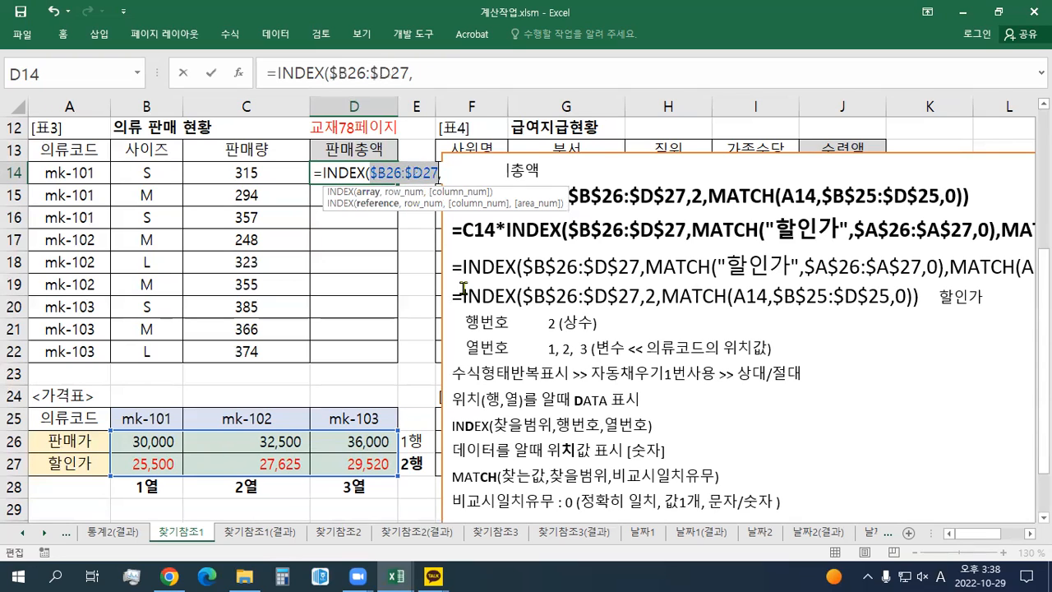
Try the reference forms on B26 and D27 separately within the INDEX array.
{"action": "left_click", "coordinate": [378, 173]}
{"action": "key", "text": "F4"}
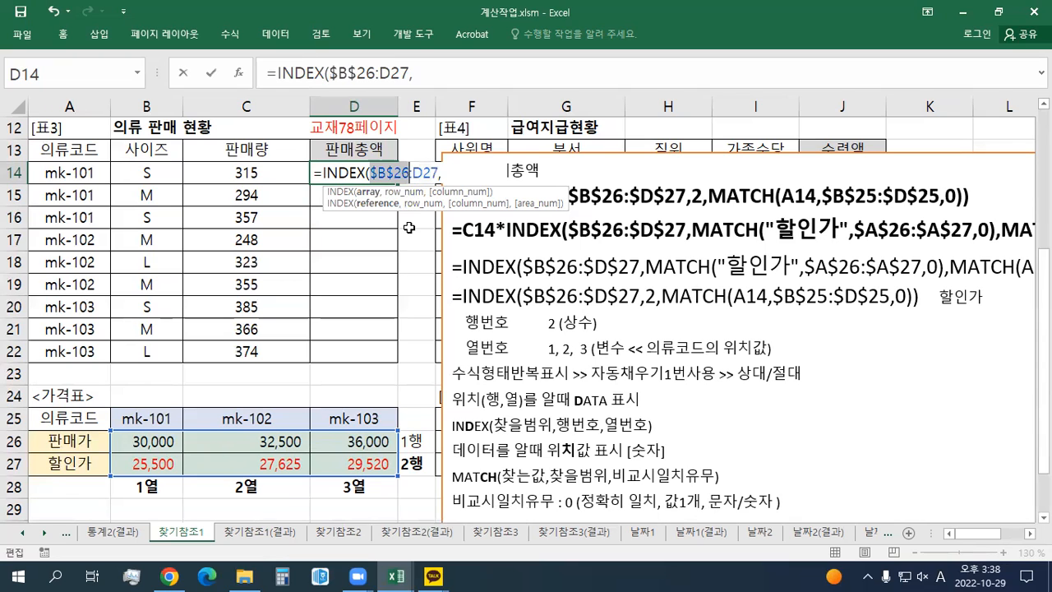
{"action": "key", "text": "F4"}
{"action": "key", "text": "F4"}
{"action": "key", "text": "F4"}
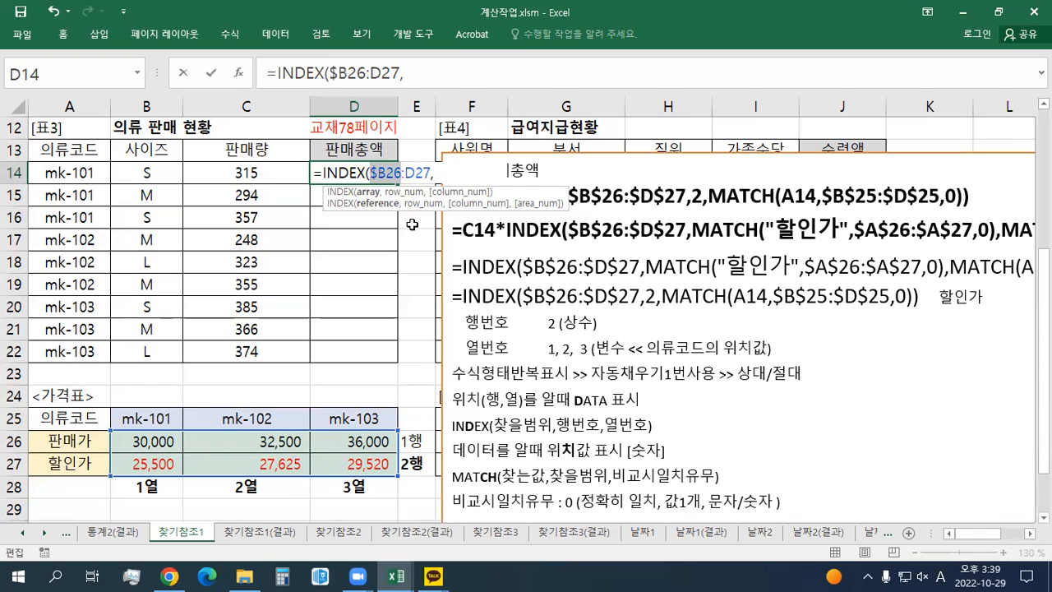
{"action": "left_click", "coordinate": [408, 172]}
{"action": "key", "text": "F4"}
{"action": "key", "text": "F4"}
{"action": "key", "text": "F4"}
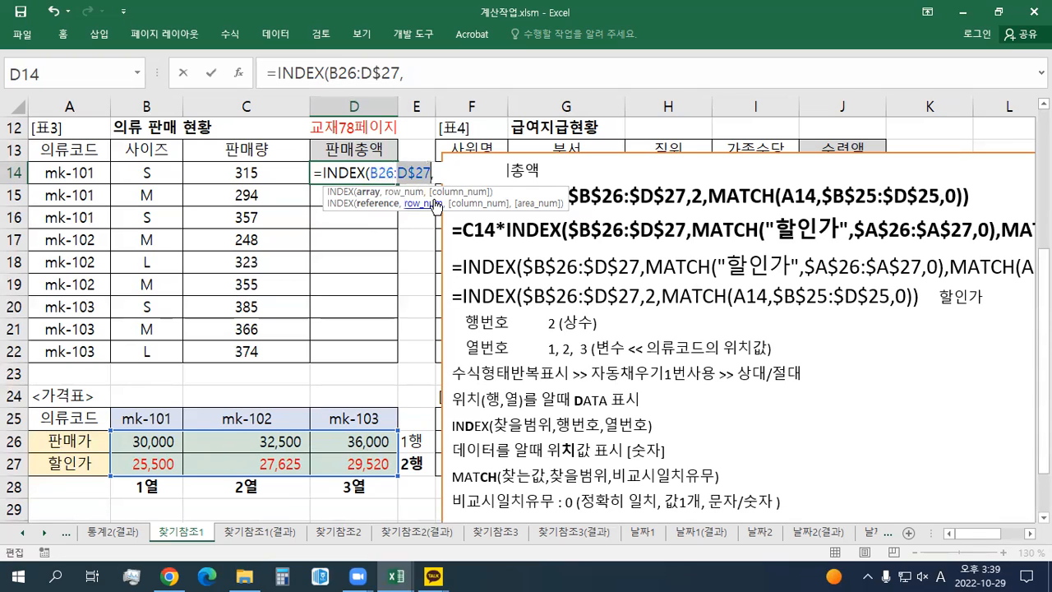
Make the entire INDEX array an absolute reference, $B$26:$D$27.
{"action": "left_click_drag", "start_coordinate": [380, 173], "coordinate": [417, 173]}
{"action": "key", "text": "F4"}
{"action": "key", "text": "F4"}
{"action": "key", "text": "F4"}
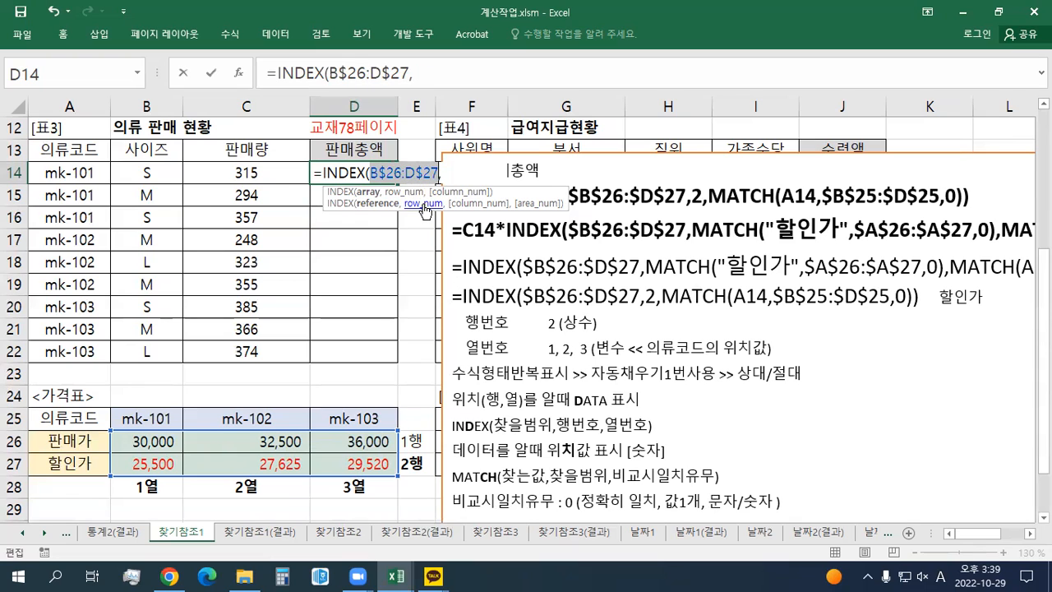
{"action": "key", "text": "F4"}
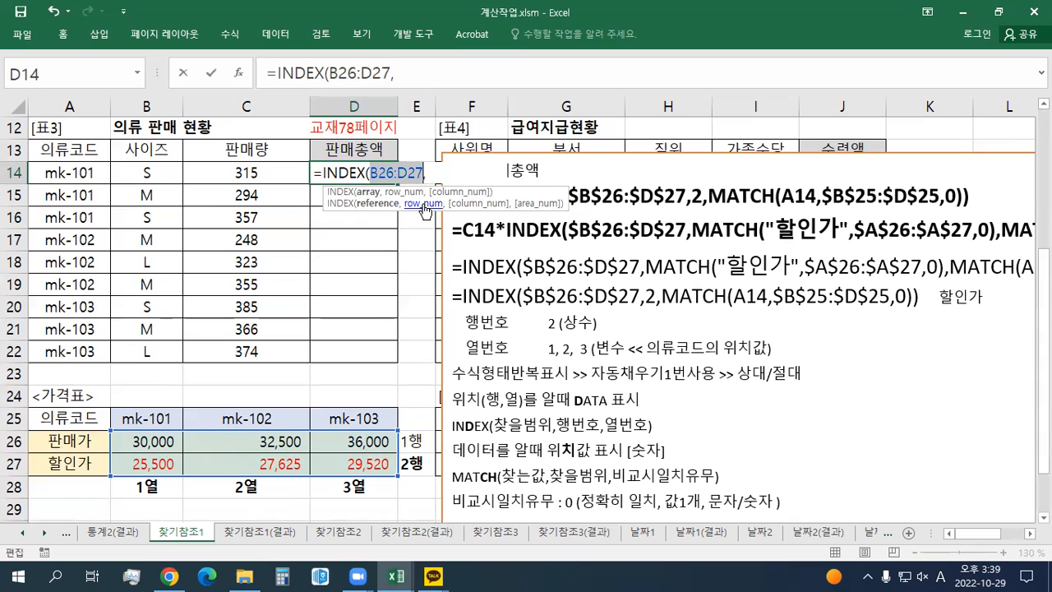
{"action": "key", "text": "F4"}
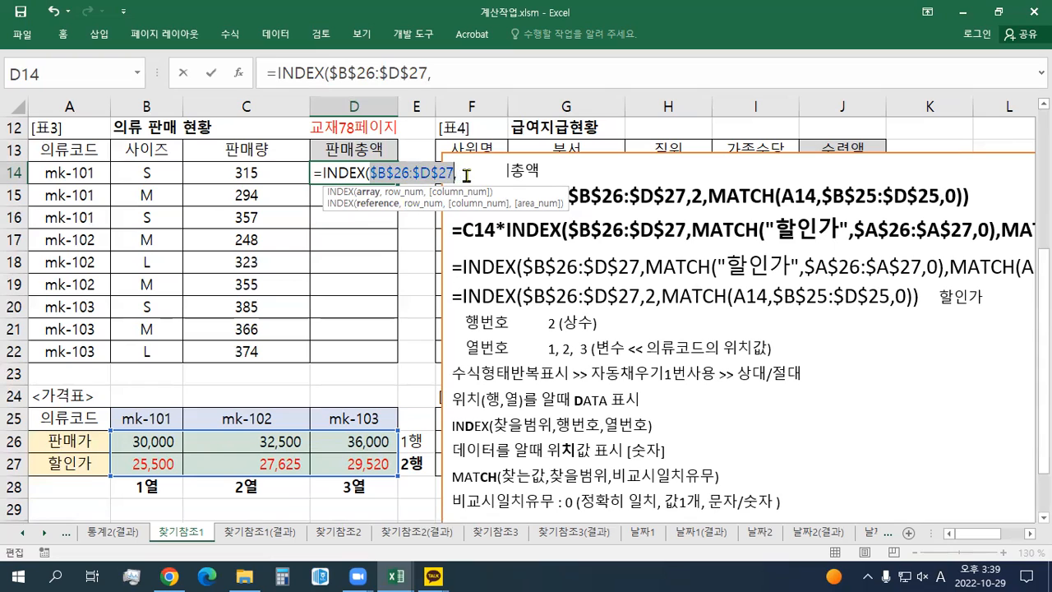
Set the INDEX row number to 2 for the 할인가 row and go on to the column number argument.
{"action": "key", "text": "End"}
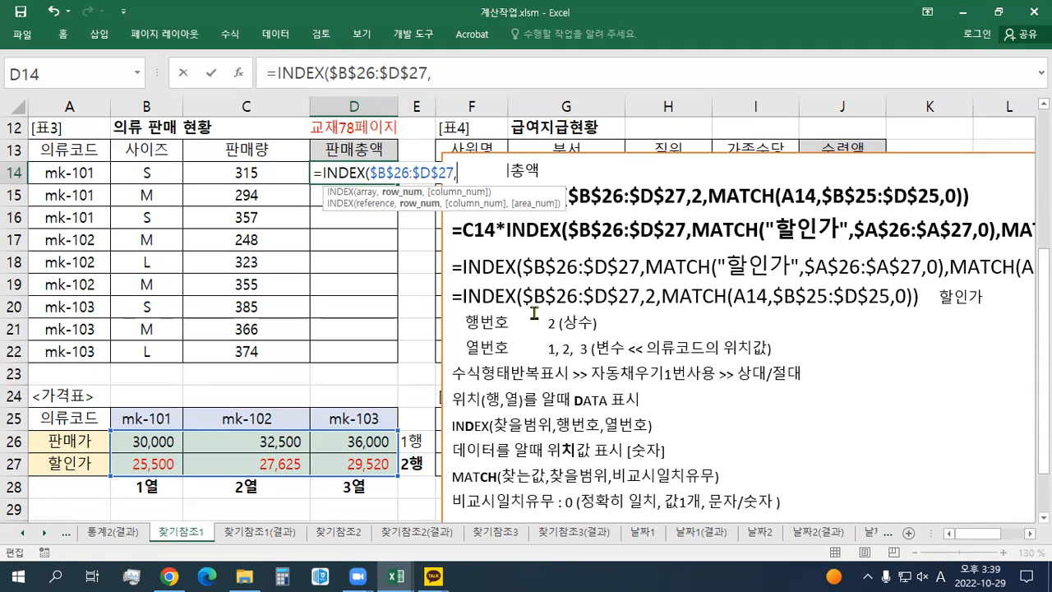
{"action": "type", "text": ","}
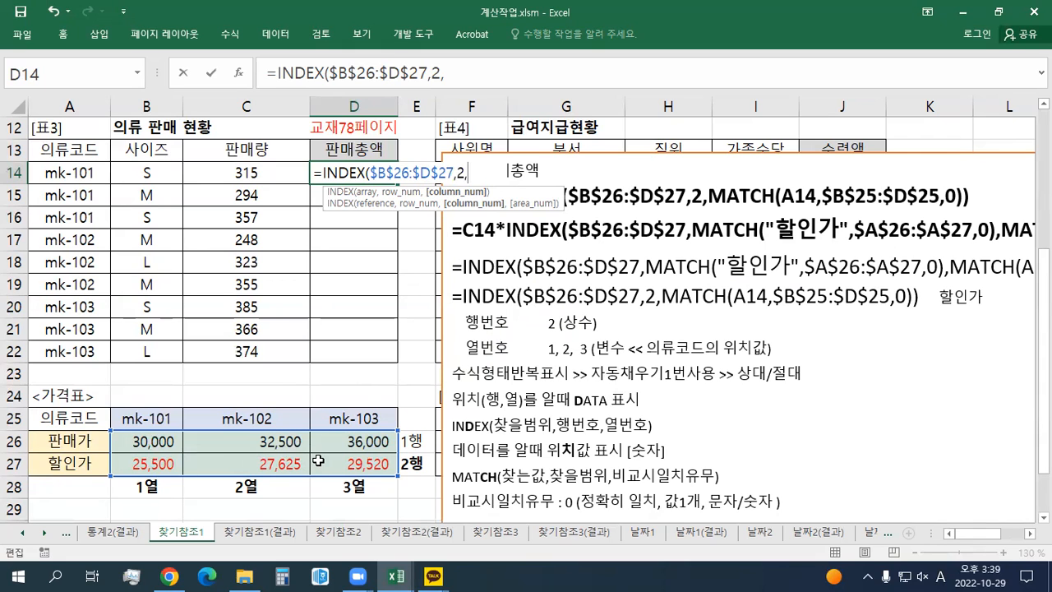
{"action": "scroll", "coordinate": [318, 461], "scroll_direction": "down", "scroll_amount": 1}
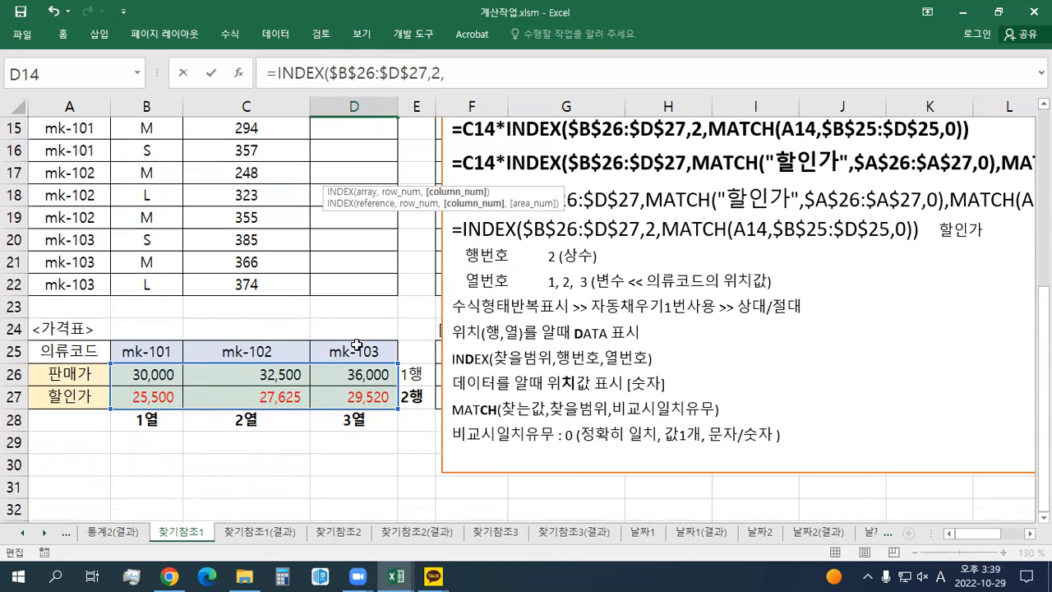
{"action": "scroll", "coordinate": [356, 345], "scroll_direction": "up", "scroll_amount": 1}
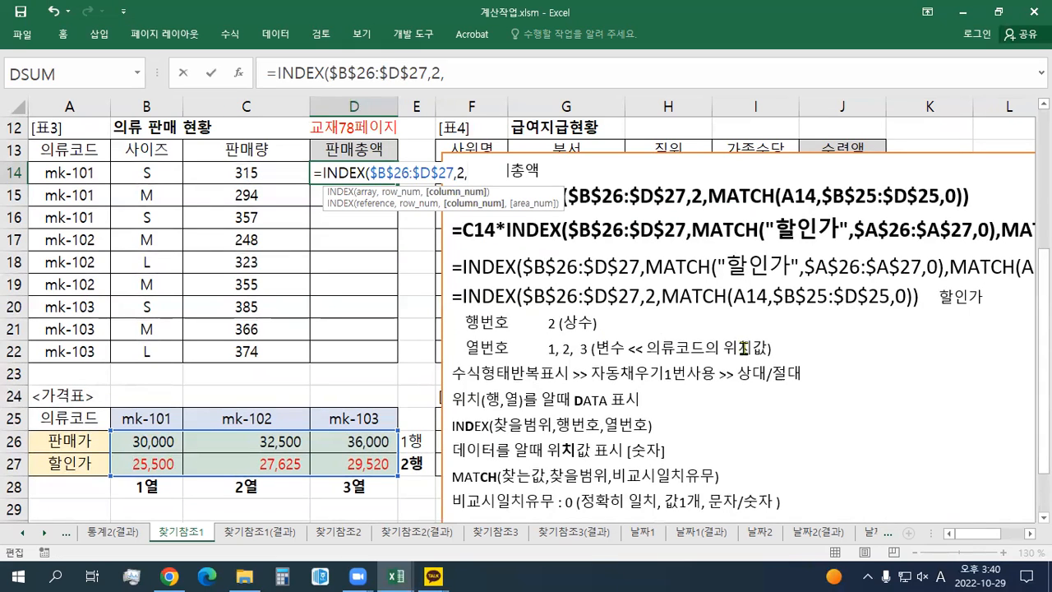
{"action": "scroll", "coordinate": [743, 348], "scroll_direction": "down", "scroll_amount": 1}
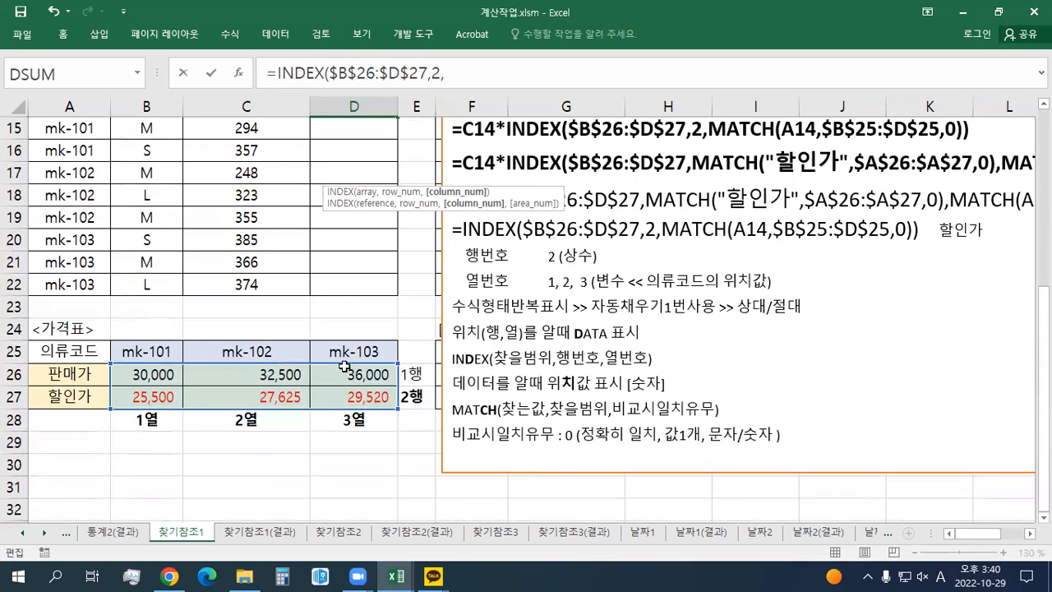
Enter a MATCH function as the INDEX column number, with the 의류코드 in A14 as its lookup value.
{"action": "left_click", "coordinate": [460, 74]}
{"action": "type", "text": "MATCH("}
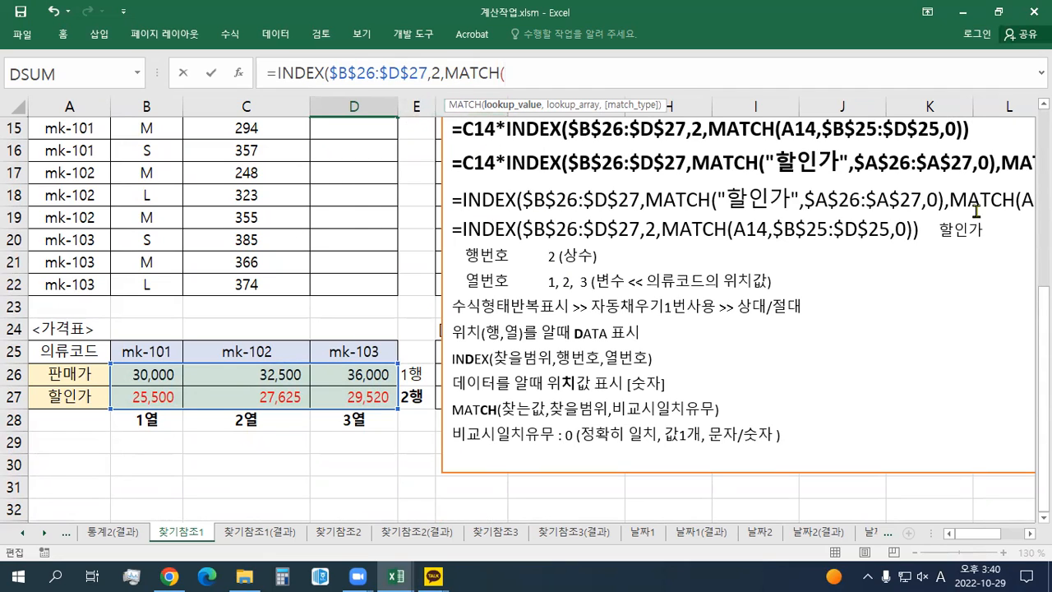
{"action": "scroll", "coordinate": [333, 164], "scroll_direction": "up", "scroll_amount": 1}
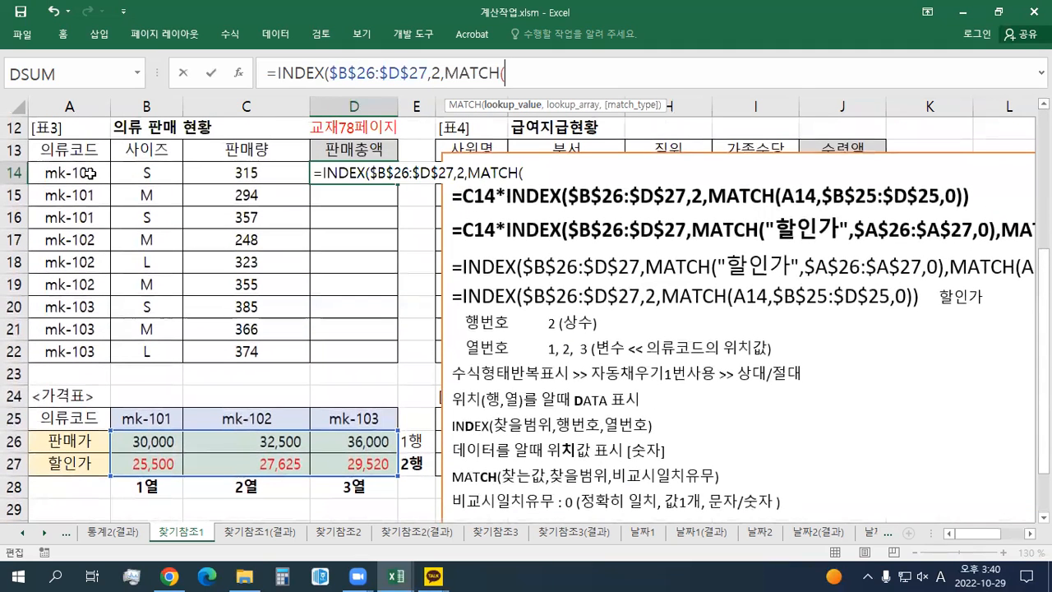
{"action": "left_click", "coordinate": [88, 173]}
{"action": "type", "text": ","}
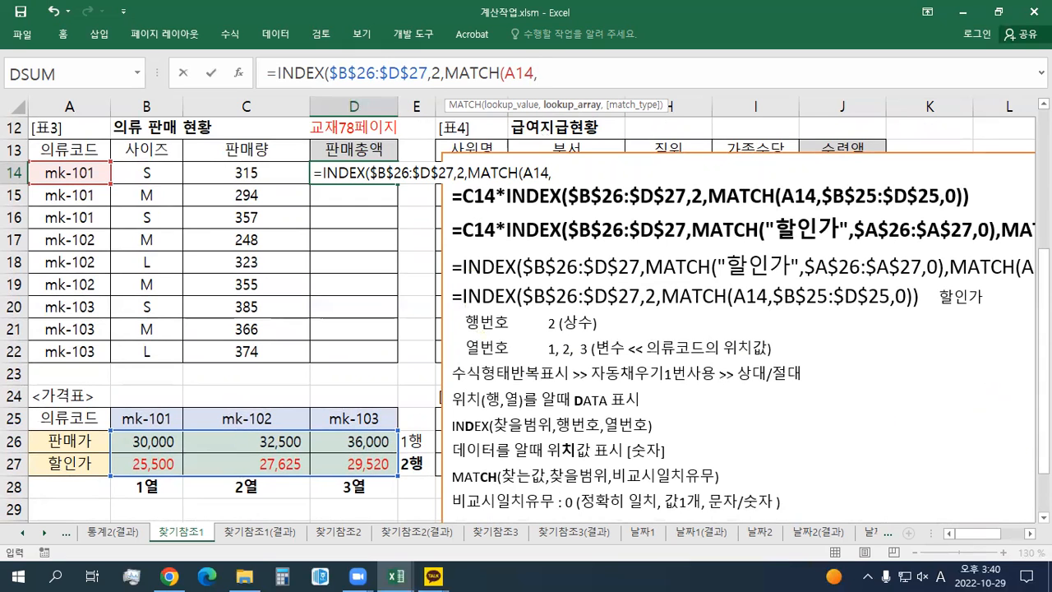
Give MATCH the absolute lookup range $B$25:$D$25 from the 가격표 codes and the exact match type 0.
{"action": "scroll", "coordinate": [526, 313], "scroll_direction": "down", "scroll_amount": 1}
{"action": "scroll", "coordinate": [441, 425], "scroll_direction": "down", "scroll_amount": 1}
{"action": "left_click_drag", "start_coordinate": [174, 329], "coordinate": [344, 328]}
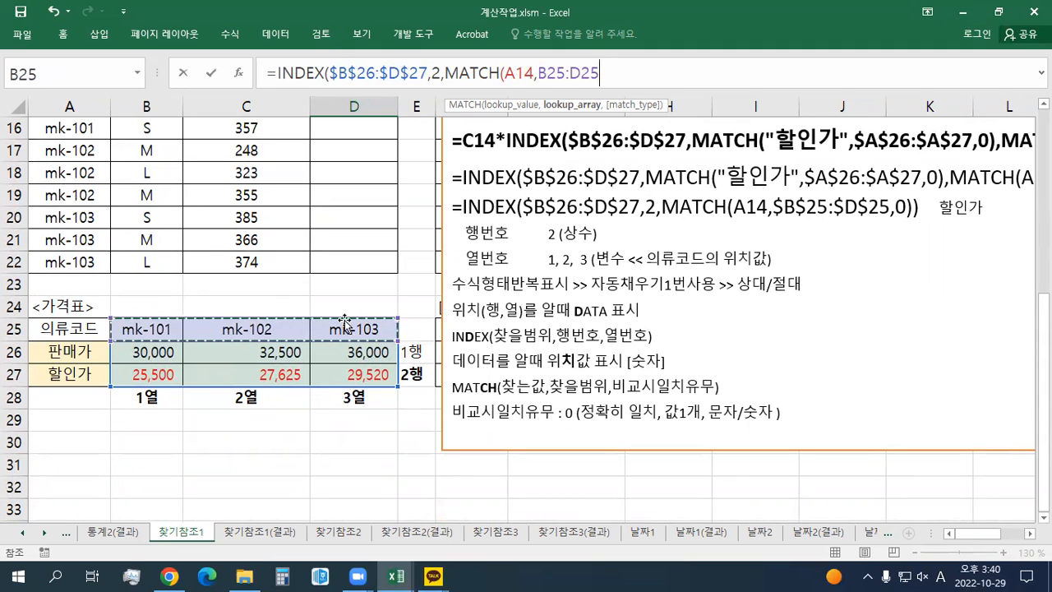
{"action": "key", "text": "F4"}
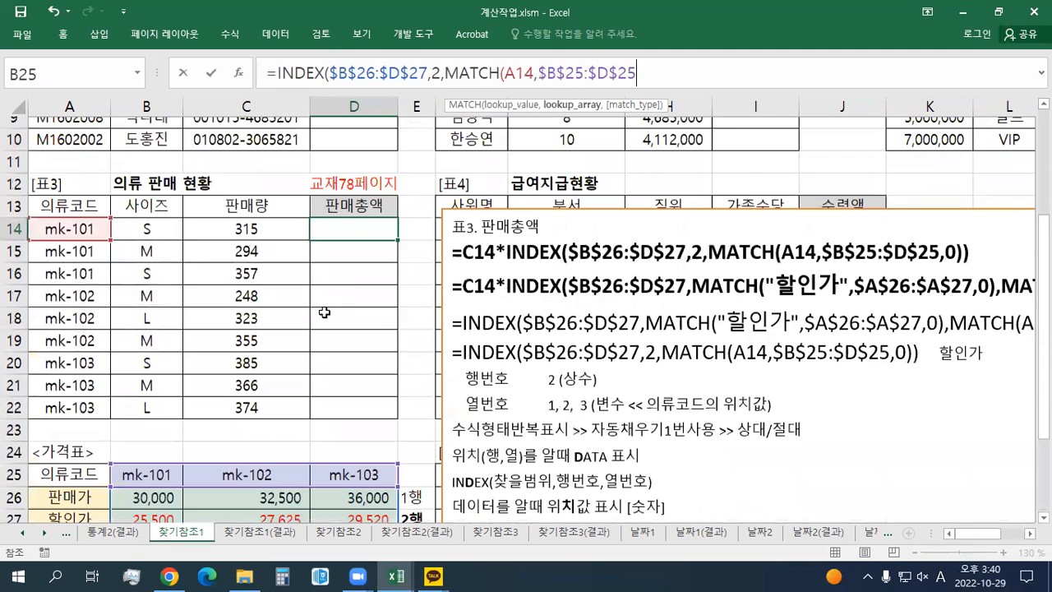
{"action": "type", "text": ","}
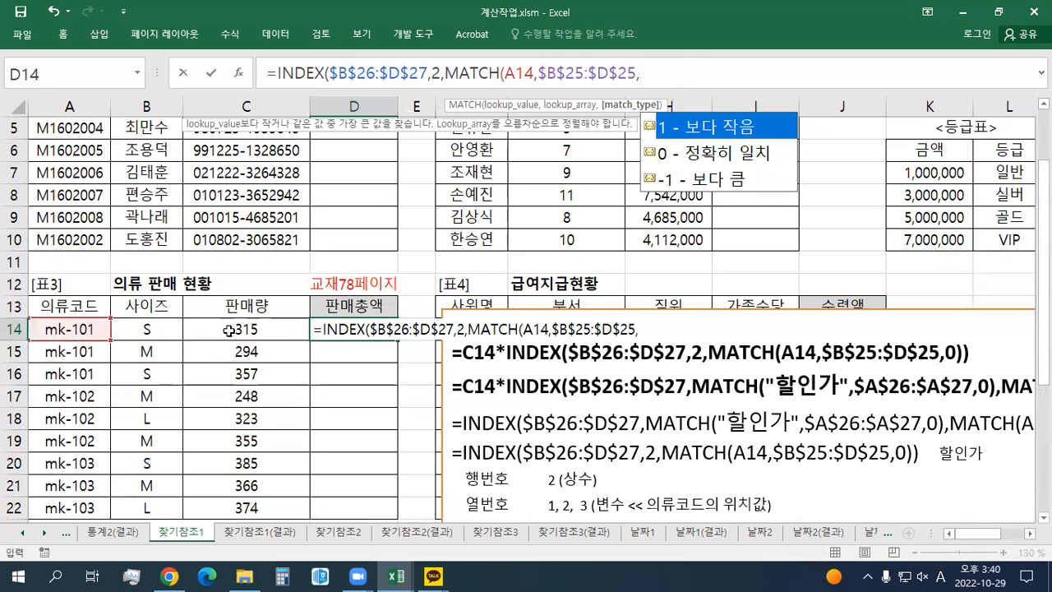
{"action": "scroll", "coordinate": [527, 321], "scroll_direction": "down", "scroll_amount": 3}
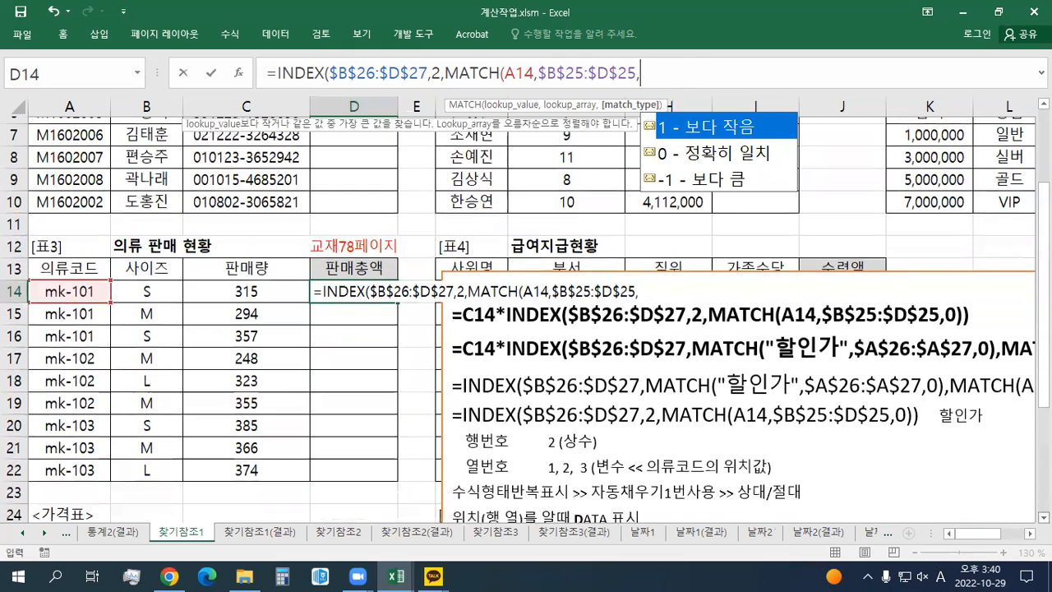
{"action": "scroll", "coordinate": [153, 349], "scroll_direction": "down", "scroll_amount": 1}
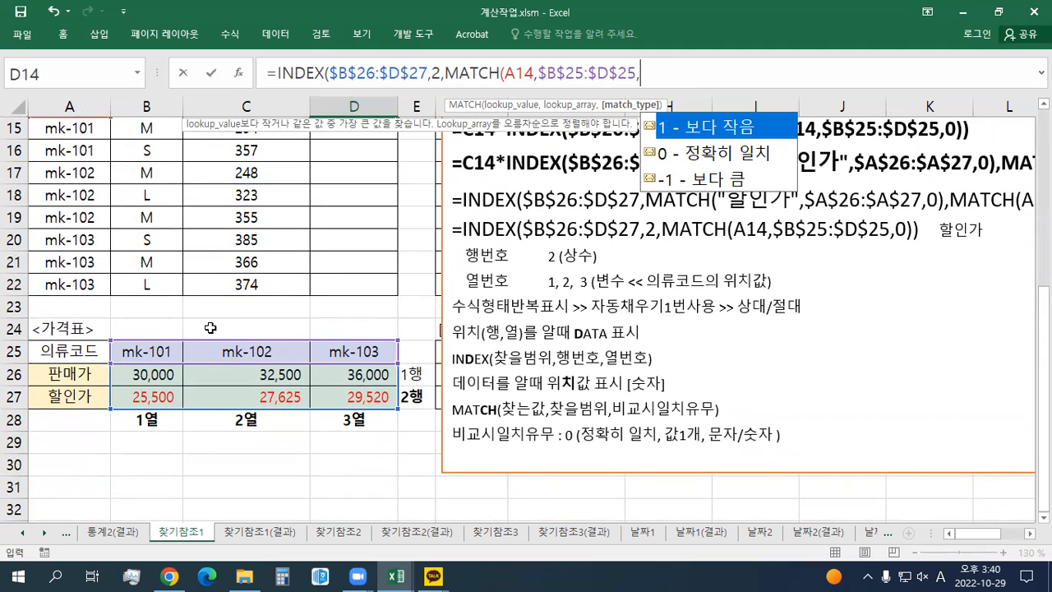
{"action": "type", "text": "0)"}
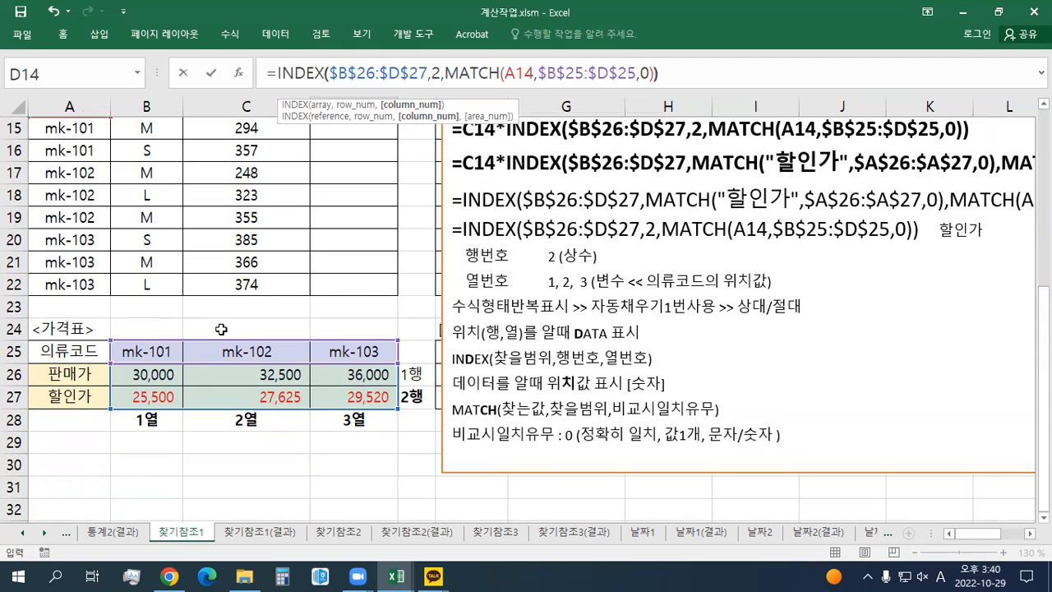
Confirm the INDEX and MATCH formula in D14 and fill it down through D22.
{"action": "key", "text": "Return"}
{"action": "key", "text": "Up"}
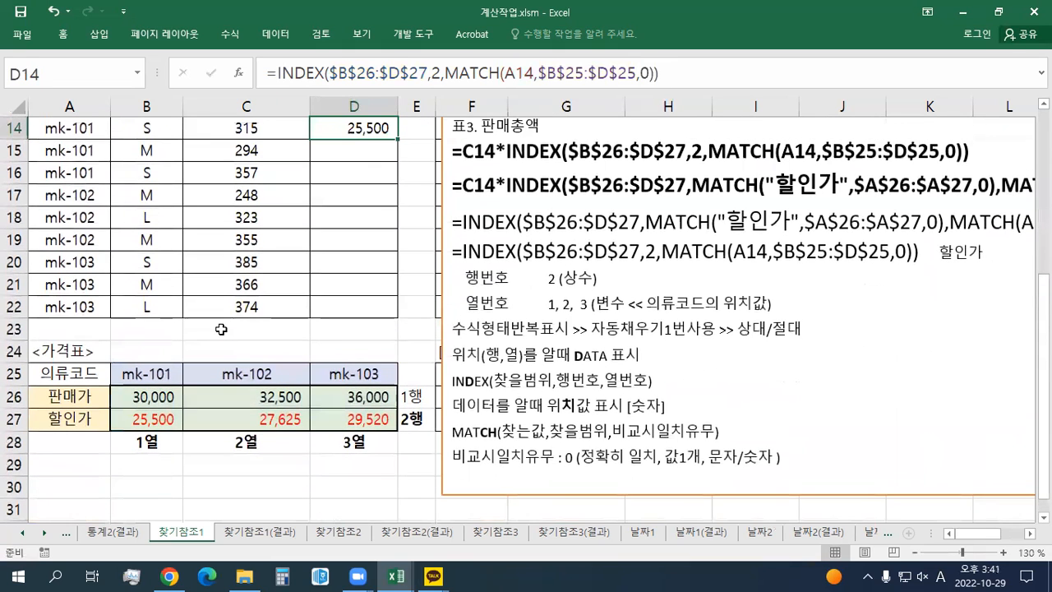
{"action": "scroll", "coordinate": [221, 329], "scroll_direction": "up", "scroll_amount": 1}
{"action": "left_click_drag", "start_coordinate": [398, 206], "coordinate": [391, 394]}
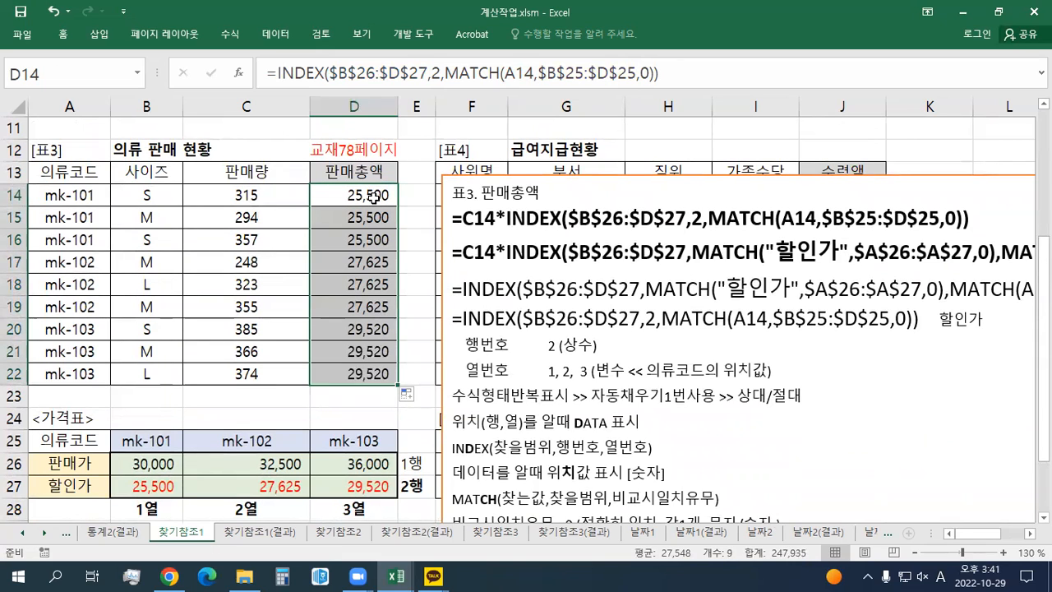
Compare each 의류코드 group in column A with the 할인가 values filled in column D.
{"action": "left_click_drag", "start_coordinate": [82, 189], "coordinate": [103, 240]}
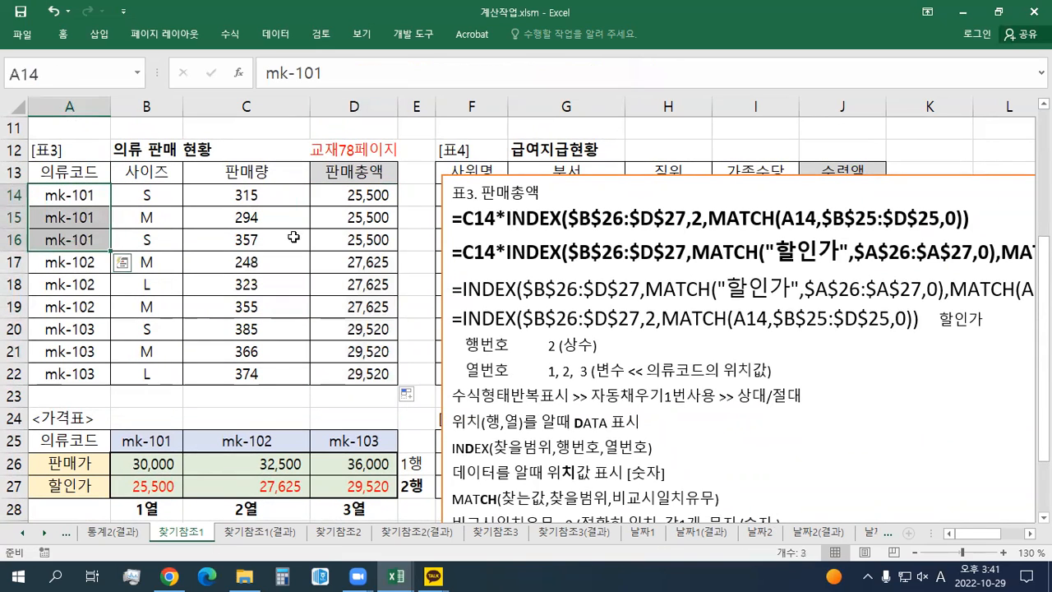
{"action": "left_click_drag", "start_coordinate": [355, 196], "coordinate": [362, 240]}
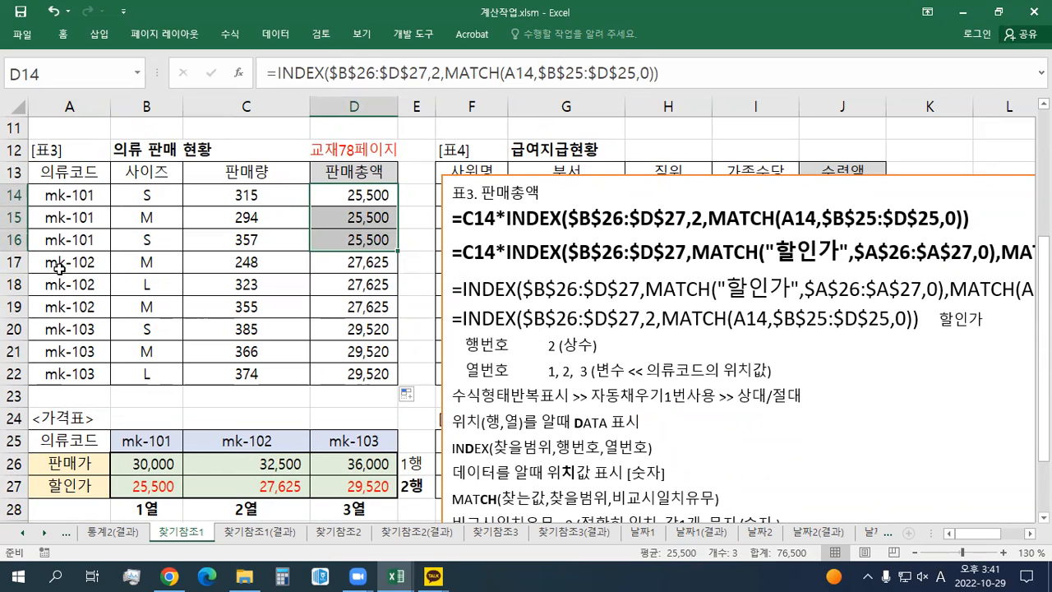
{"action": "left_click_drag", "start_coordinate": [59, 269], "coordinate": [70, 306]}
{"action": "left_click_drag", "start_coordinate": [350, 267], "coordinate": [355, 310]}
{"action": "left_click", "coordinate": [83, 333]}
{"action": "left_click_drag", "start_coordinate": [83, 333], "coordinate": [82, 372]}
{"action": "left_click_drag", "start_coordinate": [350, 333], "coordinate": [351, 373]}
{"action": "left_click", "coordinate": [351, 306]}
{"action": "left_click", "coordinate": [351, 255]}
{"action": "left_click", "coordinate": [355, 215]}
{"action": "left_click", "coordinate": [361, 195]}
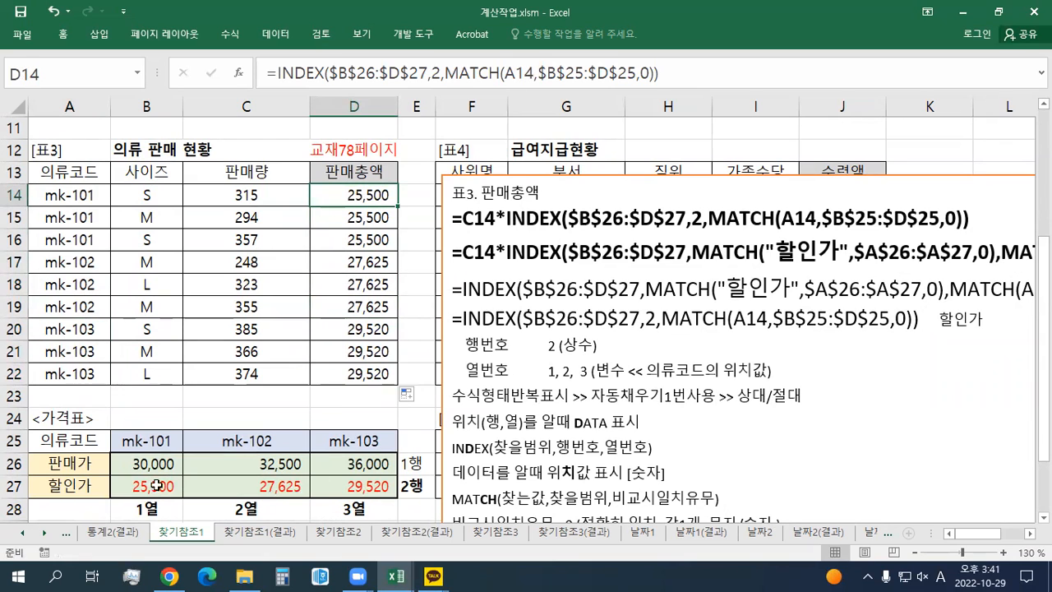
Multiply the D14 formula by the 판매량 in C14 and fill the result down through D22.
{"action": "double_click", "coordinate": [337, 196]}
{"action": "left_click", "coordinate": [320, 196]}
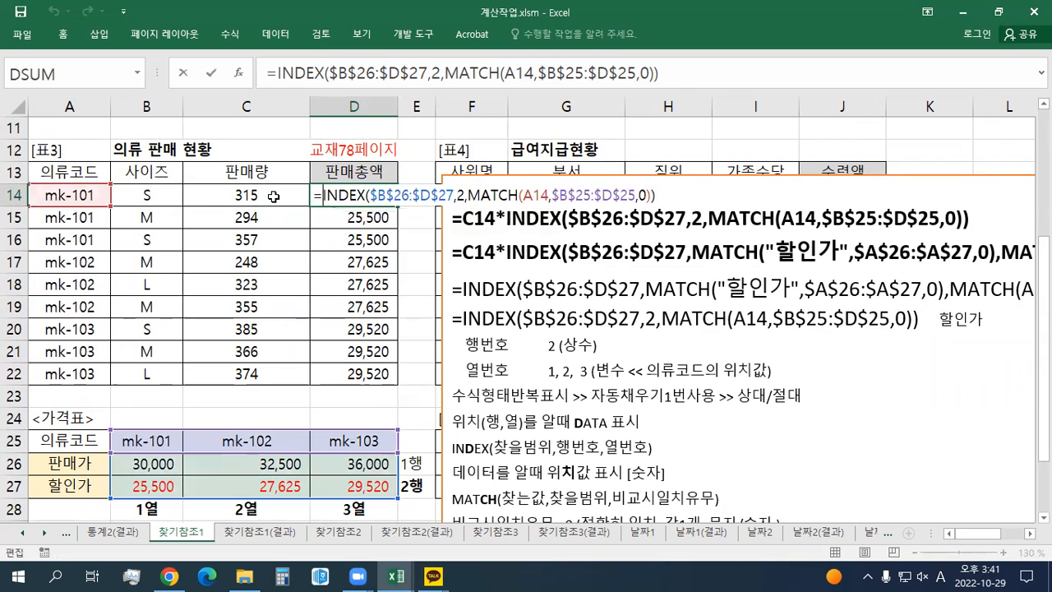
{"action": "left_click", "coordinate": [275, 196]}
{"action": "type", "text": "*"}
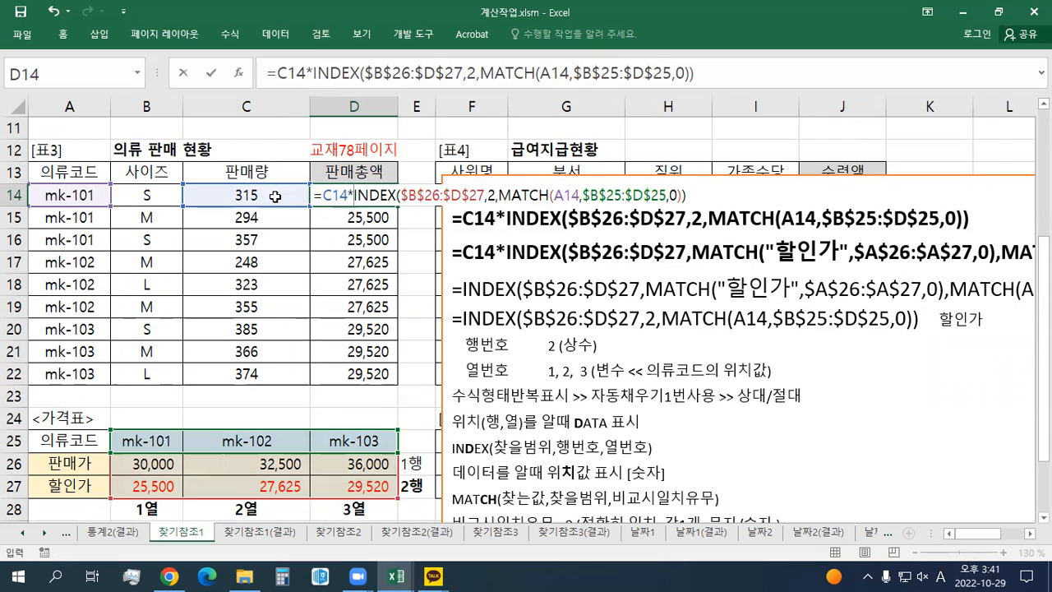
{"action": "key", "text": "Return"}
{"action": "key", "text": "Up"}
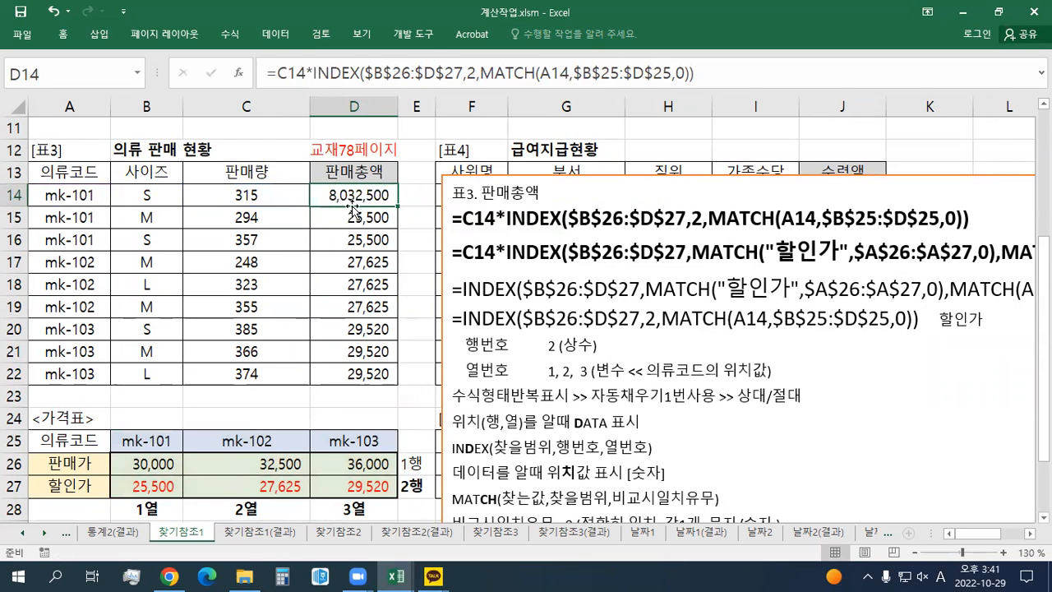
{"action": "left_click_drag", "start_coordinate": [396, 210], "coordinate": [387, 375]}
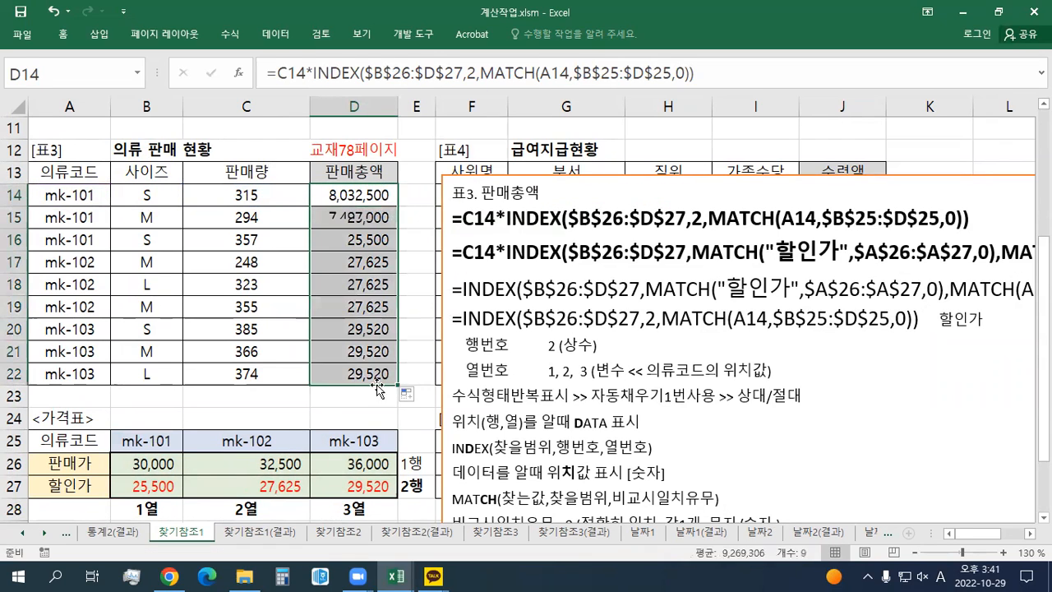
{"action": "left_click", "coordinate": [352, 307]}
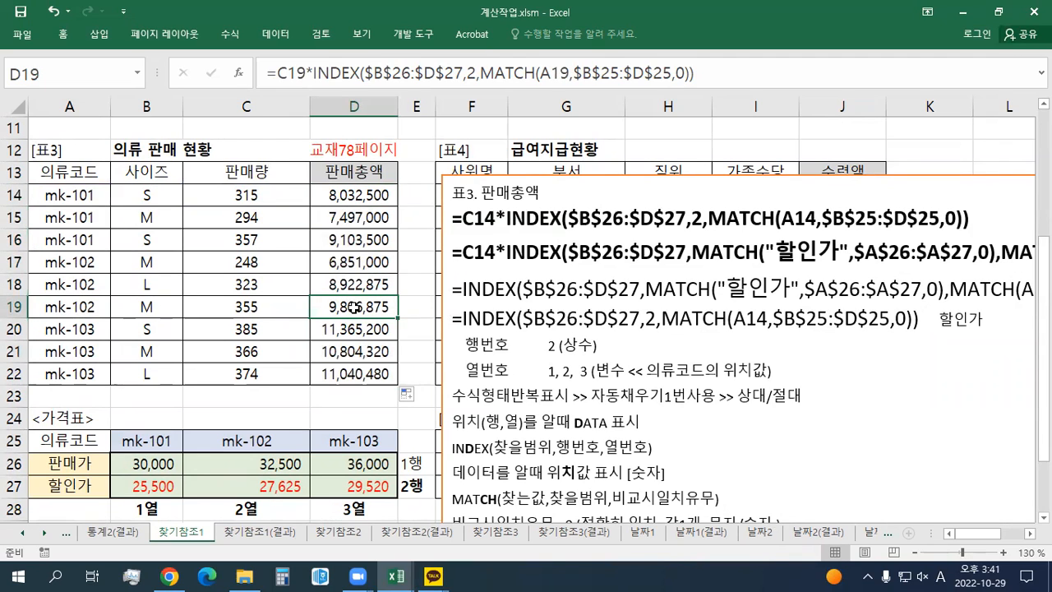
Reduce the workbook window to a smaller size and switch to the sheet 통계2.
{"action": "left_click", "coordinate": [998, 11]}
{"action": "left_click", "coordinate": [43, 374]}
{"action": "left_click", "coordinate": [43, 374]}
{"action": "left_click", "coordinate": [43, 374]}
{"action": "left_click", "coordinate": [42, 374]}
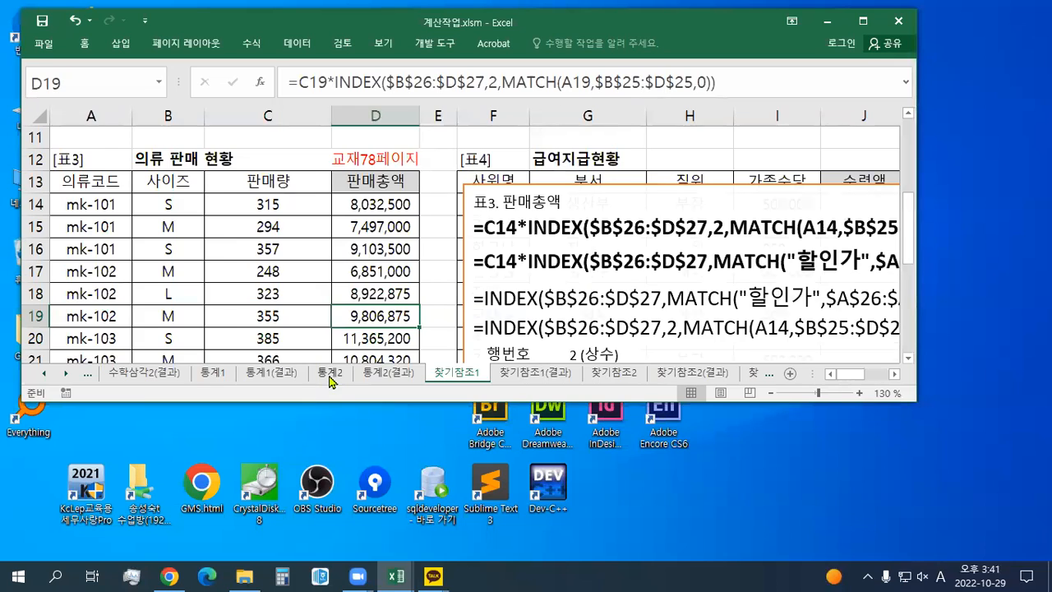
{"action": "left_click", "coordinate": [330, 372]}
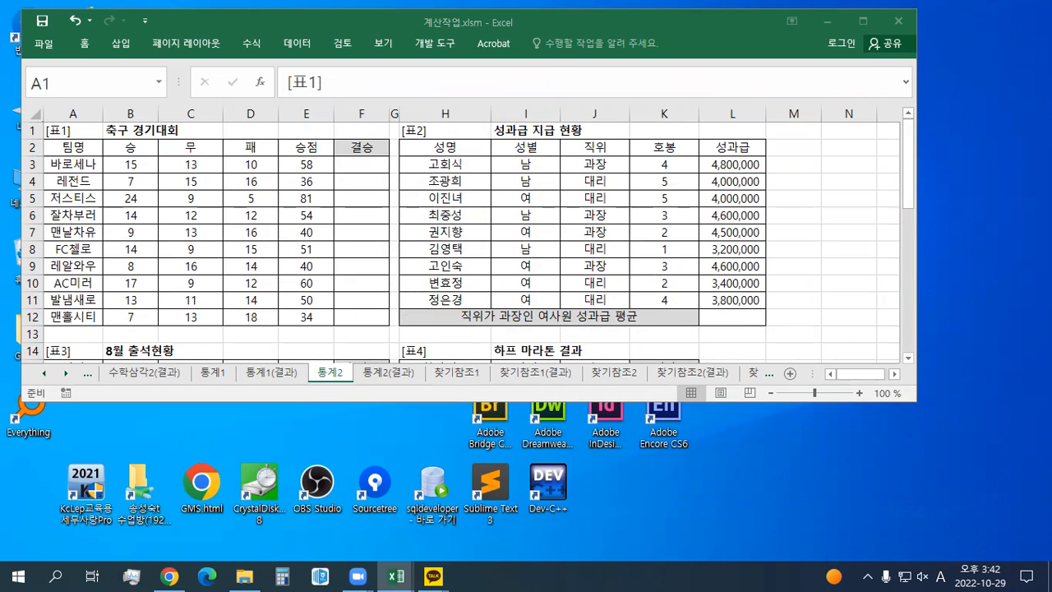
Copy the 교재72페이지 note and paste it into K14 above the 결과 column of 표4.
{"action": "key", "text": "ctrl+c"}
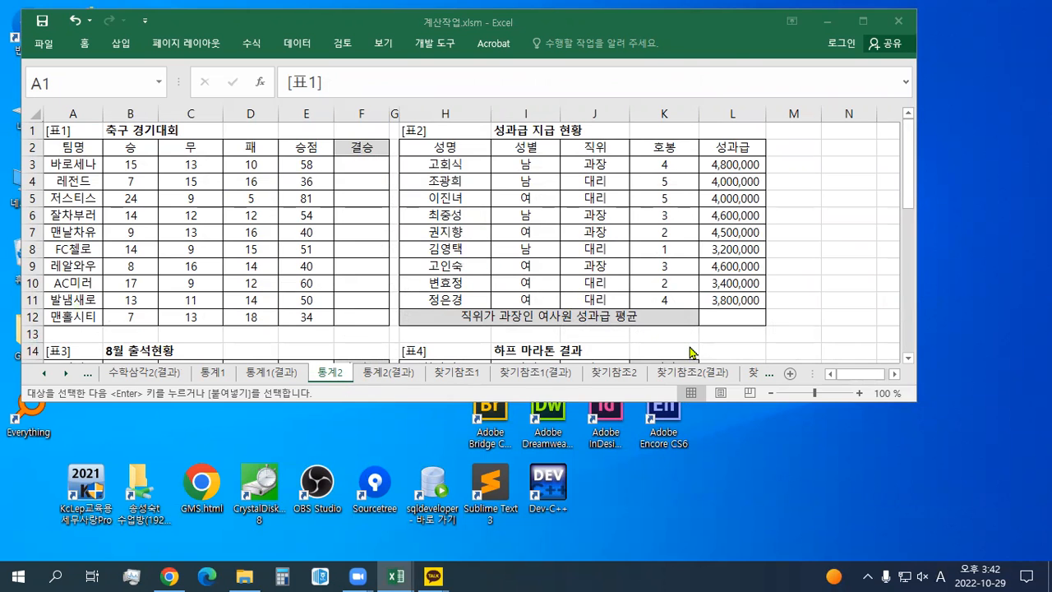
{"action": "right_click", "coordinate": [664, 353]}
{"action": "left_click", "coordinate": [695, 76]}
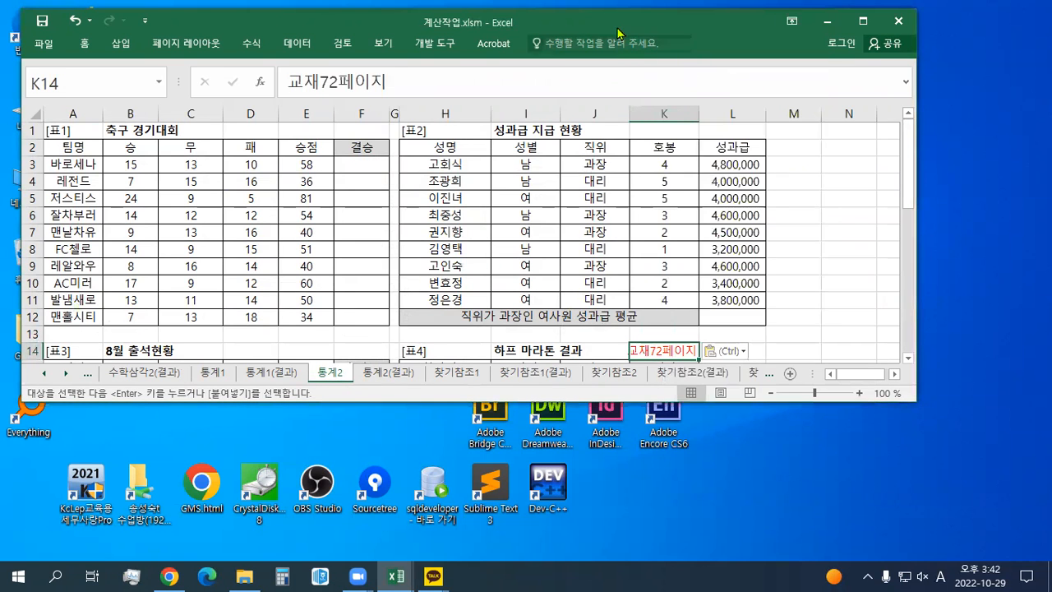
Maximize the workbook window and enlarge the sheet to 130% around the 표4 하프 마라톤 결과 table.
{"action": "key", "text": "super+Up"}
{"action": "scroll", "coordinate": [533, 466], "scroll_direction": "down", "scroll_amount": 3}
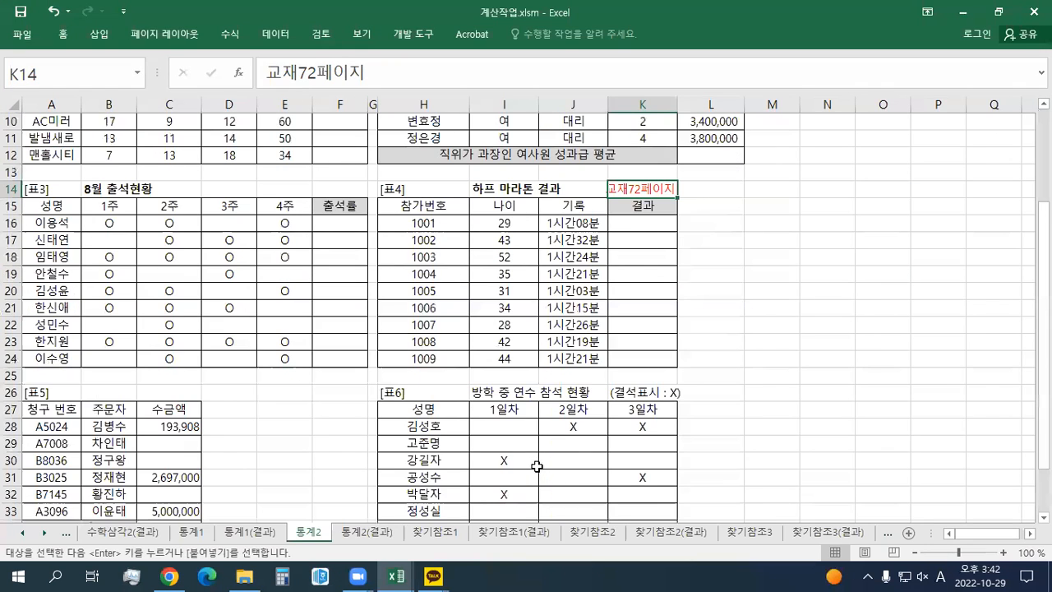
{"action": "left_click", "coordinate": [1030, 533]}
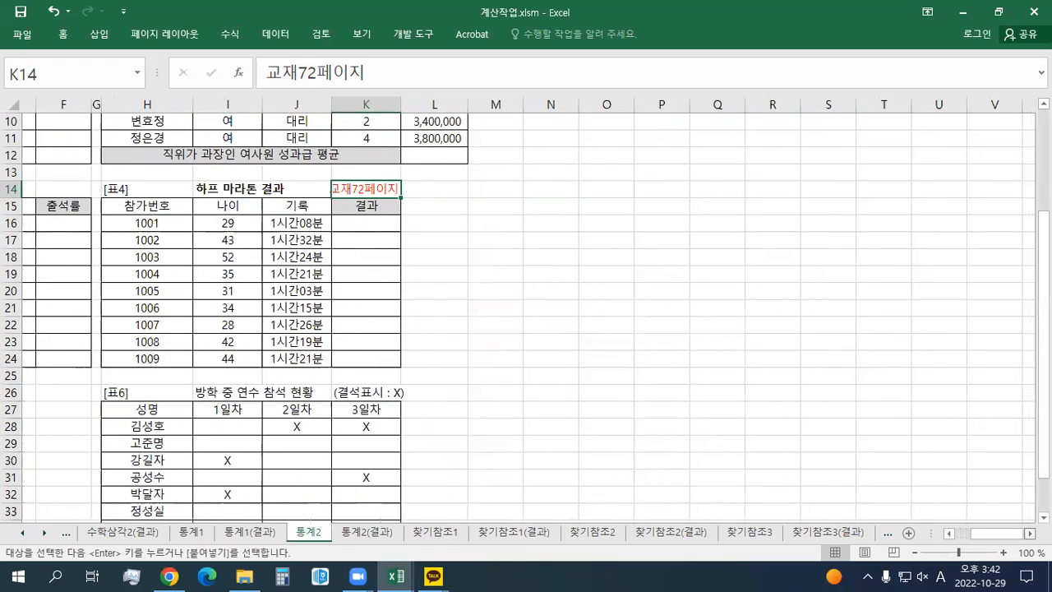
{"action": "left_click", "coordinate": [1030, 534]}
{"action": "scroll", "coordinate": [628, 437], "scroll_direction": "down", "scroll_amount": 1}
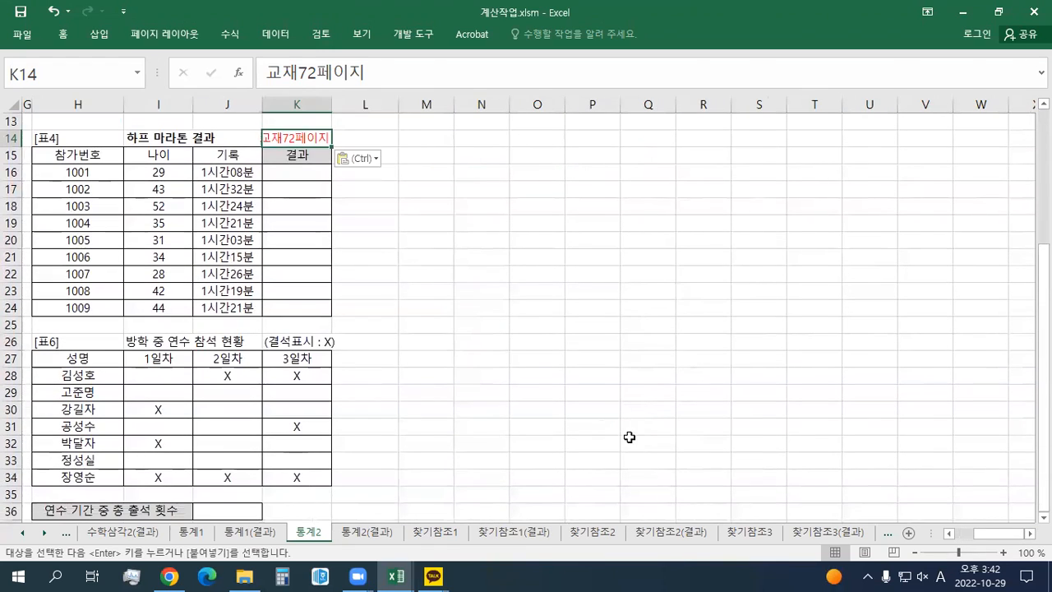
{"action": "left_click", "coordinate": [600, 427]}
{"action": "scroll", "coordinate": [599, 427], "scroll_direction": "up", "scroll_amount": 3}
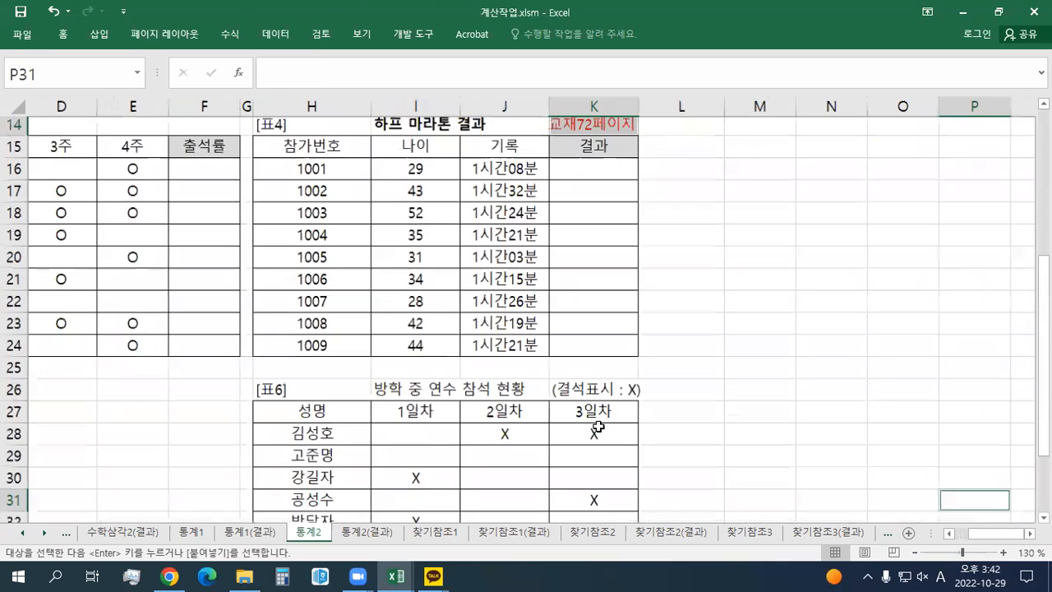
{"action": "scroll", "coordinate": [1030, 534], "scroll_direction": "right", "scroll_amount": 3}
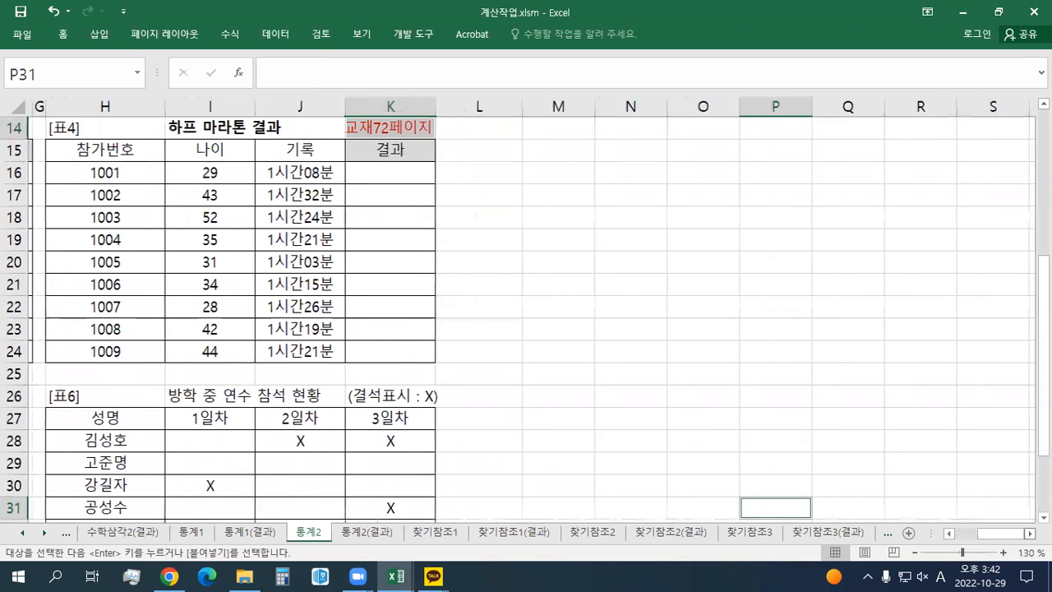
{"action": "left_click", "coordinate": [554, 463]}
{"action": "left_click", "coordinate": [480, 172]}
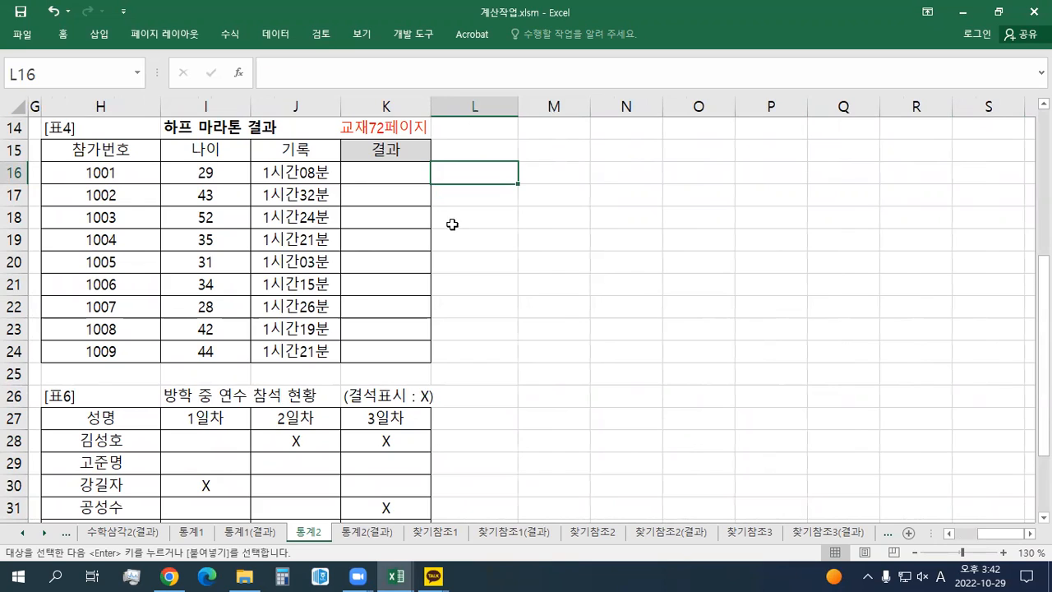
Add the heading 순위(등수) in L15, beside the 결과 column of 표4.
{"action": "left_click", "coordinate": [466, 153]}
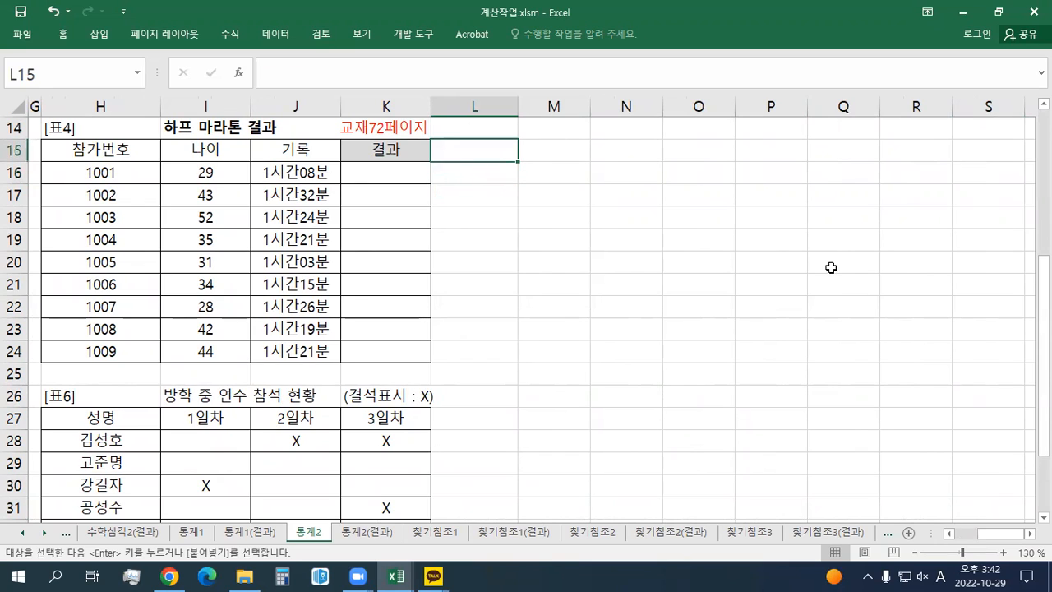
{"action": "type", "text": "TNS"}
{"action": "key", "text": "BackSpace"}
{"action": "key", "text": "BackSpace"}
{"action": "key", "text": "BackSpace"}
{"action": "key", "text": "Hangul"}
{"action": "type", "text": "순우ㅣ(둥"}
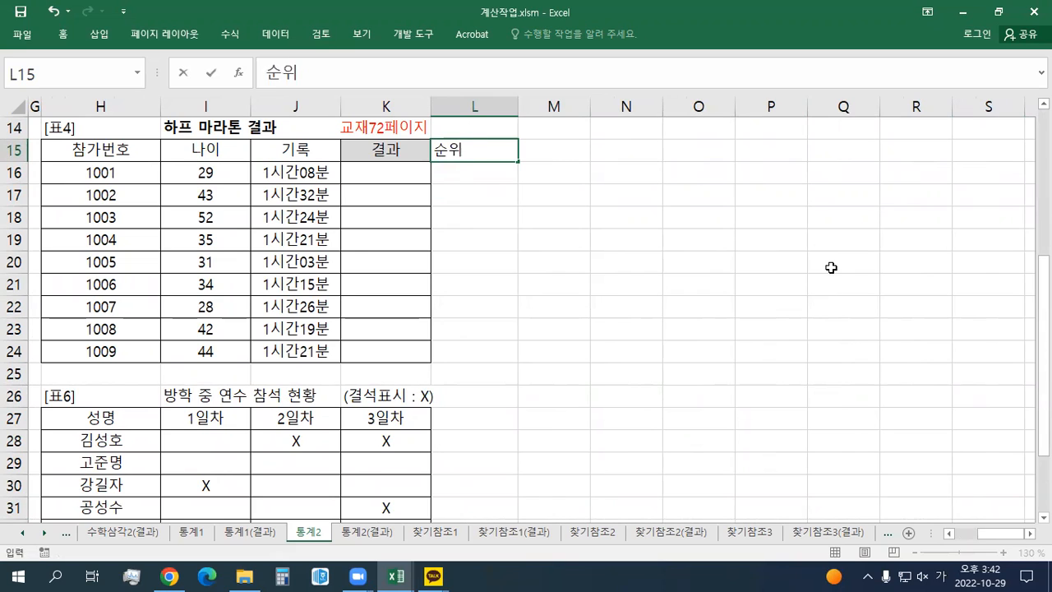
{"action": "key", "text": "BackSpace"}
{"action": "key", "text": "BackSpace"}
{"action": "type", "text": "ㅡㅇ수)"}
{"action": "key", "text": "Up"}
{"action": "key", "text": "Down"}
{"action": "key", "text": "Down"}
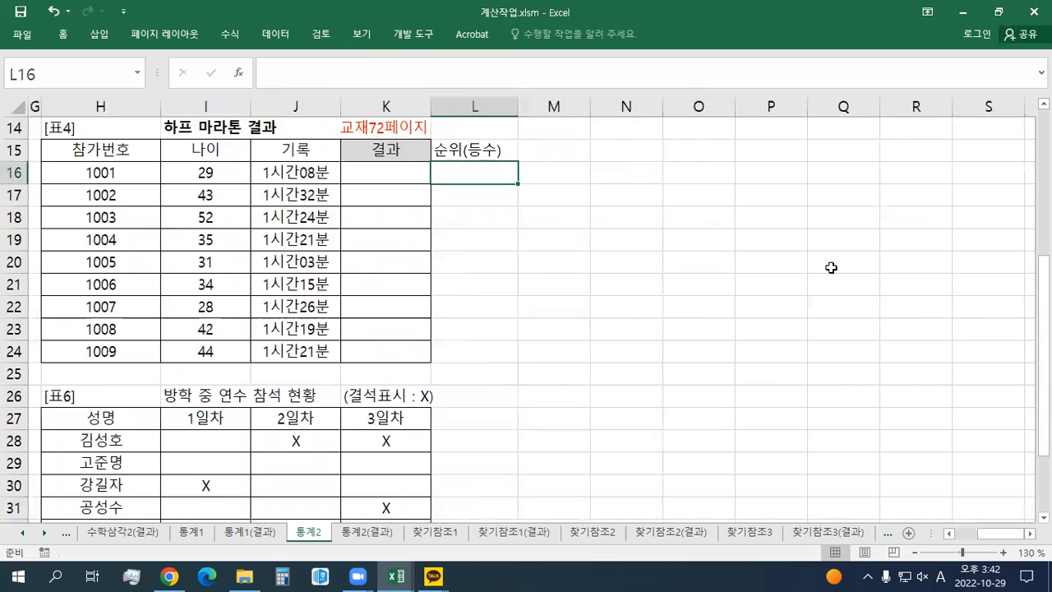
Start the rank formula in L16 as =RANK.EQ(J16 and store the incomplete formula in the cell as text.
{"action": "type", "text": "=RANK"}
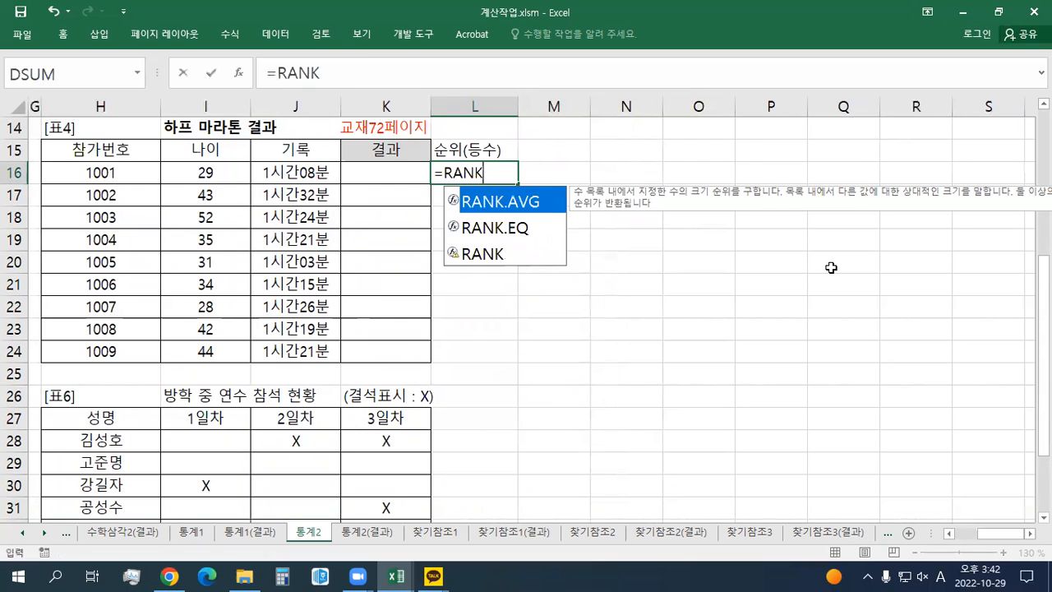
{"action": "type", "text": ".EQ("}
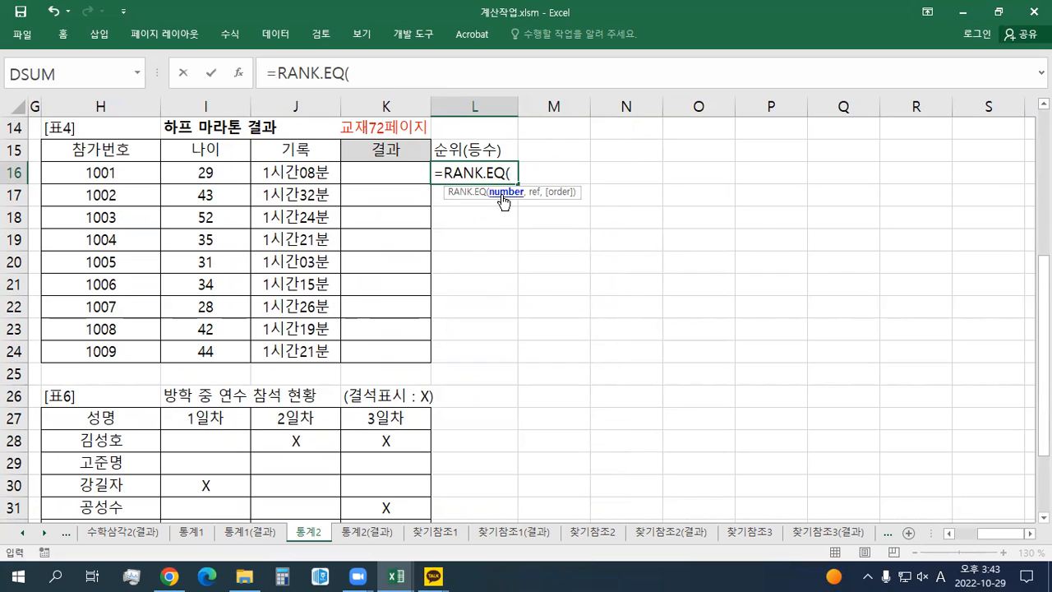
{"action": "left_click", "coordinate": [286, 170]}
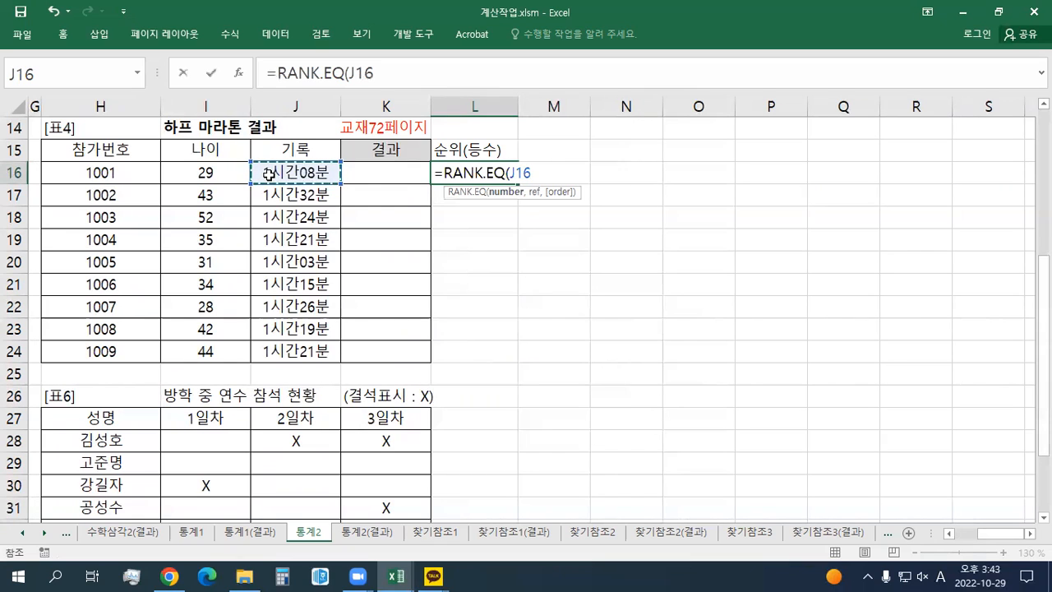
{"action": "left_click", "coordinate": [457, 174]}
{"action": "key", "text": "Return"}
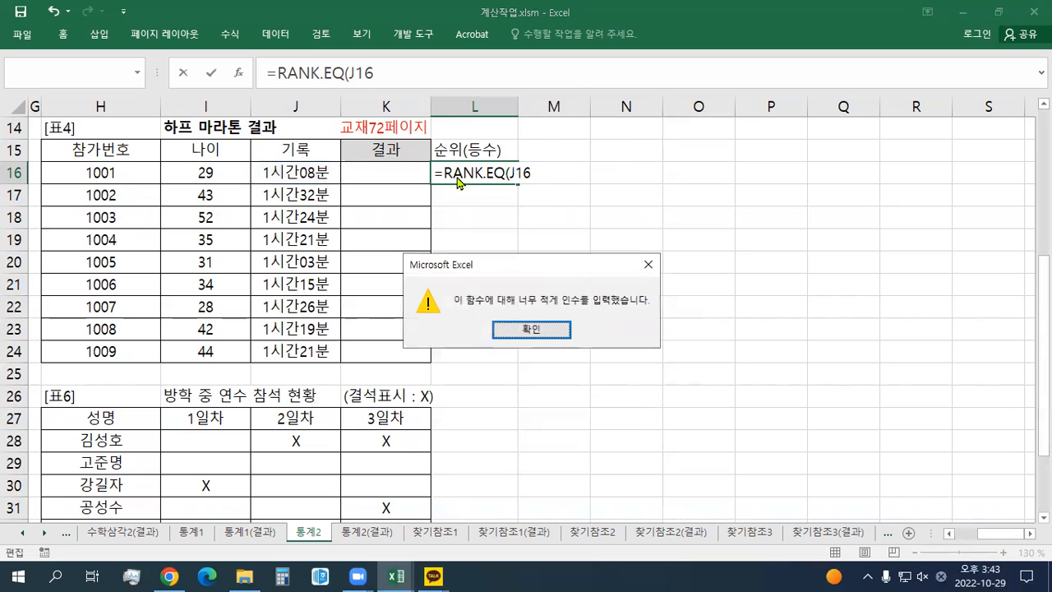
{"action": "key", "text": "Return"}
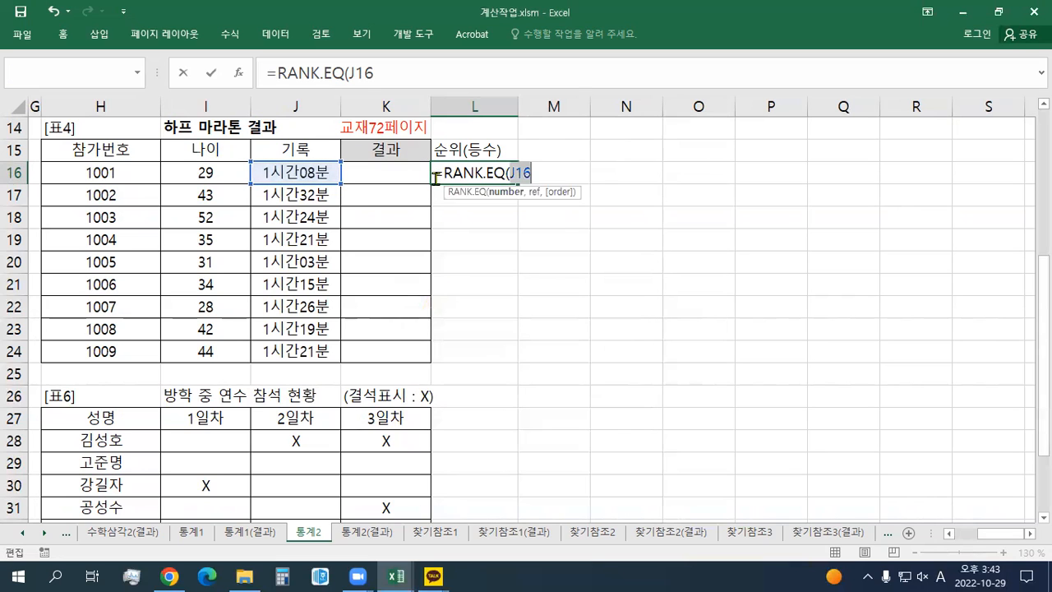
{"action": "left_click", "coordinate": [480, 170]}
{"action": "key", "text": "Return"}
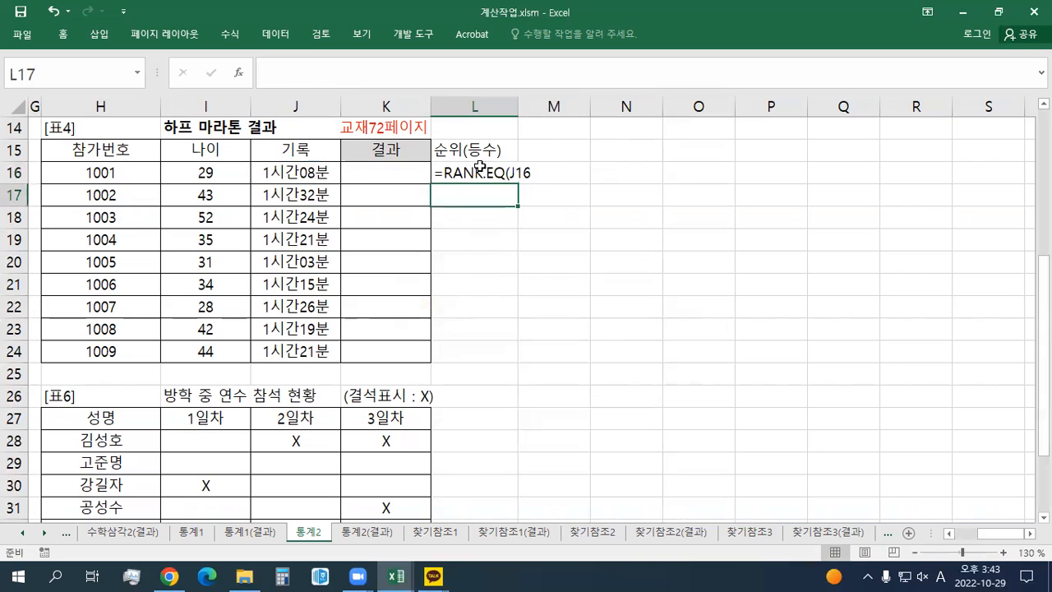
Examine the custom number format applied to the 기록 value in J16, leaving it as it is.
{"action": "left_click", "coordinate": [298, 174]}
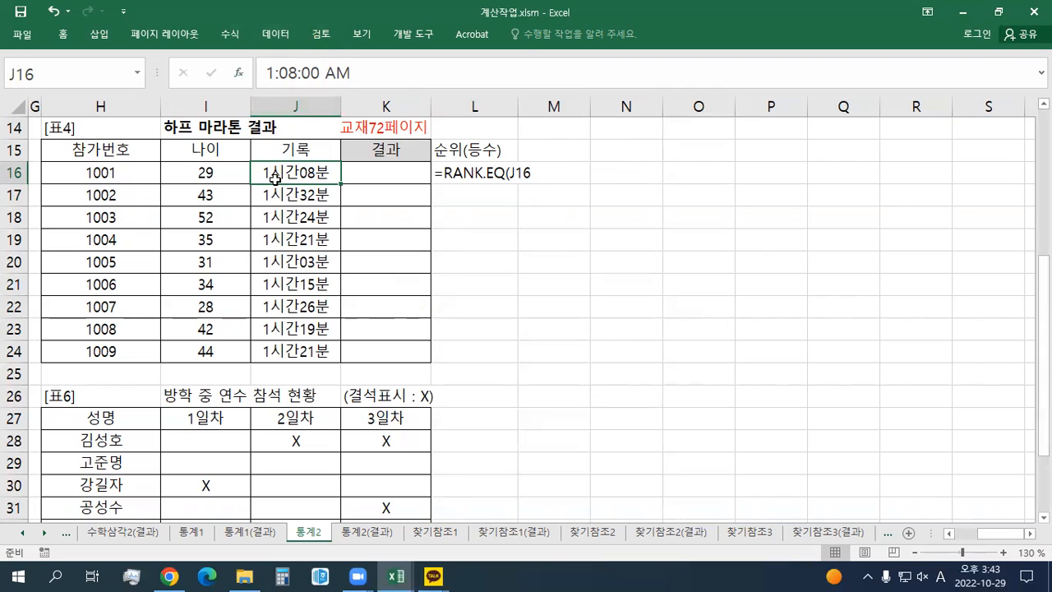
{"action": "left_click", "coordinate": [64, 37]}
{"action": "left_click", "coordinate": [636, 116]}
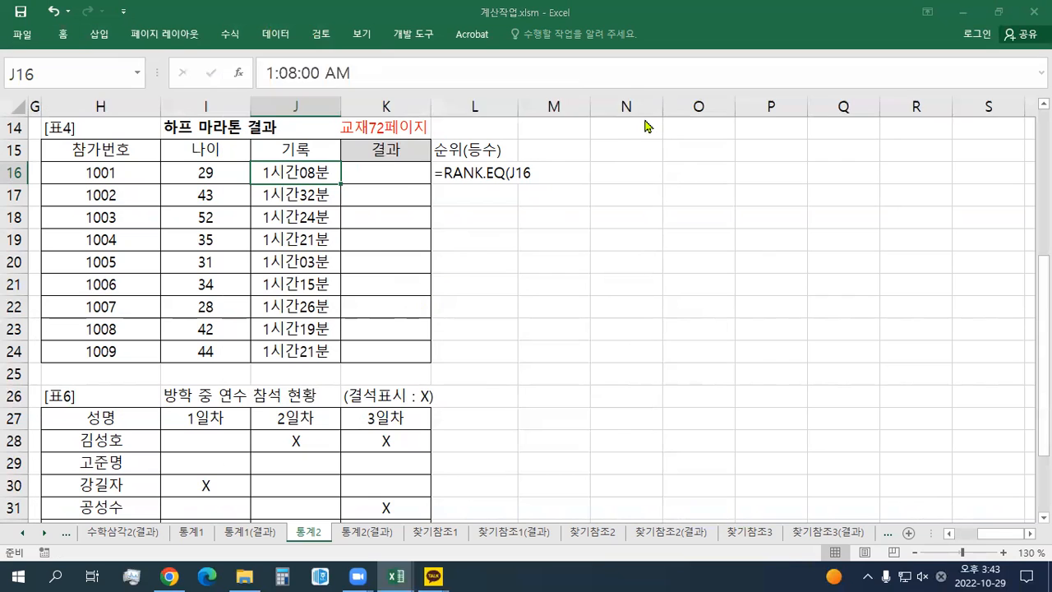
{"action": "left_click_drag", "start_coordinate": [346, 76], "coordinate": [531, 102]}
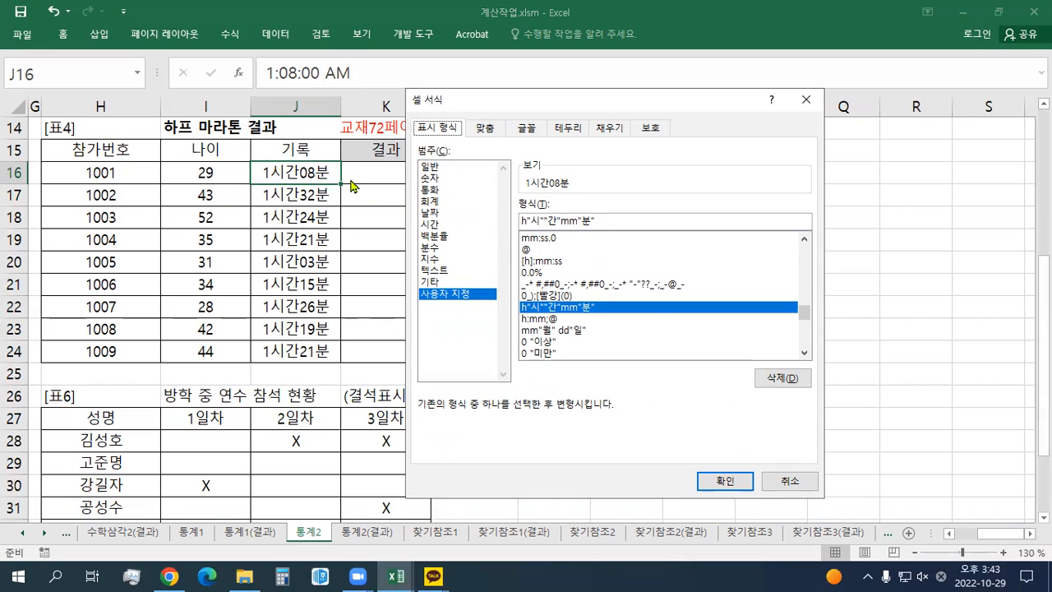
{"action": "left_click", "coordinate": [792, 482]}
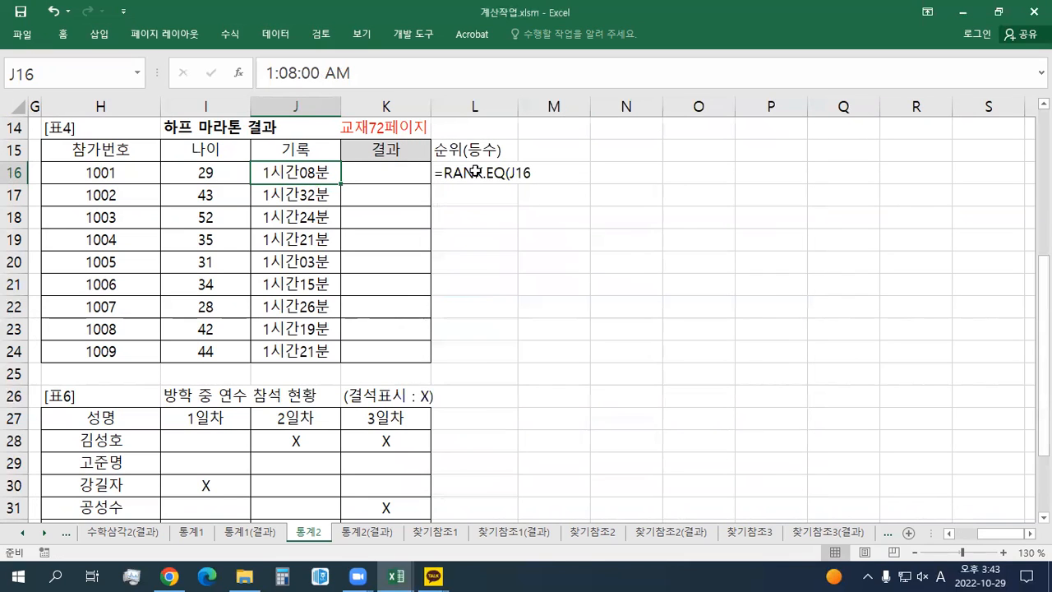
Turn the L16 text back into a formula, complete it as =RANK.EQ(J16,$J$16:$J$24,1), and fill it down to L24.
{"action": "left_click", "coordinate": [462, 175]}
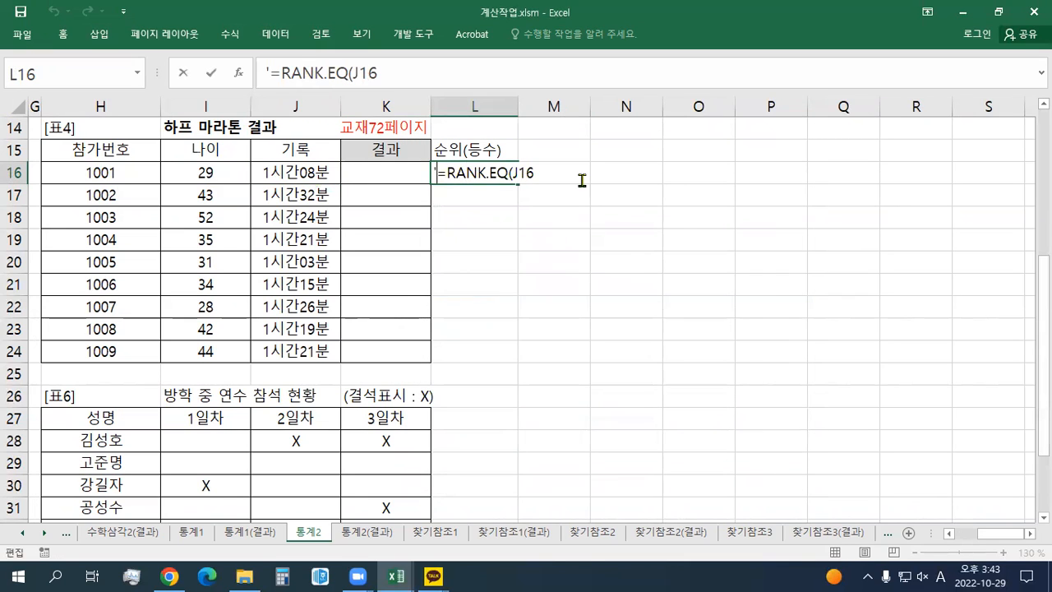
{"action": "key", "text": "BackSpace"}
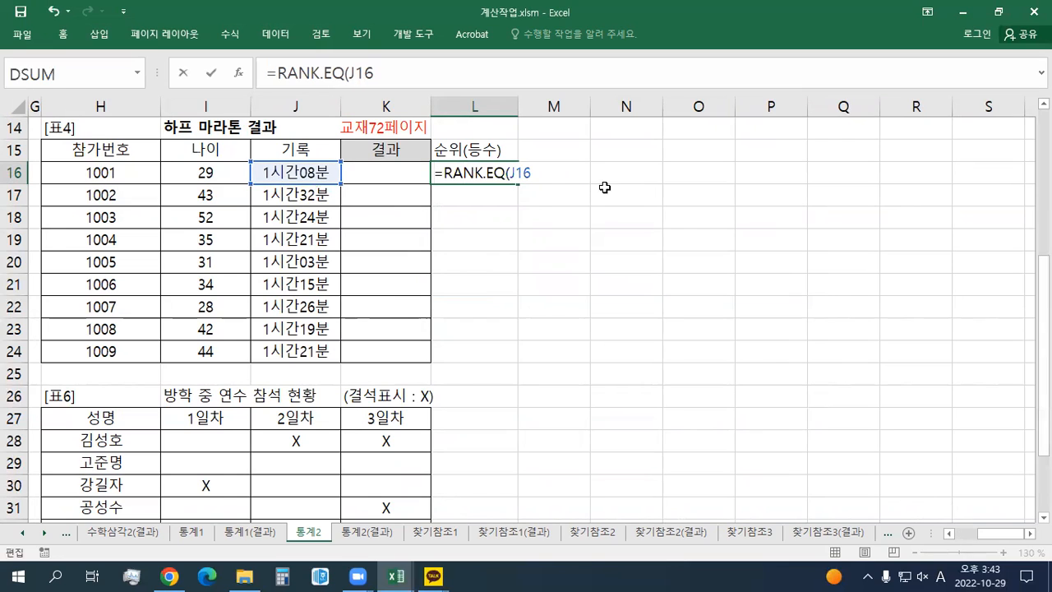
{"action": "type", "text": ","}
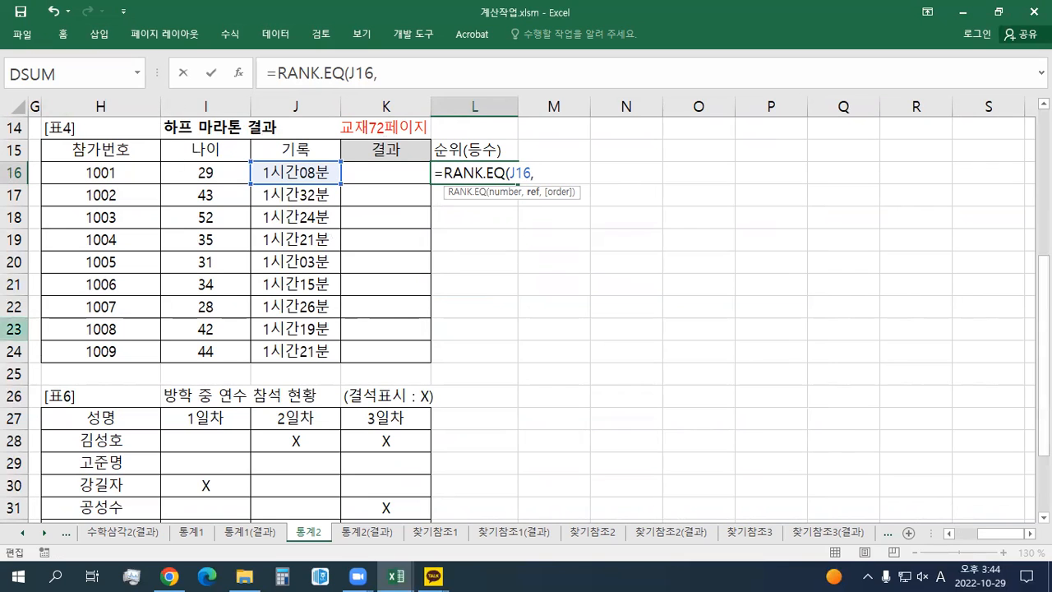
{"action": "left_click_drag", "start_coordinate": [306, 176], "coordinate": [305, 355]}
{"action": "key", "text": "F4"}
{"action": "type", "text": ",1"}
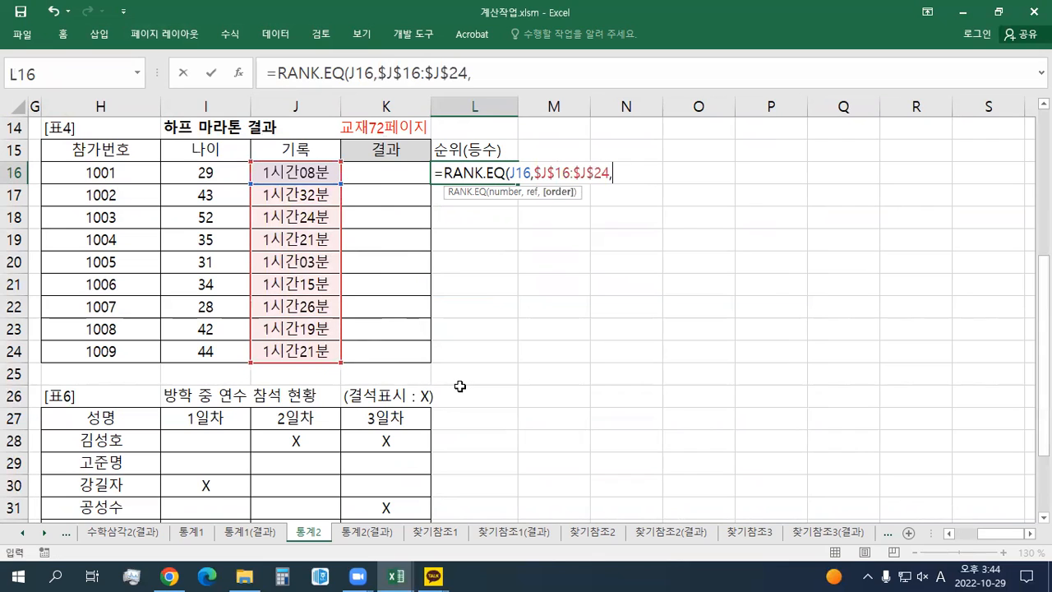
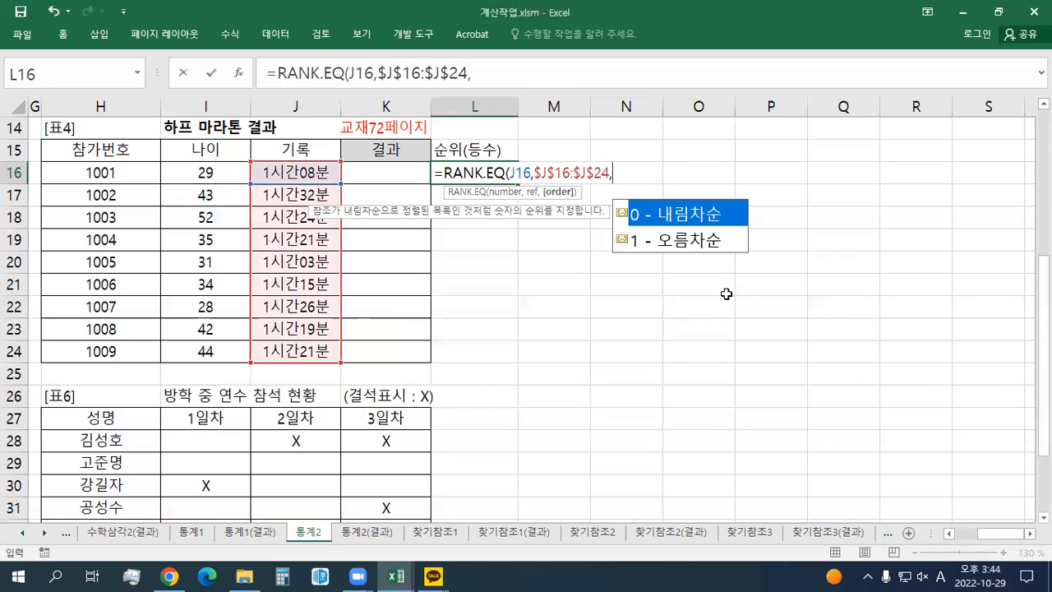
{"action": "type", "text": "1)"}
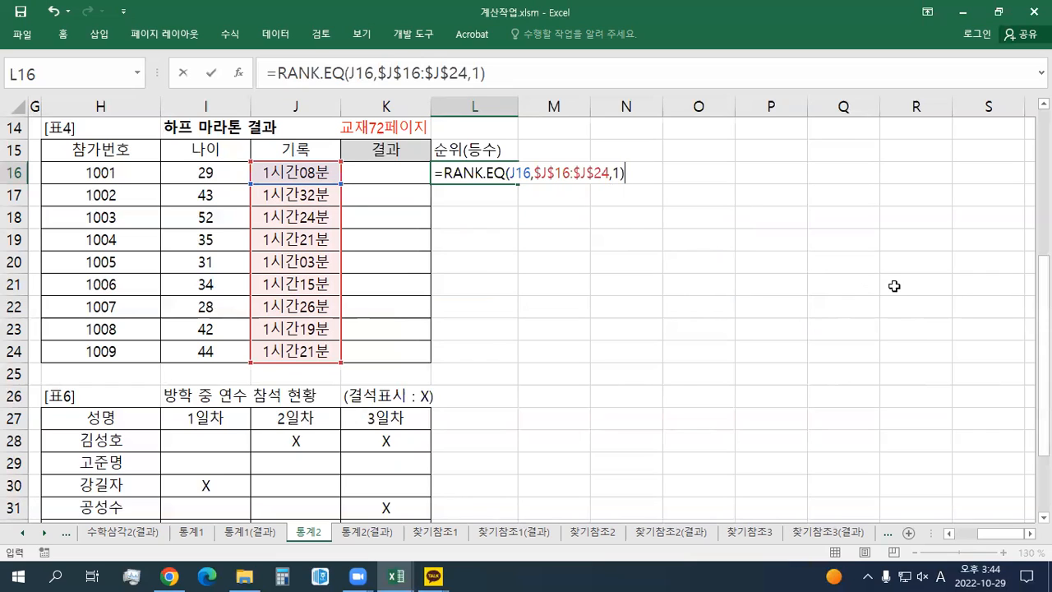
{"action": "key", "text": "Return"}
{"action": "key", "text": "Up"}
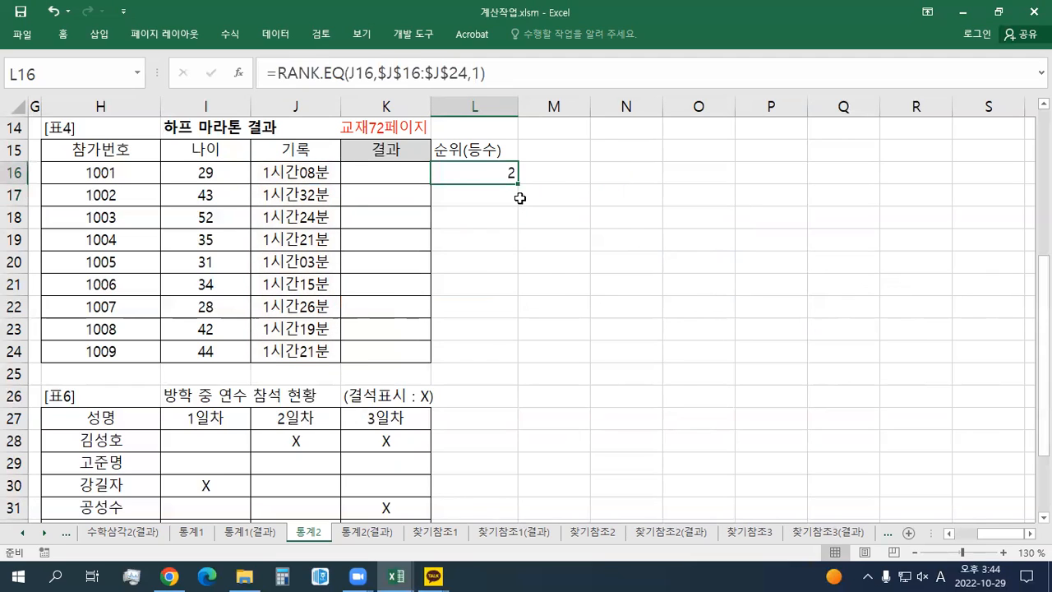
{"action": "left_click_drag", "start_coordinate": [518, 183], "coordinate": [508, 362]}
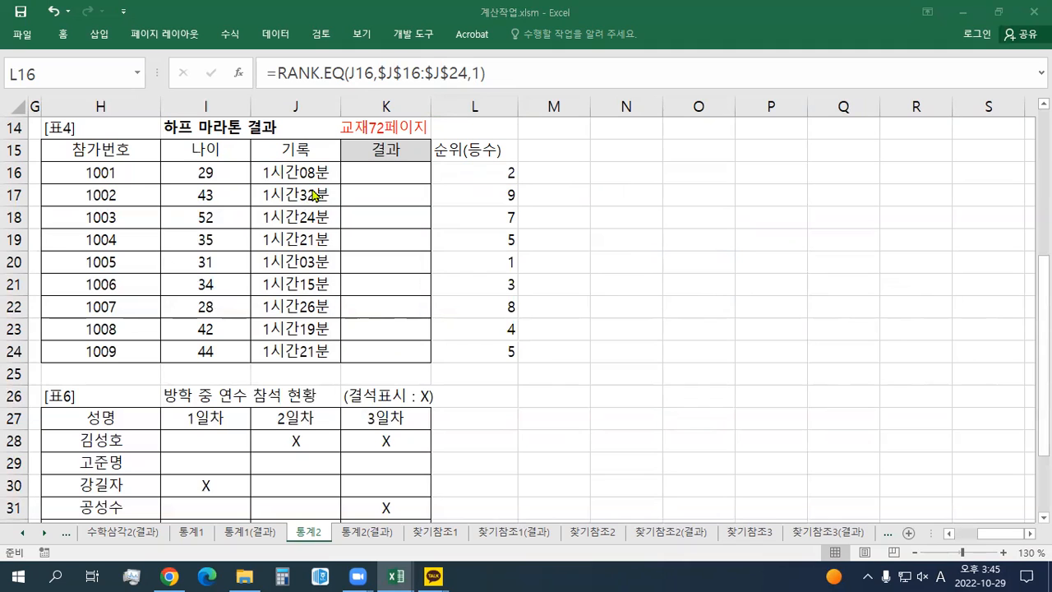
Insert a text box containing the copied 표4 결과 formula notes and place it beside 표4, starting in column M.
{"action": "left_click", "coordinate": [92, 36]}
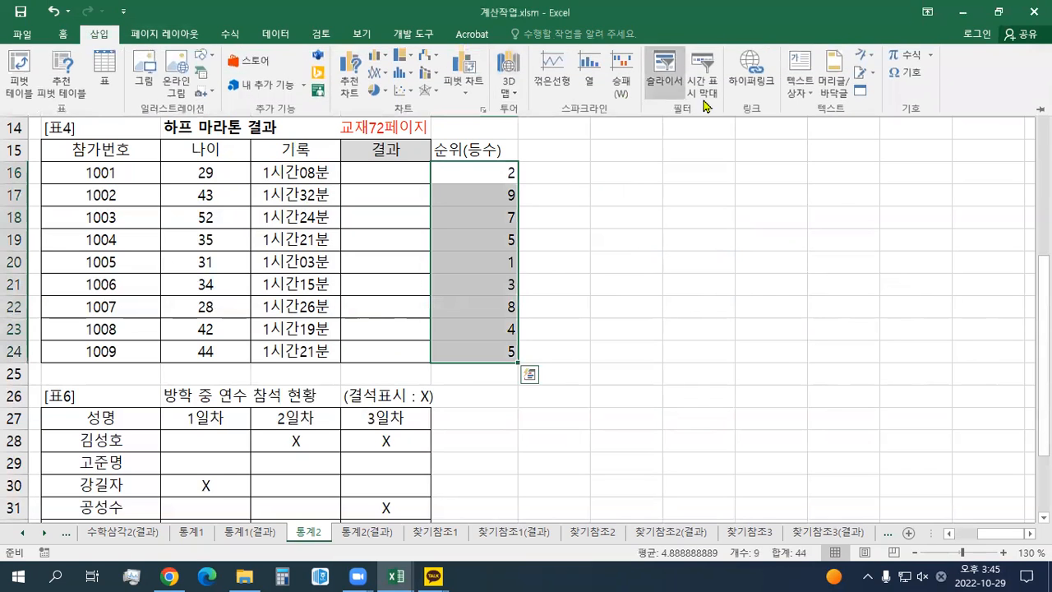
{"action": "left_click", "coordinate": [800, 71]}
{"action": "left_click", "coordinate": [568, 172]}
{"action": "key", "text": "ctrl+v"}
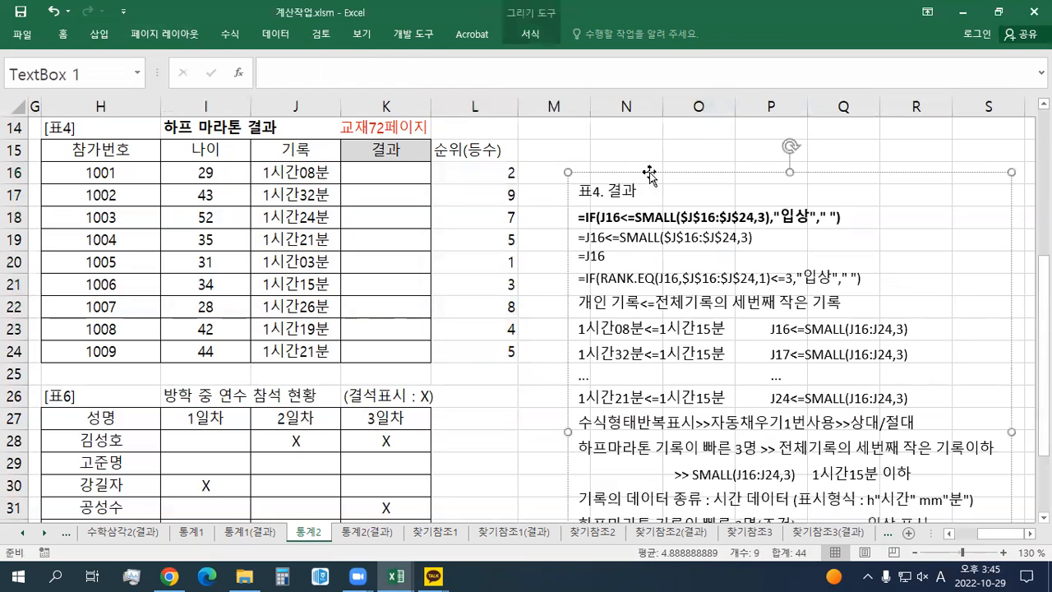
{"action": "left_click_drag", "start_coordinate": [646, 172], "coordinate": [612, 136]}
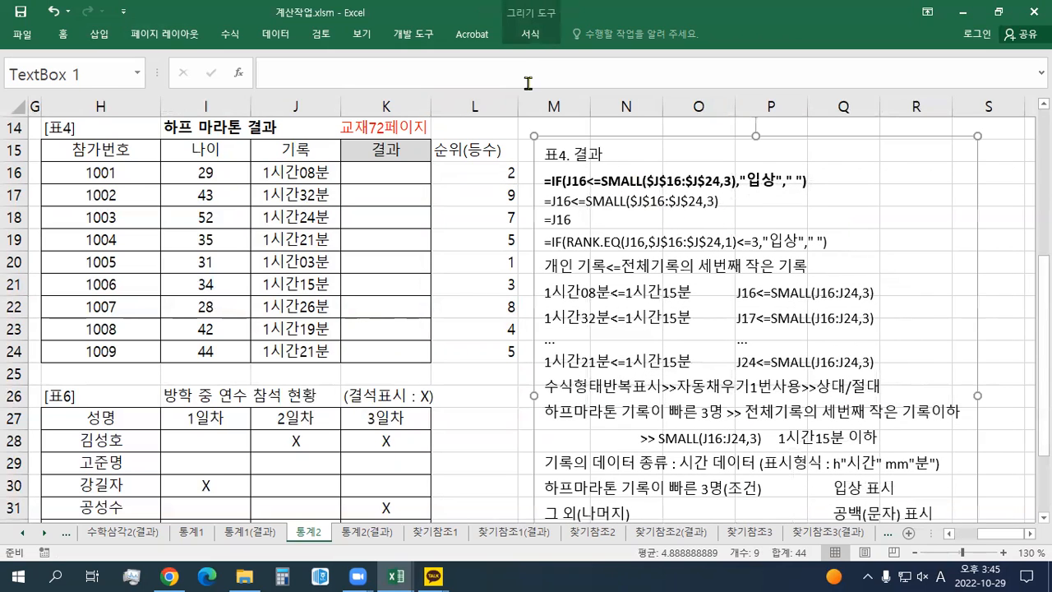
Give the notes text box an orange-outlined shape style and enlarge the font of its four formula lines by three sizes.
{"action": "left_click", "coordinate": [531, 33]}
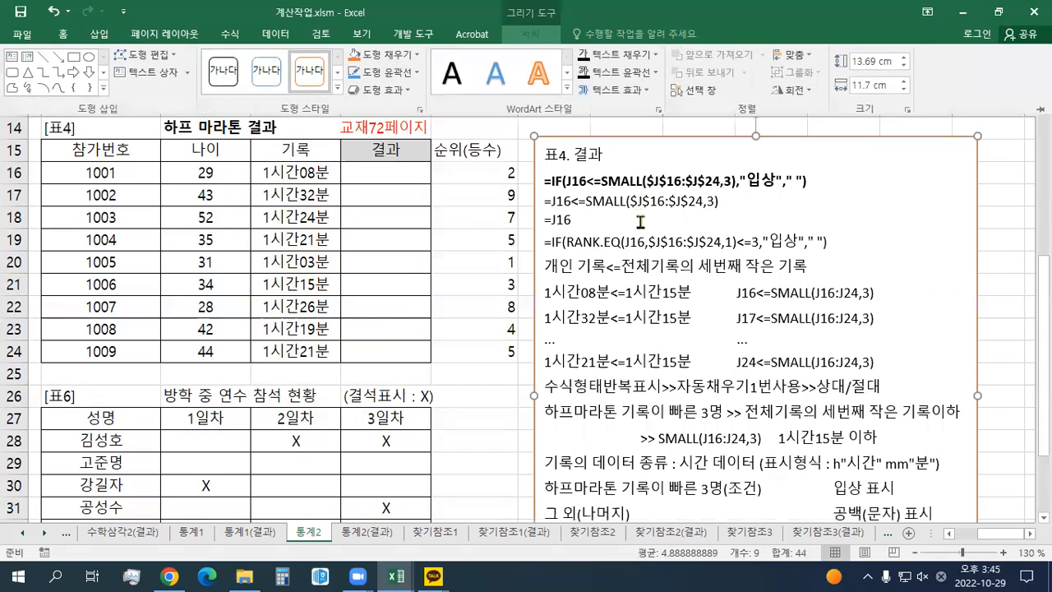
{"action": "double_click", "coordinate": [530, 33]}
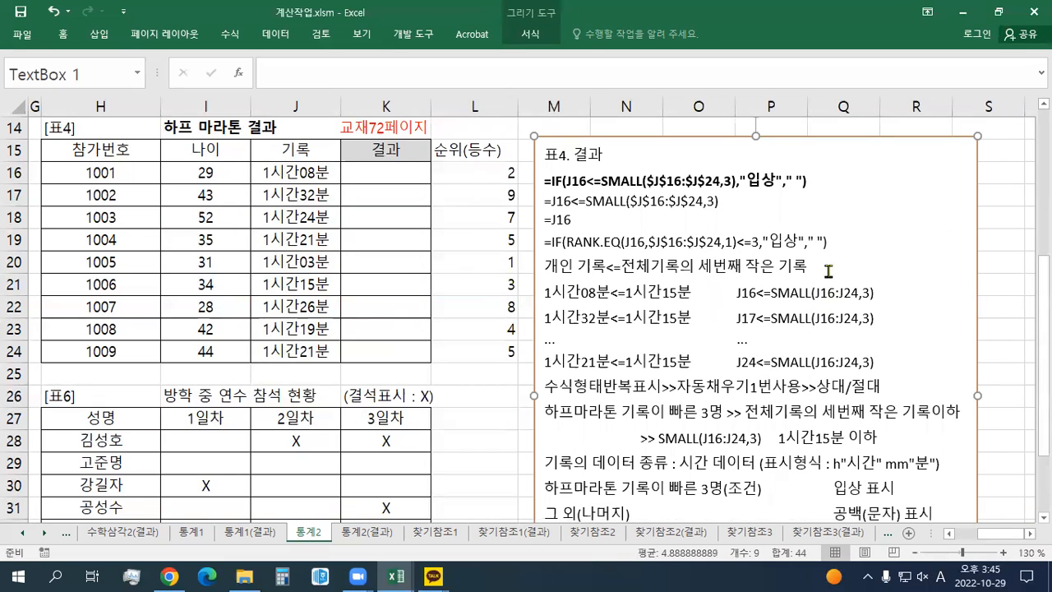
{"action": "left_click_drag", "start_coordinate": [847, 241], "coordinate": [524, 180]}
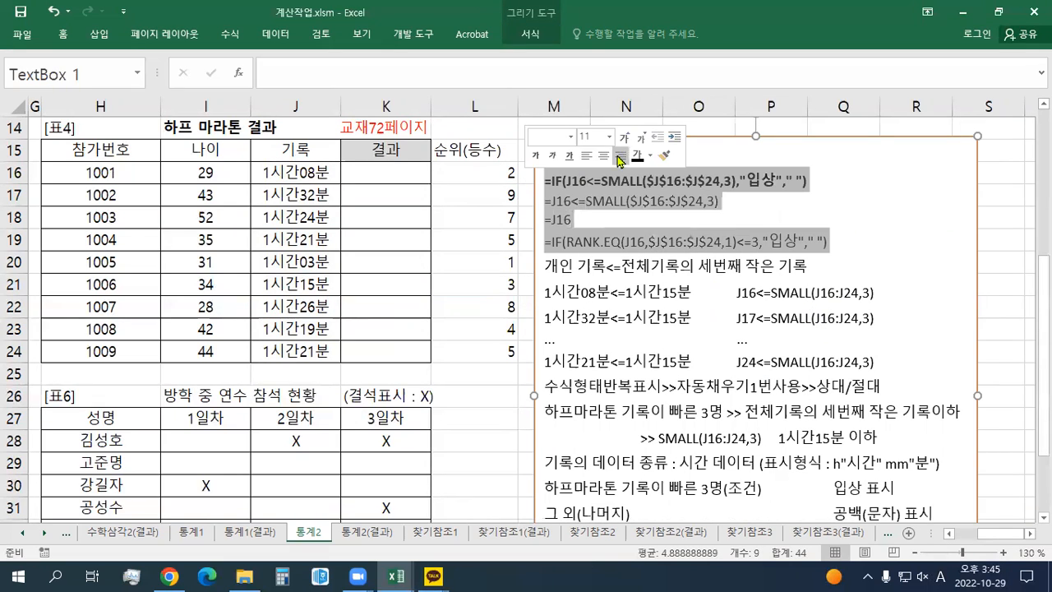
{"action": "left_click", "coordinate": [625, 136]}
{"action": "left_click", "coordinate": [626, 136]}
{"action": "left_click", "coordinate": [626, 136]}
{"action": "left_click", "coordinate": [532, 213]}
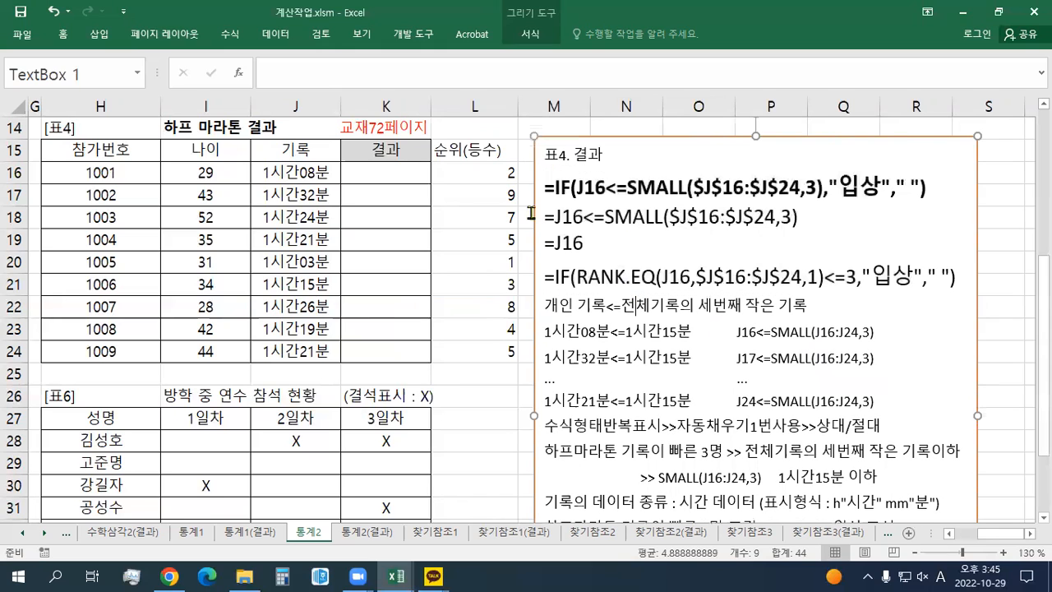
Append the condition <=3 to the RANK.EQ formula in L16 and fill it down to L24.
{"action": "left_click", "coordinate": [487, 181]}
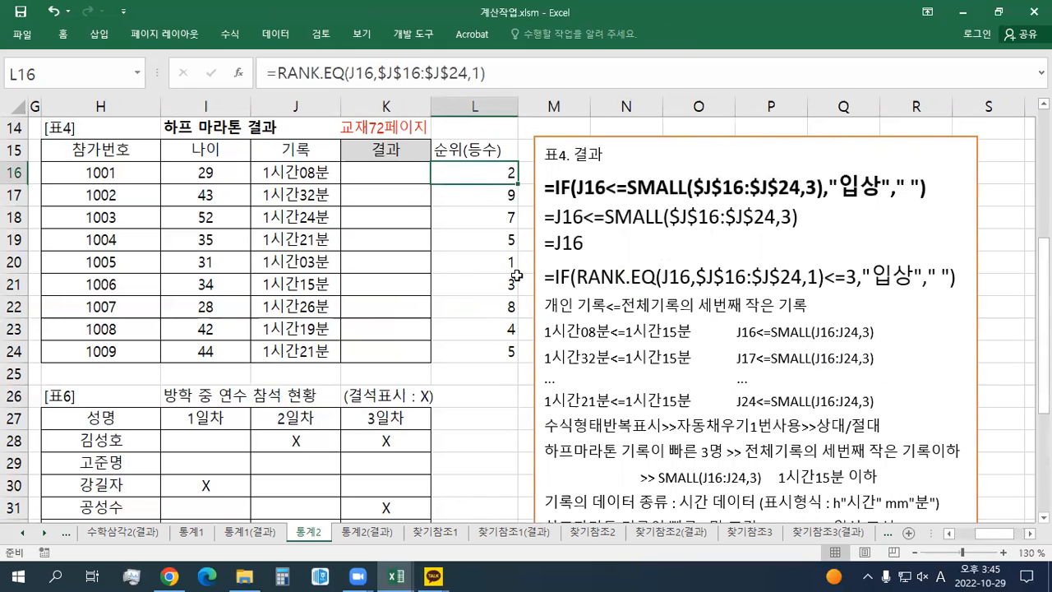
{"action": "scroll", "coordinate": [618, 318], "scroll_direction": "down", "scroll_amount": 3}
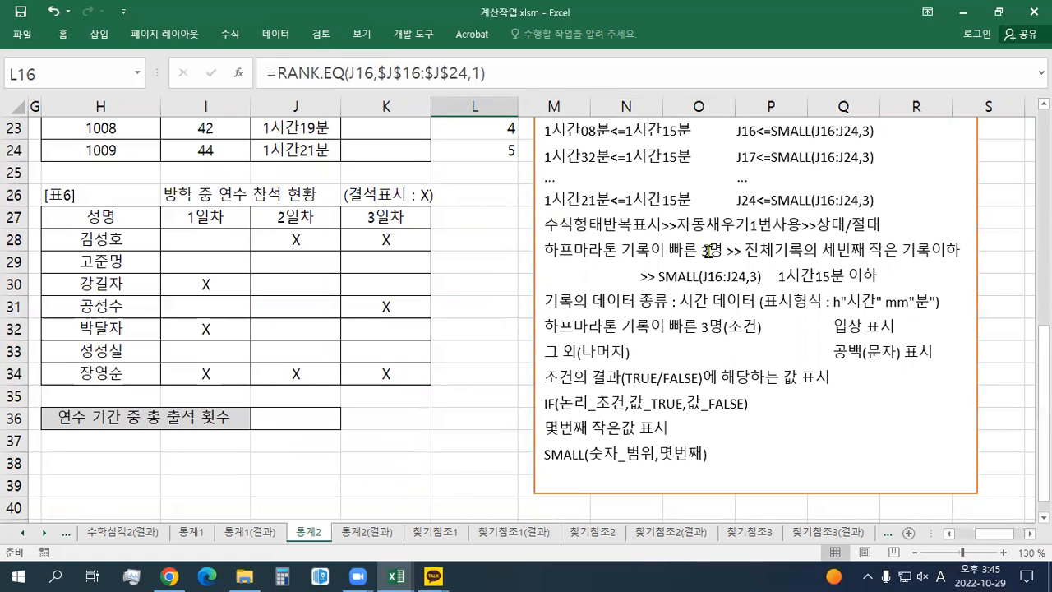
{"action": "scroll", "coordinate": [687, 304], "scroll_direction": "up", "scroll_amount": 4}
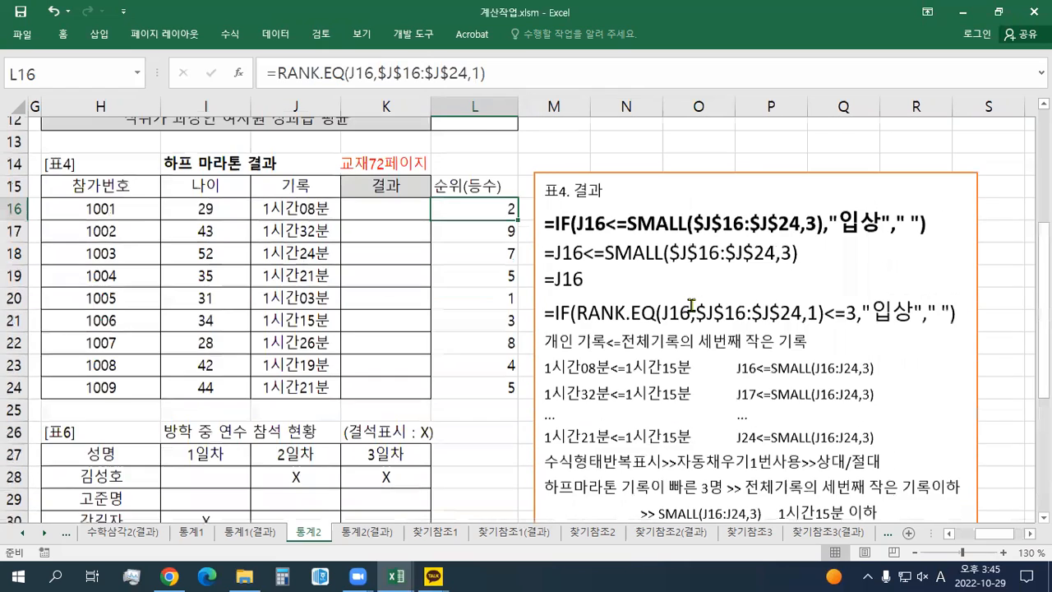
{"action": "double_click", "coordinate": [487, 240]}
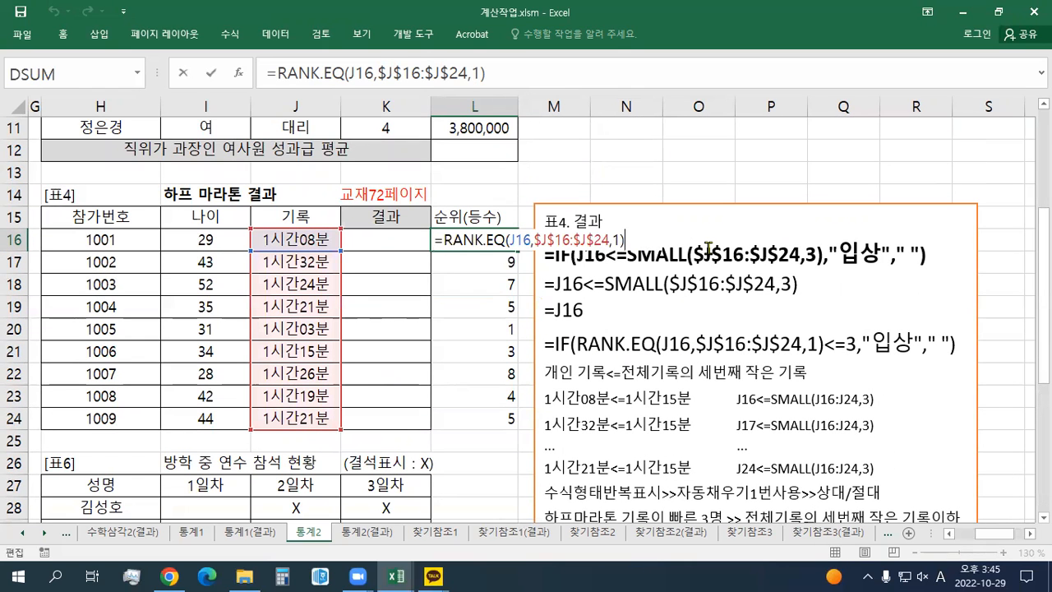
{"action": "type", "text": "<=3"}
{"action": "key", "text": "Return"}
{"action": "key", "text": "Up"}
{"action": "left_click_drag", "start_coordinate": [518, 254], "coordinate": [514, 421]}
Wrap the condition in L16 in an IF function: =IF(RANK.EQ(J16,$J$16:$J$24,1)<=3,"입상"," ").
{"action": "scroll", "coordinate": [851, 433], "scroll_direction": "down", "scroll_amount": 2}
{"action": "scroll", "coordinate": [855, 419], "scroll_direction": "down", "scroll_amount": 1}
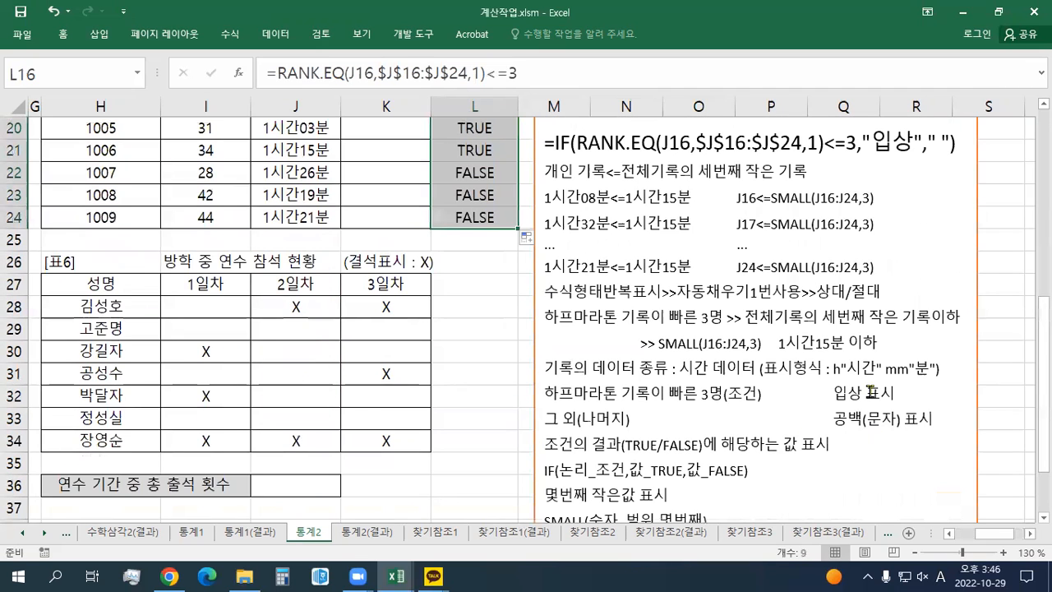
{"action": "scroll", "coordinate": [350, 319], "scroll_direction": "up", "scroll_amount": 3}
{"action": "double_click", "coordinate": [464, 240]}
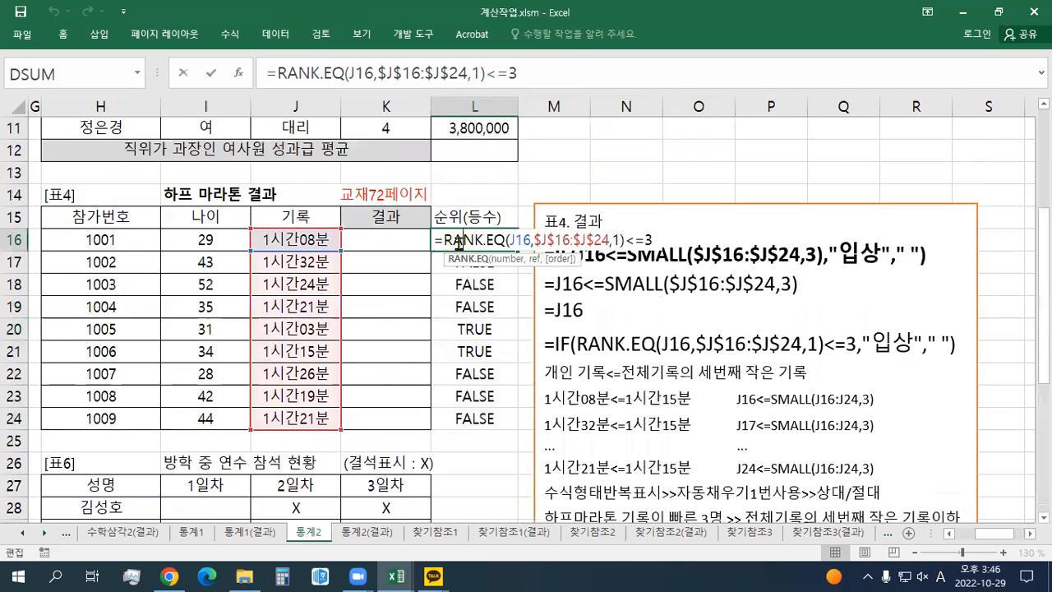
{"action": "type", "text": "IF("}
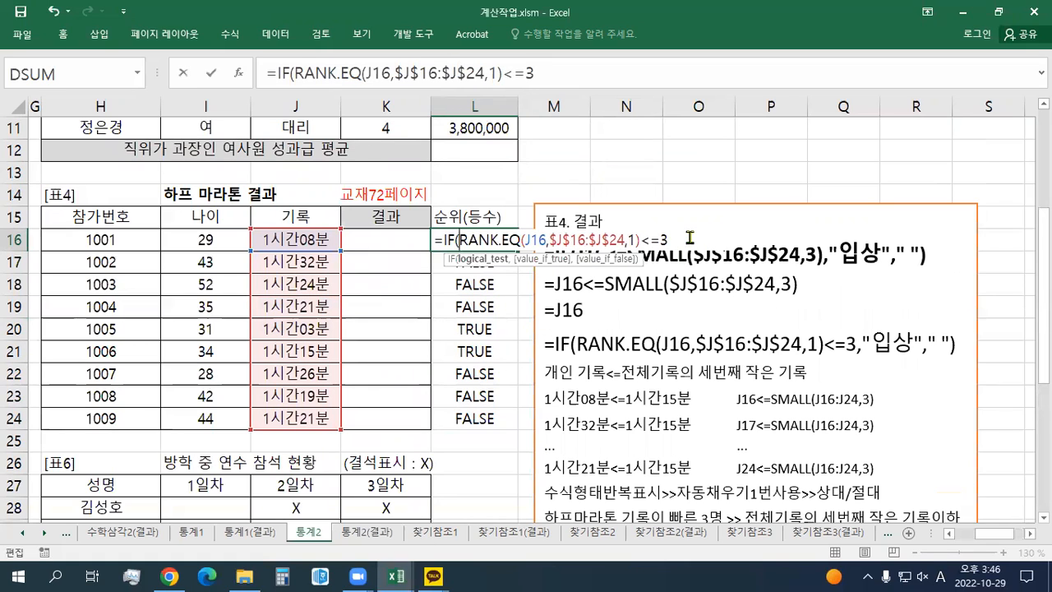
{"action": "type", "text": ",\""}
{"action": "type", "text": "입상\",\""}
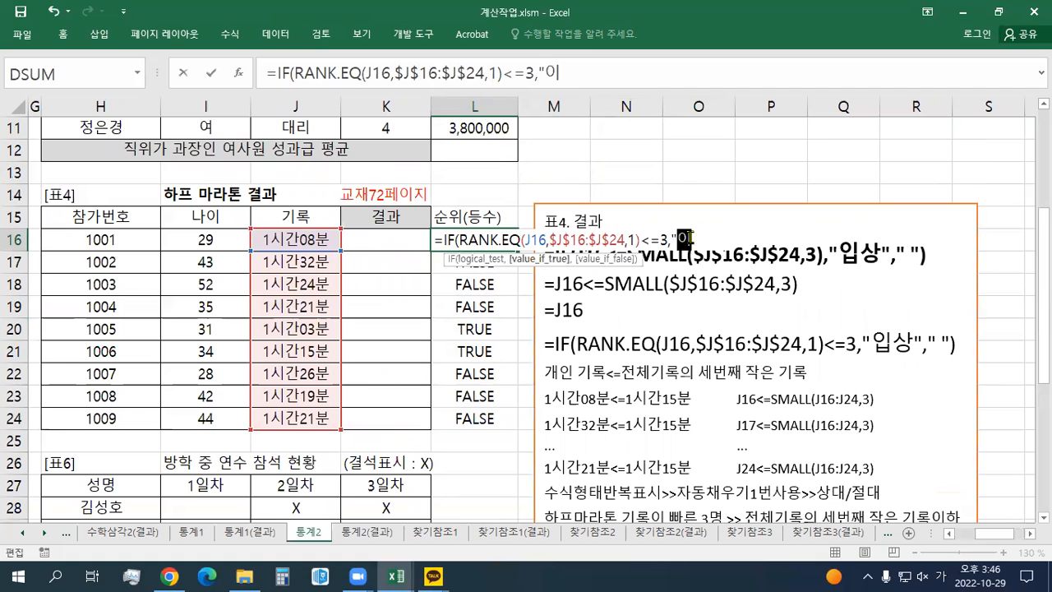
{"action": "type", "text": " \""}
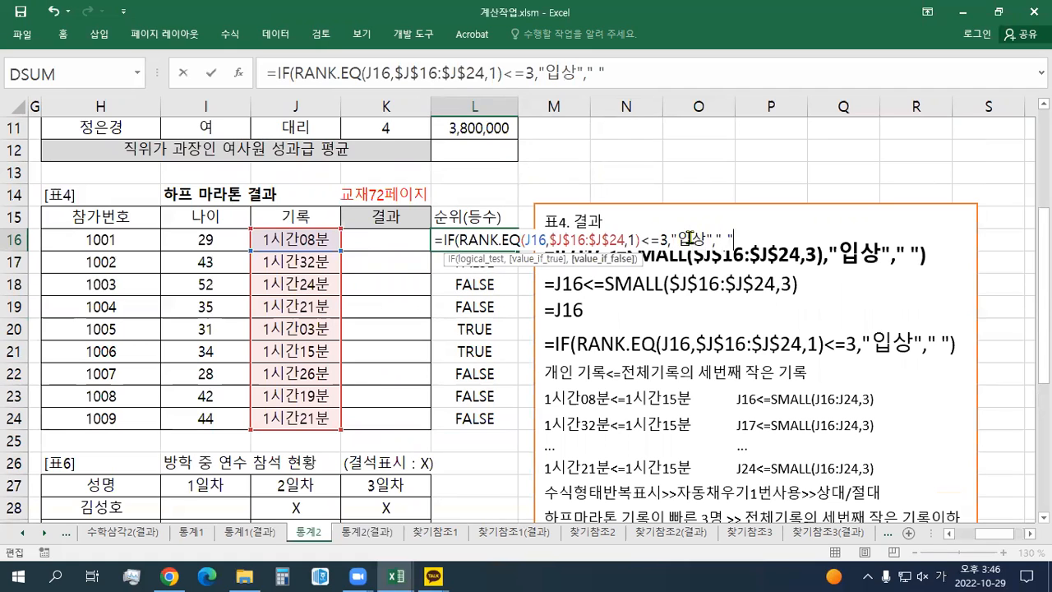
{"action": "type", "text": ")"}
{"action": "key", "text": "Return"}
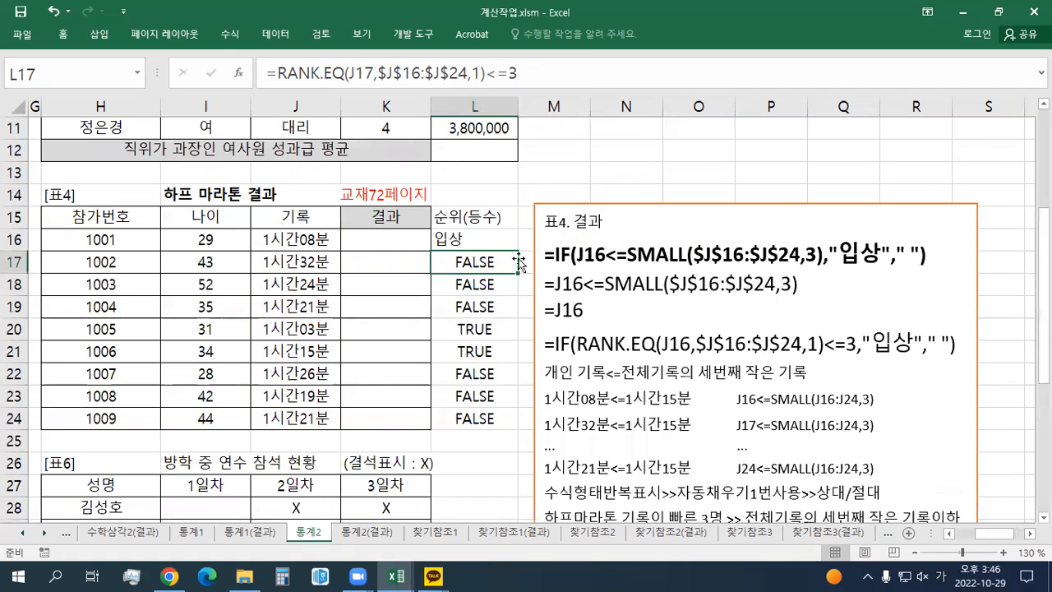
Fill the IF and RANK.EQ formula from L16 down to L24.
{"action": "key", "text": "Up"}
{"action": "left_click_drag", "start_coordinate": [518, 250], "coordinate": [490, 422]}
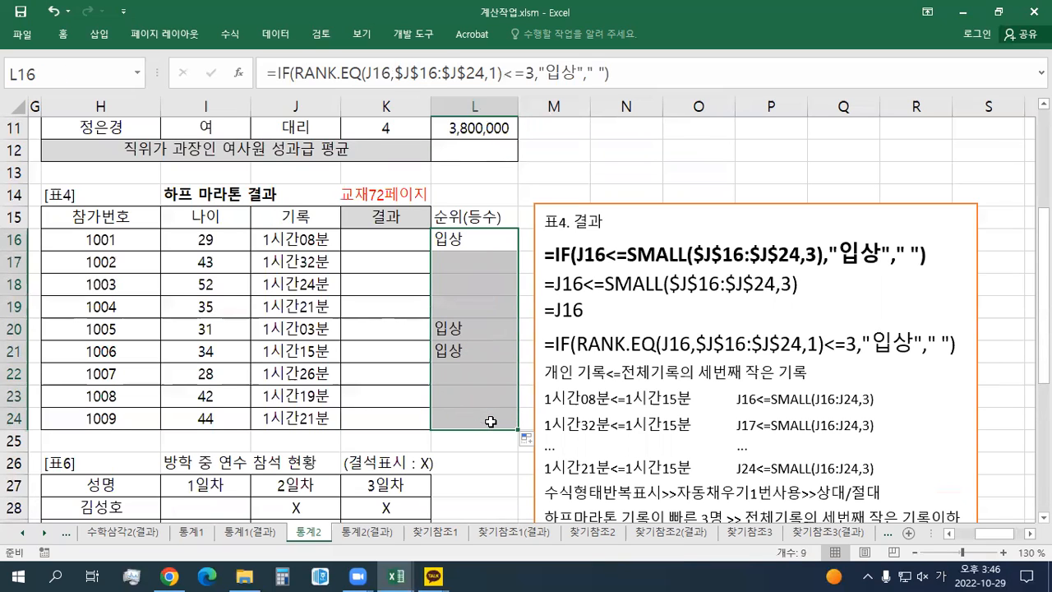
{"action": "scroll", "coordinate": [576, 421], "scroll_direction": "up", "scroll_amount": 2}
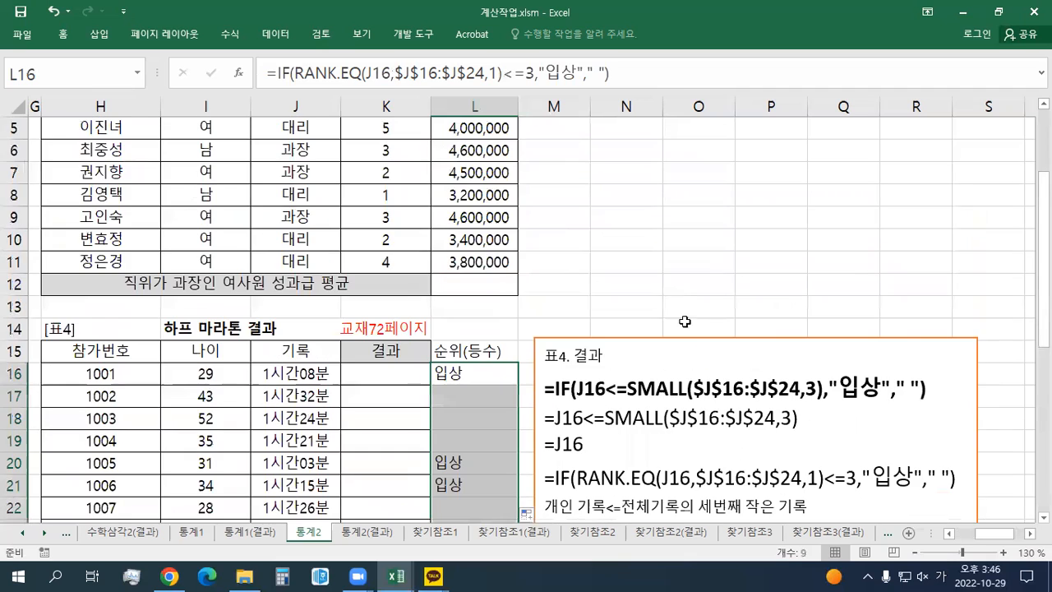
{"action": "scroll", "coordinate": [700, 423], "scroll_direction": "down", "scroll_amount": 3}
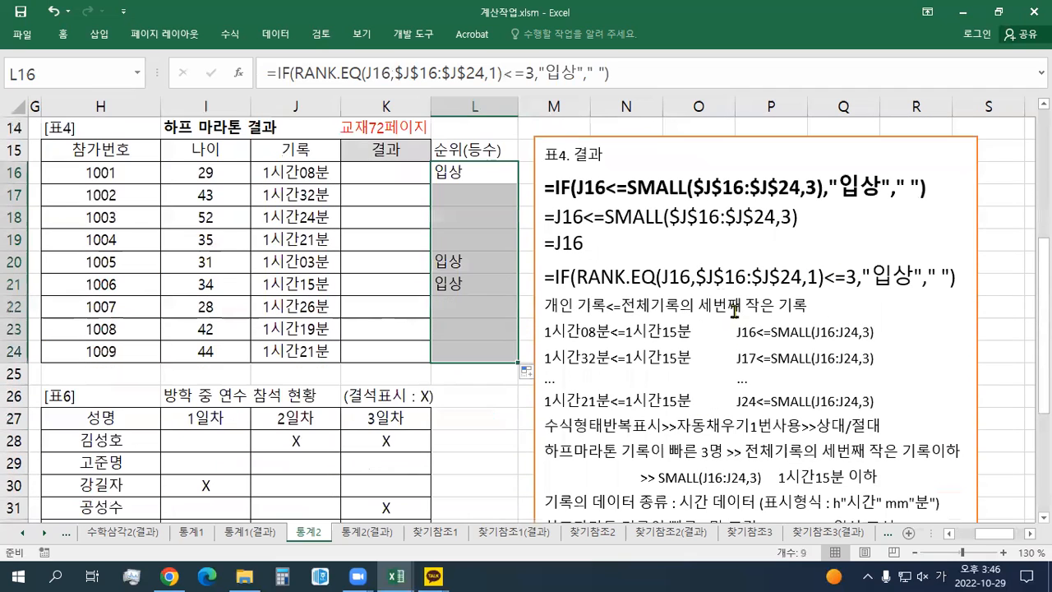
Enter =J16 in the first 결과 cell, K16, and fill it down to K24.
{"action": "left_click", "coordinate": [702, 277]}
{"action": "triple_click", "coordinate": [702, 278]}
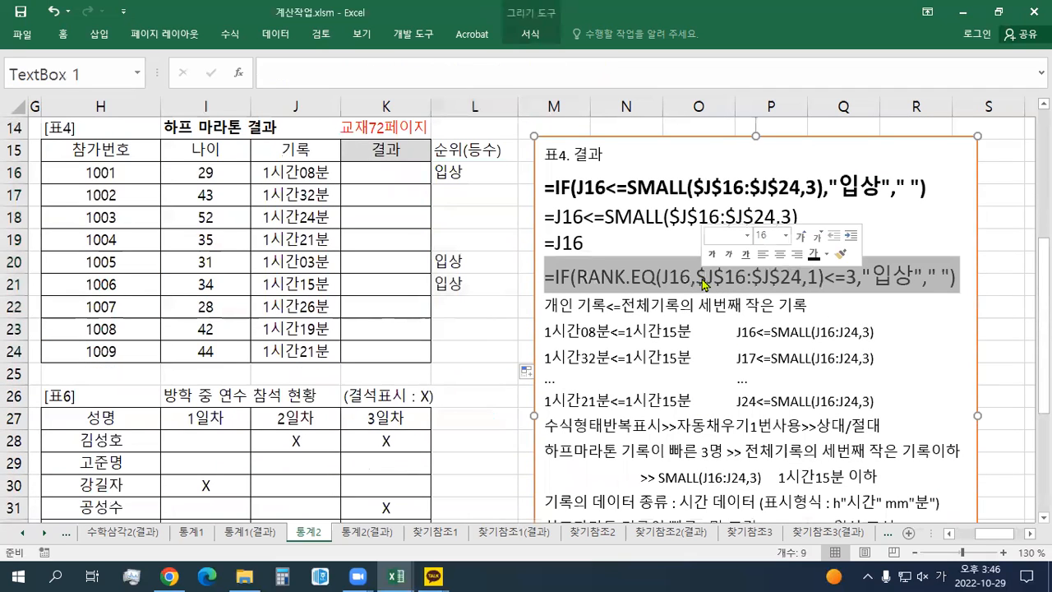
{"action": "left_click", "coordinate": [635, 218]}
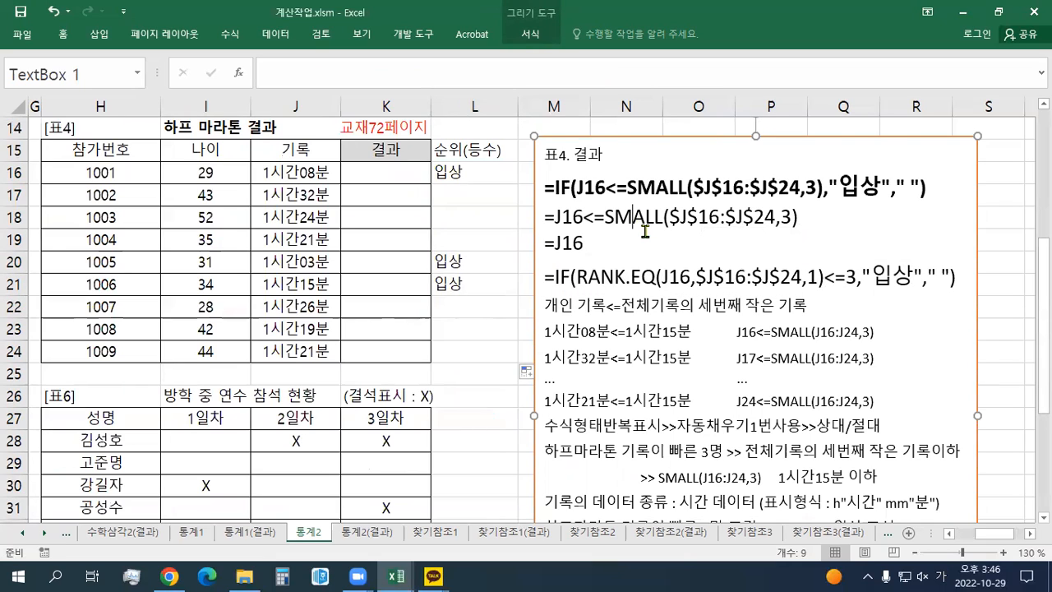
{"action": "left_click", "coordinate": [384, 177]}
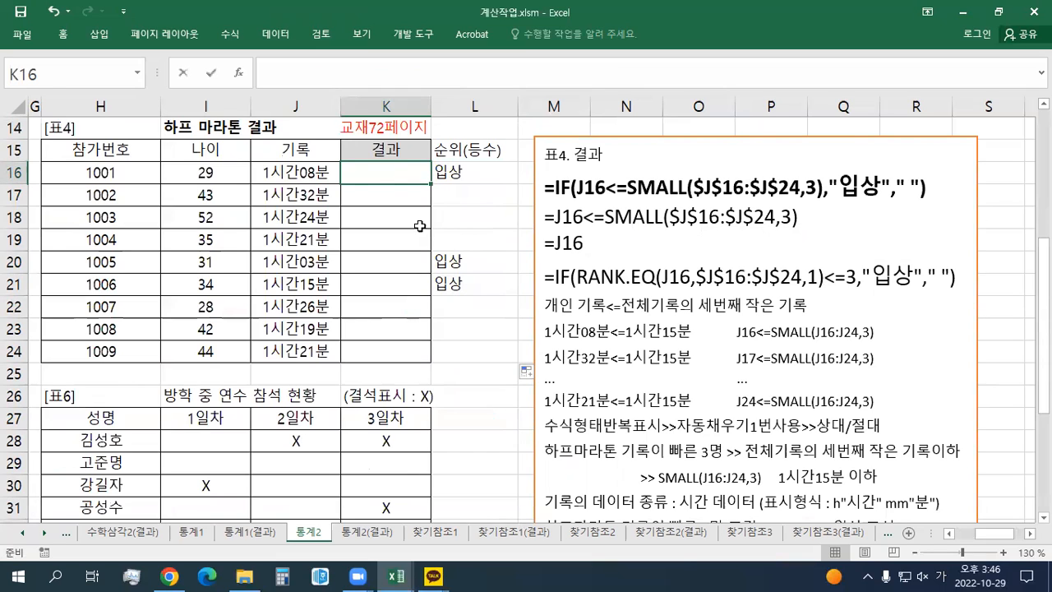
{"action": "type", "text": "="}
{"action": "left_click", "coordinate": [316, 174]}
{"action": "key", "text": "Return"}
{"action": "left_click", "coordinate": [378, 174]}
{"action": "left_click_drag", "start_coordinate": [430, 184], "coordinate": [444, 365]}
Extend the formula in K16 to =J16<=SMALL($J$16:$J$24,3) and fill it down to K24.
{"action": "left_click", "coordinate": [408, 177]}
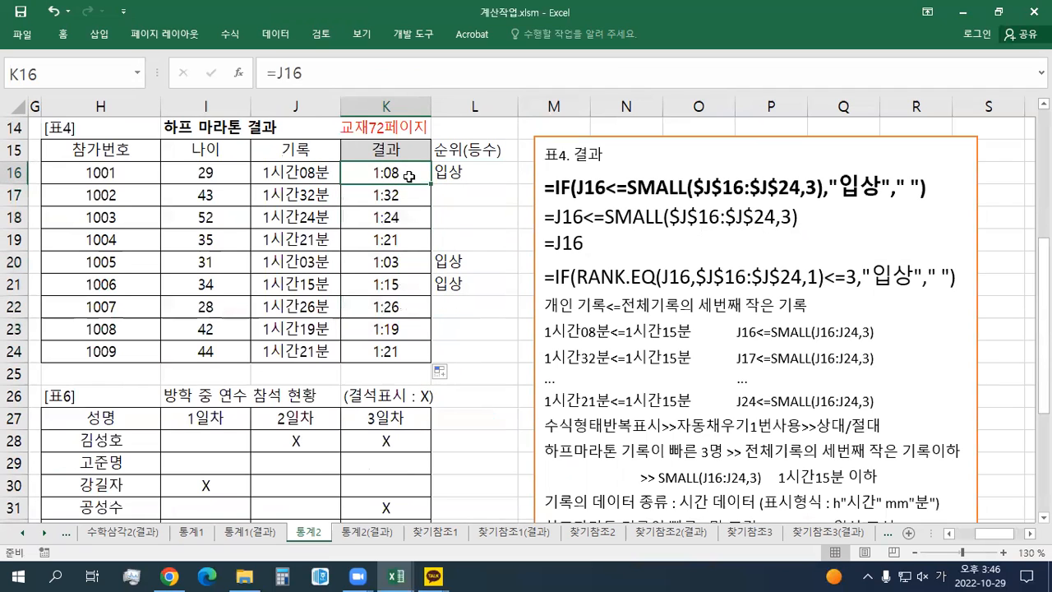
{"action": "double_click", "coordinate": [409, 176]}
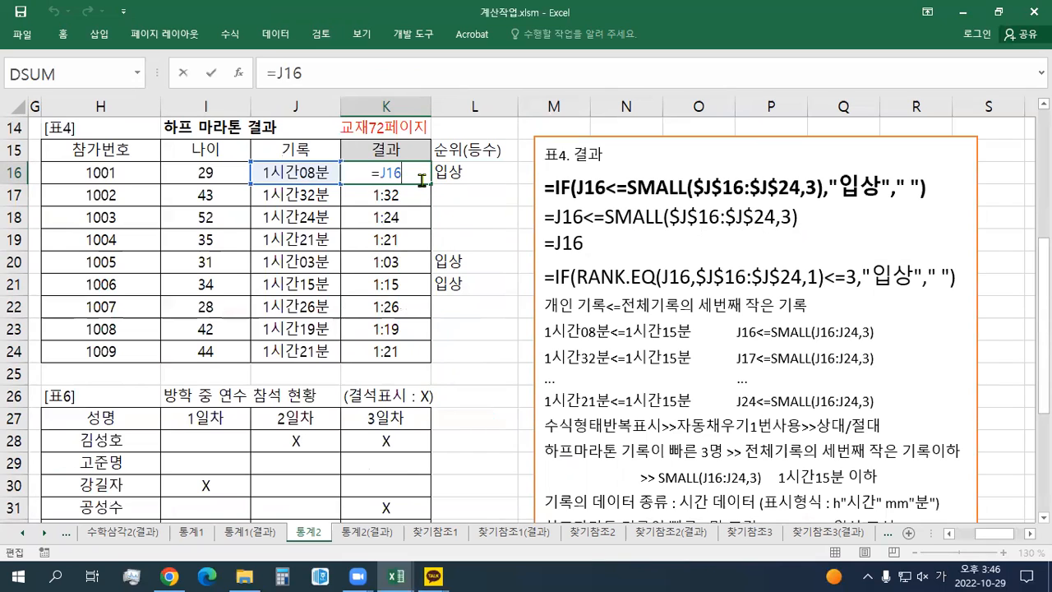
{"action": "type", "text": "<="}
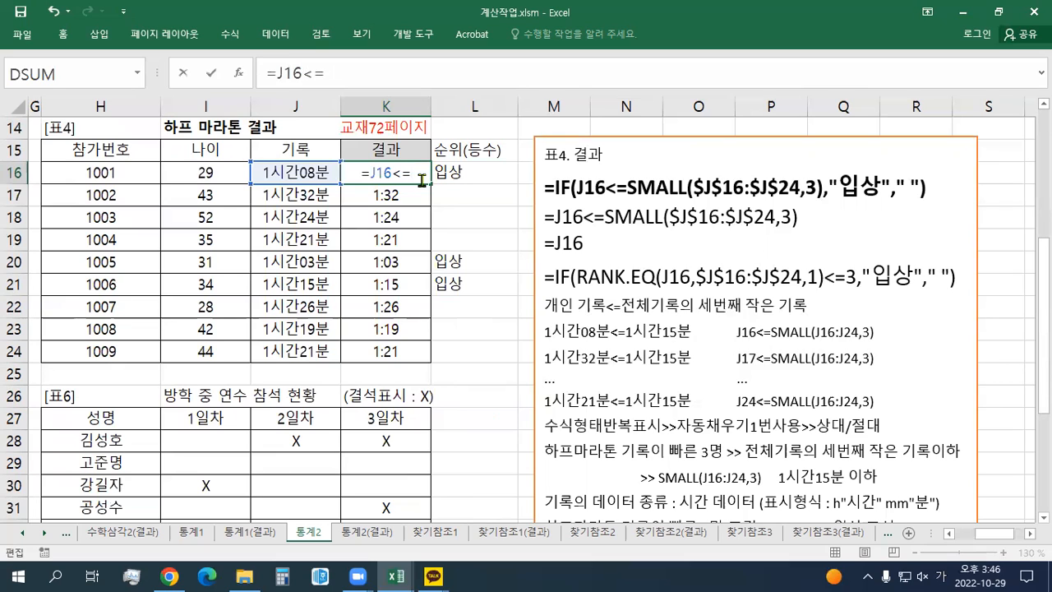
{"action": "type", "text": "S"}
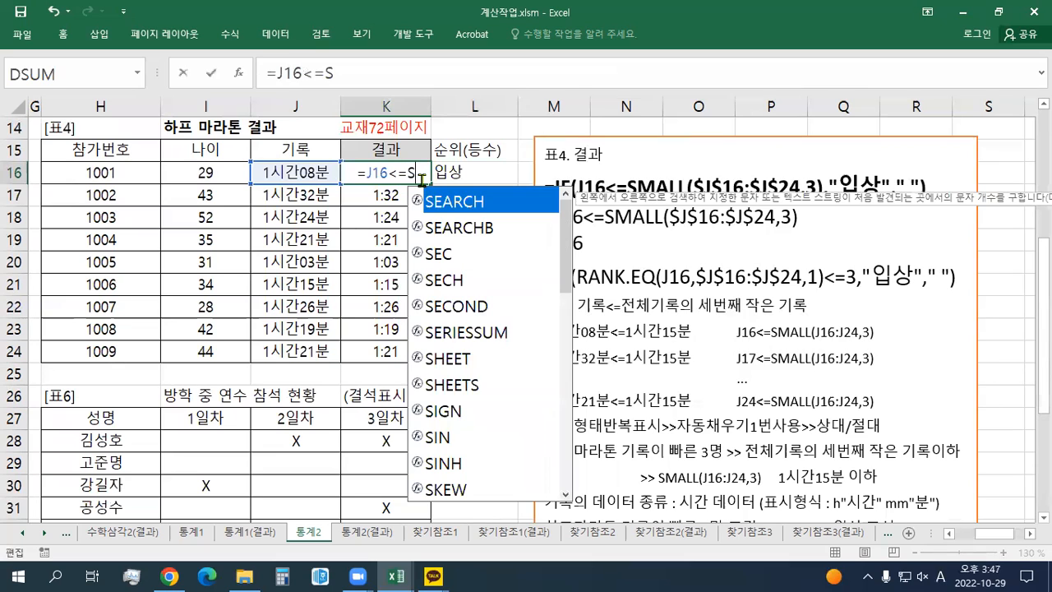
{"action": "type", "text": "MALL("}
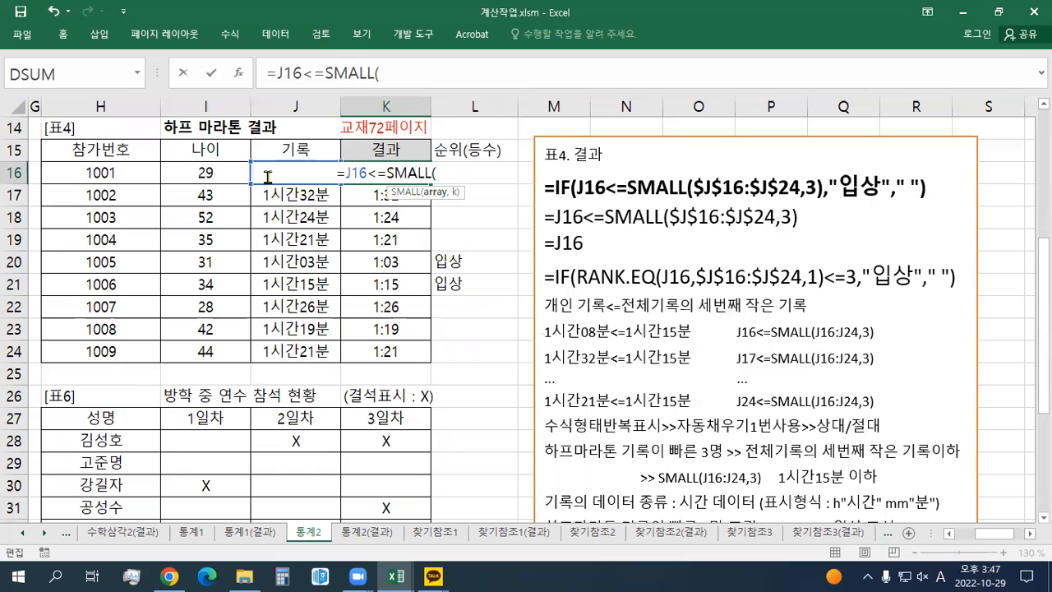
{"action": "left_click", "coordinate": [280, 355]}
{"action": "left_click_drag", "start_coordinate": [281, 334], "coordinate": [294, 174]}
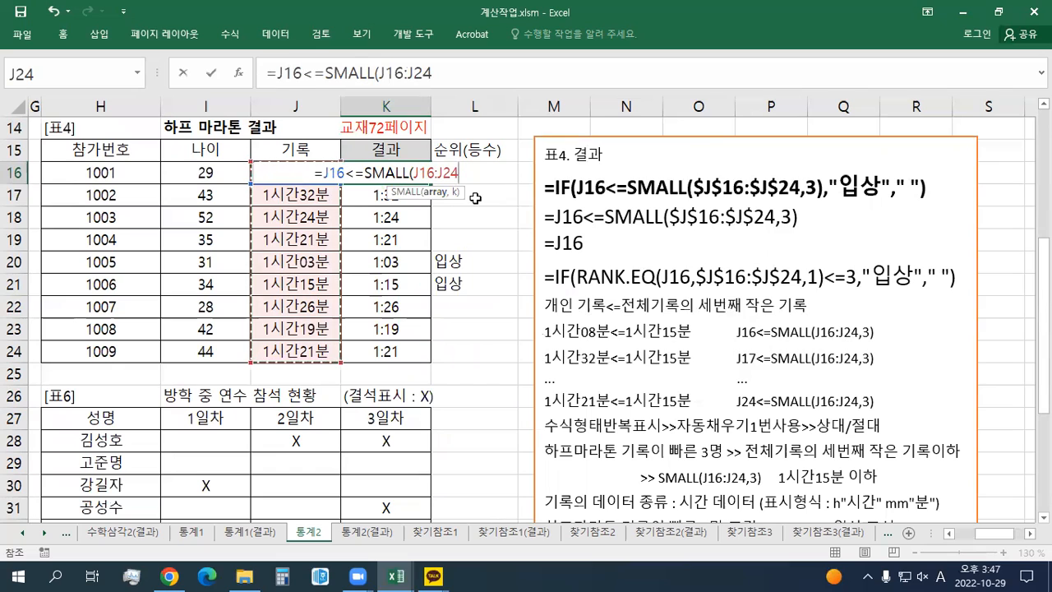
{"action": "key", "text": "F4"}
{"action": "type", "text": ",3"}
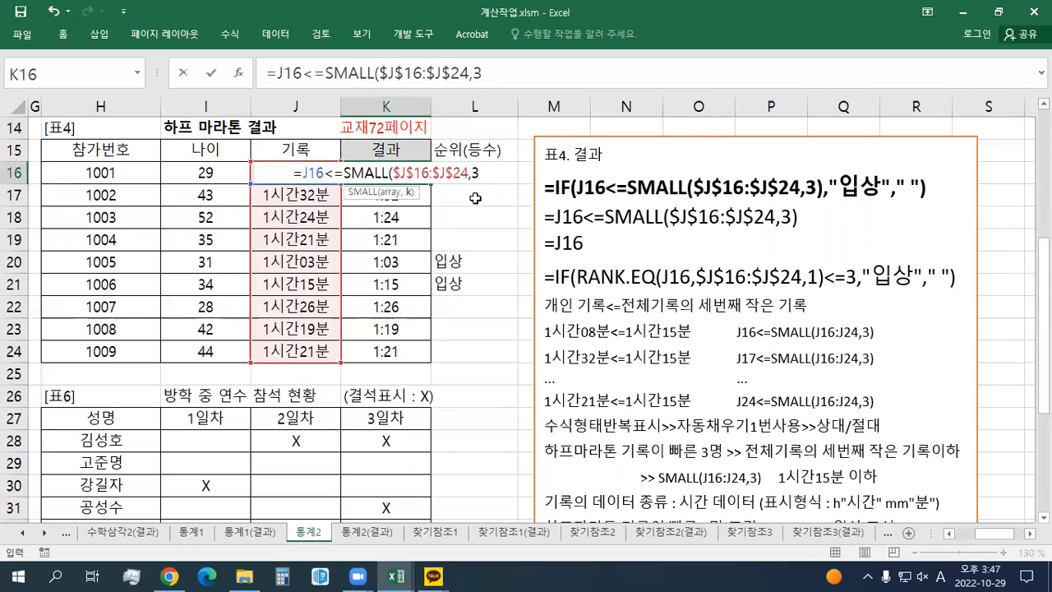
{"action": "type", "text": ")"}
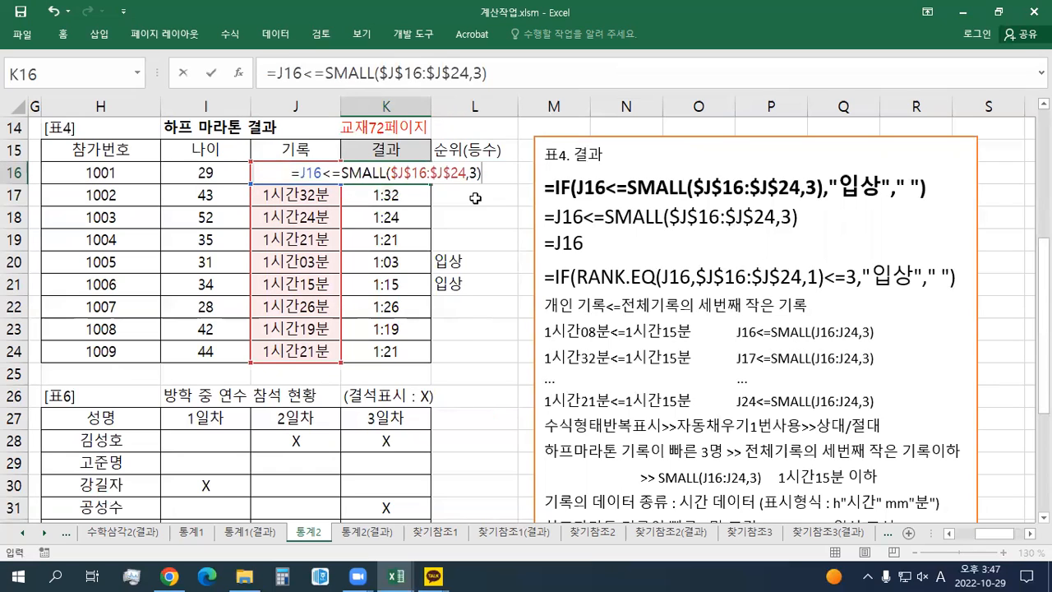
{"action": "key", "text": "ctrl+Return"}
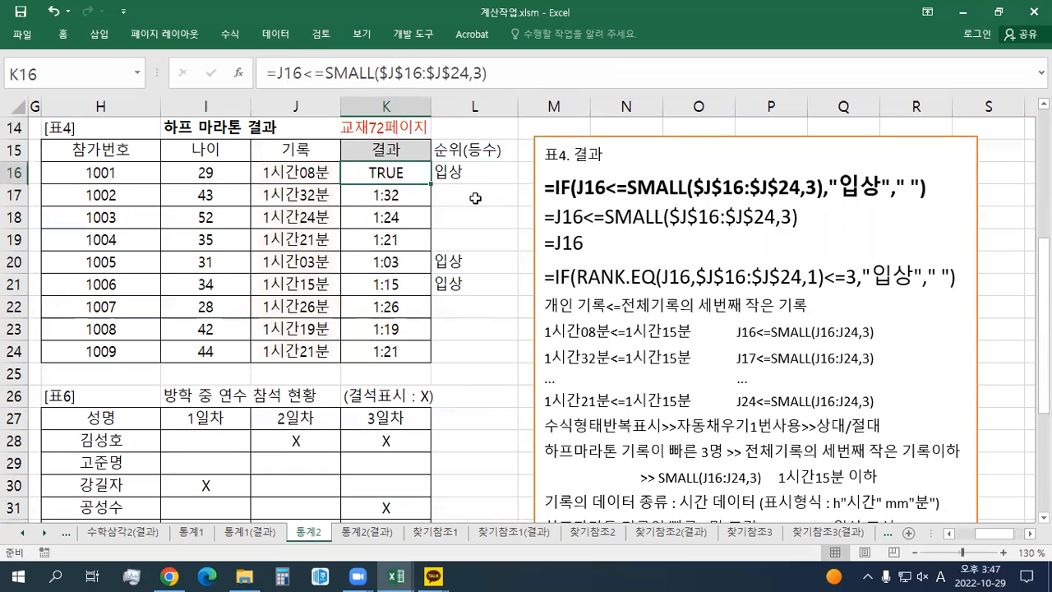
{"action": "left_click_drag", "start_coordinate": [430, 185], "coordinate": [428, 365]}
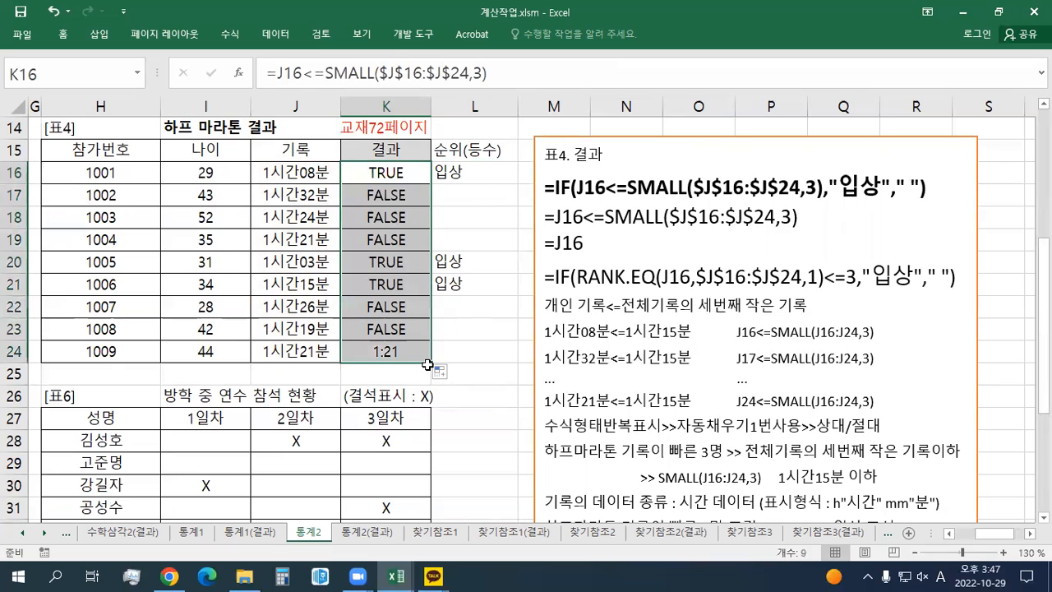
Wrap the K16 comparison as =IF(J16<=SMALL($J$16:$J$24,3),"입상"," ") and fill it down to K24.
{"action": "left_click", "coordinate": [382, 176]}
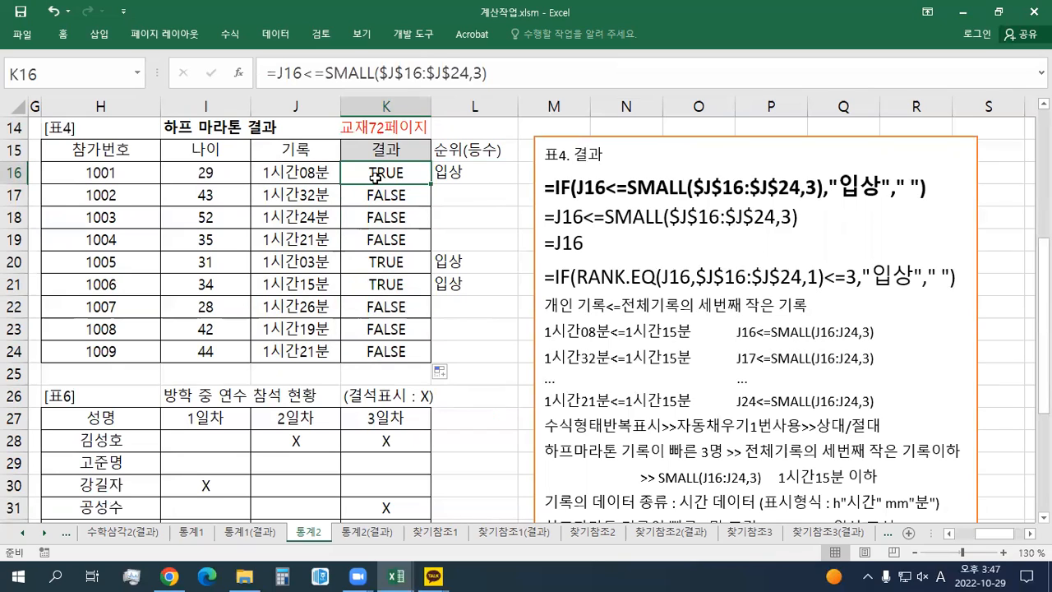
{"action": "double_click", "coordinate": [374, 175]}
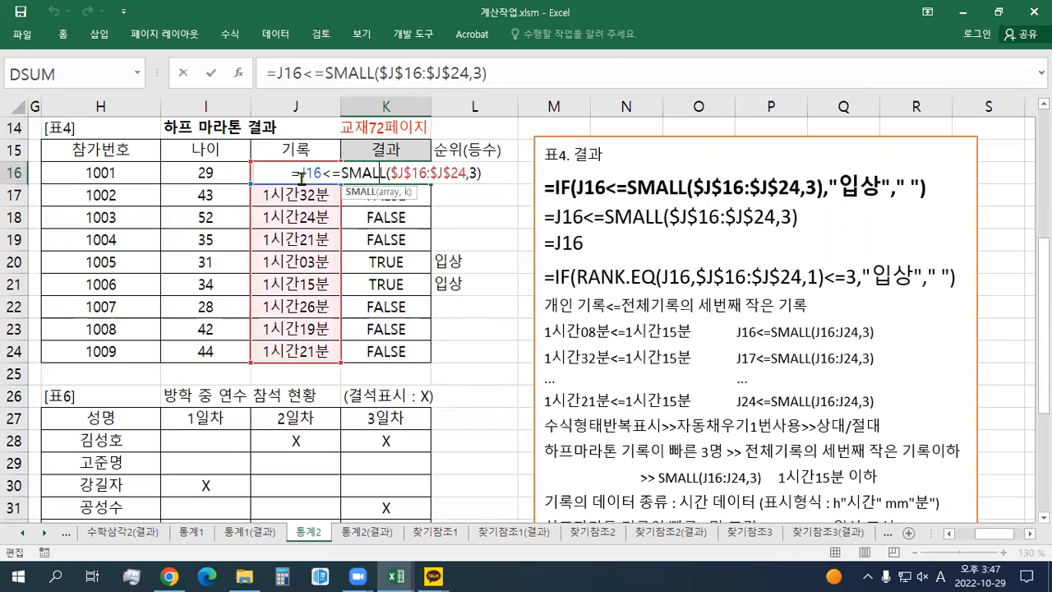
{"action": "key", "text": "Home"}
{"action": "key", "text": "Right"}
{"action": "type", "text": "IF("}
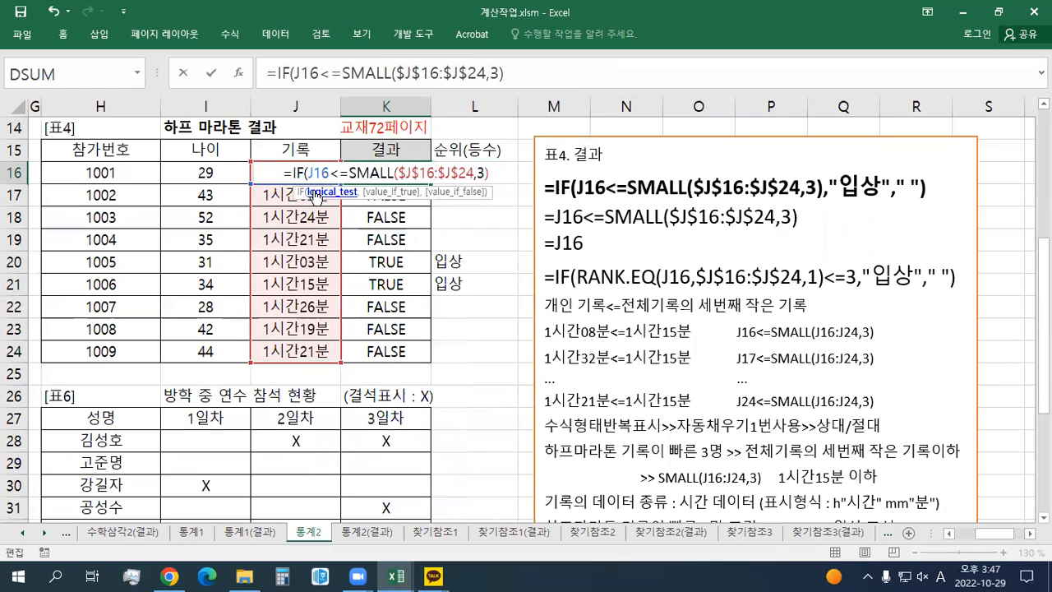
{"action": "left_click", "coordinate": [500, 174]}
{"action": "type", "text": ",\"입상\",\""}
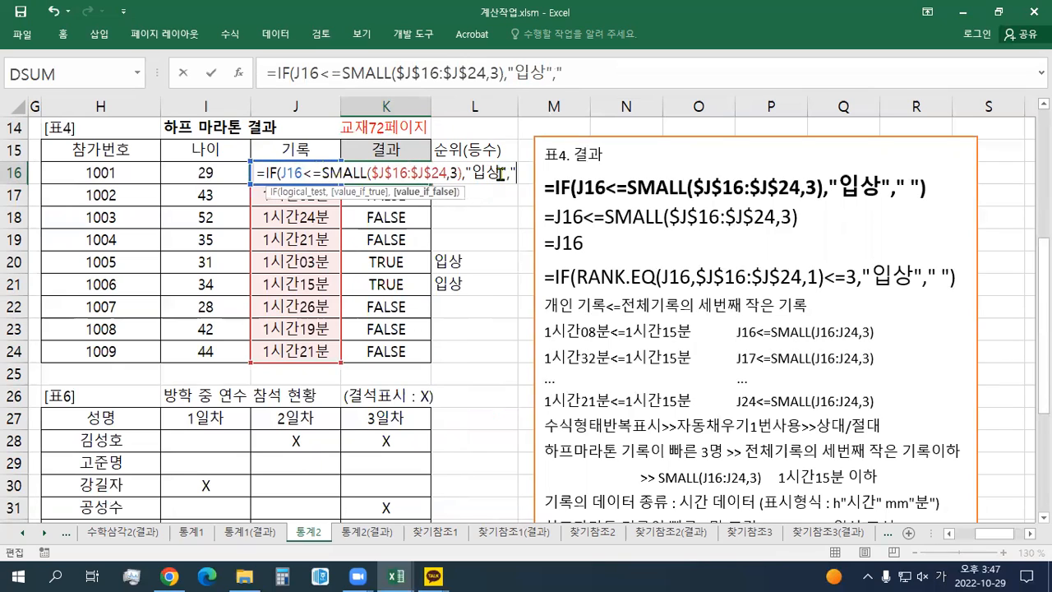
{"action": "type", "text": "\""}
{"action": "key", "text": "BackSpace"}
{"action": "type", "text": "\")"}
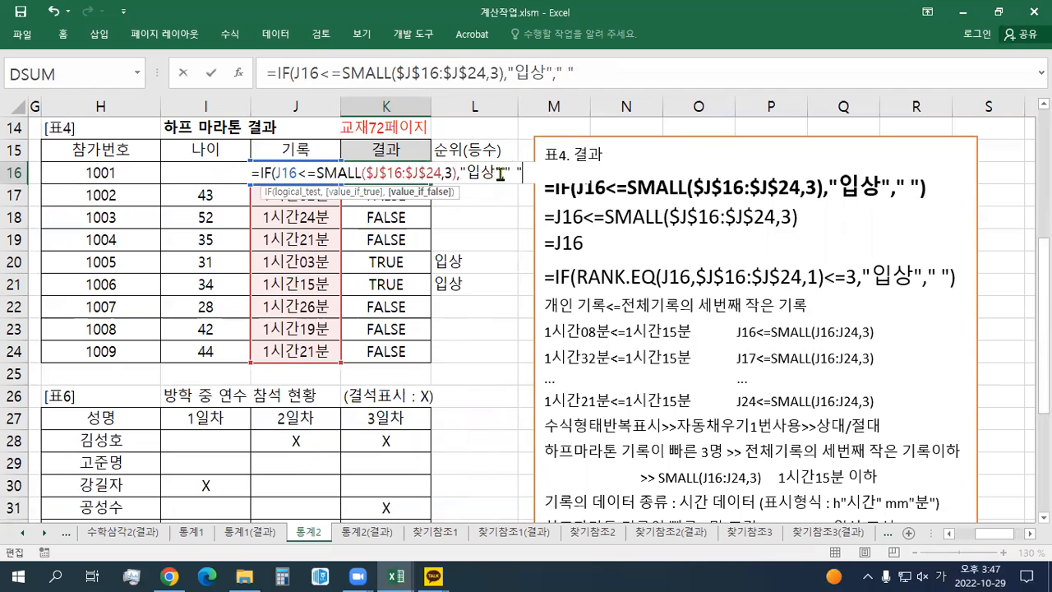
{"action": "key", "text": "Return"}
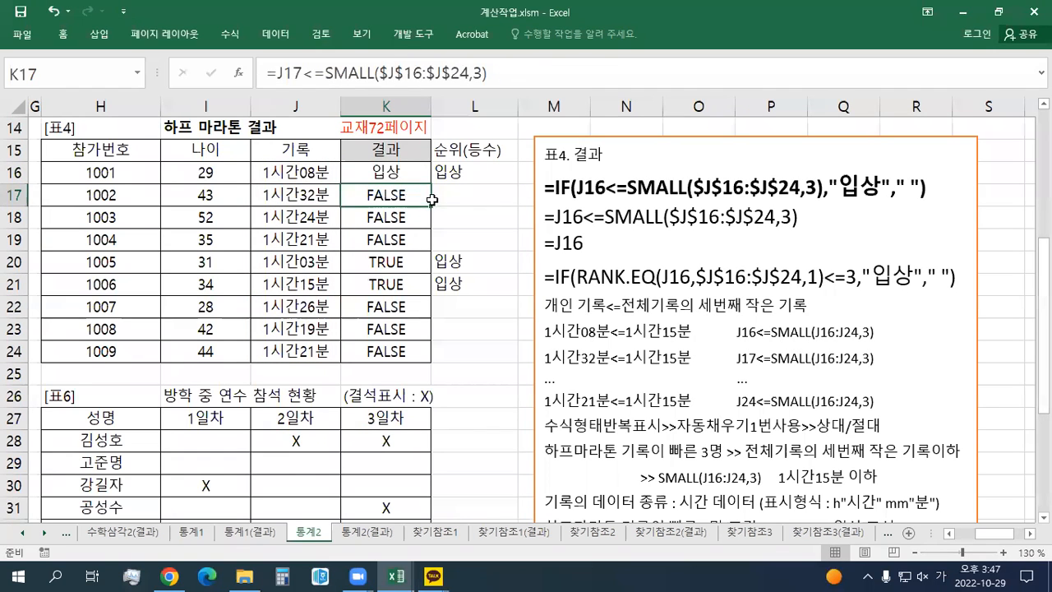
{"action": "left_click", "coordinate": [407, 176]}
{"action": "left_click_drag", "start_coordinate": [431, 183], "coordinate": [426, 352]}
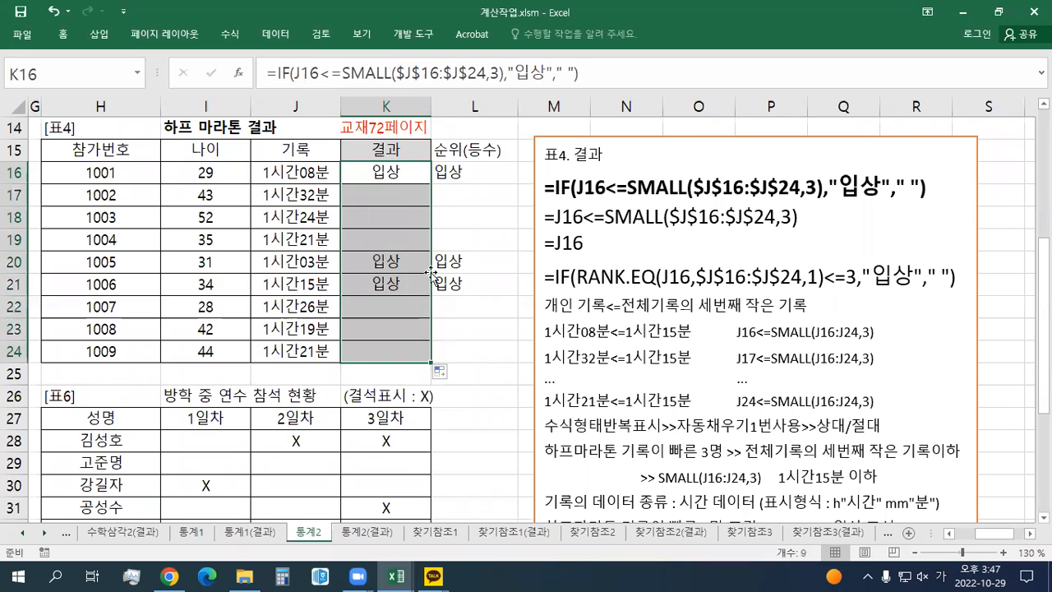
Compare the RANK.EQ and SMALL formula lines in the notes text box with the formula in K21.
{"action": "left_click_drag", "start_coordinate": [555, 278], "coordinate": [764, 280]}
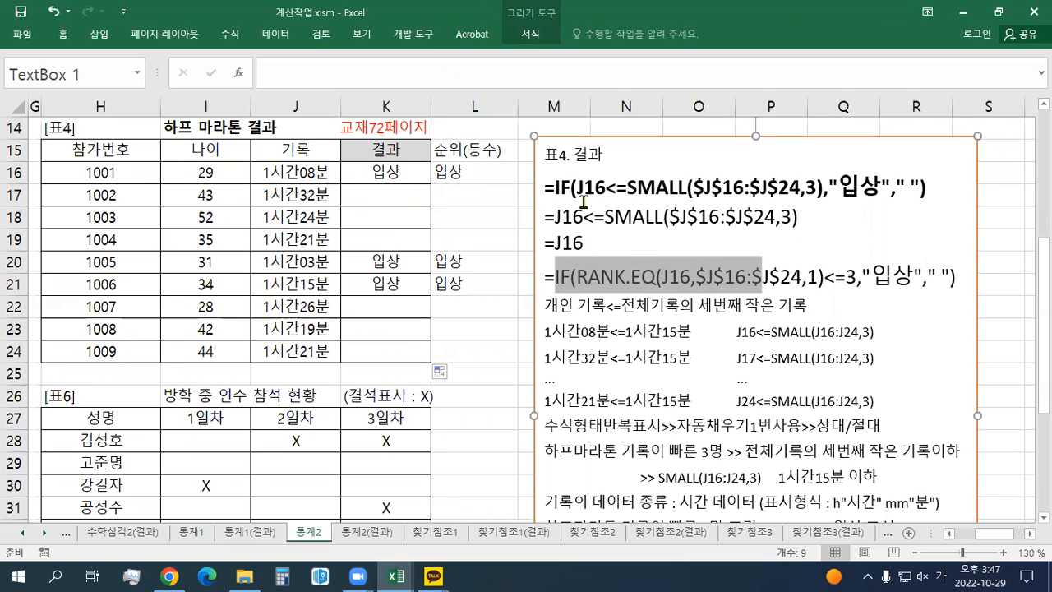
{"action": "left_click_drag", "start_coordinate": [555, 218], "coordinate": [720, 219]}
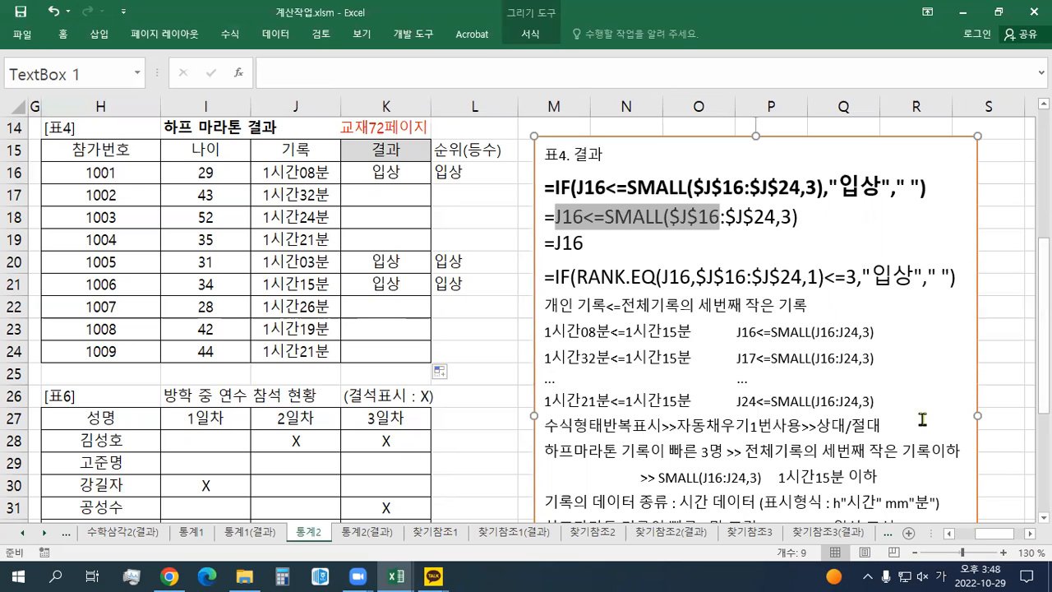
{"action": "left_click", "coordinate": [388, 290]}
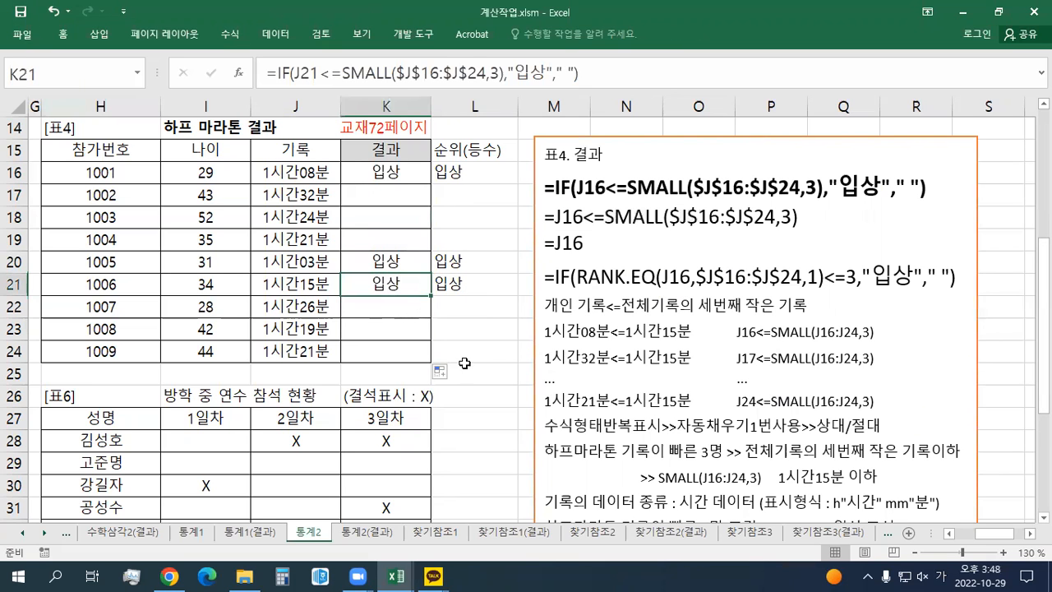
Switch to the 통계1 sheet and paste the copied red label 교재70페이지 into E13 above 표3.
{"action": "left_click", "coordinate": [949, 535]}
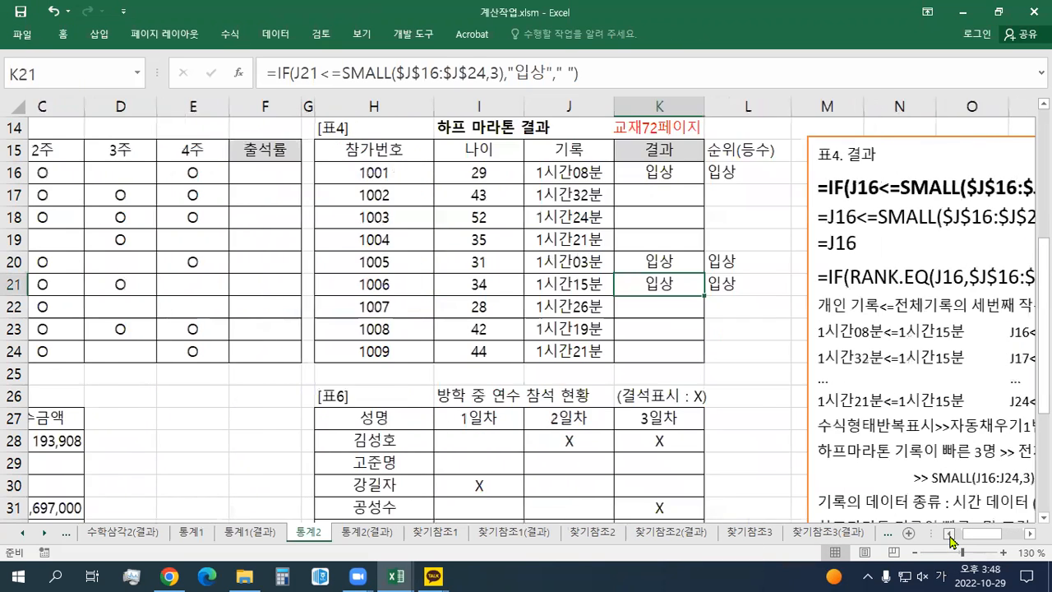
{"action": "left_click", "coordinate": [188, 534]}
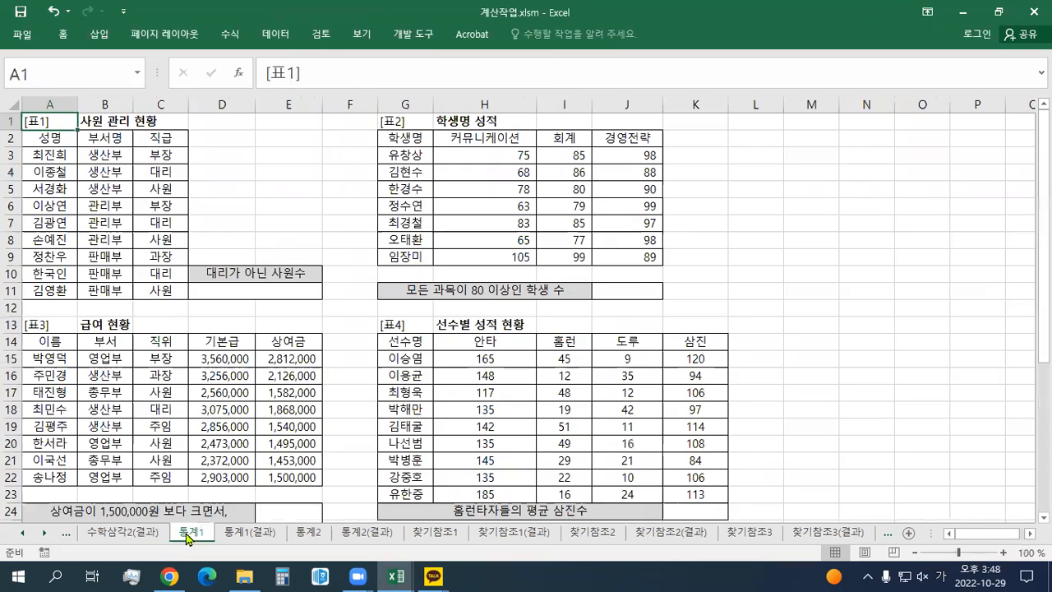
{"action": "scroll", "coordinate": [204, 461], "scroll_direction": "down", "scroll_amount": 3}
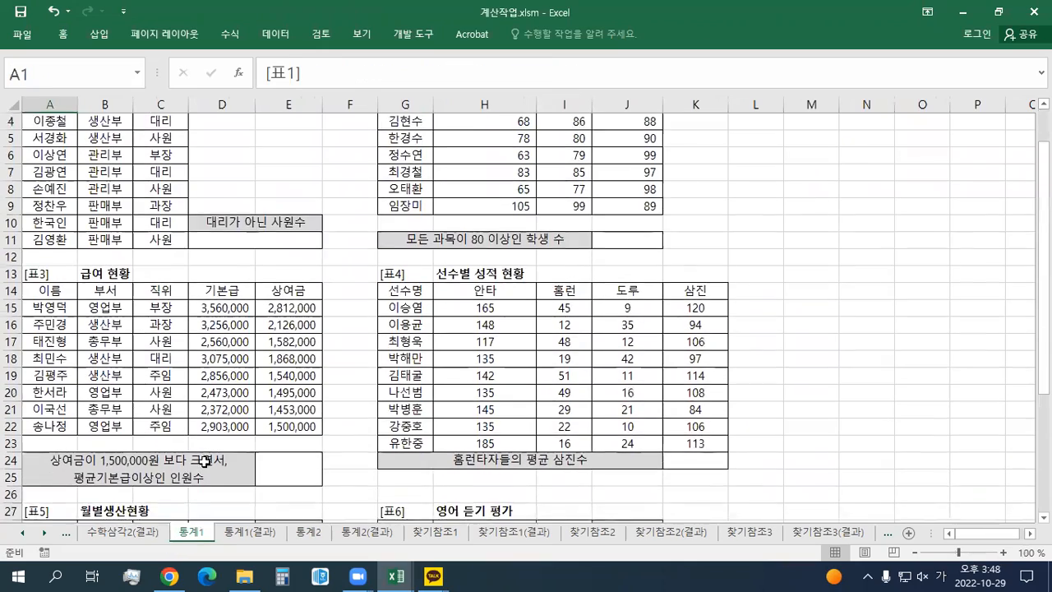
{"action": "scroll", "coordinate": [203, 461], "scroll_direction": "down", "scroll_amount": 1}
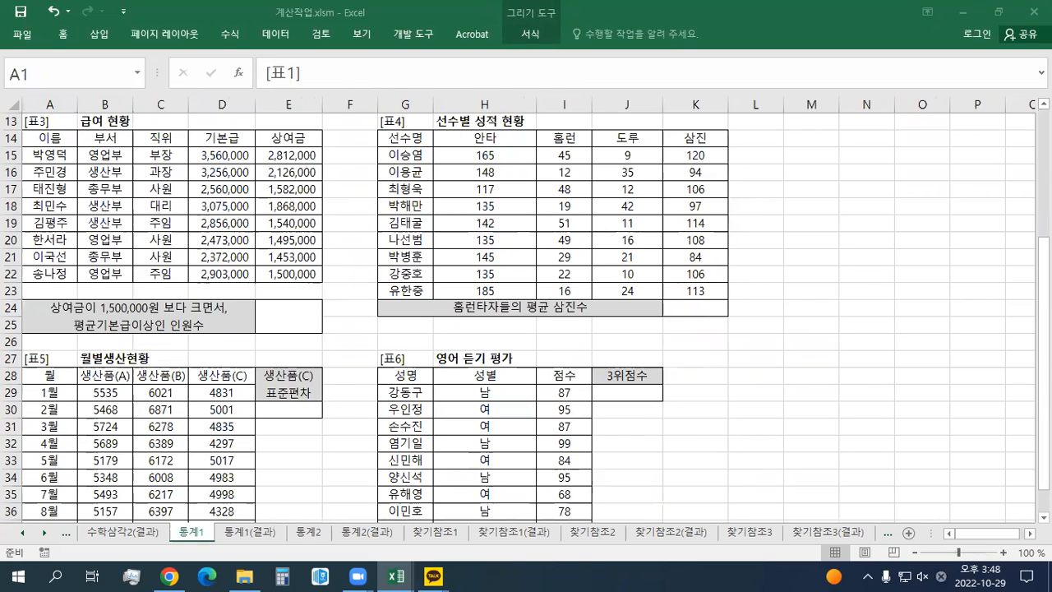
{"action": "key", "text": "ctrl+c"}
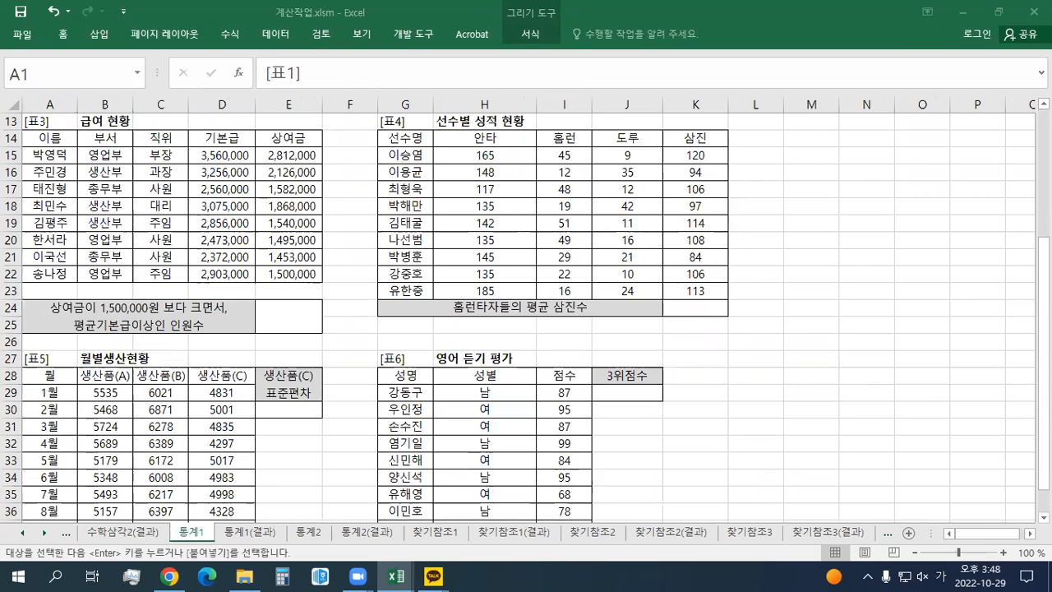
{"action": "right_click", "coordinate": [285, 120]}
{"action": "left_click", "coordinate": [316, 184]}
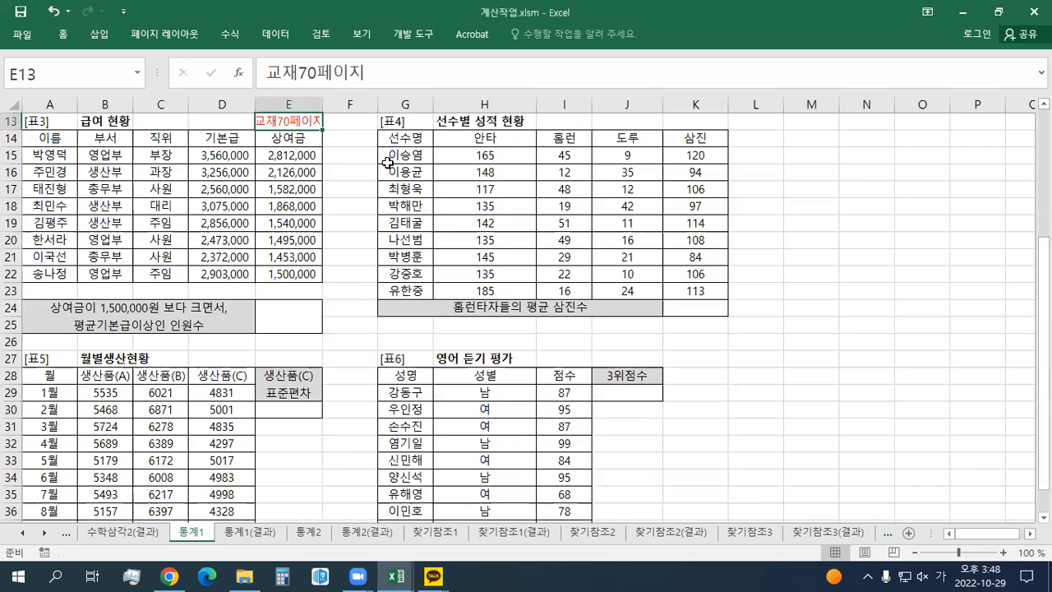
Insert a text box beside 표3 at column F and paste the copied COUNTIFS notes there as a picture.
{"action": "left_click", "coordinate": [99, 34]}
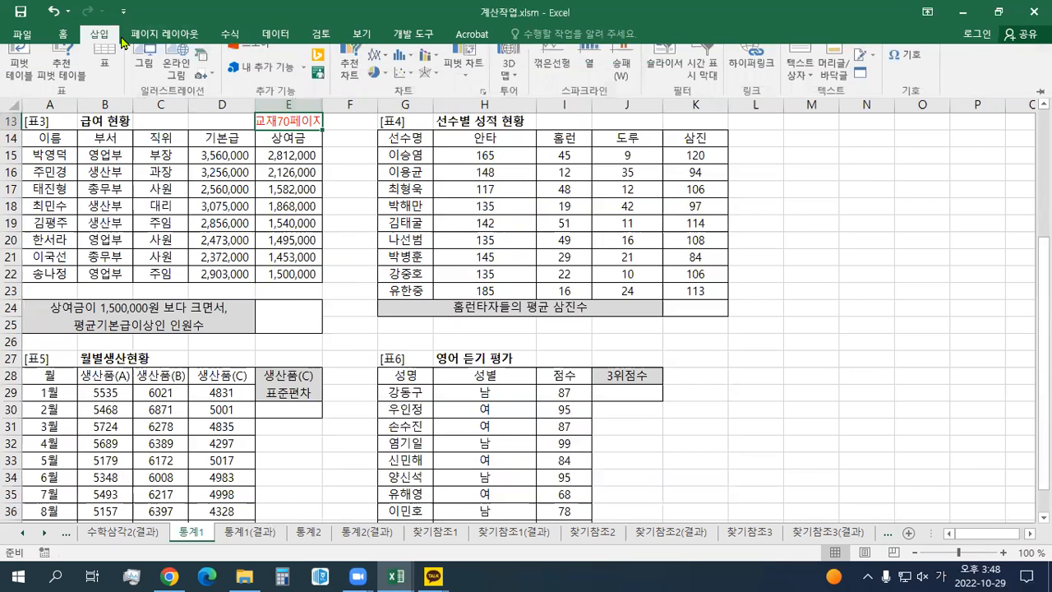
{"action": "left_click", "coordinate": [793, 66]}
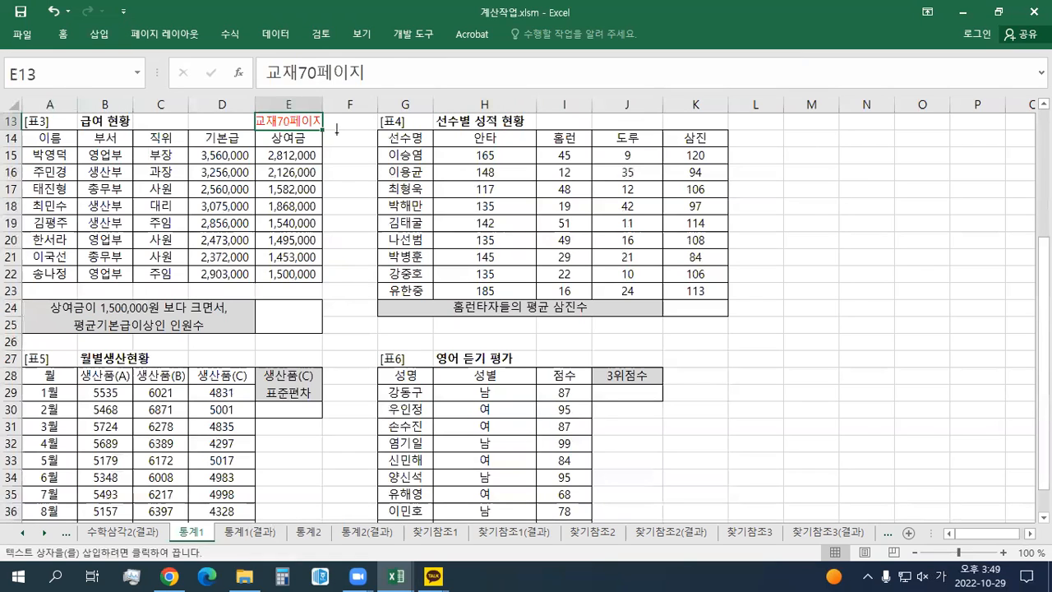
{"action": "left_click", "coordinate": [336, 129]}
{"action": "right_click", "coordinate": [338, 131]}
{"action": "left_click", "coordinate": [368, 198]}
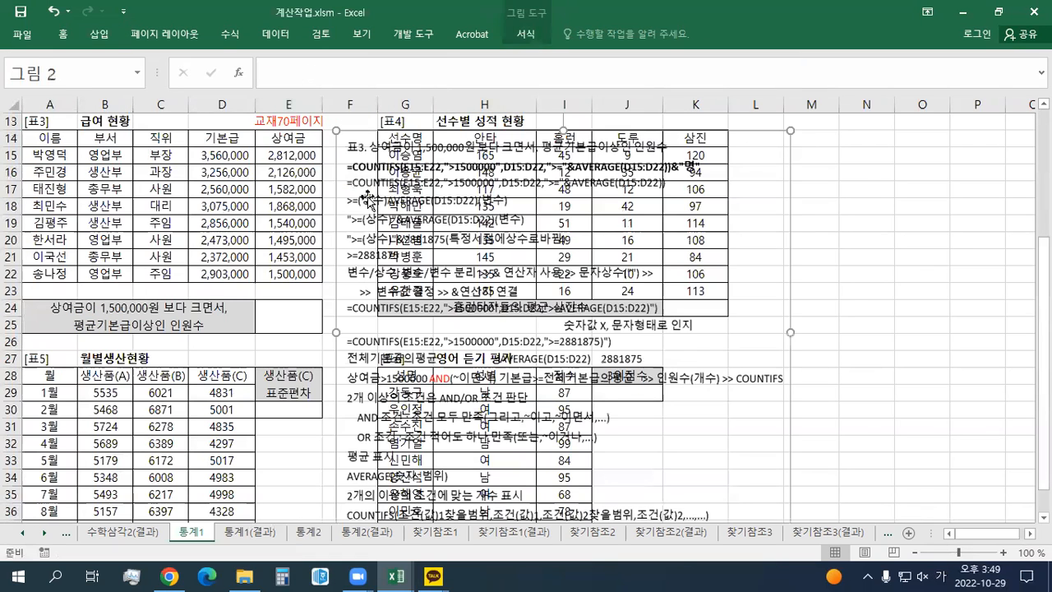
Delete the notes picture that overlaps the tables beside 표3.
{"action": "left_click", "coordinate": [525, 35]}
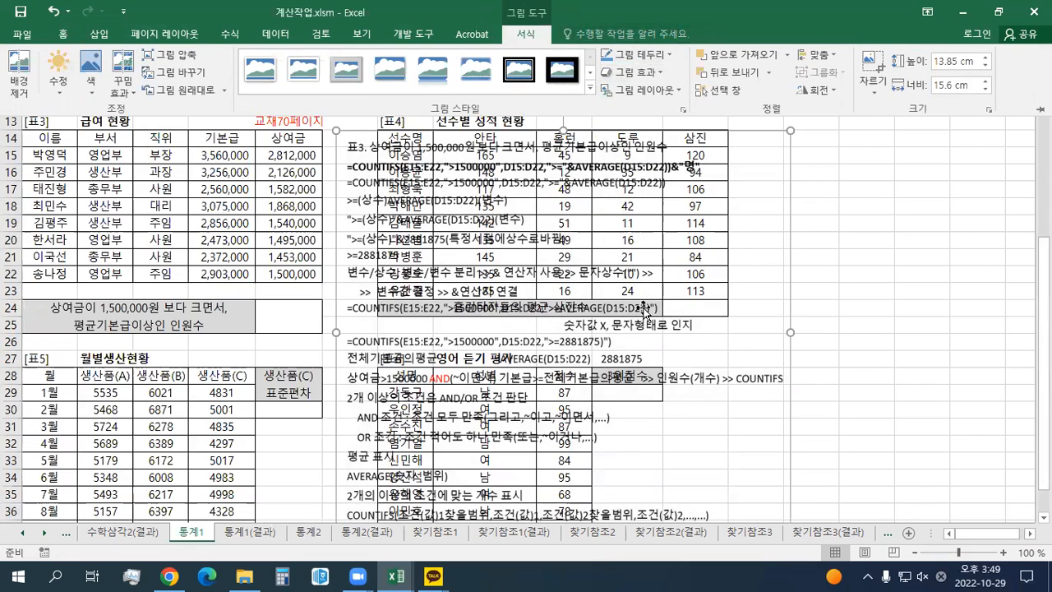
{"action": "key", "text": "ctrl+z"}
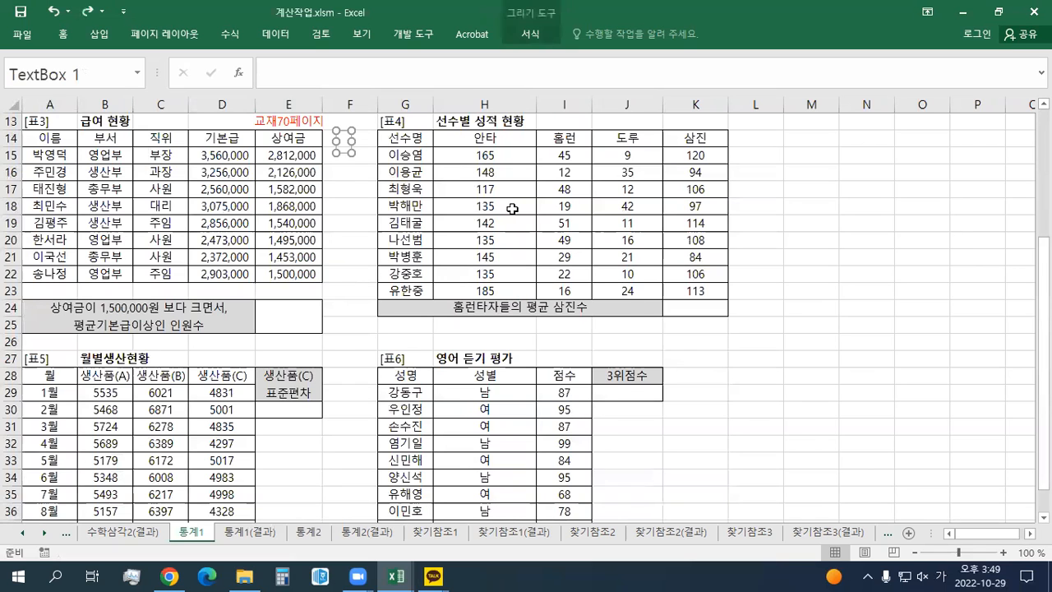
{"action": "key", "text": "ctrl+y"}
{"action": "left_click", "coordinate": [530, 33]}
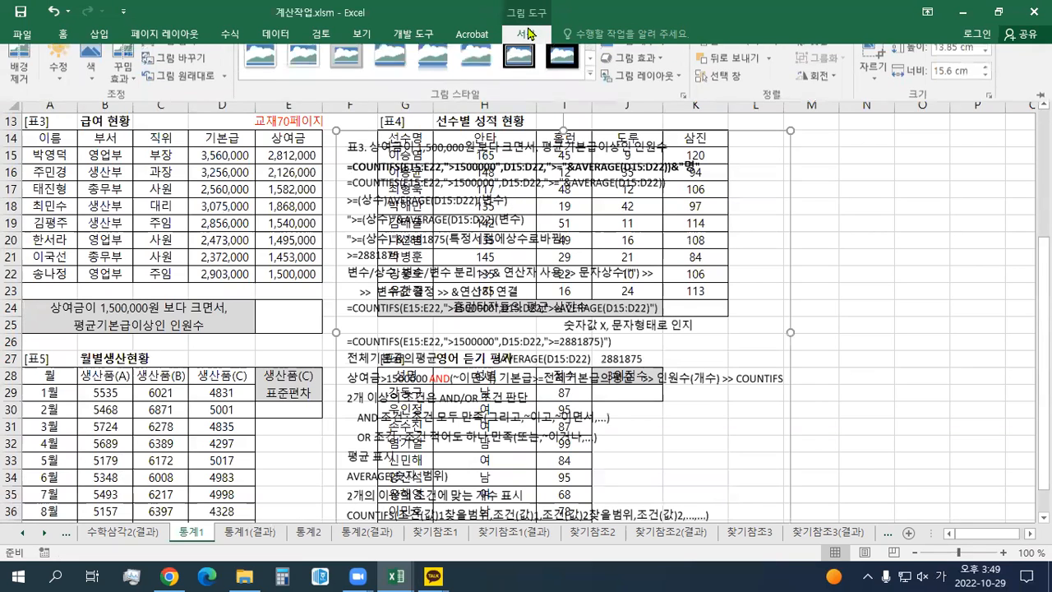
{"action": "left_click", "coordinate": [549, 129]}
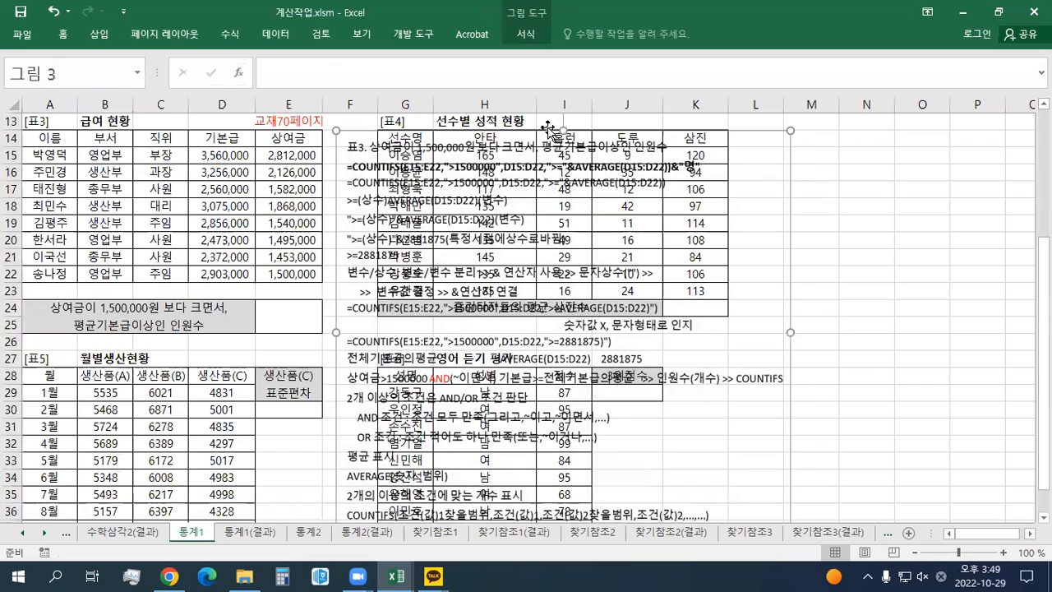
{"action": "key", "text": "Delete"}
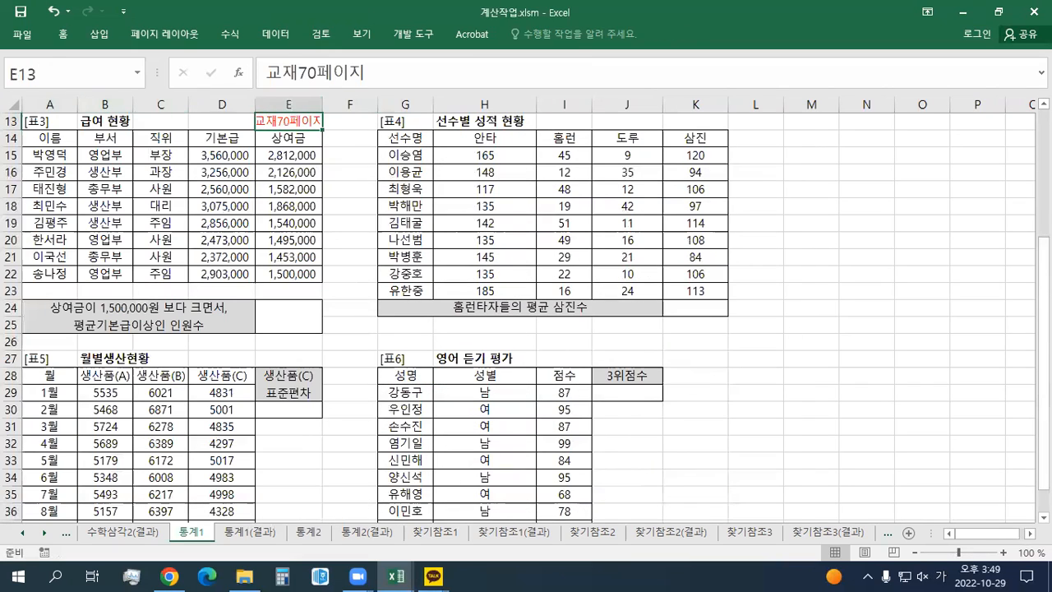
Paste the notes as an editable text box beside 표3 and delete everything from the 표6 notes onward.
{"action": "key", "text": "ctrl+v"}
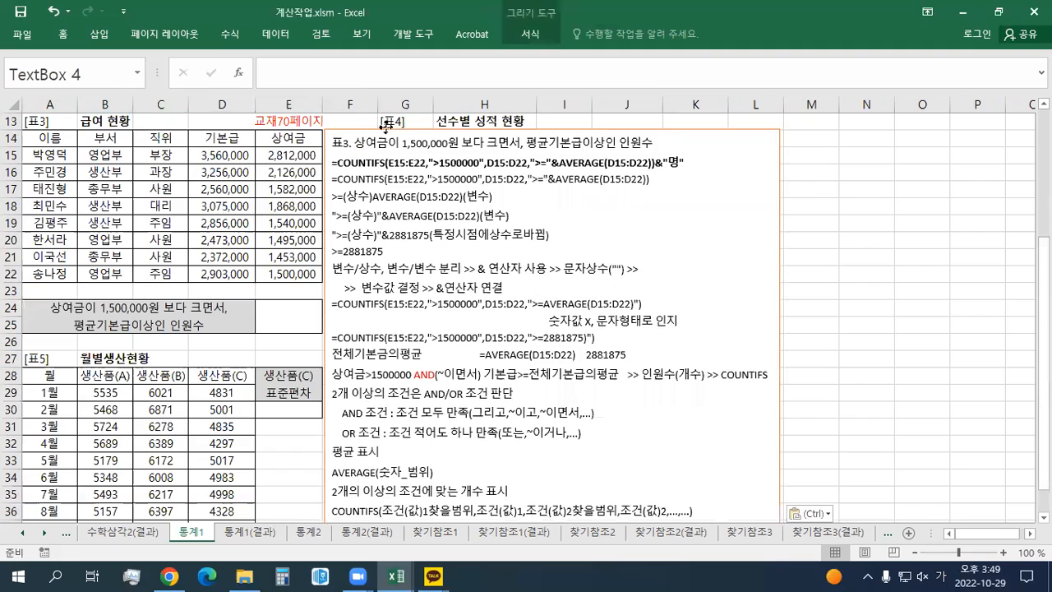
{"action": "left_click_drag", "start_coordinate": [387, 124], "coordinate": [432, 121]}
{"action": "scroll", "coordinate": [482, 312], "scroll_direction": "down", "scroll_amount": 5}
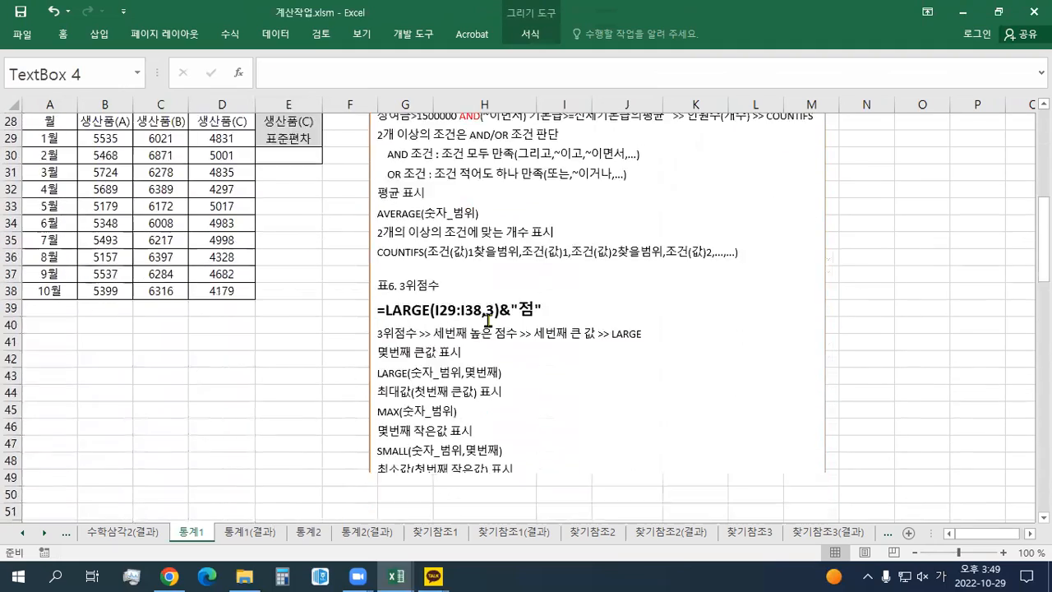
{"action": "scroll", "coordinate": [488, 320], "scroll_direction": "down", "scroll_amount": 4}
{"action": "scroll", "coordinate": [488, 320], "scroll_direction": "up", "scroll_amount": 3}
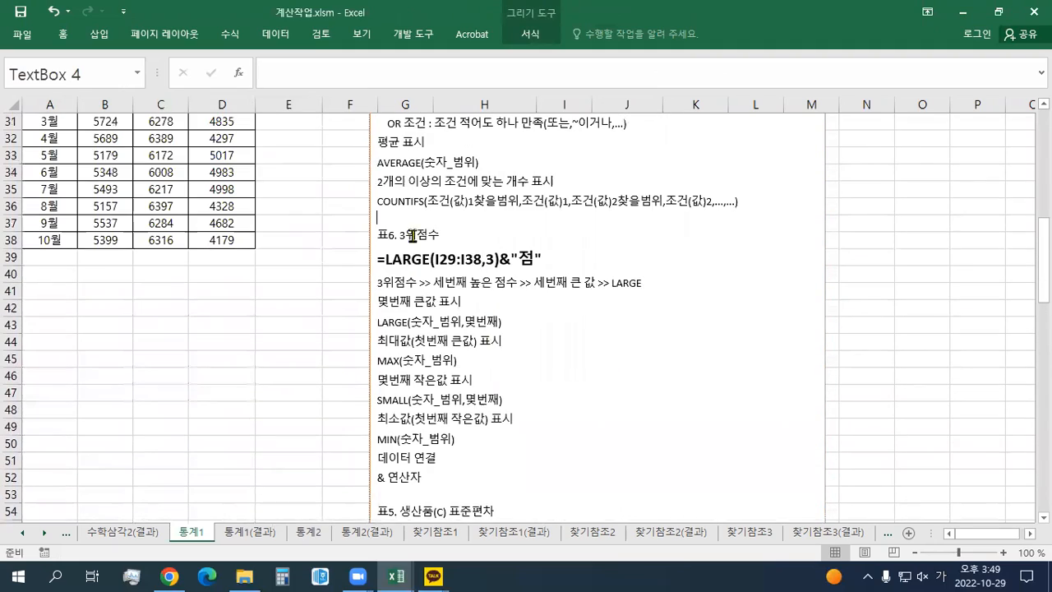
{"action": "scroll", "coordinate": [497, 313], "scroll_direction": "down", "scroll_amount": 17}
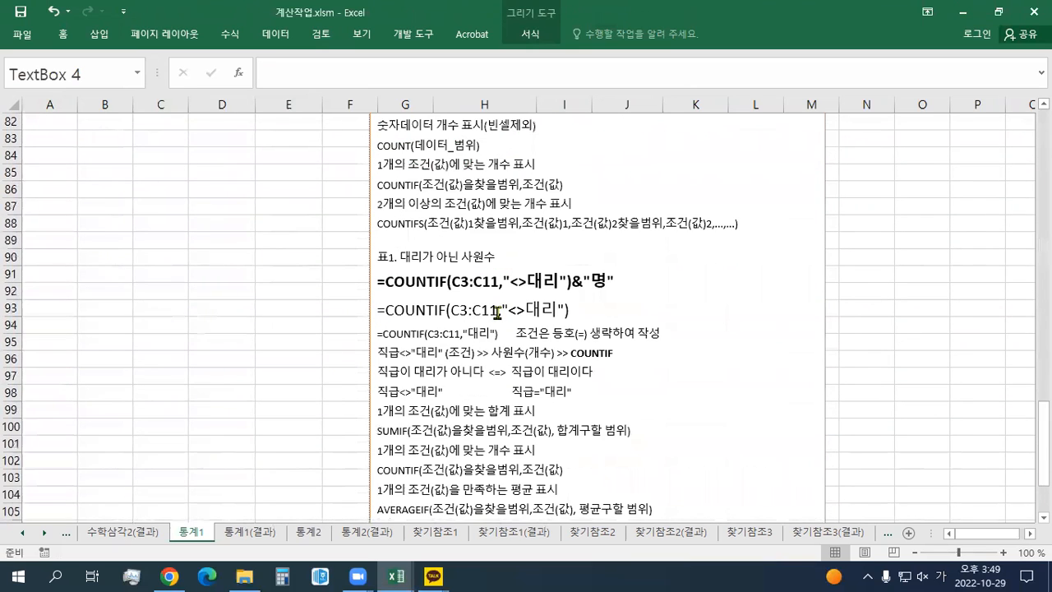
{"action": "scroll", "coordinate": [496, 313], "scroll_direction": "down", "scroll_amount": 7}
{"action": "key", "text": "ctrl+a"}
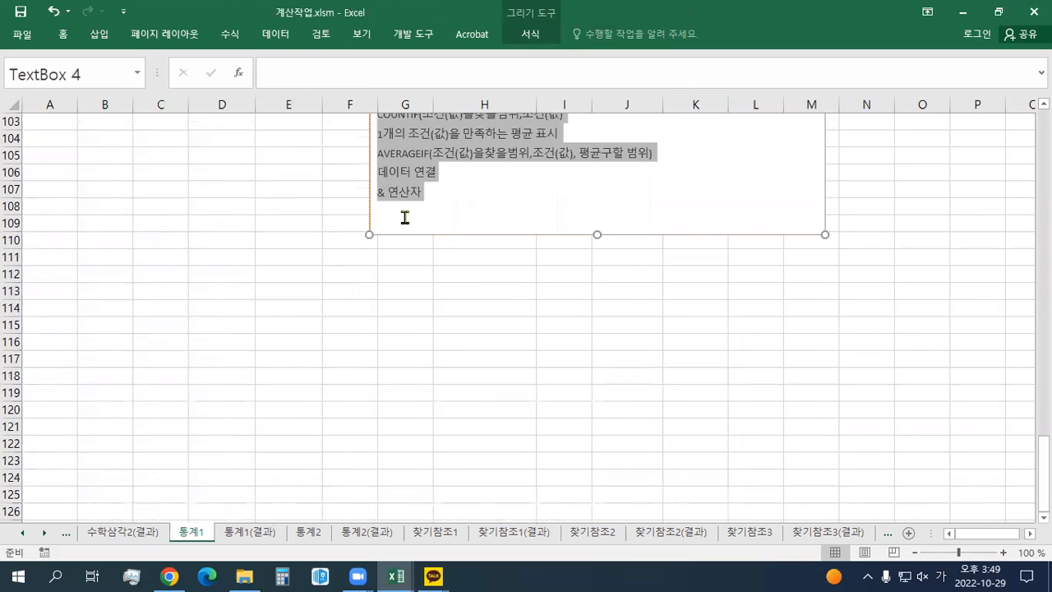
{"action": "key", "text": "Delete"}
{"action": "scroll", "coordinate": [408, 212], "scroll_direction": "up", "scroll_amount": 18}
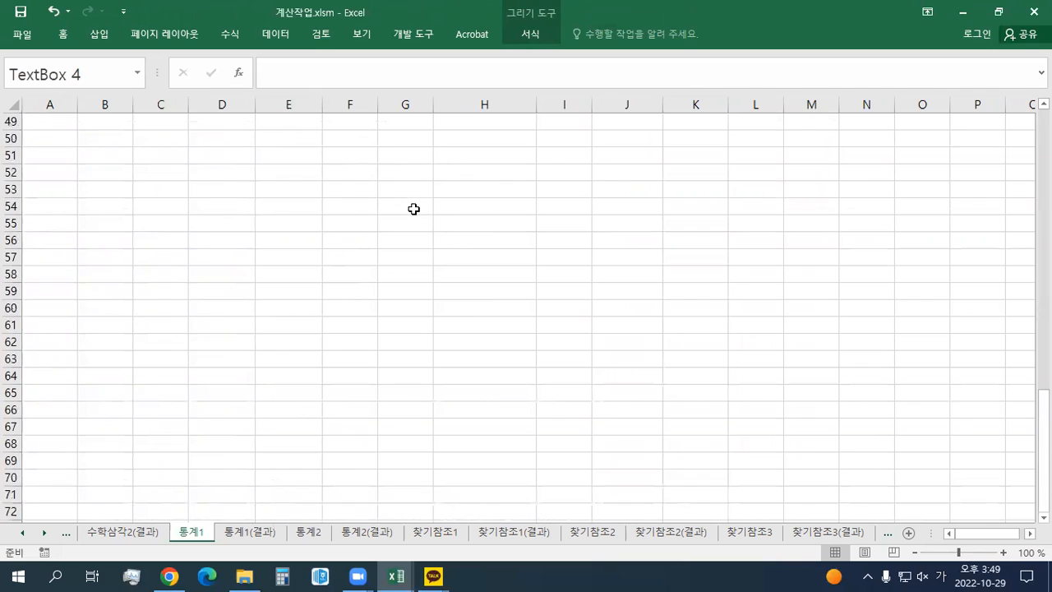
{"action": "scroll", "coordinate": [413, 208], "scroll_direction": "up", "scroll_amount": 12}
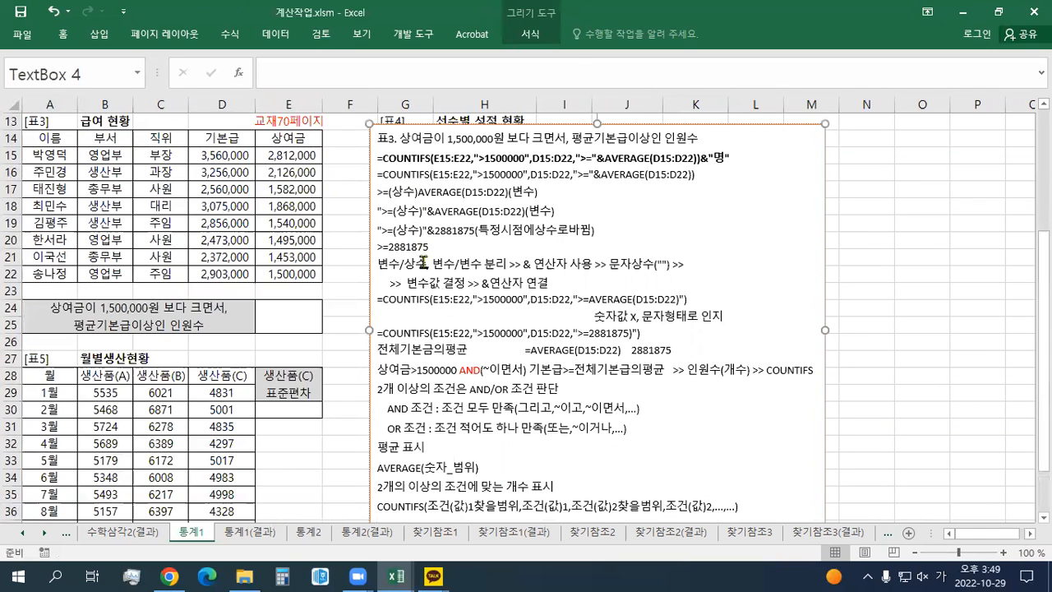
Enlarge the font of the two COUNTIFS formula lines at the start of the notes and shift the text box closer to 표3.
{"action": "scroll", "coordinate": [448, 297], "scroll_direction": "up", "scroll_amount": 2}
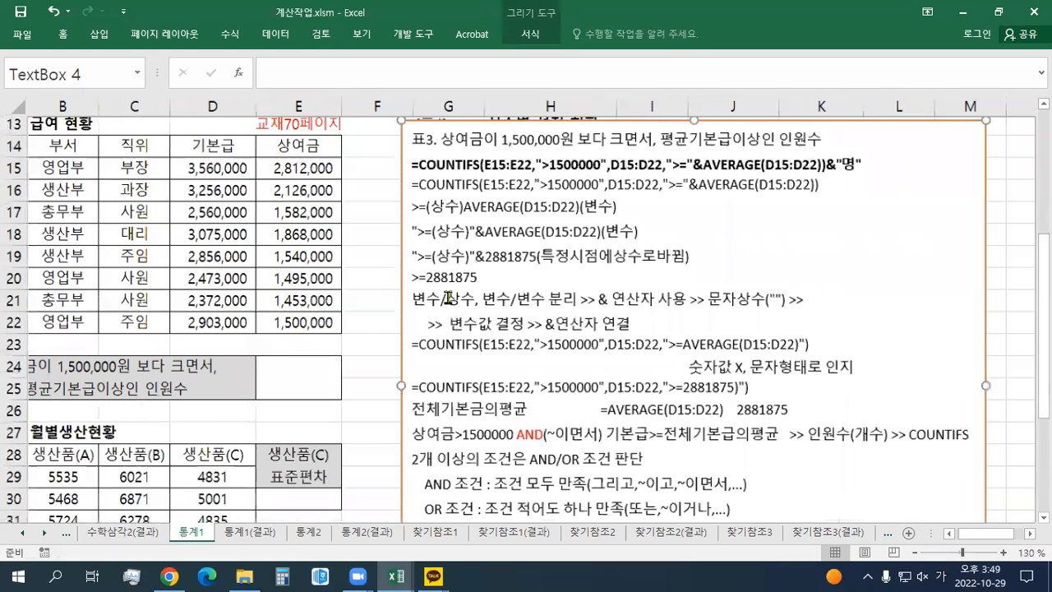
{"action": "left_click_drag", "start_coordinate": [836, 197], "coordinate": [396, 175]}
{"action": "left_click", "coordinate": [497, 139]}
{"action": "left_click", "coordinate": [496, 139]}
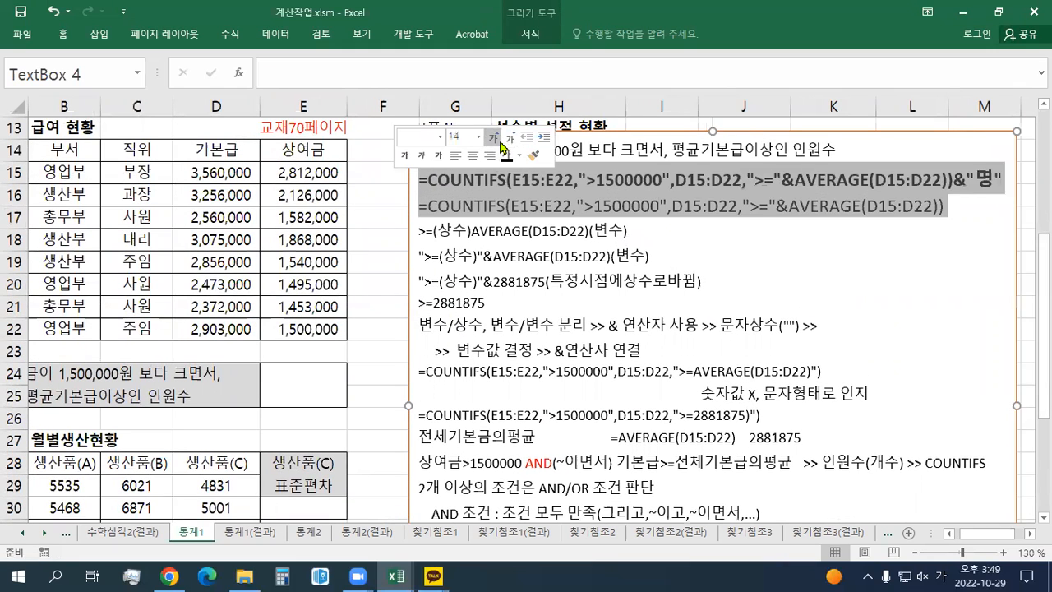
{"action": "left_click", "coordinate": [499, 143]}
{"action": "left_click_drag", "start_coordinate": [621, 132], "coordinate": [566, 134]}
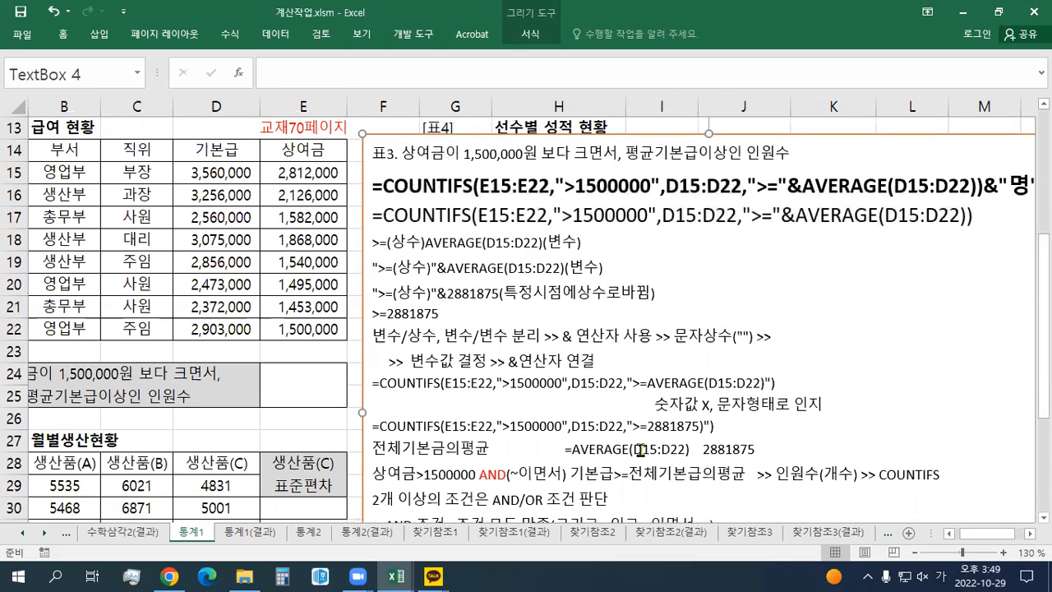
Copy =AVERAGE(D15:D22) from the notes into D23, removing the stray A24 reference before accepting the formula.
{"action": "mouse_move", "coordinate": [564, 449]}
{"action": "left_mouse_down"}
{"action": "mouse_move", "coordinate": [685, 450]}
{"action": "mouse_move", "coordinate": [565, 444]}
{"action": "left_mouse_up"}
{"action": "key", "text": "ctrl+c"}
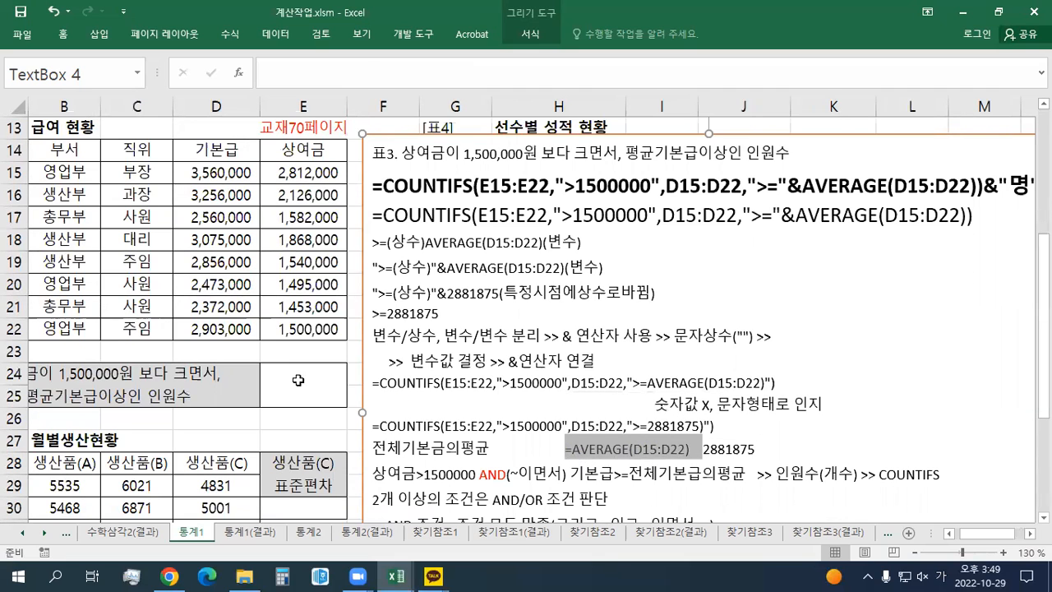
{"action": "left_click", "coordinate": [233, 354]}
{"action": "double_click", "coordinate": [233, 353]}
{"action": "key", "text": "ctrl+v"}
{"action": "left_click", "coordinate": [233, 381]}
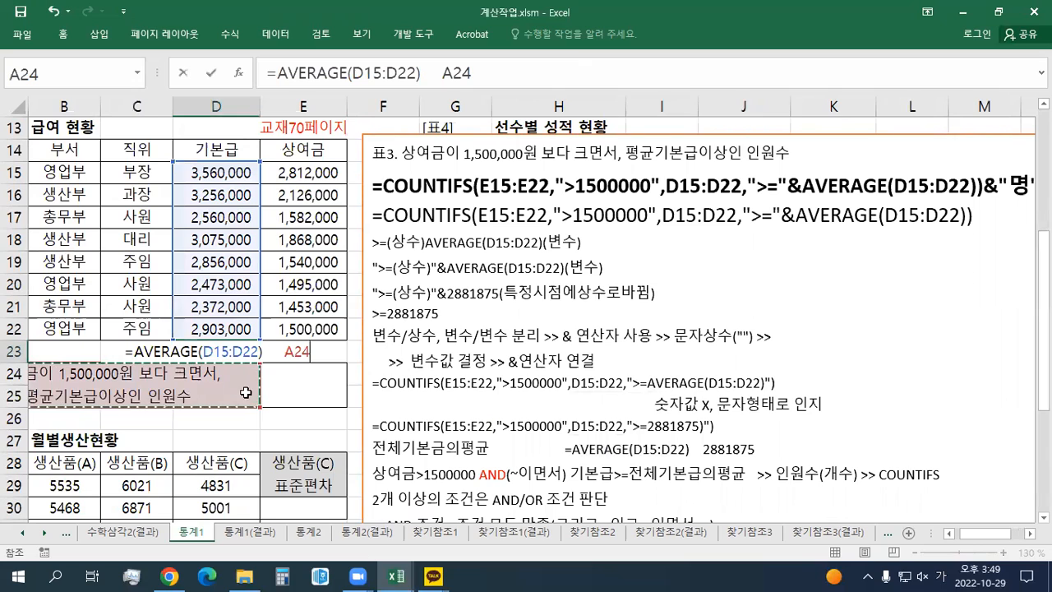
{"action": "key", "text": "BackSpace"}
{"action": "key", "text": "BackSpace"}
{"action": "key", "text": "BackSpace"}
{"action": "key", "text": "BackSpace"}
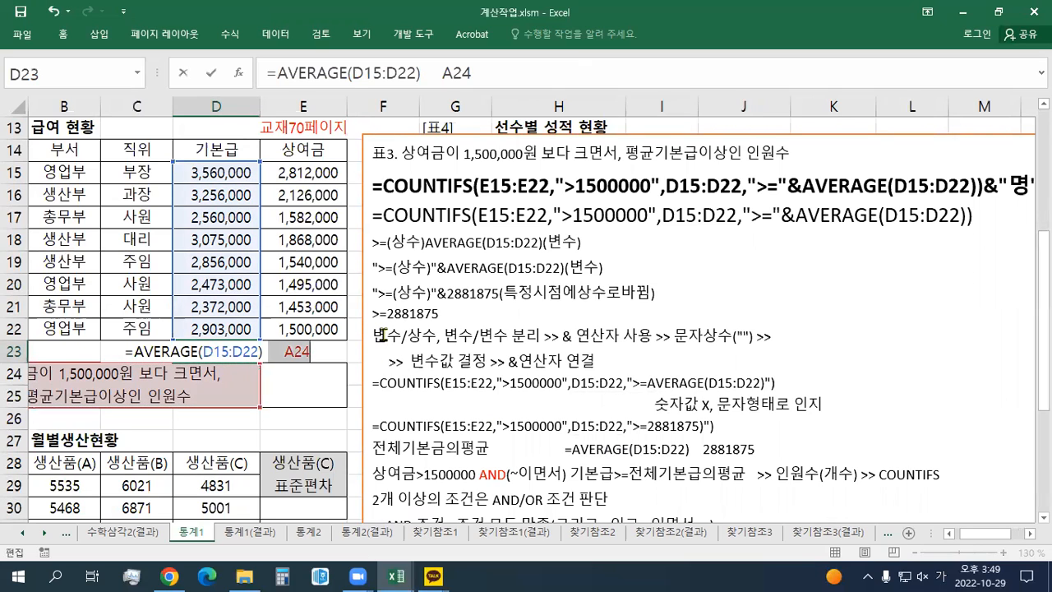
{"action": "key", "text": "Return"}
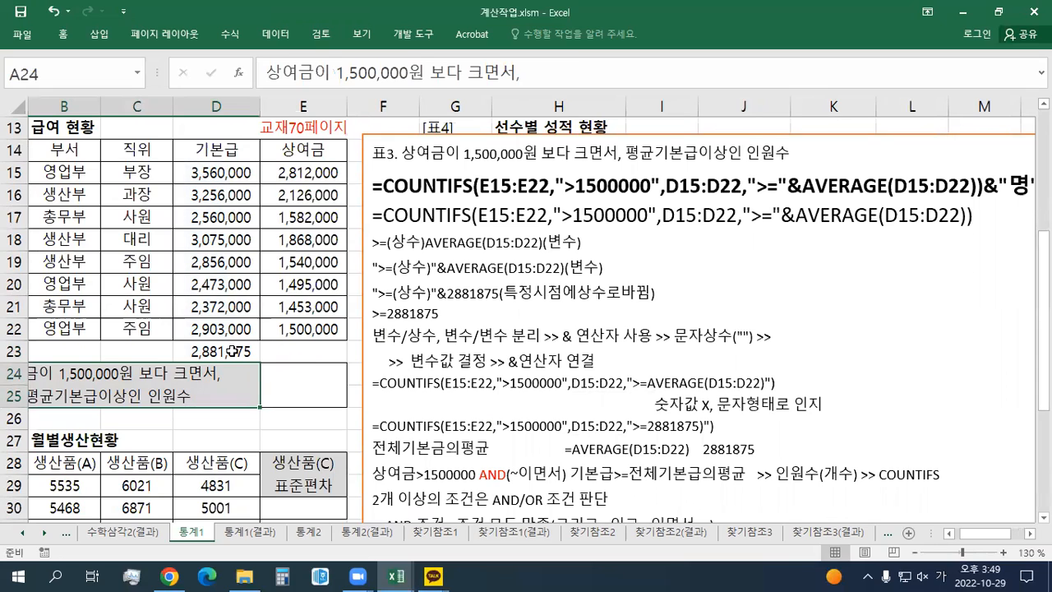
Enter =AVERAGE(D15:D22) in E23 and turn it into plain text with a leading apostrophe.
{"action": "double_click", "coordinate": [295, 350]}
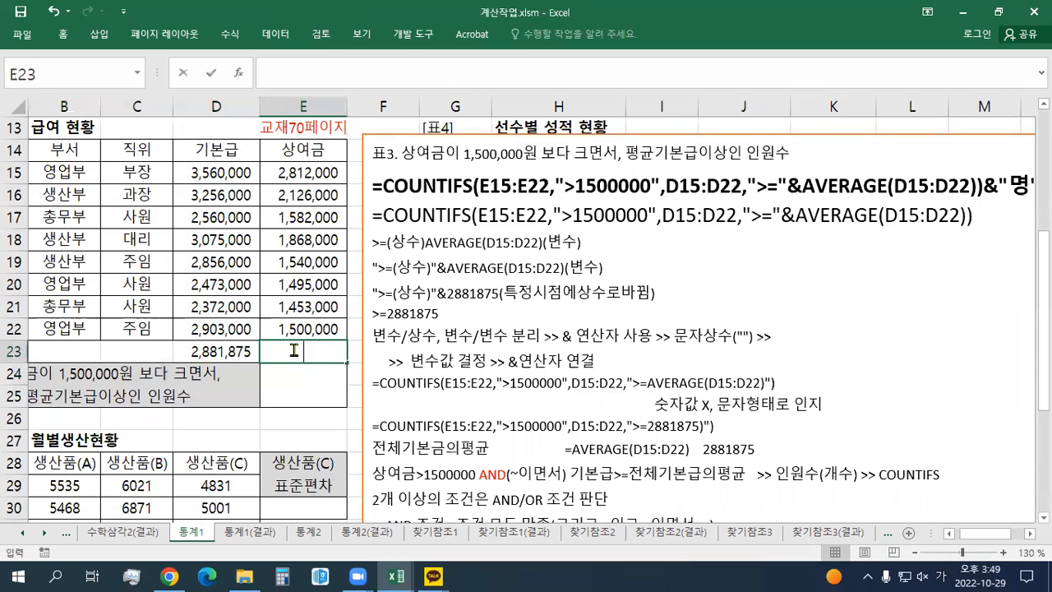
{"action": "key", "text": "ctrl+v"}
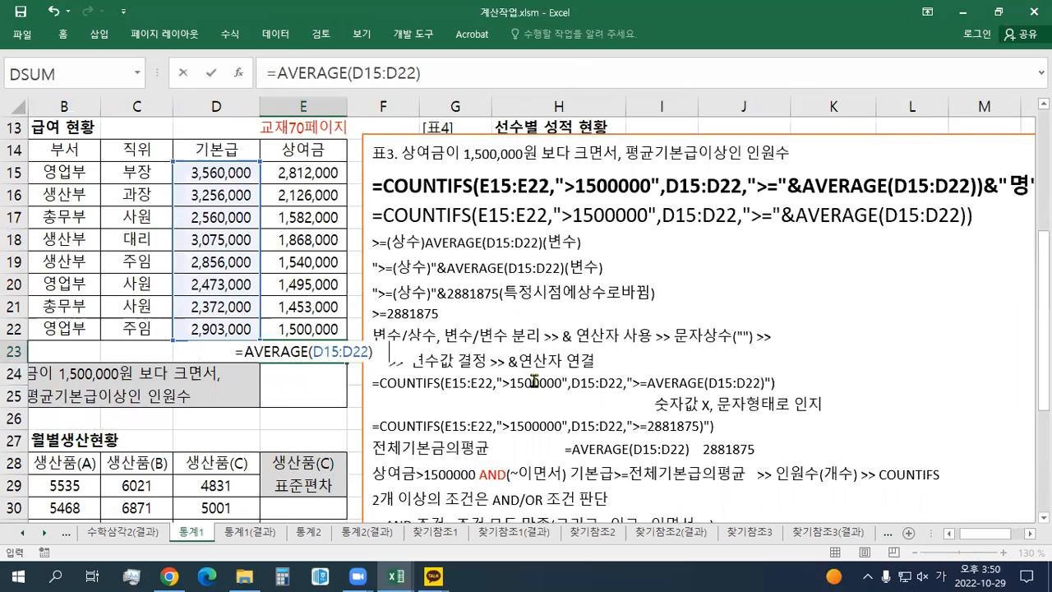
{"action": "key", "text": "Return"}
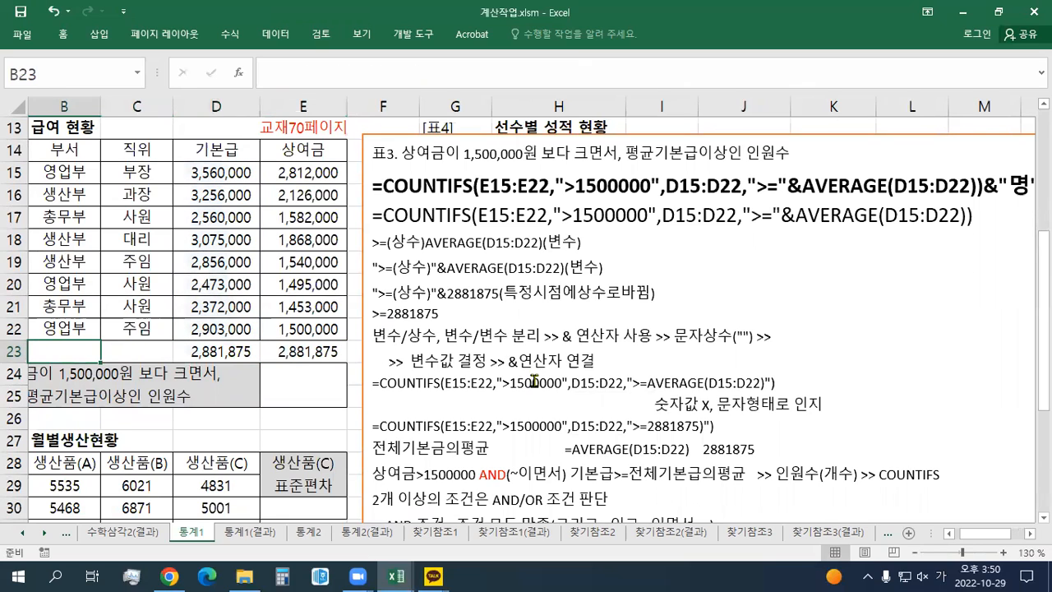
{"action": "double_click", "coordinate": [263, 352]}
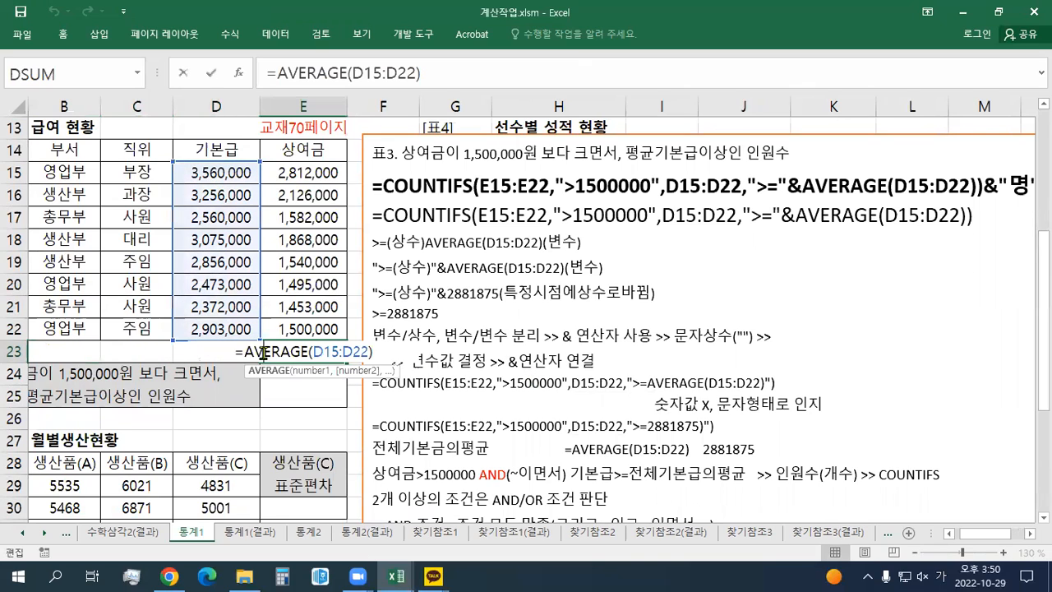
{"action": "key", "text": "Home"}
{"action": "type", "text": "'"}
{"action": "key", "text": "Return"}
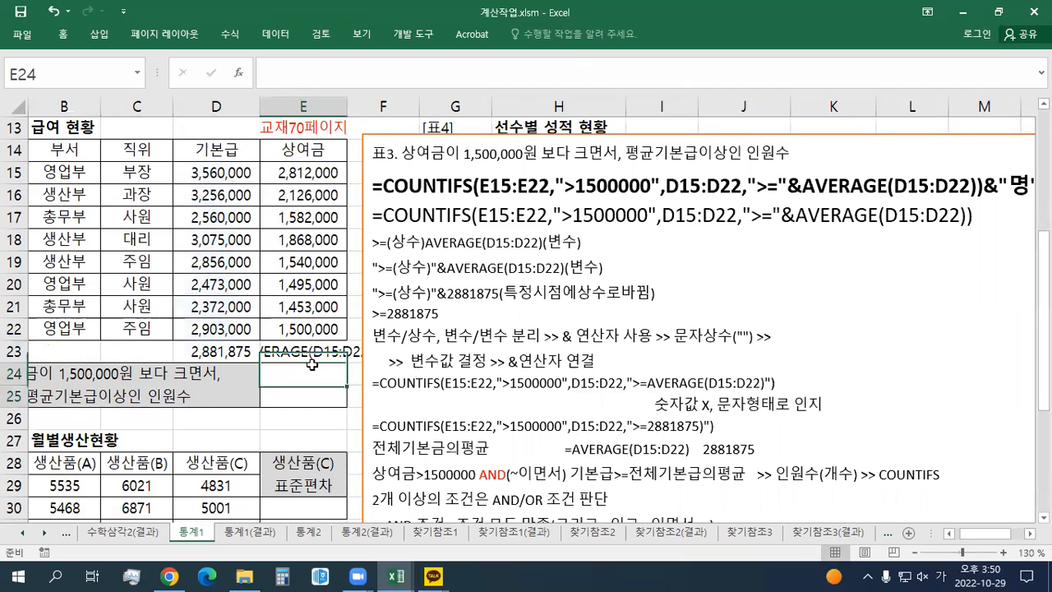
Left-align the formula text in E23.
{"action": "key", "text": "Up"}
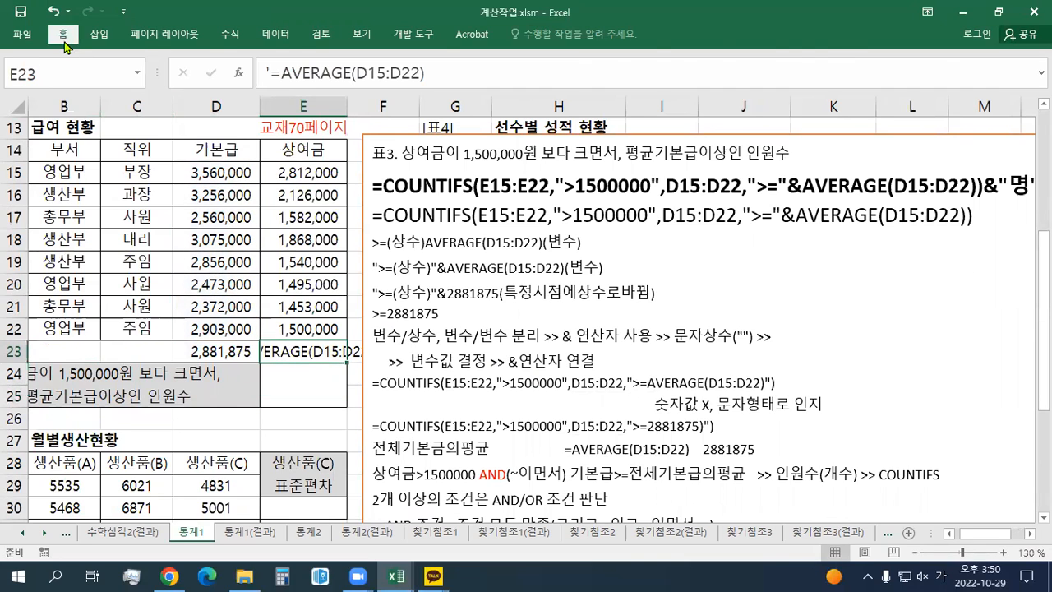
{"action": "left_click", "coordinate": [63, 33]}
{"action": "left_click", "coordinate": [314, 85]}
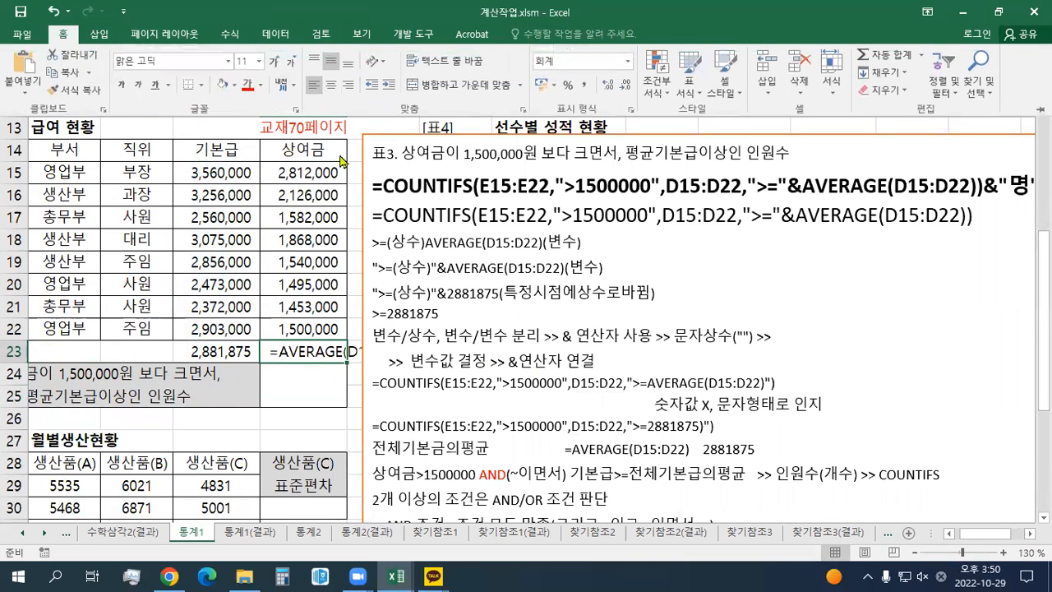
{"action": "left_click", "coordinate": [363, 230]}
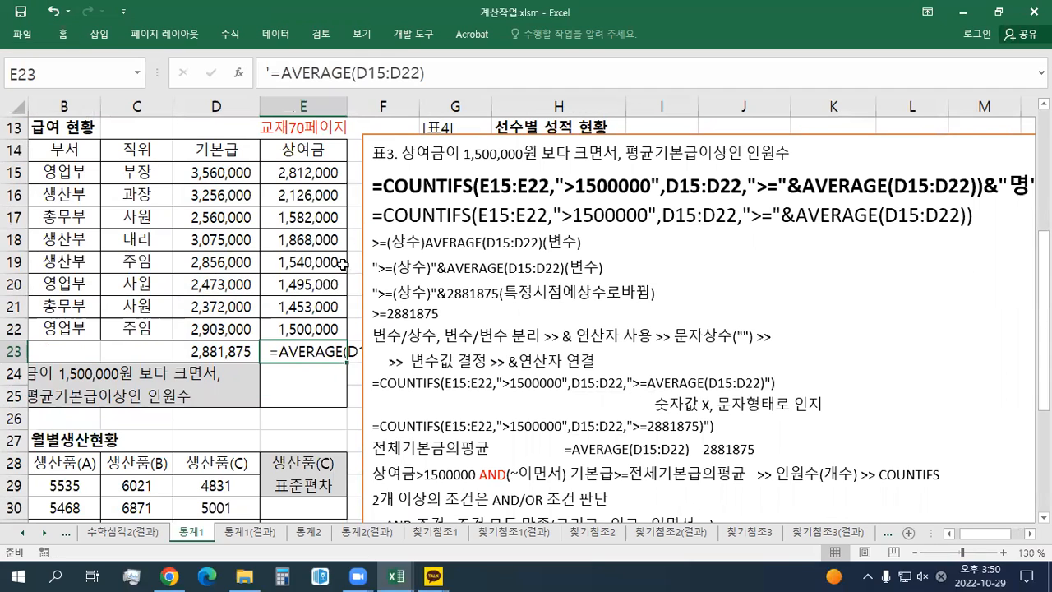
Move the formula text from E23 to B23 in bold and widen columns B and C to fit it.
{"action": "left_click_drag", "start_coordinate": [348, 355], "coordinate": [97, 354]}
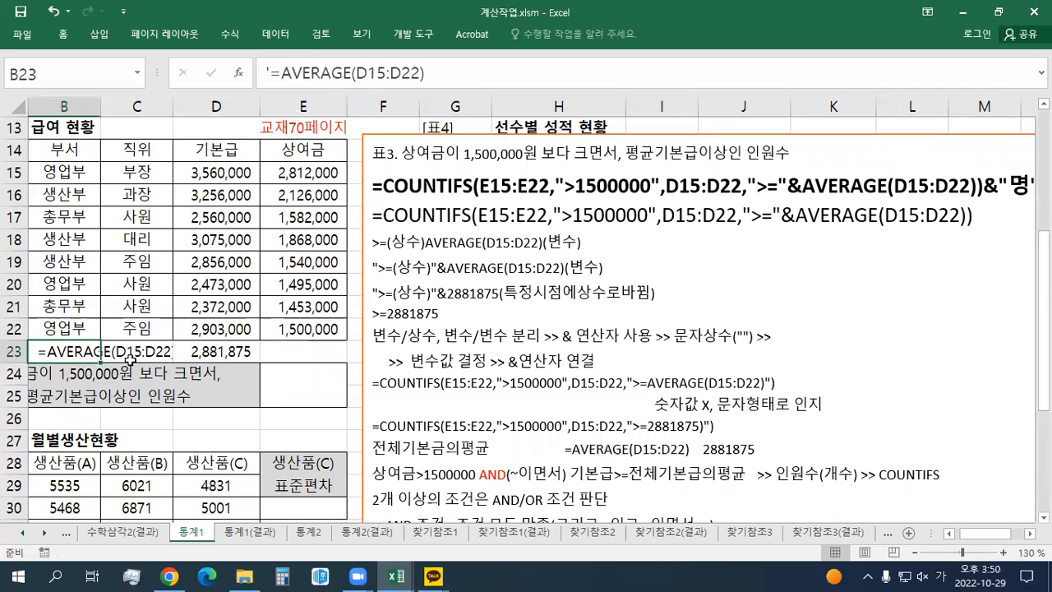
{"action": "key", "text": "ctrl+b"}
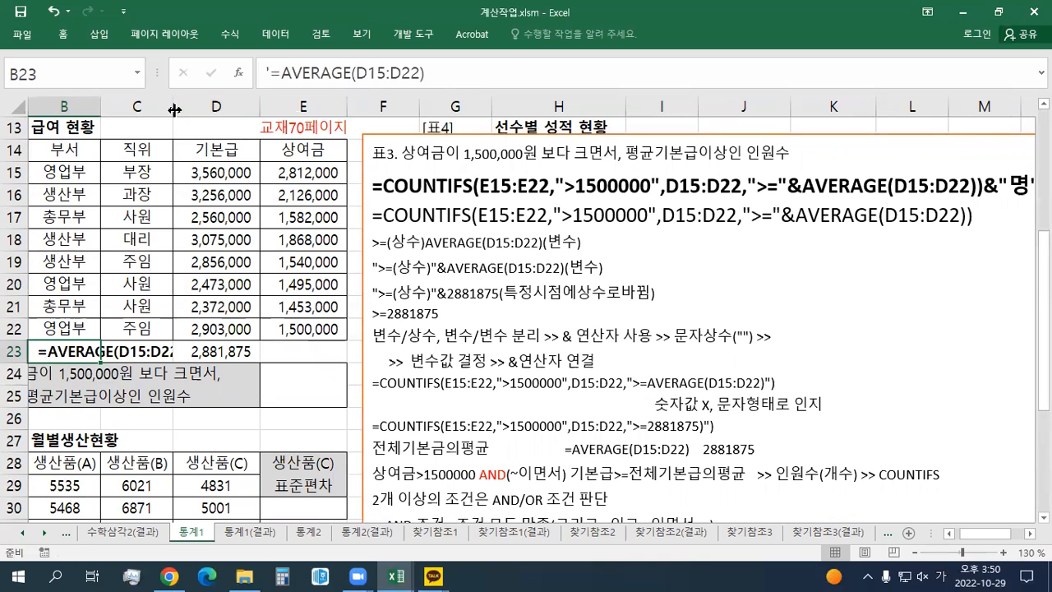
{"action": "left_click_drag", "start_coordinate": [64, 107], "coordinate": [106, 108]}
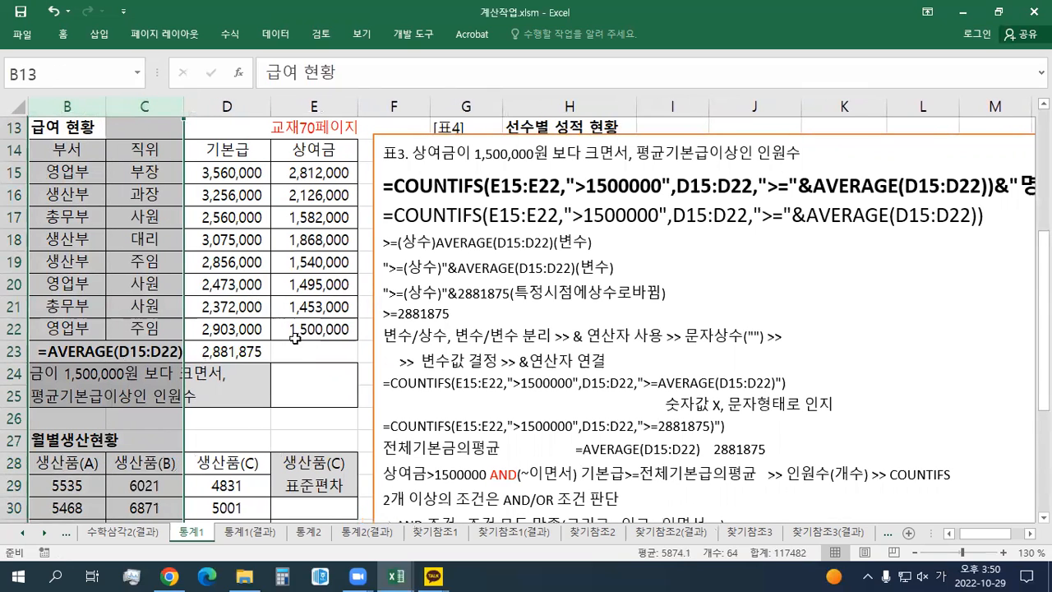
{"action": "left_click", "coordinate": [349, 355]}
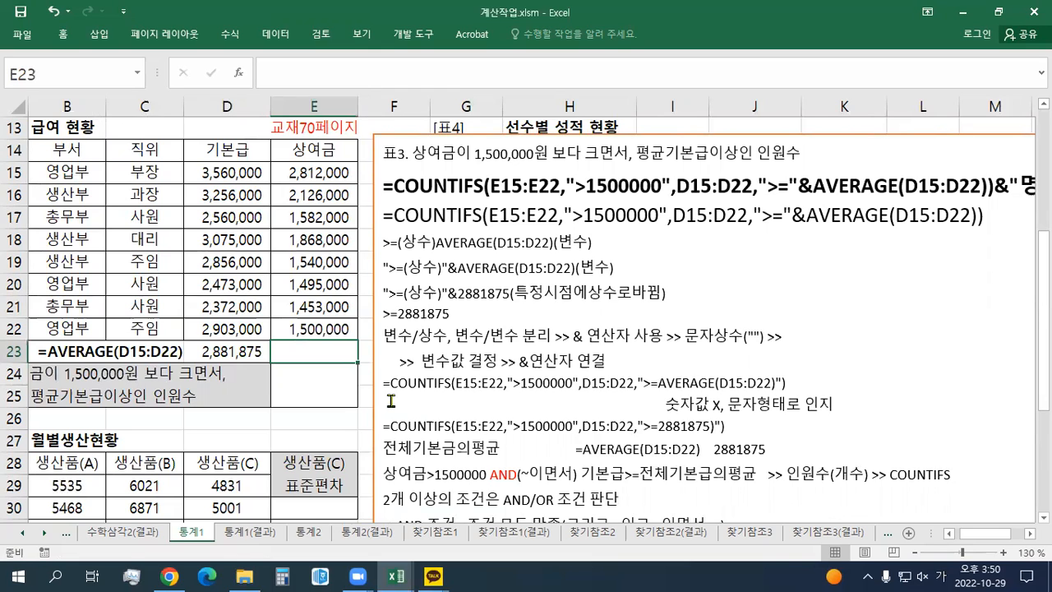
Start a COUNTIFS formula in E24, the result cell under 표3, correcting the mistyped function name.
{"action": "left_click_drag", "start_coordinate": [974, 535], "coordinate": [958, 535]}
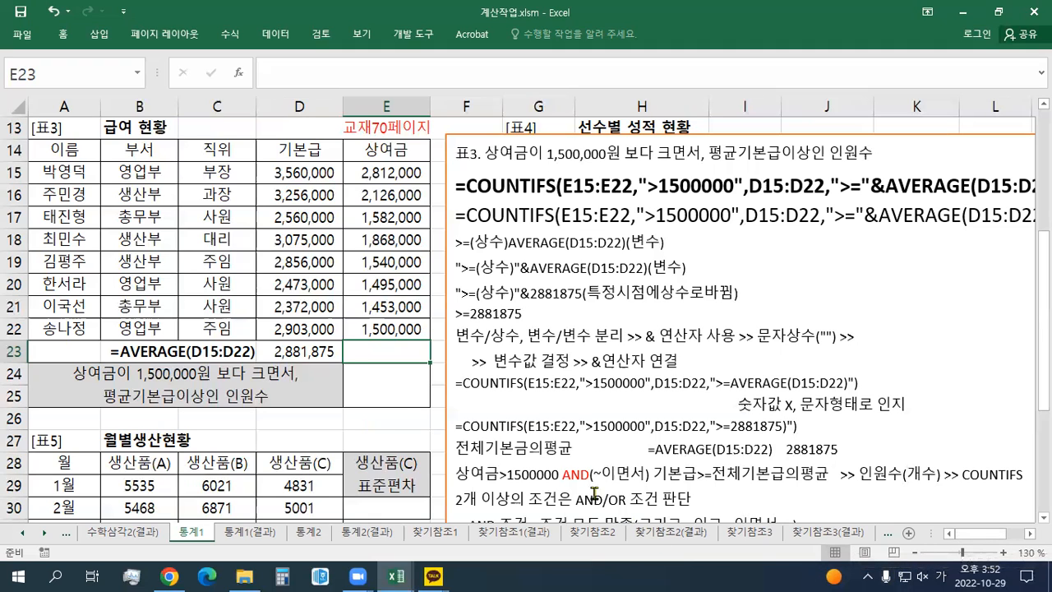
{"action": "left_click", "coordinate": [396, 398]}
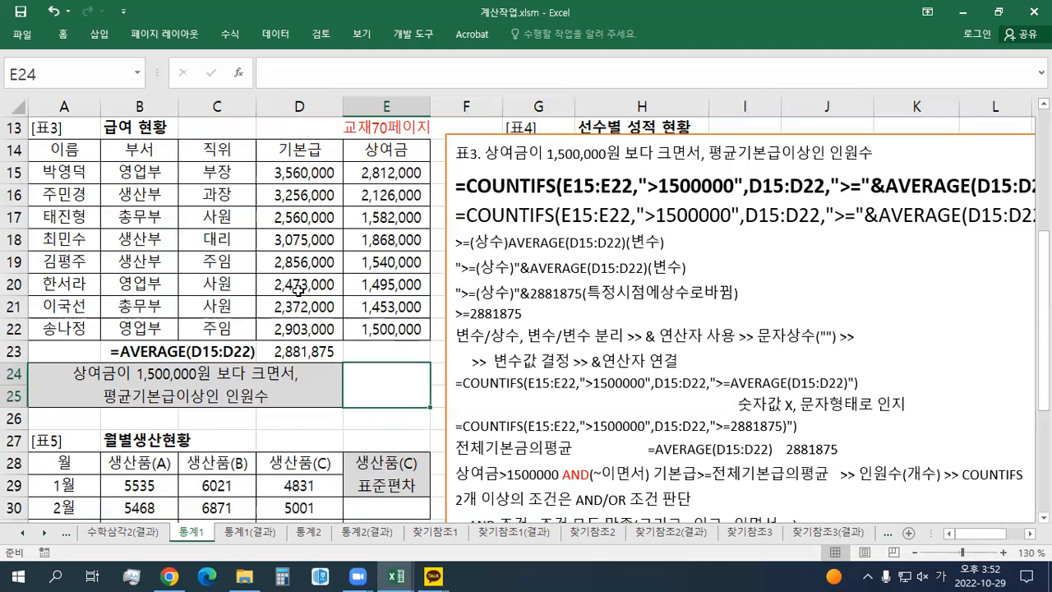
{"action": "type", "text": "="}
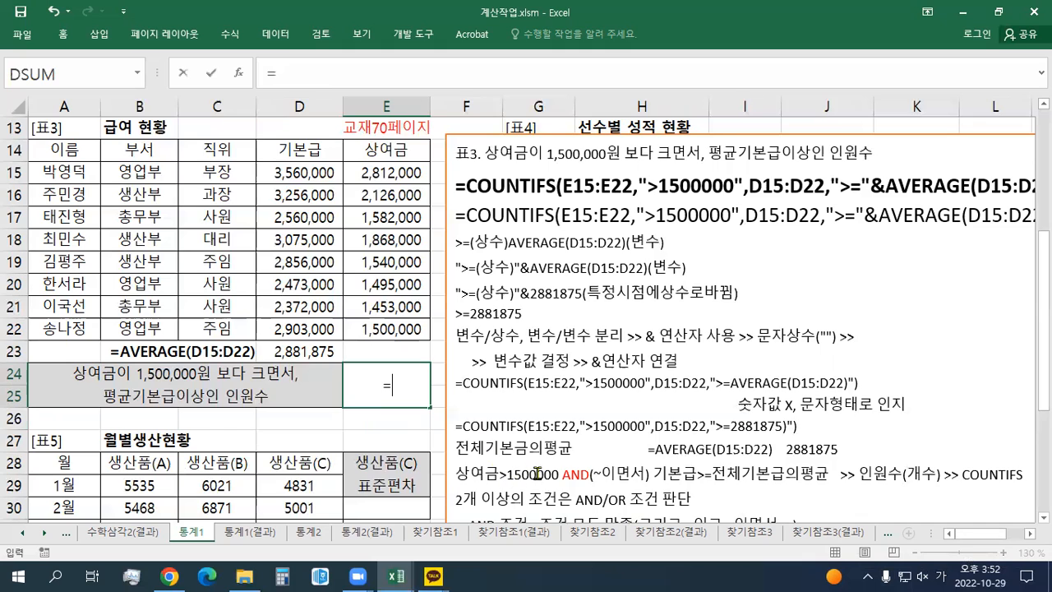
{"action": "scroll", "coordinate": [538, 473], "scroll_direction": "down", "scroll_amount": 1}
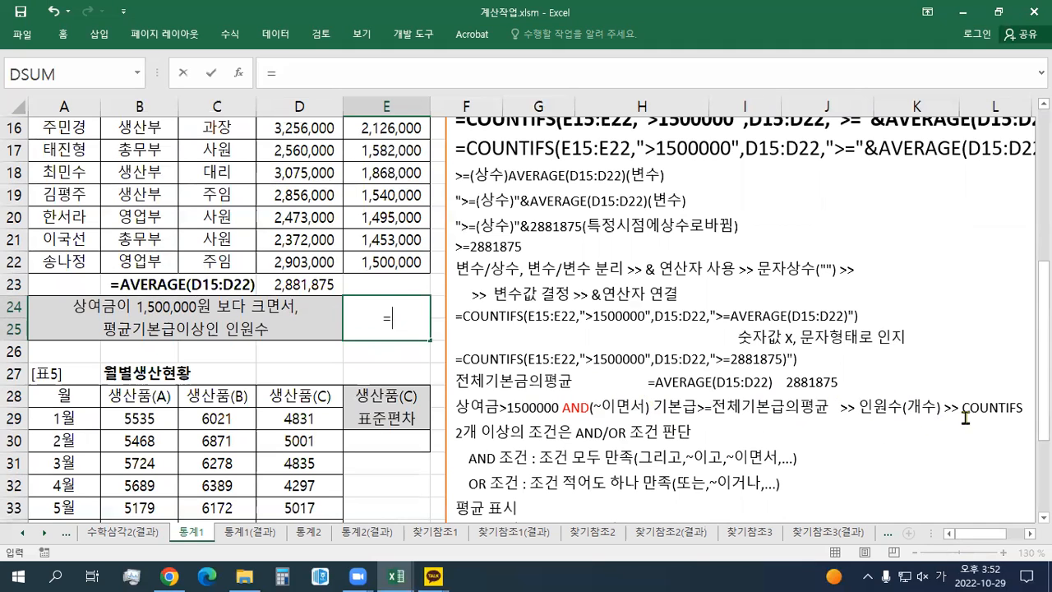
{"action": "scroll", "coordinate": [612, 317], "scroll_direction": "up", "scroll_amount": 1}
{"action": "scroll", "coordinate": [611, 317], "scroll_direction": "up", "scroll_amount": 1}
{"action": "type", "text": "ㅊ"}
{"action": "key", "text": "BackSpace"}
{"action": "key", "text": "Hangul"}
{"action": "type", "text": "CPOU"}
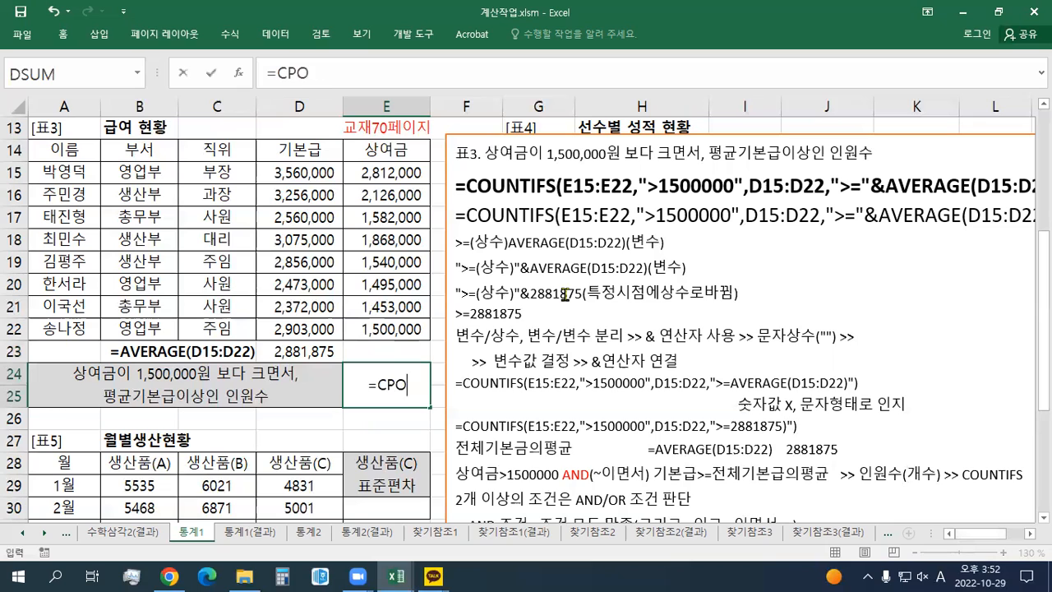
{"action": "key", "text": "BackSpace"}
{"action": "key", "text": "BackSpace"}
{"action": "key", "text": "BackSpace"}
{"action": "type", "text": "OUN"}
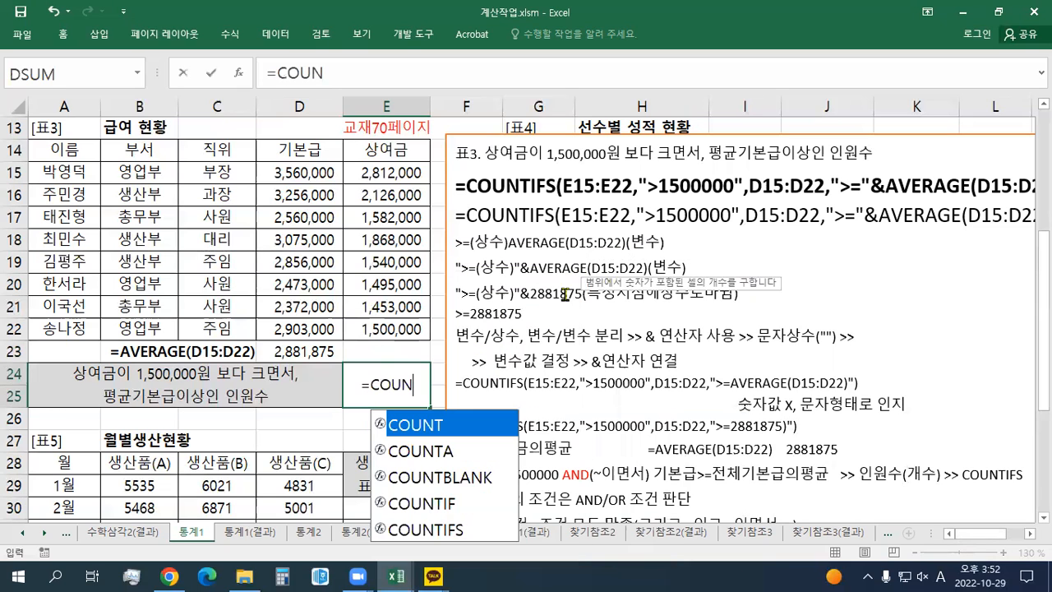
{"action": "type", "text": "TIFS("}
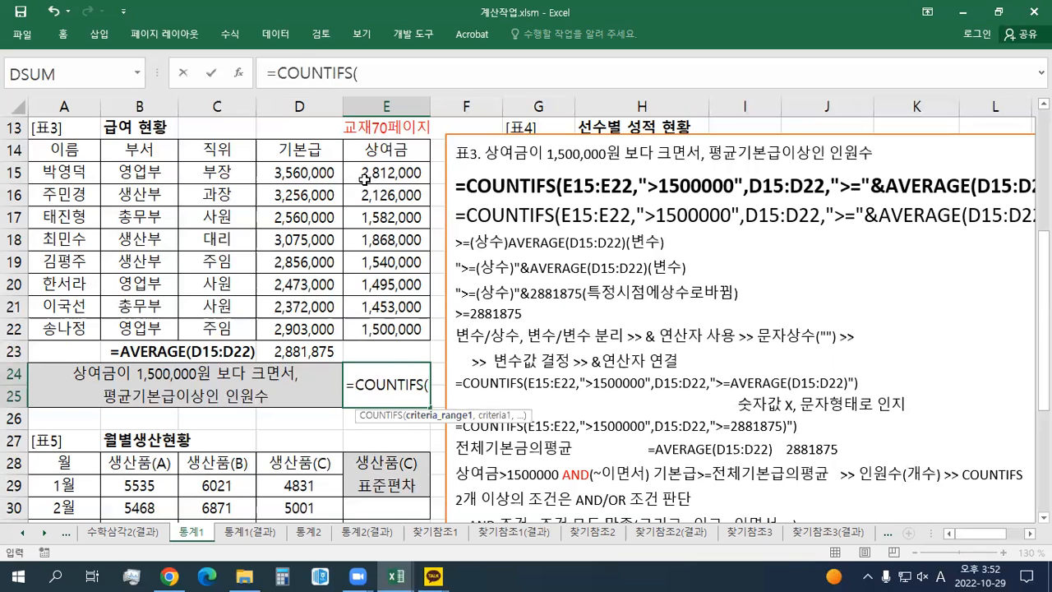
Add the bonus range E15:E22 with the criterion ">1500000" as the first COUNTIFS condition.
{"action": "left_click_drag", "start_coordinate": [380, 180], "coordinate": [406, 329]}
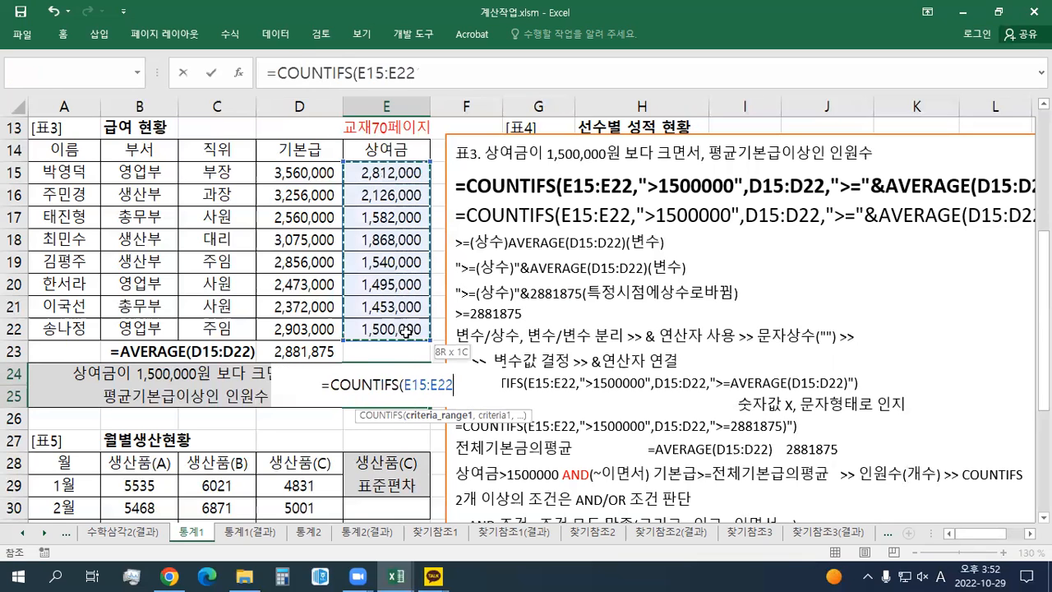
{"action": "type", "text": ",\">"}
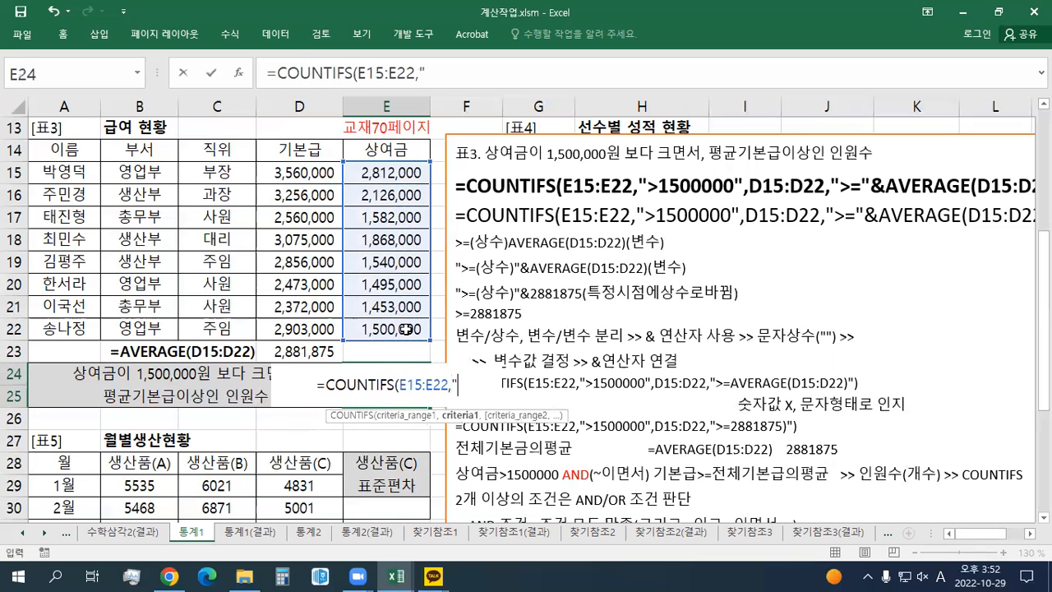
{"action": "type", "text": "1500000"}
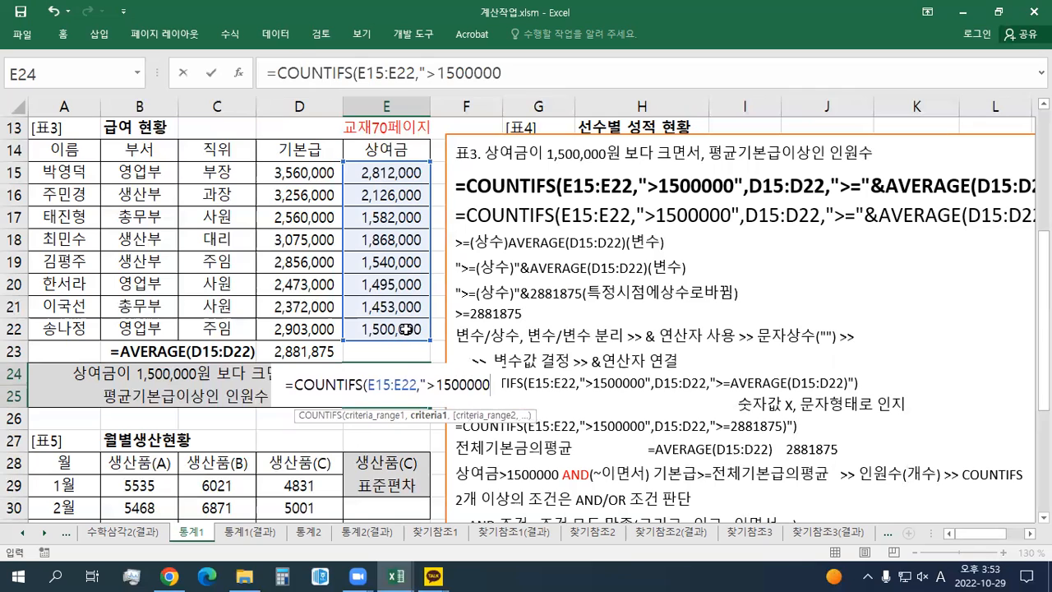
{"action": "type", "text": "\","}
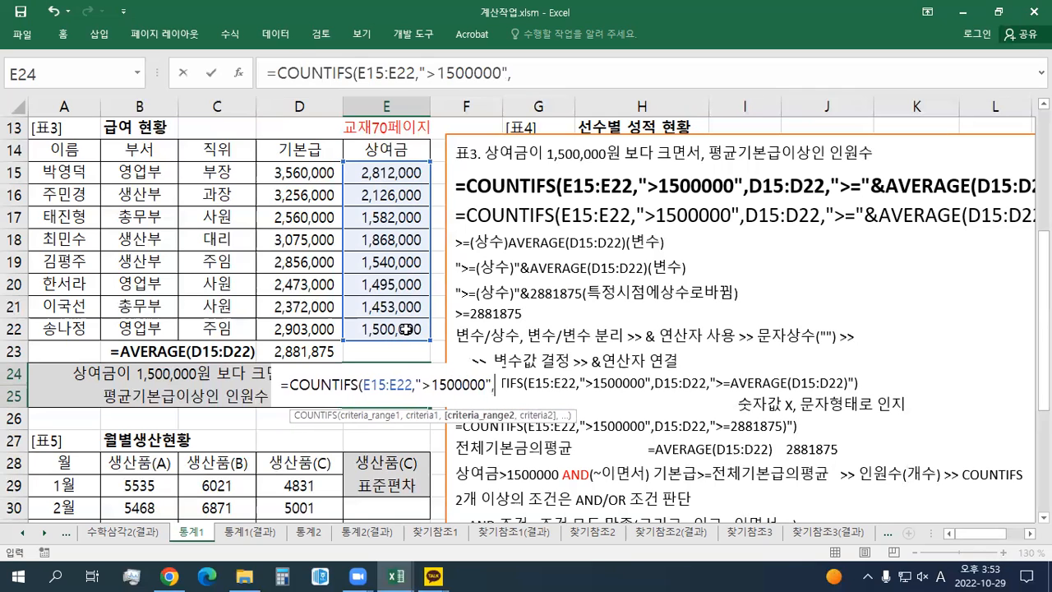
Add D15:D22 with the criterion ">=AVERAGE(D15:D22)" entirely in quotes as the second condition and accept the formula.
{"action": "left_click_drag", "start_coordinate": [319, 179], "coordinate": [309, 316]}
{"action": "type", "text": ","}
{"action": "type", "text": "\">="}
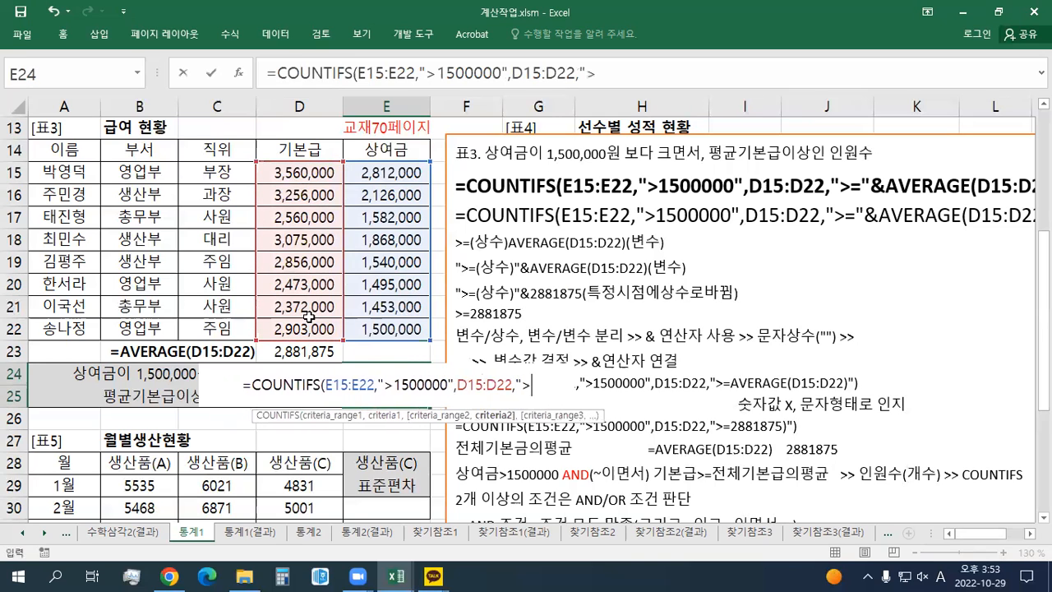
{"action": "type", "text": "AVERAGE("}
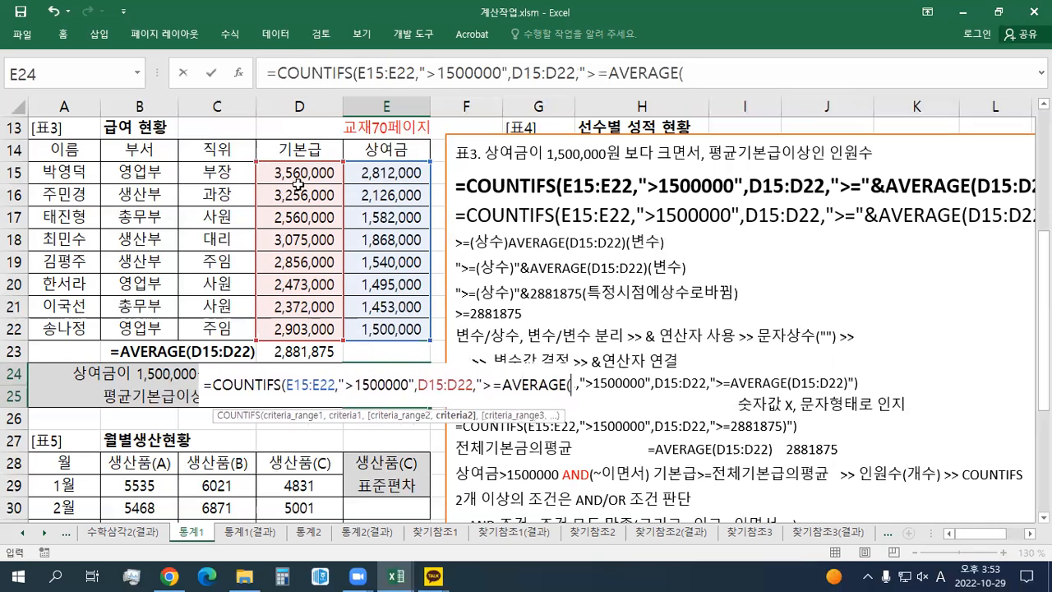
{"action": "left_click_drag", "start_coordinate": [300, 176], "coordinate": [319, 326]}
{"action": "type", "text": ")"}
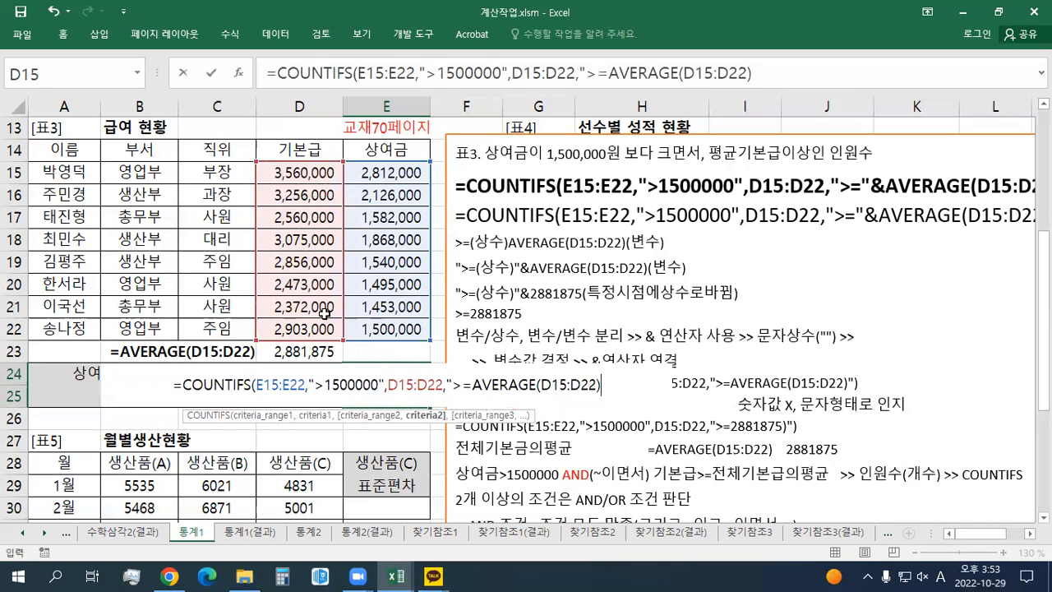
{"action": "type", "text": "\")"}
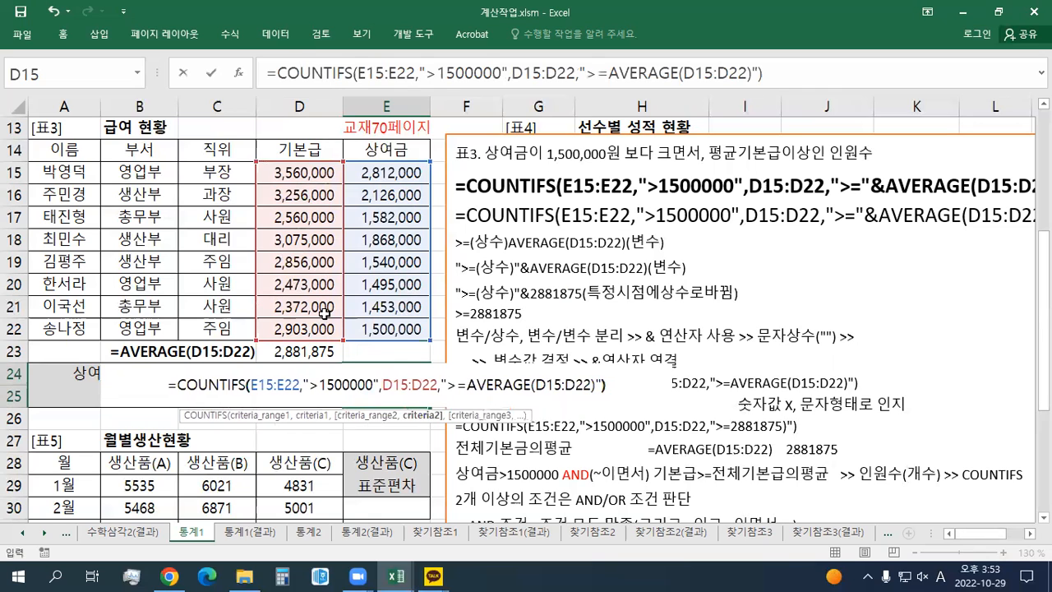
{"action": "key", "text": "Return"}
{"action": "key", "text": "Up"}
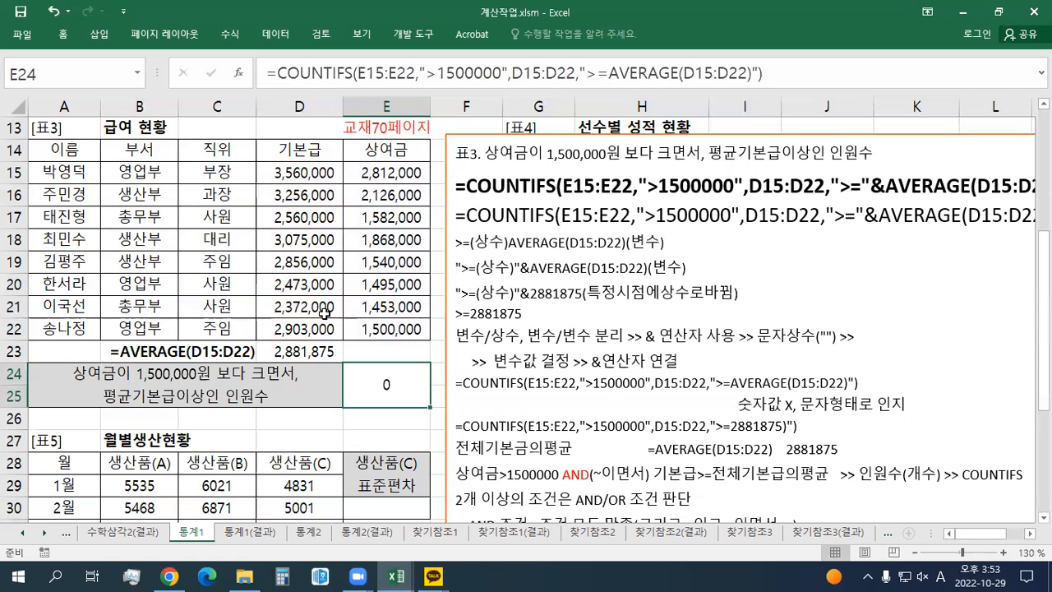
Highlight the bonuses above 1,500,000 in E15:E19 with a yellow fill.
{"action": "left_click", "coordinate": [395, 176]}
{"action": "left_click", "coordinate": [393, 194], "text": "ctrl"}
{"action": "left_click", "coordinate": [399, 221], "text": "ctrl"}
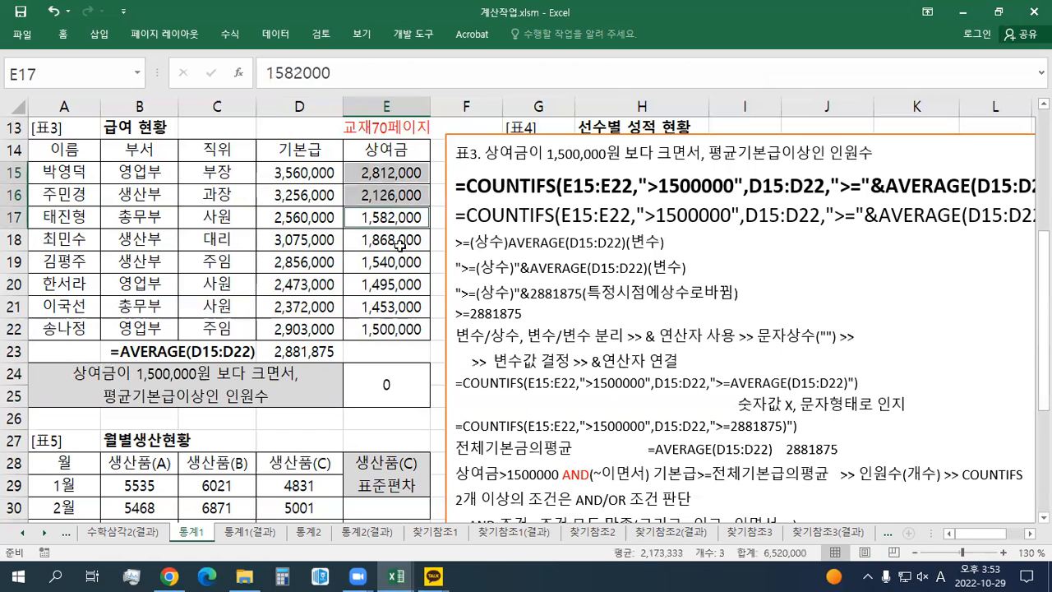
{"action": "left_click", "coordinate": [398, 240], "text": "ctrl"}
{"action": "left_click", "coordinate": [395, 262], "text": "ctrl"}
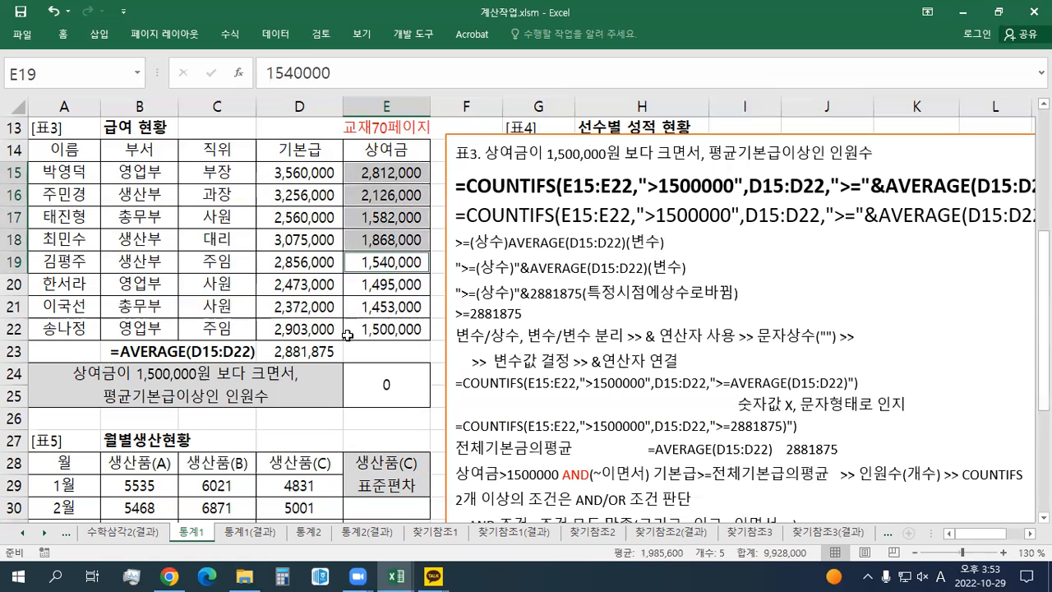
{"action": "right_click", "coordinate": [398, 220]}
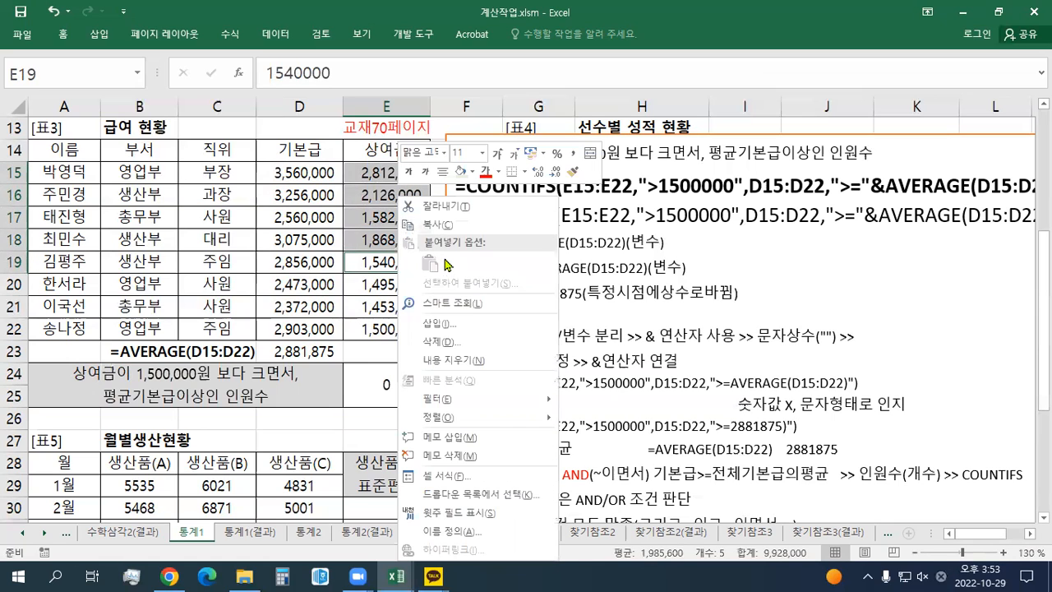
{"action": "left_click", "coordinate": [473, 172]}
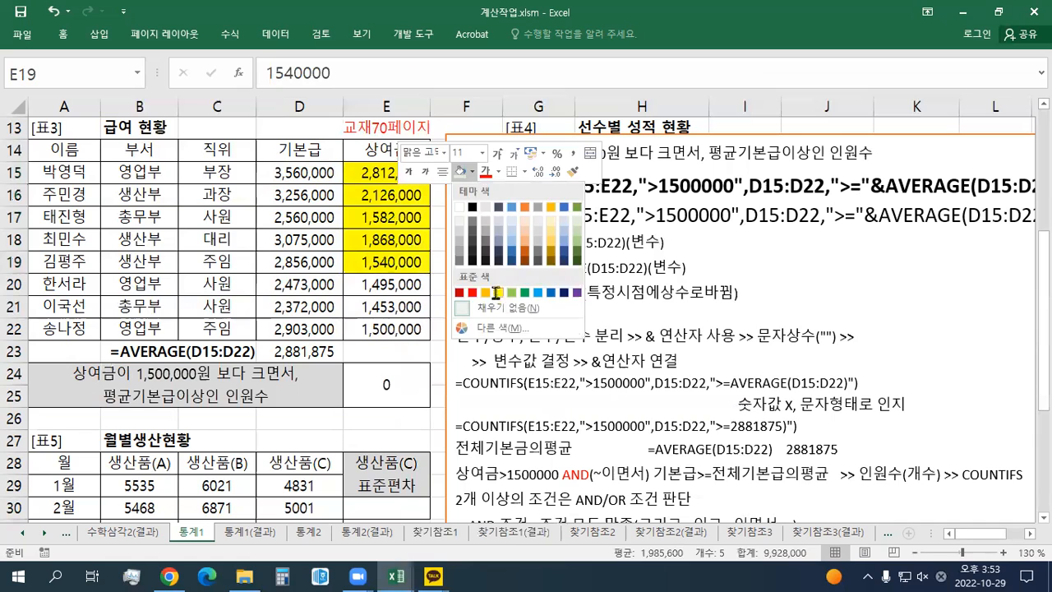
{"action": "left_click", "coordinate": [496, 295]}
{"action": "left_click", "coordinate": [400, 285]}
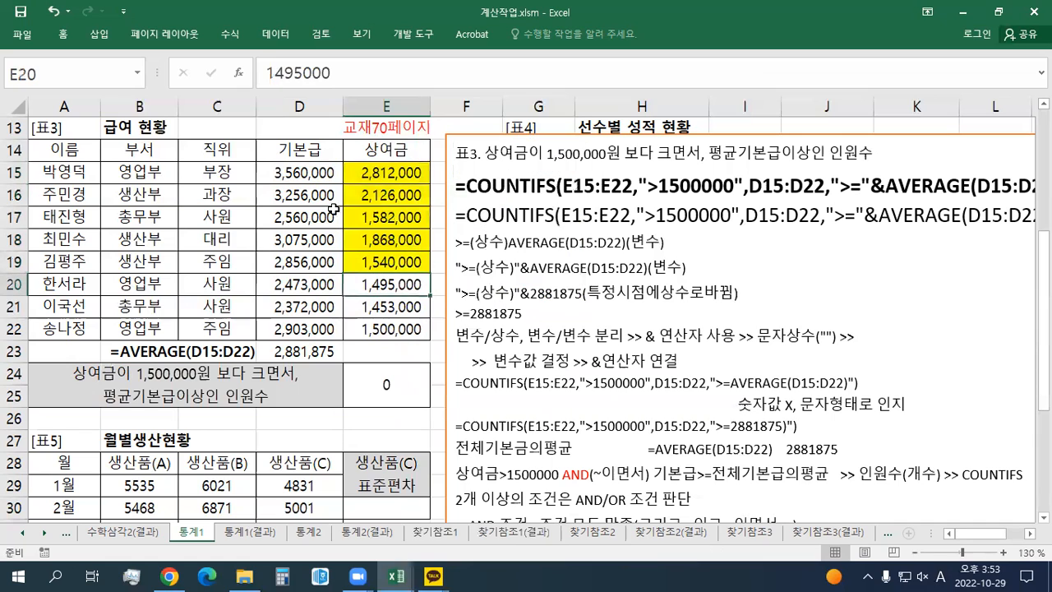
{"action": "left_click", "coordinate": [290, 350]}
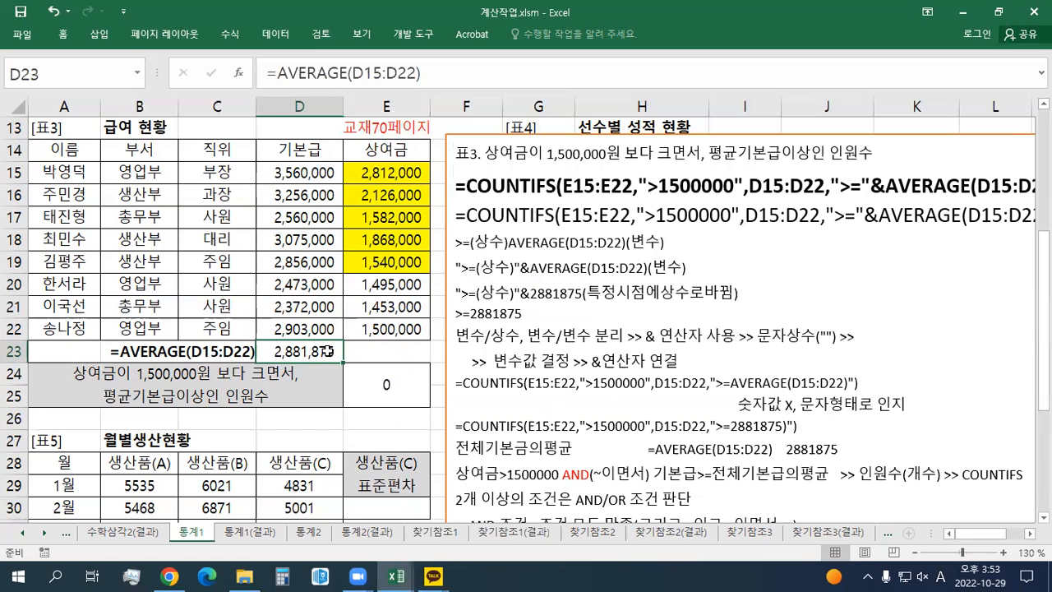
{"action": "left_click", "coordinate": [317, 176]}
{"action": "left_click", "coordinate": [312, 196], "text": "ctrl"}
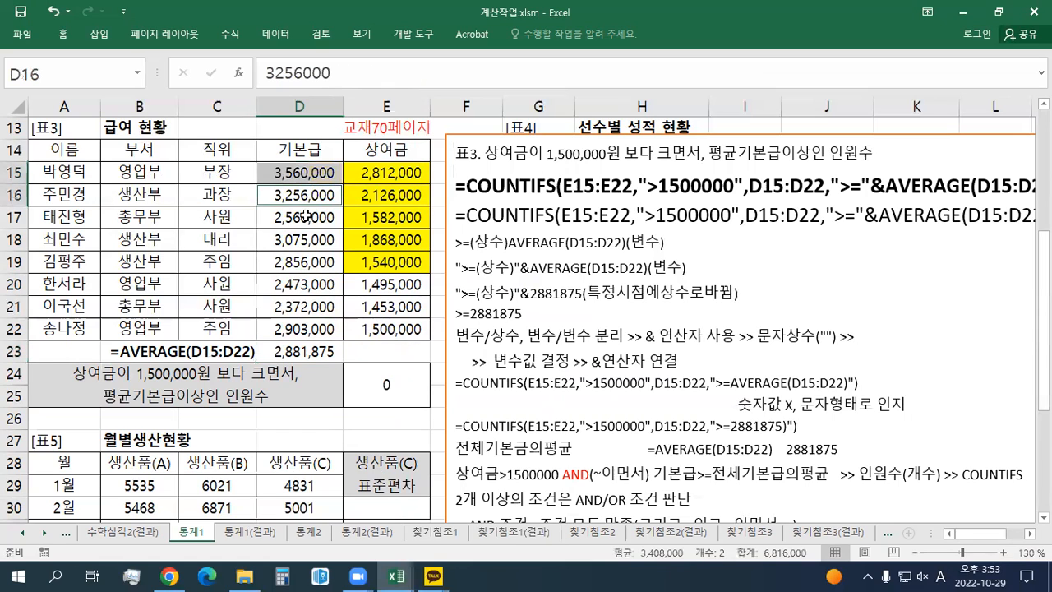
{"action": "left_click", "coordinate": [306, 216]}
{"action": "left_click", "coordinate": [307, 178]}
{"action": "left_click", "coordinate": [311, 196], "text": "ctrl"}
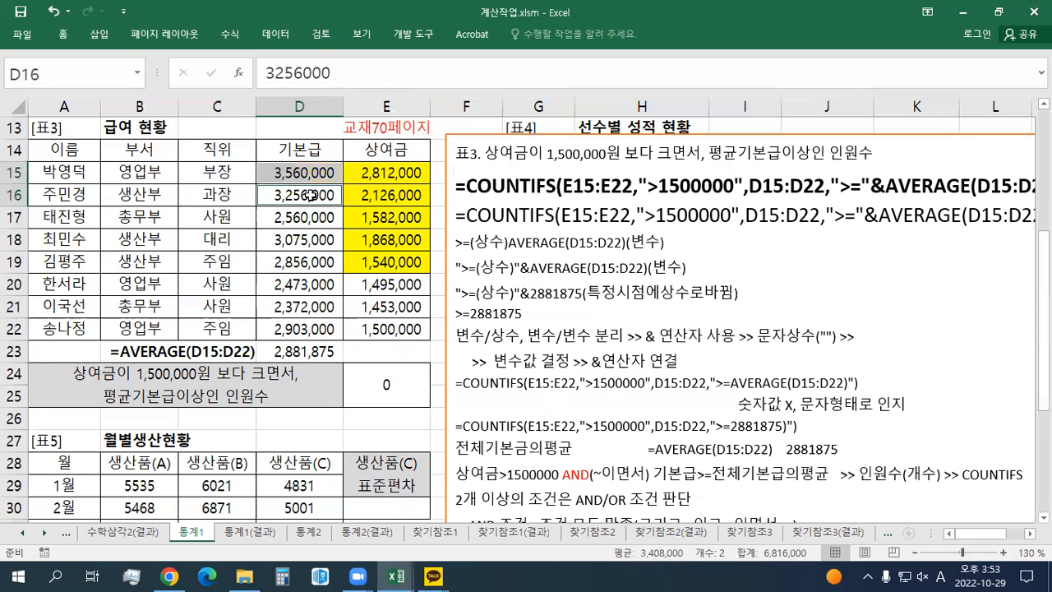
{"action": "left_click", "coordinate": [306, 244], "text": "ctrl"}
{"action": "left_click", "coordinate": [305, 261], "text": "ctrl"}
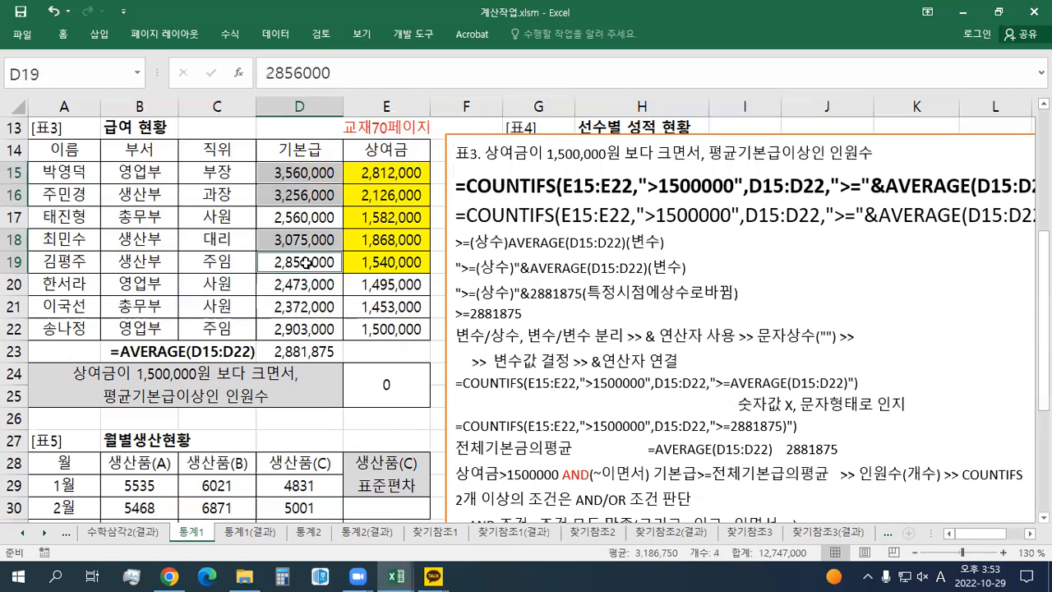
Fill the base salaries at or above the average, in D15, D16, D18 and D22, with yellow.
{"action": "left_click", "coordinate": [311, 176]}
{"action": "left_click", "coordinate": [312, 196], "text": "ctrl"}
{"action": "right_click", "coordinate": [313, 195]}
{"action": "left_click", "coordinate": [375, 168]}
{"action": "left_click", "coordinate": [298, 239]}
{"action": "right_click", "coordinate": [296, 239]}
{"action": "left_click", "coordinate": [357, 191]}
{"action": "left_click", "coordinate": [295, 263]}
{"action": "left_click", "coordinate": [295, 285]}
{"action": "left_click", "coordinate": [296, 307]}
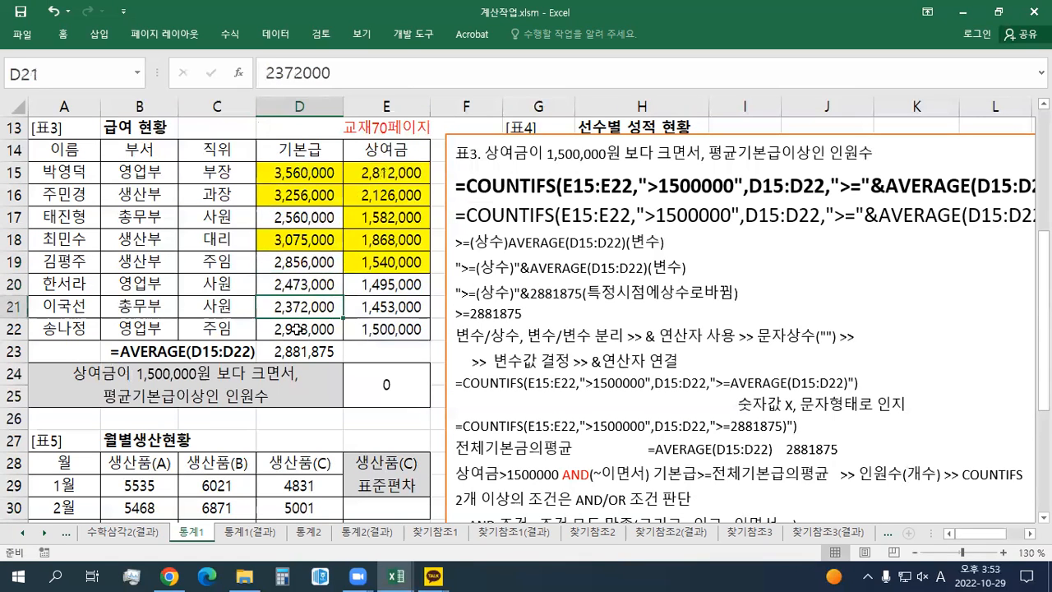
{"action": "right_click", "coordinate": [297, 329]}
{"action": "left_click", "coordinate": [359, 190]}
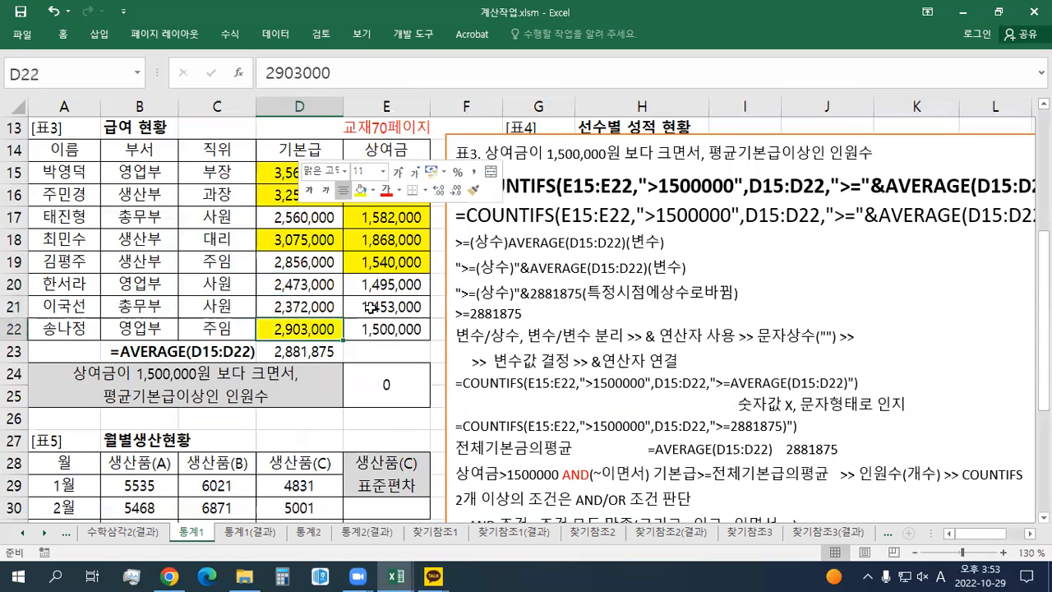
{"action": "left_click", "coordinate": [371, 306]}
Put a thick outside border around D15:E15, where both conditions are met.
{"action": "left_click_drag", "start_coordinate": [323, 175], "coordinate": [361, 173]}
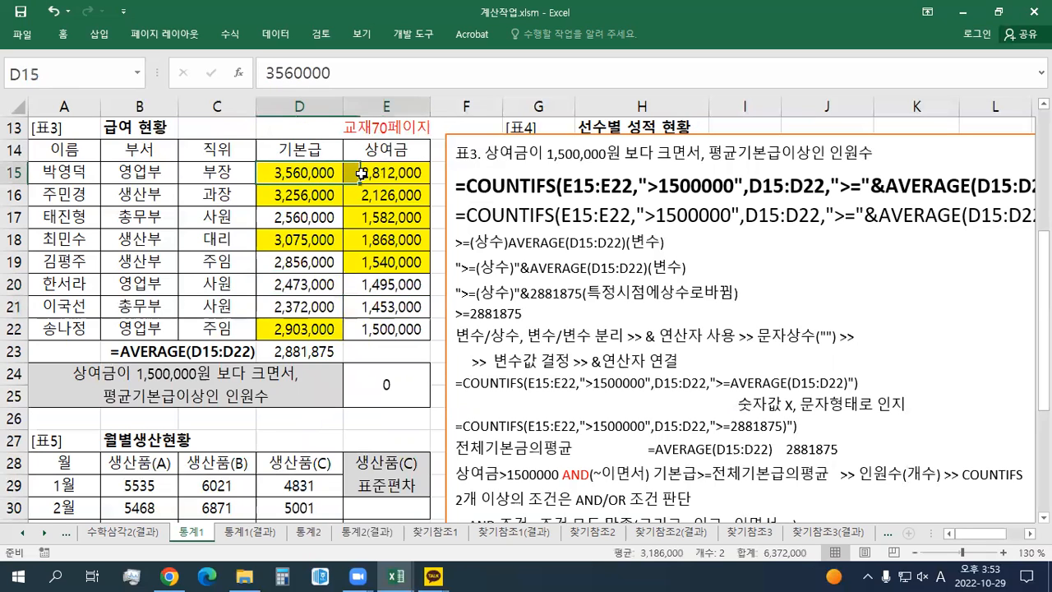
{"action": "right_click", "coordinate": [366, 174]}
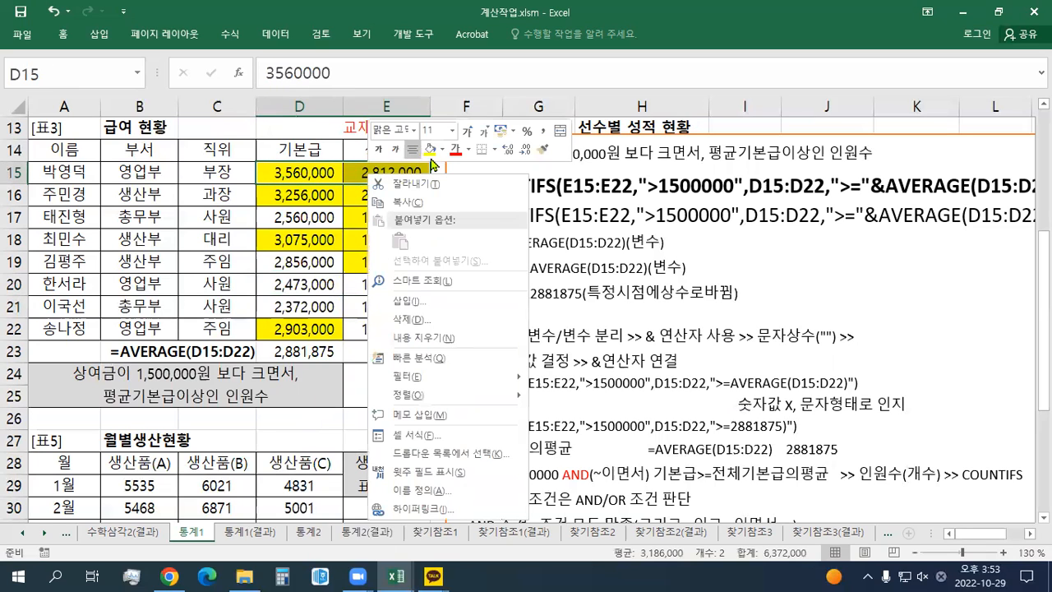
{"action": "left_click", "coordinate": [493, 153]}
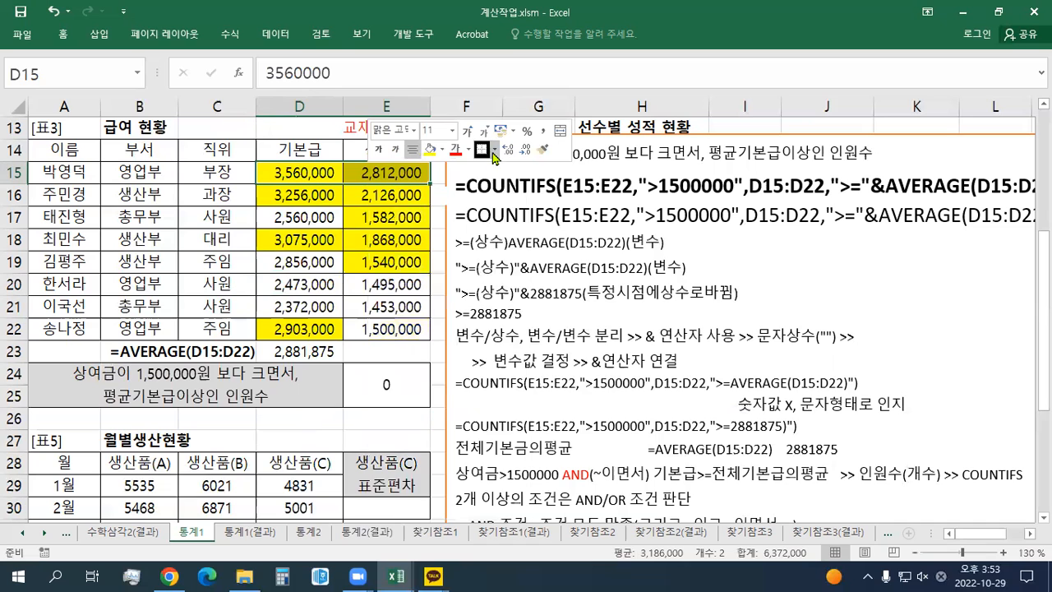
{"action": "left_click", "coordinate": [505, 305]}
{"action": "left_click", "coordinate": [393, 303]}
Put a thick outside border around the matching pair D18:E18.
{"action": "left_click_drag", "start_coordinate": [294, 241], "coordinate": [383, 240]}
{"action": "right_click", "coordinate": [383, 240]}
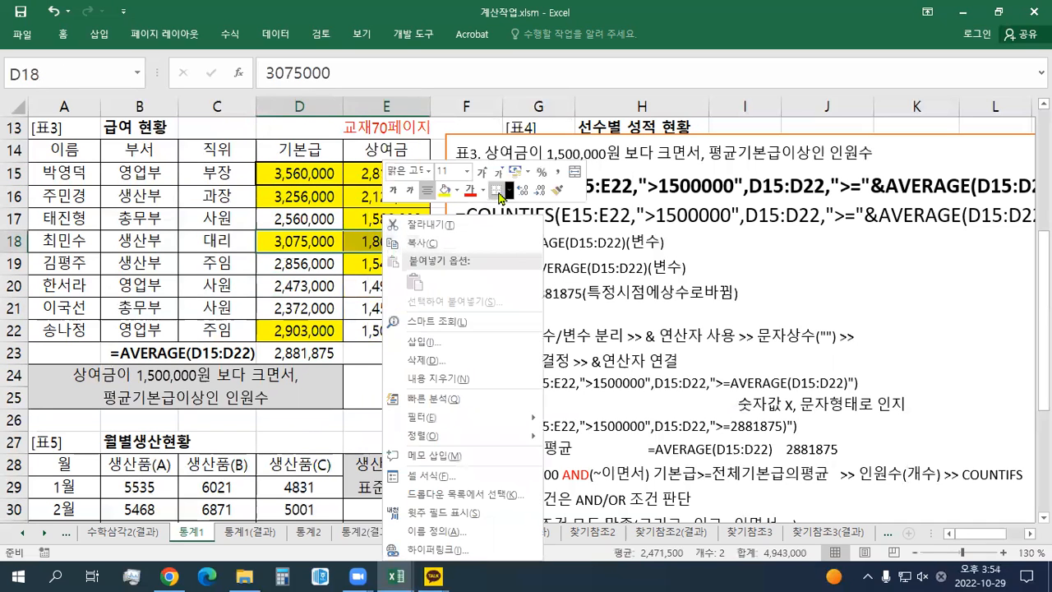
{"action": "left_click", "coordinate": [509, 190]}
{"action": "left_click", "coordinate": [513, 340]}
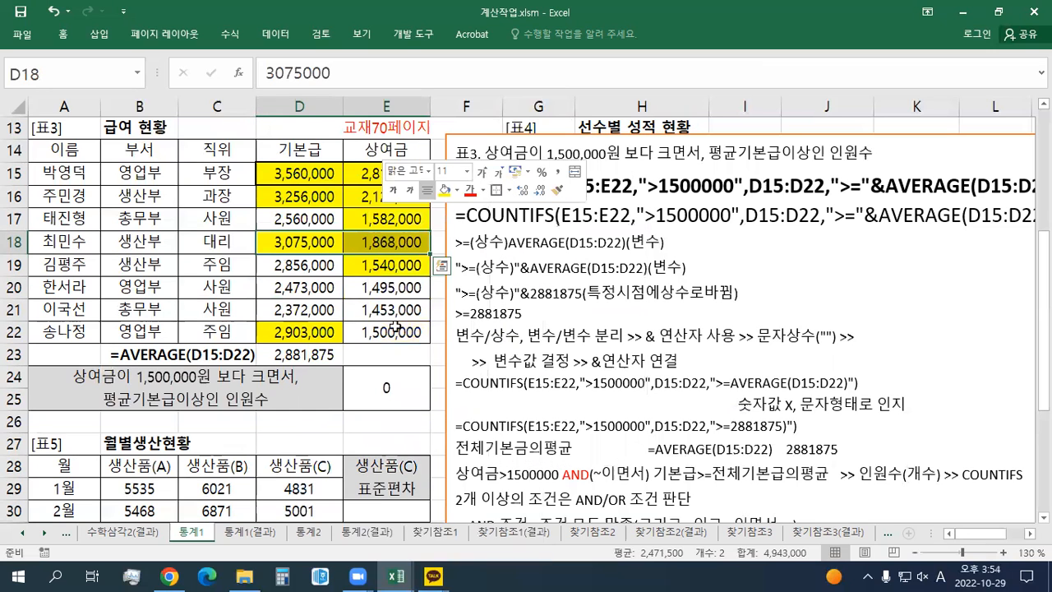
{"action": "left_click", "coordinate": [306, 317]}
Put a thick outside border around the matching pair D16:E16 and return to the formula cell E24.
{"action": "left_click_drag", "start_coordinate": [319, 195], "coordinate": [375, 198]}
{"action": "right_click", "coordinate": [375, 198]}
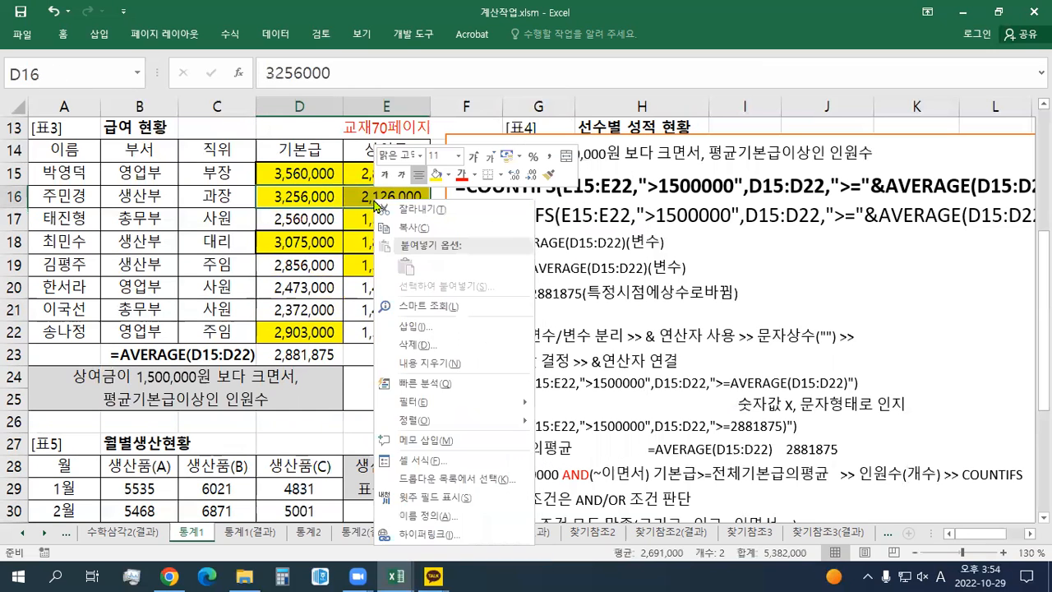
{"action": "left_click", "coordinate": [500, 175]}
{"action": "left_click", "coordinate": [522, 333]}
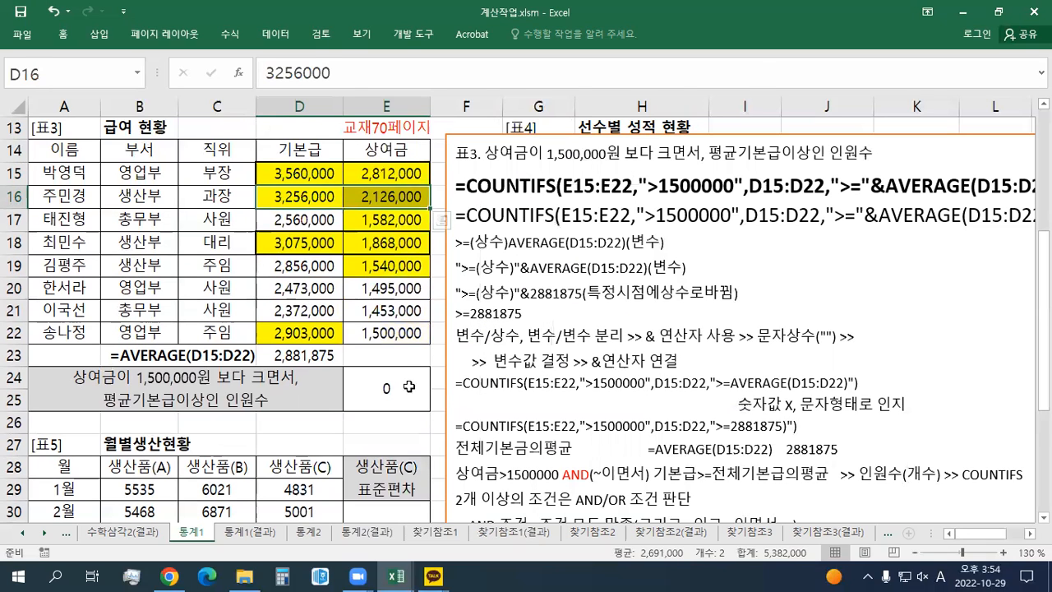
{"action": "left_click", "coordinate": [412, 378]}
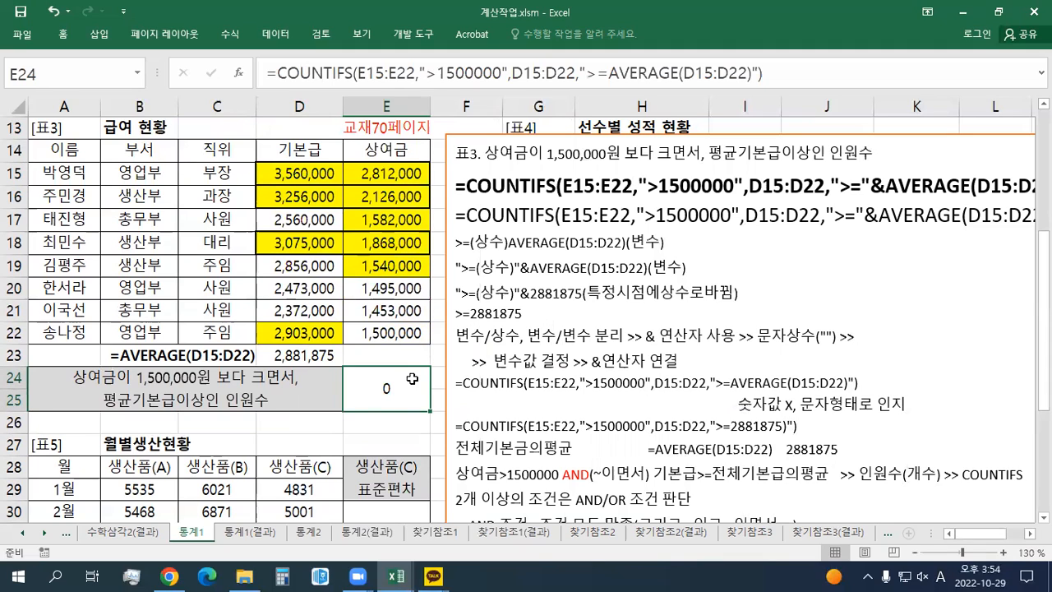
Replace the AVERAGE expression in E24's second COUNTIFS criterion with the constant 2881875 and commit the formula.
{"action": "double_click", "coordinate": [412, 379]}
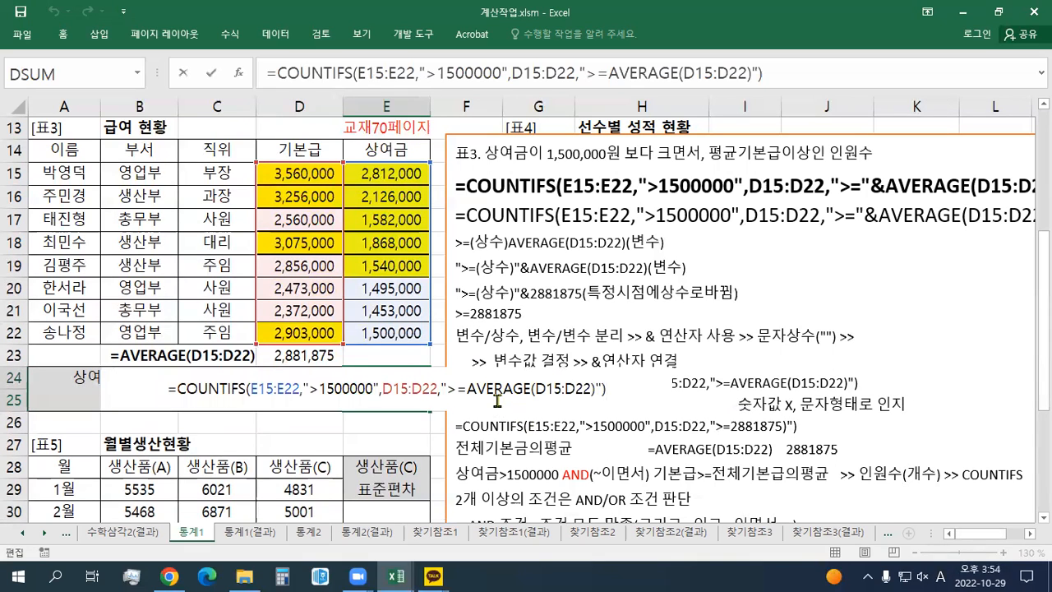
{"action": "left_click_drag", "start_coordinate": [466, 389], "coordinate": [595, 390]}
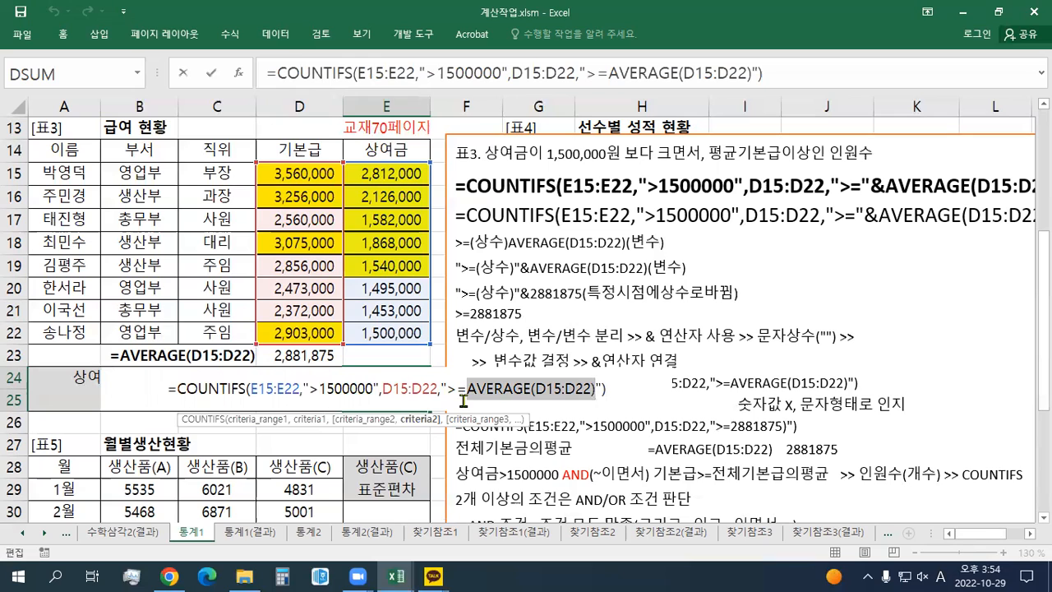
{"action": "type", "text": "2881"}
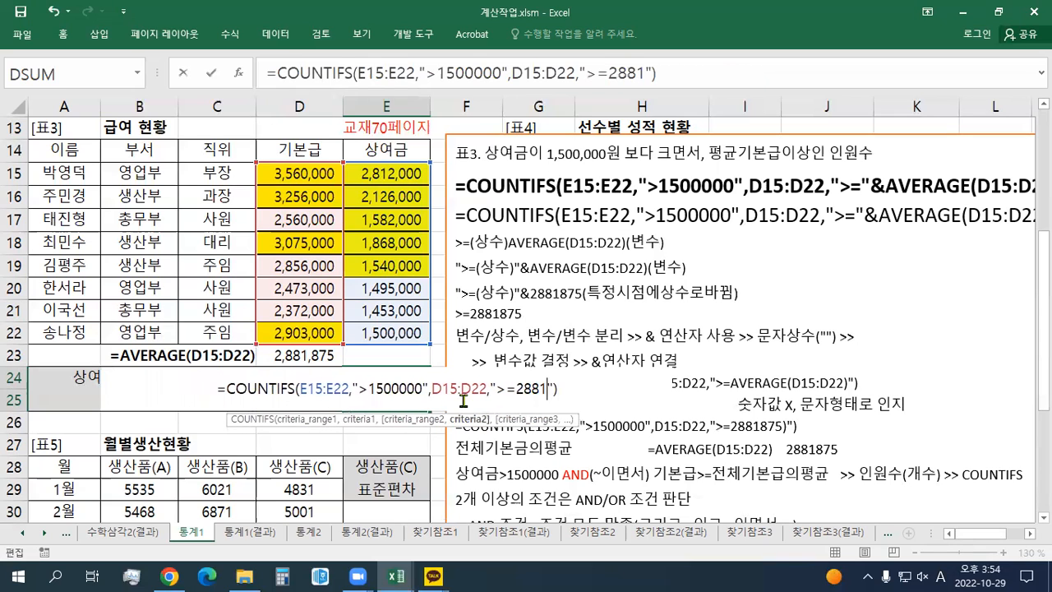
{"action": "type", "text": "875"}
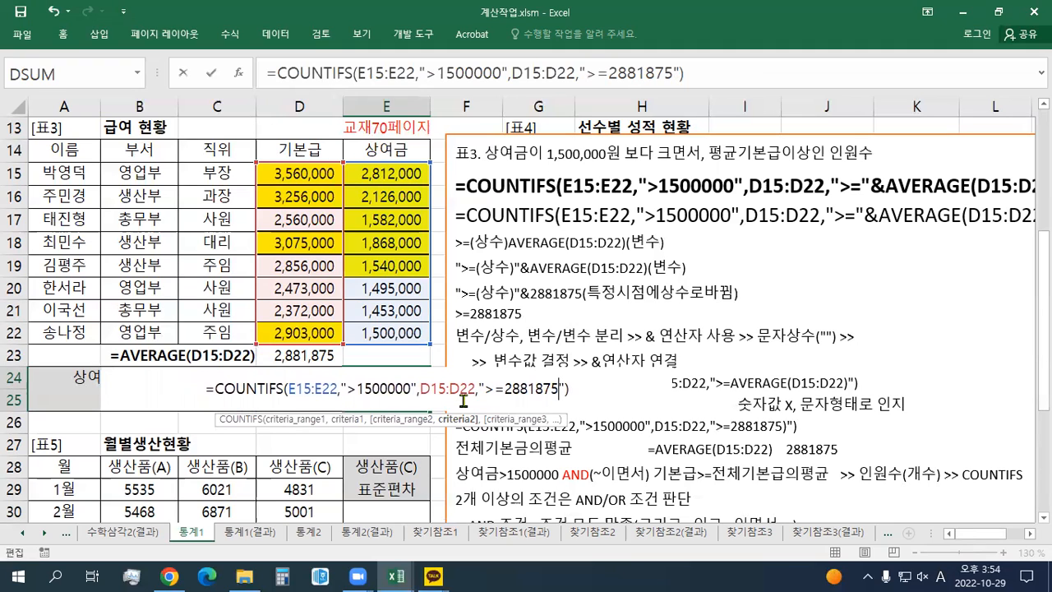
{"action": "key", "text": "Return"}
{"action": "left_click", "coordinate": [408, 386]}
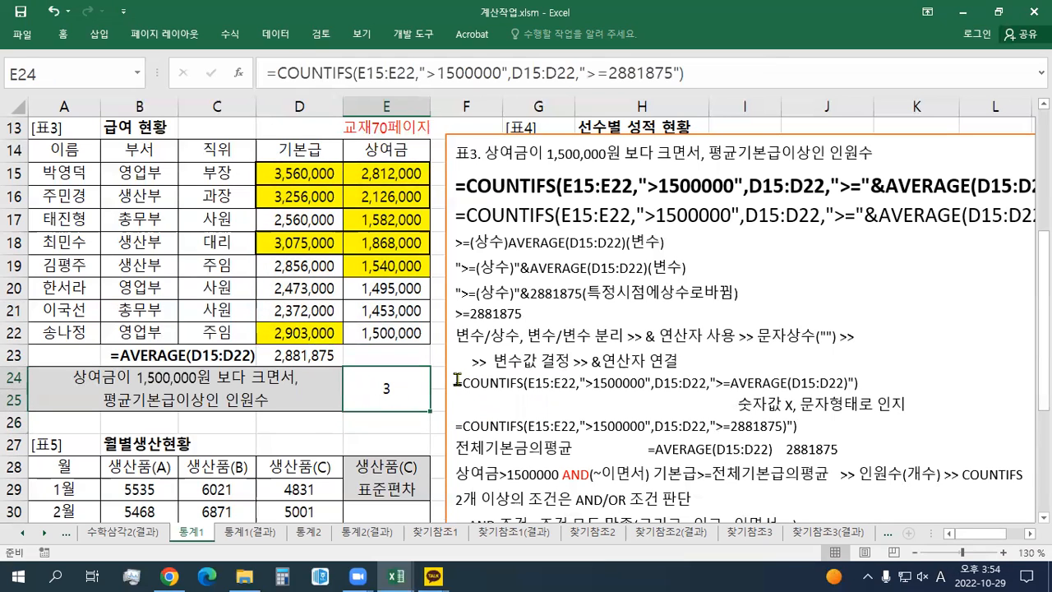
Compare the AVERAGE(D15:D22) and 2881875 versions of the COUNTIFS criterion in the notes text box with the formula in E24.
{"action": "scroll", "coordinate": [610, 402], "scroll_direction": "down", "scroll_amount": 2}
{"action": "left_click_drag", "start_coordinate": [739, 246], "coordinate": [808, 245]}
{"action": "left_click_drag", "start_coordinate": [731, 289], "coordinate": [782, 290]}
{"action": "left_click", "coordinate": [753, 296]}
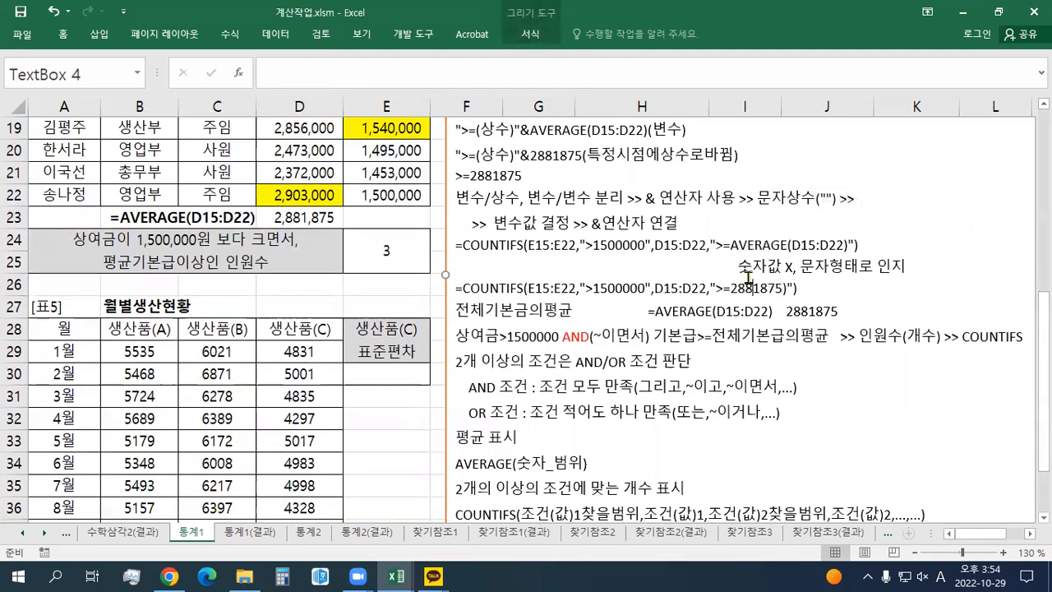
{"action": "left_click_drag", "start_coordinate": [729, 245], "coordinate": [807, 245]}
{"action": "left_click_drag", "start_coordinate": [730, 289], "coordinate": [781, 292]}
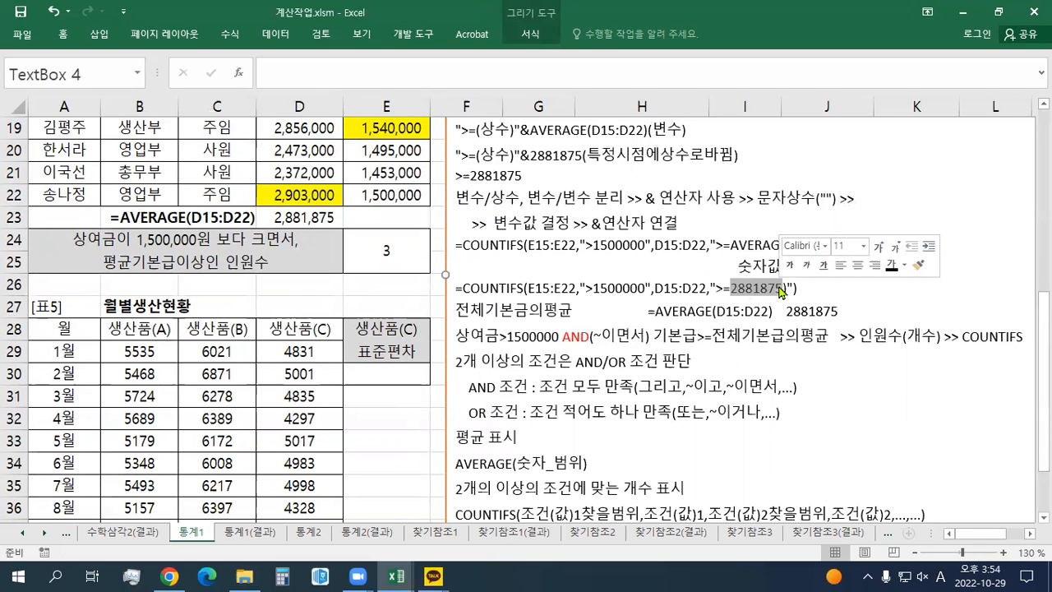
{"action": "left_click", "coordinate": [760, 290]}
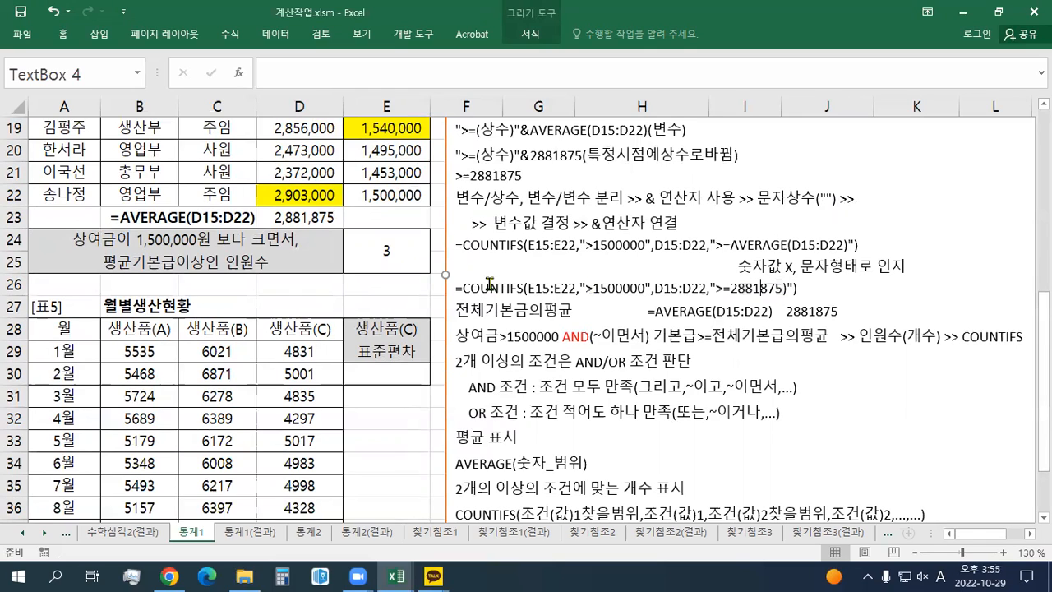
{"action": "left_click", "coordinate": [390, 260]}
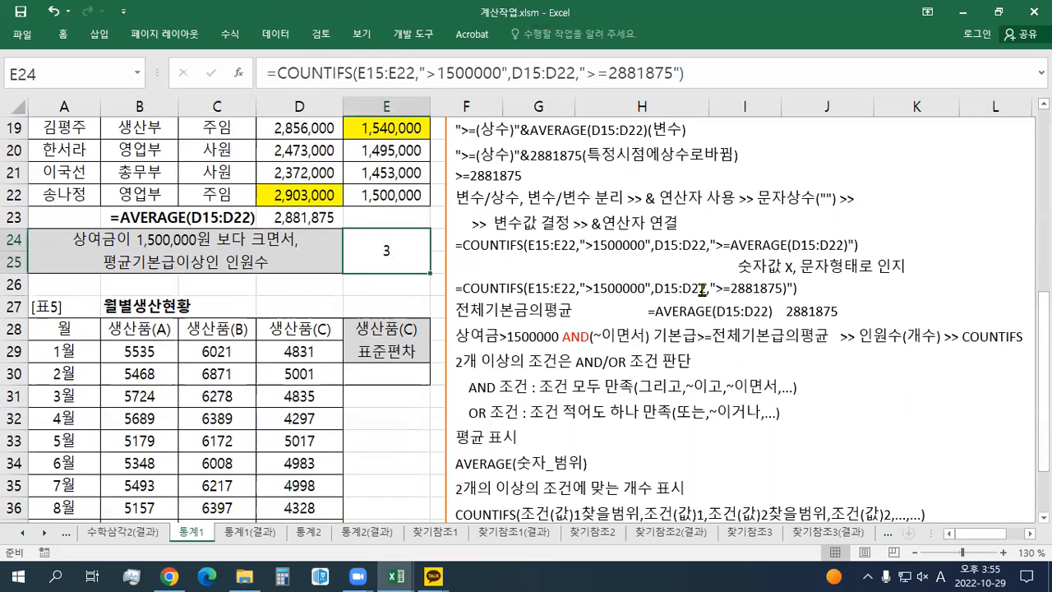
Rewrite the second criterion of the COUNTIFS formula in E24 as >=AVERAGE(D15:D22), without quotation marks.
{"action": "scroll", "coordinate": [396, 253], "scroll_direction": "up", "scroll_amount": 1}
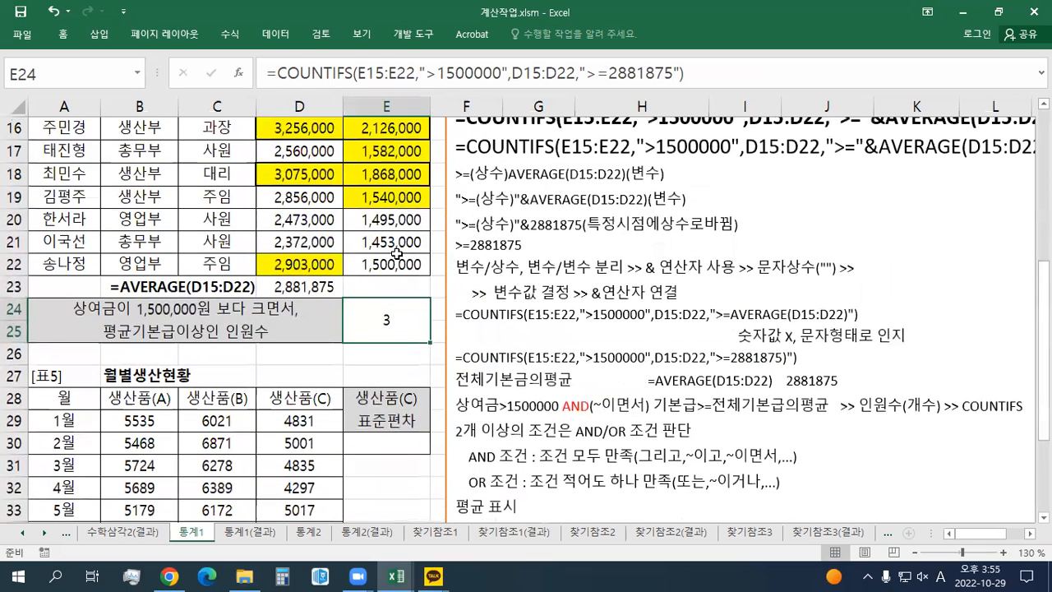
{"action": "double_click", "coordinate": [414, 325]}
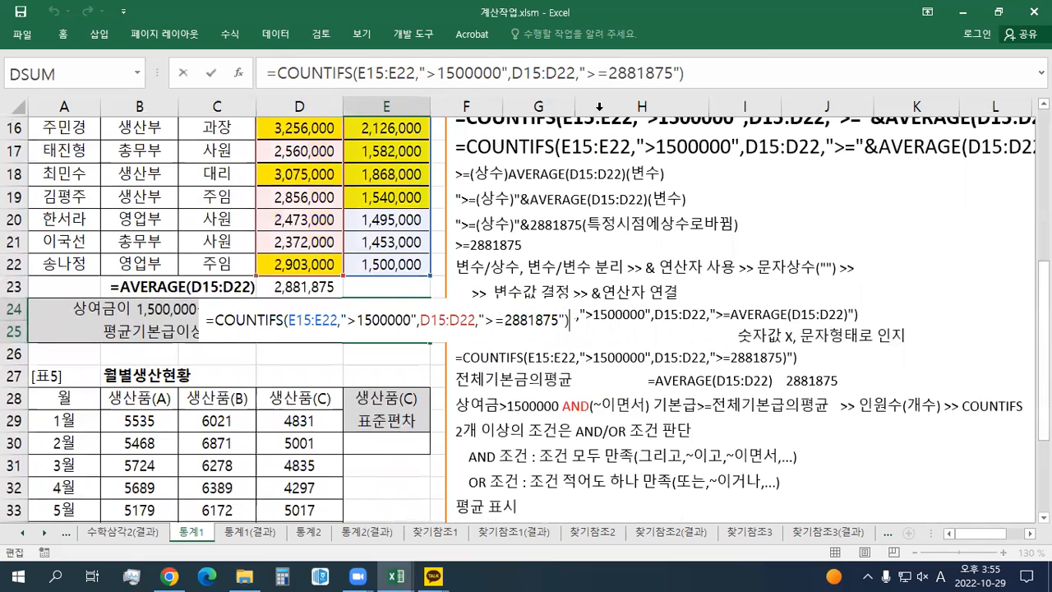
{"action": "left_click_drag", "start_coordinate": [579, 73], "coordinate": [684, 73]}
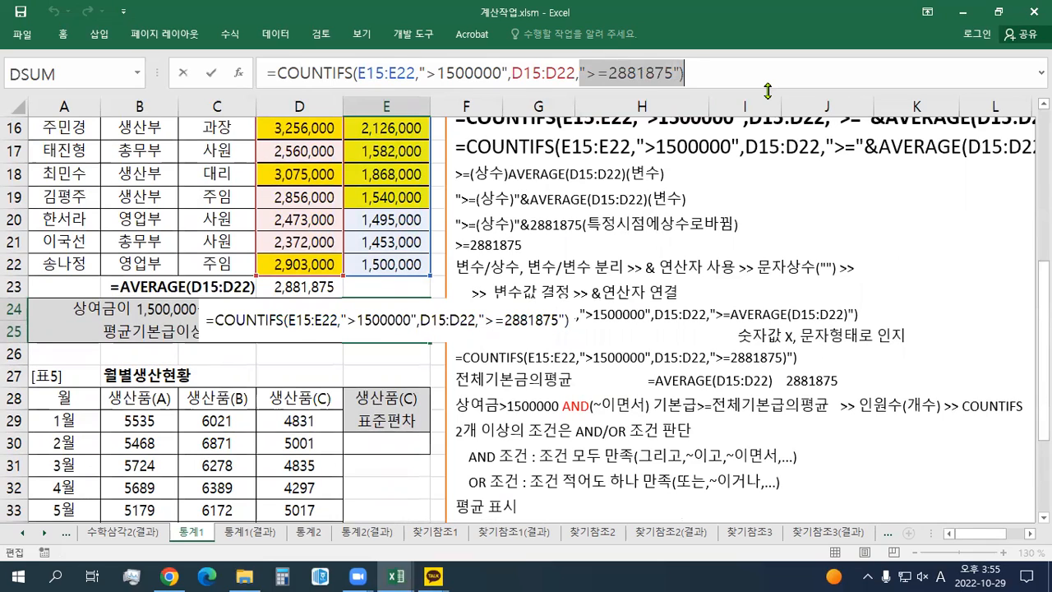
{"action": "key", "text": "BackSpace"}
{"action": "type", "text": ">=ㅁㅍ"}
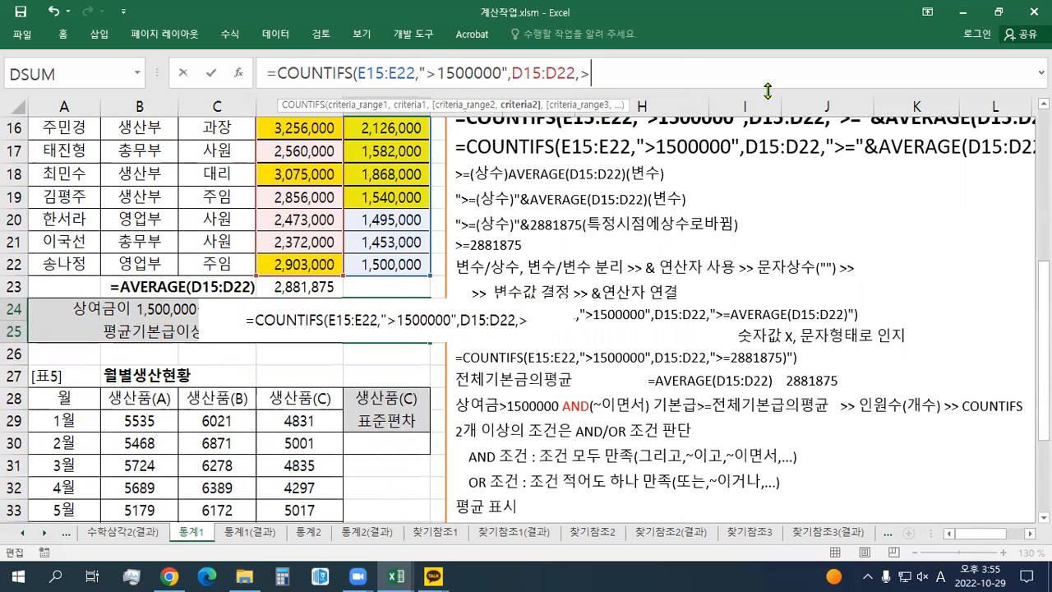
{"action": "key", "text": "BackSpace"}
{"action": "key", "text": "BackSpace"}
{"action": "type", "text": "AVERAGE"}
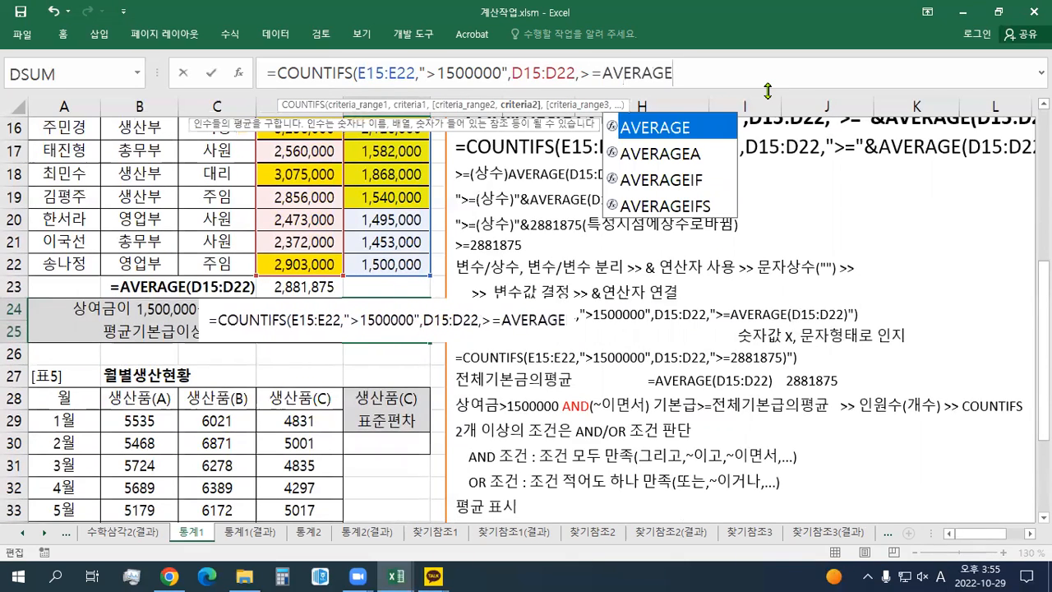
{"action": "type", "text": "("}
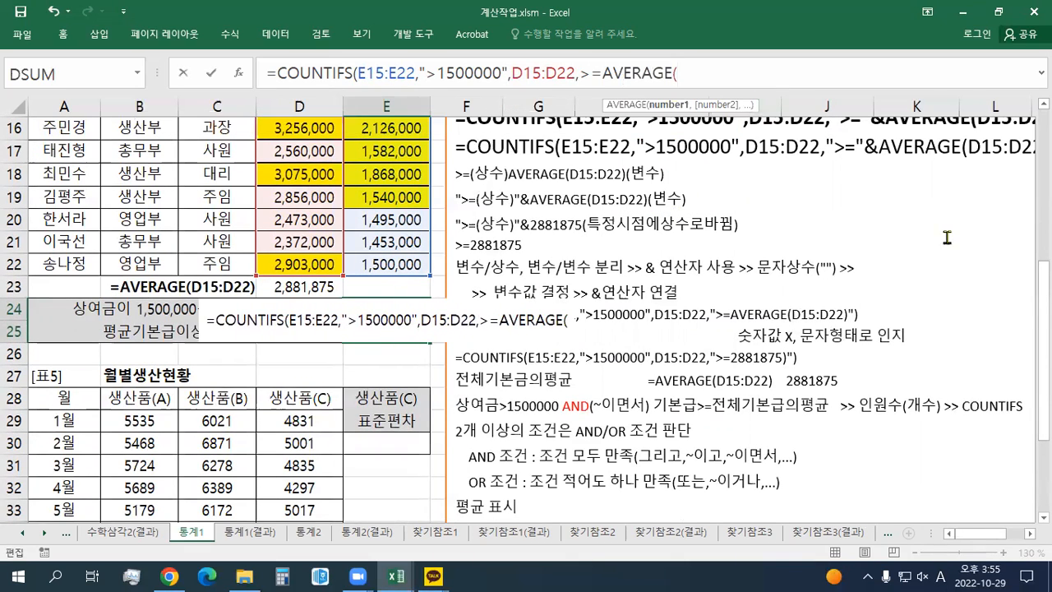
{"action": "left_click", "coordinate": [1044, 104]}
{"action": "left_click", "coordinate": [1044, 104]}
{"action": "left_click_drag", "start_coordinate": [312, 152], "coordinate": [317, 311]}
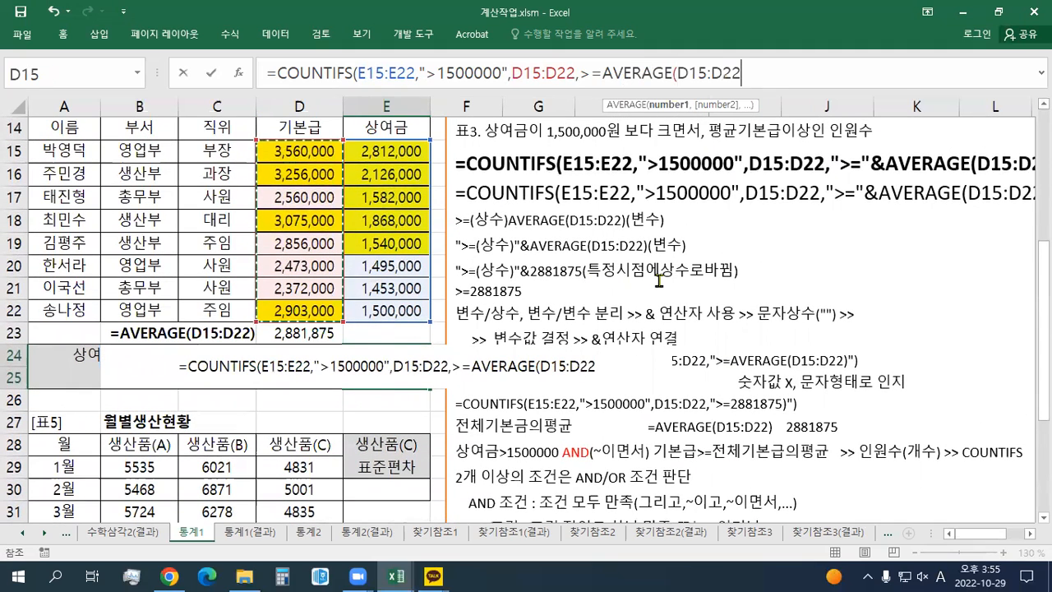
{"action": "type", "text": ")"}
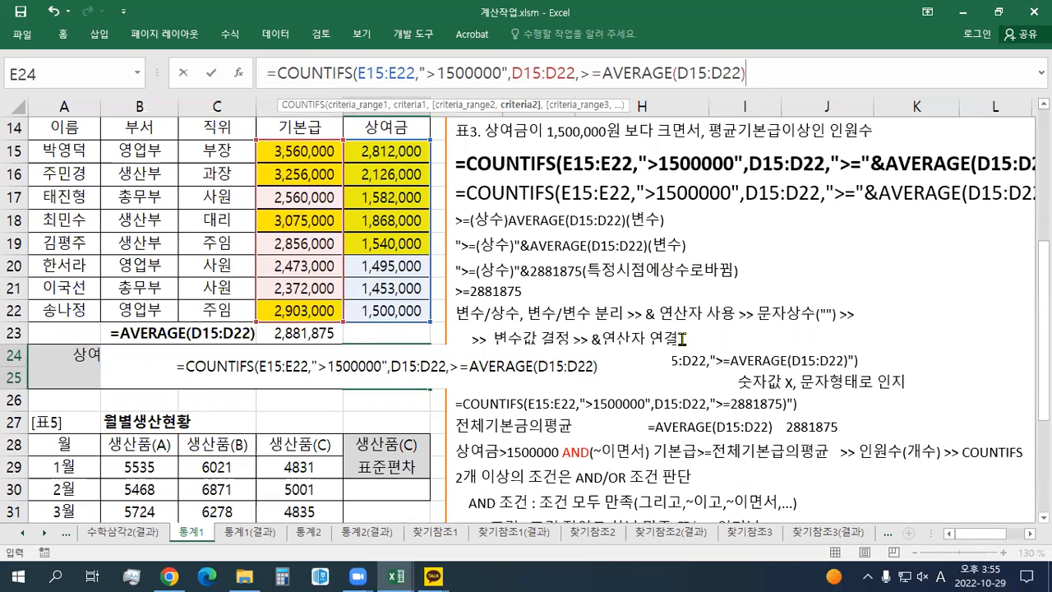
Insert the & operator between >= and AVERAGE(D15:D22) in E24's second criterion.
{"action": "left_click_drag", "start_coordinate": [602, 74], "coordinate": [760, 74]}
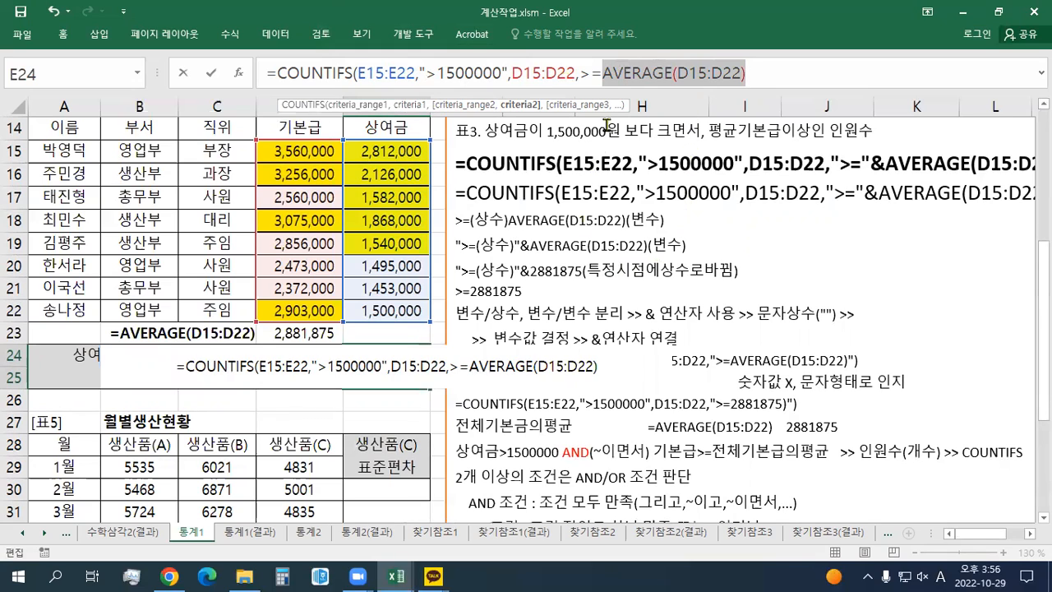
{"action": "left_click_drag", "start_coordinate": [594, 72], "coordinate": [584, 73]}
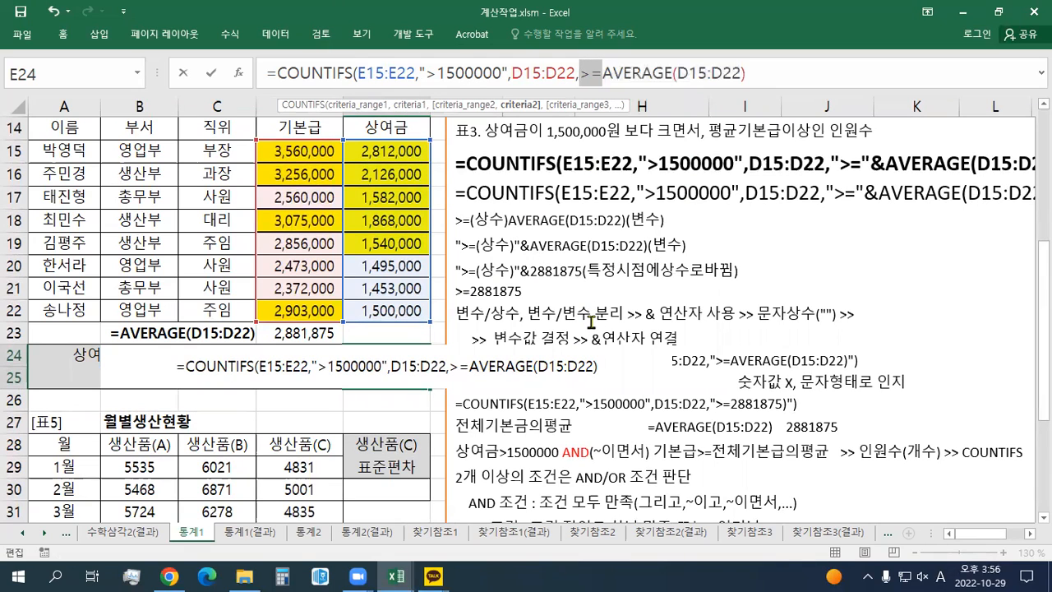
{"action": "left_click", "coordinate": [609, 75]}
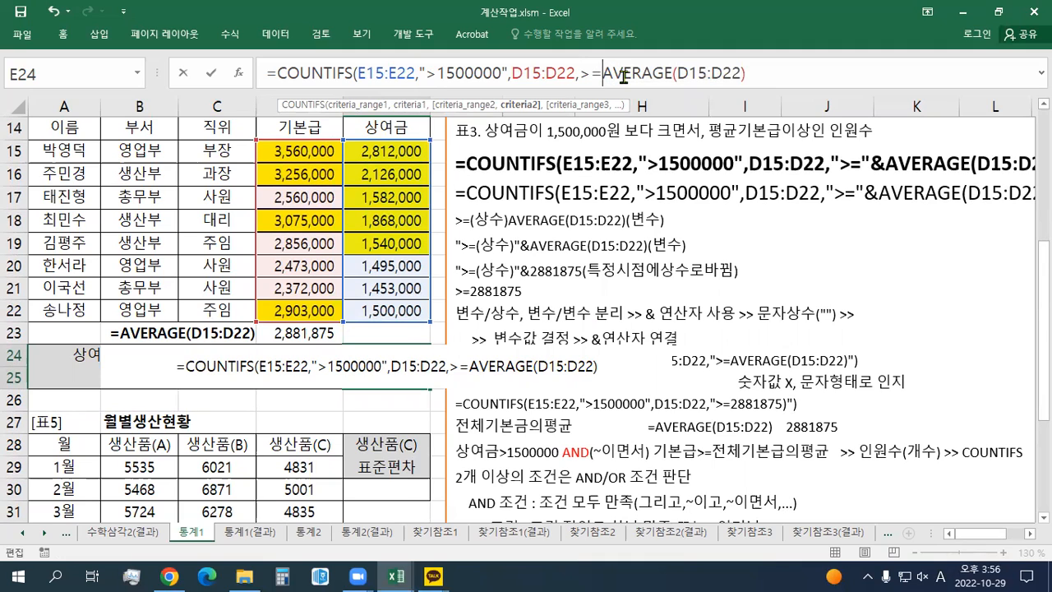
{"action": "type", "text": "&"}
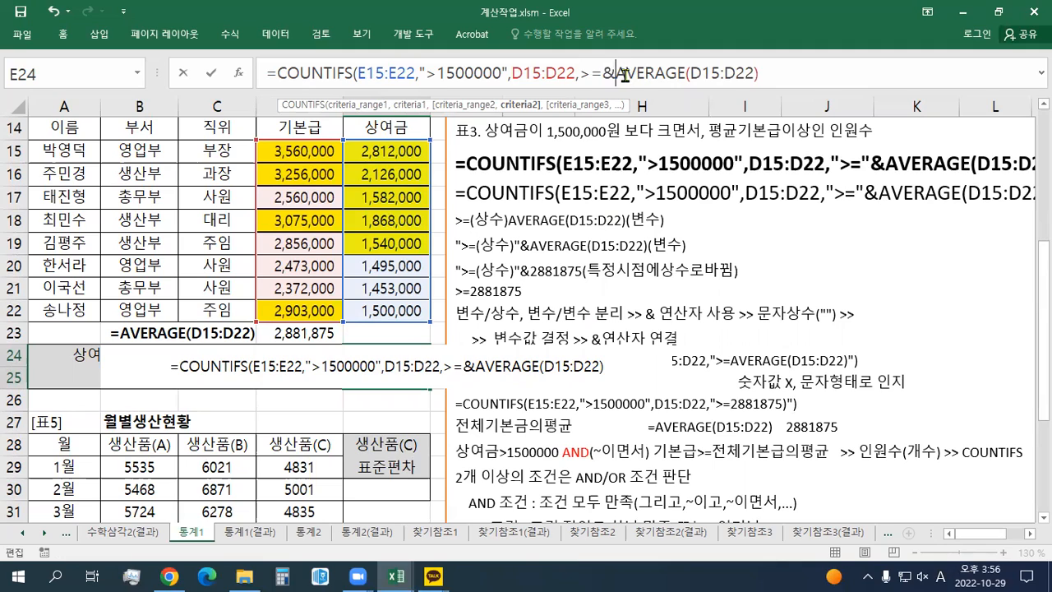
Enclose the >= operator in quotation marks, add the closing parenthesis of COUNTIFS, and commit the formula in E24.
{"action": "left_click_drag", "start_coordinate": [625, 74], "coordinate": [761, 69]}
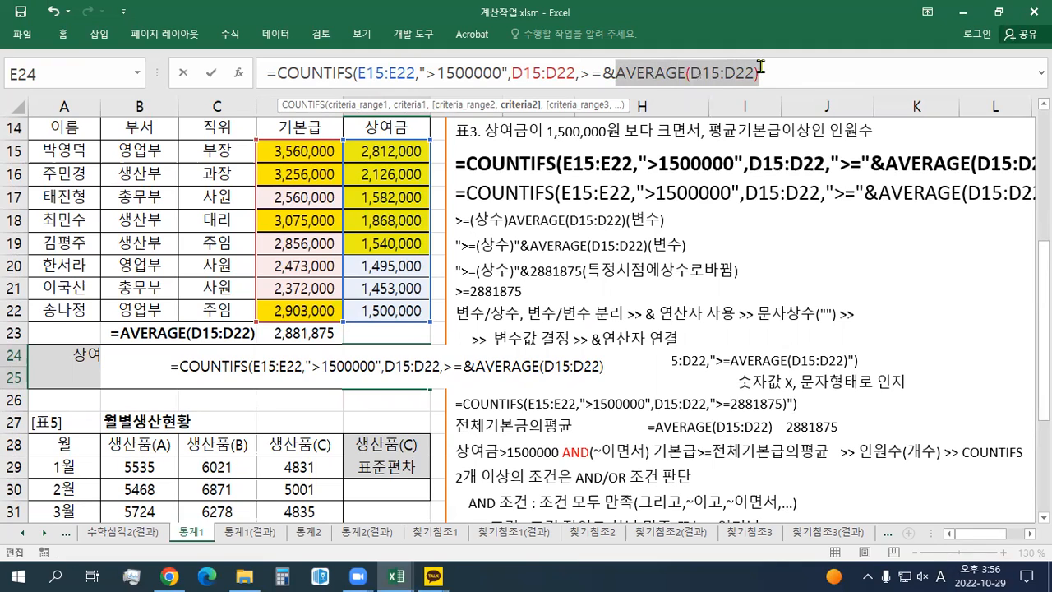
{"action": "left_click", "coordinate": [613, 72]}
{"action": "left_click_drag", "start_coordinate": [616, 73], "coordinate": [761, 72]}
{"action": "left_click", "coordinate": [581, 72]}
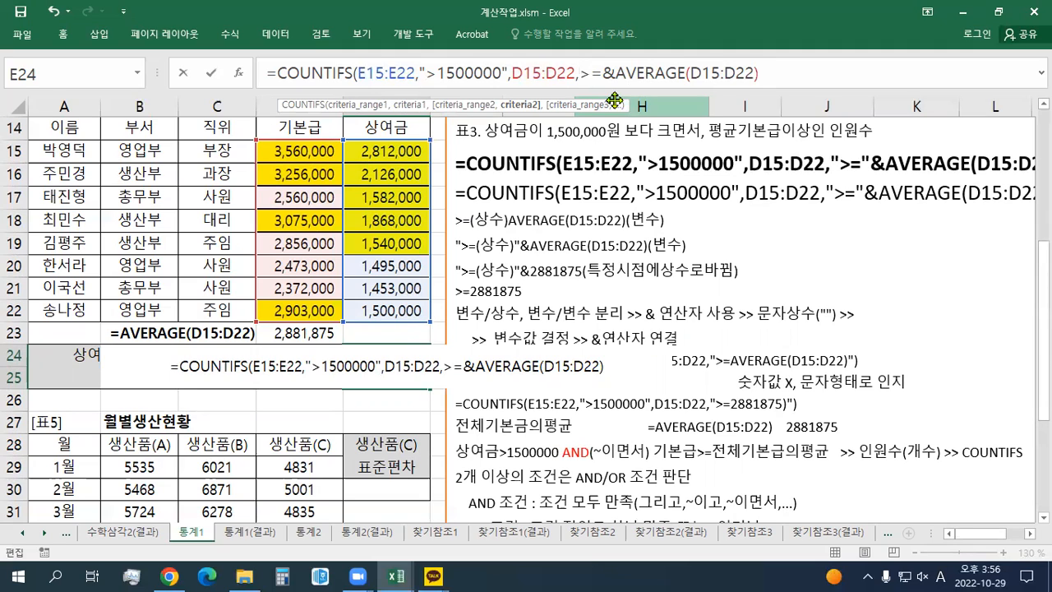
{"action": "type", "text": "\""}
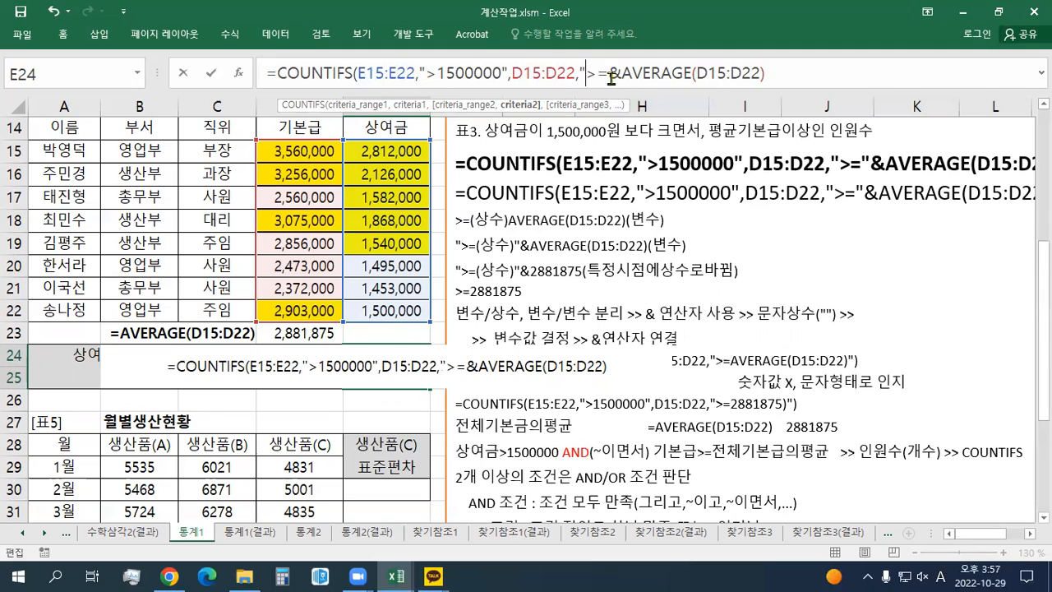
{"action": "left_click", "coordinate": [623, 74]}
{"action": "type", "text": "\""}
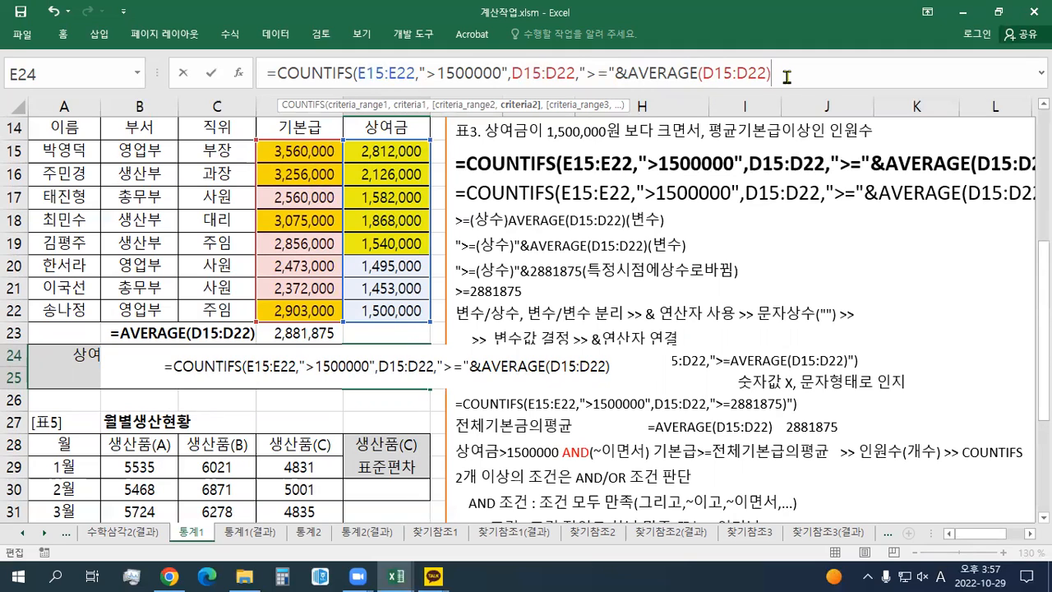
{"action": "type", "text": ")"}
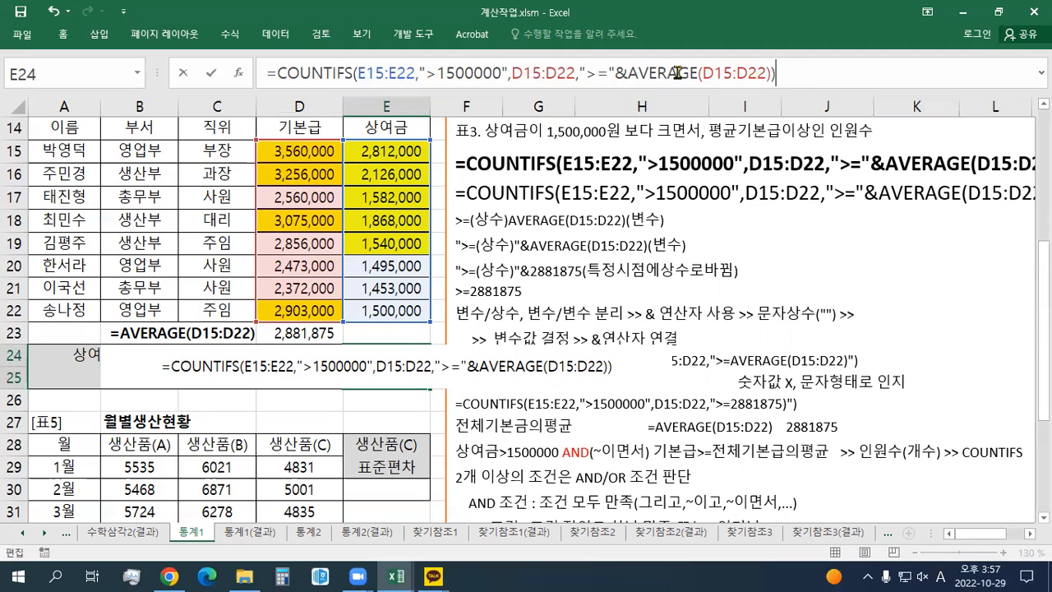
{"action": "left_click_drag", "start_coordinate": [628, 73], "coordinate": [767, 68]}
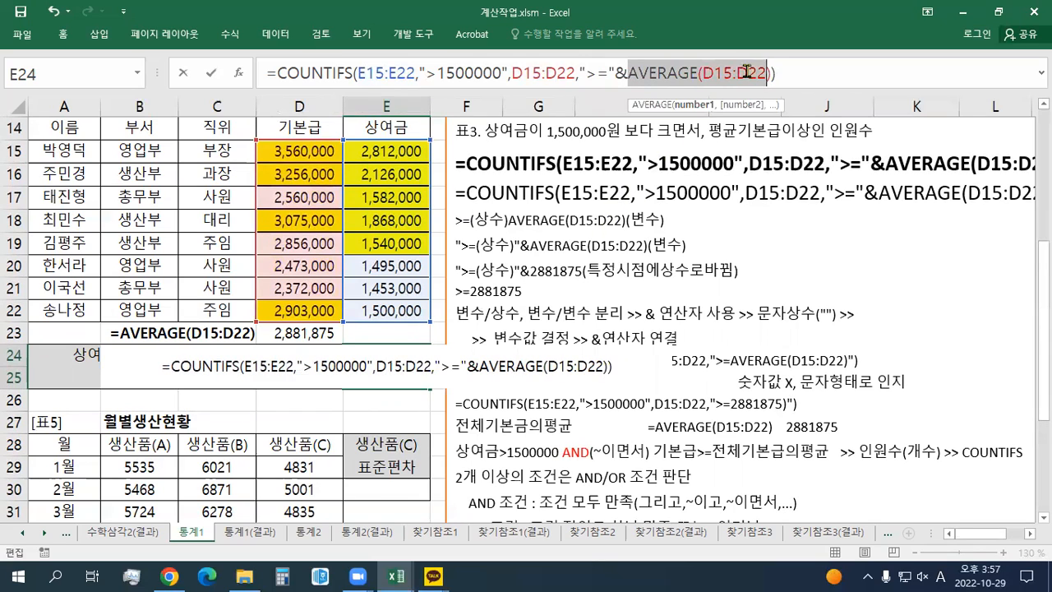
{"action": "left_click", "coordinate": [778, 72]}
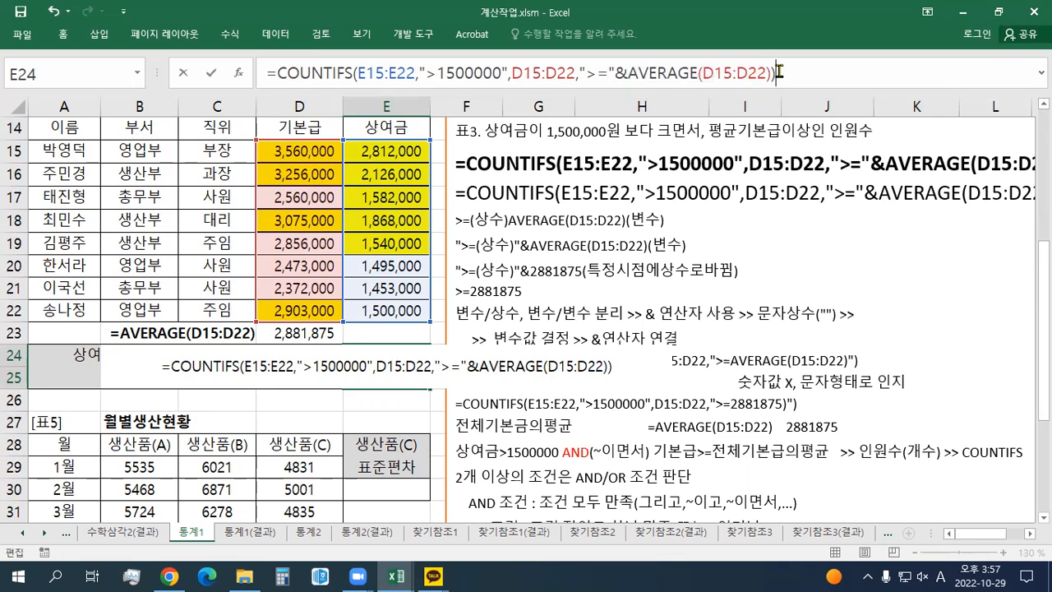
{"action": "key", "text": "Return"}
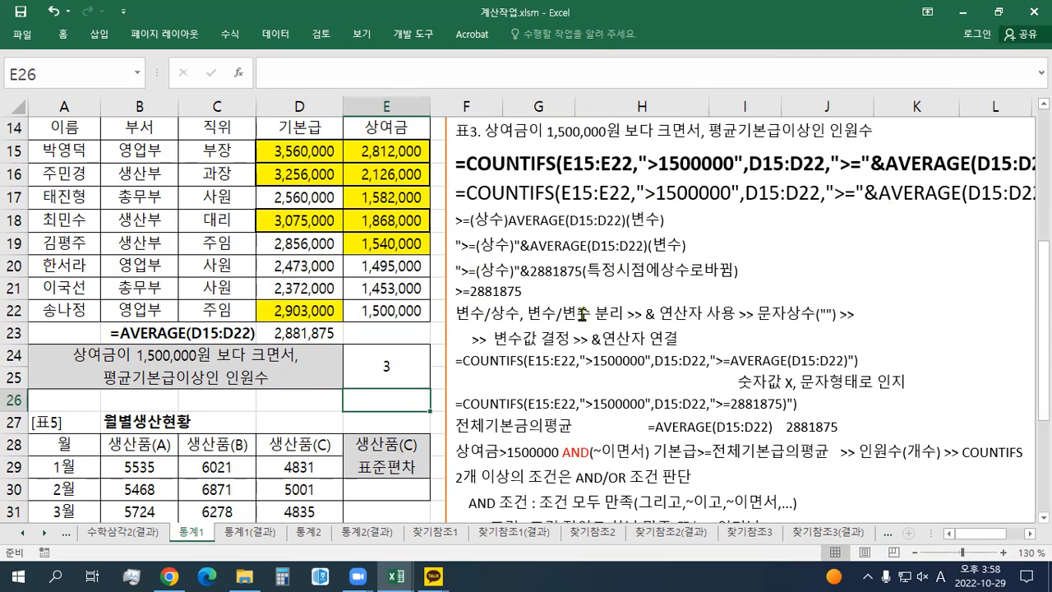
Append &"명" to the end of the COUNTIFS formula in E24 and commit it.
{"action": "left_click", "coordinate": [386, 371]}
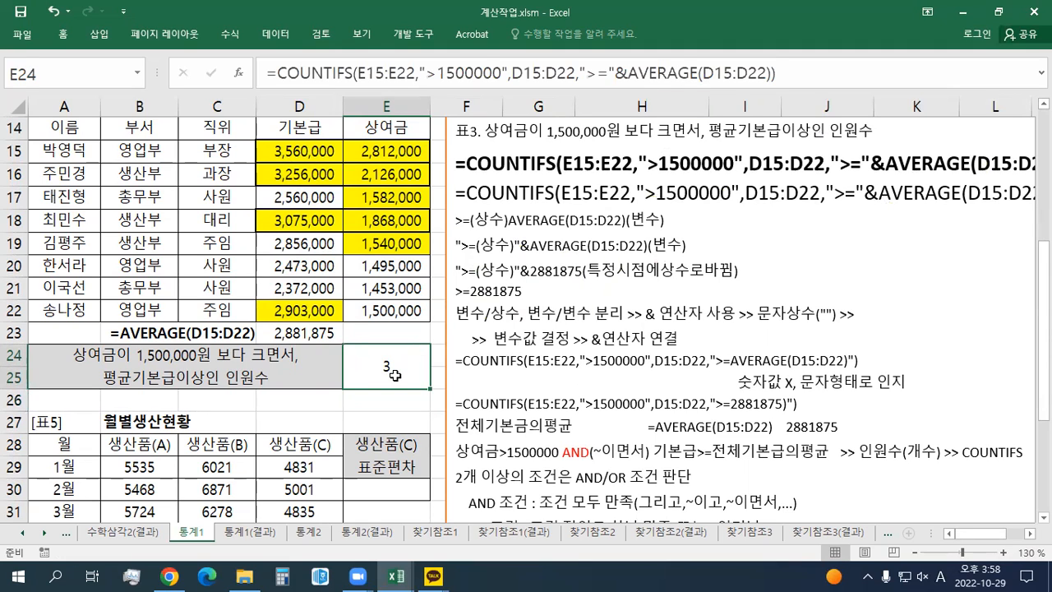
{"action": "double_click", "coordinate": [393, 374]}
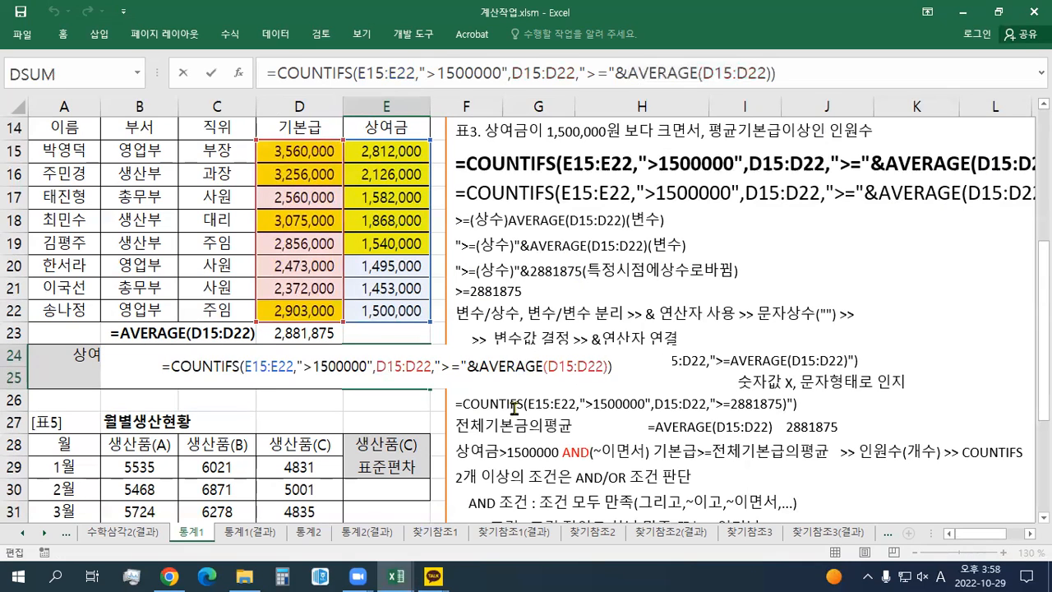
{"action": "type", "text": "&"}
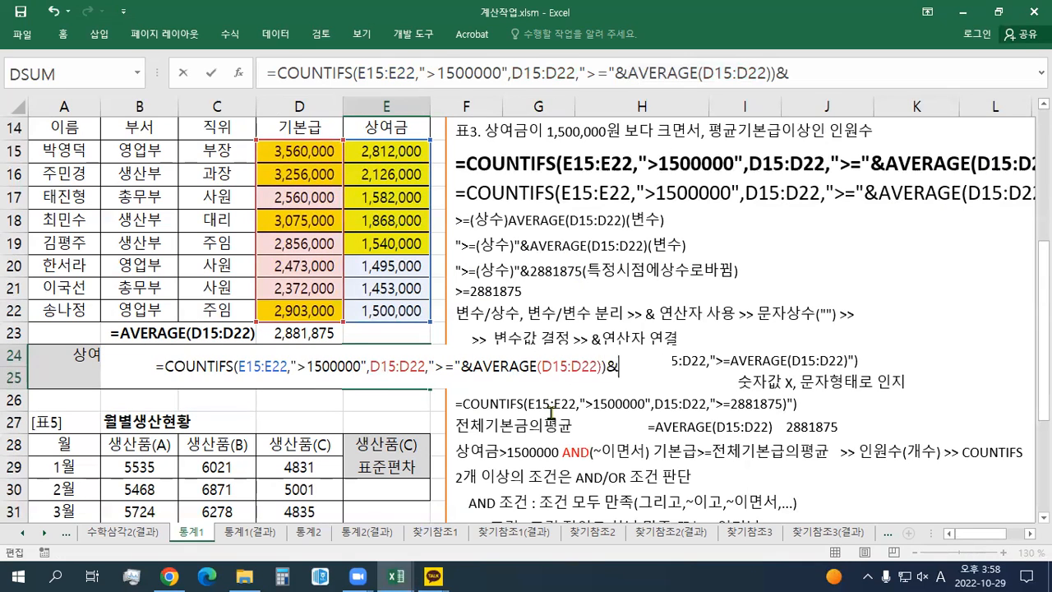
{"action": "type", "text": "\"A"}
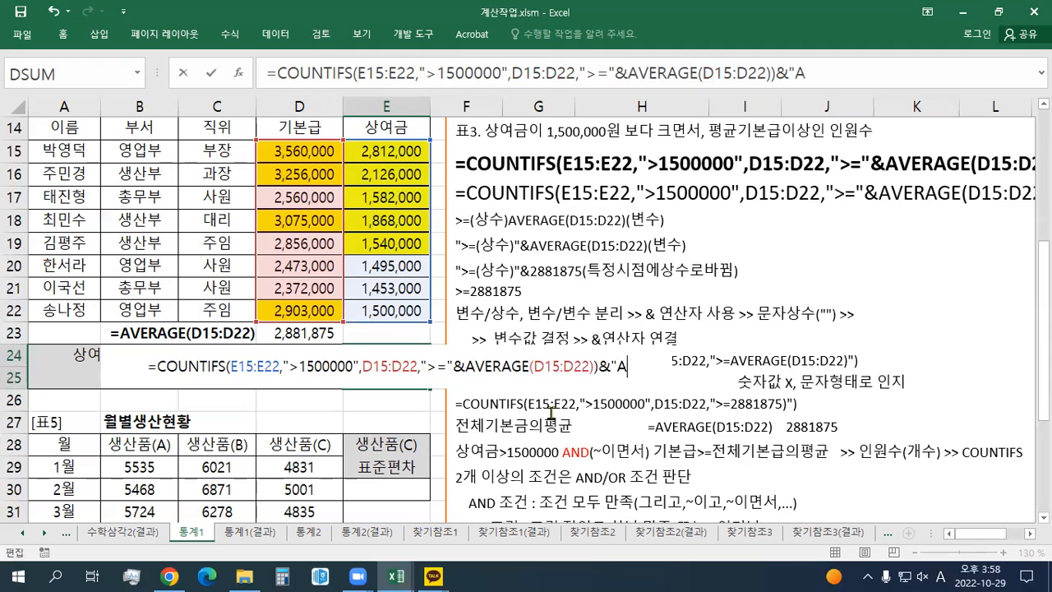
{"action": "key", "text": "BackSpace"}
{"action": "key", "text": "Hangul"}
{"action": "type", "text": "명"}
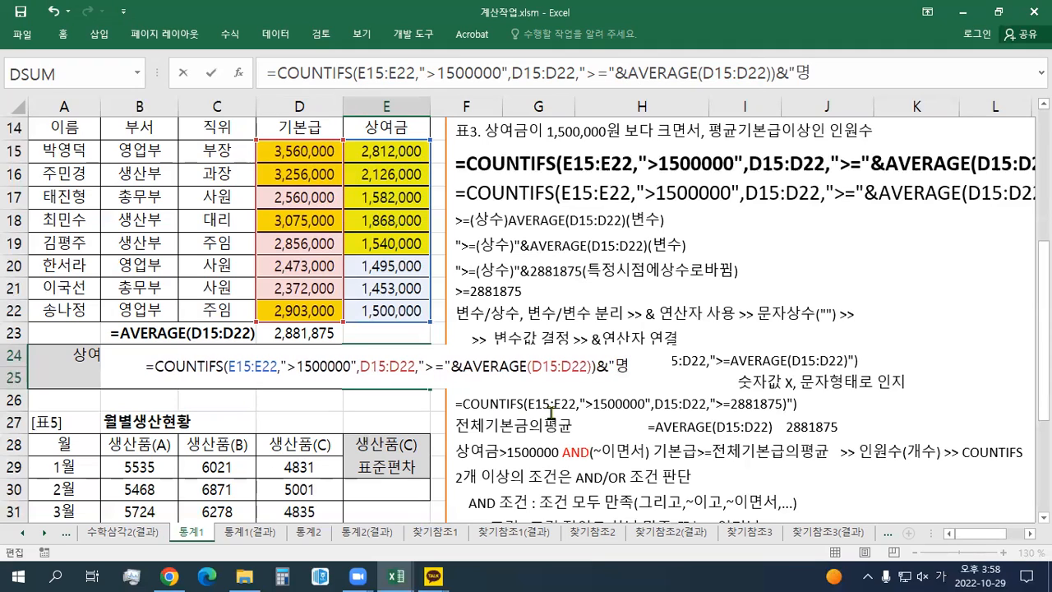
{"action": "type", "text": "\""}
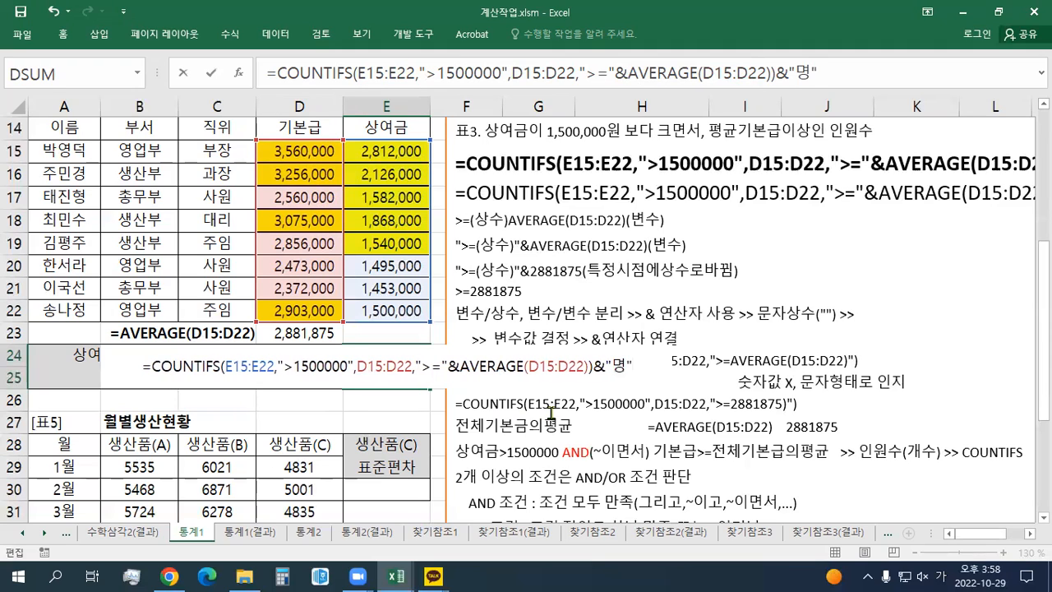
{"action": "left_click_drag", "start_coordinate": [151, 366], "coordinate": [590, 370]}
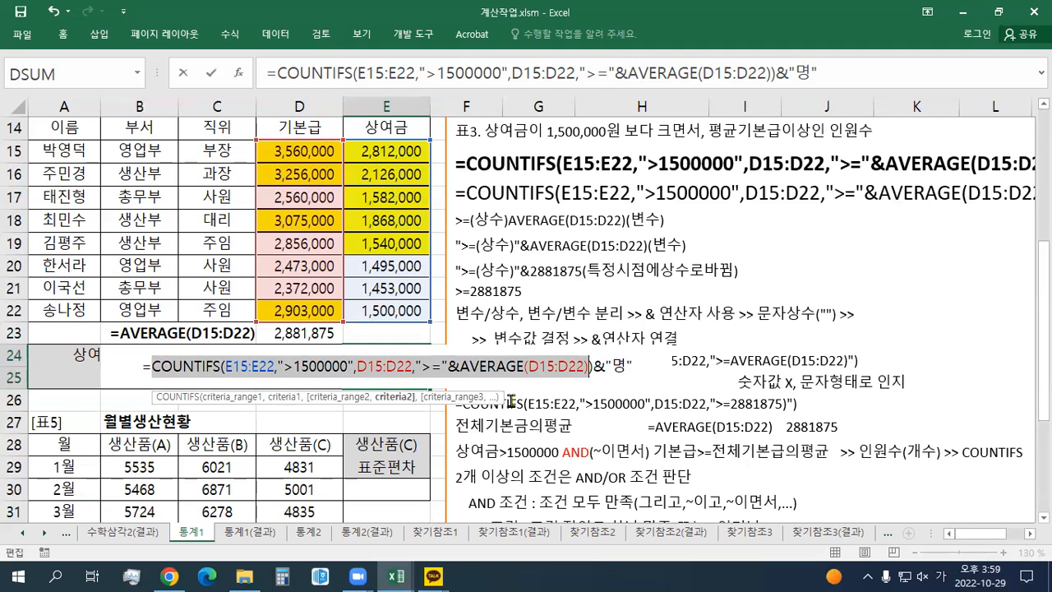
{"action": "left_click", "coordinate": [604, 367]}
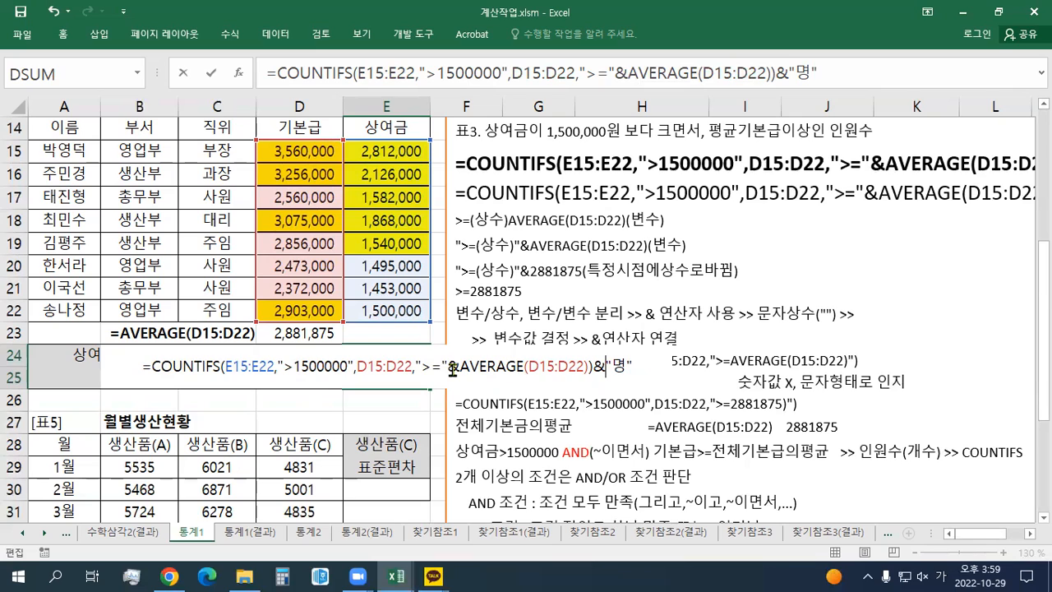
{"action": "key", "text": "Return"}
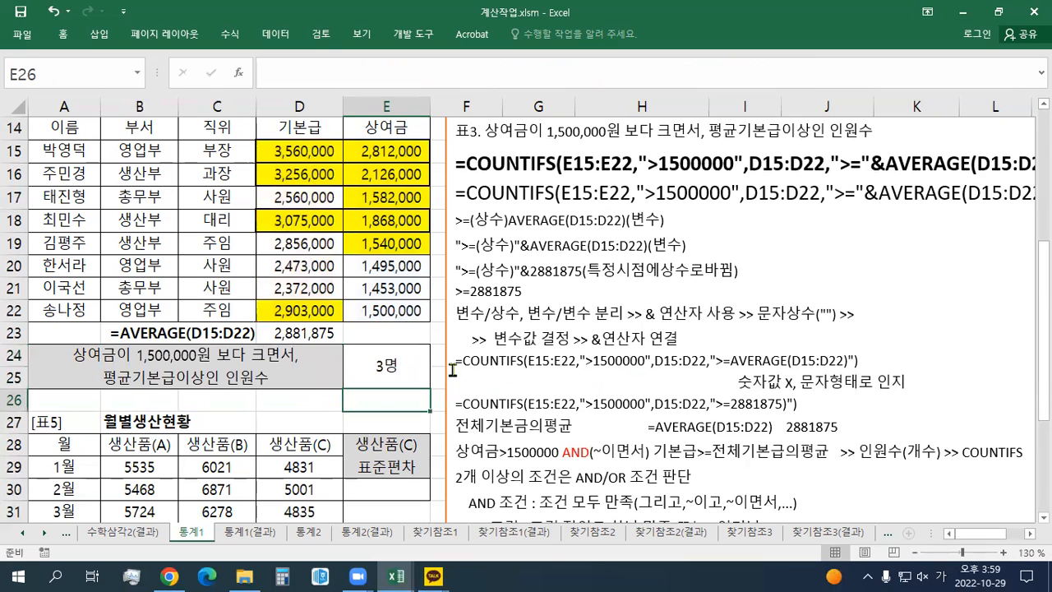